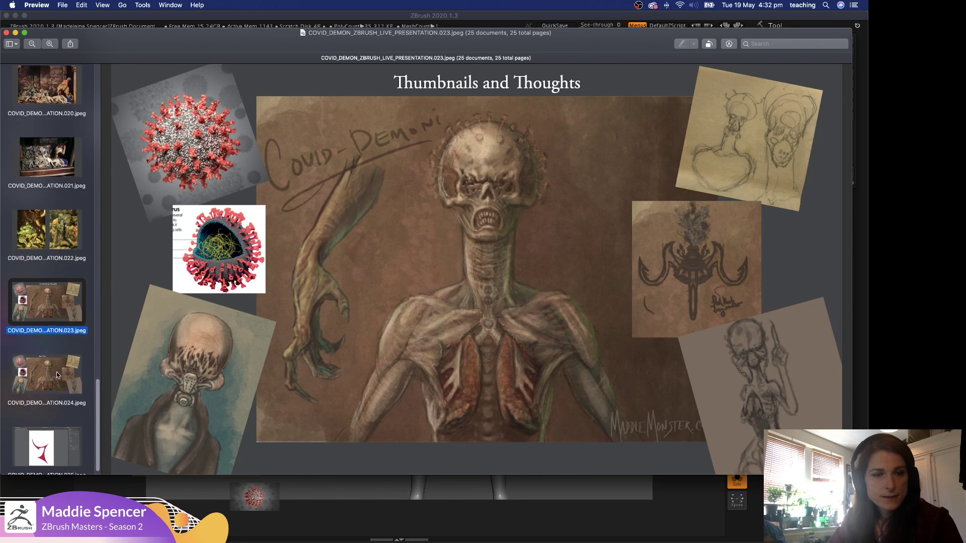
# View the Base Parts slide, and switch to ZBrush to look at the base body straight from the front.
pyautogui.click(56, 373)
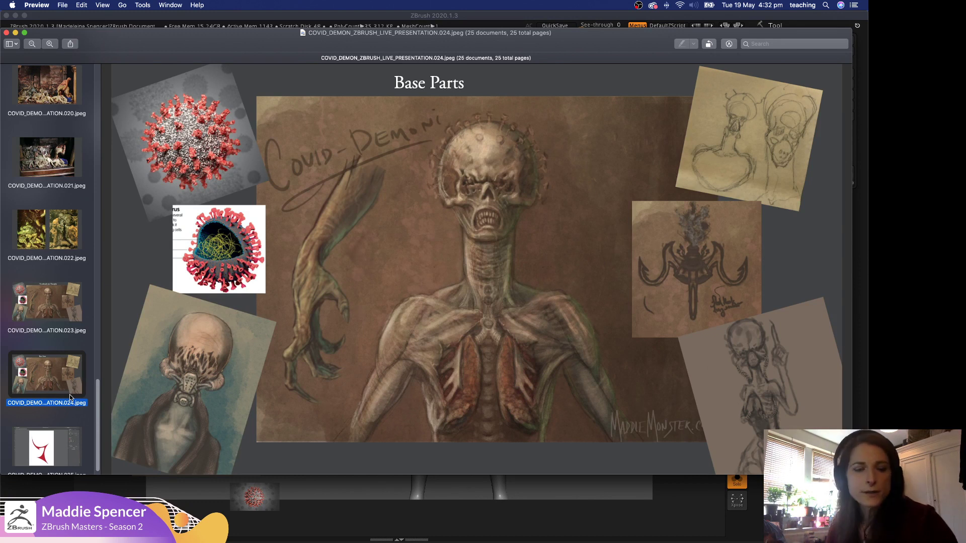
pyautogui.click(595, 474)
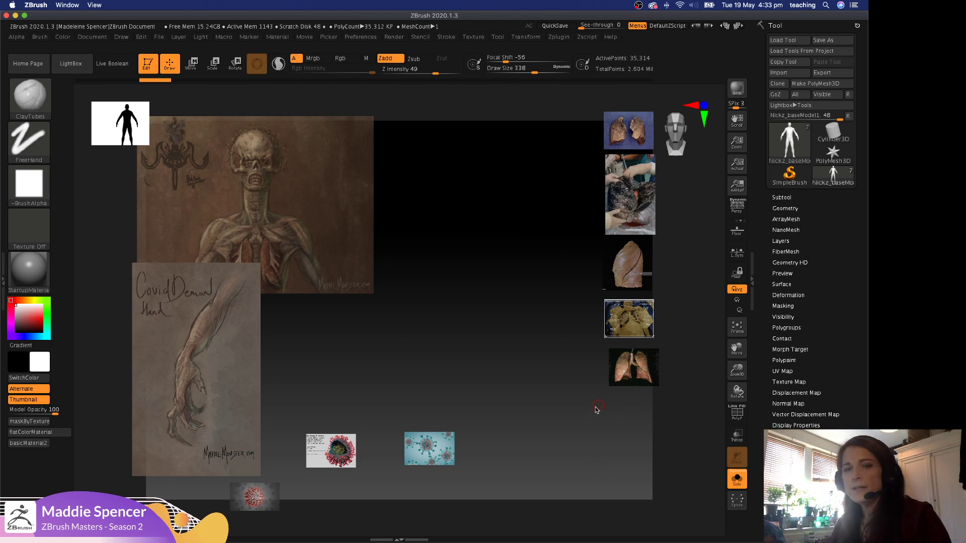
pyautogui.moveTo(597, 410); pyautogui.dragTo(627, 409)
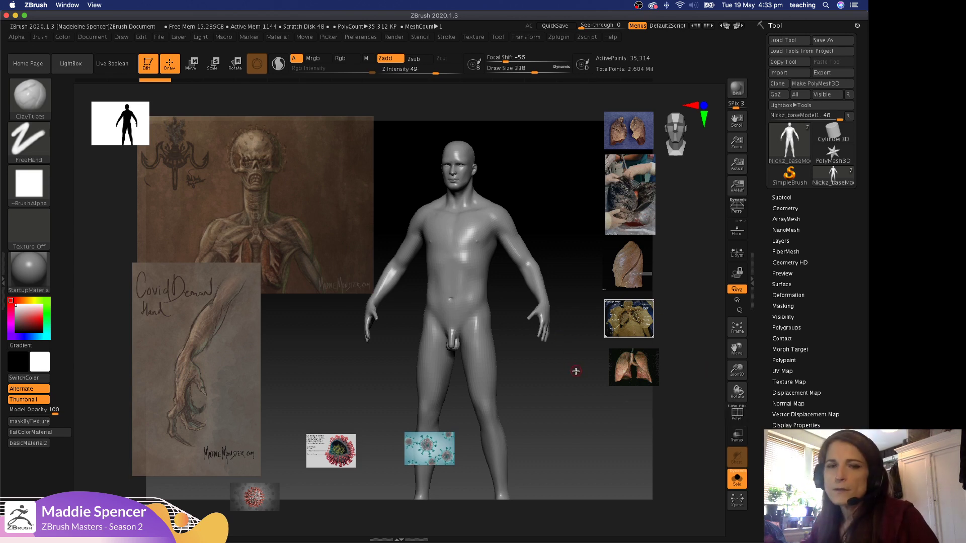
pyautogui.moveTo(562, 365); pyautogui.dragTo(574, 365)
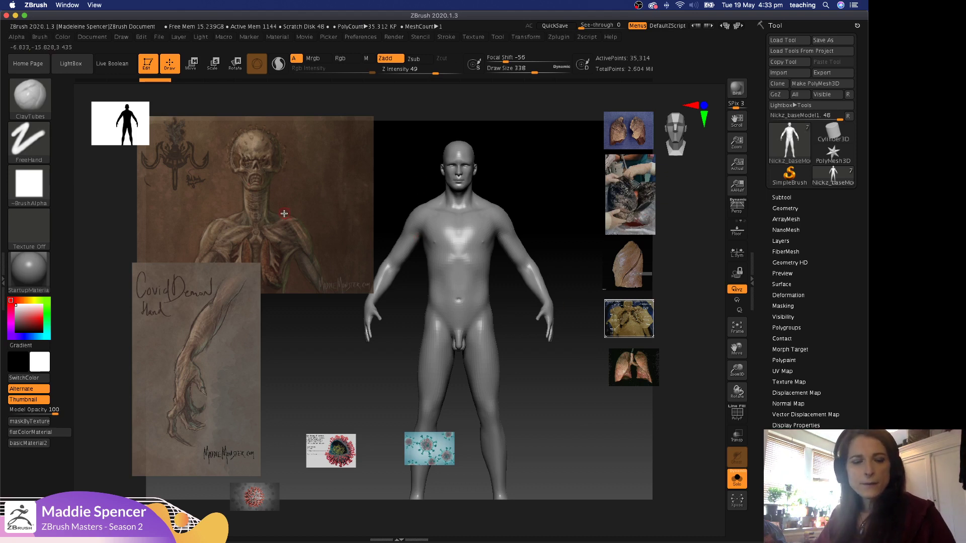
# Enlarge the demon concept painting in Spotlight edit mode and raise its opacity until it is fully opaque.
pyautogui.press('z')
pyautogui.click(306, 191)
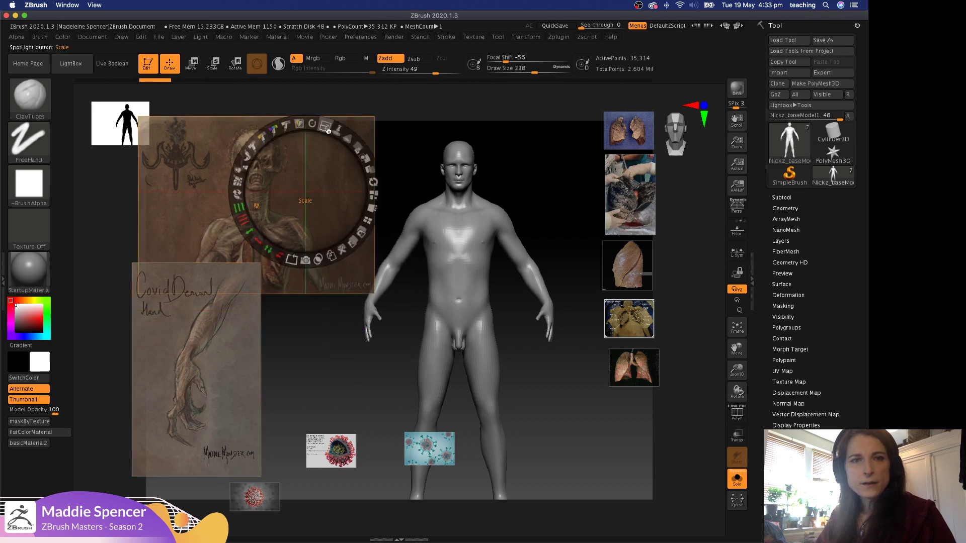
pyautogui.moveTo(328, 130); pyautogui.dragTo(370, 211)
pyautogui.moveTo(287, 157); pyautogui.dragTo(564, 246)
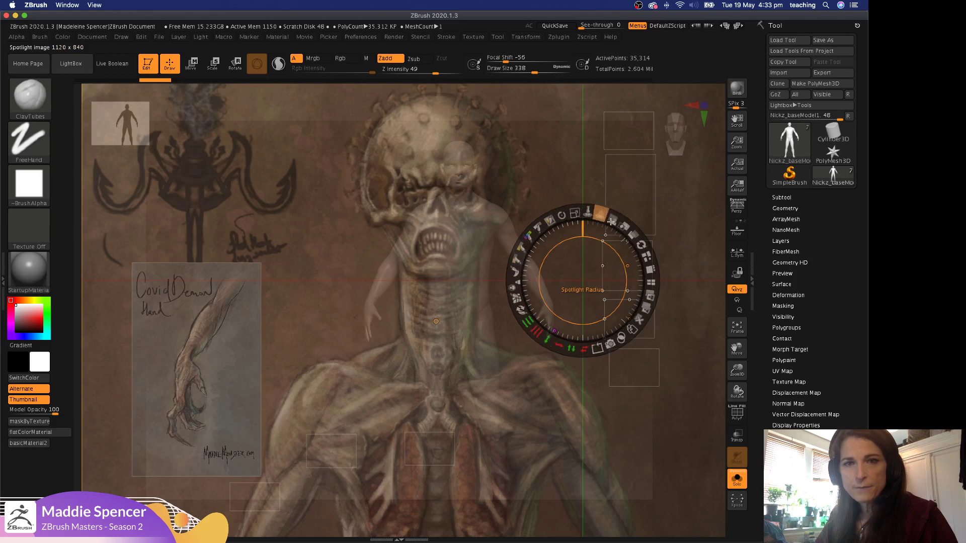
pyautogui.moveTo(611, 222); pyautogui.dragTo(641, 247)
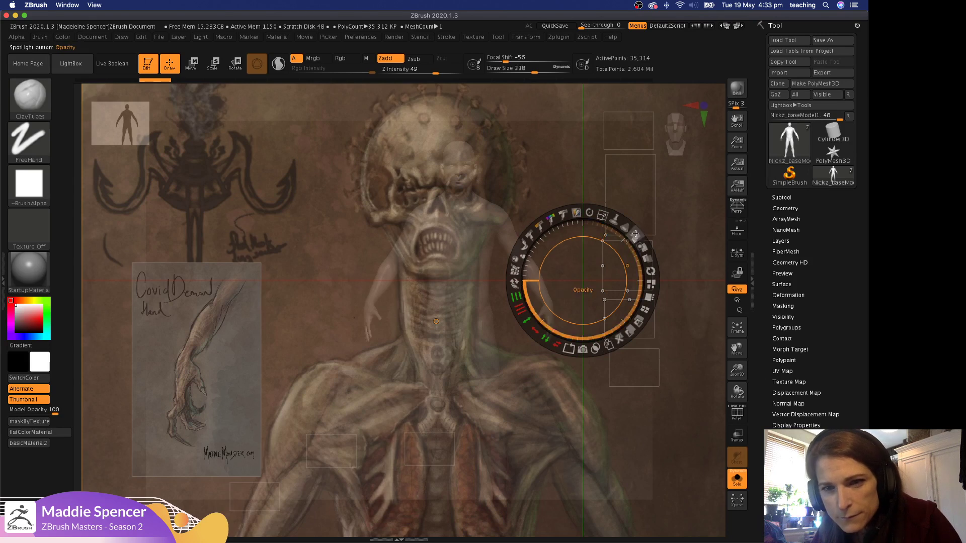
pyautogui.moveTo(635, 234); pyautogui.dragTo(579, 294)
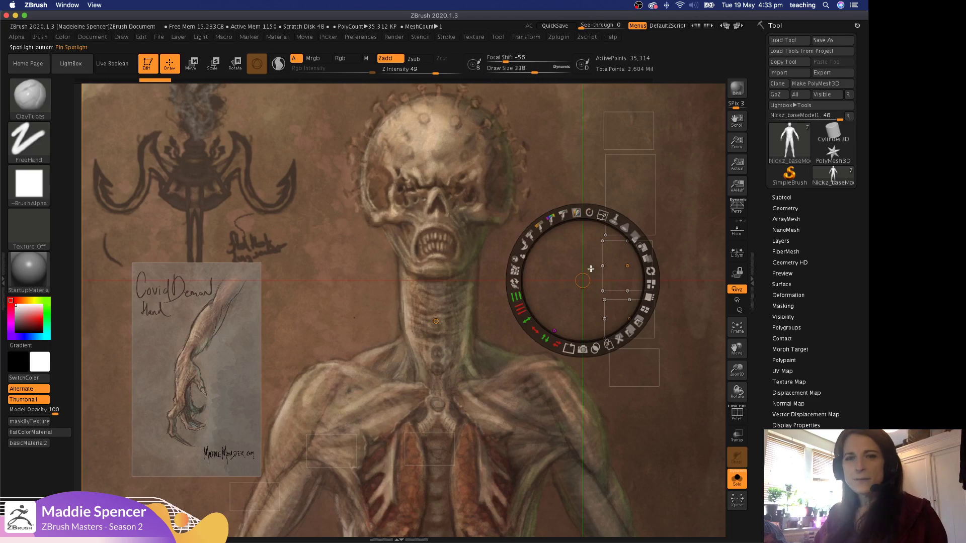
# Shrink the demon concept painting and place it at the canvas's upper left, clear of the body model.
pyautogui.moveTo(603, 217); pyautogui.dragTo(563, 186)
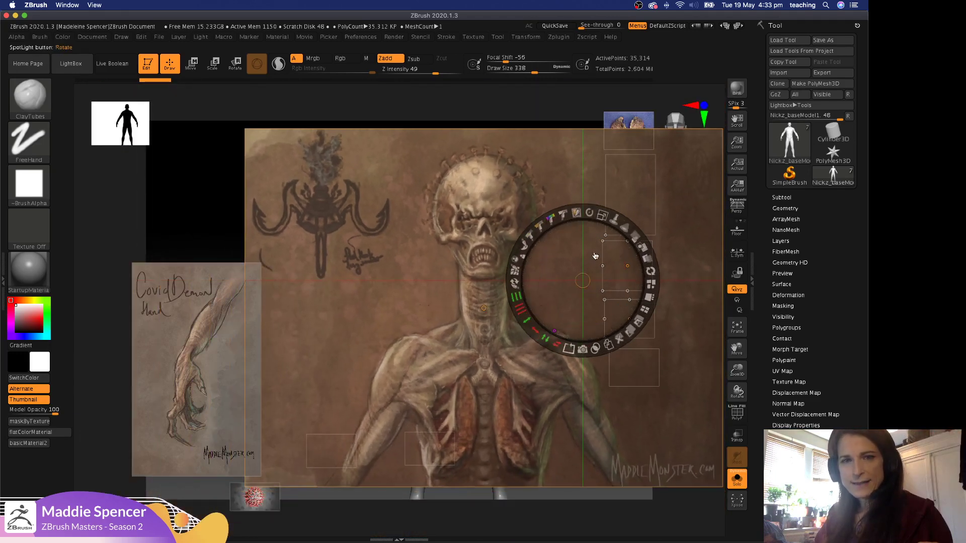
pyautogui.moveTo(559, 245); pyautogui.dragTo(376, 212)
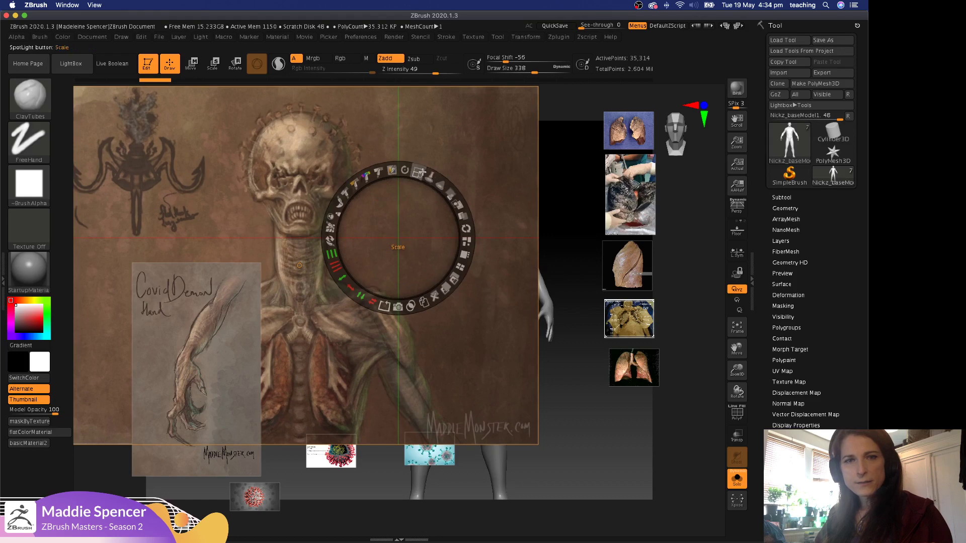
pyautogui.moveTo(422, 172); pyautogui.dragTo(401, 201)
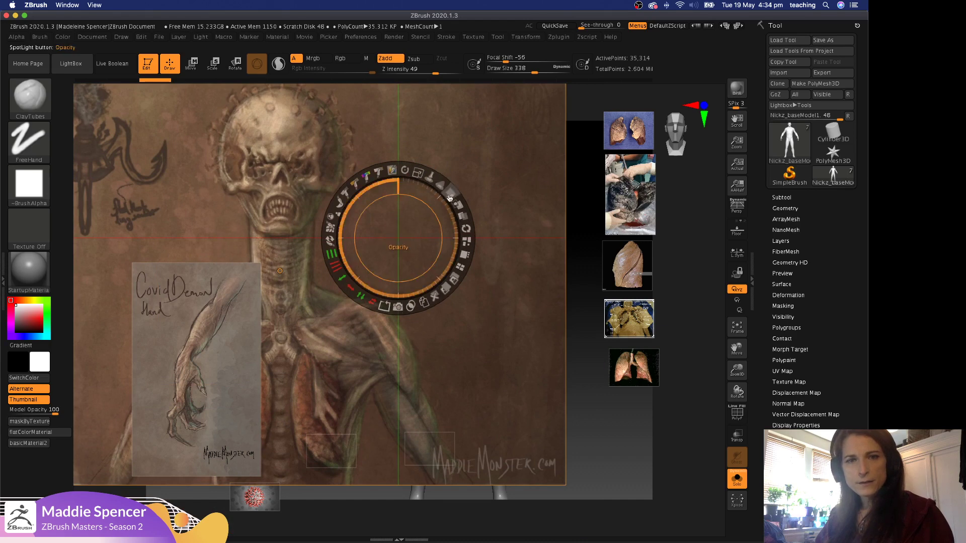
pyautogui.moveTo(450, 199); pyautogui.dragTo(459, 230)
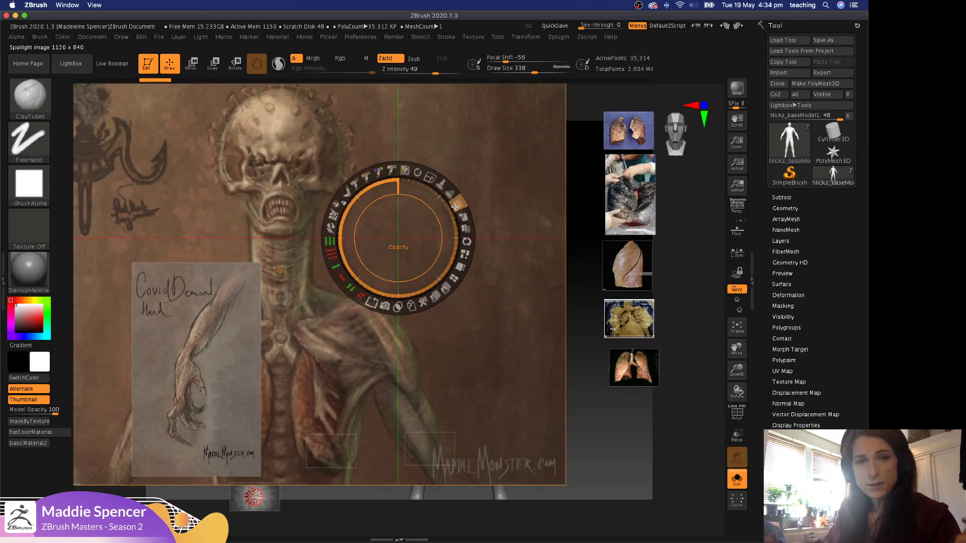
pyautogui.moveTo(459, 230); pyautogui.dragTo(583, 197)
pyautogui.moveTo(469, 206); pyautogui.dragTo(334, 146)
pyautogui.moveTo(403, 210); pyautogui.dragTo(238, 158)
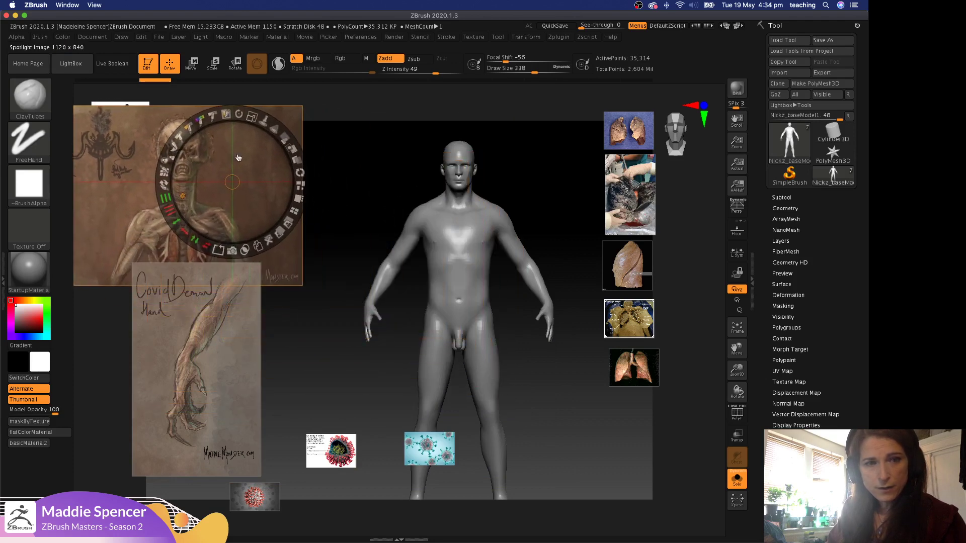
# Resize the Covid Demon Hand sketch slightly smaller and place it directly below the demon concept painting.
pyautogui.moveTo(225, 333); pyautogui.dragTo(318, 301)
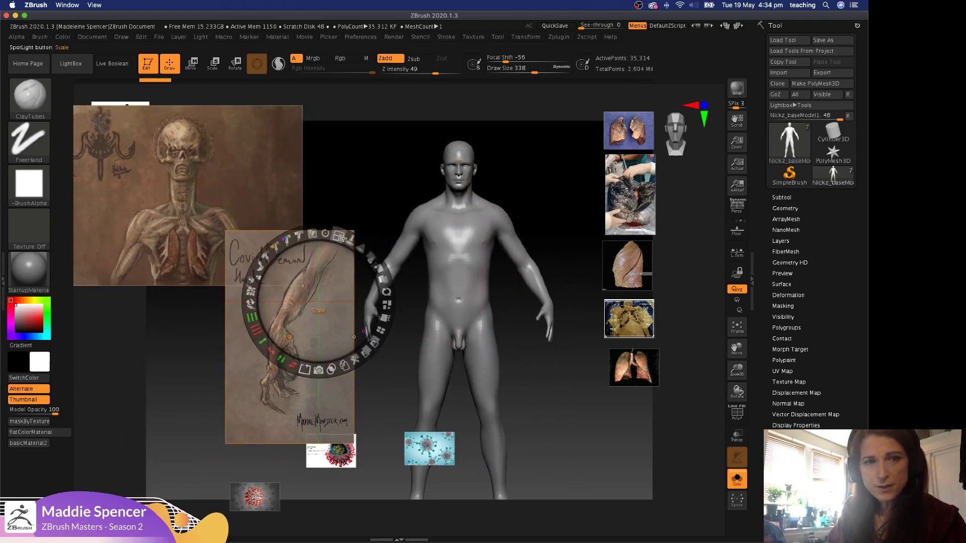
pyautogui.moveTo(343, 239)
pyautogui.mouseDown()
pyautogui.moveTo(367, 253)
pyautogui.moveTo(385, 282)
pyautogui.moveTo(375, 295)
pyautogui.moveTo(347, 228)
pyautogui.mouseUp()
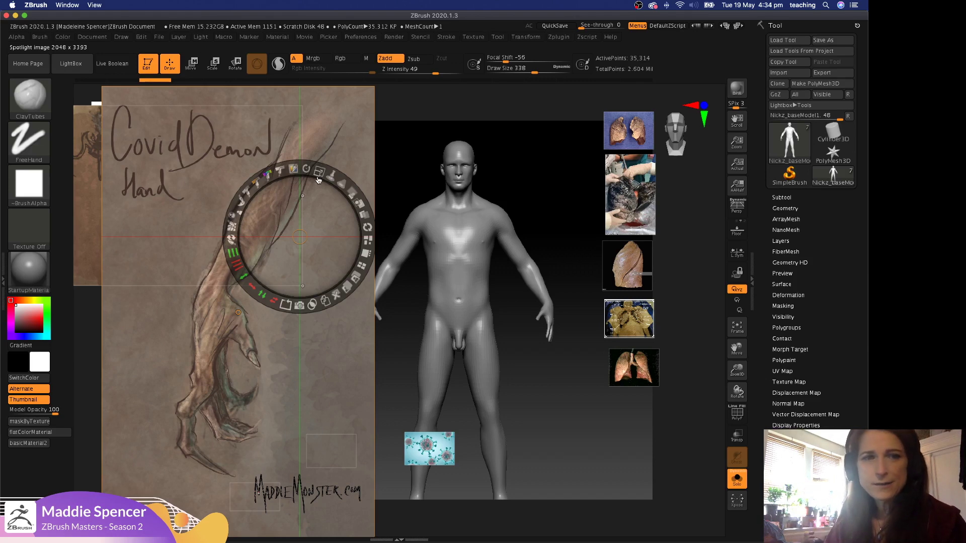
pyautogui.moveTo(319, 172); pyautogui.dragTo(264, 176)
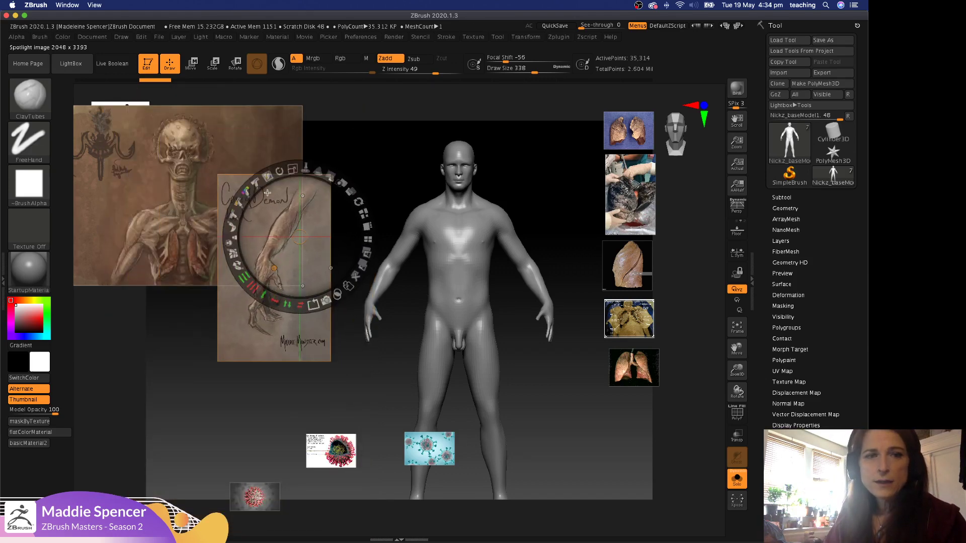
pyautogui.moveTo(311, 224); pyautogui.dragTo(168, 319)
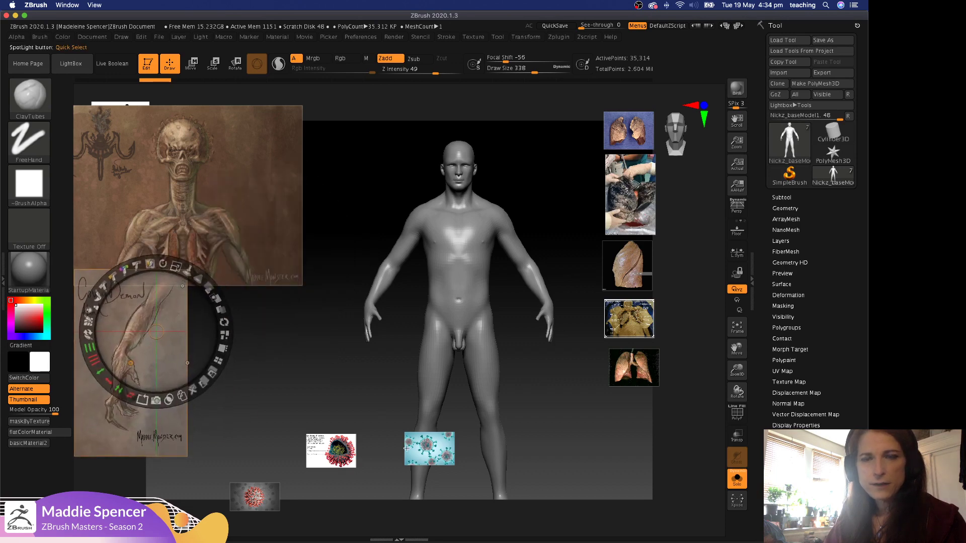
# Enlarge the photo of diseased lungs held by gloved hands for inspection, and return it as a small image below the lungs thumbnail.
pyautogui.click(629, 192)
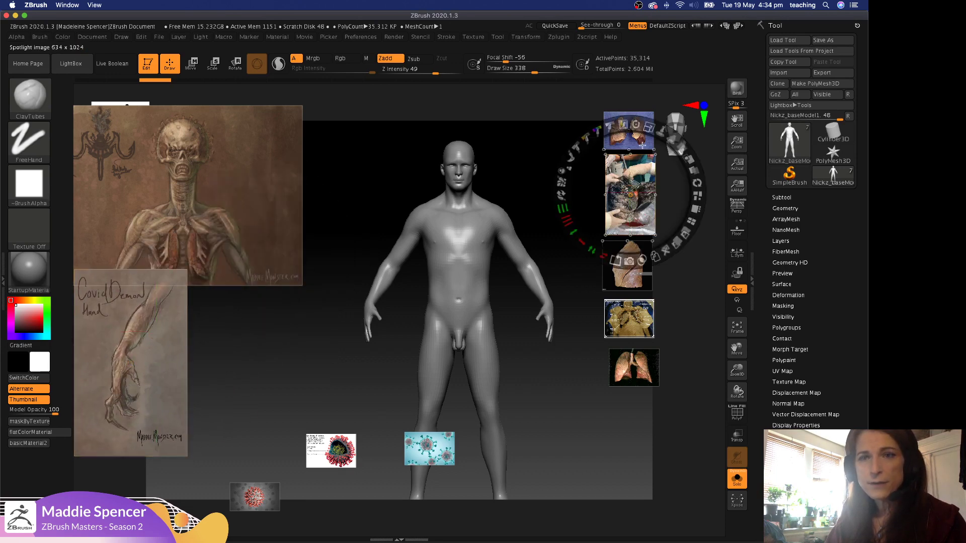
pyautogui.moveTo(649, 127); pyautogui.dragTo(716, 222)
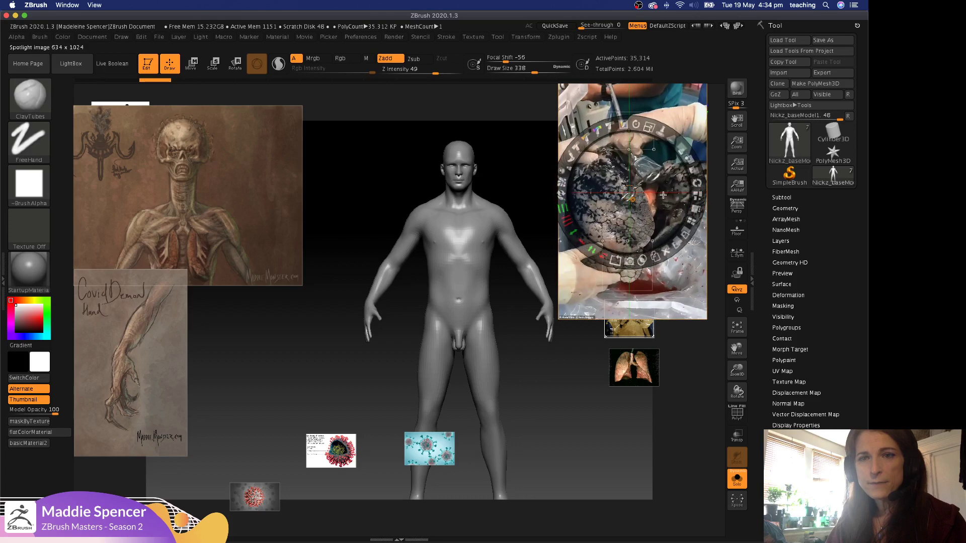
pyautogui.moveTo(663, 194); pyautogui.dragTo(541, 290)
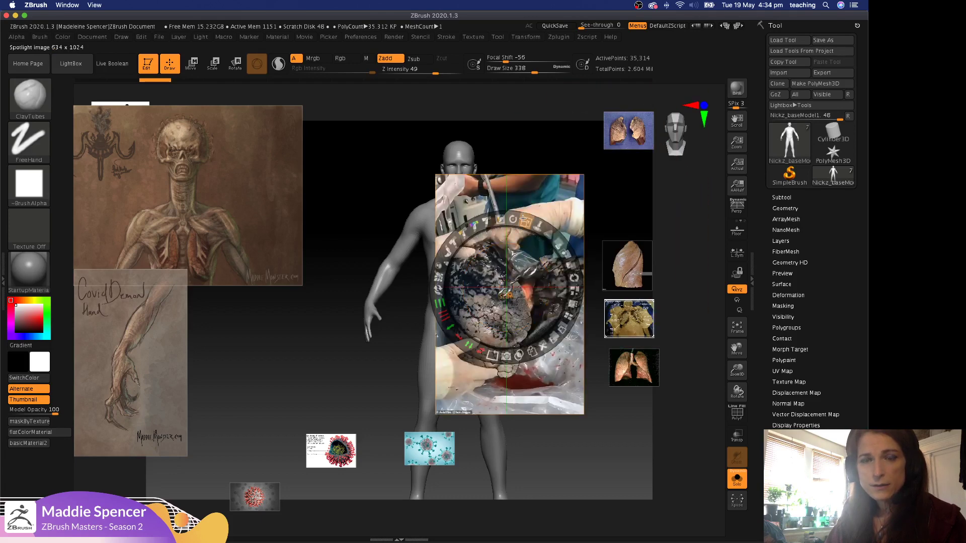
pyautogui.moveTo(526, 221); pyautogui.dragTo(600, 279)
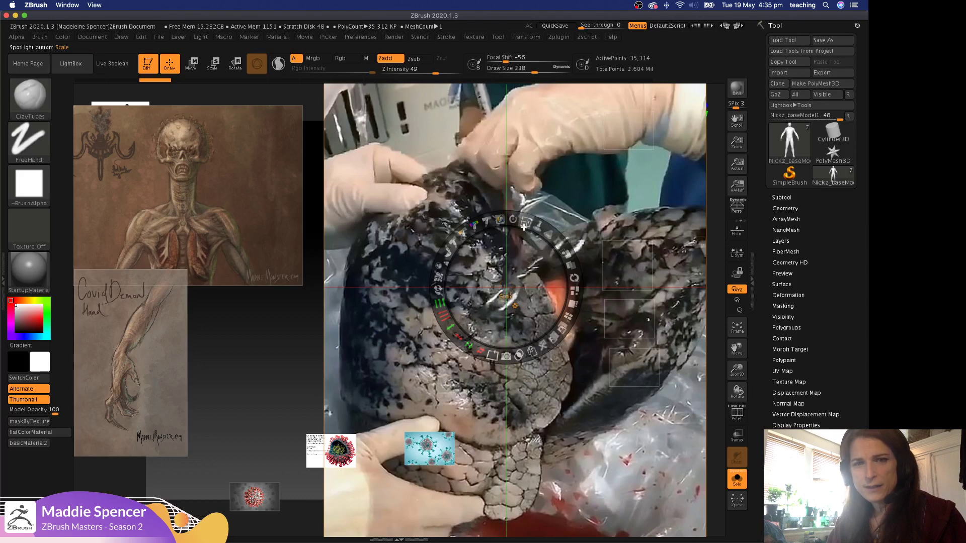
pyautogui.moveTo(525, 227); pyautogui.dragTo(433, 224)
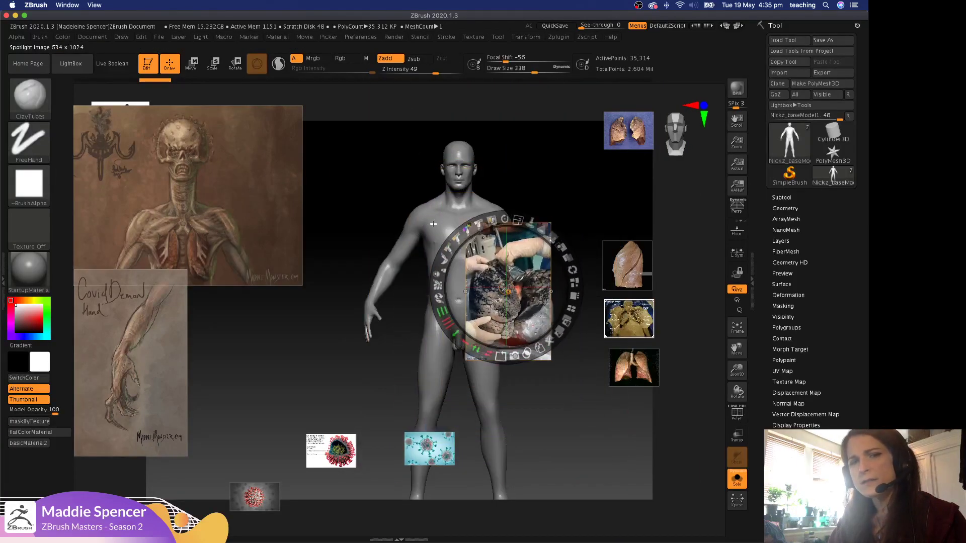
pyautogui.moveTo(536, 247); pyautogui.dragTo(596, 127)
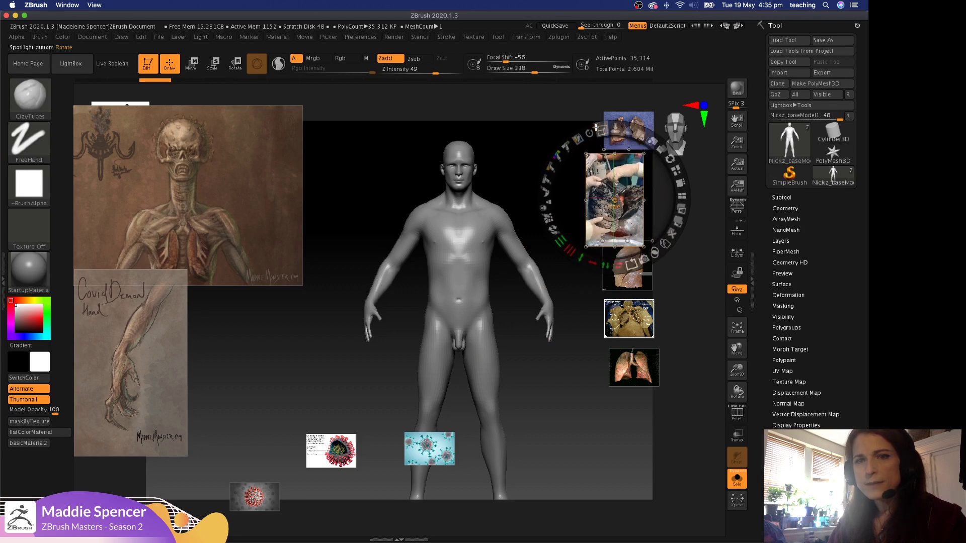
pyautogui.moveTo(625, 185); pyautogui.dragTo(636, 179)
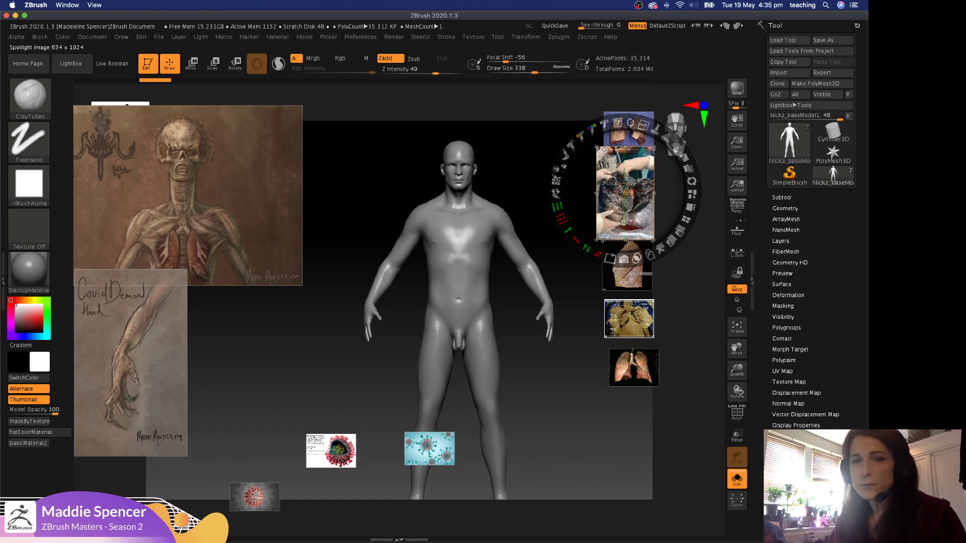
# Enlarge the single-lung photo and place it below the diseased-lungs photo, moving the chest dissection photo out of its way.
pyautogui.moveTo(624, 283); pyautogui.dragTo(445, 332)
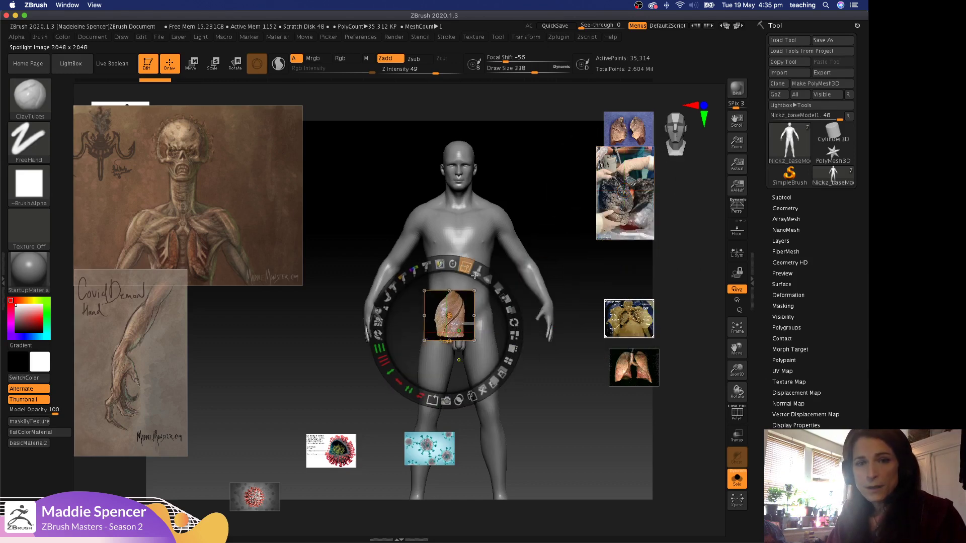
pyautogui.moveTo(475, 275); pyautogui.dragTo(467, 270)
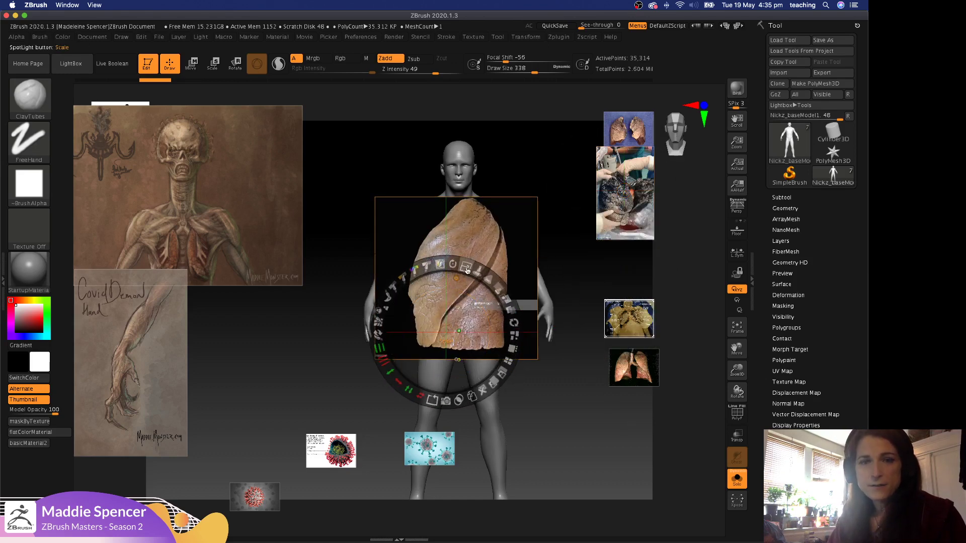
pyautogui.click(629, 319)
pyautogui.moveTo(629, 319); pyautogui.dragTo(275, 447)
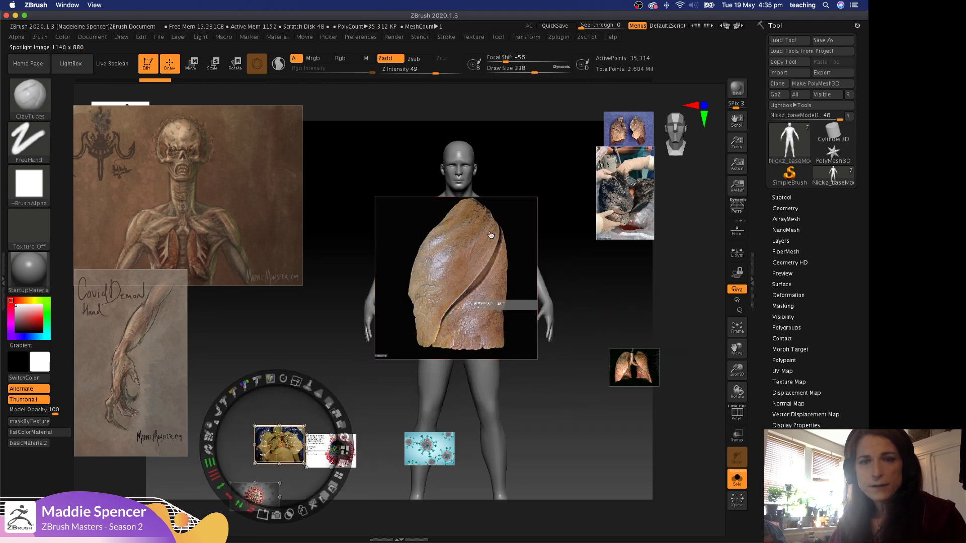
pyautogui.moveTo(492, 236); pyautogui.dragTo(653, 261)
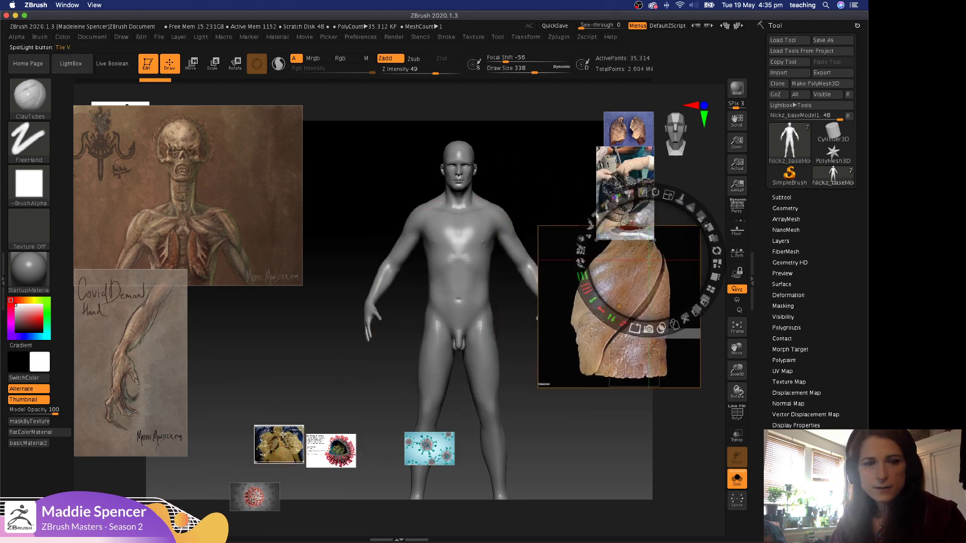
# Enlarge the labelled chest dissection photo for inspection, and place it at reduced size beneath the single-lung photo.
pyautogui.moveTo(283, 435); pyautogui.dragTo(374, 274)
pyautogui.moveTo(393, 210); pyautogui.dragTo(519, 345)
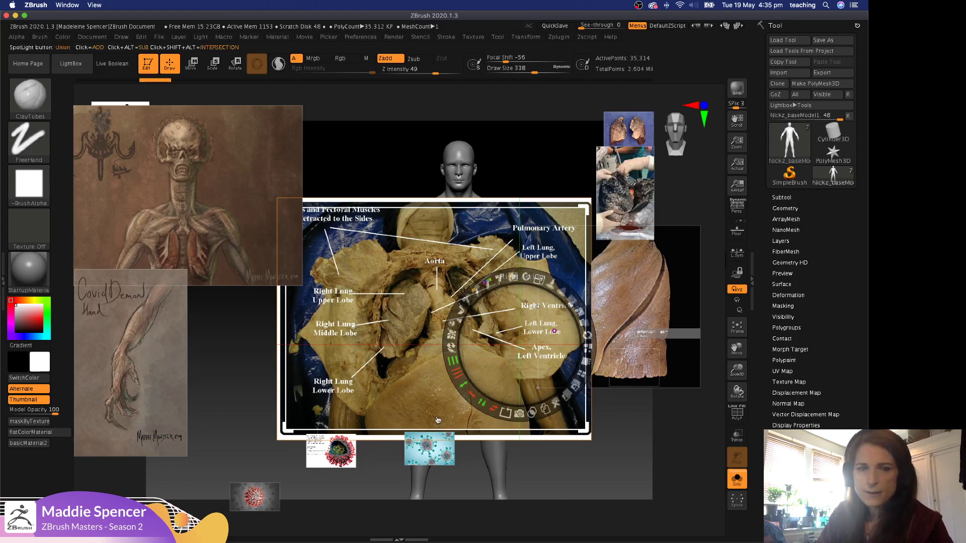
pyautogui.moveTo(541, 283); pyautogui.dragTo(455, 280)
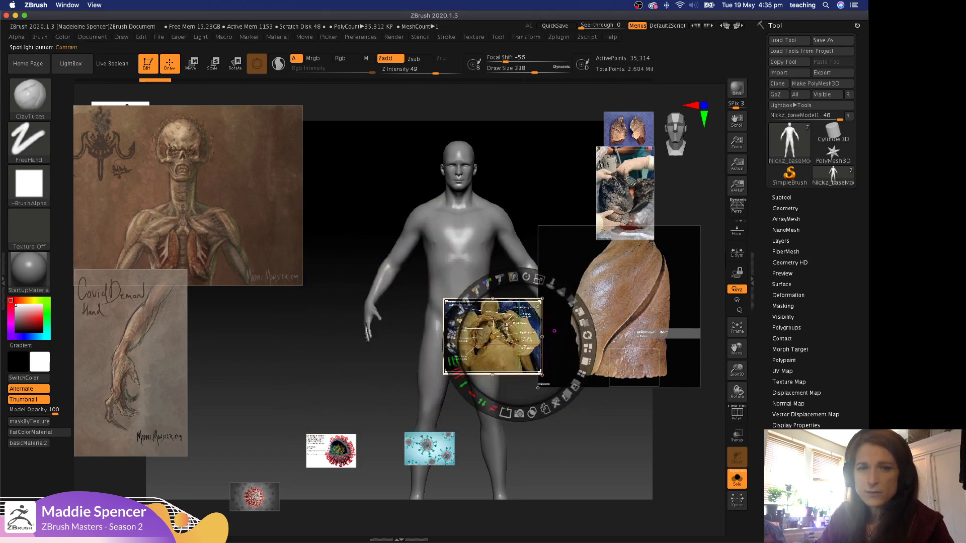
pyautogui.moveTo(506, 326); pyautogui.dragTo(670, 456)
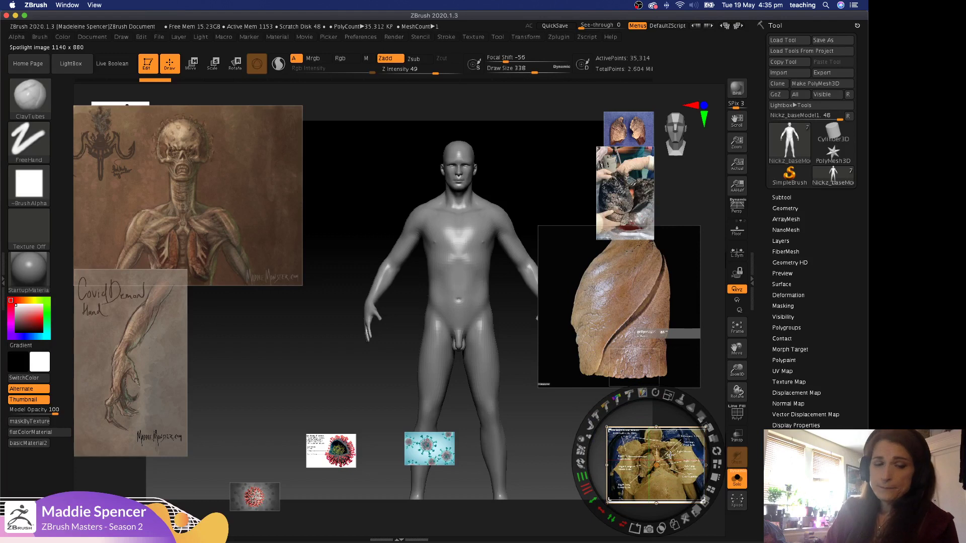
# Hide the Spotlight reference images and turn off Solo mode to show all the visible subtools.
pyautogui.hotkey('shift', 'z')
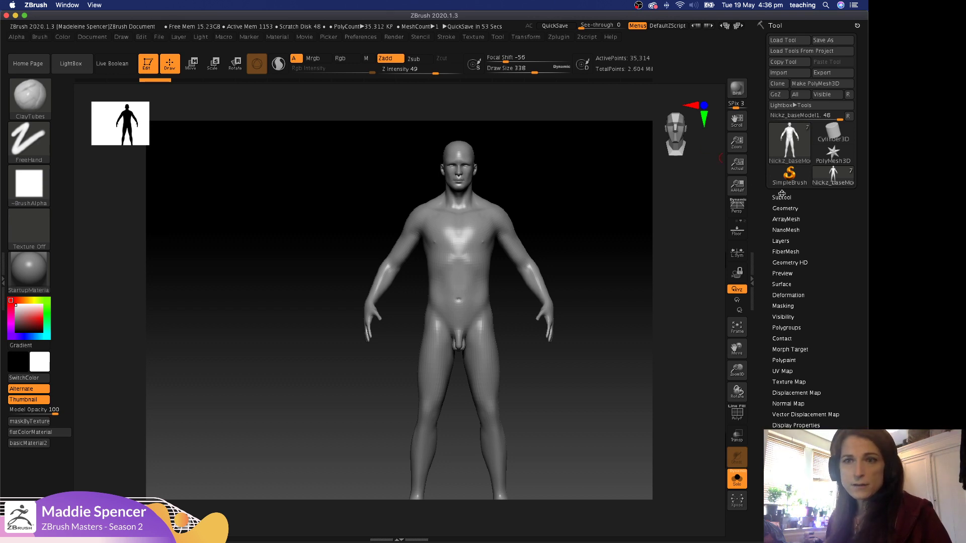
pyautogui.click(737, 486)
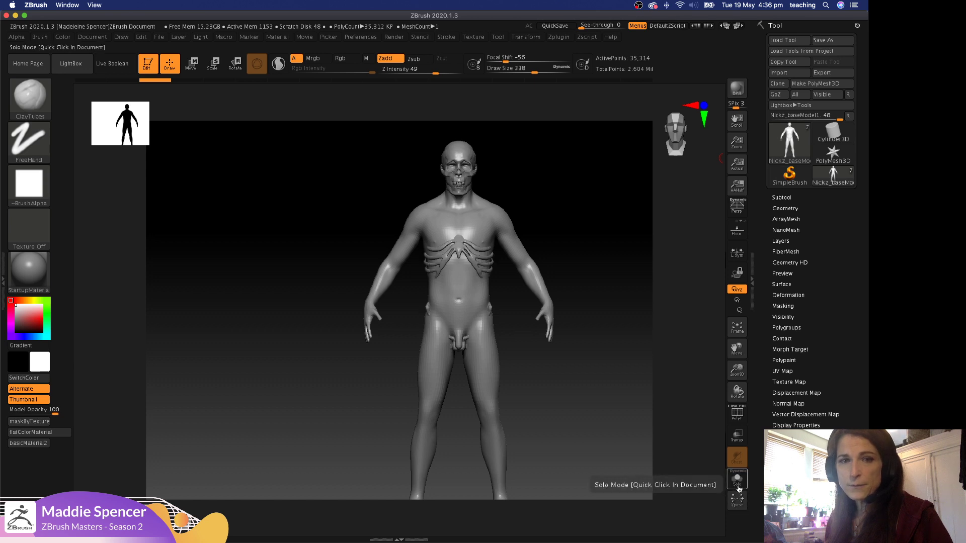
# Make the Merged_skull50k1 pelvis subtool active and hide the Nickz_baseModel1 body subtool to reveal the skeleton parts.
pyautogui.click(782, 198)
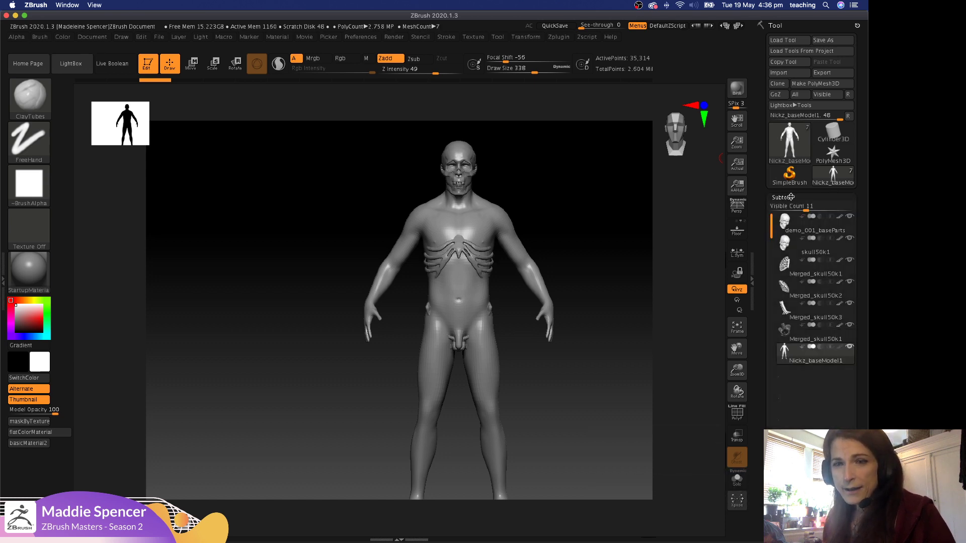
pyautogui.click(794, 334)
pyautogui.click(850, 346)
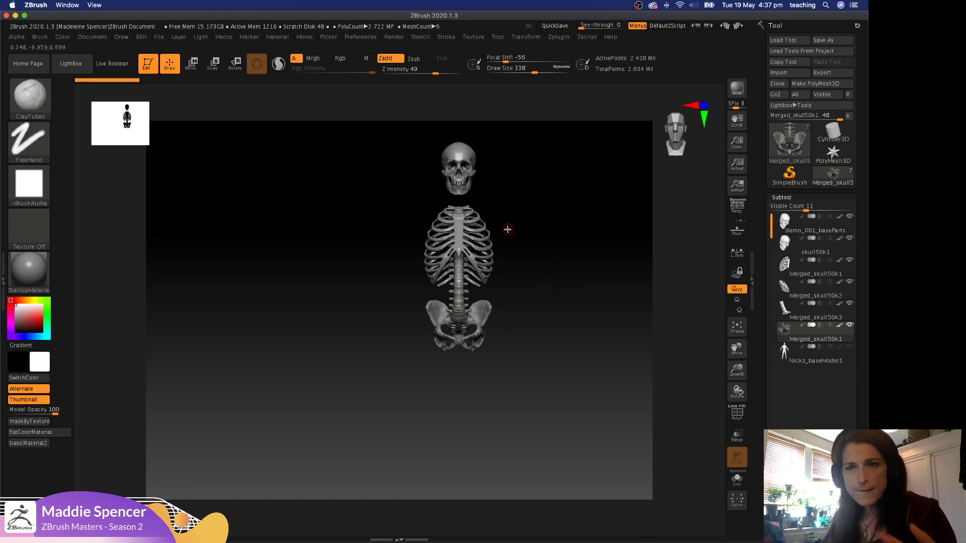
# Make the Merged_skull50k1 rib subtool active and show its mesh with the polyframe display.
pyautogui.moveTo(790, 355)
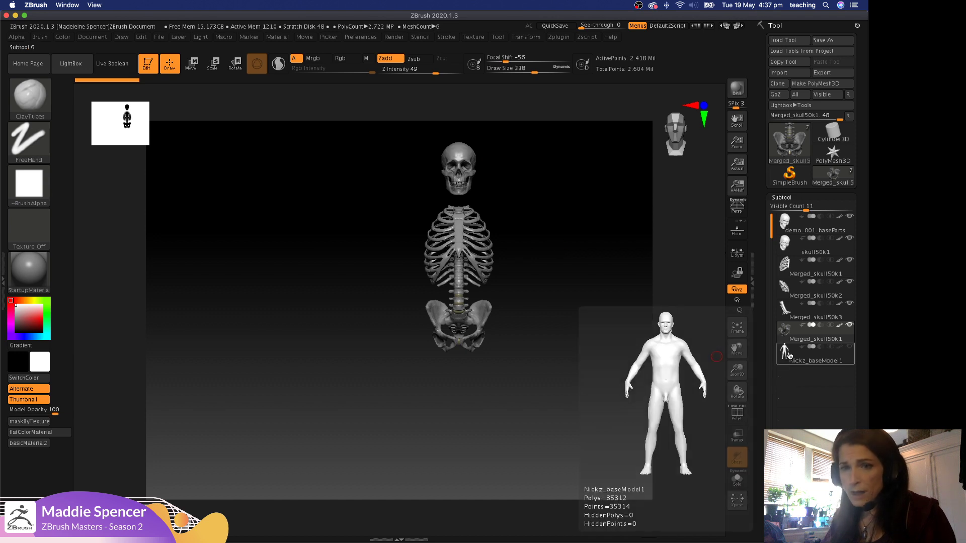
pyautogui.click(786, 272)
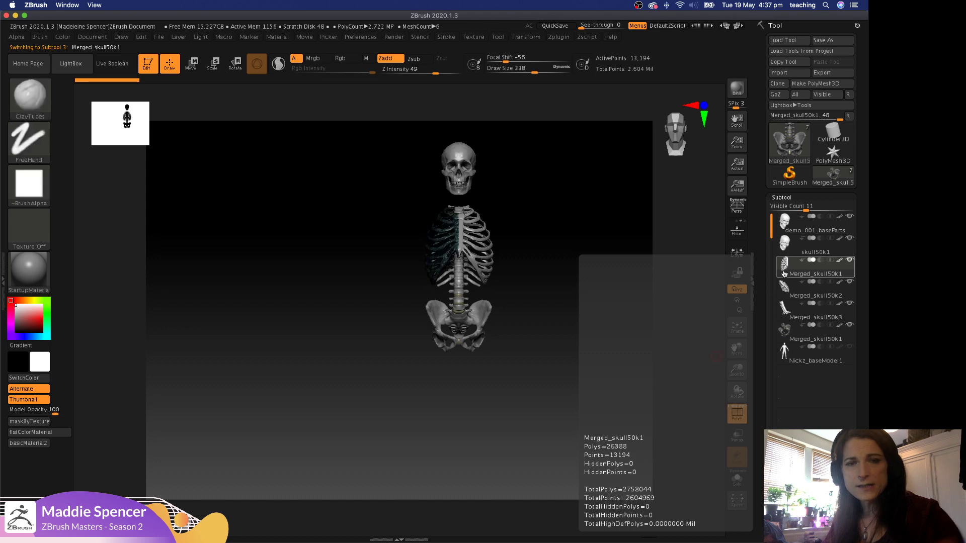
pyautogui.keyDown('alt'); pyautogui.moveTo(572, 222); pyautogui.dragTo(591, 325); pyautogui.keyUp('alt')
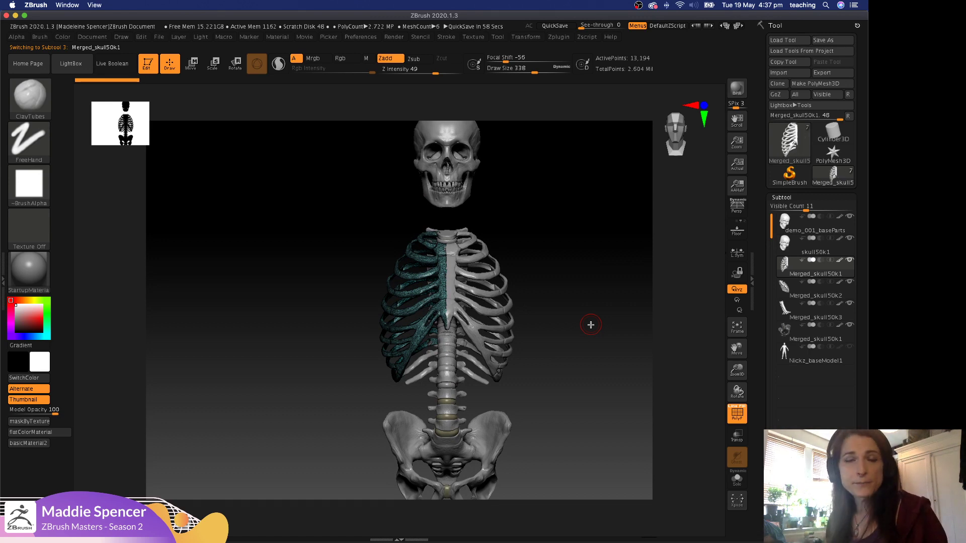
pyautogui.moveTo(642, 542)
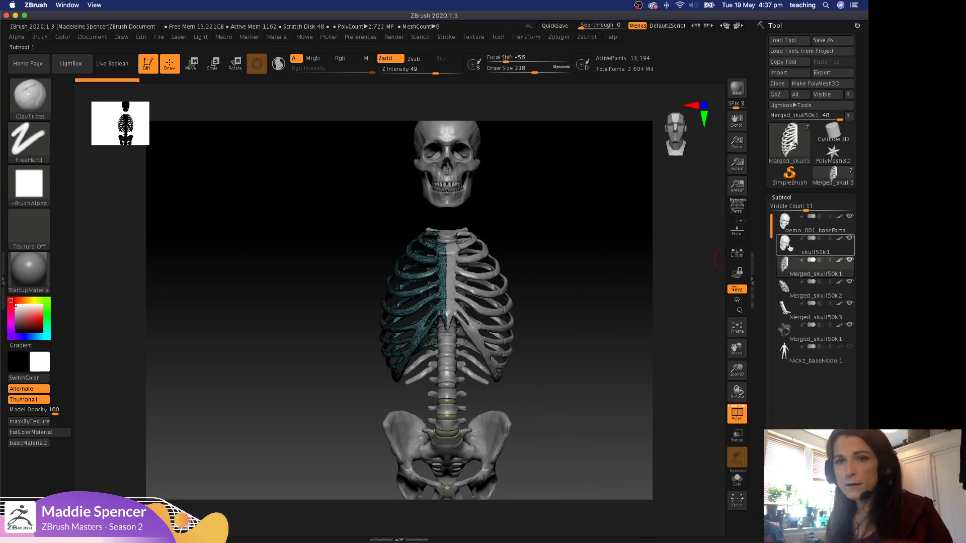
# Make the skull50k1 subtool active, isolate it with Solo mode and frame it to inspect its polygroups.
pyautogui.moveTo(789, 247)
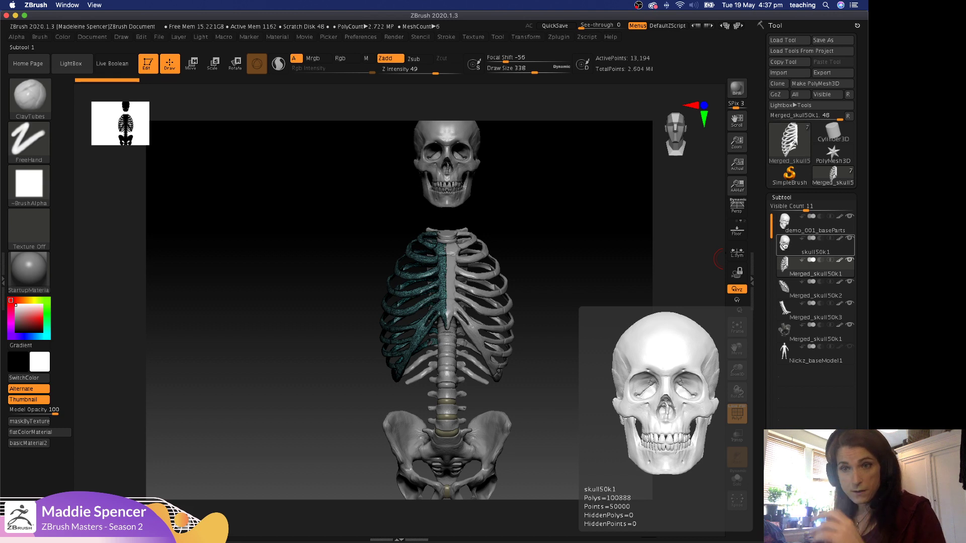
pyautogui.click(785, 245)
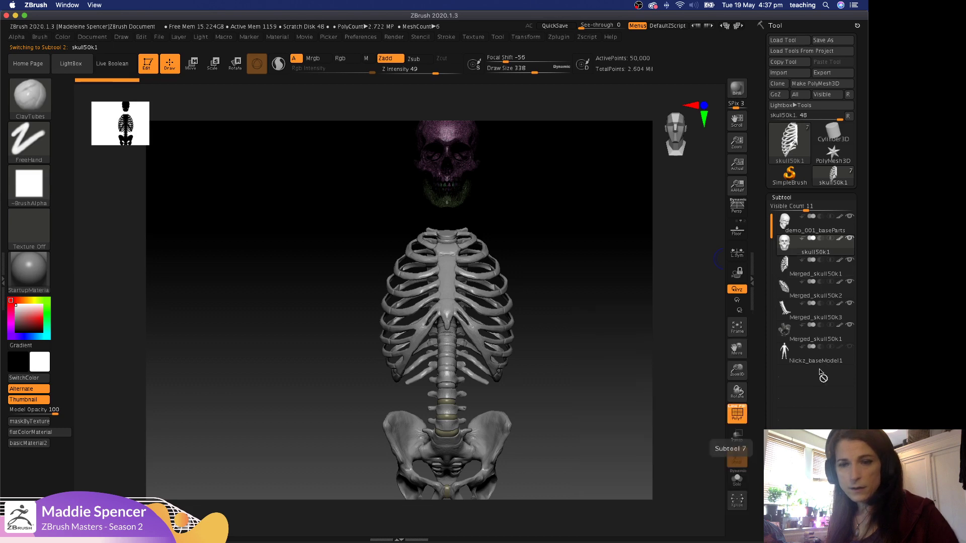
pyautogui.click(737, 479)
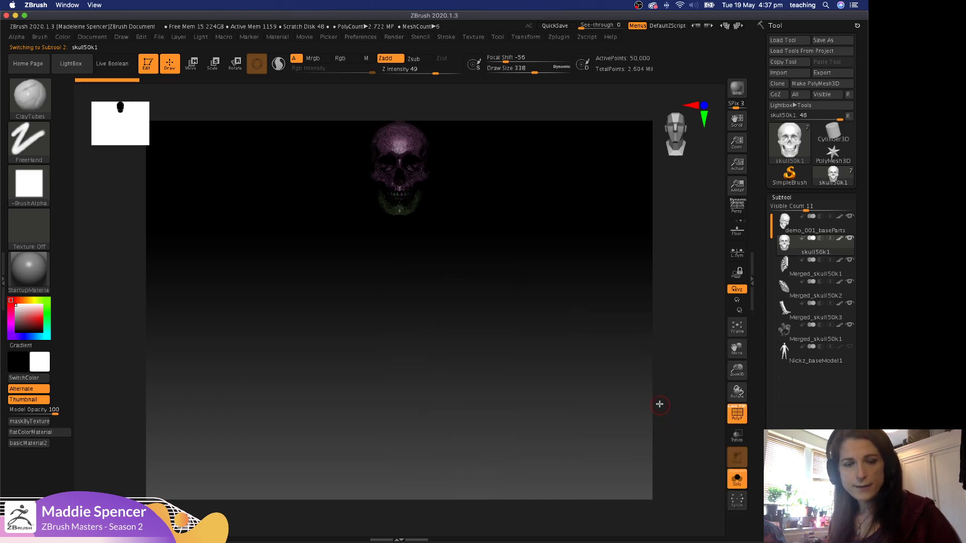
pyautogui.press('f')
pyautogui.moveTo(588, 327); pyautogui.dragTo(588, 327)
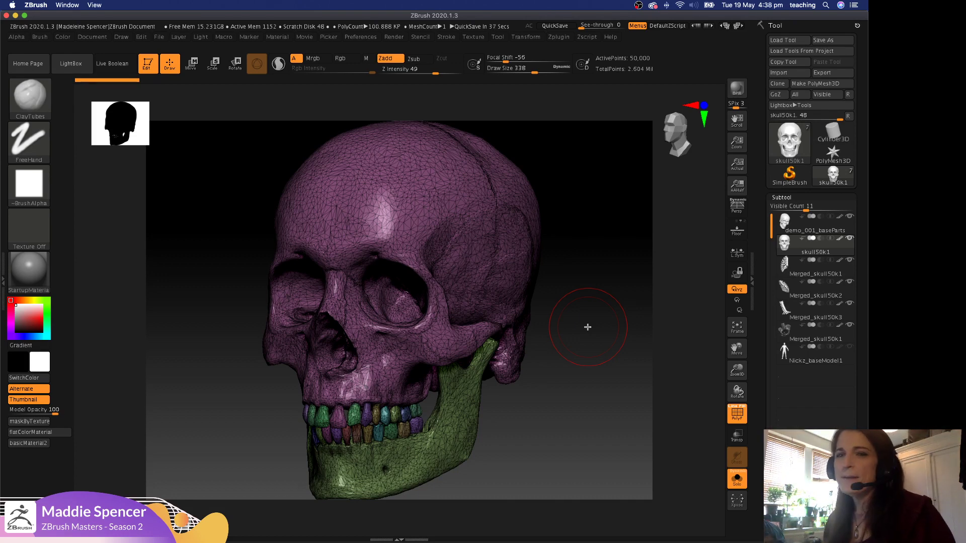
pyautogui.keyDown('shift'); pyautogui.moveTo(576, 263); pyautogui.dragTo(591, 265); pyautogui.keyUp('shift')
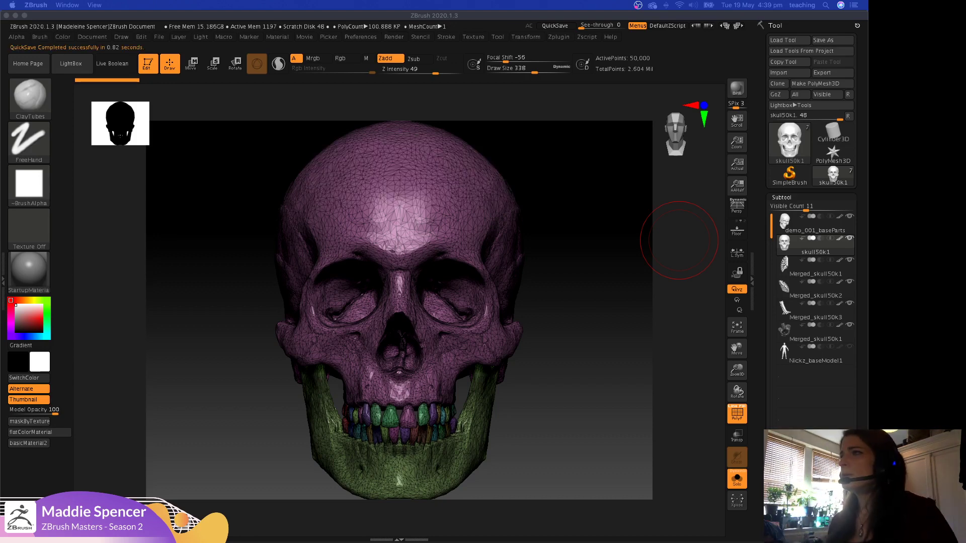
# Load the prepared projected-primitive skull tool from the 02_skull folder in CovidDemon_ZbrushLive/demo_Ztools.
pyautogui.click(775, 40)
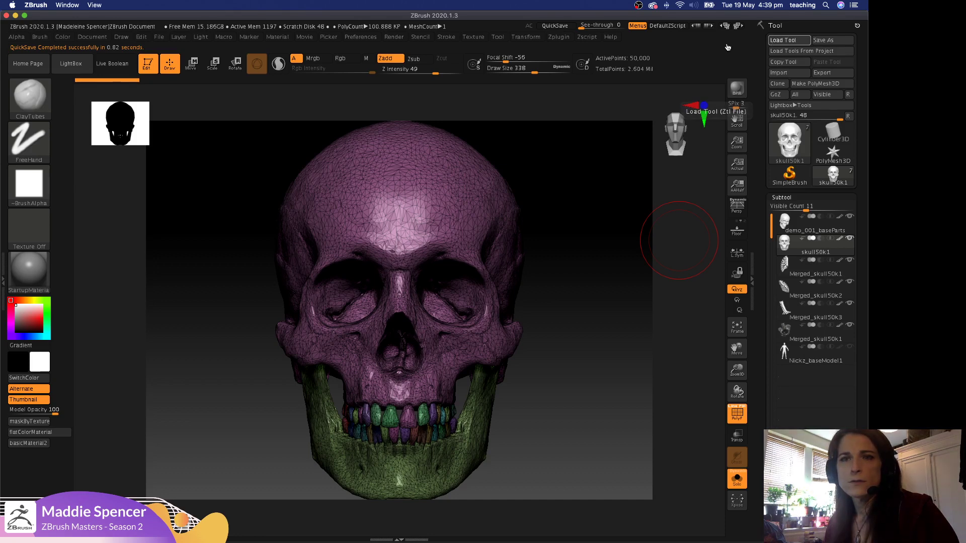
pyautogui.click(436, 70)
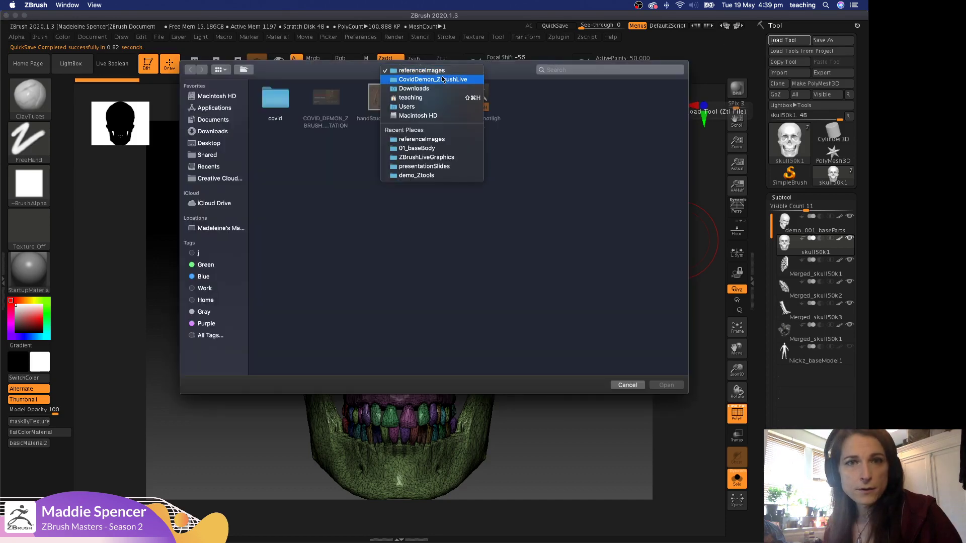
pyautogui.click(442, 80)
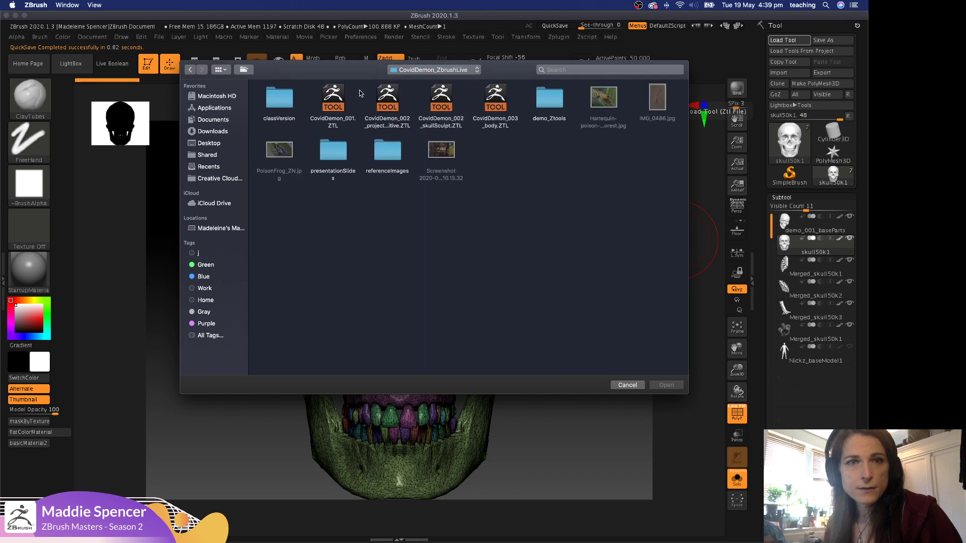
pyautogui.doubleClick(548, 99)
pyautogui.doubleClick(325, 101)
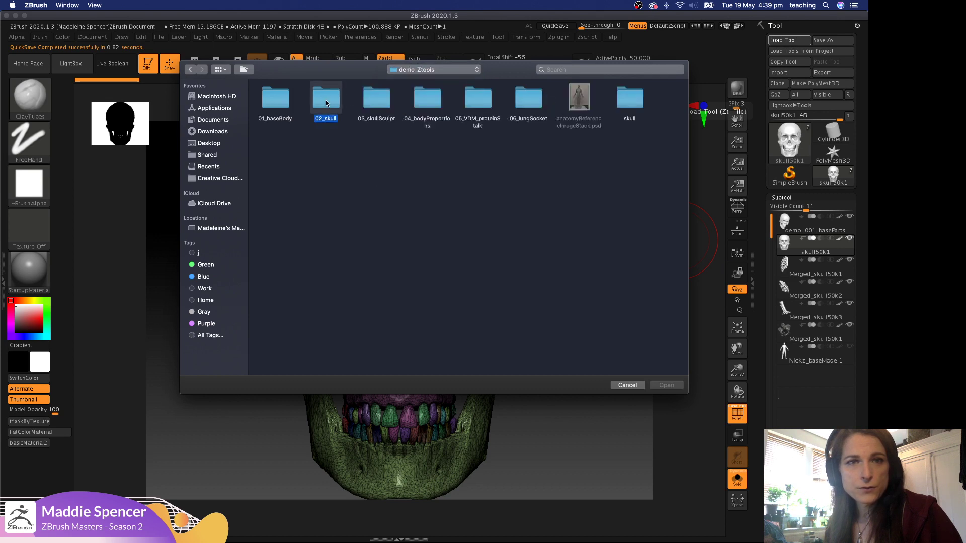
pyautogui.doubleClick(277, 104)
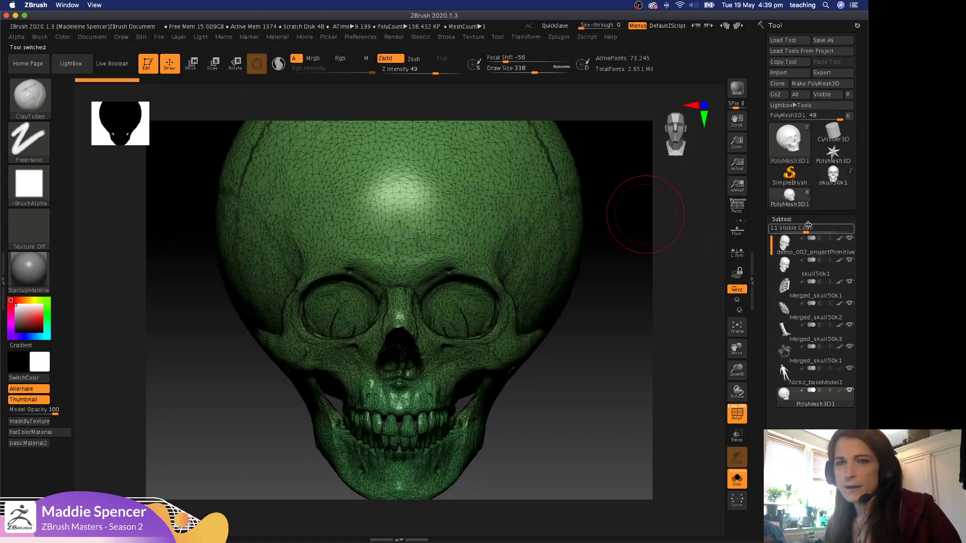
# Compare the original skull50k1 with the loaded PolyMesh3D1 enlarged skull, and turn off the polyframe display.
pyautogui.click(833, 175)
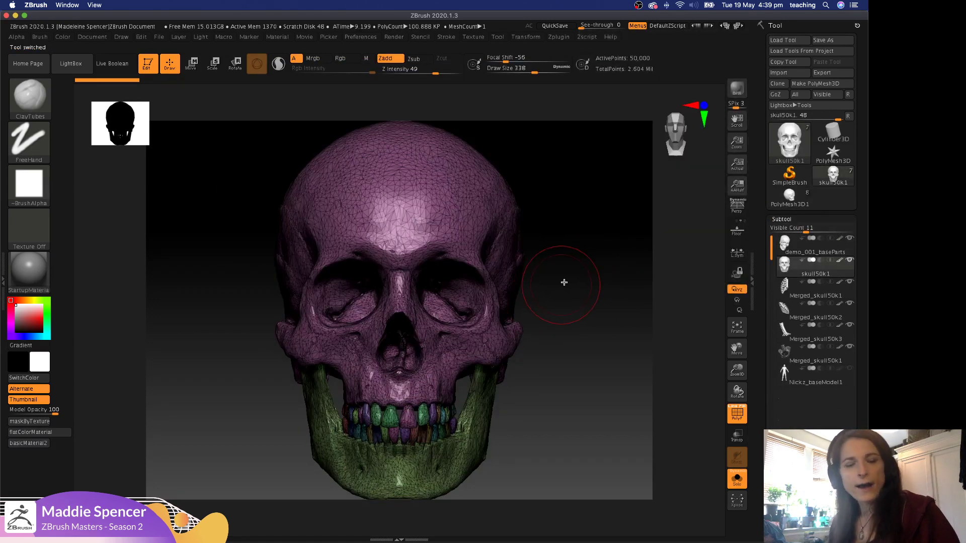
pyautogui.keyDown('alt'); pyautogui.moveTo(564, 280); pyautogui.dragTo(556, 255); pyautogui.keyUp('alt')
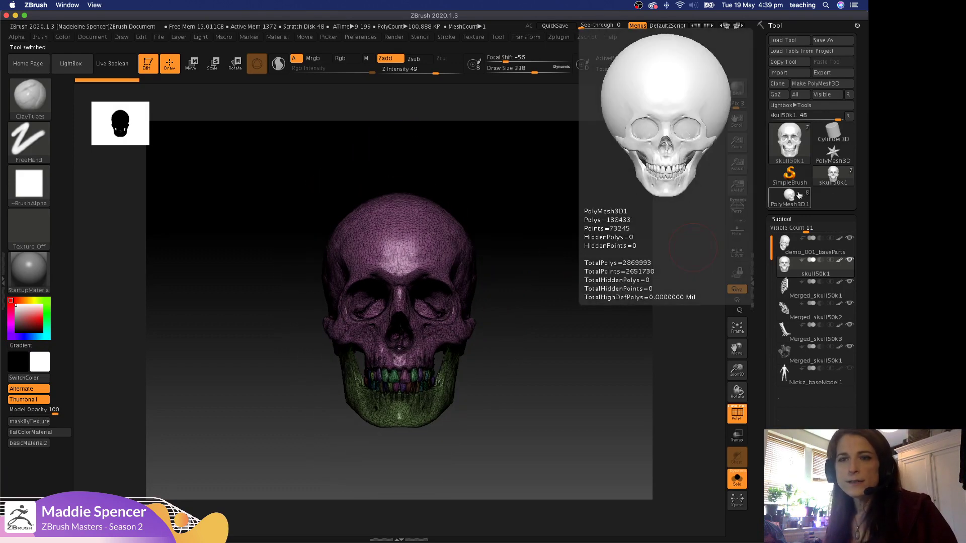
pyautogui.click(799, 197)
pyautogui.moveTo(574, 271)
pyautogui.mouseDown()
pyautogui.moveTo(563, 269)
pyautogui.moveTo(589, 270)
pyautogui.moveTo(580, 261)
pyautogui.mouseUp()
pyautogui.moveTo(541, 323); pyautogui.dragTo(641, 297)
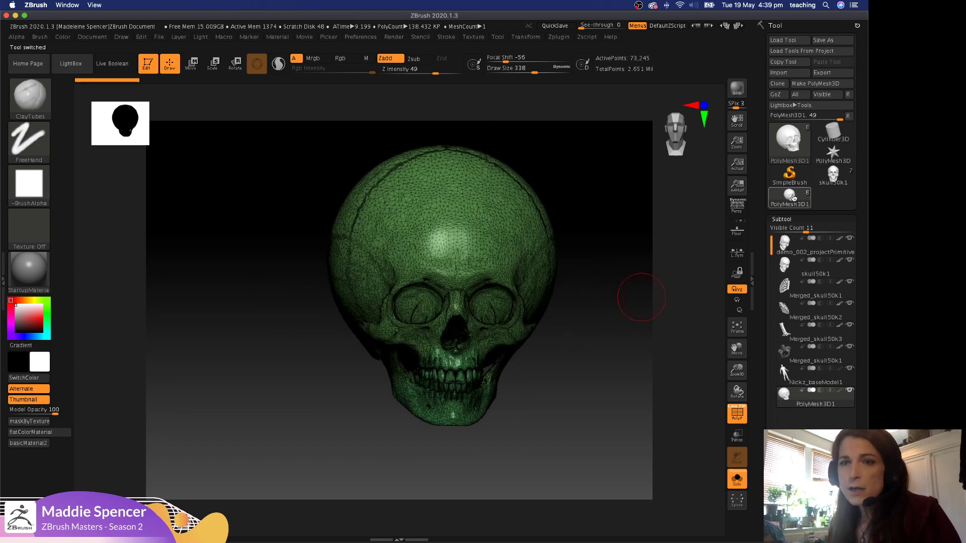
pyautogui.press('shift')
pyautogui.hotkey('shift', 'f')
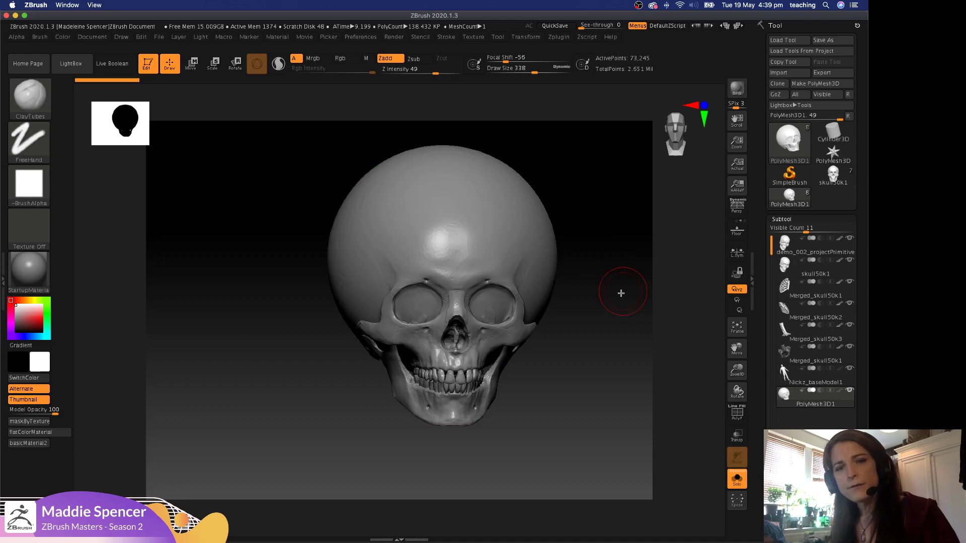
pyautogui.moveTo(622, 293); pyautogui.dragTo(598, 290)
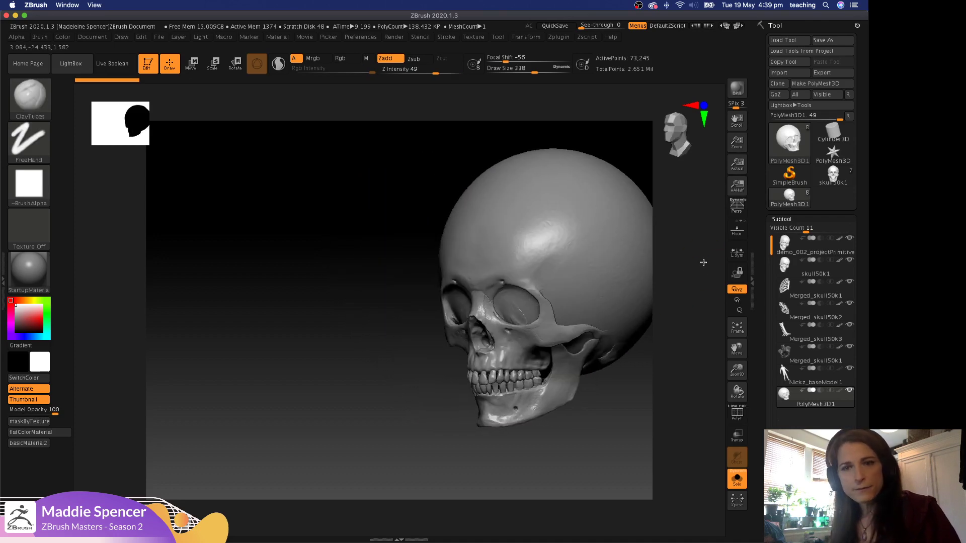
pyautogui.keyDown('alt'); pyautogui.moveTo(703, 262); pyautogui.dragTo(621, 282); pyautogui.keyUp('alt')
# Switch back to the original skull50k1 tool and apply the Project Primitive deformer to it through the Gizmo 3D.
pyautogui.click(832, 176)
pyautogui.press('w')
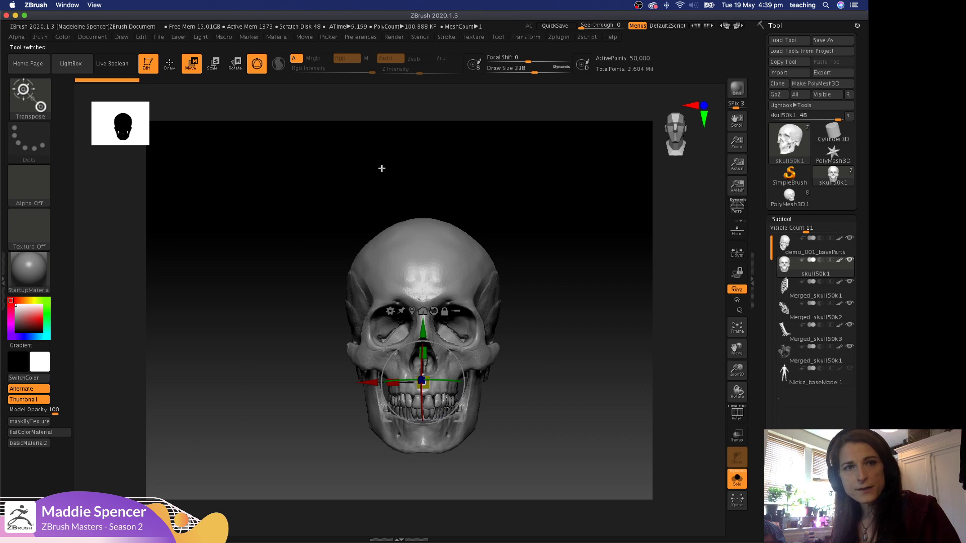
pyautogui.click(258, 65)
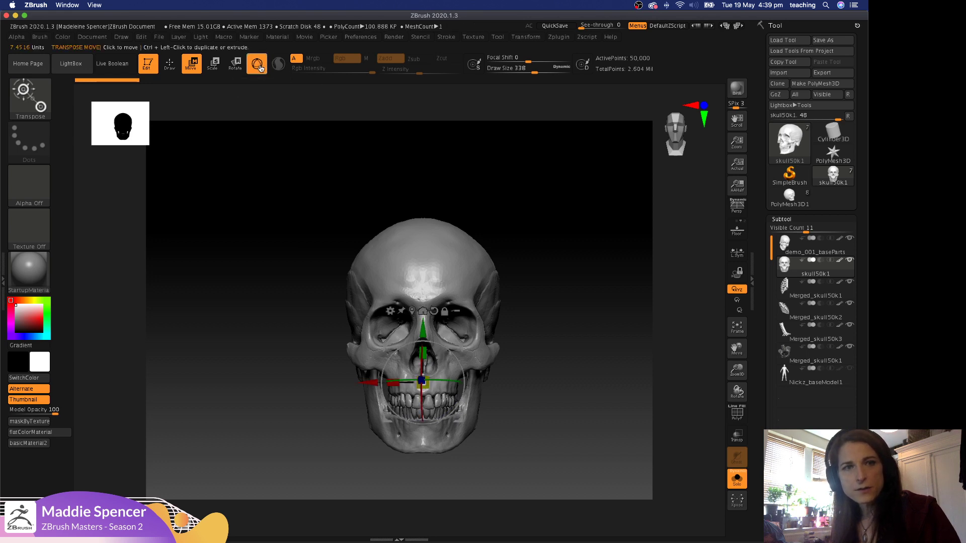
pyautogui.click(260, 67)
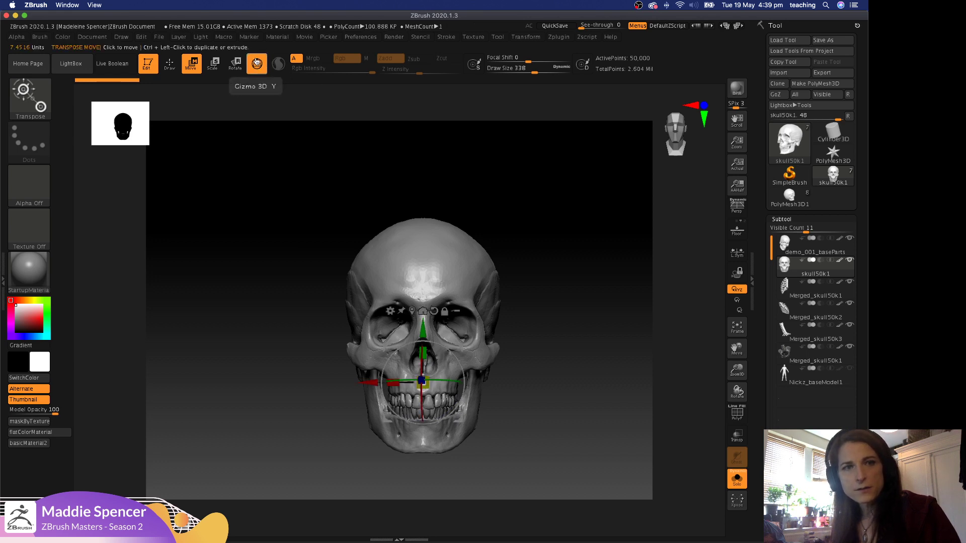
pyautogui.click(392, 312)
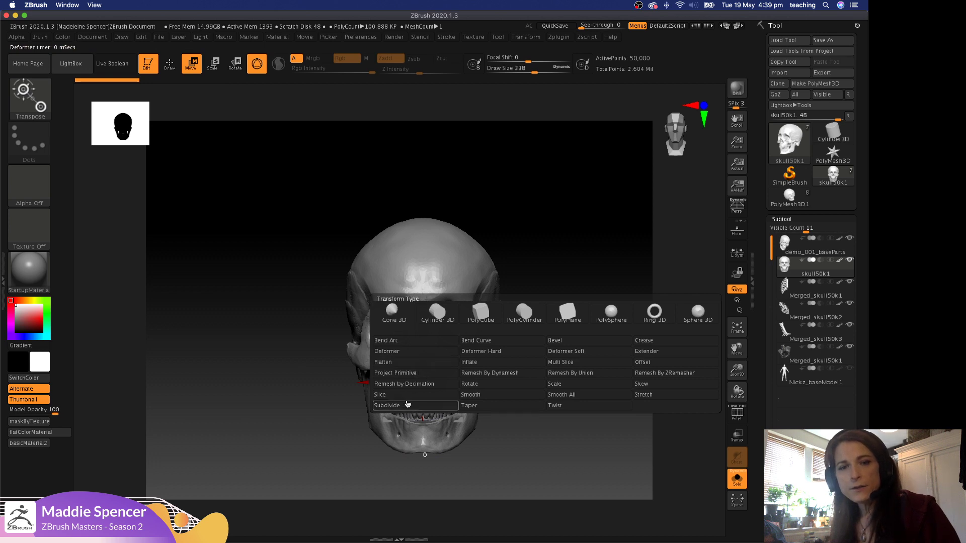
pyautogui.click(416, 382)
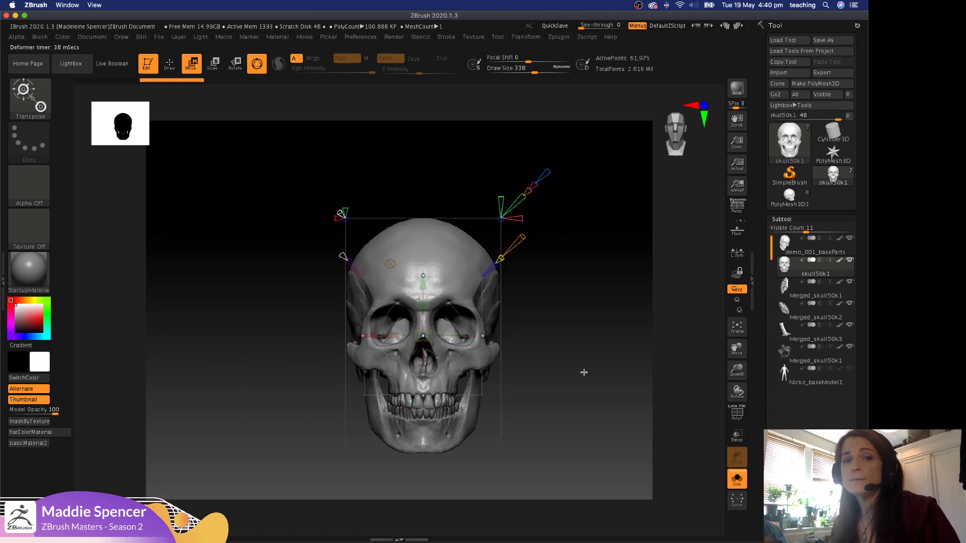
# Reposition the projected sphere over the braincase and scale it up uniformly to form a greatly enlarged, rounded cranium.
pyautogui.moveTo(595, 350); pyautogui.dragTo(558, 350)
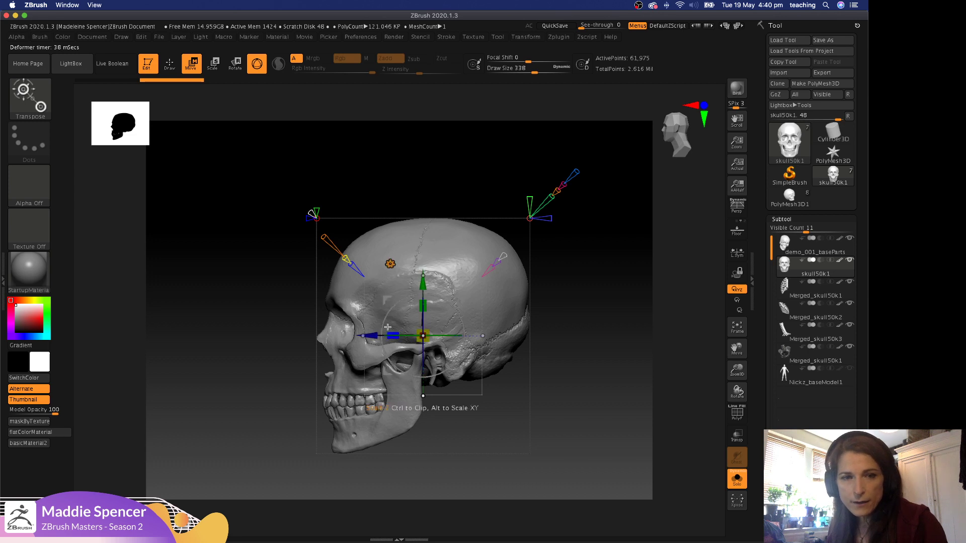
pyautogui.moveTo(387, 299); pyautogui.dragTo(455, 220)
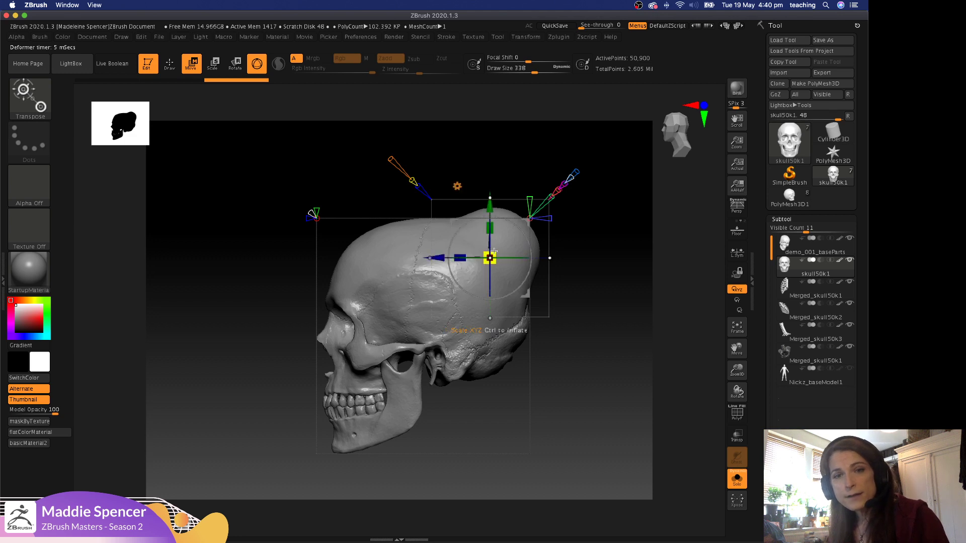
pyautogui.moveTo(492, 256); pyautogui.dragTo(467, 318)
pyautogui.keyDown('shift'); pyautogui.moveTo(327, 270); pyautogui.dragTo(265, 270); pyautogui.keyUp('shift')
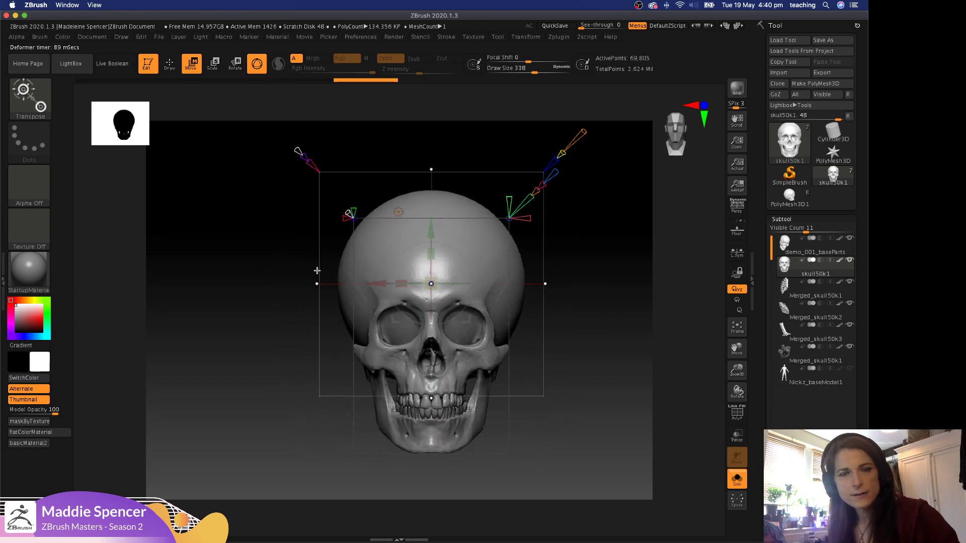
pyautogui.moveTo(436, 280); pyautogui.dragTo(461, 285)
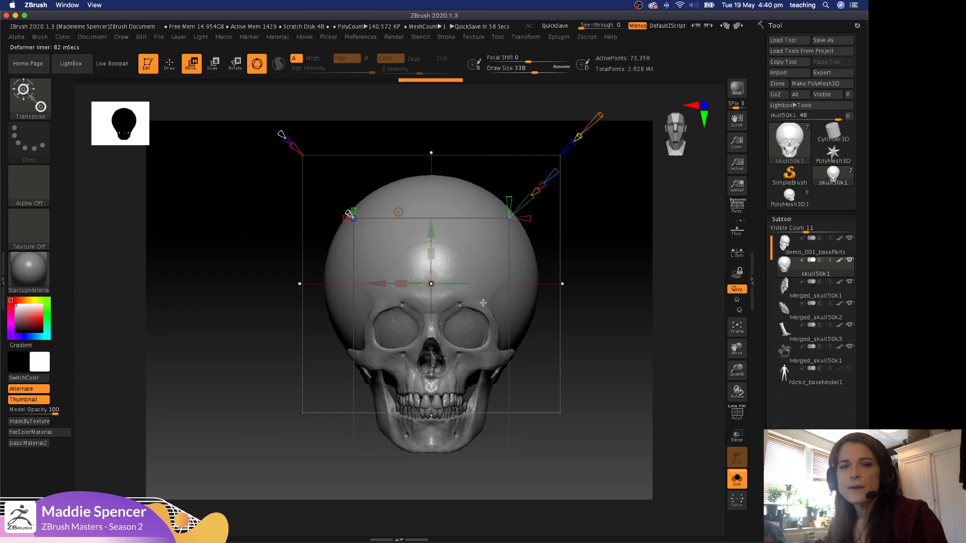
# Fine-tune the Project Primitive deformation with the pink cone handle at the bounding box's upper back corner.
pyautogui.moveTo(597, 342)
pyautogui.mouseDown()
pyautogui.moveTo(542, 346)
pyautogui.moveTo(580, 339)
pyautogui.mouseUp()
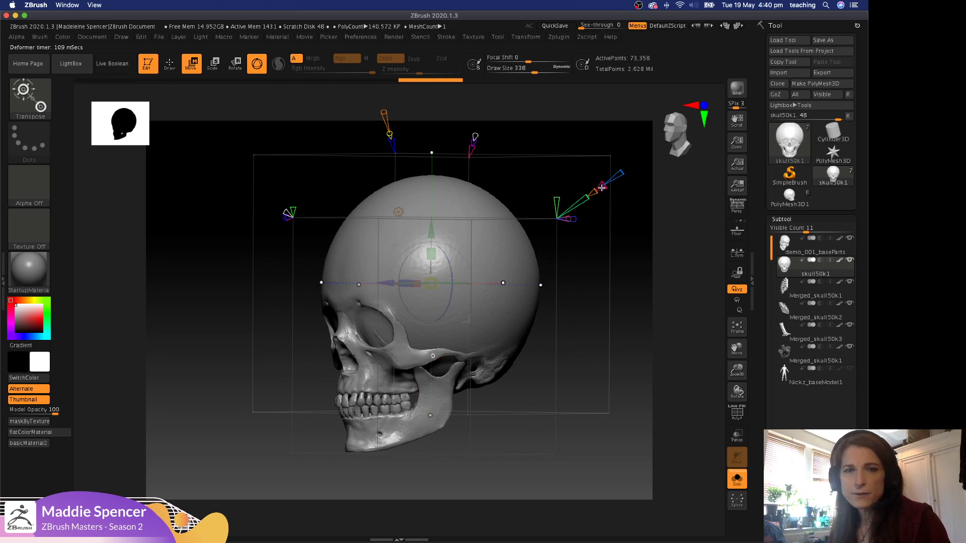
pyautogui.moveTo(603, 185)
pyautogui.mouseDown()
pyautogui.moveTo(619, 171)
pyautogui.moveTo(599, 191)
pyautogui.mouseUp()
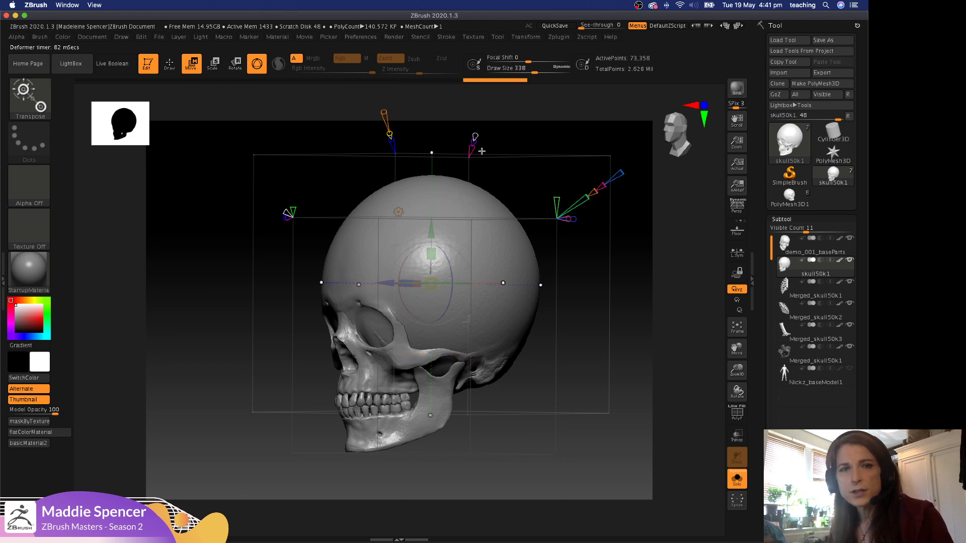
pyautogui.moveTo(417, 101); pyautogui.dragTo(365, 110)
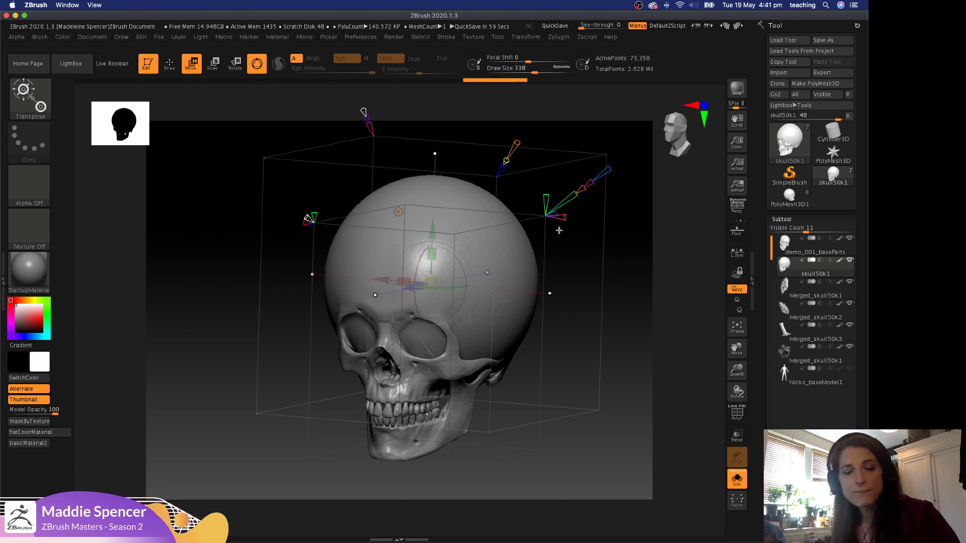
# Check the enlarged skull from the front without the gizmo, and accept the Project Primitive deformation.
pyautogui.press('q')
pyautogui.keyDown('shift'); pyautogui.moveTo(559, 229); pyautogui.dragTo(597, 242); pyautogui.keyUp('shift')
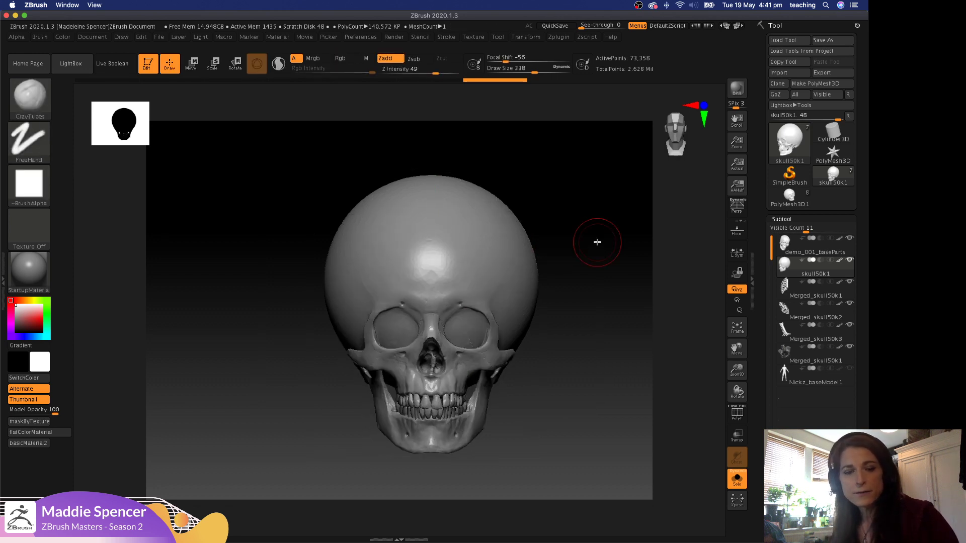
pyautogui.press('w')
pyautogui.press('w')
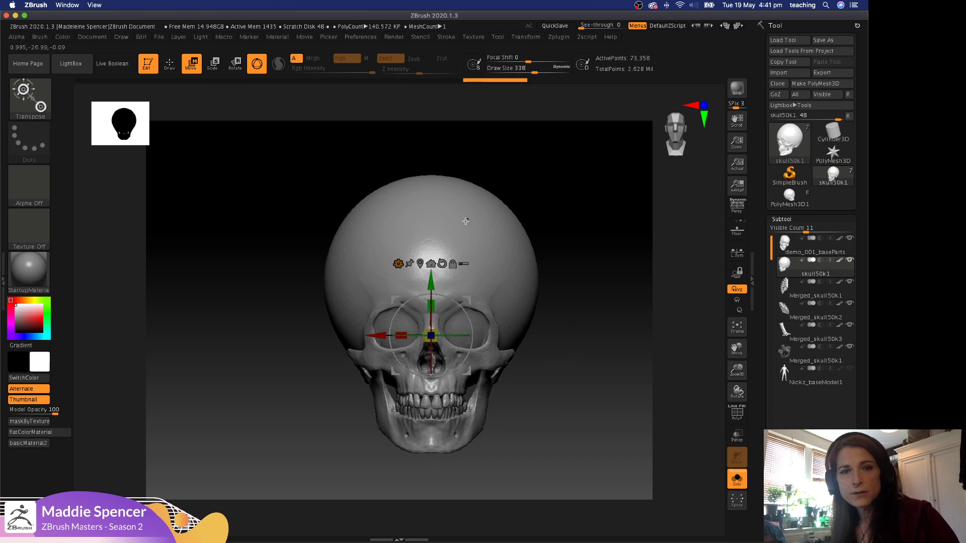
pyautogui.click(398, 263)
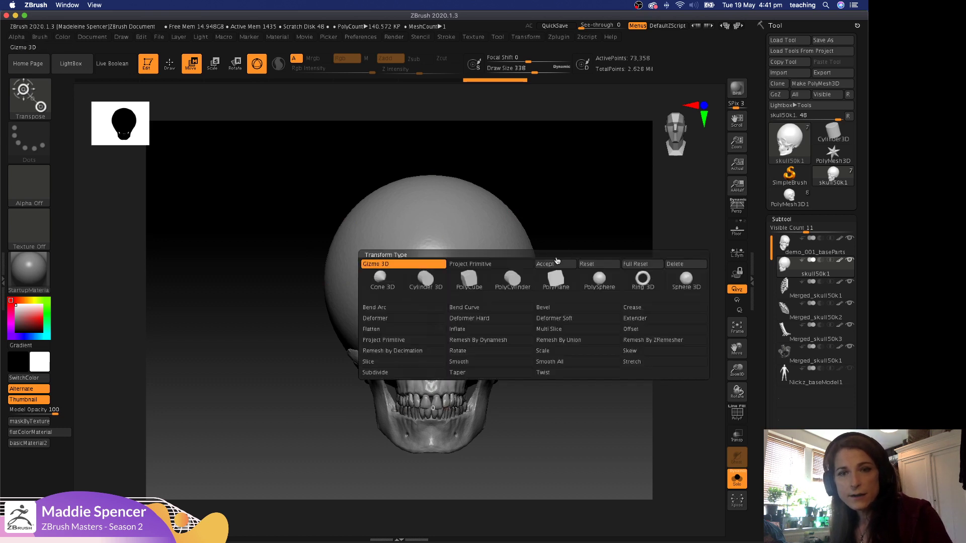
pyautogui.click(555, 264)
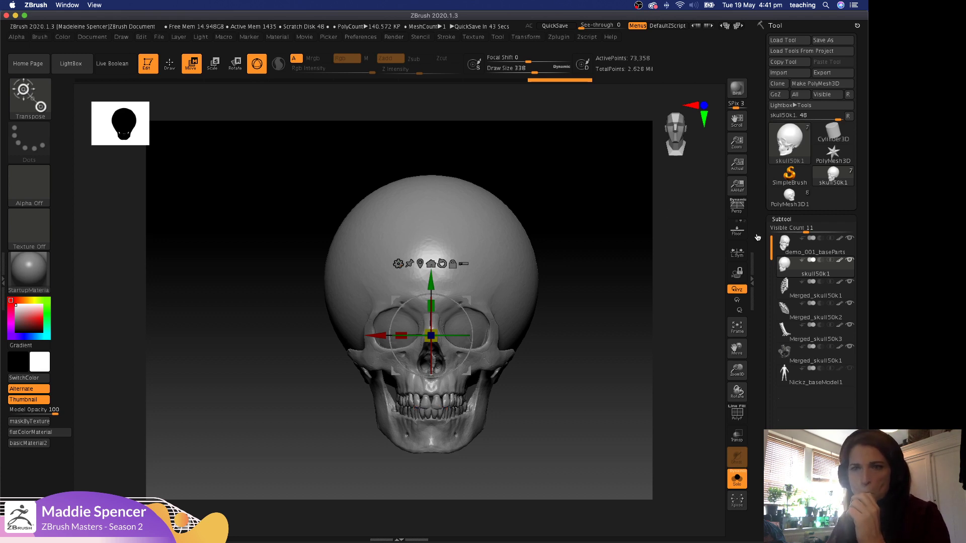
# Load the PolyMesh3D1 tool and examine its enlarged skull around the cranium, cheekbone arch and underside.
pyautogui.click(784, 202)
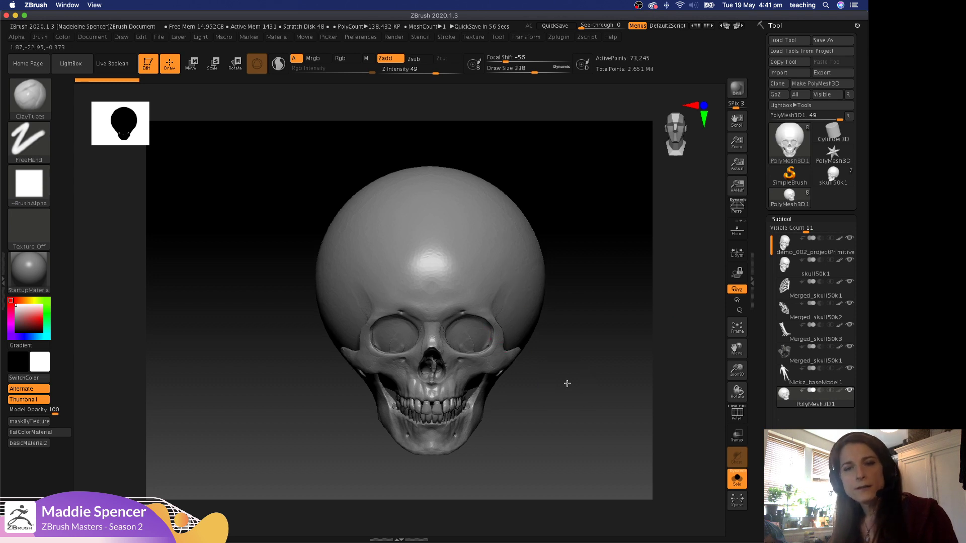
pyautogui.moveTo(565, 384)
pyautogui.mouseDown()
pyautogui.moveTo(599, 391)
pyautogui.moveTo(576, 391)
pyautogui.moveTo(608, 296)
pyautogui.mouseUp()
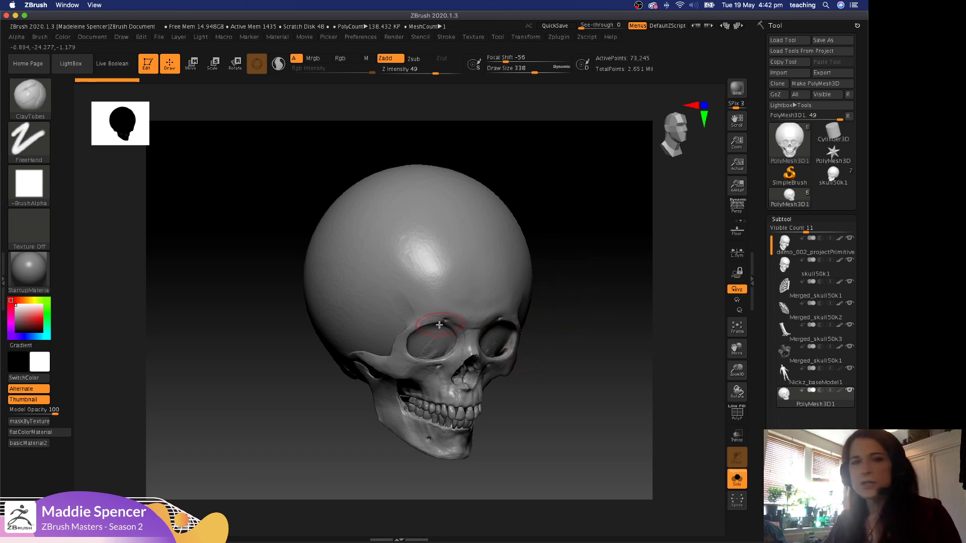
pyautogui.moveTo(280, 307); pyautogui.dragTo(322, 272)
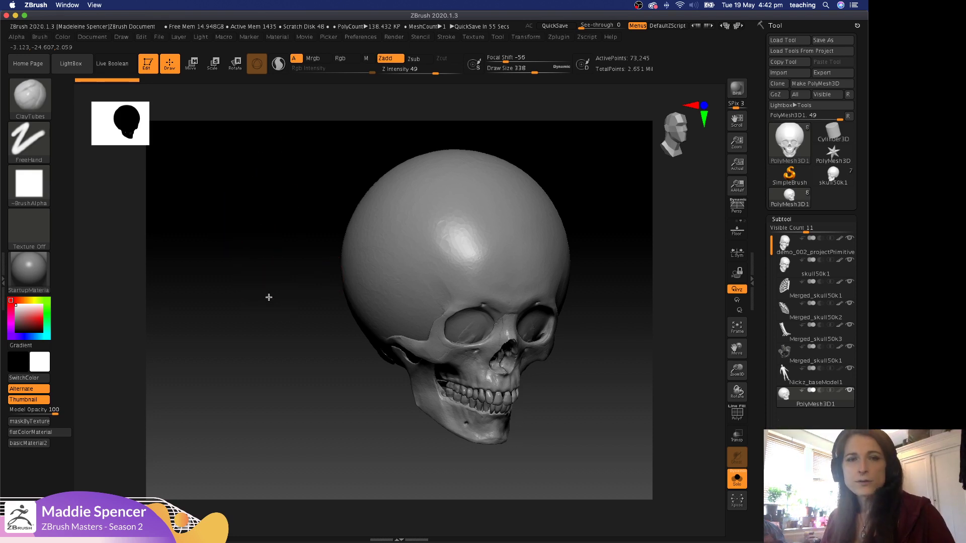
pyautogui.moveTo(269, 297)
pyautogui.keyDown('alt'); pyautogui.mouseDown()
pyautogui.moveTo(281, 338)
pyautogui.moveTo(282, 270)
pyautogui.mouseUp(); pyautogui.keyUp('alt')
pyautogui.moveTo(413, 355)
pyautogui.mouseDown()
pyautogui.moveTo(409, 338)
pyautogui.moveTo(410, 362)
pyautogui.mouseUp()
pyautogui.moveTo(324, 339)
pyautogui.keyDown('alt'); pyautogui.mouseDown()
pyautogui.moveTo(326, 367)
pyautogui.moveTo(288, 401)
pyautogui.moveTo(294, 414)
pyautogui.moveTo(295, 406)
pyautogui.mouseUp(); pyautogui.keyUp('alt')
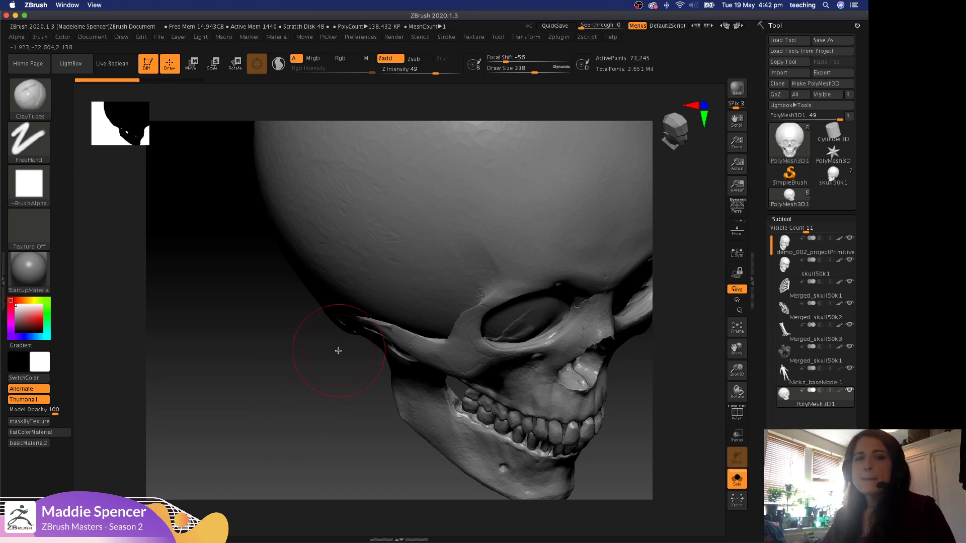
pyautogui.moveTo(311, 387); pyautogui.dragTo(318, 407)
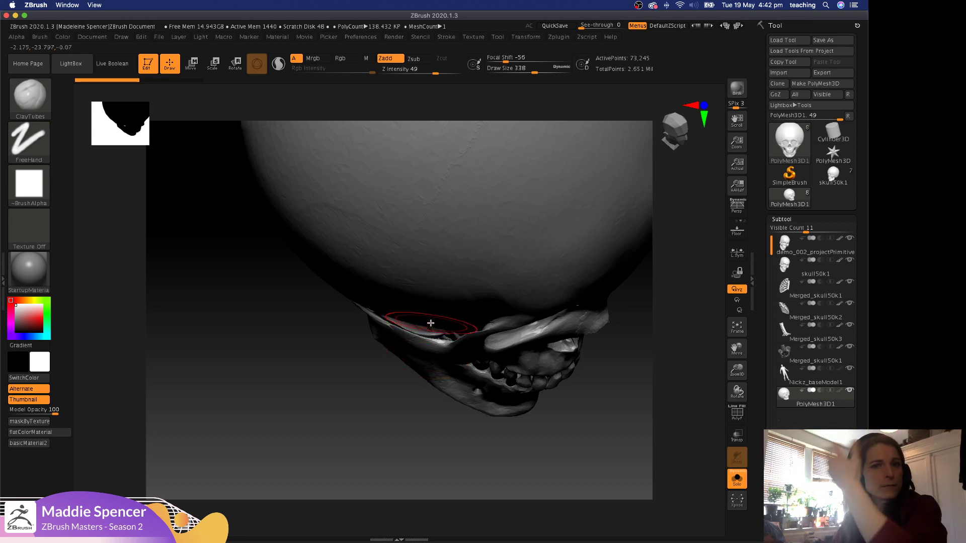
pyautogui.moveTo(355, 424)
pyautogui.mouseDown()
pyautogui.moveTo(367, 394)
pyautogui.moveTo(355, 372)
pyautogui.mouseUp()
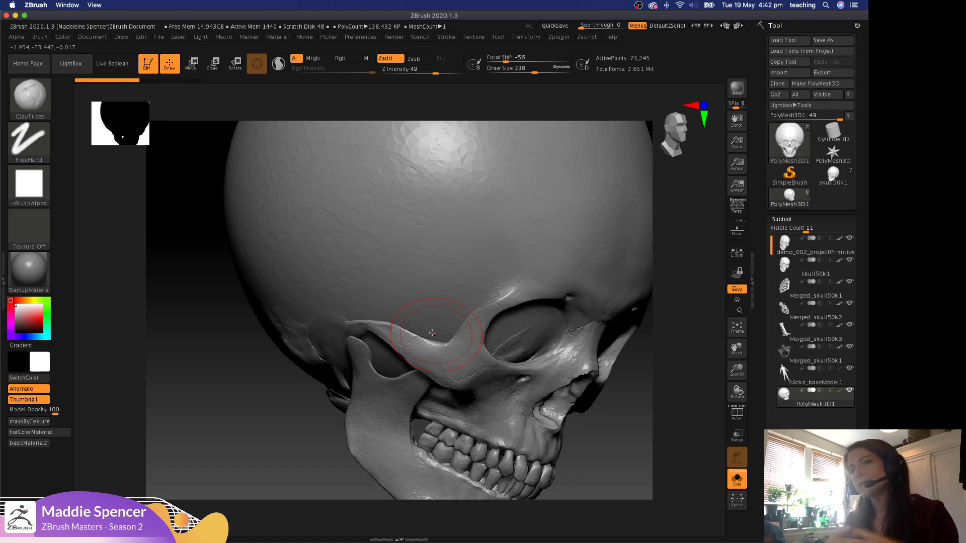
# Switch to Preview to study the Covid-Demon concept on the Base Parts page, and return to ZBrush.
pyautogui.press('super+Tab')
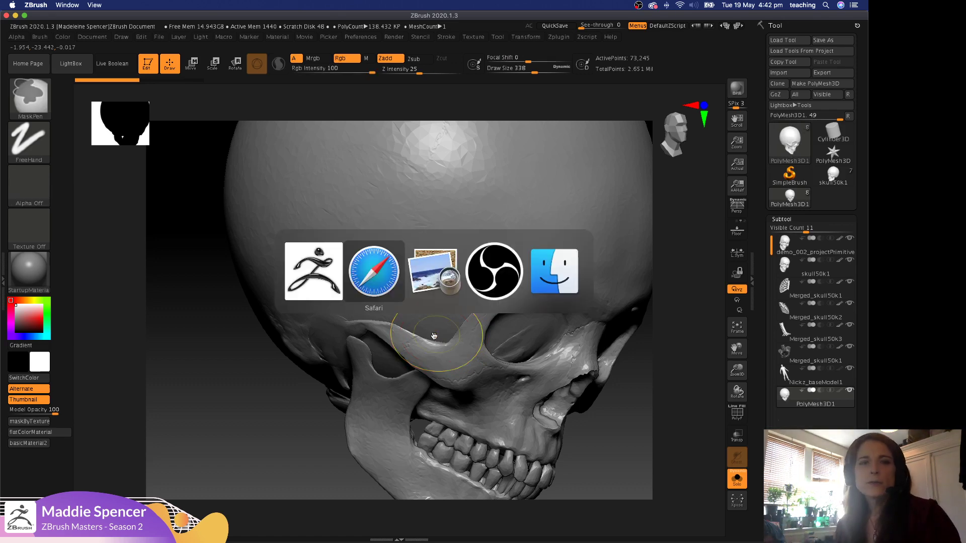
pyautogui.press('super+Tab')
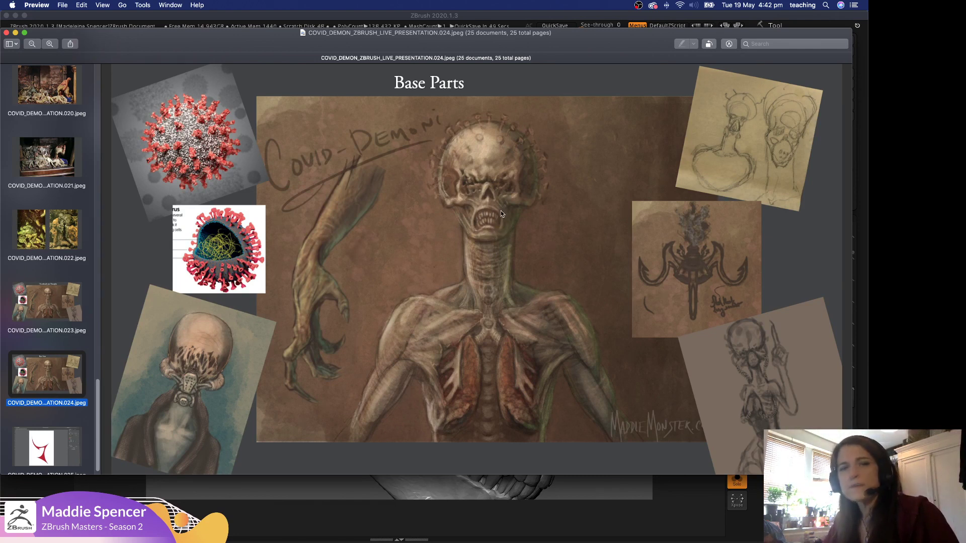
pyautogui.press('super+Tab')
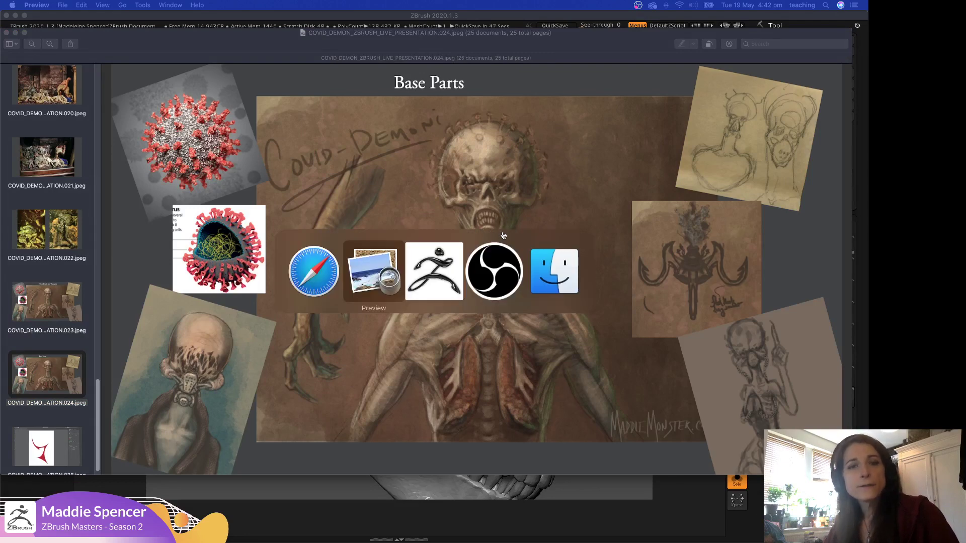
pyautogui.press('super+Tab')
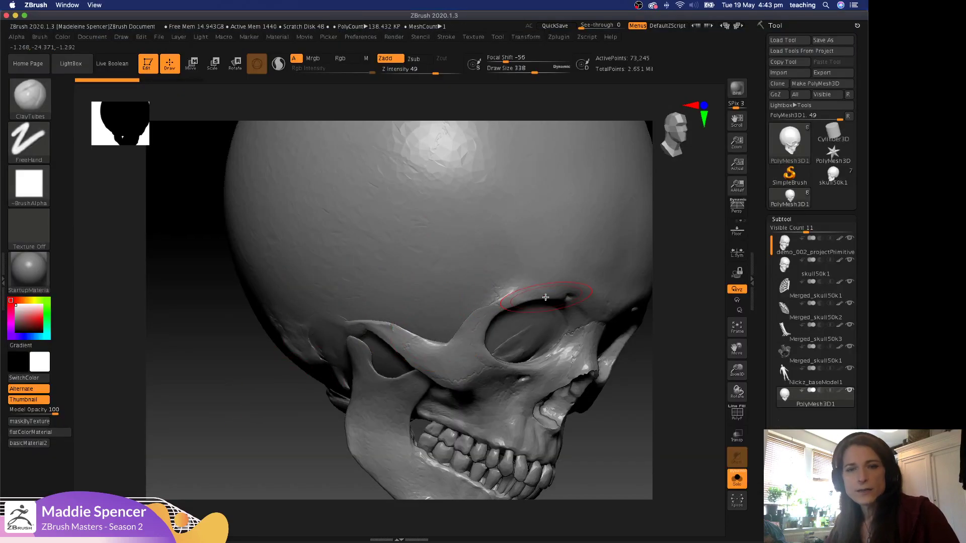
# Try a ClayTubes stroke on the brow above the eye socket, and undo it.
pyautogui.moveTo(546, 298); pyautogui.dragTo(566, 254)
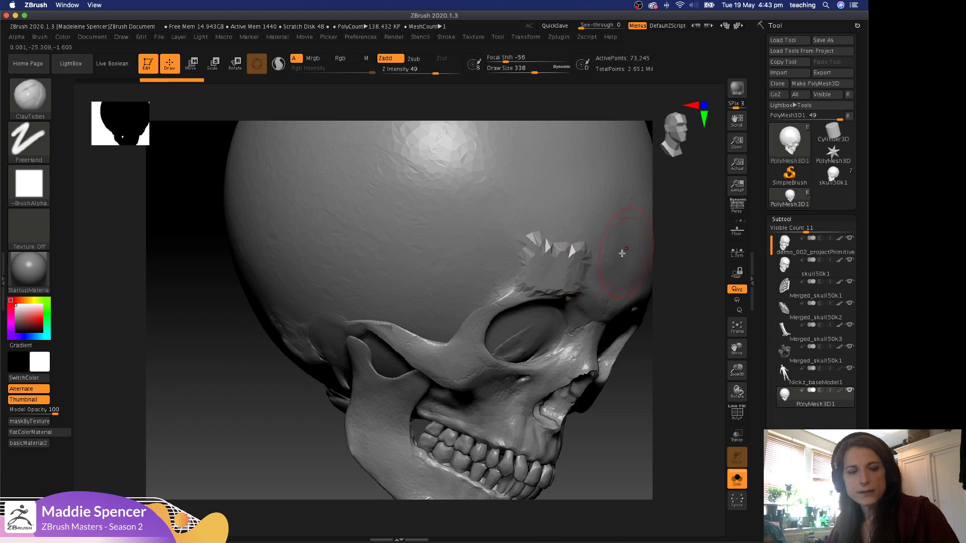
pyautogui.press('super+z')
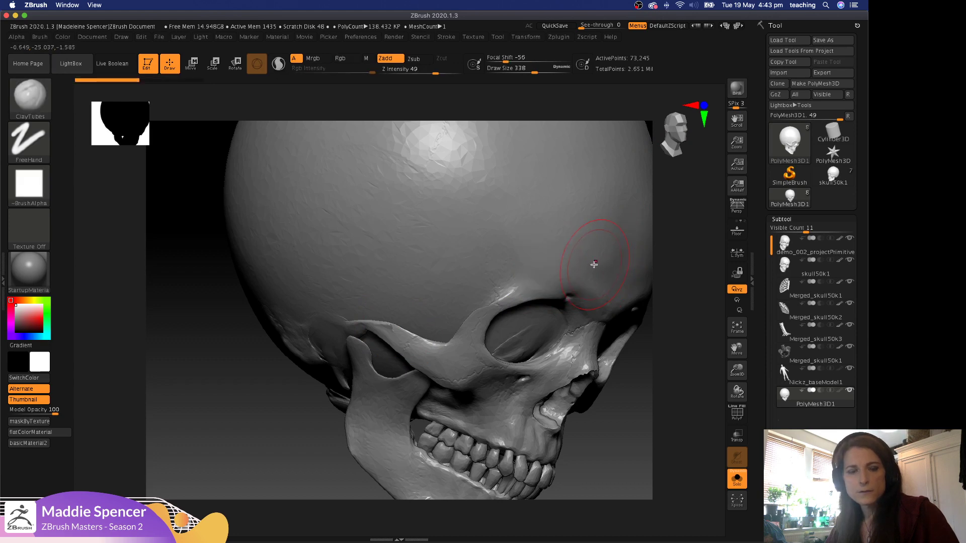
# Choose the Inflat brush, enable BackfaceMask in its Auto Masking settings, and lower the backface mask intensity below zero.
pyautogui.moveTo(292, 394); pyautogui.dragTo(363, 354)
pyautogui.press('b')
pyautogui.press('i')
pyautogui.press('n')
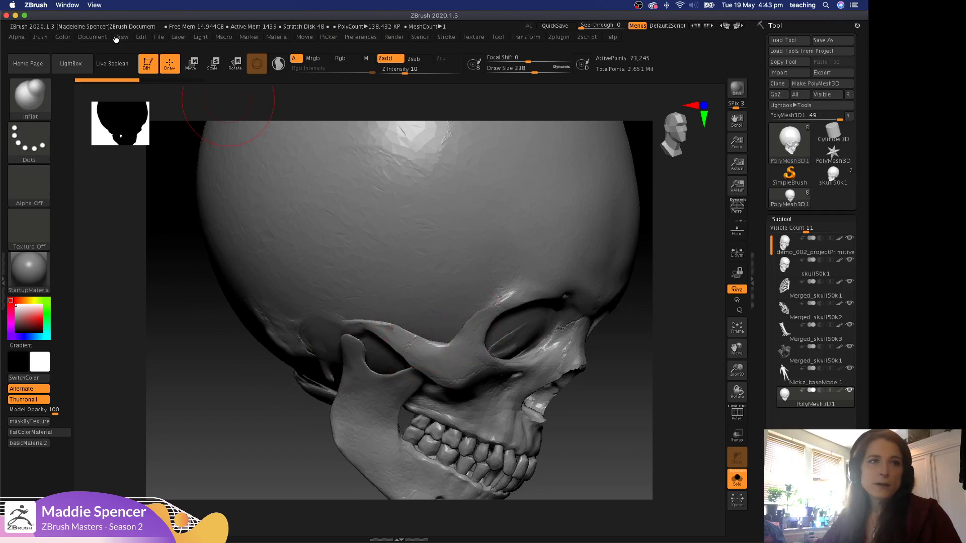
pyautogui.click(33, 37)
pyautogui.click(76, 274)
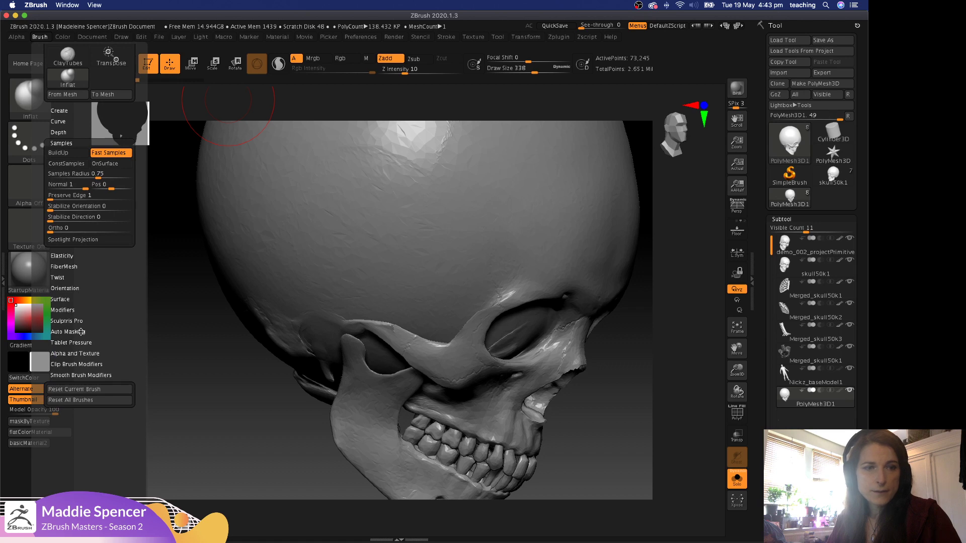
pyautogui.click(80, 332)
pyautogui.scroll(-5, 89, 328)
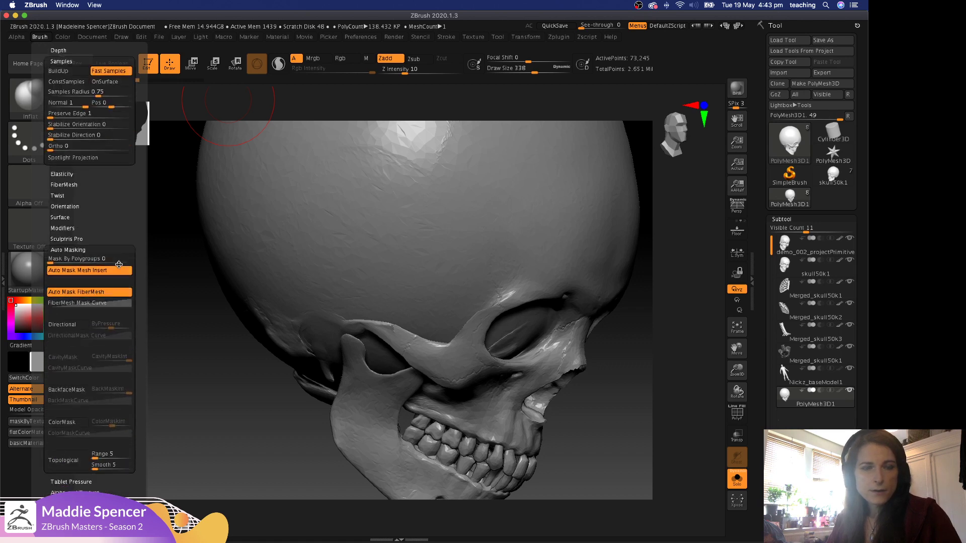
pyautogui.click(71, 373)
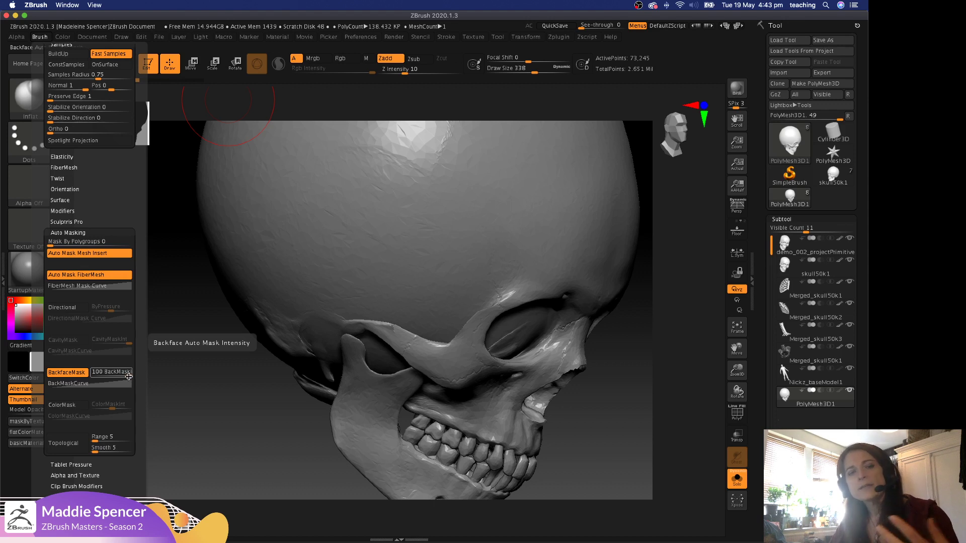
pyautogui.moveTo(128, 372); pyautogui.dragTo(93, 370)
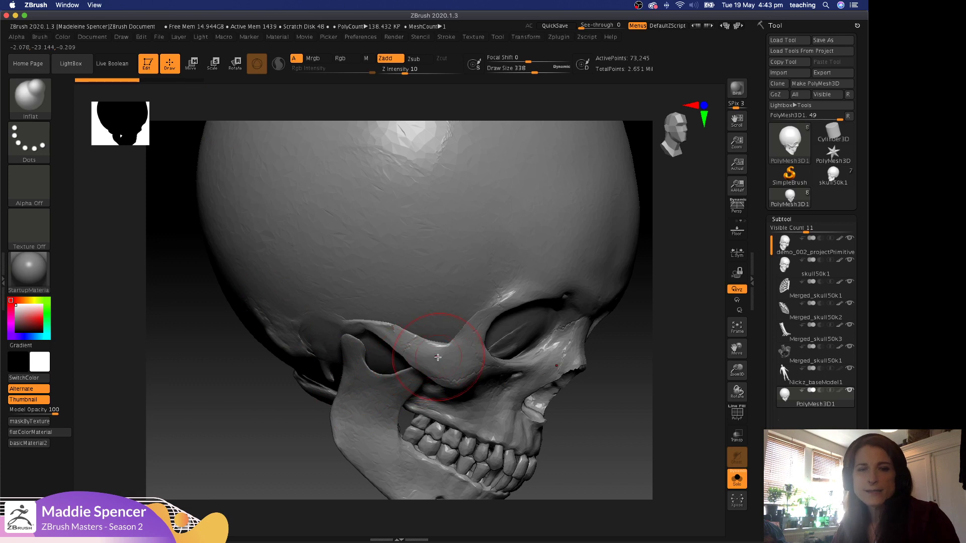
# Inflate the edges of the cheekbone arch up to the eye socket's outer rim, and undo the last smoothing over them.
pyautogui.moveTo(394, 337); pyautogui.dragTo(369, 325)
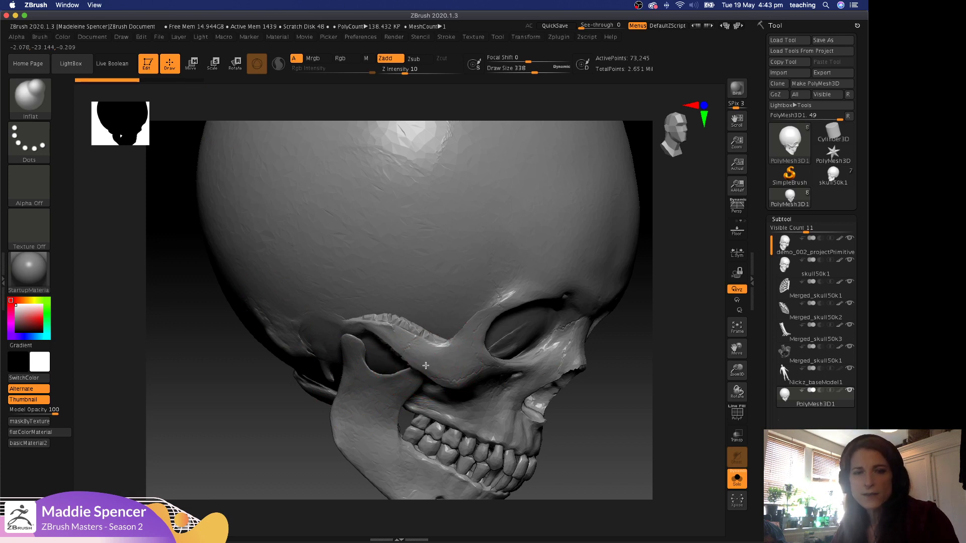
pyautogui.moveTo(461, 346); pyautogui.dragTo(385, 327)
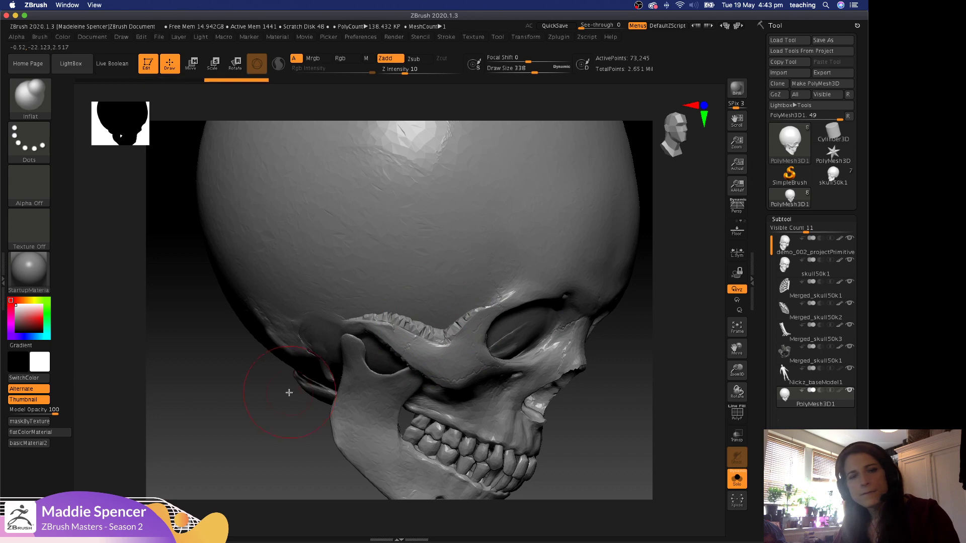
pyautogui.moveTo(285, 398)
pyautogui.mouseDown()
pyautogui.moveTo(260, 427)
pyautogui.moveTo(278, 461)
pyautogui.moveTo(280, 377)
pyautogui.moveTo(389, 341)
pyautogui.moveTo(442, 339)
pyautogui.moveTo(402, 327)
pyautogui.mouseUp()
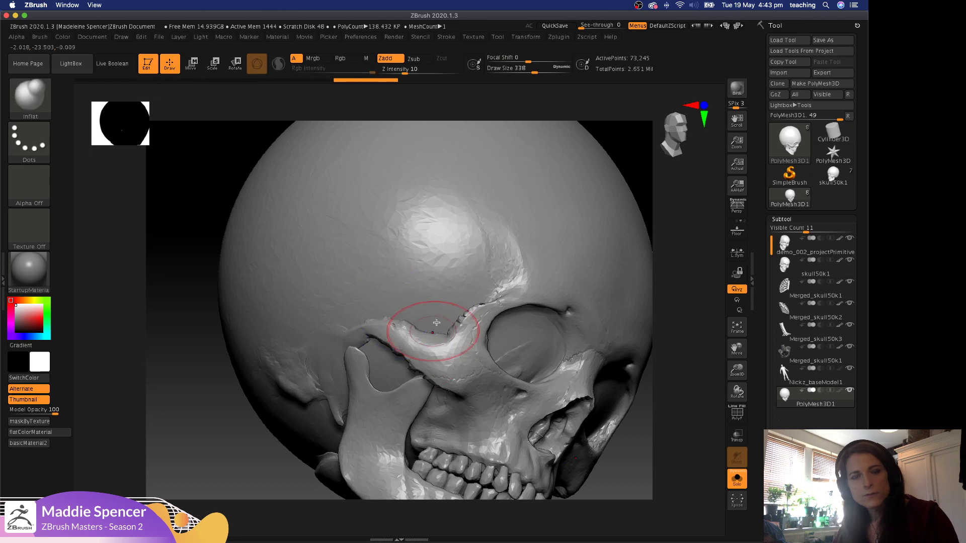
pyautogui.press('super+z')
# Try smoothing the ridged cheekbone arch with BackfaceMask enabled for the Smooth brush, and undo the smoothing.
pyautogui.click(40, 36)
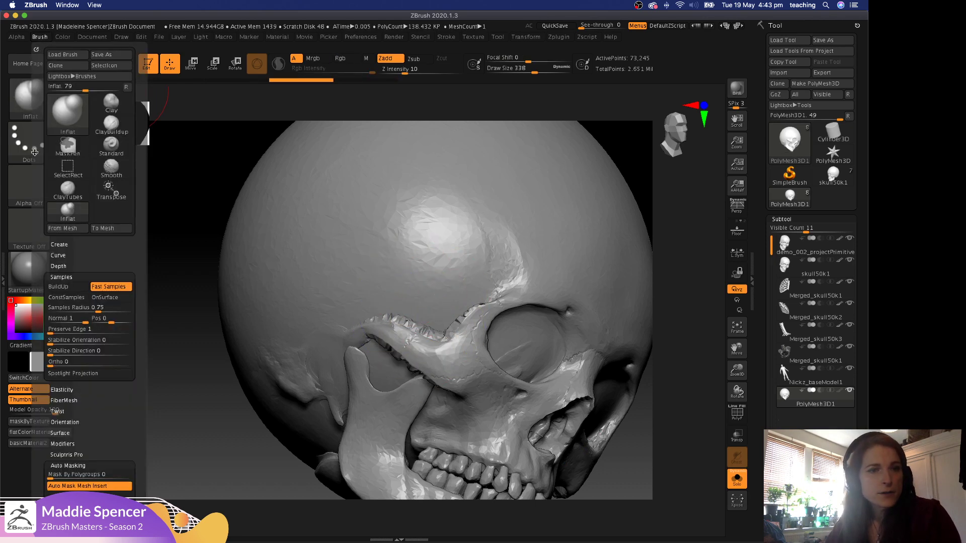
pyautogui.scroll(-5, 112, 334)
pyautogui.scroll(-5, 111, 334)
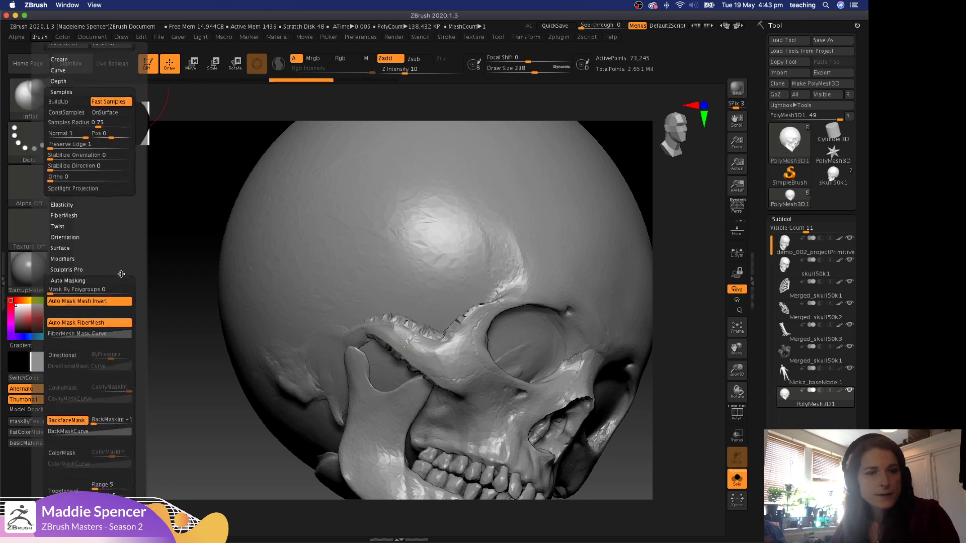
pyautogui.keyDown('shift'); pyautogui.click(75, 397); pyautogui.keyUp('shift')
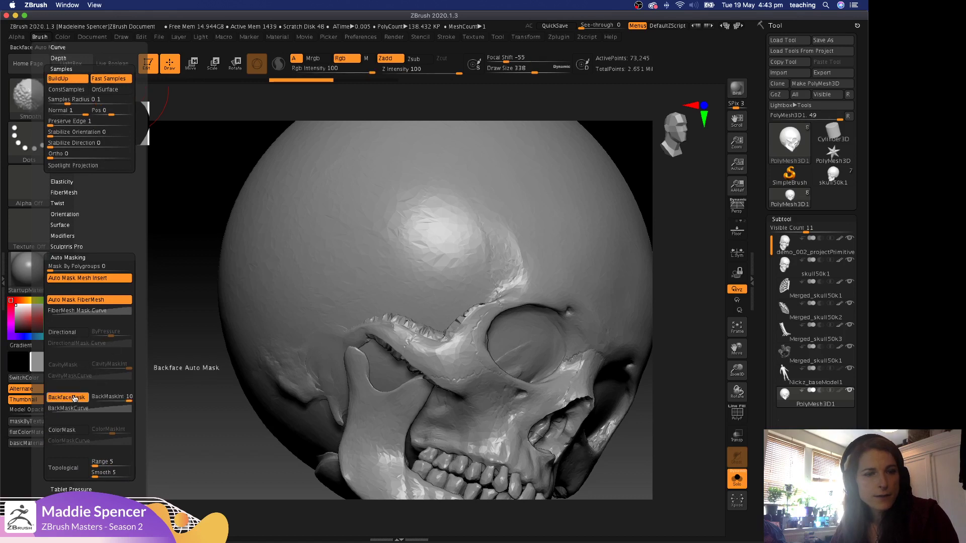
pyautogui.moveTo(452, 354)
pyautogui.keyDown('shift'); pyautogui.mouseDown()
pyautogui.moveTo(397, 325)
pyautogui.moveTo(464, 316)
pyautogui.moveTo(389, 309)
pyautogui.moveTo(414, 381)
pyautogui.moveTo(422, 370)
pyautogui.mouseUp(); pyautogui.keyUp('shift')
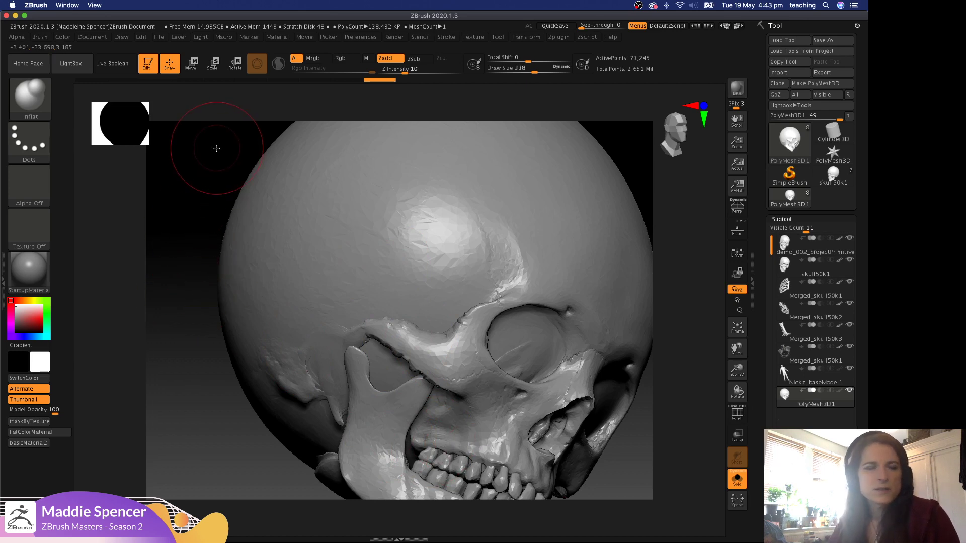
pyautogui.hotkey('ctrl', 'z')
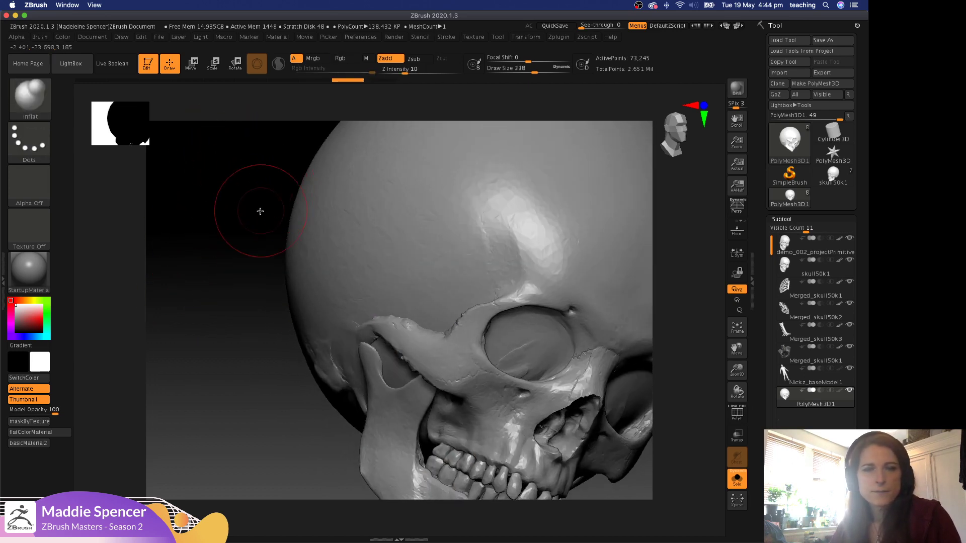
pyautogui.hotkey('ctrl', 'z')
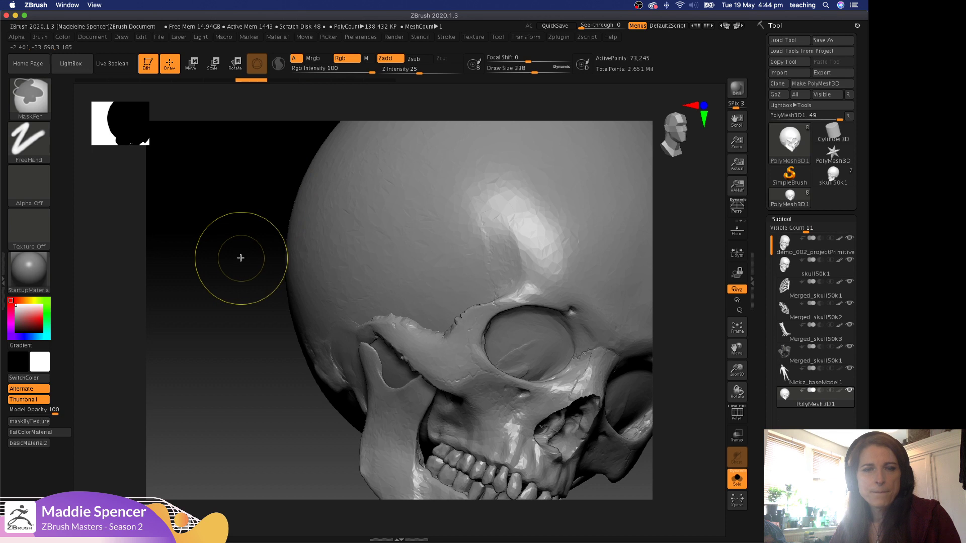
pyautogui.hotkey('ctrl', 'z')
pyautogui.hotkey('ctrl', 'z')
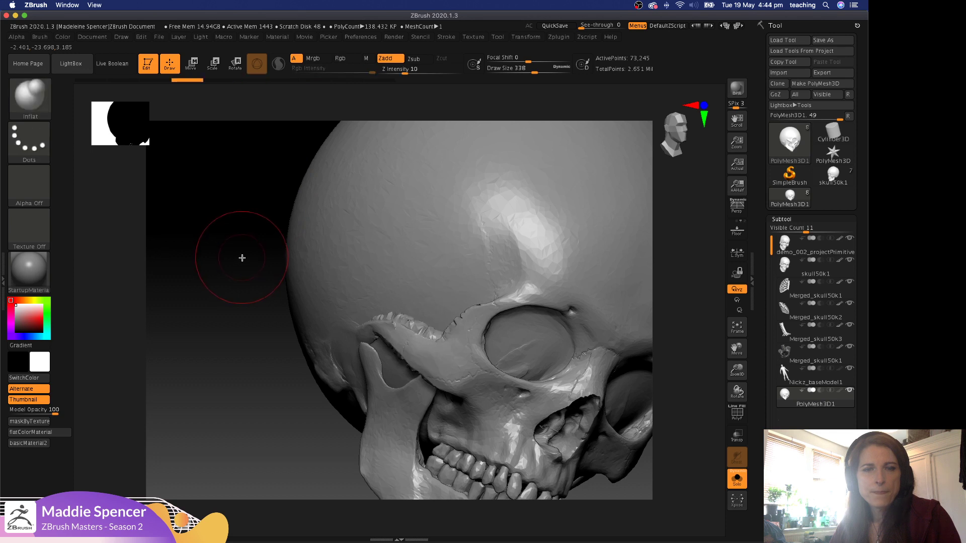
# Turn off BackfaceMask in the Smooth brush's Auto Masking settings.
pyautogui.click(40, 36)
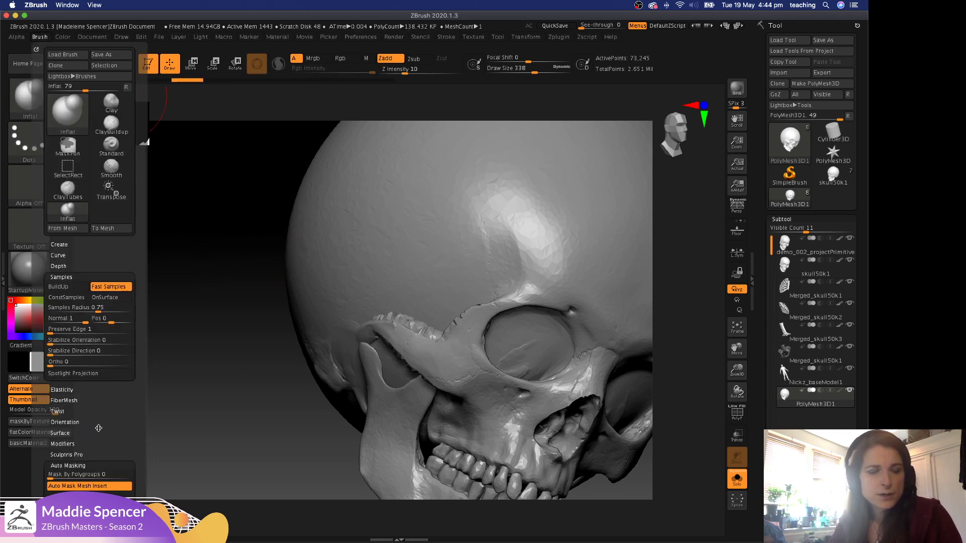
pyautogui.keyDown('shift'); pyautogui.moveTo(100, 444); pyautogui.dragTo(127, 364); pyautogui.keyUp('shift')
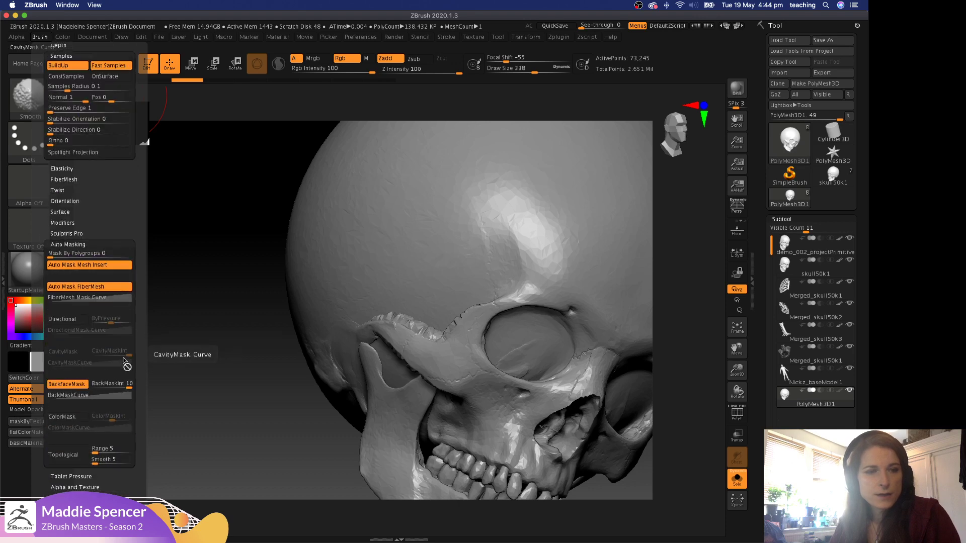
pyautogui.keyDown('shift'); pyautogui.click(78, 390); pyautogui.keyUp('shift')
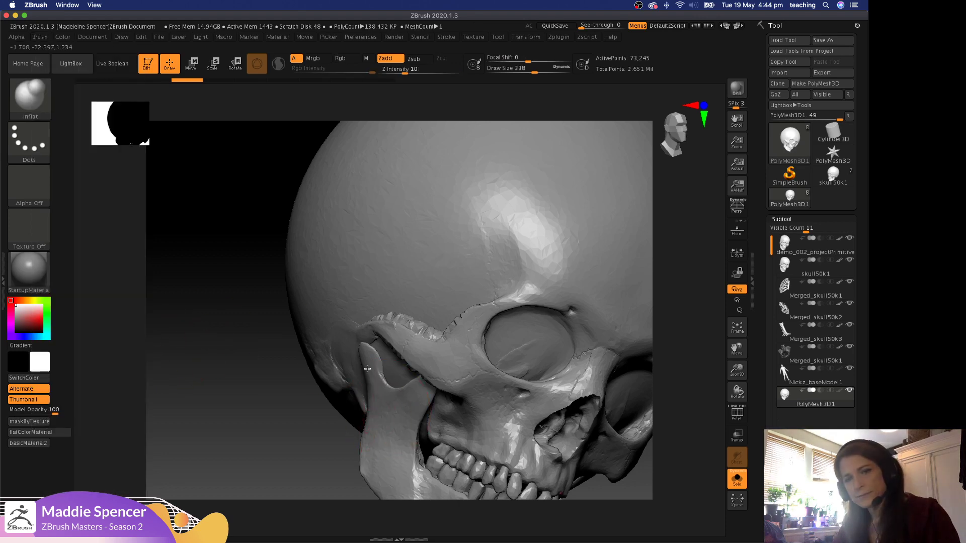
# Inflate the rim of the notch in the upper jaw ramus and the ramus's front edge on the skull's other side.
pyautogui.press('f')
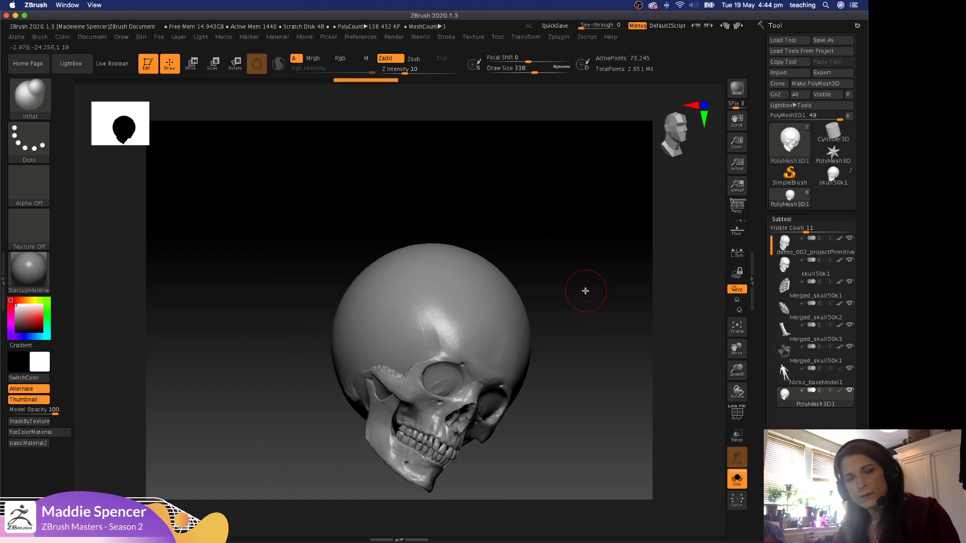
pyautogui.moveTo(584, 289)
pyautogui.mouseDown()
pyautogui.moveTo(523, 244)
pyautogui.moveTo(565, 293)
pyautogui.moveTo(574, 256)
pyautogui.moveTo(518, 318)
pyautogui.mouseUp()
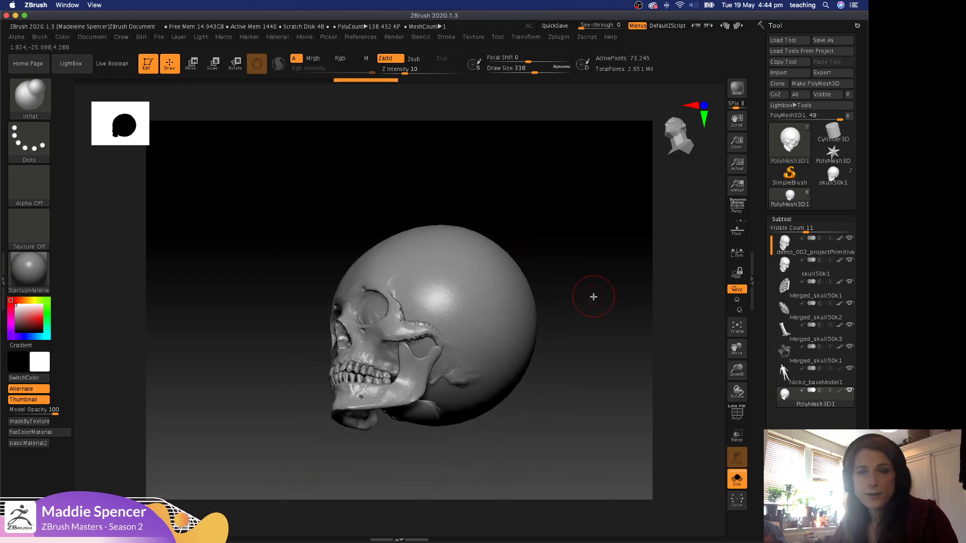
pyautogui.keyDown('alt'); pyautogui.moveTo(593, 297); pyautogui.dragTo(530, 340); pyautogui.keyUp('alt')
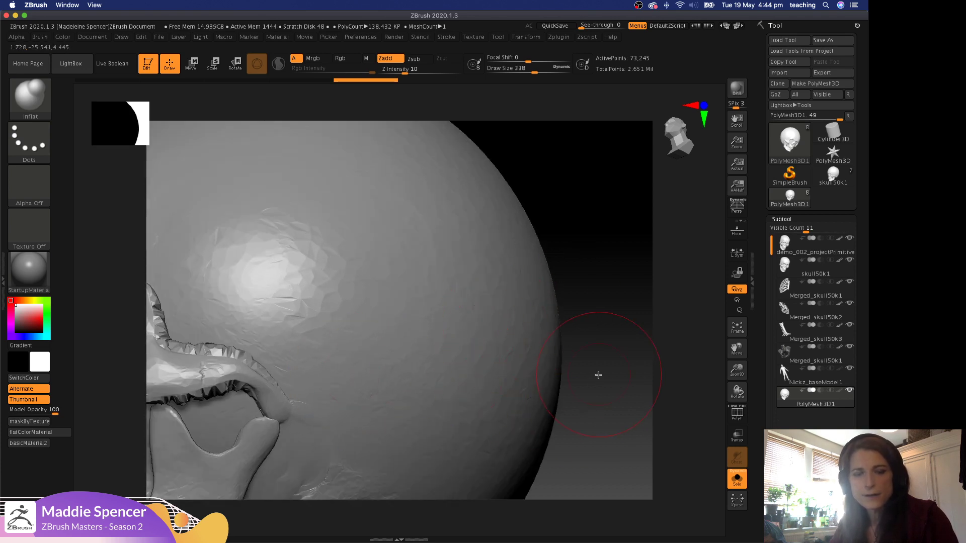
pyautogui.moveTo(598, 375); pyautogui.dragTo(398, 397)
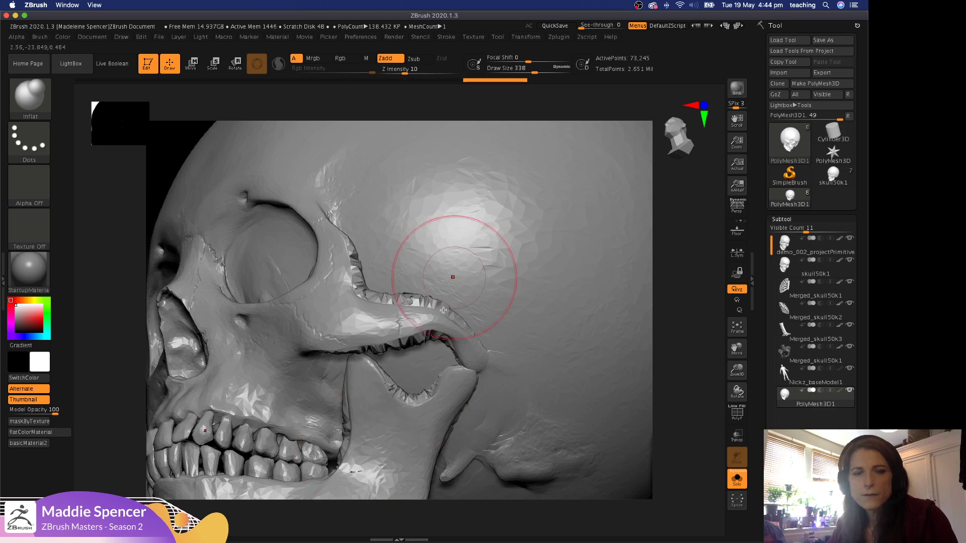
pyautogui.moveTo(676, 459)
pyautogui.mouseDown()
pyautogui.moveTo(466, 429)
pyautogui.moveTo(438, 459)
pyautogui.moveTo(451, 290)
pyautogui.mouseUp()
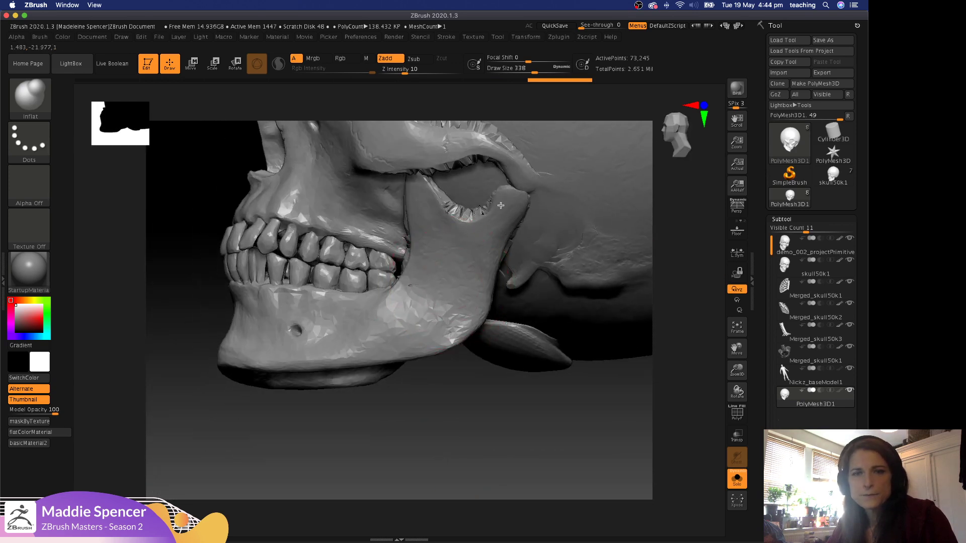
# Inflate the upper and lower teeth along the side of the jaws, undoing one stroke over the lower front teeth.
pyautogui.moveTo(470, 443)
pyautogui.mouseDown()
pyautogui.moveTo(501, 444)
pyautogui.moveTo(463, 445)
pyautogui.mouseUp()
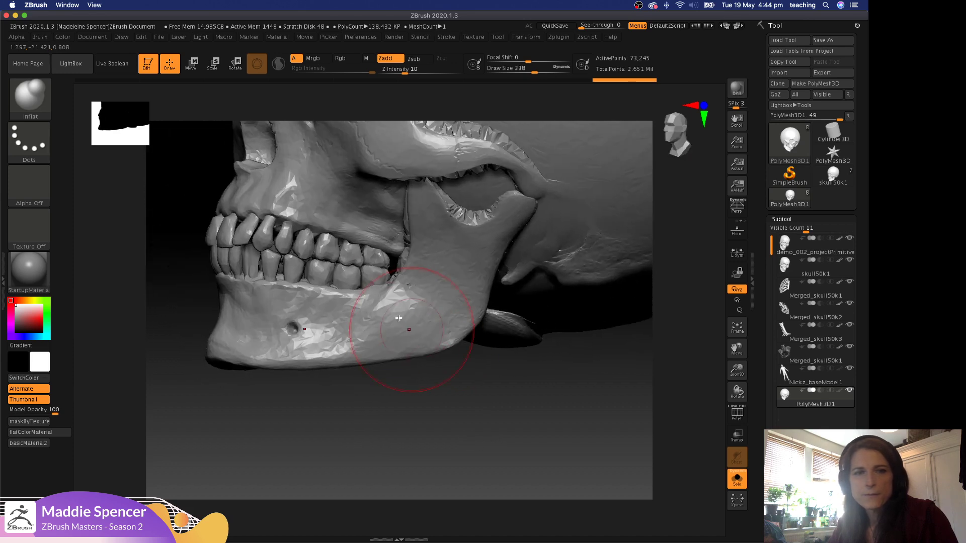
pyautogui.moveTo(243, 233)
pyautogui.mouseDown()
pyautogui.moveTo(355, 252)
pyautogui.moveTo(246, 262)
pyautogui.mouseUp()
pyautogui.moveTo(298, 276); pyautogui.dragTo(364, 282)
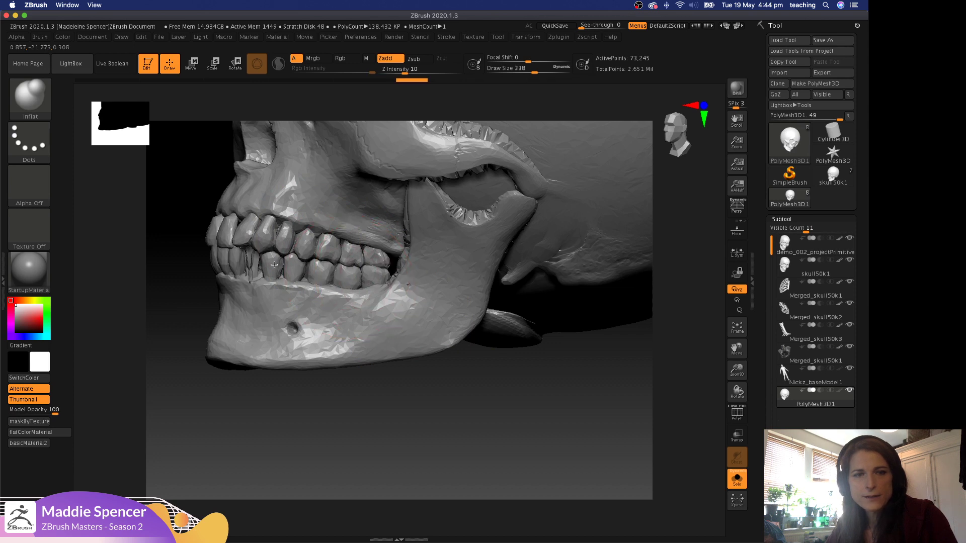
pyautogui.moveTo(274, 265)
pyautogui.mouseDown()
pyautogui.moveTo(282, 287)
pyautogui.moveTo(258, 270)
pyautogui.mouseUp()
pyautogui.press('ctrl')
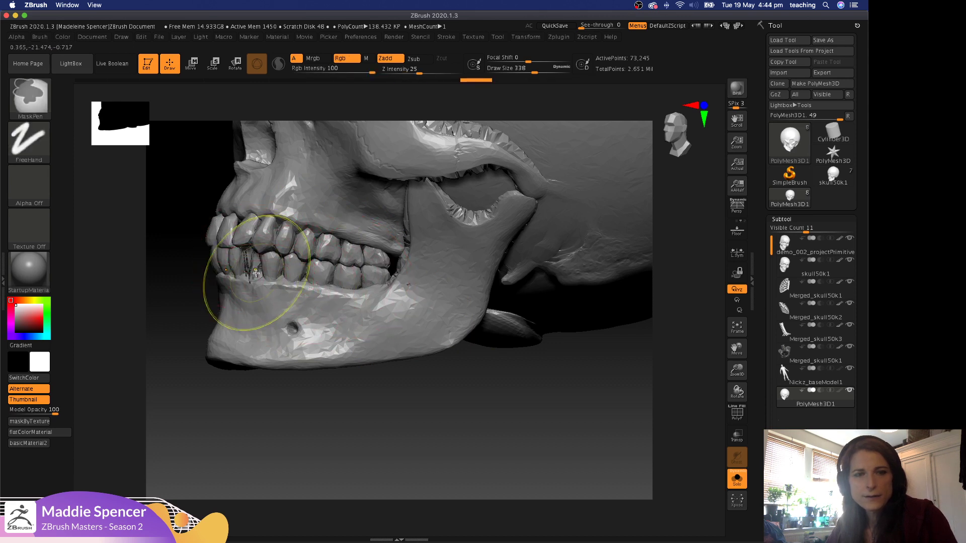
pyautogui.hotkey('ctrl', 'z')
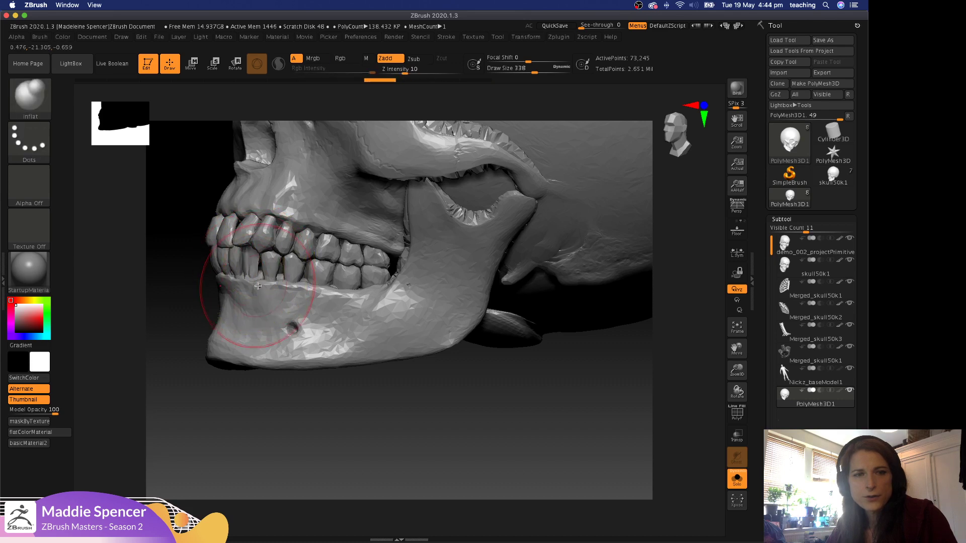
pyautogui.moveTo(261, 283); pyautogui.dragTo(269, 292)
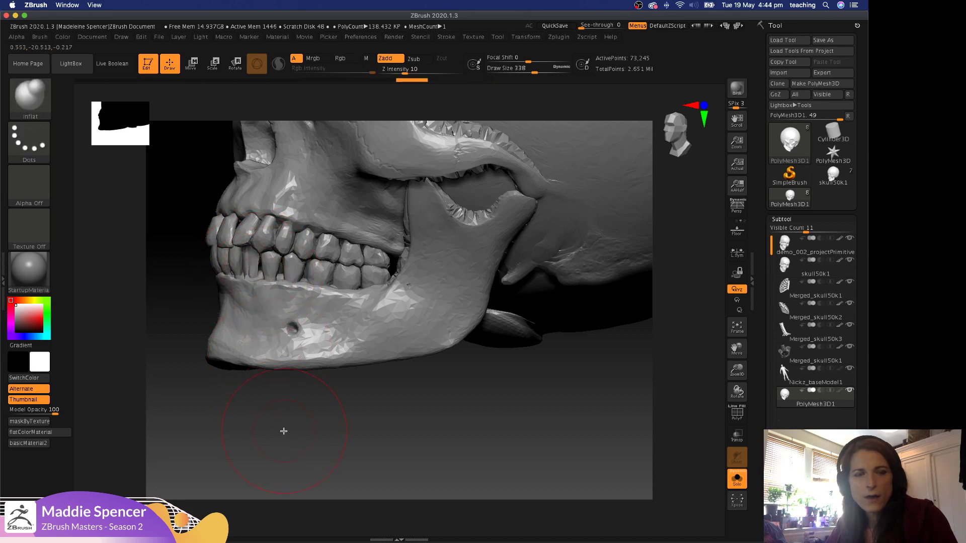
# Display the PolyFrame wireframe and divide the skull mesh into polygroups by topology continuity with Auto Groups.
pyautogui.moveTo(284, 432); pyautogui.dragTo(337, 434)
pyautogui.moveTo(501, 284); pyautogui.dragTo(473, 453)
pyautogui.moveTo(505, 336); pyautogui.dragTo(497, 285)
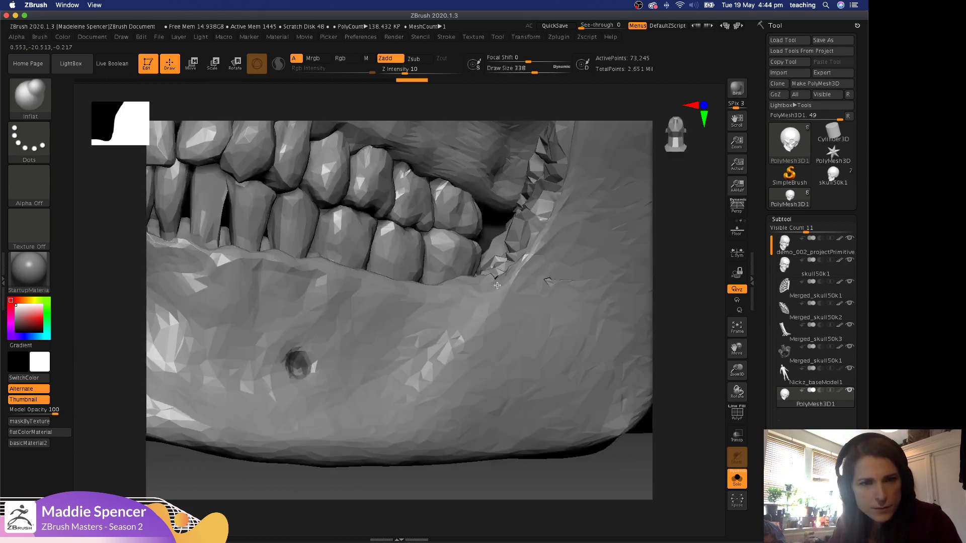
pyautogui.hotkey('shift', 'f')
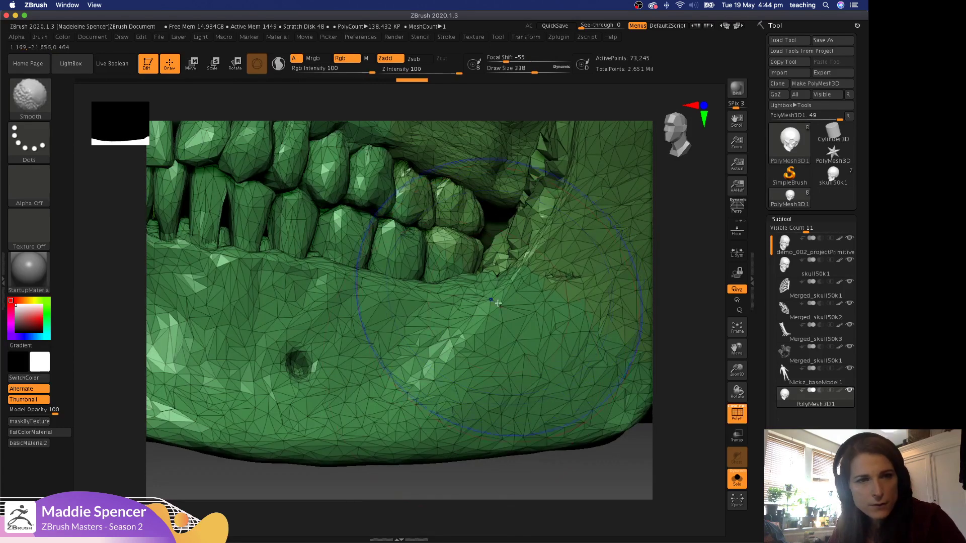
pyautogui.moveTo(493, 473); pyautogui.dragTo(485, 416)
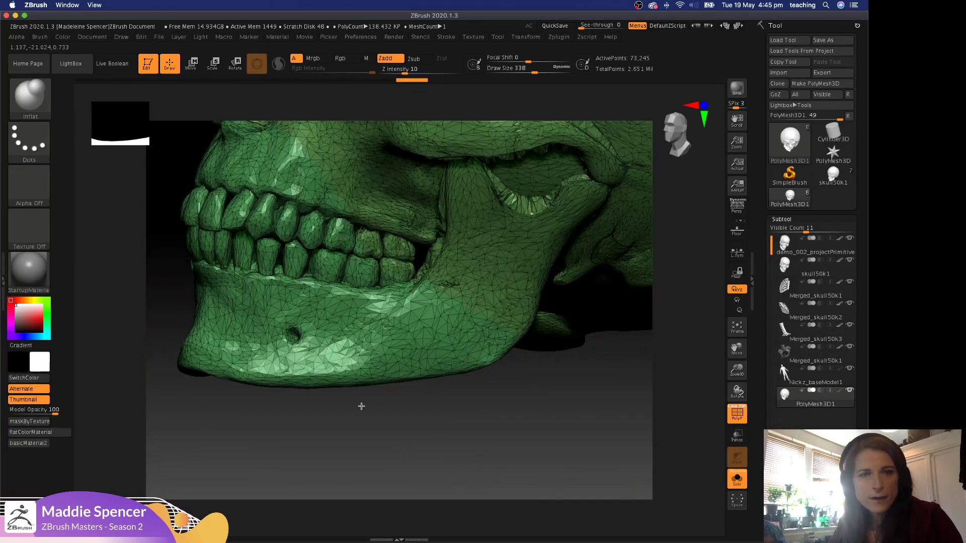
pyautogui.keyDown('alt'); pyautogui.moveTo(360, 405); pyautogui.dragTo(528, 425); pyautogui.keyUp('alt')
pyautogui.keyDown('alt'); pyautogui.moveTo(433, 449); pyautogui.dragTo(398, 406); pyautogui.keyUp('alt')
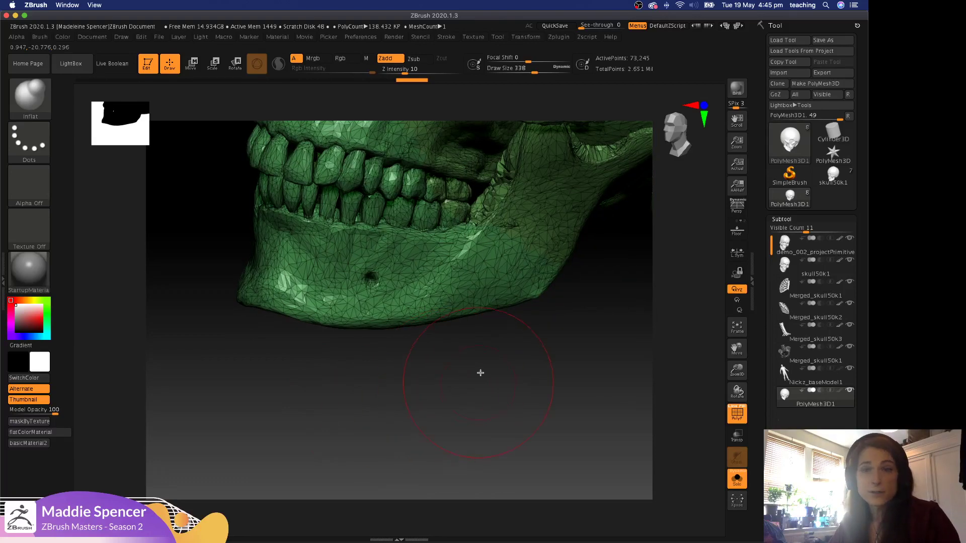
pyautogui.click(781, 220)
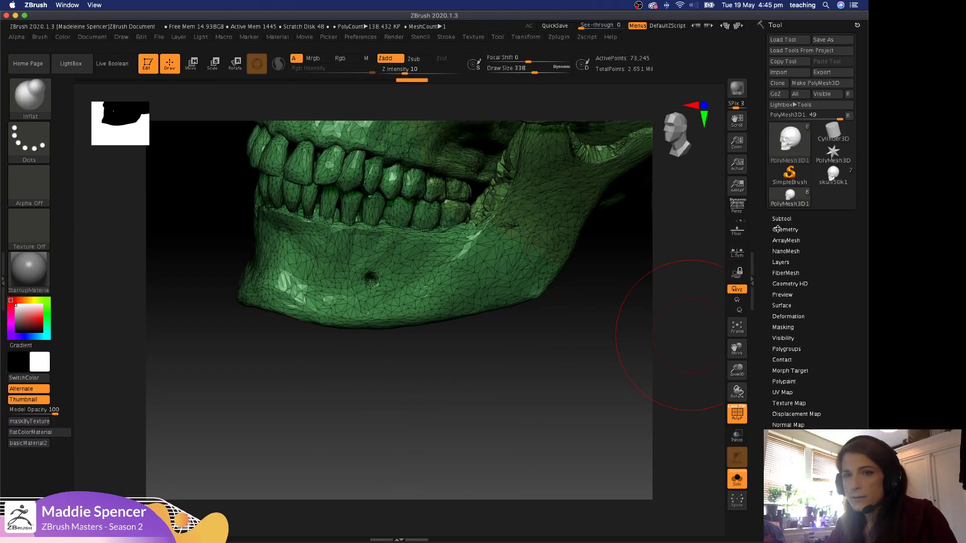
pyautogui.click(787, 349)
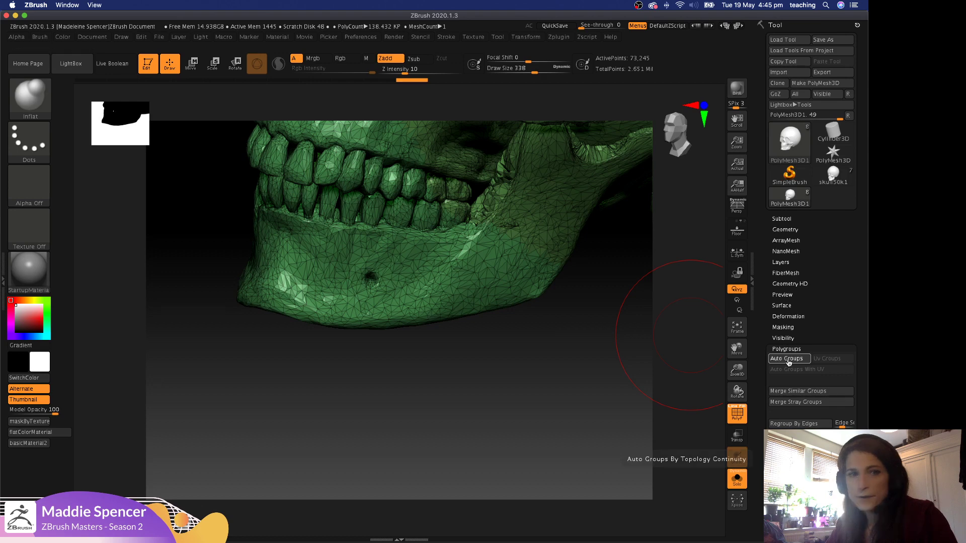
pyautogui.click(788, 359)
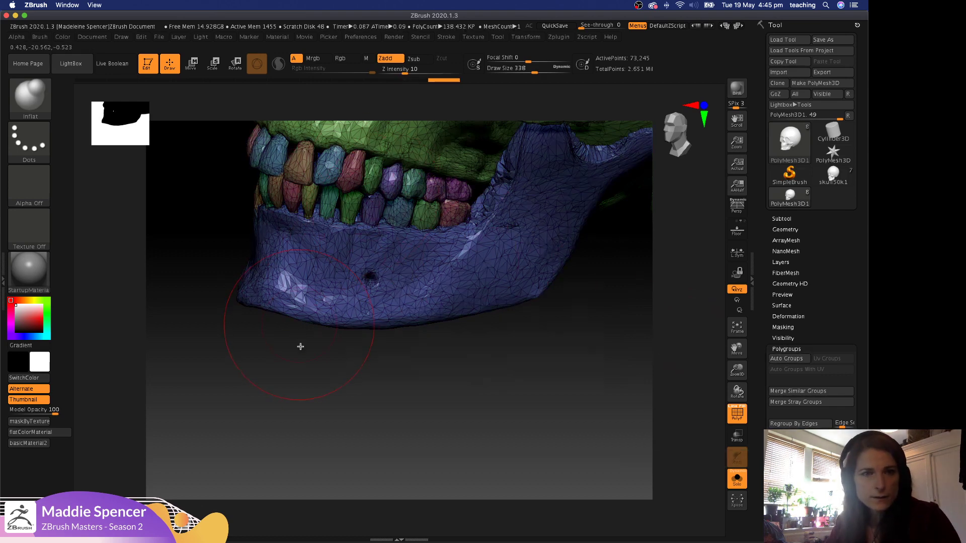
# Isolate the faulty lower front tooth by hiding its polygroup and inverting the visibility.
pyautogui.keyDown('alt'); pyautogui.moveTo(301, 346); pyautogui.dragTo(303, 418); pyautogui.keyUp('alt')
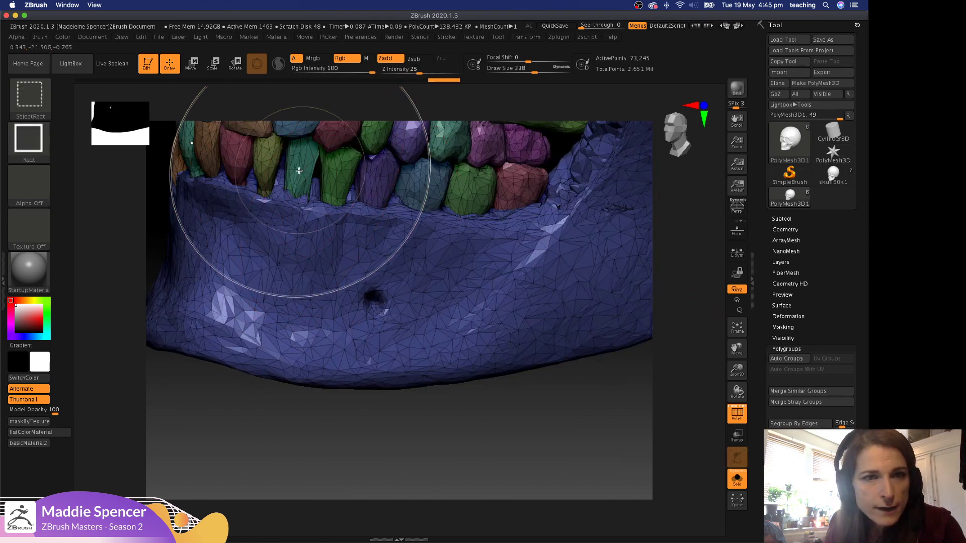
pyautogui.keyDown('ctrl'); pyautogui.keyDown('shift'); pyautogui.click(299, 170); pyautogui.keyUp('shift'); pyautogui.keyUp('ctrl')
pyautogui.keyDown('ctrl'); pyautogui.keyDown('shift'); pyautogui.click(297, 170); pyautogui.keyUp('shift'); pyautogui.keyUp('ctrl')
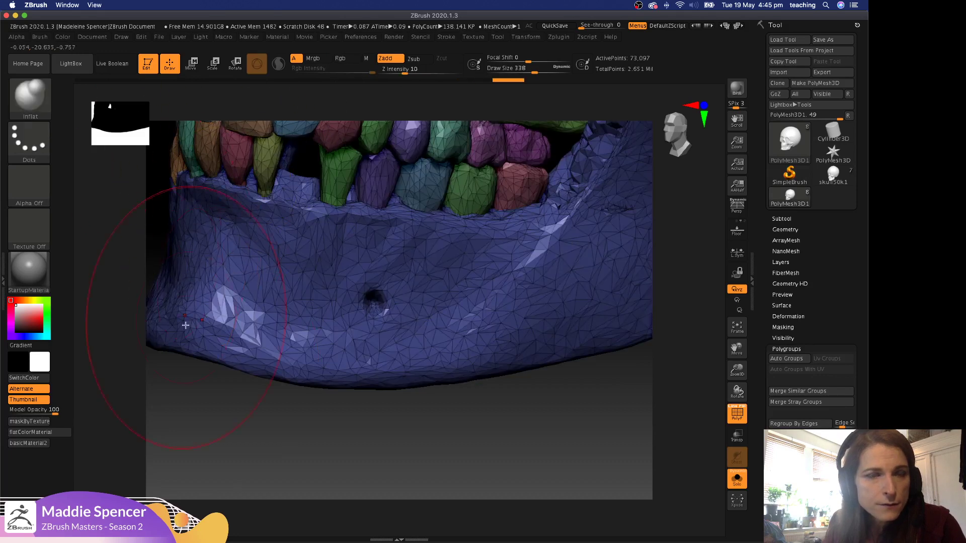
pyautogui.moveTo(215, 416); pyautogui.dragTo(230, 414)
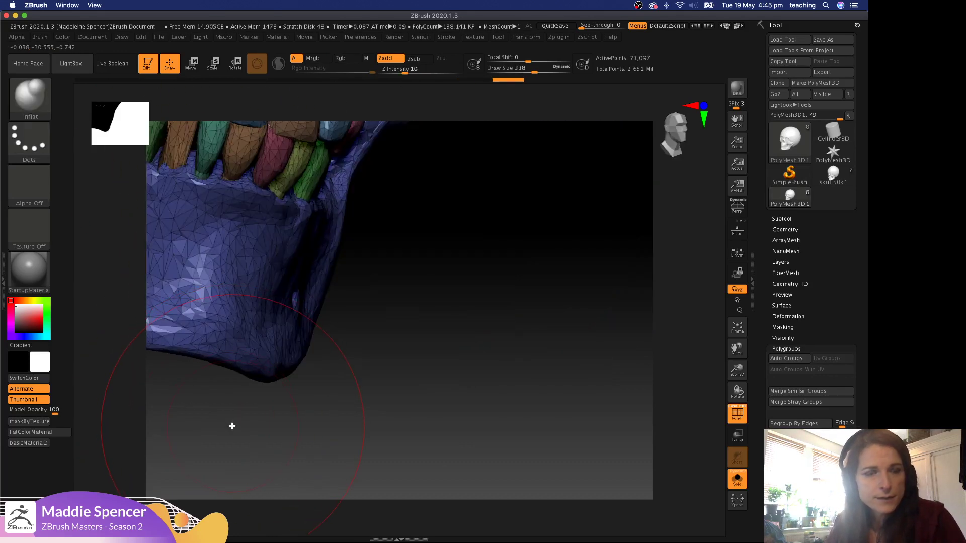
pyautogui.keyDown('ctrl'); pyautogui.keyDown('shift'); pyautogui.moveTo(502, 414); pyautogui.dragTo(532, 293); pyautogui.keyUp('shift'); pyautogui.keyUp('ctrl')
pyautogui.moveTo(565, 253); pyautogui.dragTo(537, 257)
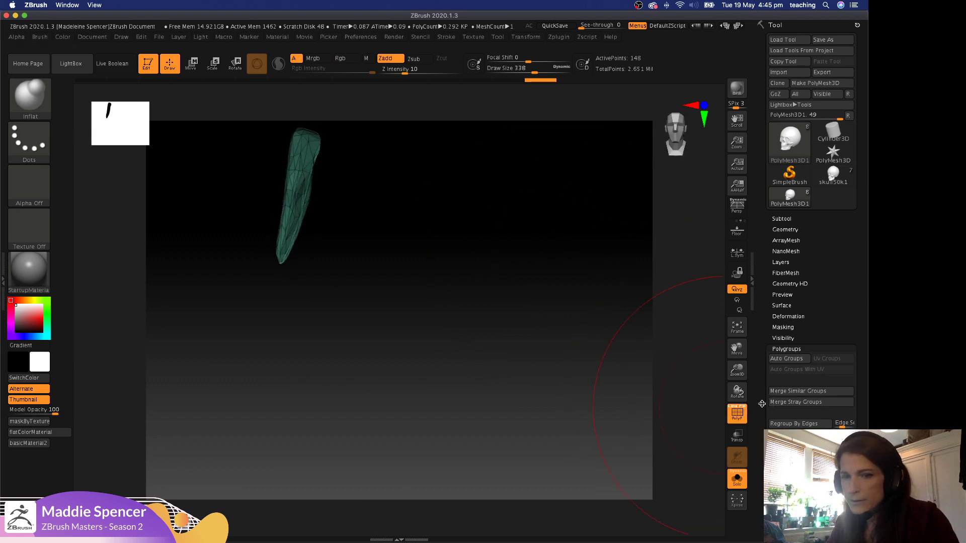
# Flip the normals of the isolated lower tooth in the Display Properties.
pyautogui.scroll(-5, 805, 408)
pyautogui.click(817, 409)
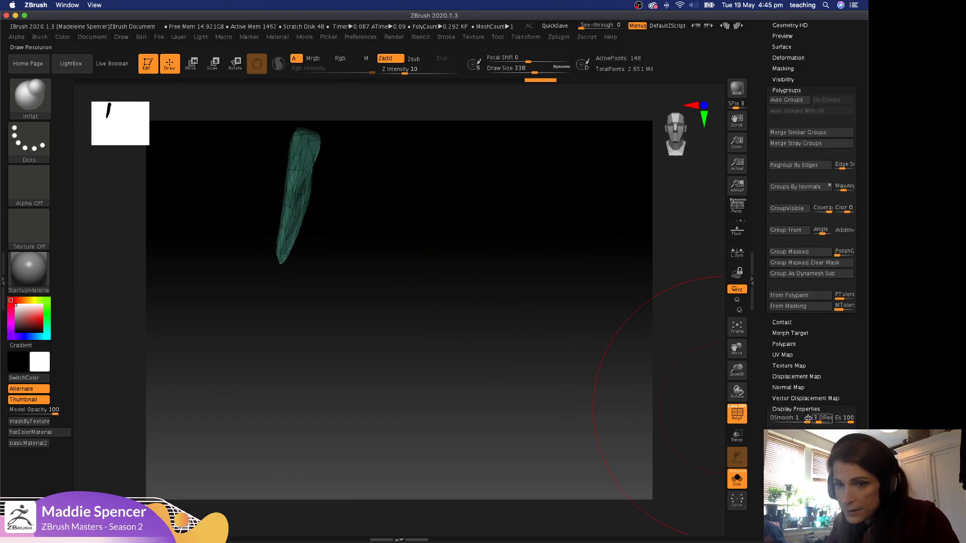
pyautogui.click(829, 439)
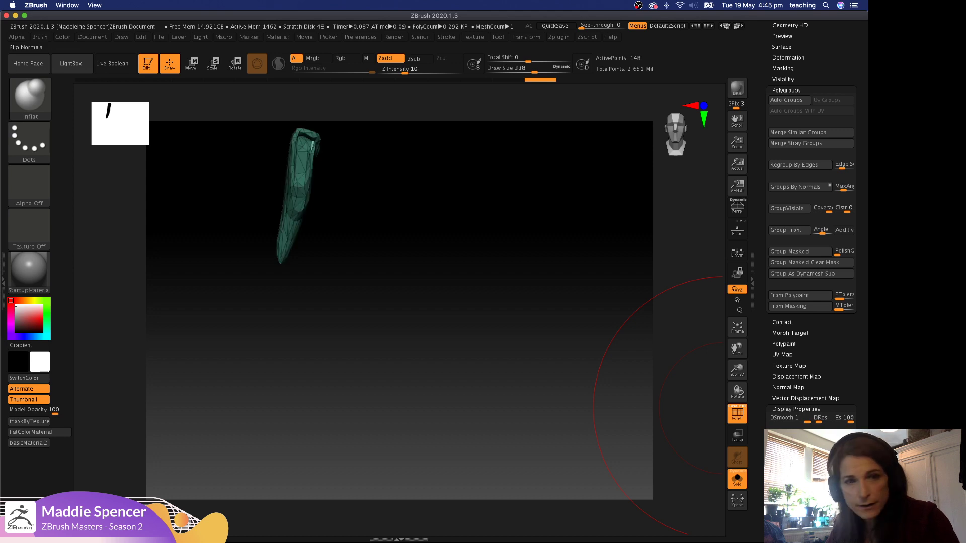
# Unhide the rest of the skull and turn off the PolyFrame wireframe.
pyautogui.keyDown('ctrl'); pyautogui.keyDown('shift'); pyautogui.click(524, 273); pyautogui.keyUp('shift'); pyautogui.keyUp('ctrl')
pyautogui.moveTo(476, 391)
pyautogui.mouseDown()
pyautogui.moveTo(477, 309)
pyautogui.moveTo(563, 252)
pyautogui.mouseUp()
pyautogui.press('shift')
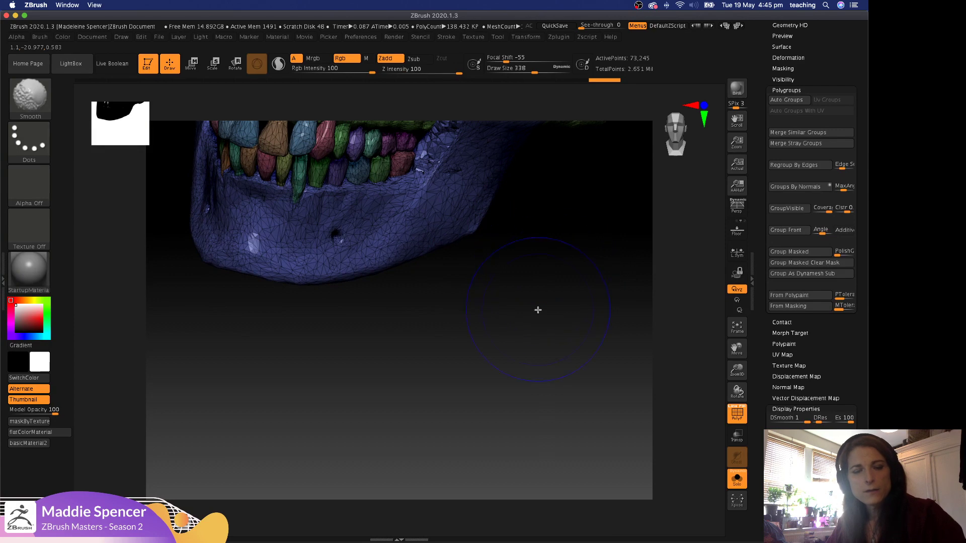
pyautogui.hotkey('shift', 'f')
pyautogui.moveTo(533, 259)
pyautogui.mouseDown()
pyautogui.moveTo(515, 391)
pyautogui.moveTo(514, 369)
pyautogui.mouseUp()
pyautogui.moveTo(532, 324); pyautogui.dragTo(497, 372)
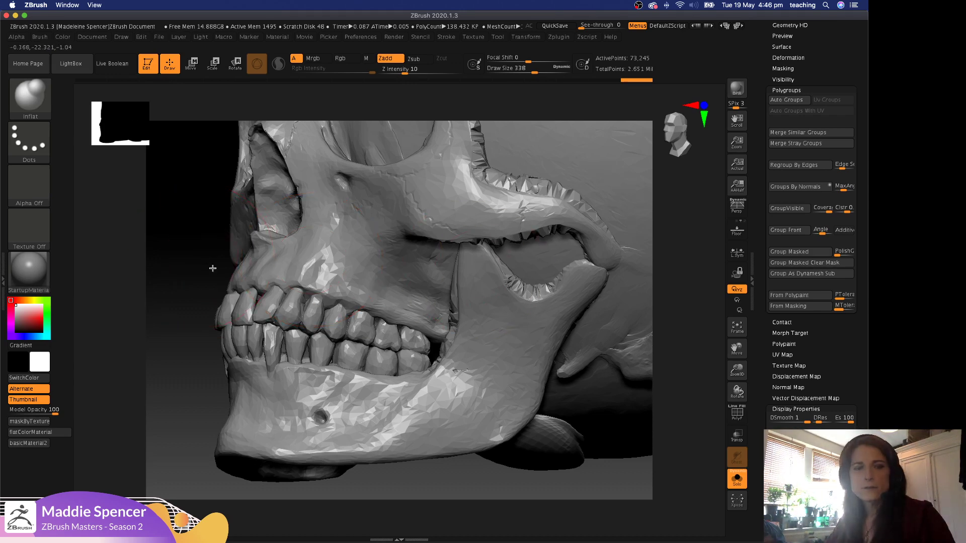
# Compare the inflated PolyMesh3D1 skull with the thinner skull50k1 tool from the front and at an angle, and return to PolyMesh3D1.
pyautogui.moveTo(212, 267); pyautogui.dragTo(287, 270)
pyautogui.moveTo(830, 120); pyautogui.dragTo(834, 201)
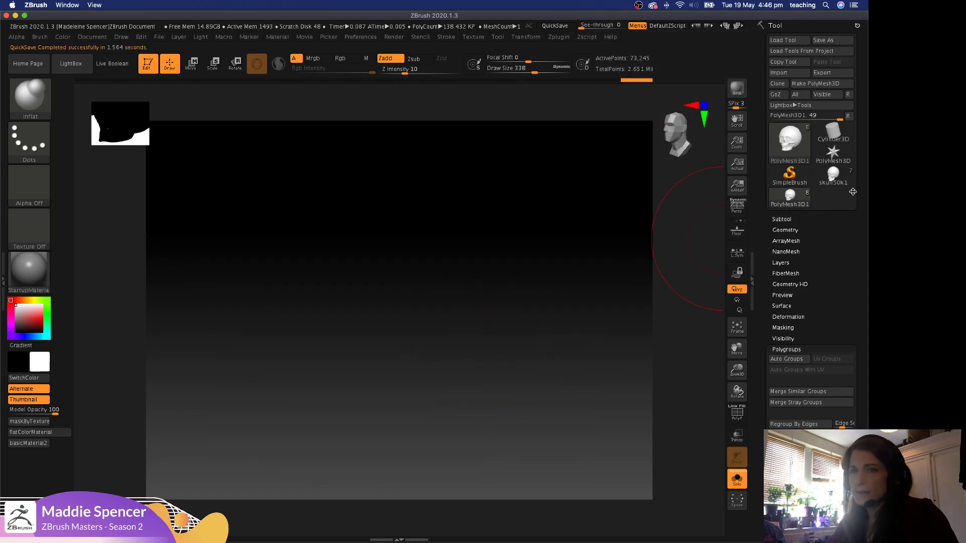
pyautogui.click(796, 202)
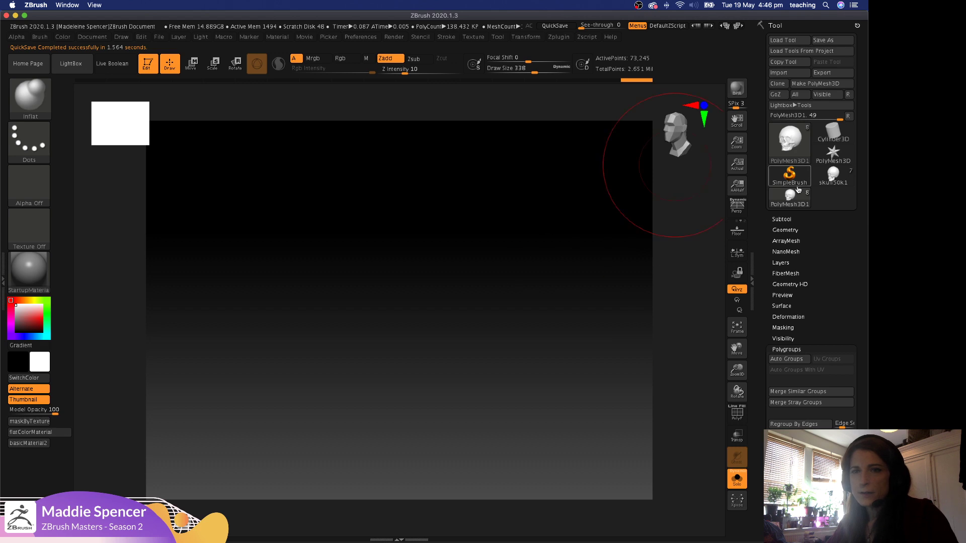
pyautogui.moveTo(432, 149)
pyautogui.mouseDown()
pyautogui.moveTo(477, 261)
pyautogui.moveTo(535, 212)
pyautogui.mouseUp()
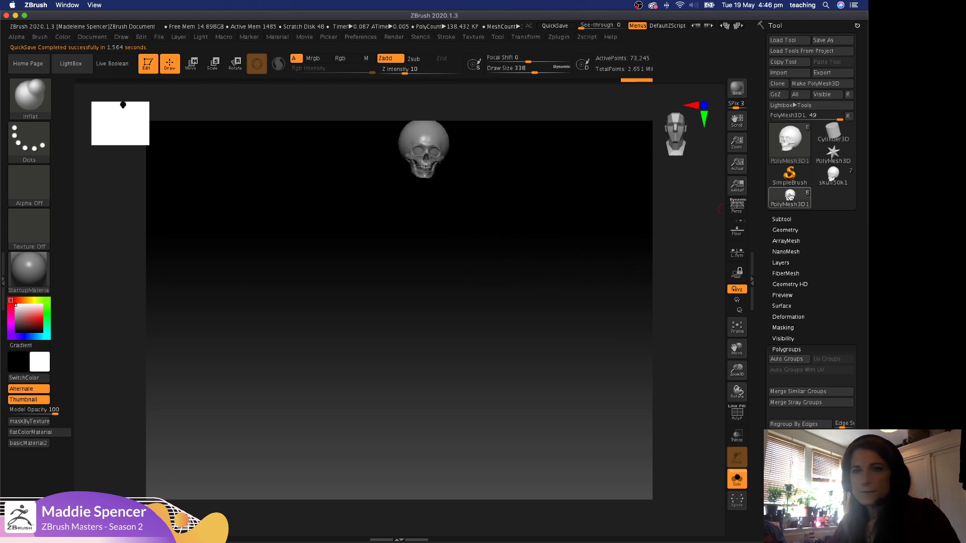
pyautogui.click(833, 176)
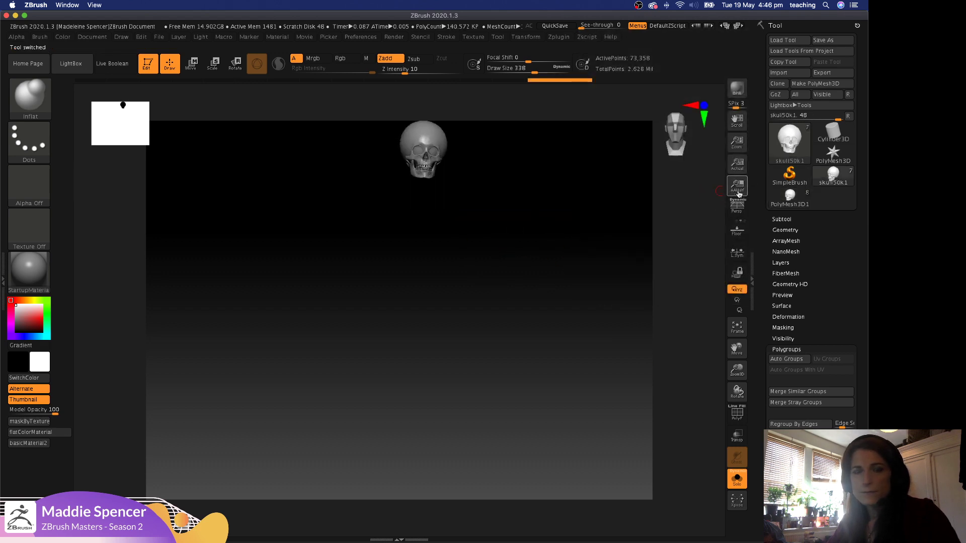
pyautogui.click(788, 197)
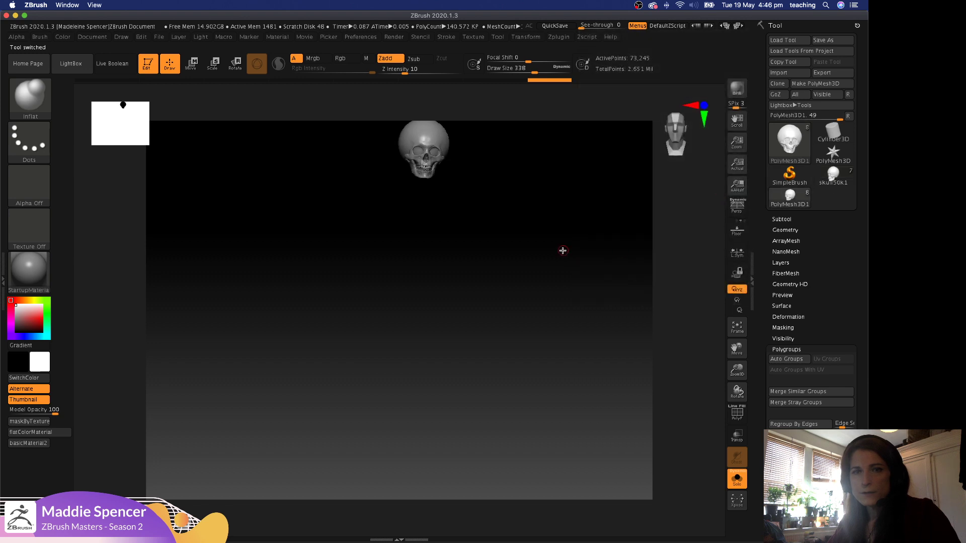
pyautogui.press('f')
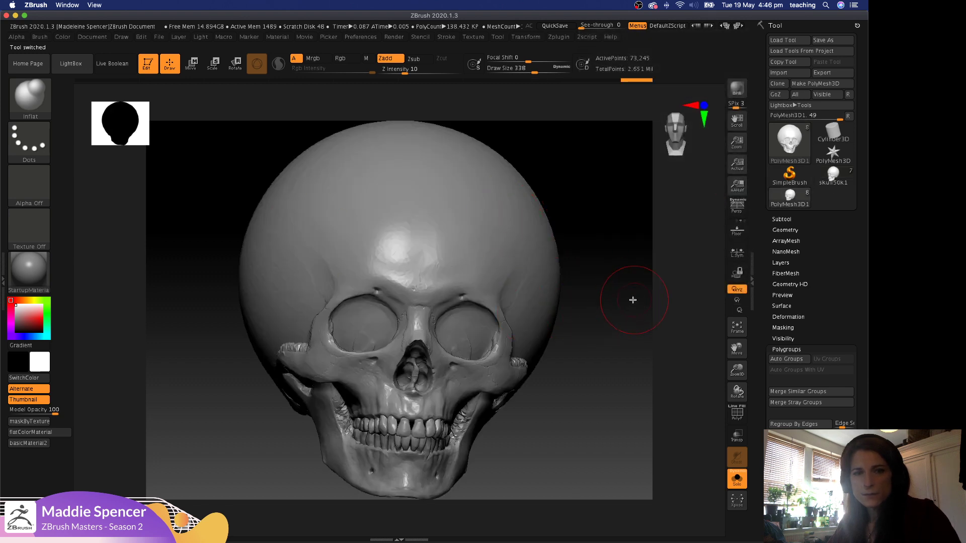
pyautogui.click(819, 179)
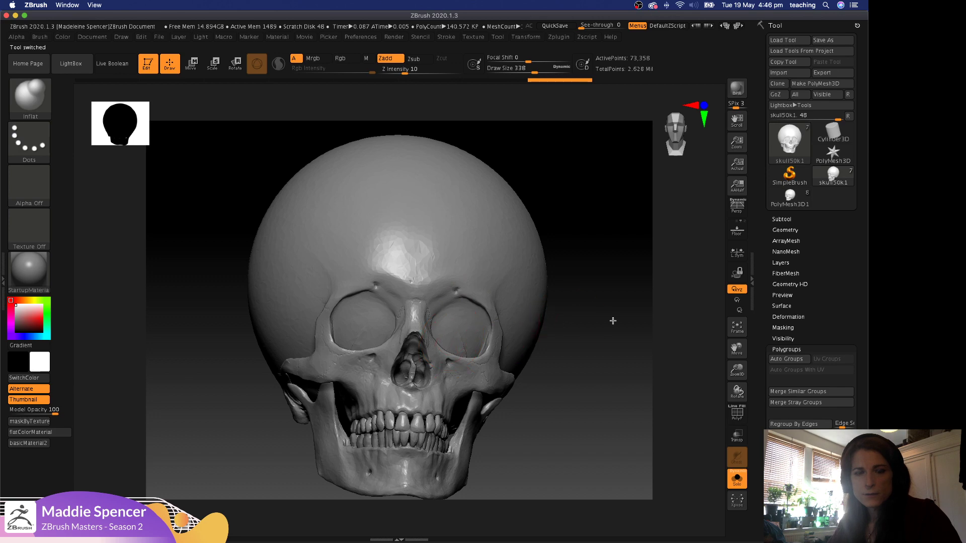
pyautogui.moveTo(613, 319); pyautogui.dragTo(647, 300)
pyautogui.click(788, 196)
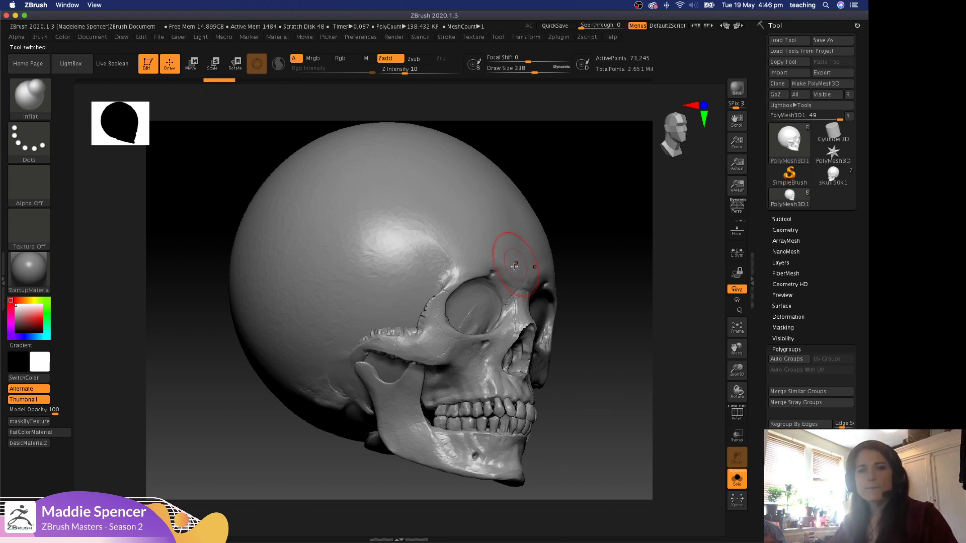
# Examine the jaw ramus, its notch and the cheekbone arch of the inflated skull from the side and front.
pyautogui.keyDown('alt'); pyautogui.moveTo(567, 297); pyautogui.dragTo(569, 196); pyautogui.keyUp('alt')
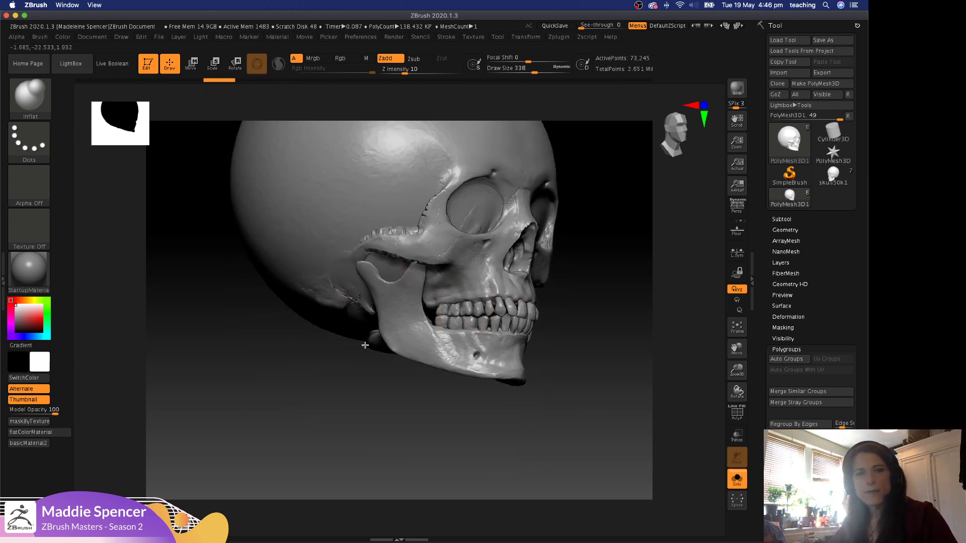
pyautogui.moveTo(345, 394)
pyautogui.keyDown('alt'); pyautogui.mouseDown()
pyautogui.moveTo(321, 399)
pyautogui.moveTo(326, 465)
pyautogui.mouseUp(); pyautogui.keyUp('alt')
pyautogui.moveTo(478, 289)
pyautogui.mouseDown()
pyautogui.moveTo(492, 285)
pyautogui.moveTo(454, 291)
pyautogui.mouseUp()
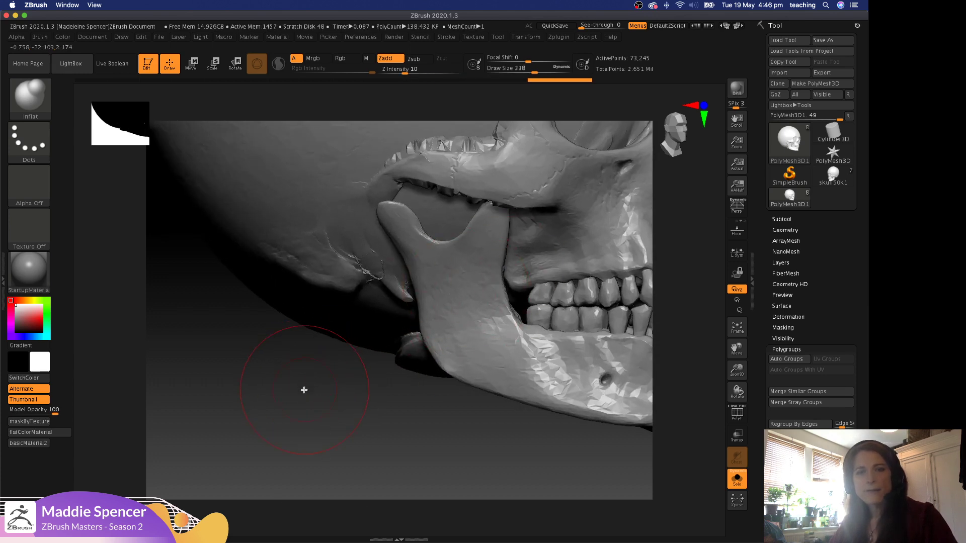
pyautogui.moveTo(304, 390); pyautogui.dragTo(523, 259)
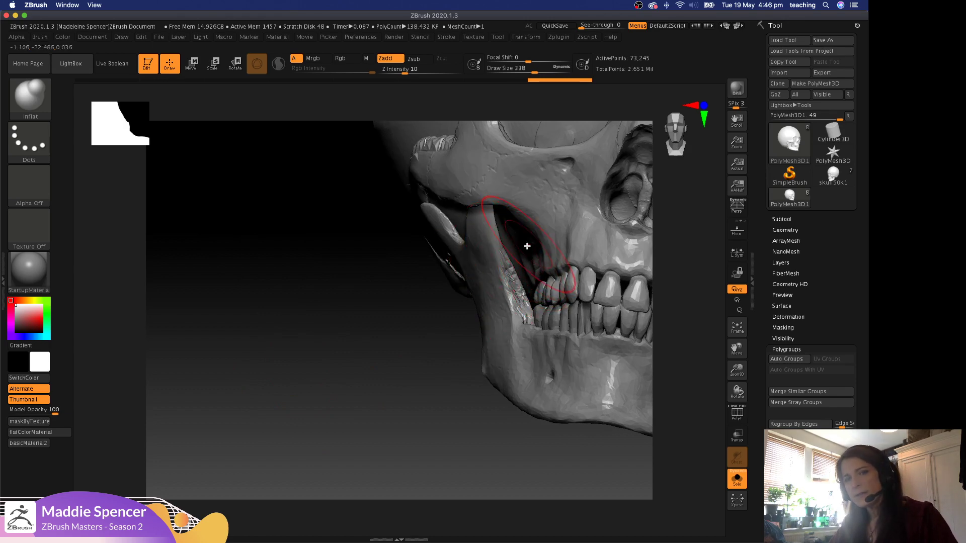
pyautogui.moveTo(378, 378); pyautogui.dragTo(395, 373)
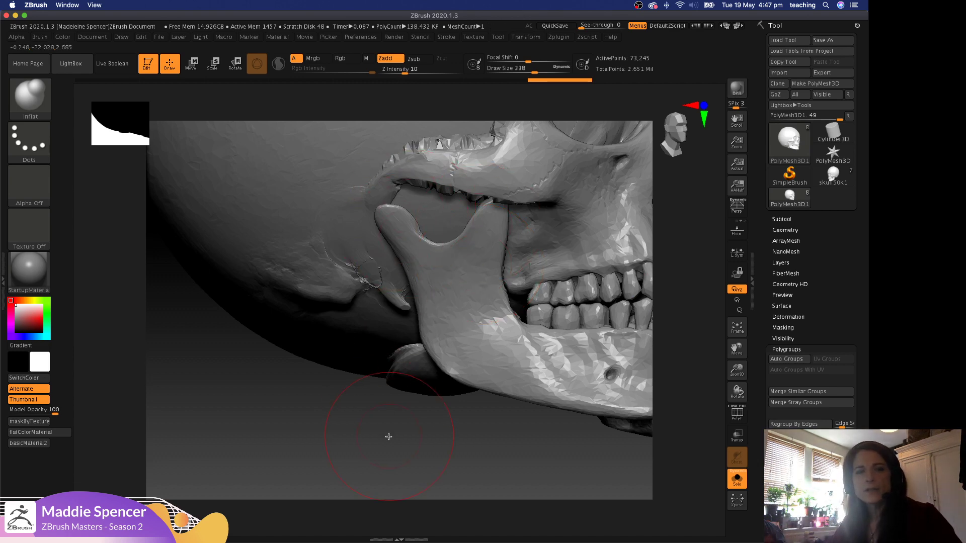
pyautogui.moveTo(387, 438); pyautogui.dragTo(381, 425)
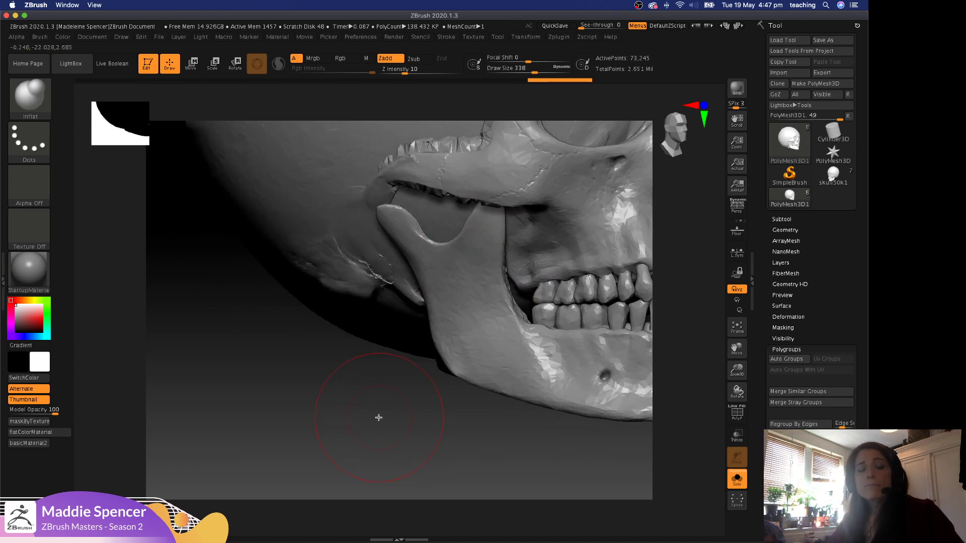
# Cycle through the custom shortcut brushes, past DamStandard, and make the Standard brush active.
pyautogui.press('1')
pyautogui.press('2')
pyautogui.press('3')
pyautogui.press('4')
pyautogui.press('5')
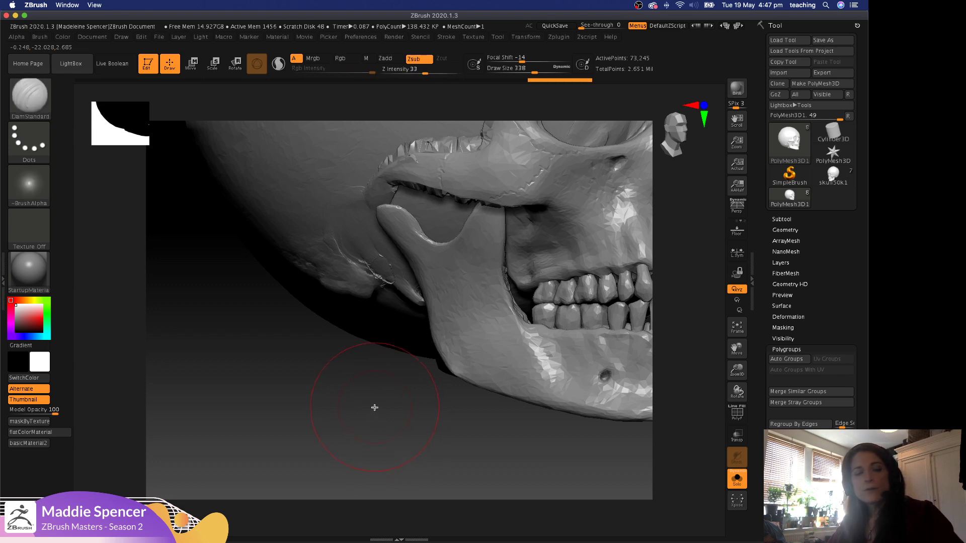
pyautogui.press('6')
pyautogui.press('7')
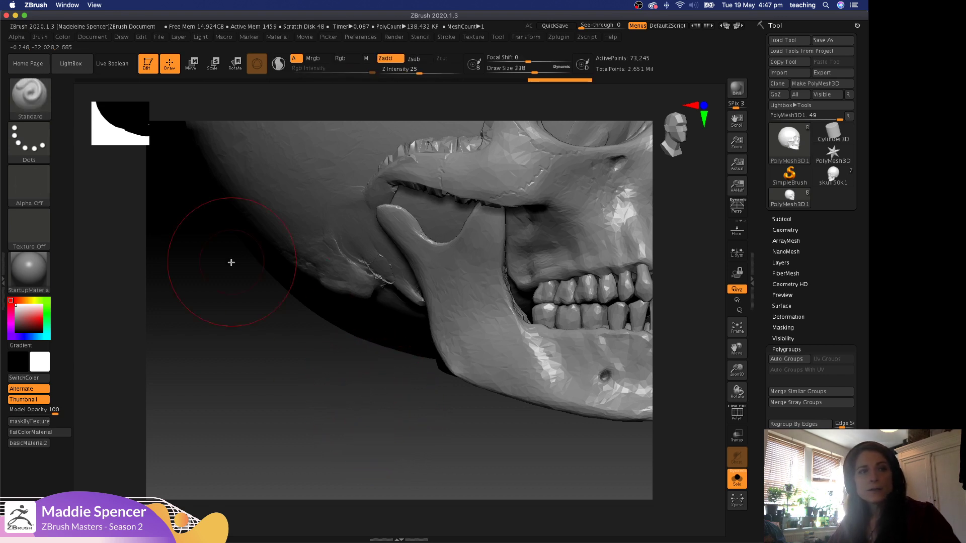
# Switch repeatedly among the shortcut-assigned brushes, including DamStandard, Move and ClayTubes, finishing on DamStandard.
pyautogui.click(50, 107)
pyautogui.press('1')
pyautogui.press('2')
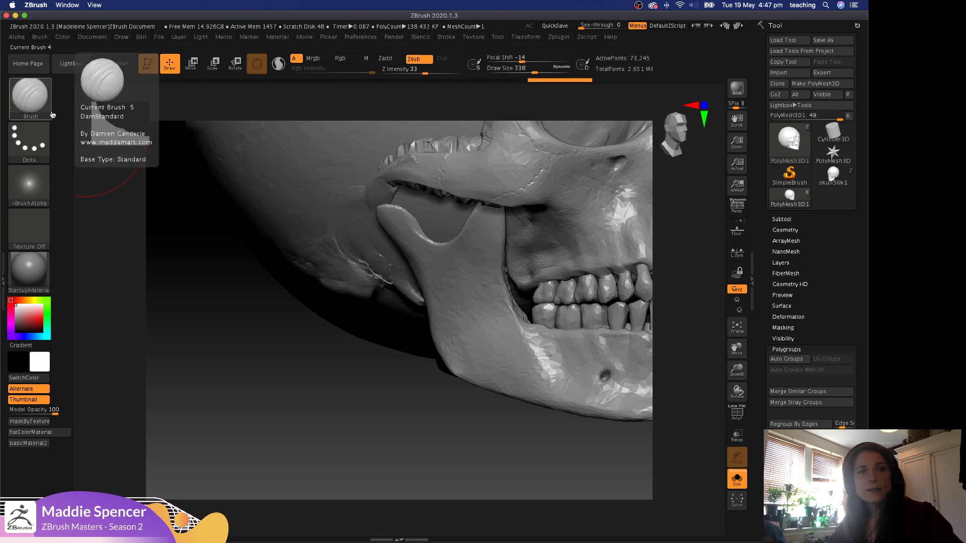
pyautogui.moveTo(241, 385)
pyautogui.mouseDown()
pyautogui.moveTo(255, 384)
pyautogui.moveTo(239, 383)
pyautogui.mouseUp()
pyautogui.press('3')
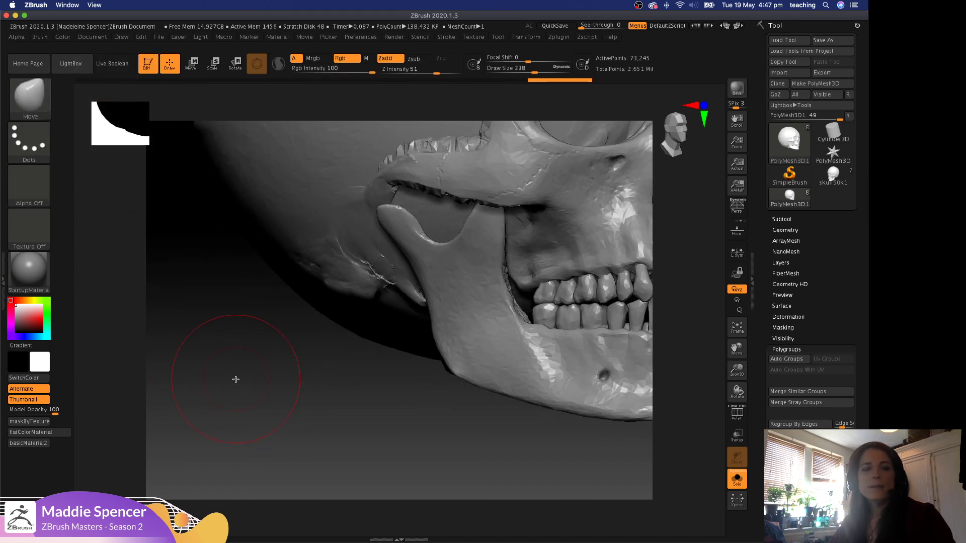
pyautogui.press('4')
pyautogui.press('5')
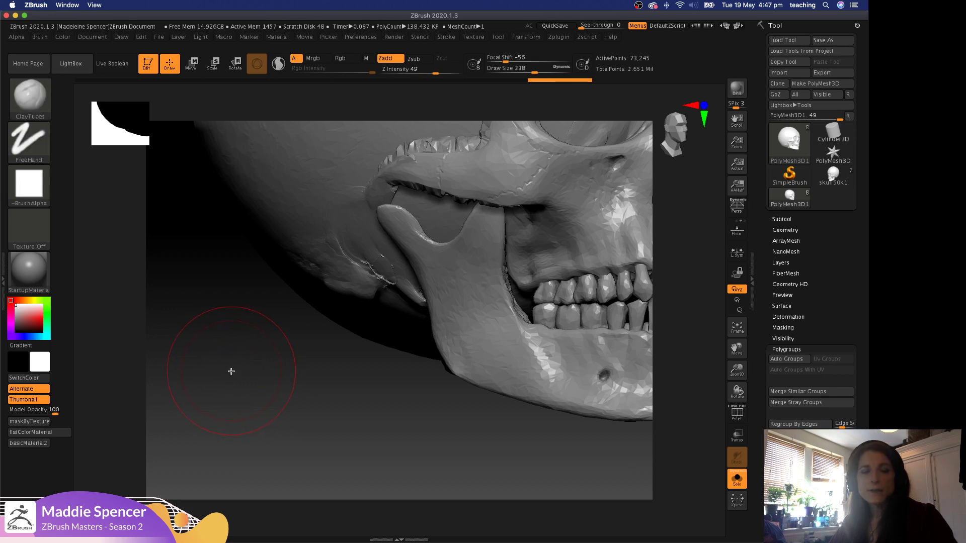
pyautogui.press('1')
pyautogui.press('2')
pyautogui.press('3')
pyautogui.press('4')
pyautogui.press('1')
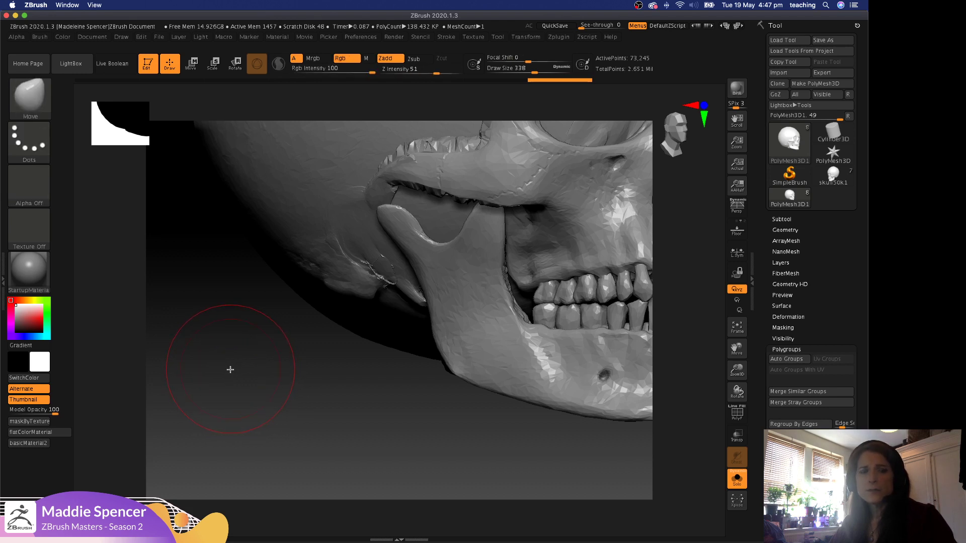
pyautogui.press('2')
pyautogui.press('3')
pyautogui.press('4')
pyautogui.press('5')
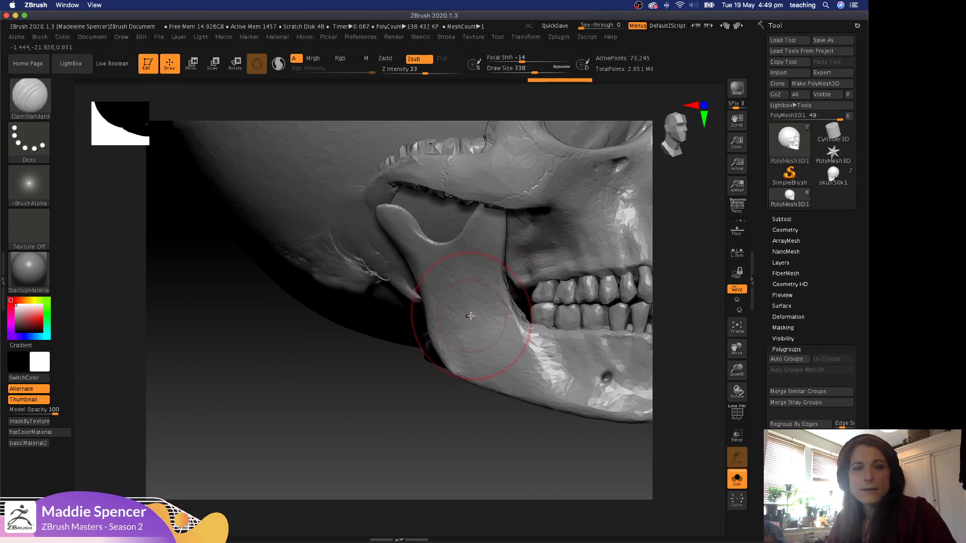
# Make the Inflat brush active and adjust its backface mask intensity, trying 100 and lowering it back to -100.
pyautogui.press('b')
pyautogui.press('i')
pyautogui.press('n')
pyautogui.click(42, 38)
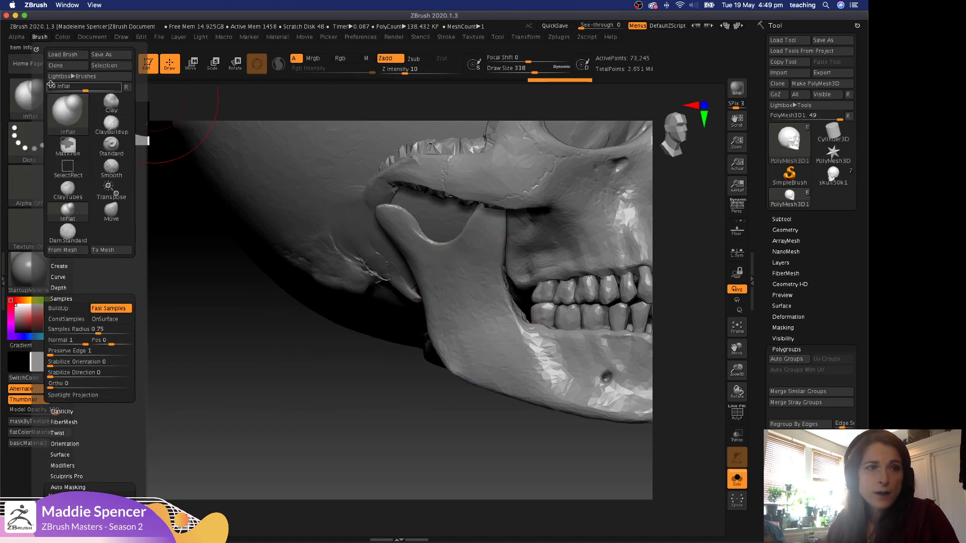
pyautogui.click(68, 487)
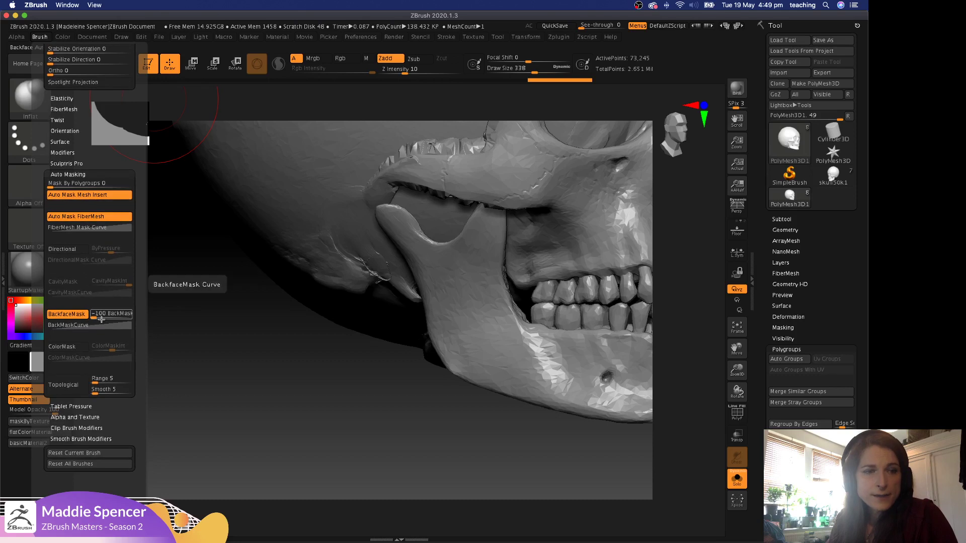
pyautogui.moveTo(93, 318); pyautogui.dragTo(145, 318)
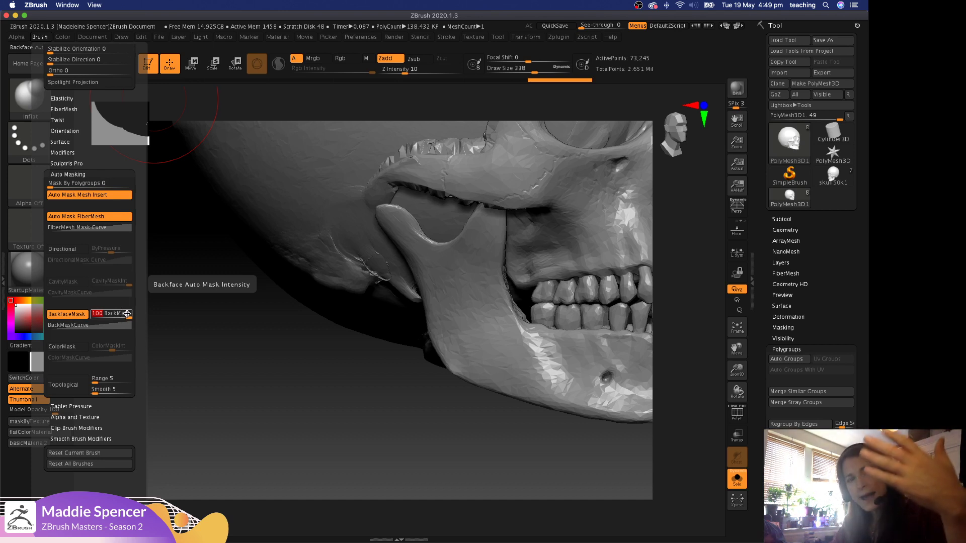
pyautogui.moveTo(123, 312); pyautogui.dragTo(81, 322)
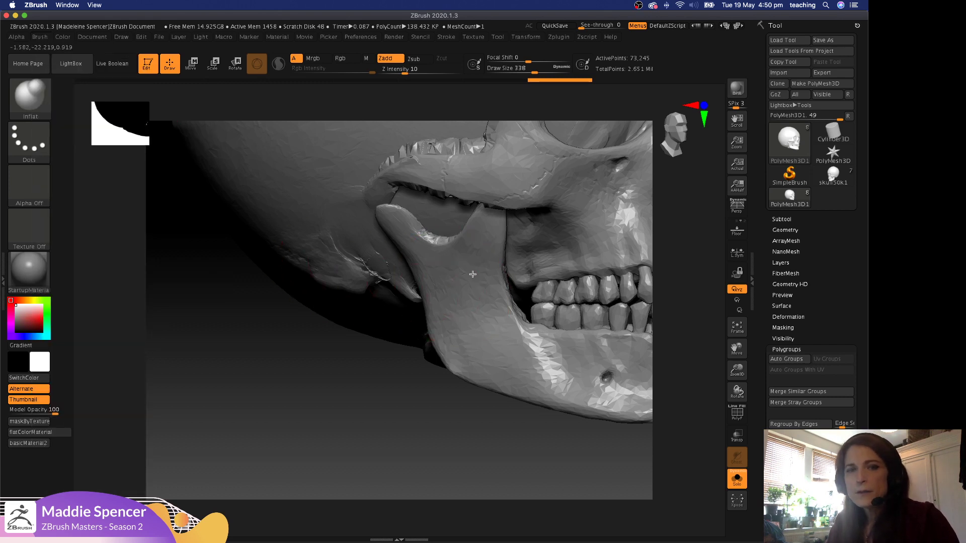
# Thicken the jaw ramus along its upper notch and the front edge beside the teeth with the Inflat brush.
pyautogui.moveTo(473, 274)
pyautogui.mouseDown()
pyautogui.moveTo(487, 237)
pyautogui.moveTo(465, 324)
pyautogui.moveTo(472, 312)
pyautogui.moveTo(423, 241)
pyautogui.mouseUp()
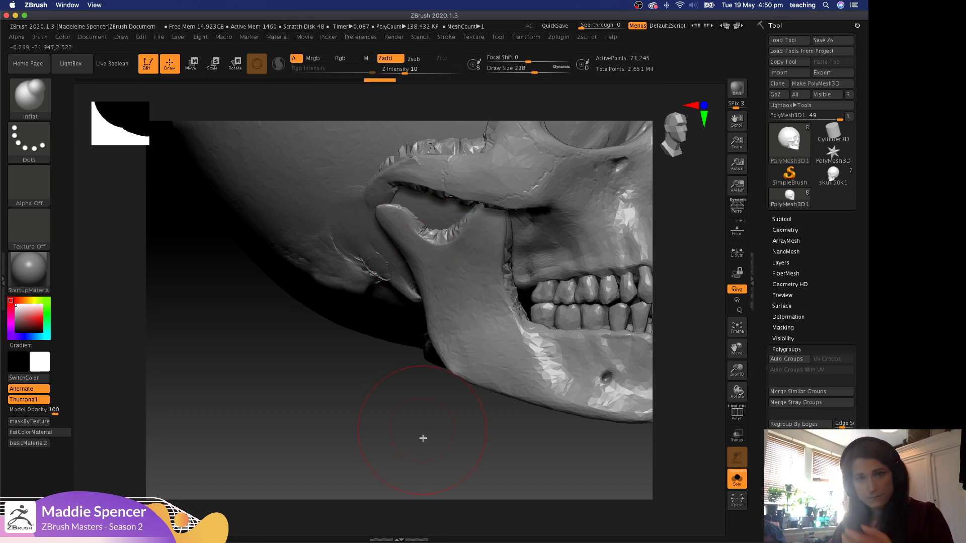
pyautogui.moveTo(424, 453); pyautogui.dragTo(416, 429)
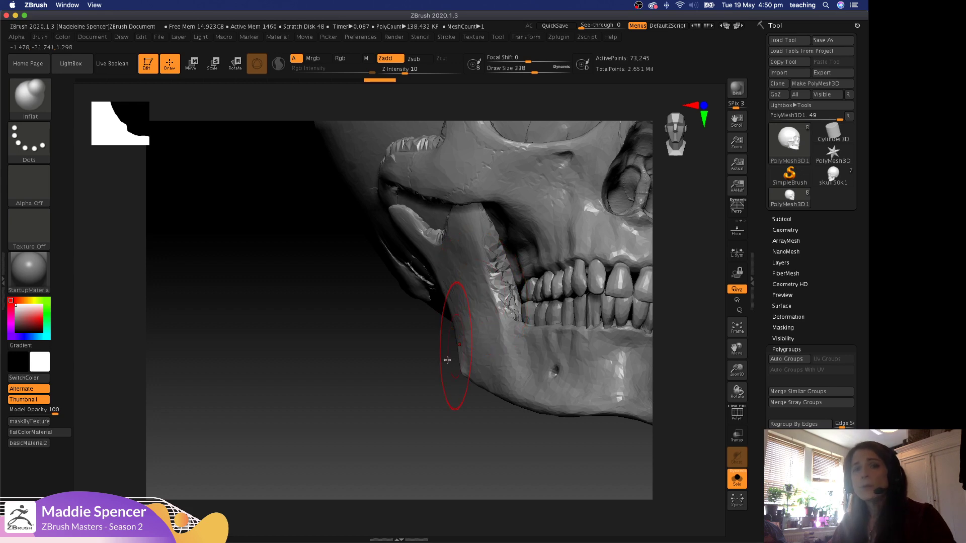
pyautogui.moveTo(347, 383)
pyautogui.mouseDown()
pyautogui.moveTo(408, 384)
pyautogui.moveTo(398, 317)
pyautogui.moveTo(390, 372)
pyautogui.moveTo(363, 391)
pyautogui.moveTo(495, 261)
pyautogui.moveTo(463, 326)
pyautogui.moveTo(486, 296)
pyautogui.moveTo(478, 307)
pyautogui.moveTo(458, 287)
pyautogui.mouseUp()
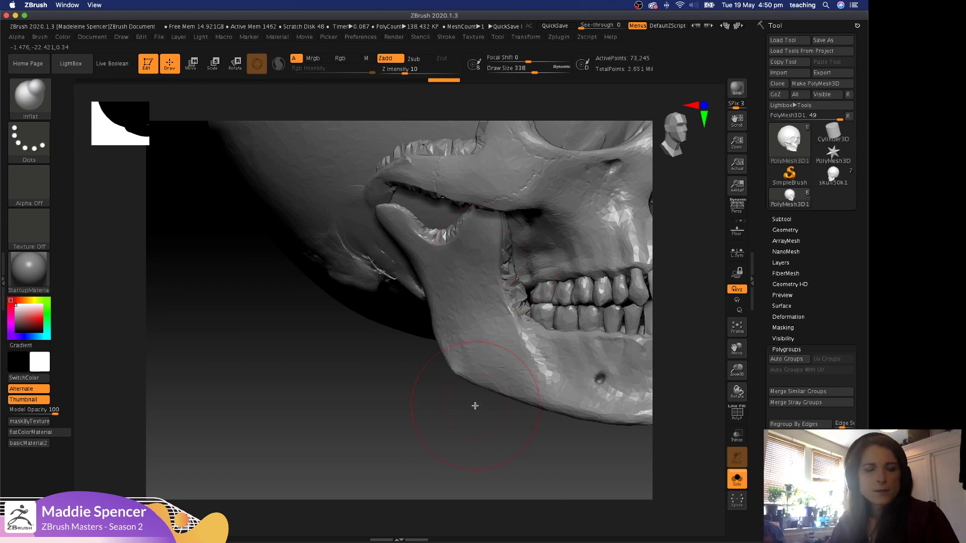
# Compare the thickened jaw and cheekbones of PolyMesh3D1 with the skull50k1 tool from the other side, and return to PolyMesh3D1.
pyautogui.keyDown('alt'); pyautogui.moveTo(414, 401); pyautogui.dragTo(434, 380); pyautogui.keyUp('alt')
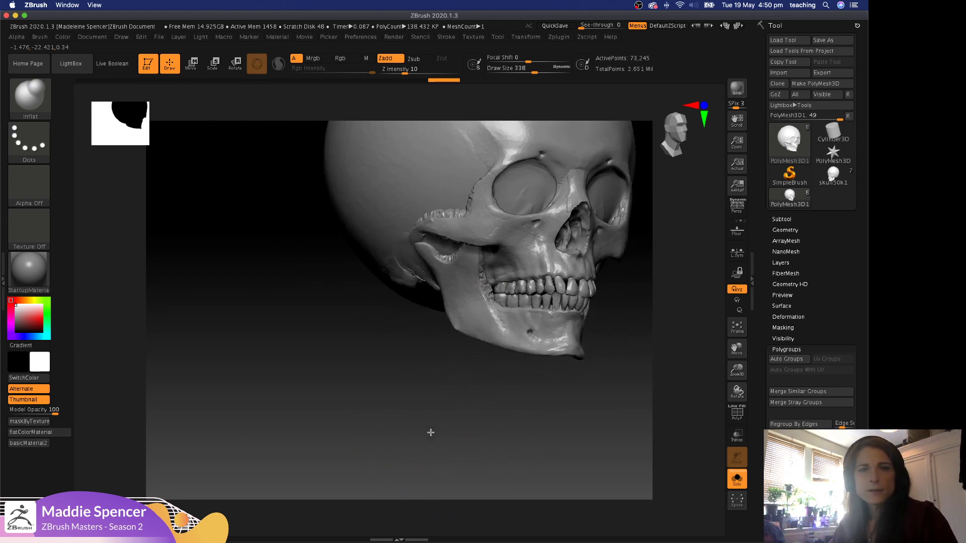
pyautogui.keyDown('alt'); pyautogui.moveTo(431, 433); pyautogui.dragTo(347, 460); pyautogui.keyUp('alt')
pyautogui.moveTo(599, 330); pyautogui.dragTo(520, 440)
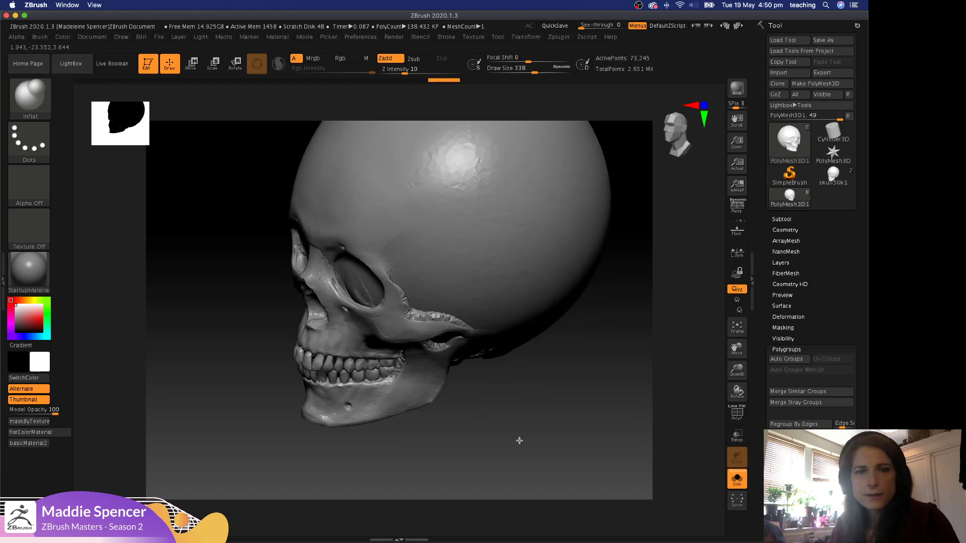
pyautogui.click(833, 176)
pyautogui.click(789, 197)
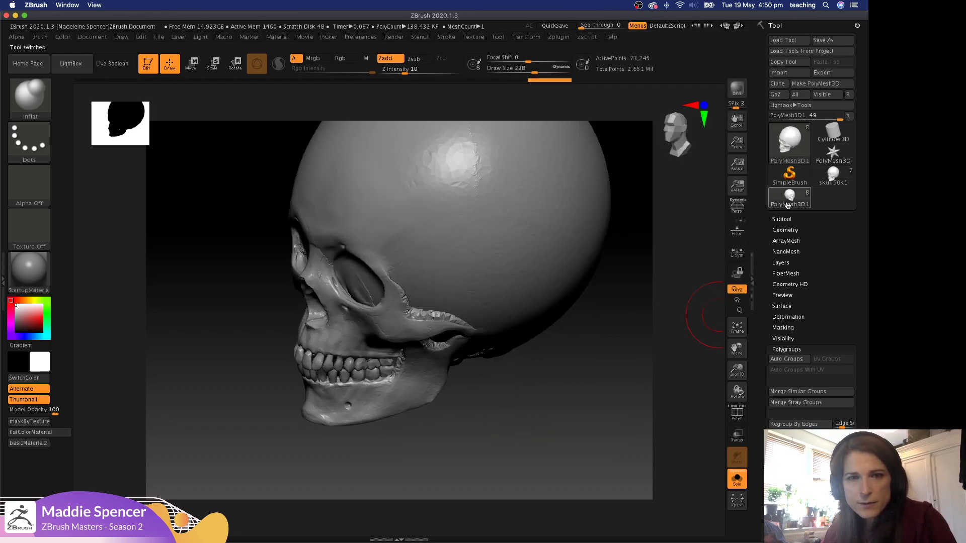
pyautogui.click(833, 177)
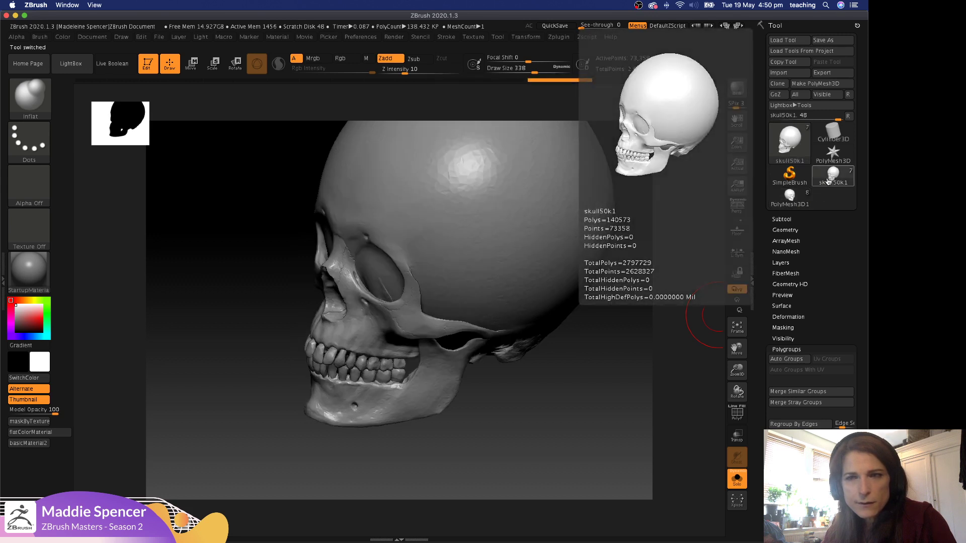
pyautogui.click(782, 197)
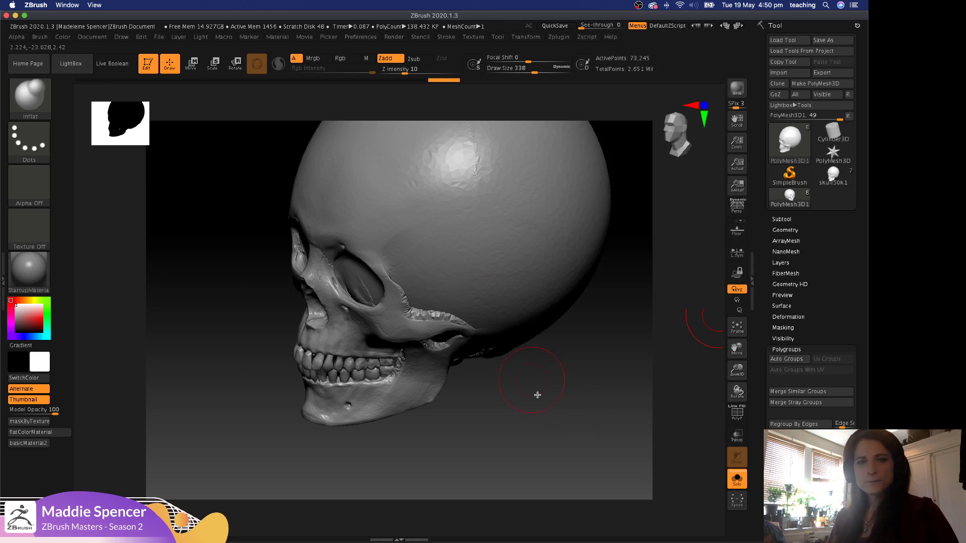
pyautogui.moveTo(561, 388); pyautogui.dragTo(471, 255)
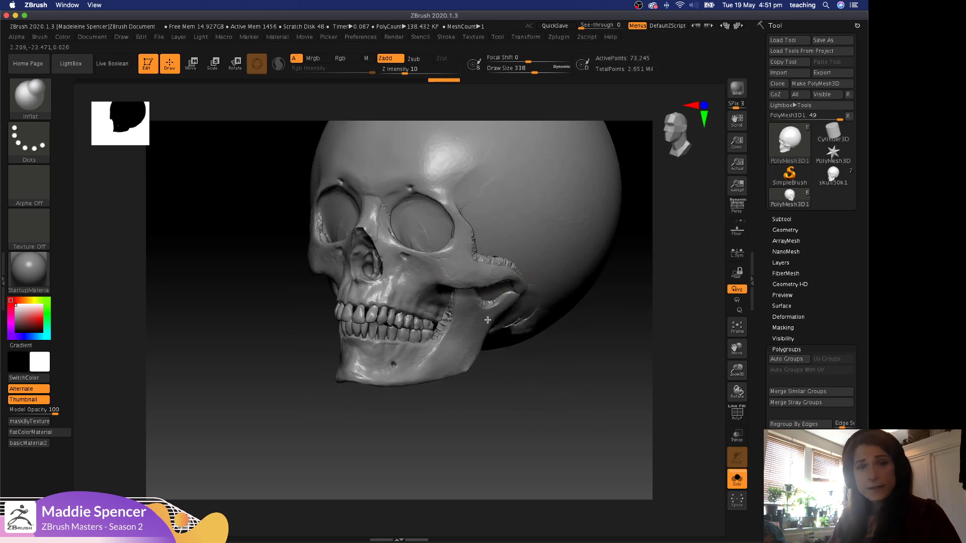
# Remesh the inflated PolyMesh3D1 skull with DynaMesh at resolution 128.
pyautogui.click(786, 230)
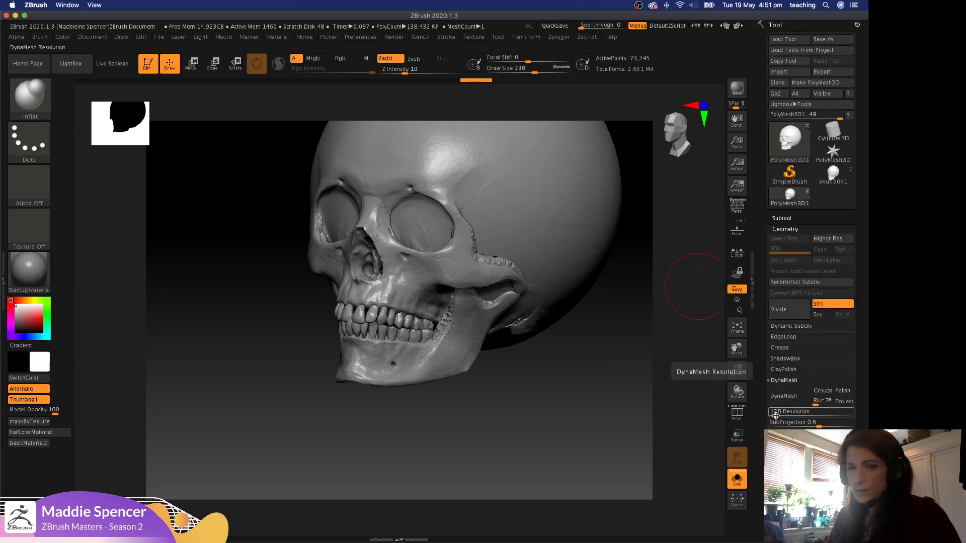
pyautogui.moveTo(442, 385)
pyautogui.mouseDown()
pyautogui.moveTo(479, 392)
pyautogui.moveTo(607, 345)
pyautogui.moveTo(548, 358)
pyautogui.moveTo(574, 364)
pyautogui.mouseUp()
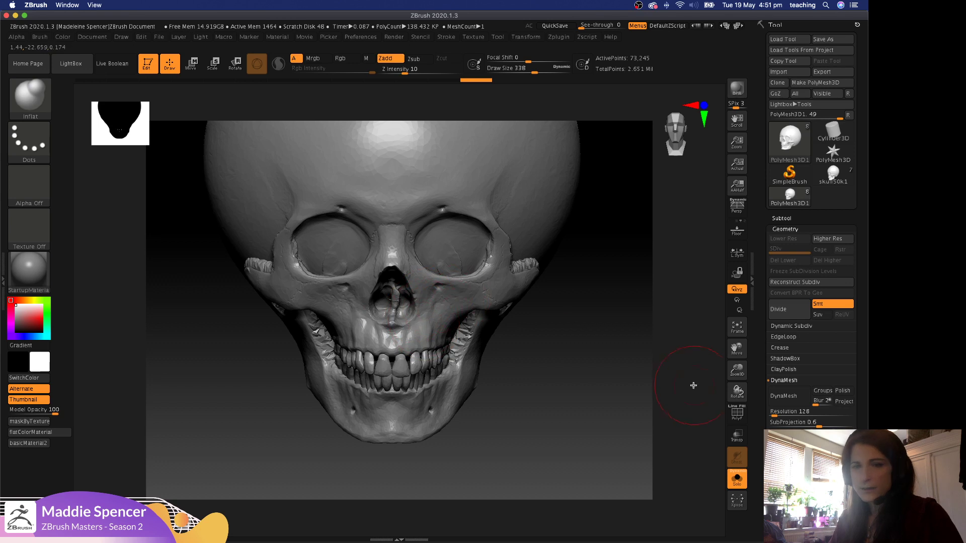
pyautogui.click(786, 398)
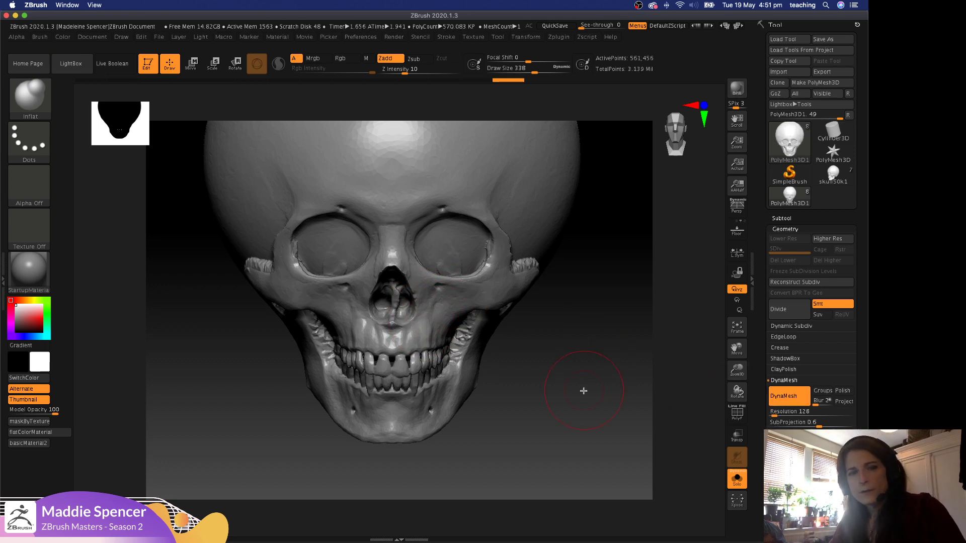
# Examine the remeshed skull at an angle and from the front, and check it against the Covid Demon concept in Preview.
pyautogui.moveTo(569, 390)
pyautogui.mouseDown()
pyautogui.moveTo(579, 393)
pyautogui.moveTo(606, 367)
pyautogui.mouseUp()
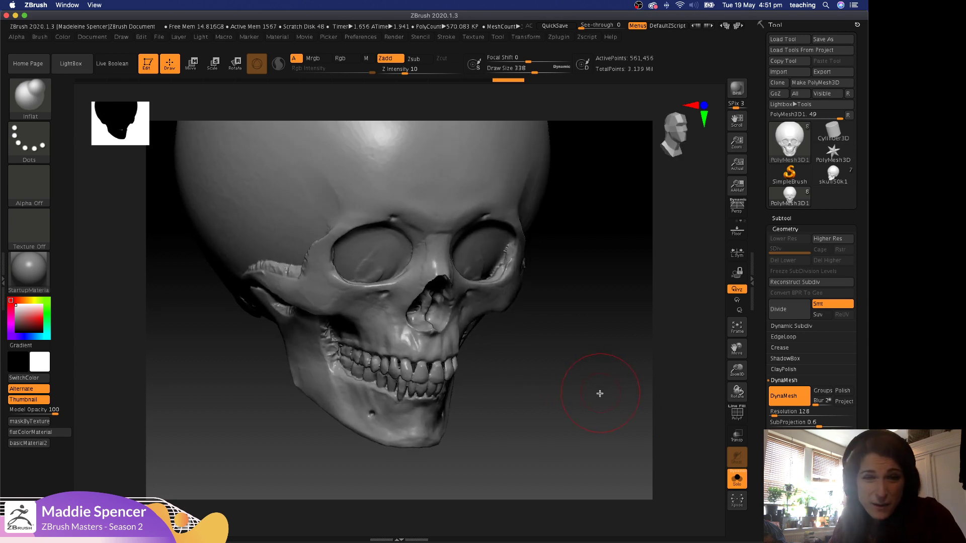
pyautogui.moveTo(598, 404); pyautogui.dragTo(677, 221)
pyautogui.hotkey('shift', 'f')
pyautogui.hotkey('shift', 'f')
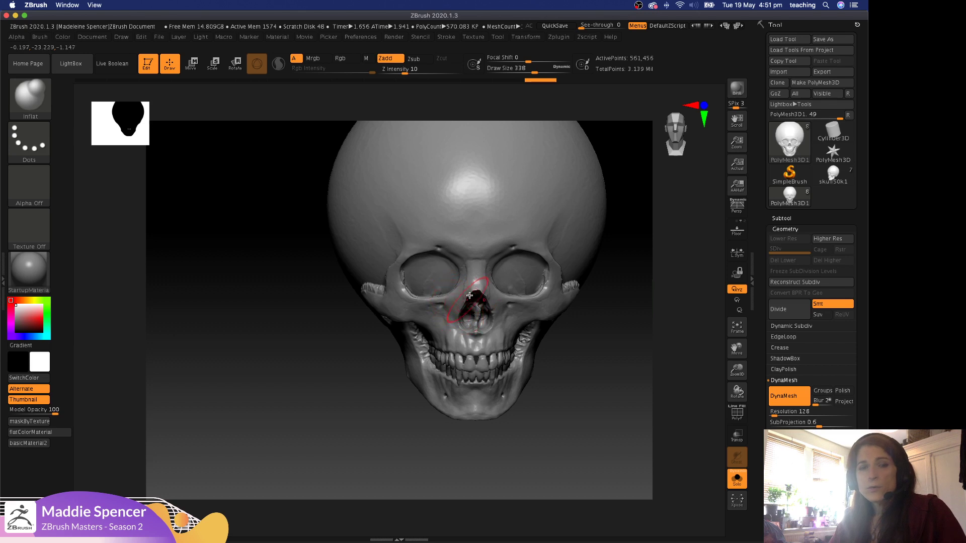
pyautogui.keyDown('alt'); pyautogui.moveTo(328, 348); pyautogui.dragTo(334, 391); pyautogui.keyUp('alt')
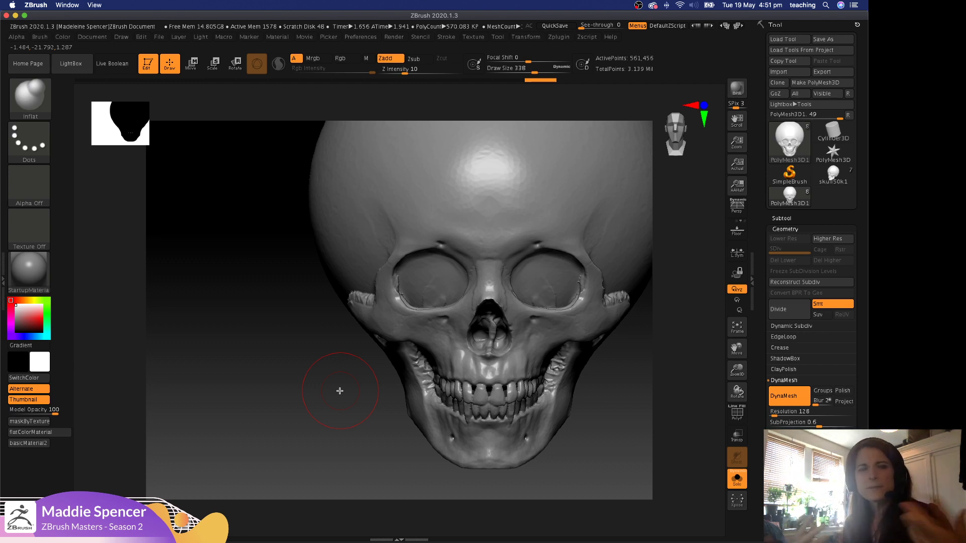
pyautogui.press('super+Tab')
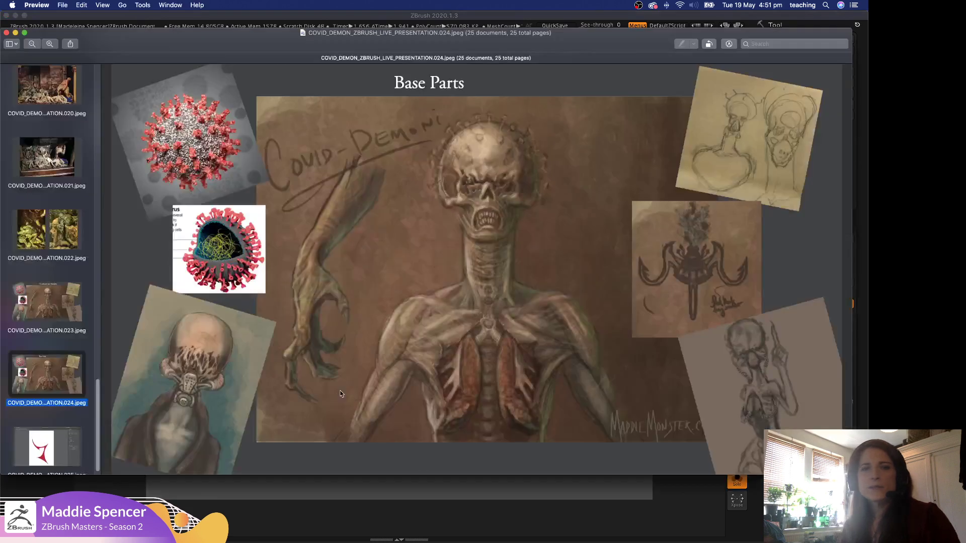
pyautogui.press('super+Tab')
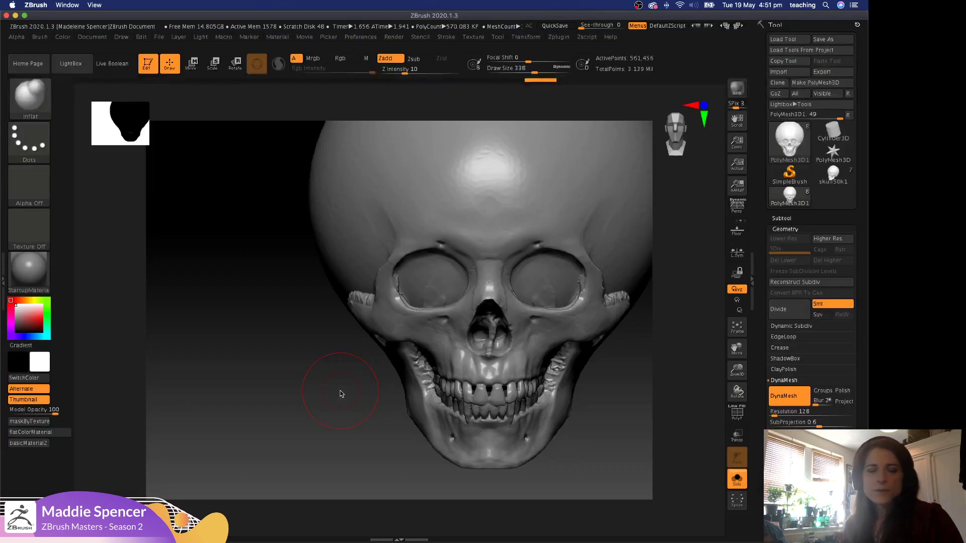
# Set up the ClayTubes brush with no alpha, focal shift 14 and draw size 239, and check the overlaid reference images.
pyautogui.press('b')
pyautogui.press('c')
pyautogui.press('t')
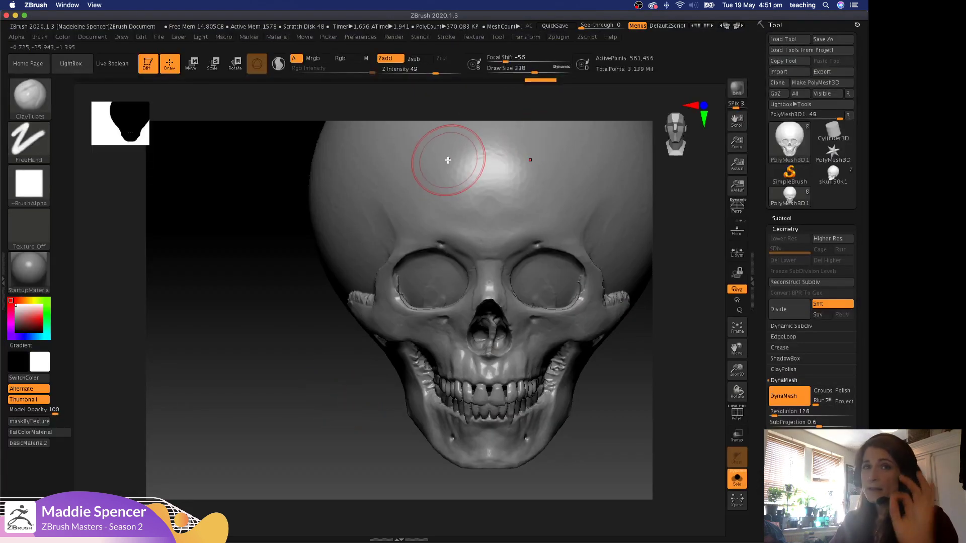
pyautogui.click(51, 200)
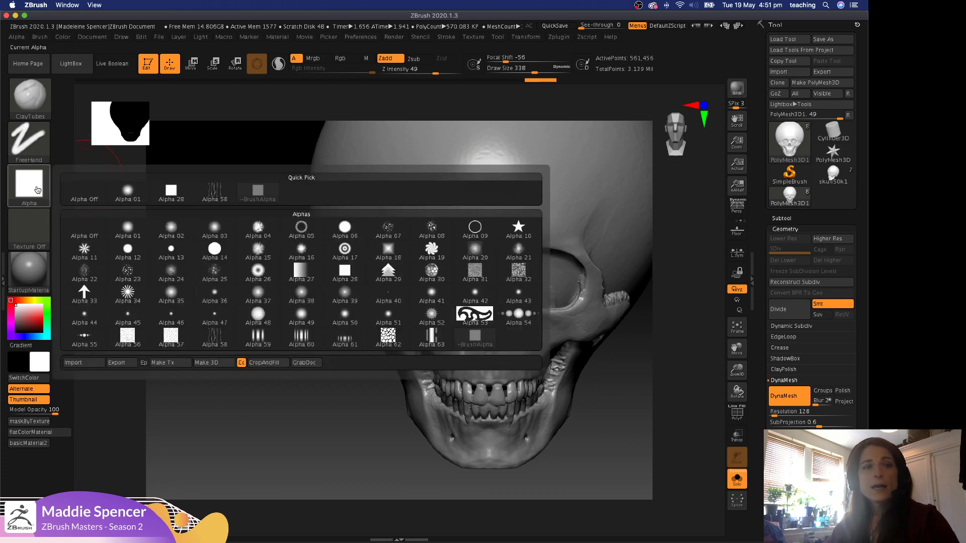
pyautogui.click(87, 194)
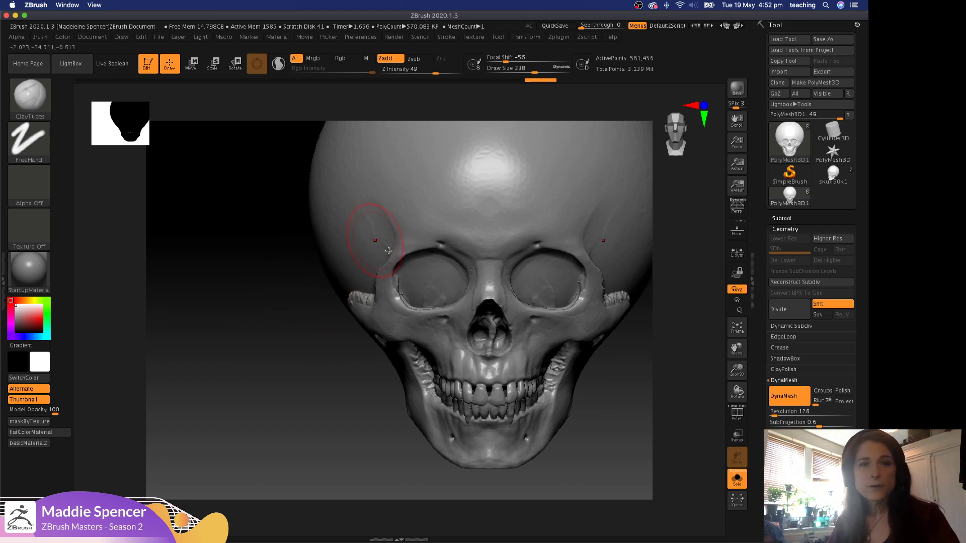
pyautogui.press('space')
pyautogui.moveTo(414, 290); pyautogui.dragTo(412, 281)
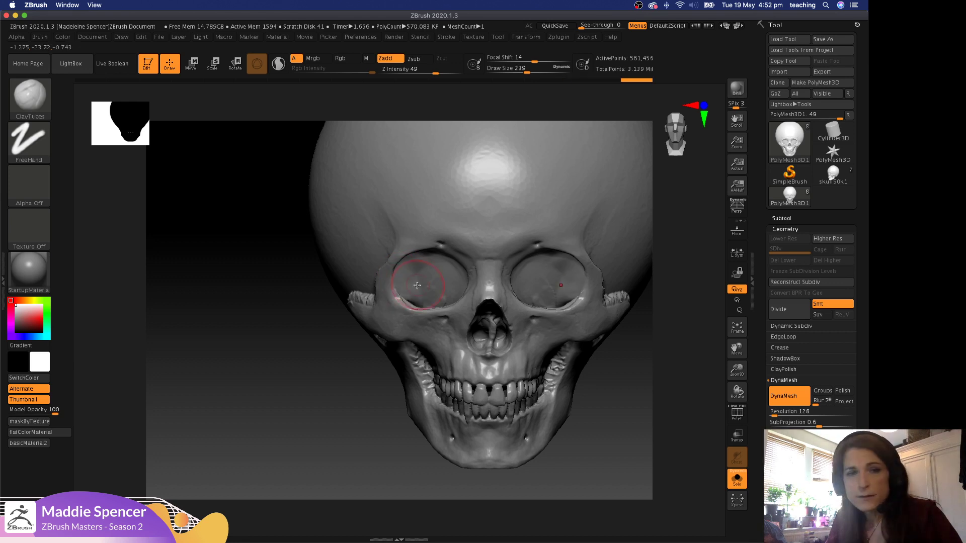
pyautogui.hotkey('shift', 'z')
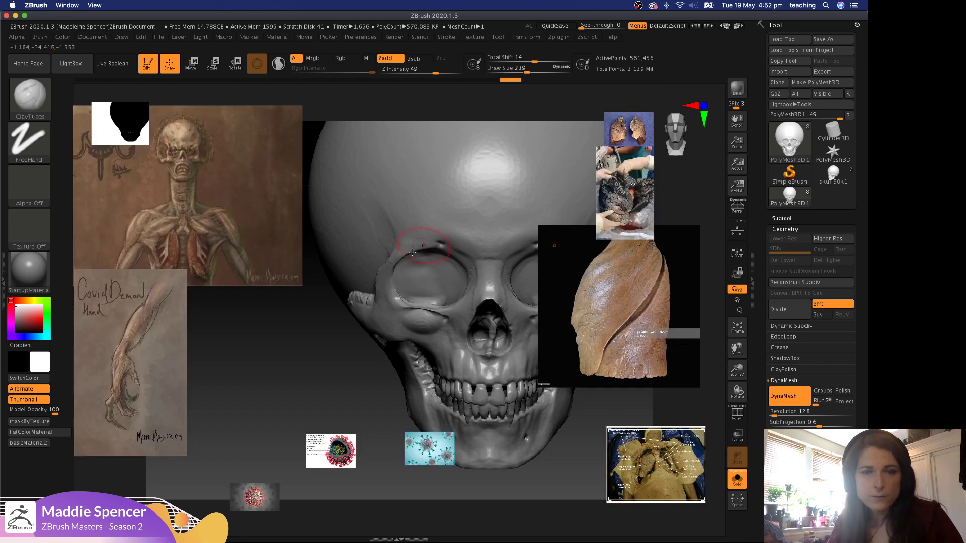
pyautogui.hotkey('shift', 'z')
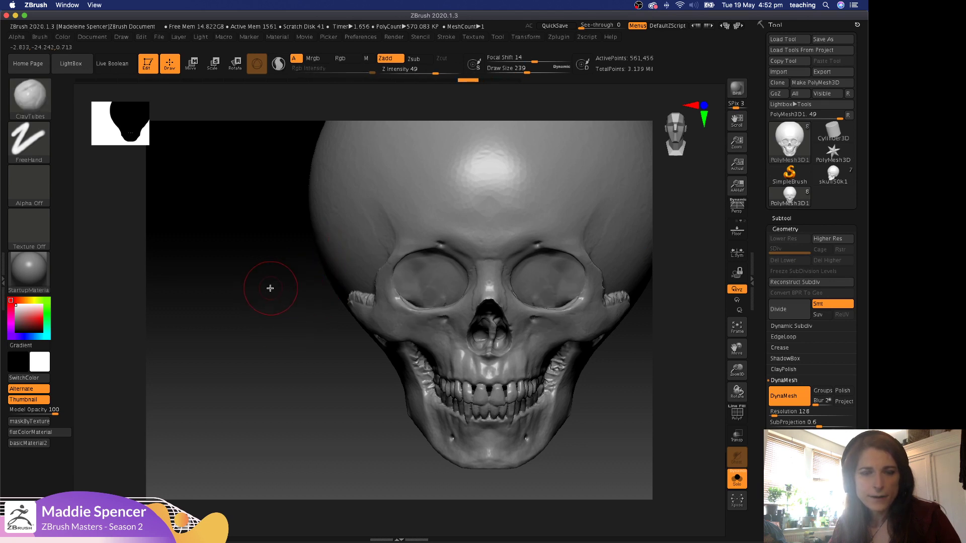
# Thicken the lower rims of the eye sockets symmetrically with the Inflat brush.
pyautogui.moveTo(270, 288)
pyautogui.keyDown('alt'); pyautogui.mouseDown()
pyautogui.moveTo(272, 329)
pyautogui.moveTo(289, 332)
pyautogui.mouseUp(); pyautogui.keyUp('alt')
pyautogui.moveTo(425, 320); pyautogui.dragTo(437, 321)
pyautogui.moveTo(168, 346)
pyautogui.mouseDown()
pyautogui.moveTo(160, 367)
pyautogui.moveTo(177, 355)
pyautogui.mouseUp()
pyautogui.press('b')
pyautogui.press('i')
pyautogui.press('n')
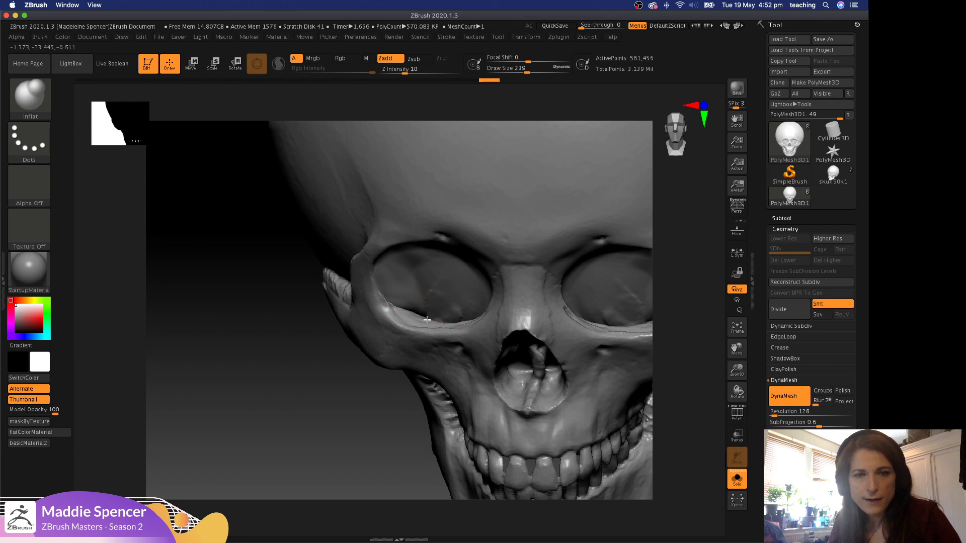
pyautogui.moveTo(427, 320)
pyautogui.mouseDown()
pyautogui.moveTo(402, 307)
pyautogui.moveTo(430, 304)
pyautogui.moveTo(438, 283)
pyautogui.mouseUp()
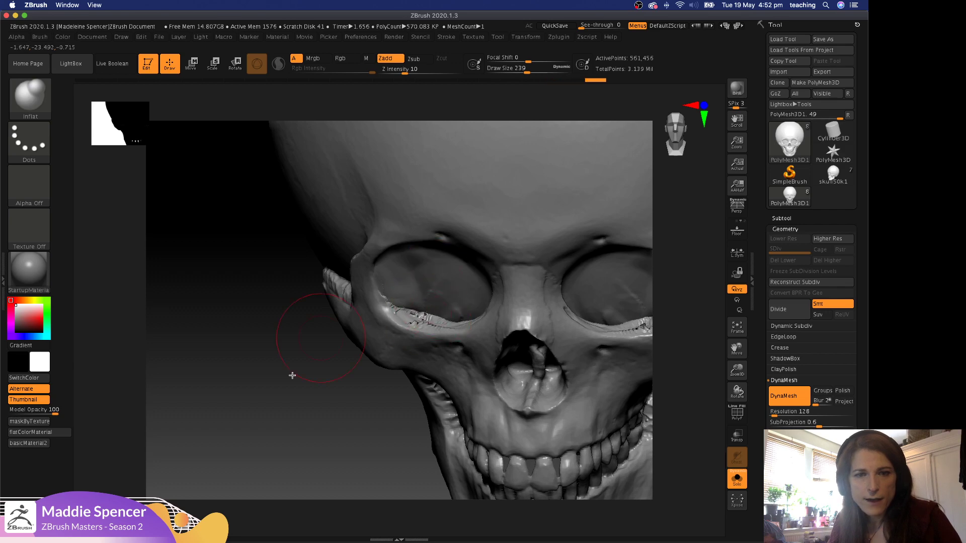
# Start filling in both eye sockets symmetrically with the ClayTubes brush at draw size 132.
pyautogui.moveTo(279, 411)
pyautogui.mouseDown()
pyautogui.moveTo(292, 344)
pyautogui.moveTo(356, 280)
pyautogui.mouseUp()
pyautogui.press('b')
pyautogui.press('c')
pyautogui.press('t')
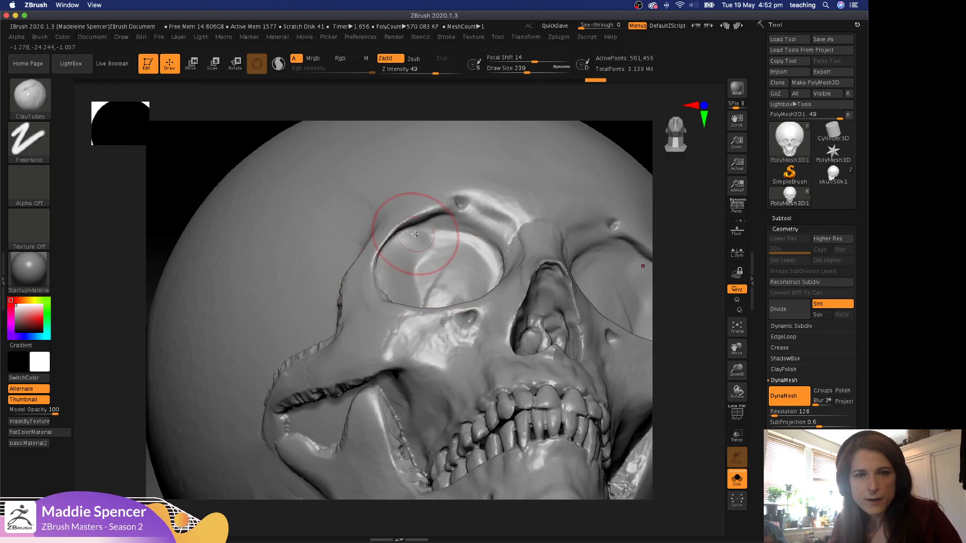
pyautogui.press('space')
pyautogui.moveTo(415, 233); pyautogui.dragTo(418, 224)
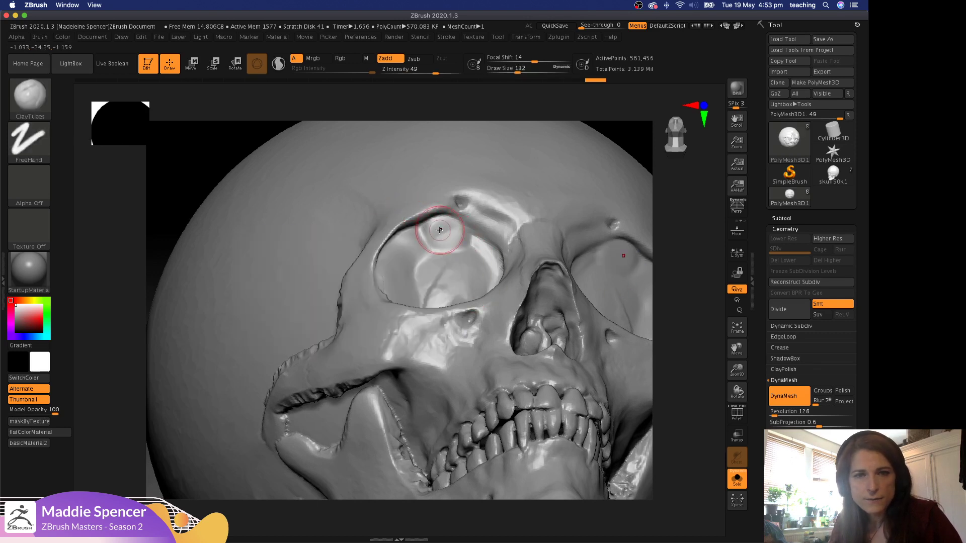
pyautogui.moveTo(208, 123); pyautogui.dragTo(176, 123)
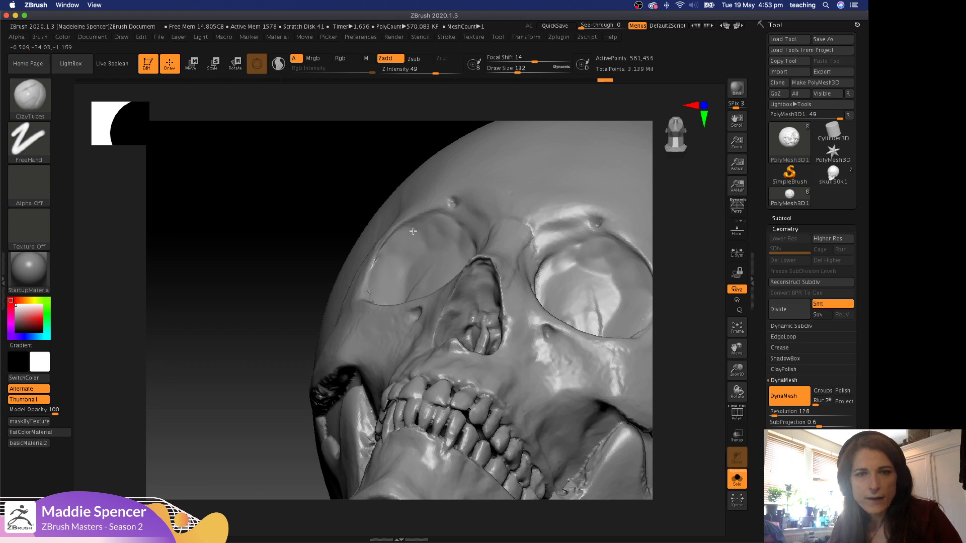
pyautogui.moveTo(410, 256)
pyautogui.mouseDown()
pyautogui.moveTo(426, 256)
pyautogui.moveTo(416, 274)
pyautogui.mouseUp()
# Enlarge the ClayTubes brush to draw size 187 and build up the clay filling both eye sockets.
pyautogui.moveTo(280, 205); pyautogui.dragTo(357, 248)
pyautogui.press('space')
pyautogui.moveTo(446, 273)
pyautogui.mouseDown()
pyautogui.moveTo(402, 272)
pyautogui.moveTo(420, 298)
pyautogui.moveTo(442, 282)
pyautogui.mouseUp()
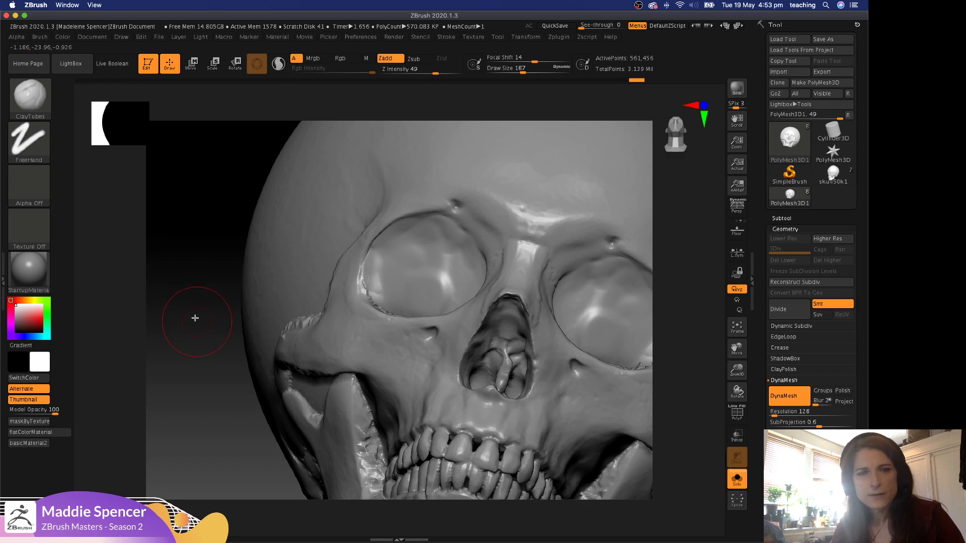
pyautogui.moveTo(194, 317); pyautogui.dragTo(194, 340)
pyautogui.moveTo(432, 300)
pyautogui.mouseDown()
pyautogui.moveTo(392, 291)
pyautogui.moveTo(460, 274)
pyautogui.moveTo(423, 251)
pyautogui.moveTo(462, 280)
pyautogui.moveTo(463, 260)
pyautogui.moveTo(453, 314)
pyautogui.moveTo(434, 252)
pyautogui.moveTo(411, 294)
pyautogui.moveTo(430, 268)
pyautogui.moveTo(396, 244)
pyautogui.moveTo(408, 240)
pyautogui.moveTo(432, 257)
pyautogui.moveTo(439, 241)
pyautogui.mouseUp()
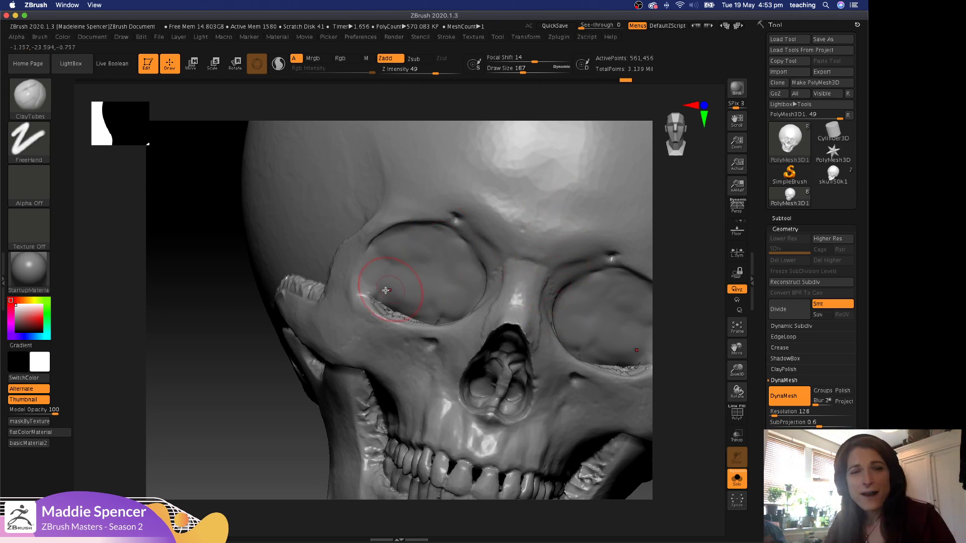
pyautogui.moveTo(382, 282)
pyautogui.mouseDown()
pyautogui.moveTo(410, 282)
pyautogui.moveTo(384, 267)
pyautogui.moveTo(440, 289)
pyautogui.mouseUp()
pyautogui.moveTo(430, 247); pyautogui.dragTo(455, 304)
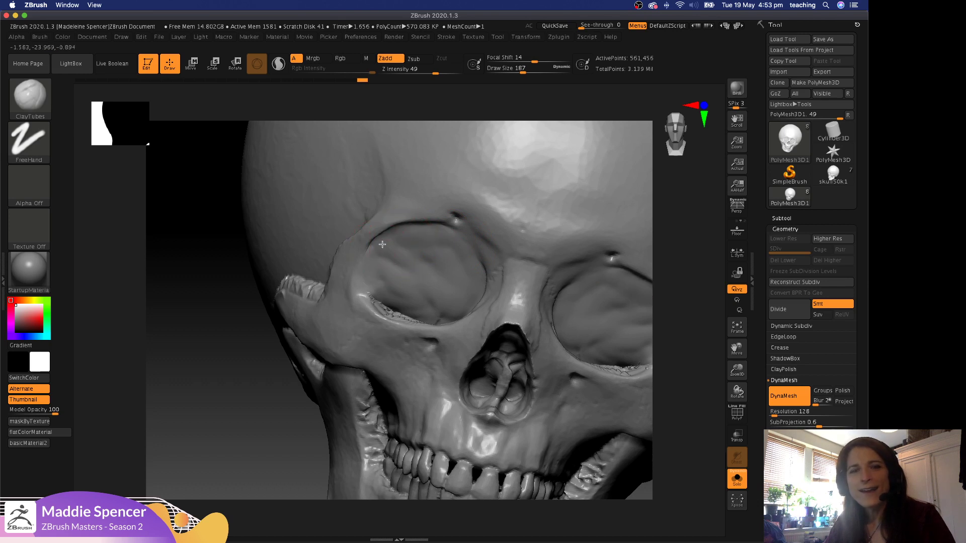
# Layer more ClayTubes strokes across the socket fills to even out their surface from rim to rim.
pyautogui.moveTo(388, 250)
pyautogui.mouseDown()
pyautogui.moveTo(456, 254)
pyautogui.moveTo(399, 280)
pyautogui.mouseUp()
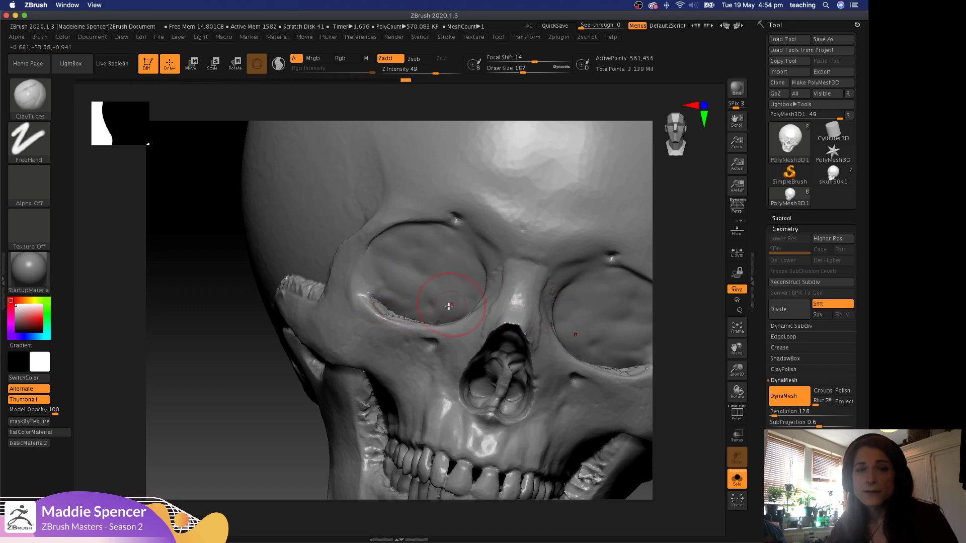
pyautogui.moveTo(476, 295)
pyautogui.mouseDown()
pyautogui.moveTo(475, 254)
pyautogui.moveTo(463, 257)
pyautogui.mouseUp()
pyautogui.moveTo(419, 306)
pyautogui.mouseDown()
pyautogui.moveTo(440, 300)
pyautogui.moveTo(372, 272)
pyautogui.moveTo(436, 291)
pyautogui.mouseUp()
pyautogui.moveTo(380, 262); pyautogui.dragTo(457, 286)
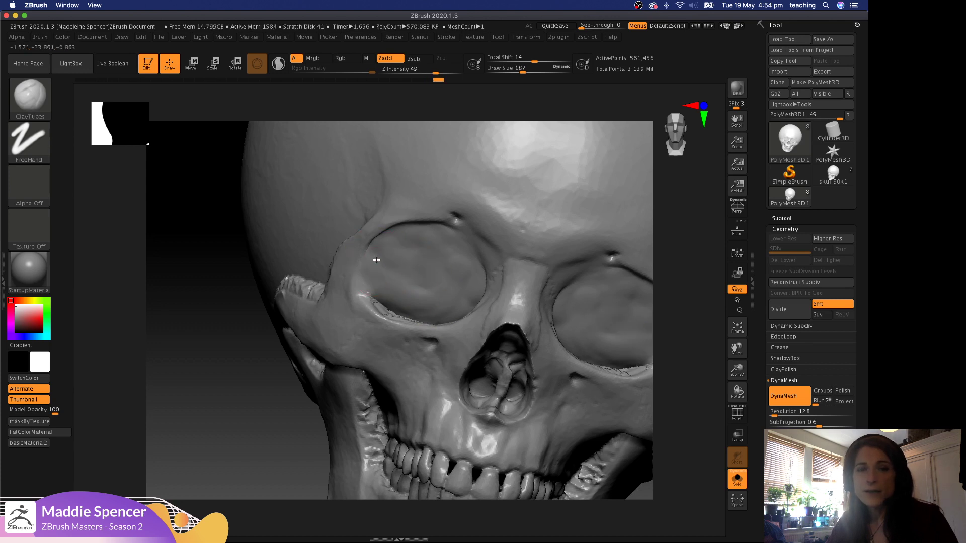
pyautogui.moveTo(398, 250)
pyautogui.mouseDown()
pyautogui.moveTo(434, 241)
pyautogui.moveTo(465, 270)
pyautogui.mouseUp()
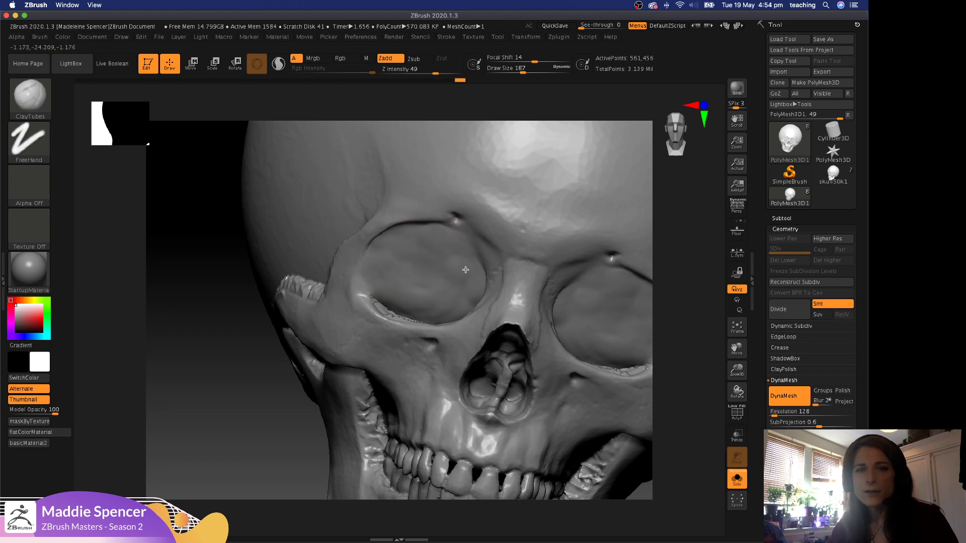
pyautogui.moveTo(419, 248)
pyautogui.mouseDown()
pyautogui.moveTo(464, 301)
pyautogui.moveTo(417, 298)
pyautogui.mouseUp()
# Build up the upper and central areas of the filled eye sockets with ClayTubes, working from above and below.
pyautogui.moveTo(214, 423)
pyautogui.mouseDown()
pyautogui.moveTo(218, 440)
pyautogui.moveTo(247, 391)
pyautogui.mouseUp()
pyautogui.moveTo(429, 279)
pyautogui.mouseDown()
pyautogui.moveTo(440, 281)
pyautogui.moveTo(401, 273)
pyautogui.moveTo(453, 256)
pyautogui.moveTo(434, 297)
pyautogui.moveTo(434, 266)
pyautogui.moveTo(421, 275)
pyautogui.mouseUp()
pyautogui.moveTo(442, 254)
pyautogui.mouseDown()
pyautogui.moveTo(388, 284)
pyautogui.moveTo(421, 278)
pyautogui.moveTo(427, 251)
pyautogui.mouseUp()
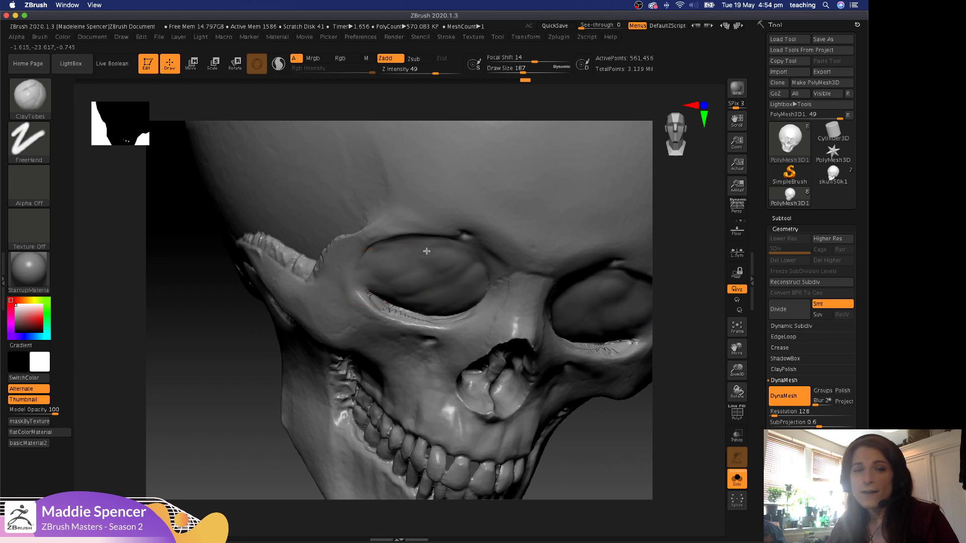
pyautogui.moveTo(243, 380); pyautogui.dragTo(233, 314)
pyautogui.moveTo(462, 240)
pyautogui.mouseDown()
pyautogui.moveTo(406, 280)
pyautogui.moveTo(420, 302)
pyautogui.mouseUp()
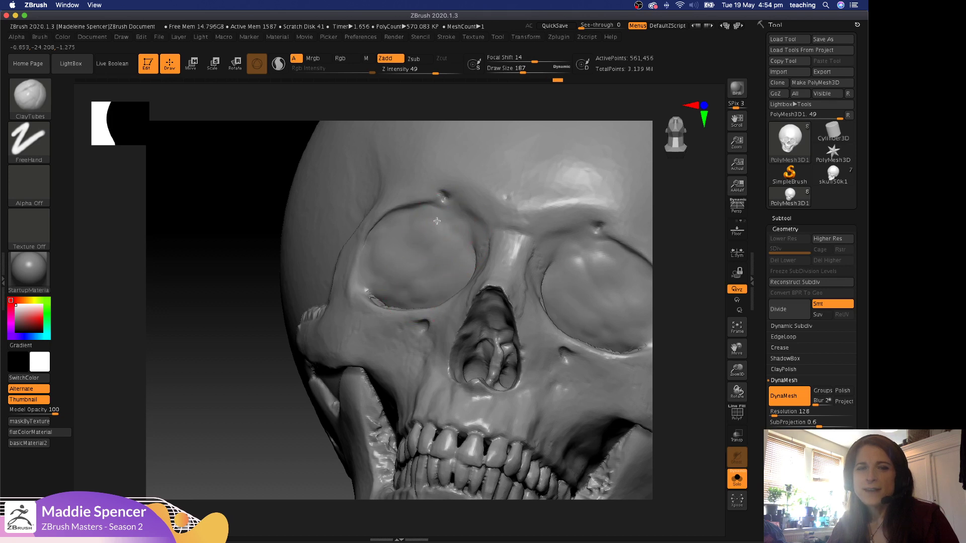
pyautogui.moveTo(437, 221)
pyautogui.mouseDown()
pyautogui.moveTo(440, 236)
pyautogui.moveTo(415, 216)
pyautogui.moveTo(416, 237)
pyautogui.mouseUp()
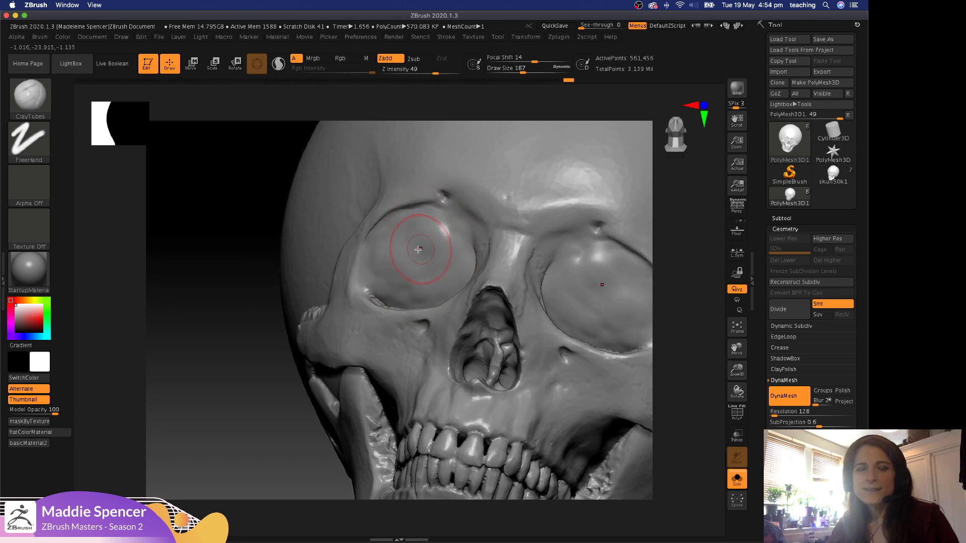
pyautogui.moveTo(218, 358)
pyautogui.mouseDown()
pyautogui.moveTo(213, 371)
pyautogui.moveTo(261, 320)
pyautogui.moveTo(400, 304)
pyautogui.mouseUp()
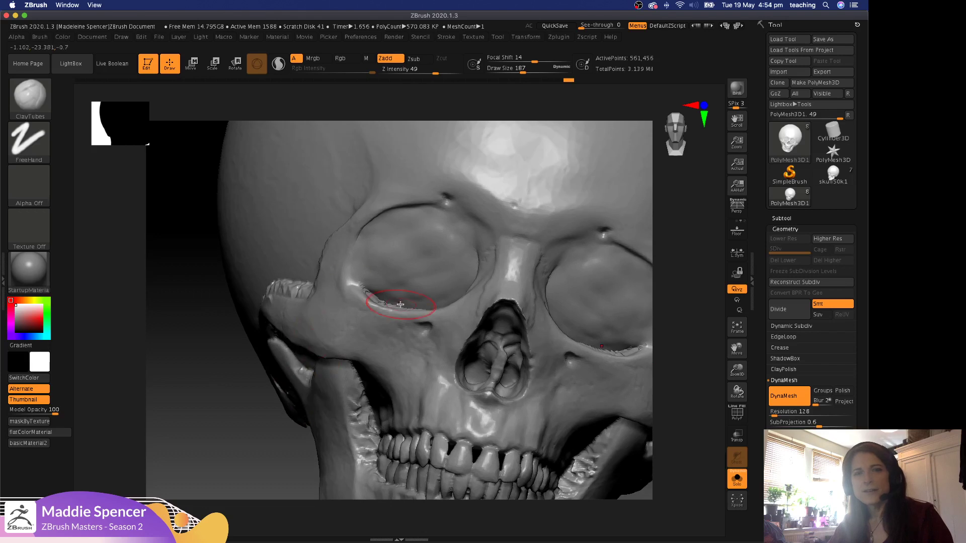
pyautogui.moveTo(253, 440)
pyautogui.mouseDown()
pyautogui.moveTo(246, 426)
pyautogui.moveTo(632, 373)
pyautogui.moveTo(547, 410)
pyautogui.mouseUp()
pyautogui.moveTo(462, 233); pyautogui.dragTo(438, 227)
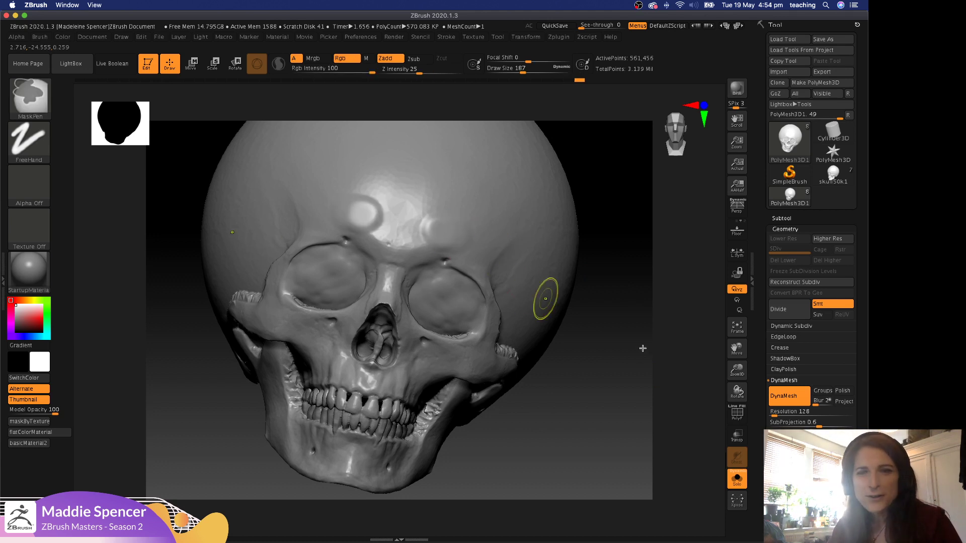
pyautogui.hotkey('ctrl', 'z')
# Round out the socket fills toward their outer corners with ClayTubes and remesh the skull with DynaMesh at resolution 128.
pyautogui.moveTo(644, 304); pyautogui.dragTo(623, 339)
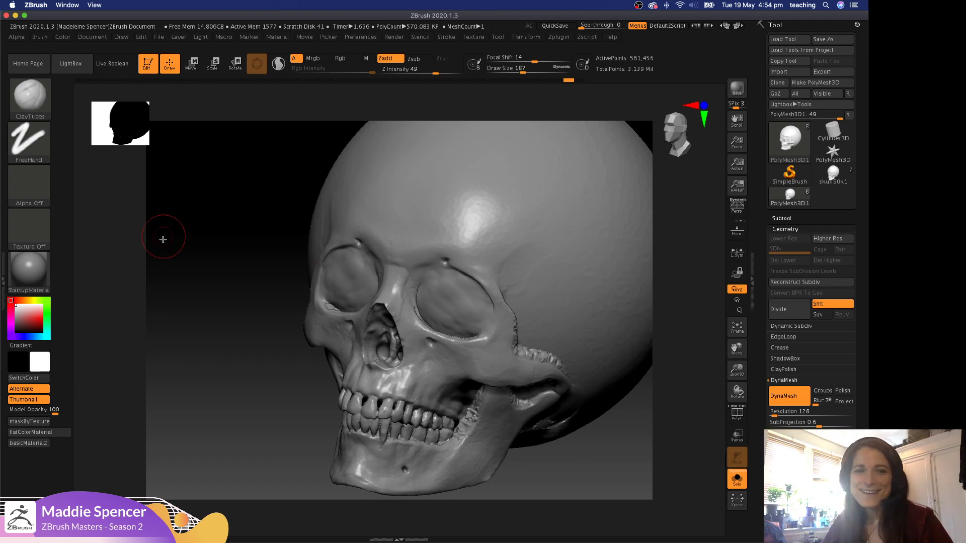
pyautogui.keyDown('alt'); pyautogui.moveTo(161, 239); pyautogui.dragTo(169, 298); pyautogui.keyUp('alt')
pyautogui.moveTo(394, 319)
pyautogui.mouseDown()
pyautogui.moveTo(397, 345)
pyautogui.moveTo(397, 330)
pyautogui.moveTo(447, 374)
pyautogui.moveTo(442, 366)
pyautogui.moveTo(484, 375)
pyautogui.mouseUp()
pyautogui.moveTo(461, 334)
pyautogui.mouseDown()
pyautogui.moveTo(497, 345)
pyautogui.moveTo(462, 327)
pyautogui.mouseUp()
pyautogui.moveTo(409, 297)
pyautogui.mouseDown()
pyautogui.moveTo(410, 354)
pyautogui.moveTo(411, 304)
pyautogui.moveTo(429, 304)
pyautogui.mouseUp()
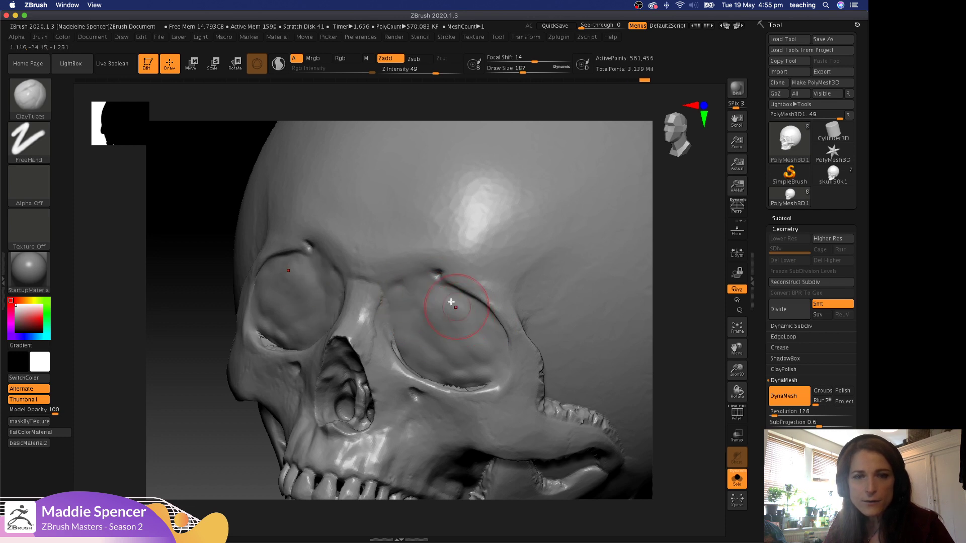
pyautogui.moveTo(499, 359); pyautogui.dragTo(503, 343)
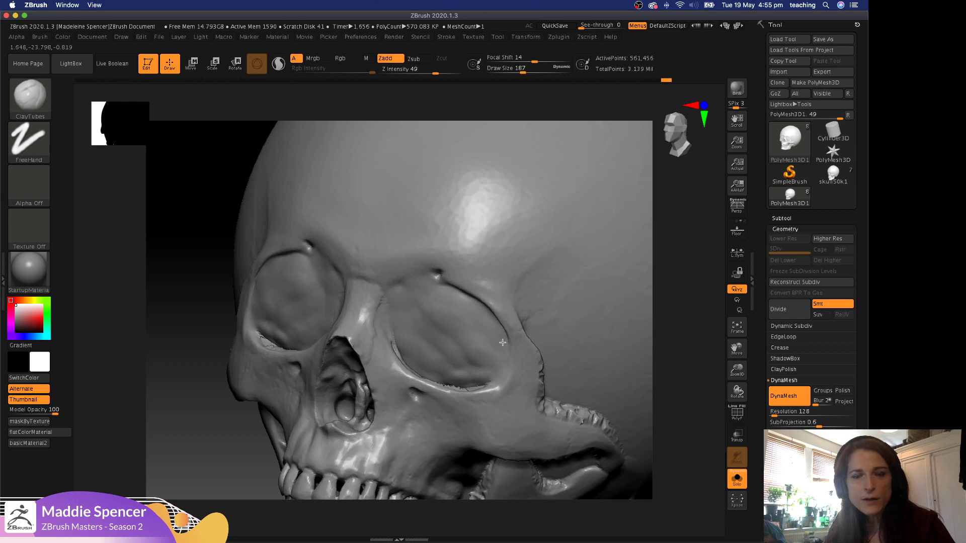
pyautogui.moveTo(192, 297); pyautogui.dragTo(214, 293)
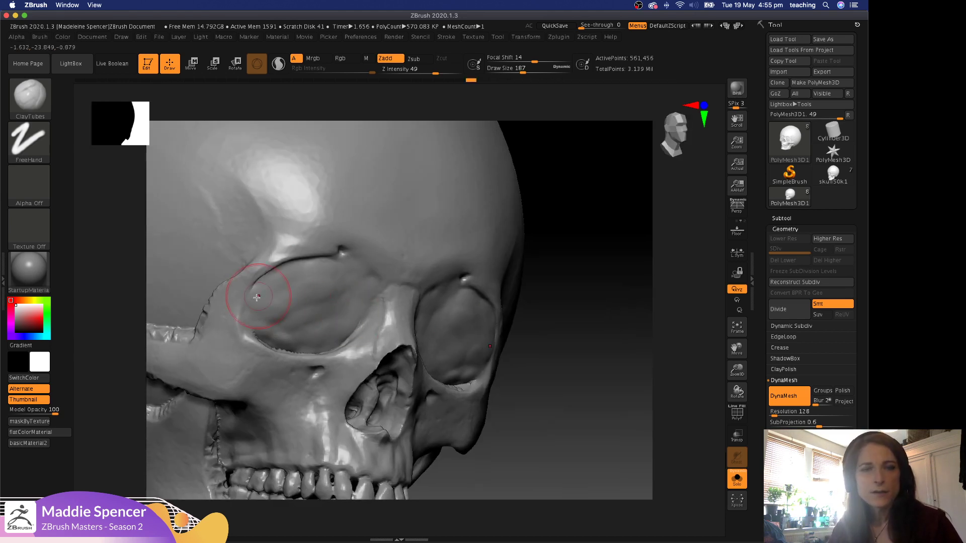
pyautogui.moveTo(575, 243)
pyautogui.keyDown('ctrl'); pyautogui.mouseDown()
pyautogui.moveTo(584, 299)
pyautogui.moveTo(613, 368)
pyautogui.mouseUp(); pyautogui.keyUp('ctrl')
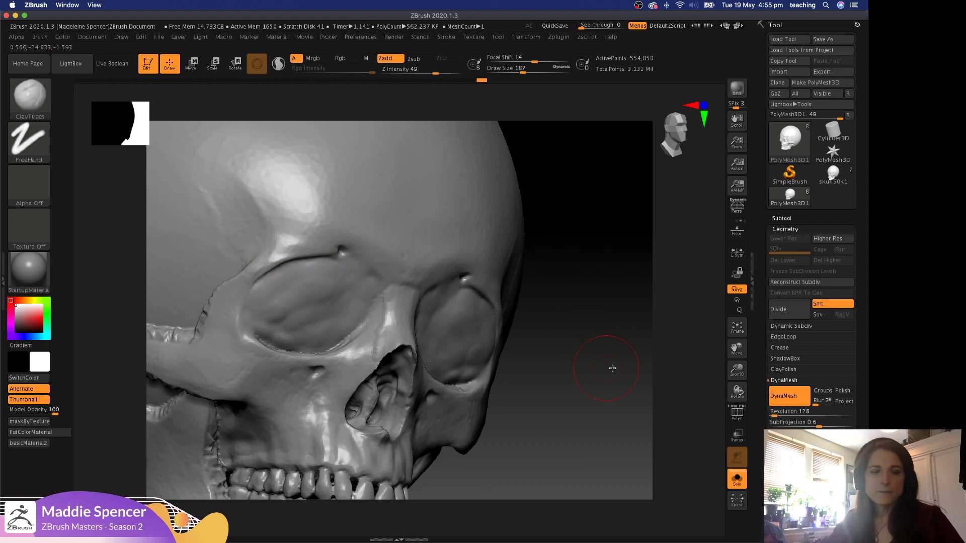
# Smooth the jagged bone edges along the outer eye socket rim, cheekbone and upper jaw joint.
pyautogui.keyDown('alt'); pyautogui.moveTo(595, 350); pyautogui.dragTo(714, 351); pyautogui.keyUp('alt')
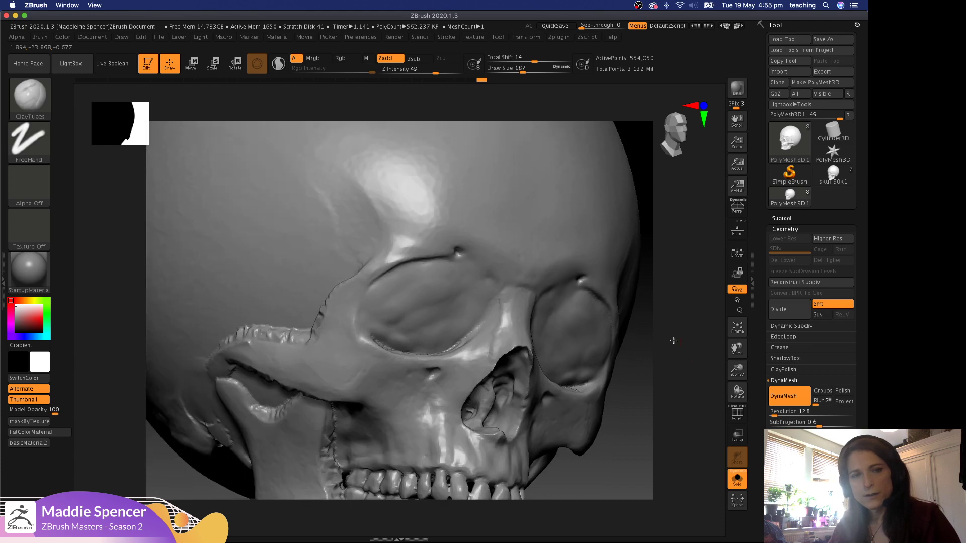
pyautogui.keyDown('shift'); pyautogui.moveTo(289, 320); pyautogui.dragTo(295, 324); pyautogui.keyUp('shift')
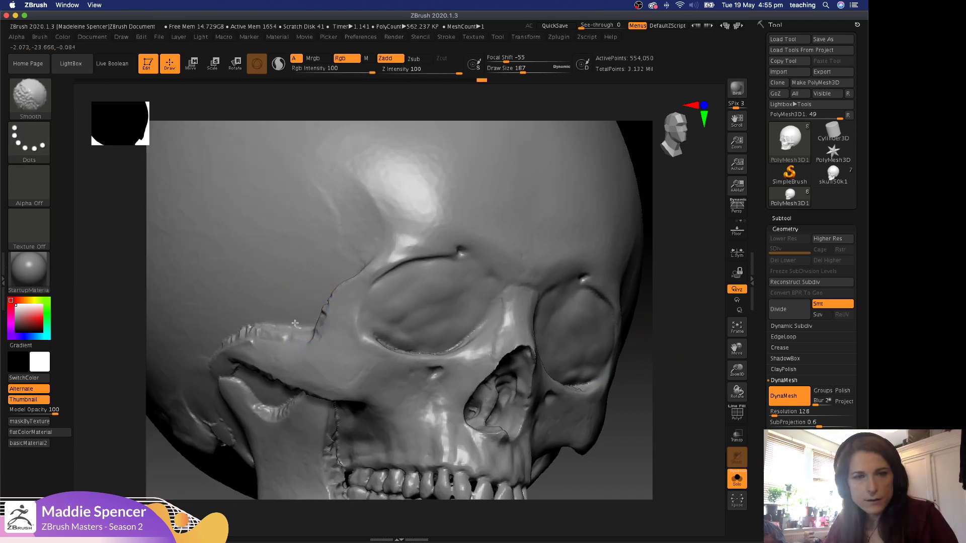
pyautogui.keyDown('shift'); pyautogui.moveTo(335, 300); pyautogui.dragTo(345, 290); pyautogui.keyUp('shift')
pyautogui.keyDown('shift'); pyautogui.moveTo(272, 391); pyautogui.dragTo(293, 403); pyautogui.keyUp('shift')
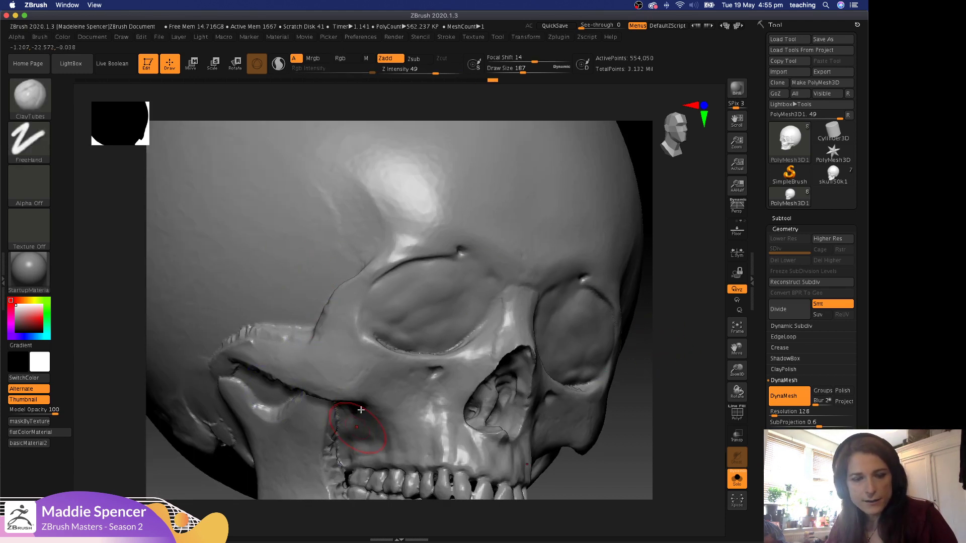
pyautogui.keyDown('alt'); pyautogui.moveTo(360, 409); pyautogui.dragTo(354, 396); pyautogui.keyUp('alt')
pyautogui.keyDown('alt'); pyautogui.moveTo(402, 288); pyautogui.dragTo(389, 327); pyautogui.keyUp('alt')
pyautogui.keyDown('shift'); pyautogui.moveTo(378, 397); pyautogui.dragTo(374, 388); pyautogui.keyUp('shift')
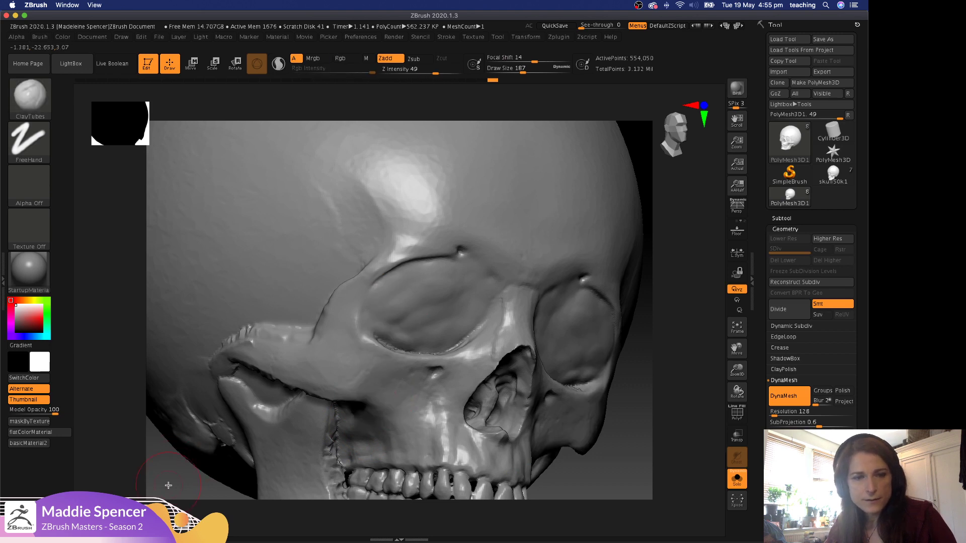
# Smooth the rough inner edge of the lower jaw's vertical branch beside the back teeth.
pyautogui.keyDown('alt'); pyautogui.moveTo(170, 485); pyautogui.dragTo(252, 290); pyautogui.keyUp('alt')
pyautogui.moveTo(227, 411); pyautogui.dragTo(174, 410)
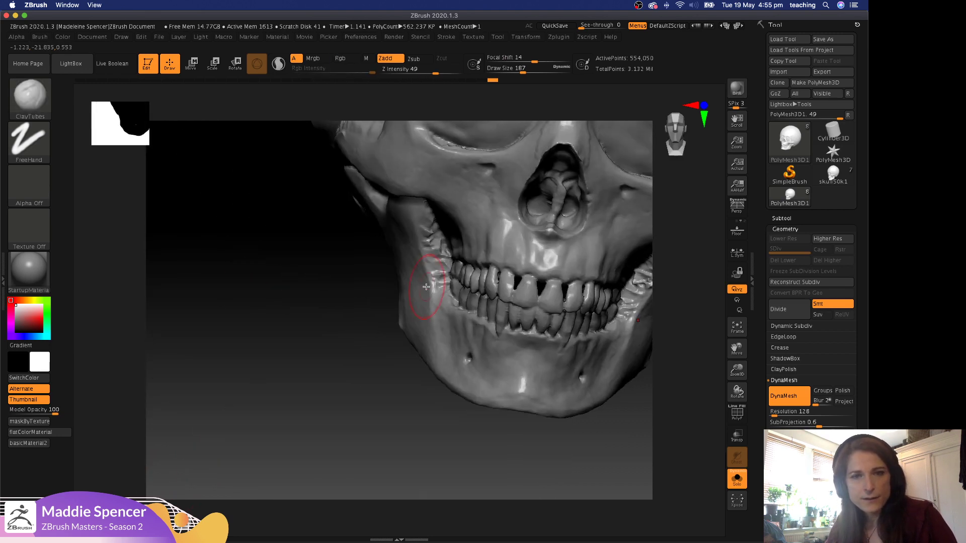
pyautogui.keyDown('shift'); pyautogui.moveTo(447, 259); pyautogui.dragTo(442, 240); pyautogui.keyUp('shift')
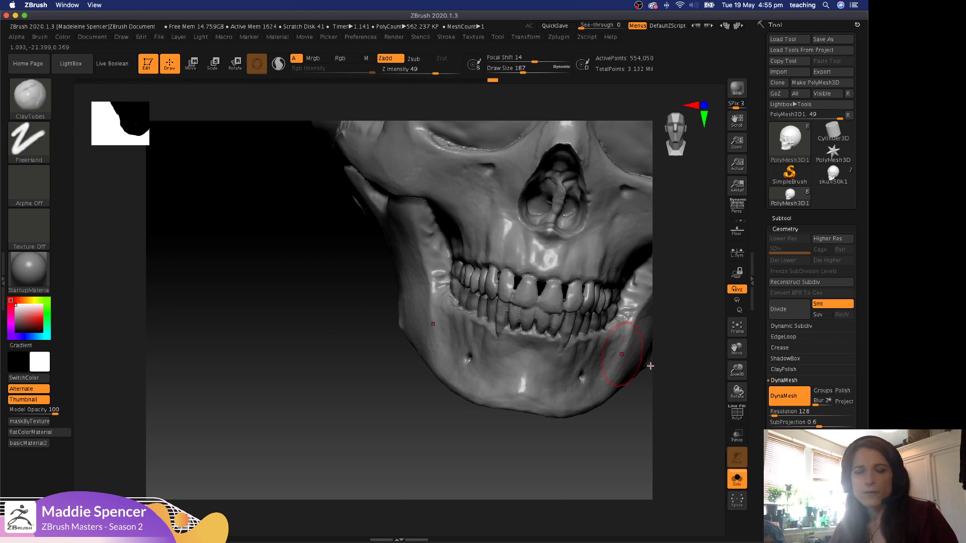
# Add ClayTubes strokes to the eye socket fills and their upper rims from a front view of the whole skull.
pyautogui.moveTo(685, 326)
pyautogui.mouseDown()
pyautogui.moveTo(685, 312)
pyautogui.moveTo(639, 313)
pyautogui.moveTo(539, 341)
pyautogui.moveTo(626, 312)
pyautogui.moveTo(590, 373)
pyautogui.mouseUp()
pyautogui.keyDown('alt'); pyautogui.moveTo(656, 274); pyautogui.dragTo(675, 292); pyautogui.keyUp('alt')
pyautogui.keyDown('alt'); pyautogui.moveTo(675, 292); pyautogui.dragTo(537, 348); pyautogui.keyUp('alt')
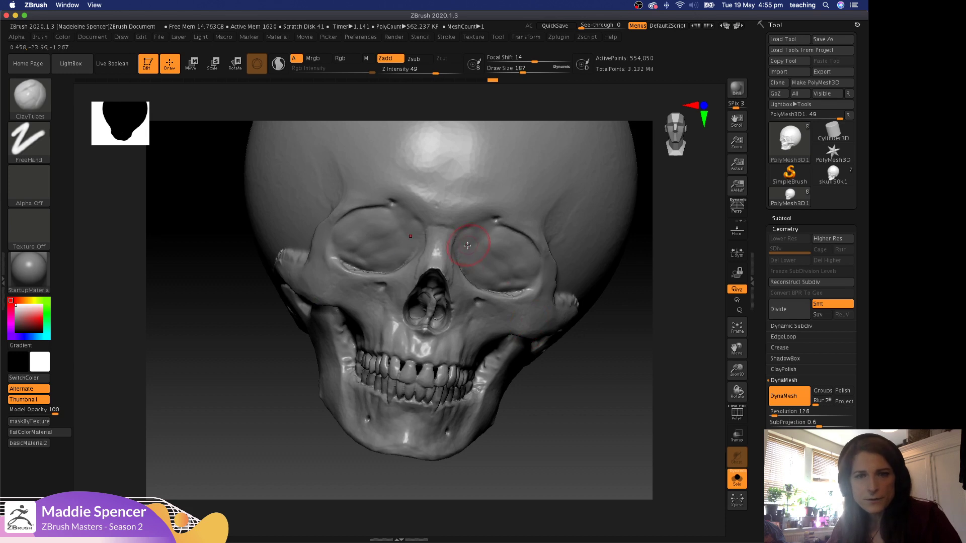
pyautogui.moveTo(475, 253)
pyautogui.mouseDown()
pyautogui.moveTo(504, 290)
pyautogui.moveTo(523, 280)
pyautogui.moveTo(501, 278)
pyautogui.moveTo(515, 268)
pyautogui.mouseUp()
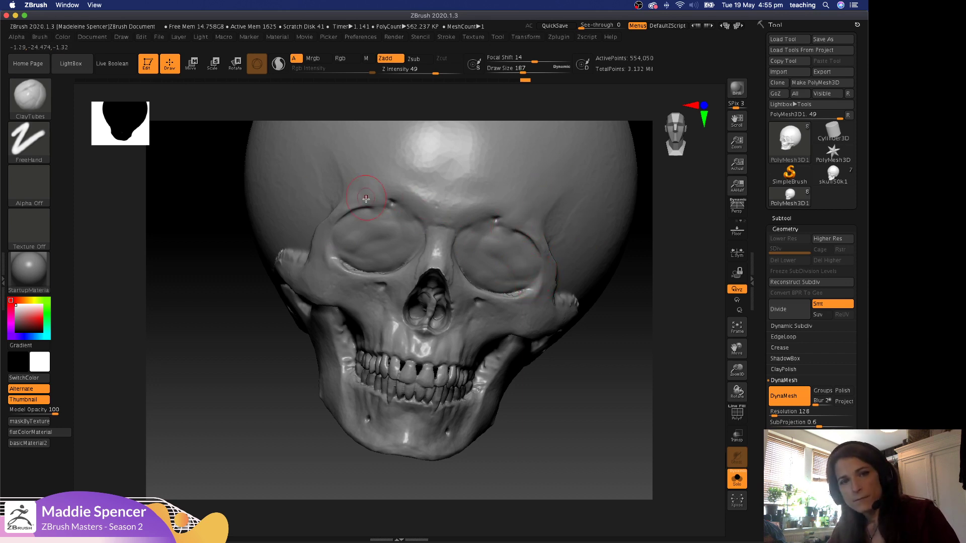
pyautogui.moveTo(341, 200); pyautogui.dragTo(361, 209)
pyautogui.moveTo(489, 237)
pyautogui.mouseDown()
pyautogui.moveTo(515, 245)
pyautogui.moveTo(541, 229)
pyautogui.mouseUp()
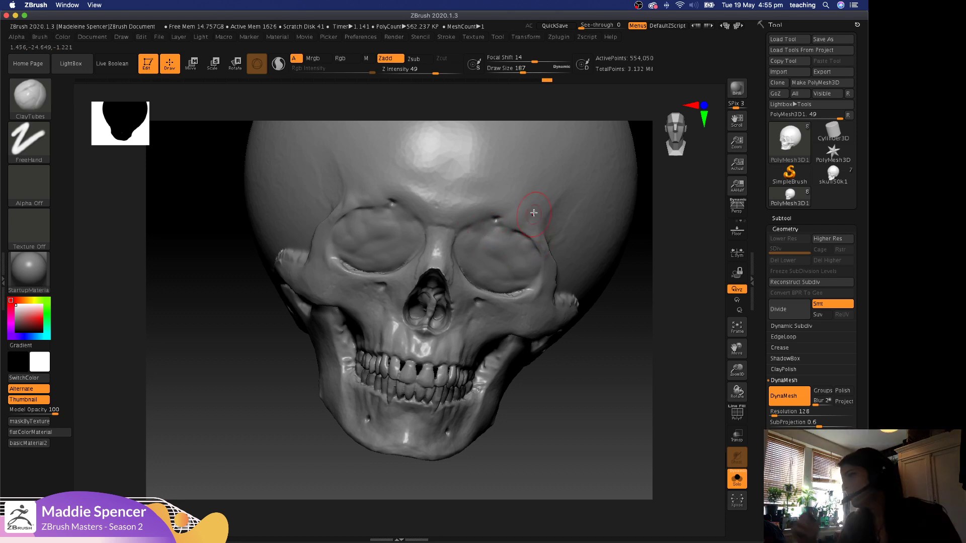
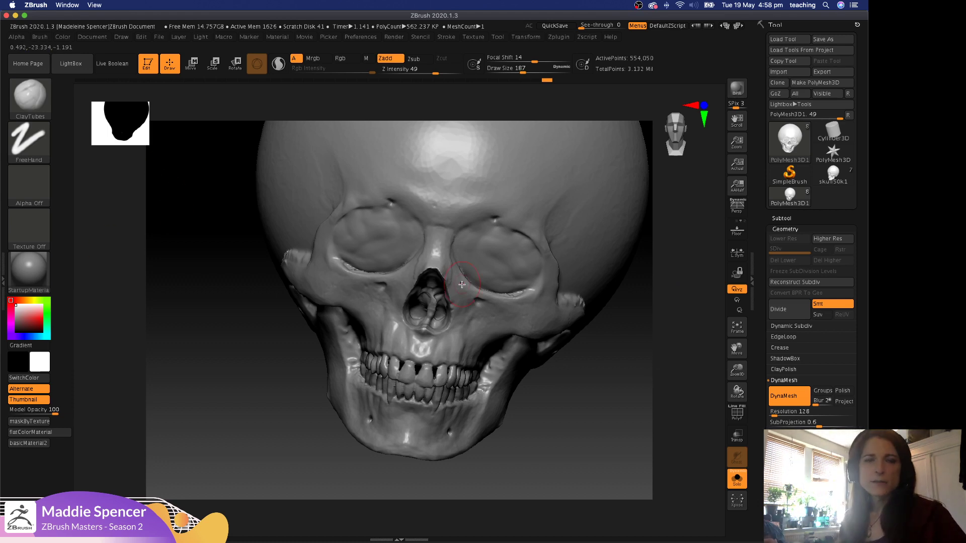
# Carve a jagged seam across each filled eye socket with DamStandard at draw size 83, working without symmetry.
pyautogui.press('b')
pyautogui.press('d')
pyautogui.press('s')
pyautogui.moveTo(216, 317)
pyautogui.mouseDown()
pyautogui.moveTo(260, 300)
pyautogui.moveTo(254, 355)
pyautogui.moveTo(229, 360)
pyautogui.mouseUp()
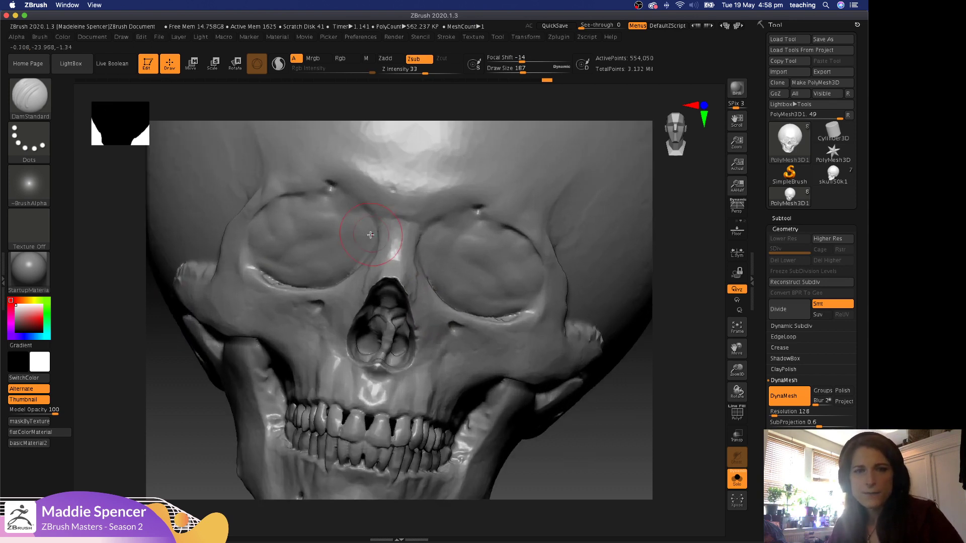
pyautogui.press('space')
pyautogui.moveTo(344, 242); pyautogui.dragTo(333, 242)
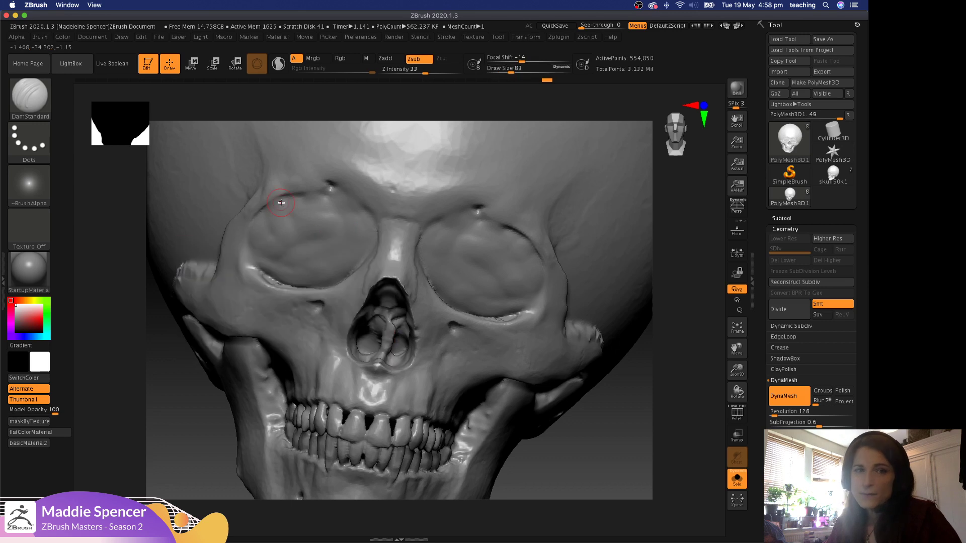
pyautogui.moveTo(266, 224)
pyautogui.mouseDown()
pyautogui.moveTo(305, 244)
pyautogui.moveTo(371, 249)
pyautogui.moveTo(401, 222)
pyautogui.moveTo(423, 232)
pyautogui.moveTo(407, 194)
pyautogui.moveTo(411, 223)
pyautogui.moveTo(440, 254)
pyautogui.mouseUp()
pyautogui.moveTo(427, 241)
pyautogui.mouseDown()
pyautogui.moveTo(441, 257)
pyautogui.moveTo(503, 263)
pyautogui.moveTo(520, 278)
pyautogui.moveTo(533, 260)
pyautogui.moveTo(505, 255)
pyautogui.mouseUp()
pyautogui.moveTo(529, 251)
pyautogui.mouseDown()
pyautogui.moveTo(485, 258)
pyautogui.moveTo(491, 270)
pyautogui.moveTo(437, 258)
pyautogui.moveTo(414, 233)
pyautogui.mouseUp()
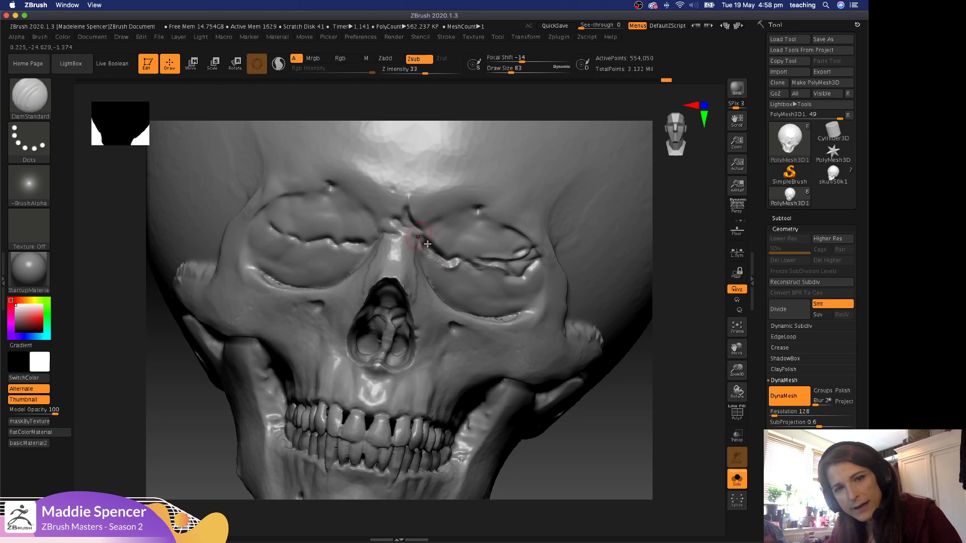
# Dot small stitch holes above and below the seams on both filled eye sockets with DamStandard.
pyautogui.click(450, 242)
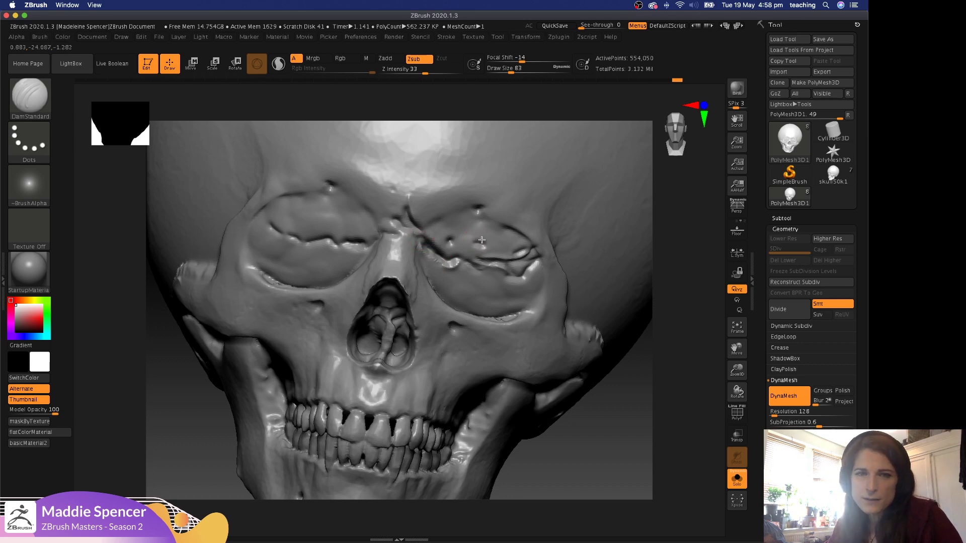
pyautogui.moveTo(447, 280); pyautogui.dragTo(479, 287)
pyautogui.click(497, 288)
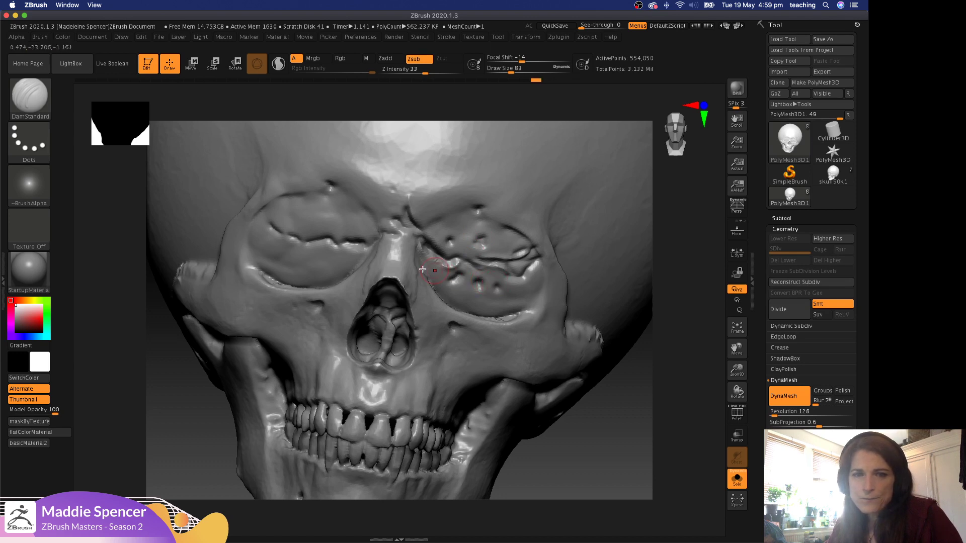
pyautogui.moveTo(296, 254)
pyautogui.mouseDown()
pyautogui.moveTo(288, 261)
pyautogui.moveTo(266, 228)
pyautogui.moveTo(315, 236)
pyautogui.moveTo(319, 213)
pyautogui.mouseUp()
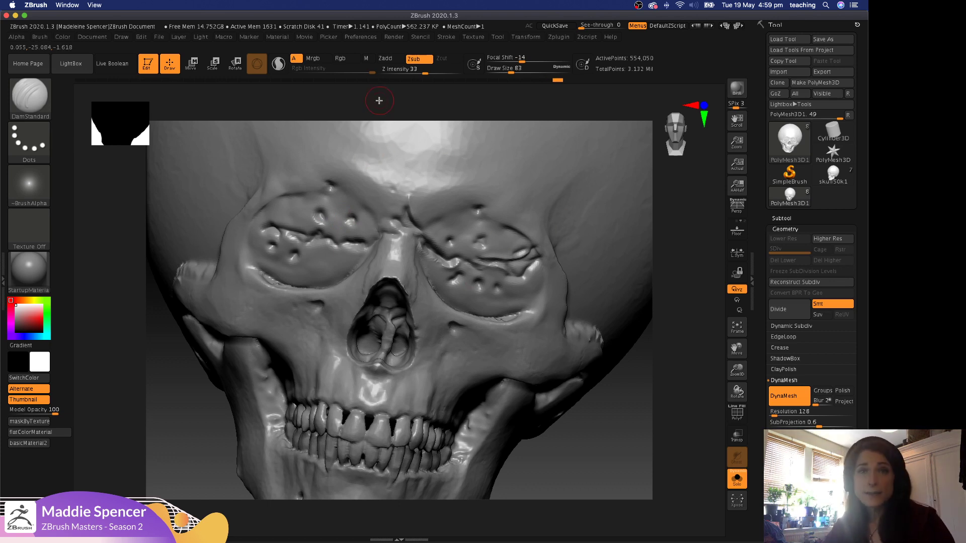
pyautogui.click(442, 38)
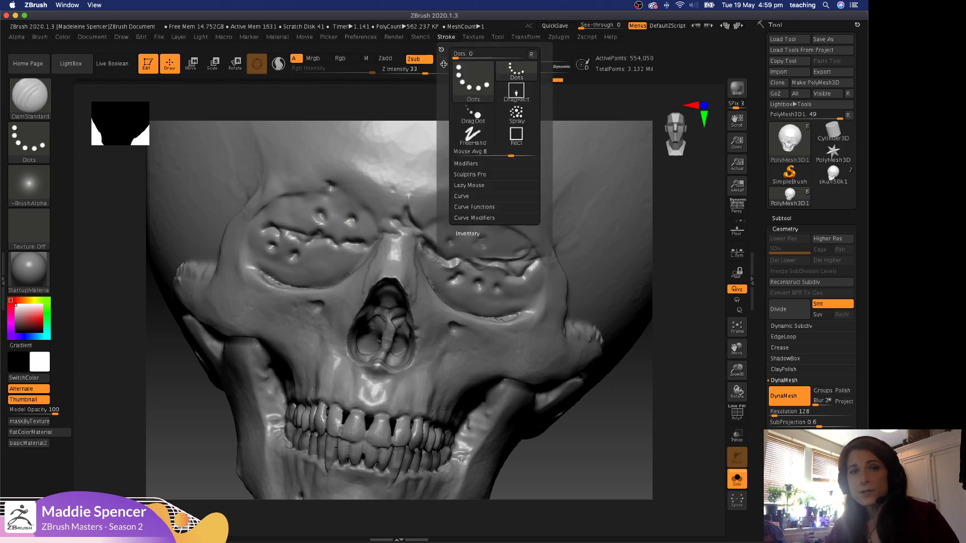
pyautogui.click(467, 165)
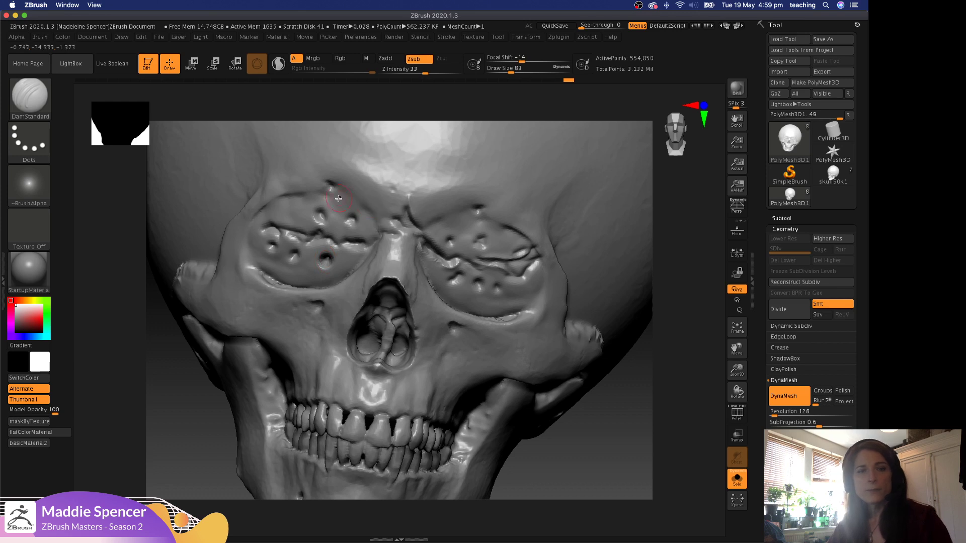
# Carve a branching crease above the seam on the skull's left eye socket fill with DamStandard, reducing the draw size to 54.
pyautogui.moveTo(204, 380)
pyautogui.mouseDown()
pyautogui.moveTo(180, 394)
pyautogui.moveTo(203, 373)
pyautogui.mouseUp()
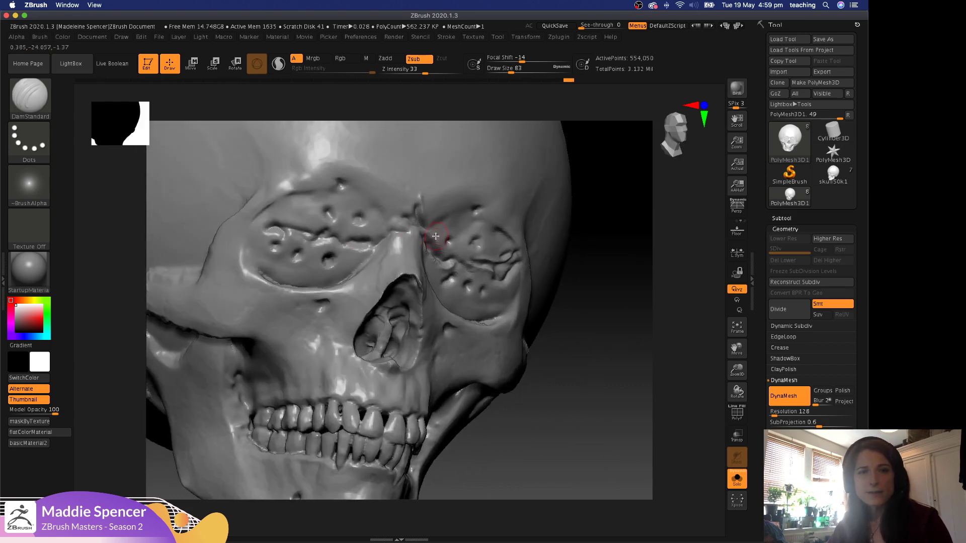
pyautogui.moveTo(456, 246); pyautogui.dragTo(526, 235)
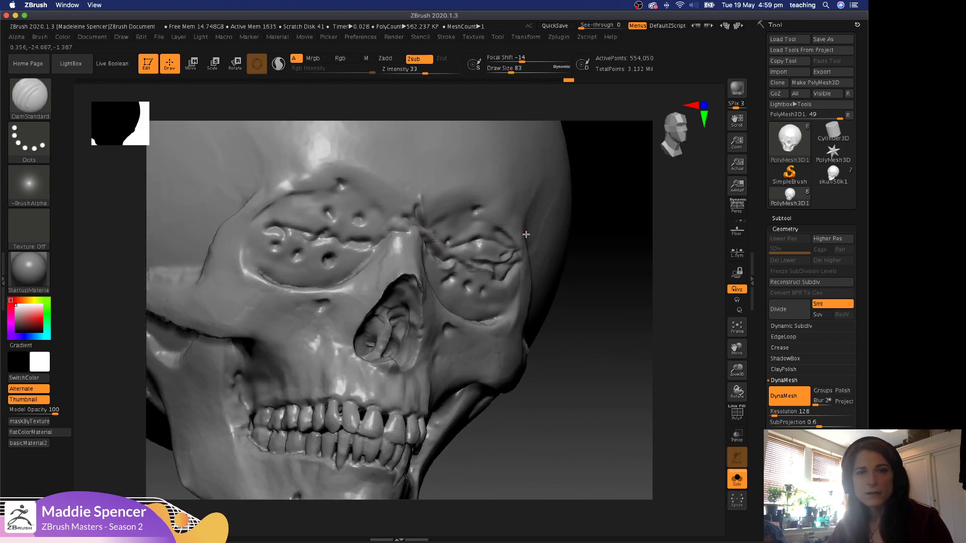
pyautogui.press('space')
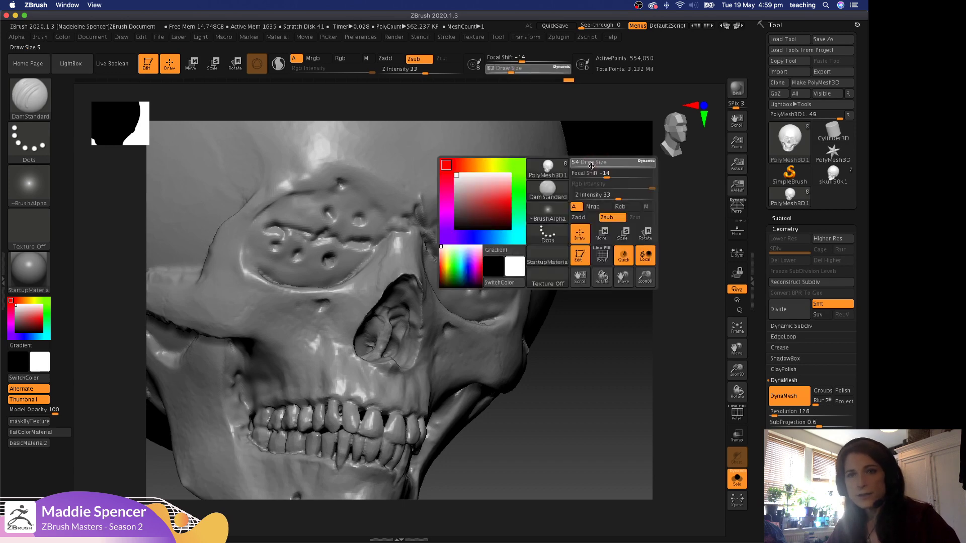
pyautogui.press('super+z')
pyautogui.press('super+z')
pyautogui.press('super+z')
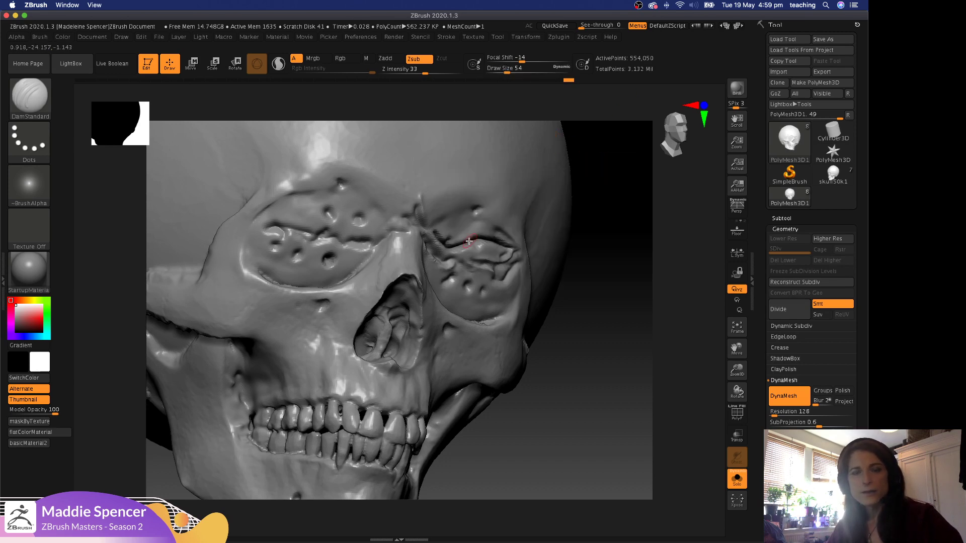
# Set the DamStandard draw size to 90 and dot more stitch holes along the upper rim of the skull's right eye socket.
pyautogui.moveTo(619, 209)
pyautogui.mouseDown()
pyautogui.moveTo(505, 262)
pyautogui.moveTo(524, 243)
pyautogui.mouseUp()
pyautogui.press('space')
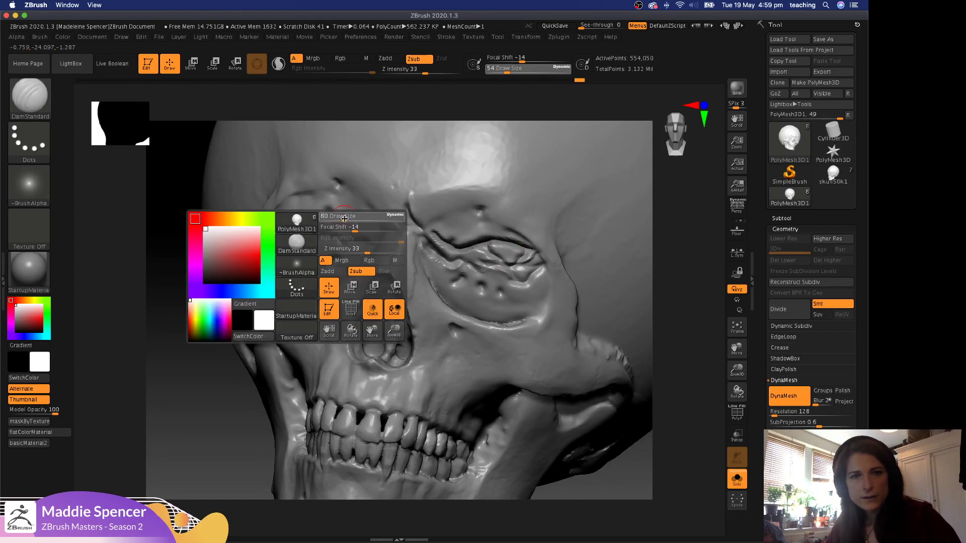
pyautogui.click(327, 214)
pyautogui.moveTo(341, 218); pyautogui.dragTo(318, 190)
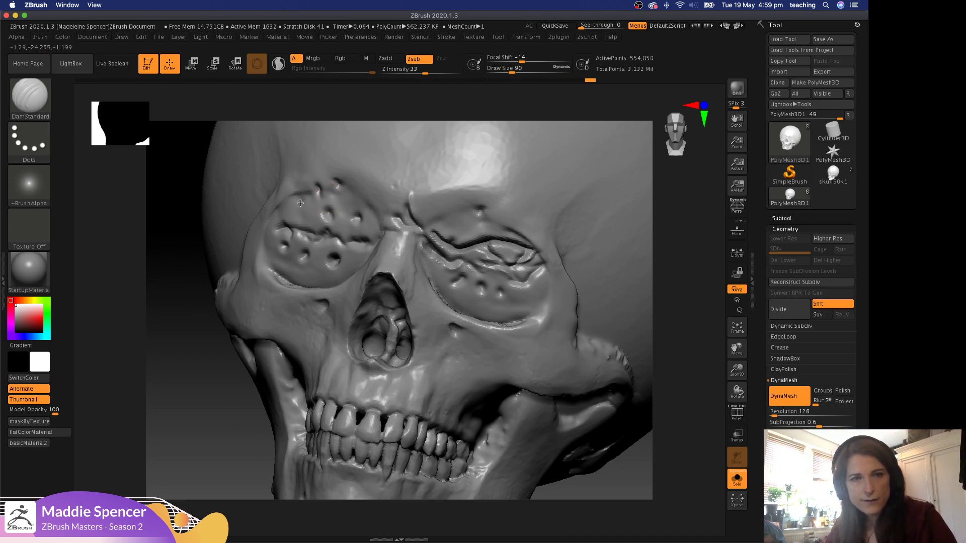
# Build up clay around the upper stitch holes of the skull's right eye socket using ClayTubes with Alpha 01 at draw size 44.
pyautogui.press('b')
pyautogui.press('c')
pyautogui.press('t')
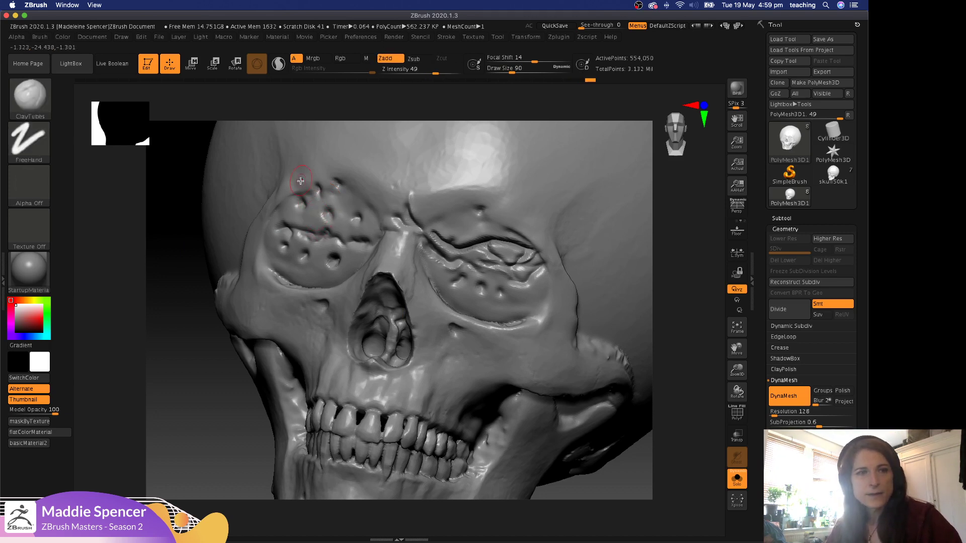
pyautogui.click(28, 185)
pyautogui.click(128, 193)
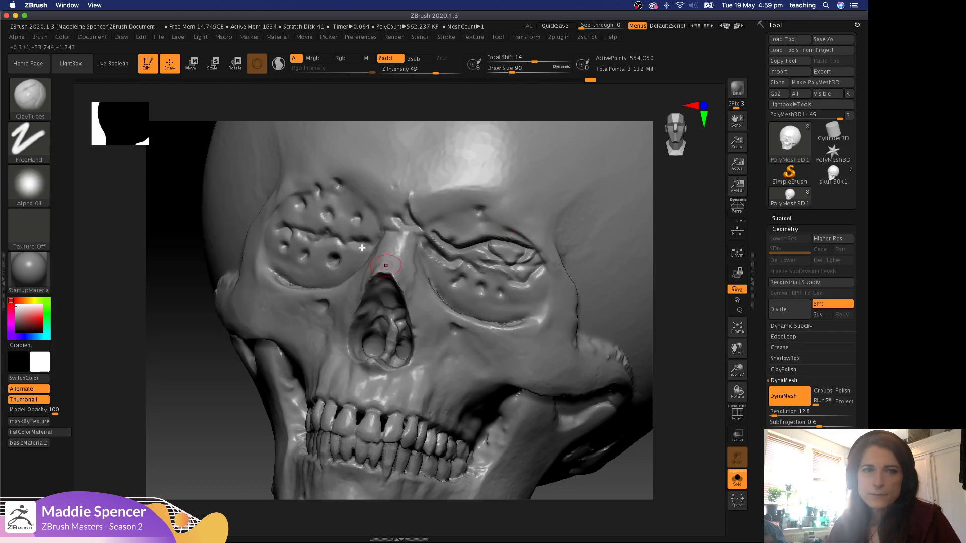
pyautogui.moveTo(227, 344); pyautogui.dragTo(387, 274)
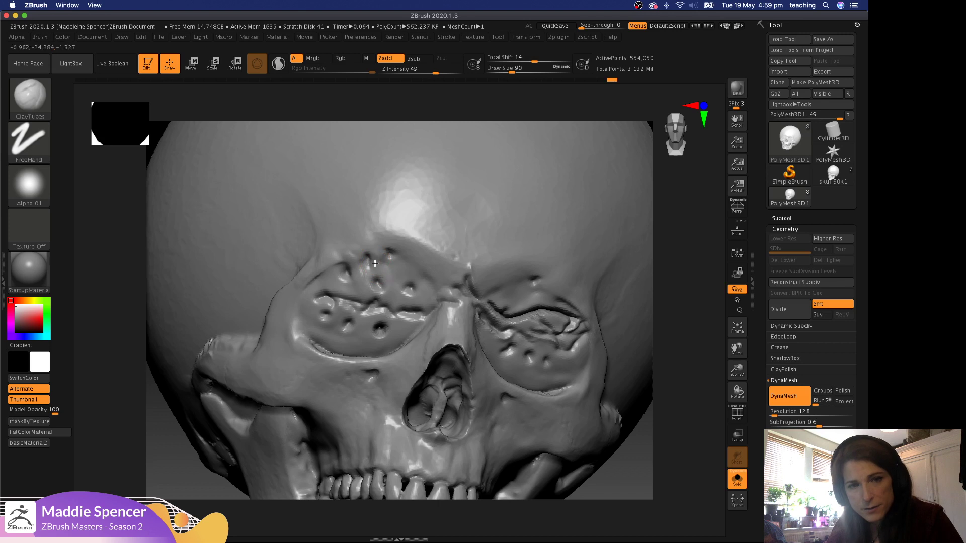
pyautogui.press('space')
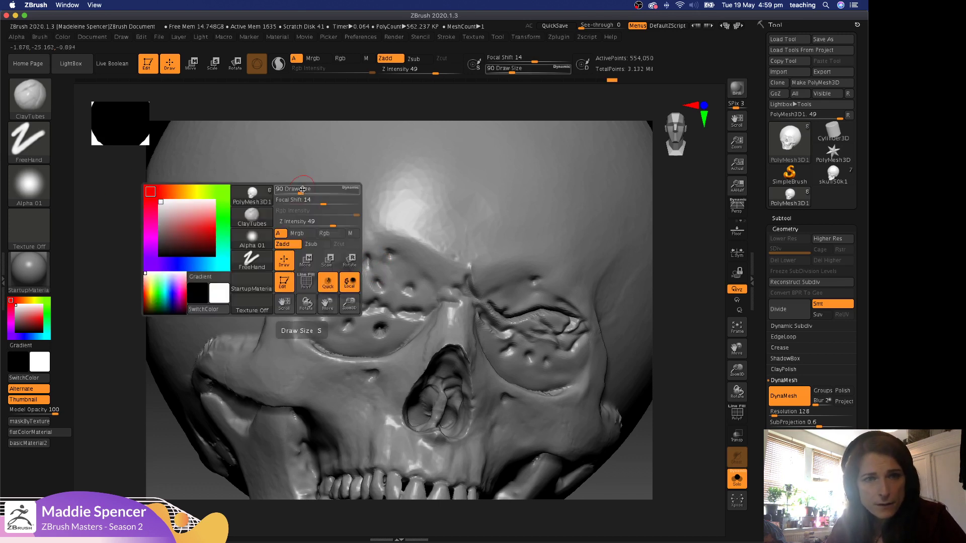
pyautogui.moveTo(300, 188); pyautogui.dragTo(294, 189)
pyautogui.moveTo(373, 271); pyautogui.dragTo(388, 284)
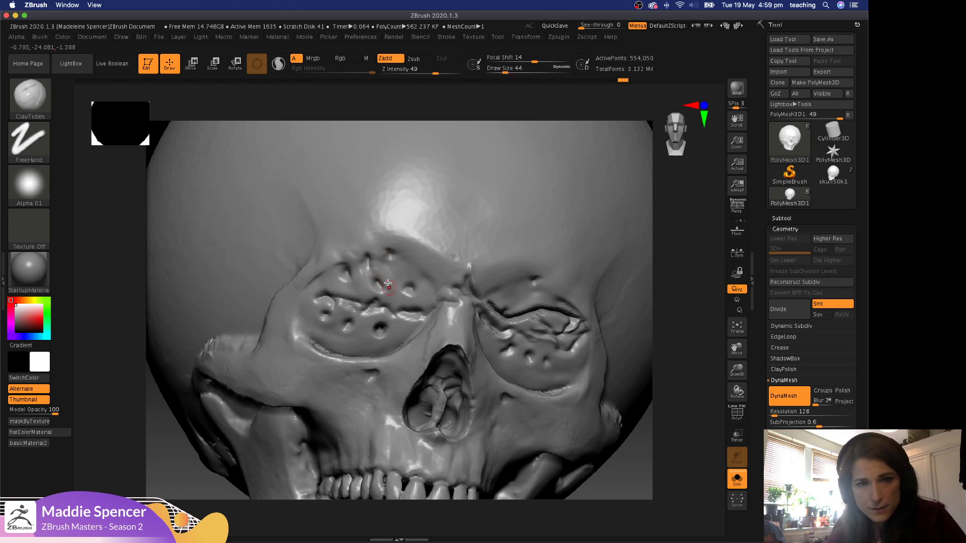
# Raise thin ridges across the upper parts of both eye sockets using the Standard brush with Alpha 01, enlarging the draw size to 77.
pyautogui.press('b')
pyautogui.press('s')
pyautogui.press('t')
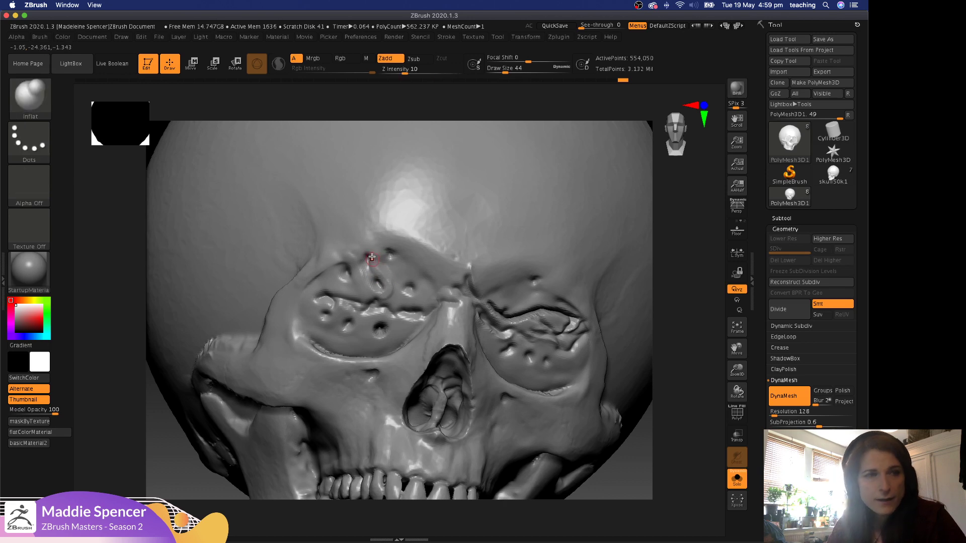
pyautogui.click(35, 185)
pyautogui.click(127, 190)
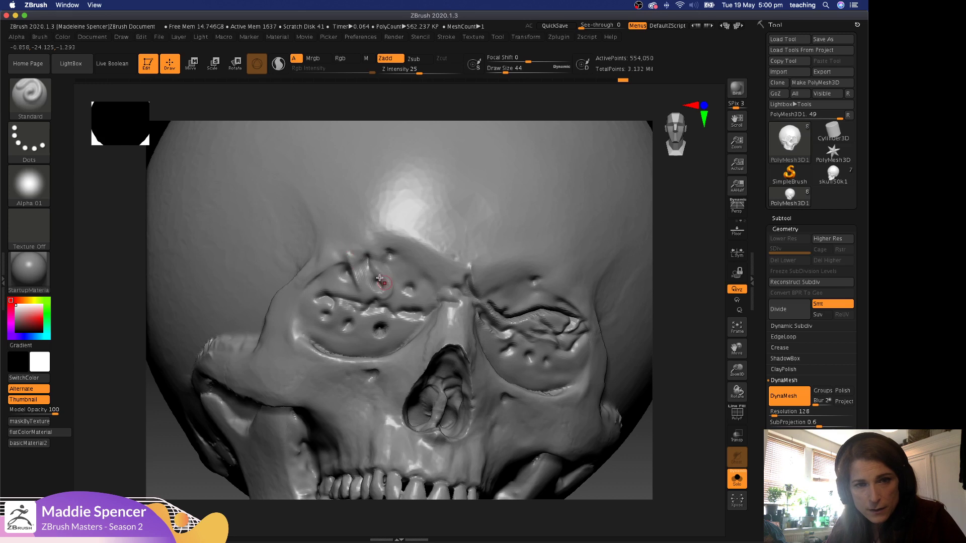
pyautogui.moveTo(379, 277)
pyautogui.mouseDown()
pyautogui.moveTo(392, 290)
pyautogui.moveTo(370, 299)
pyautogui.moveTo(420, 303)
pyautogui.moveTo(401, 296)
pyautogui.mouseUp()
pyautogui.press('space')
pyautogui.moveTo(488, 306)
pyautogui.mouseDown()
pyautogui.moveTo(503, 323)
pyautogui.moveTo(548, 298)
pyautogui.moveTo(533, 284)
pyautogui.moveTo(547, 275)
pyautogui.mouseUp()
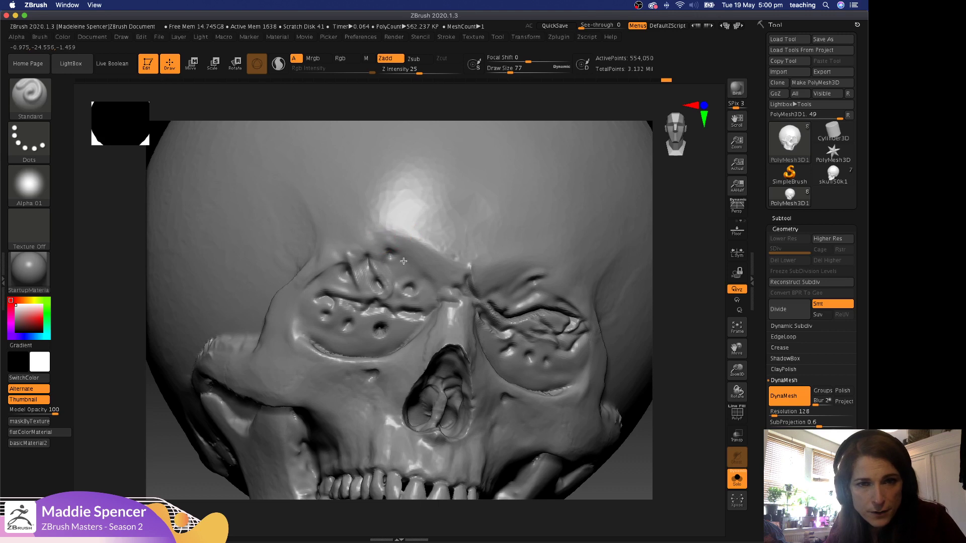
# Deepen the stitch holes in the skull's right eye socket and raise stitch ridges beside the seams of both sockets with the Standard brush.
pyautogui.moveTo(378, 255); pyautogui.dragTo(397, 251)
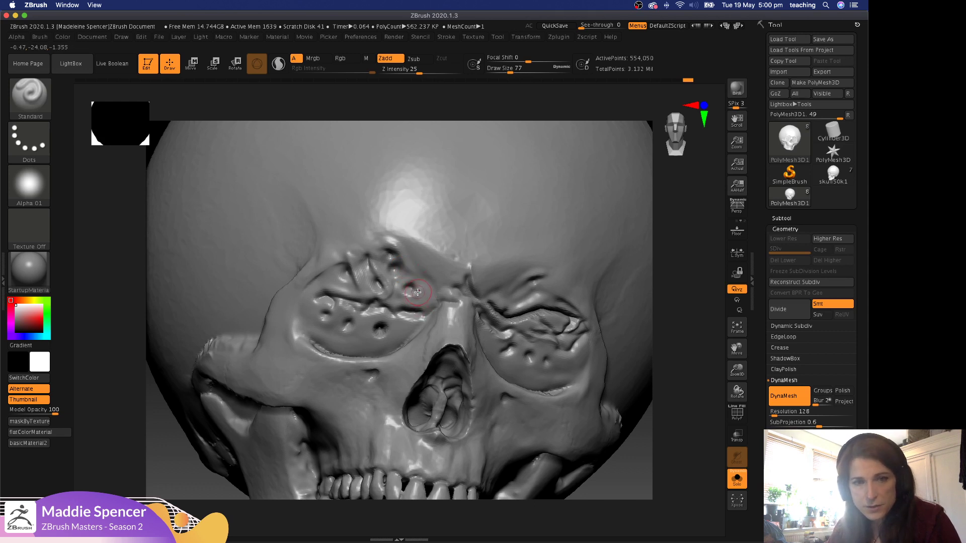
pyautogui.hotkey('ctrl', 'z')
pyautogui.click(418, 287)
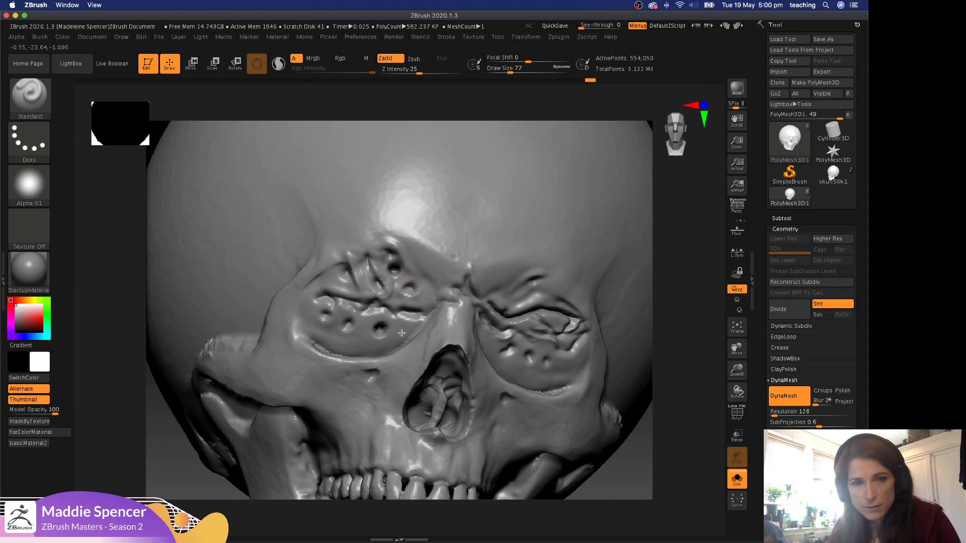
pyautogui.keyDown('alt'); pyautogui.click(403, 330); pyautogui.keyUp('alt')
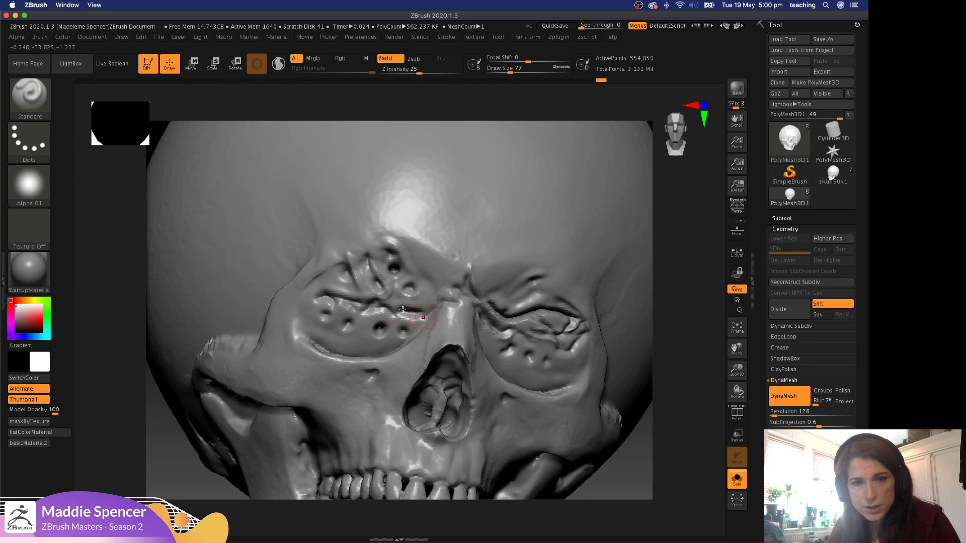
pyautogui.moveTo(363, 323); pyautogui.dragTo(384, 313)
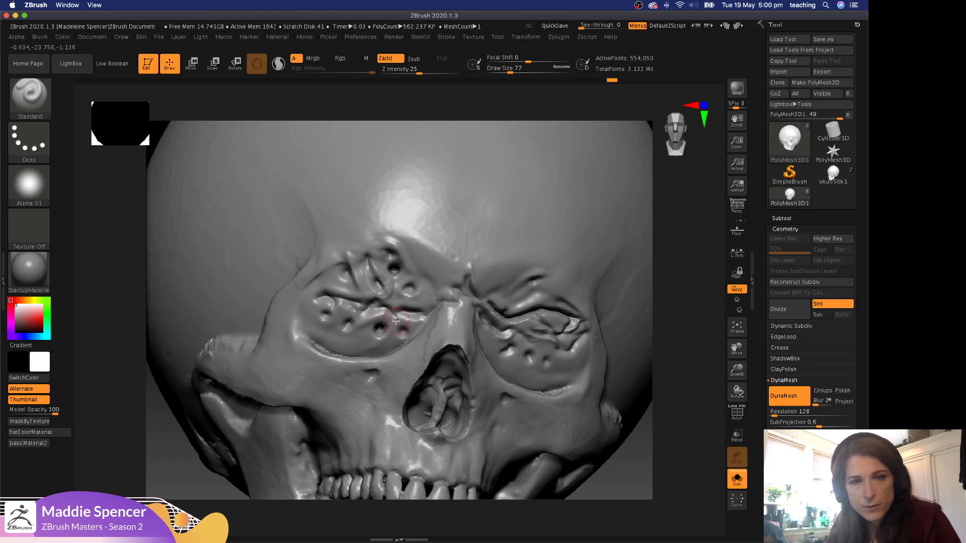
pyautogui.keyDown('alt'); pyautogui.click(380, 329); pyautogui.keyUp('alt')
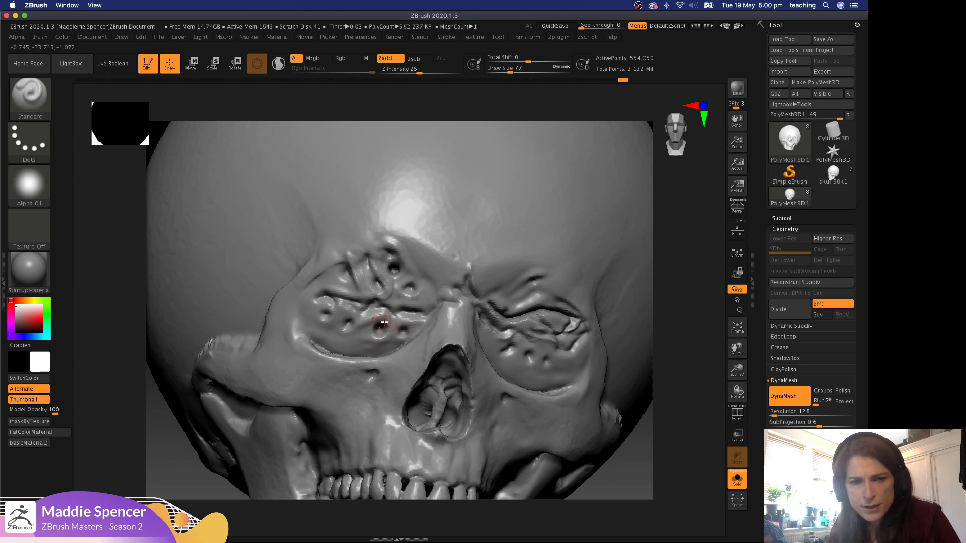
pyautogui.keyDown('alt'); pyautogui.click(347, 325); pyautogui.keyUp('alt')
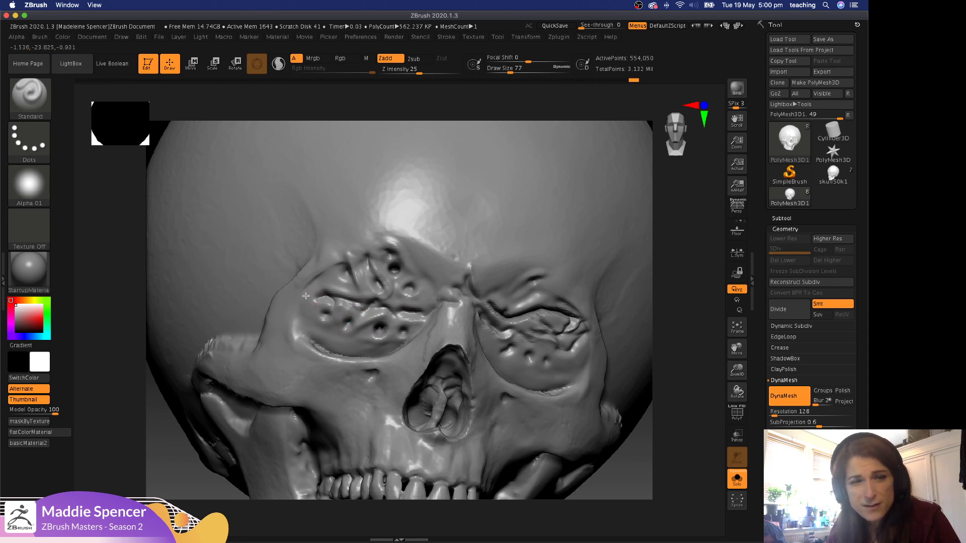
pyautogui.moveTo(313, 295)
pyautogui.mouseDown()
pyautogui.moveTo(347, 297)
pyautogui.moveTo(359, 285)
pyautogui.mouseUp()
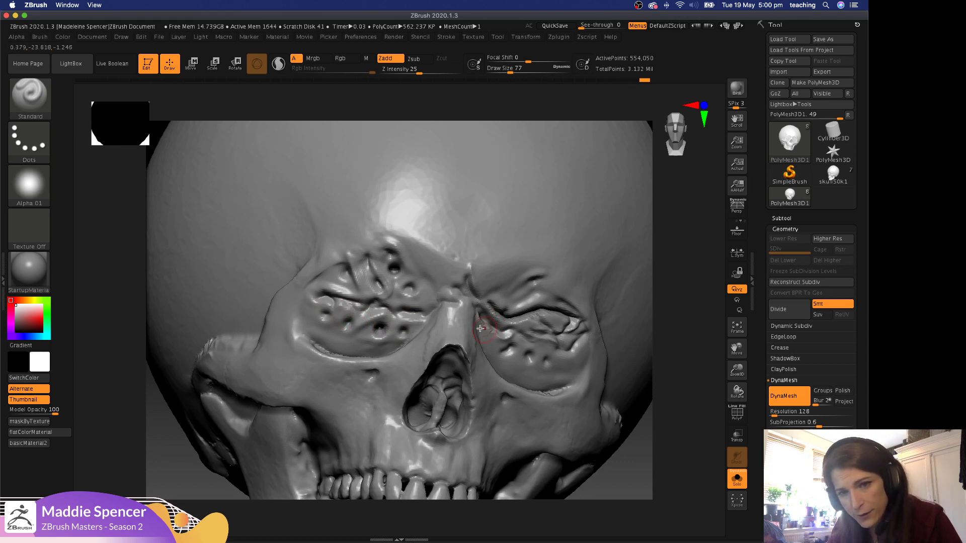
pyautogui.moveTo(480, 329); pyautogui.dragTo(518, 341)
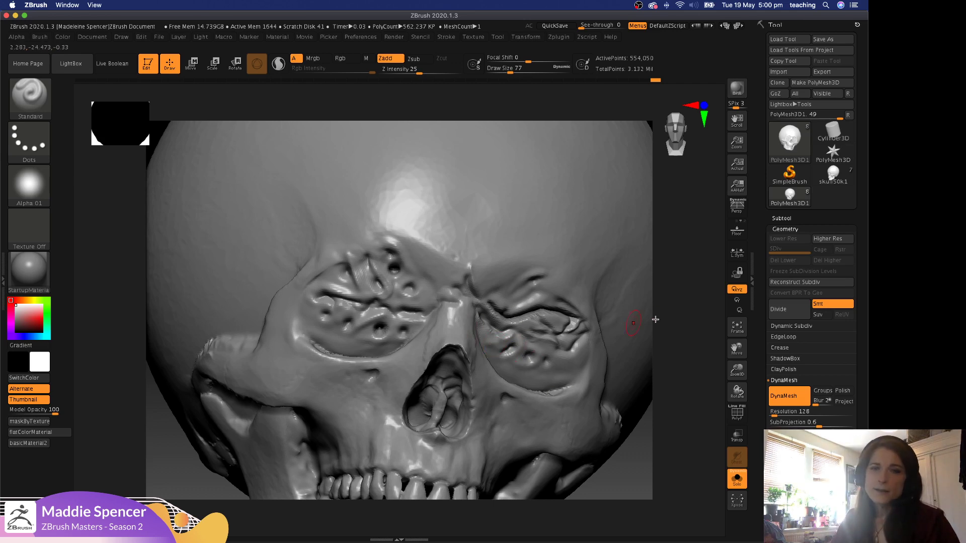
# Carve irregular grooves and pits through the lower half of the skull's left eye socket fill with DamStandard.
pyautogui.moveTo(661, 286)
pyautogui.mouseDown()
pyautogui.moveTo(576, 276)
pyautogui.moveTo(624, 361)
pyautogui.moveTo(612, 352)
pyautogui.mouseUp()
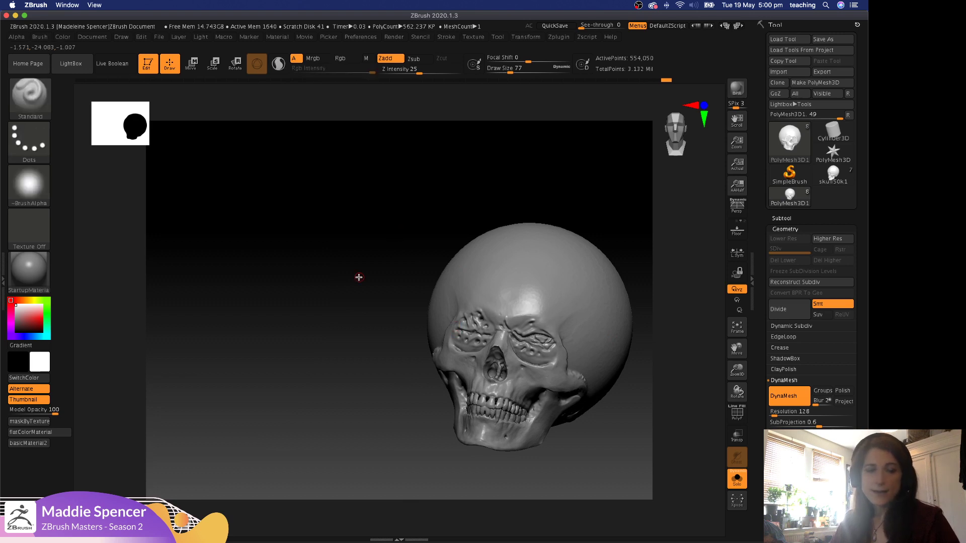
pyautogui.moveTo(359, 276); pyautogui.dragTo(360, 257)
pyautogui.keyDown('alt'); pyautogui.moveTo(363, 305); pyautogui.dragTo(432, 366); pyautogui.keyUp('alt')
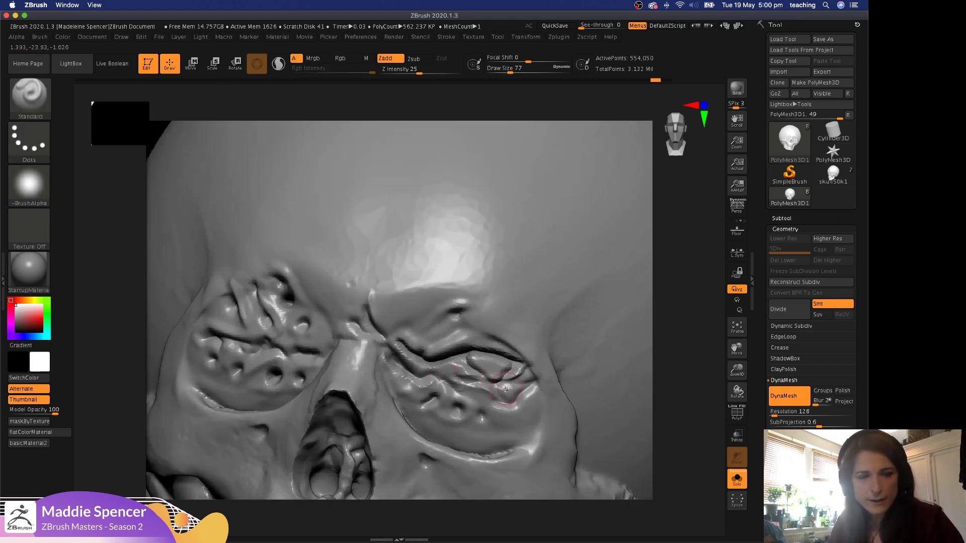
pyautogui.press('b')
pyautogui.press('d')
pyautogui.press('s')
pyautogui.moveTo(484, 434)
pyautogui.mouseDown()
pyautogui.moveTo(487, 443)
pyautogui.moveTo(477, 417)
pyautogui.moveTo(485, 437)
pyautogui.moveTo(515, 427)
pyautogui.mouseUp()
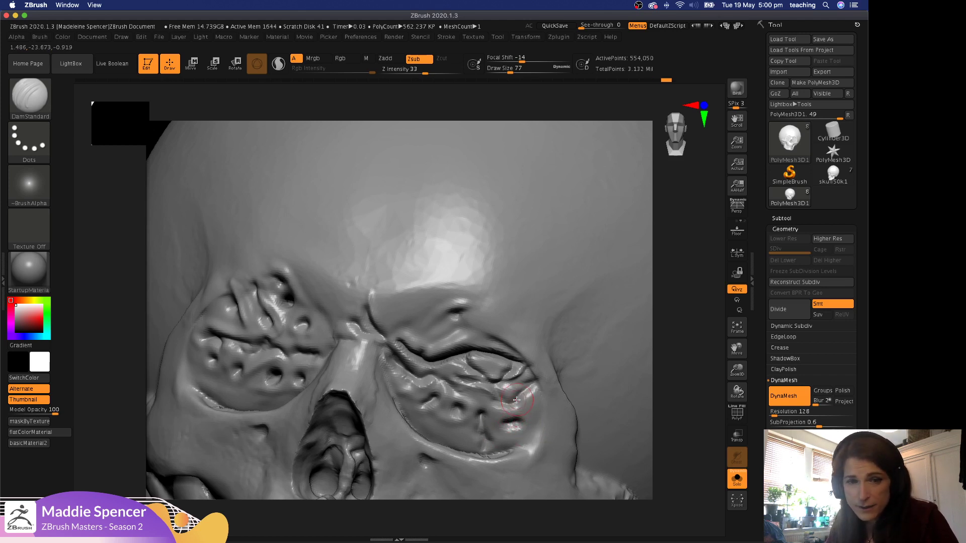
pyautogui.moveTo(532, 386)
pyautogui.mouseDown()
pyautogui.moveTo(514, 401)
pyautogui.moveTo(461, 386)
pyautogui.moveTo(489, 403)
pyautogui.moveTo(399, 366)
pyautogui.moveTo(402, 402)
pyautogui.moveTo(427, 424)
pyautogui.moveTo(448, 433)
pyautogui.moveTo(475, 426)
pyautogui.moveTo(496, 405)
pyautogui.moveTo(473, 415)
pyautogui.mouseUp()
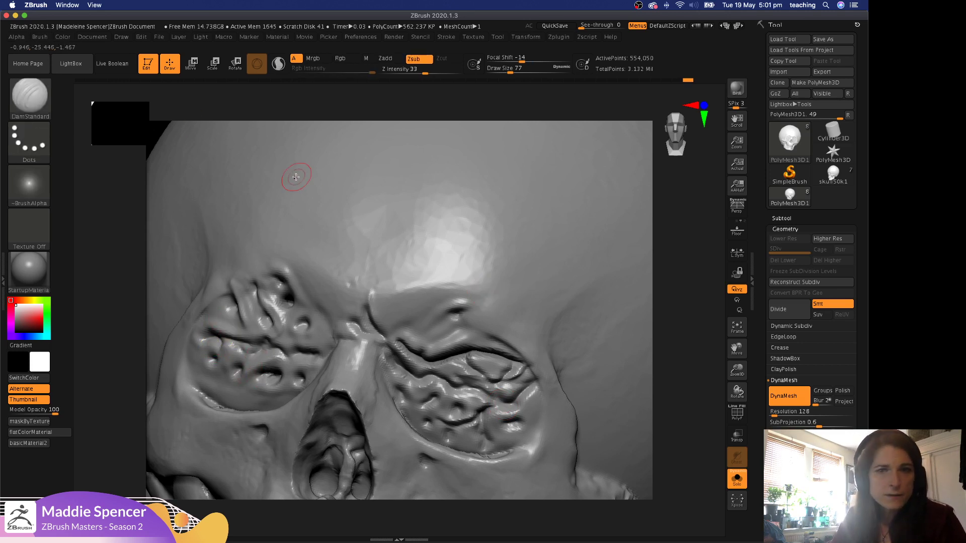
# Cut between the upper folds of the skull's right eye socket with DamStandard and raise ridges over its upper rim with the Standard brush.
pyautogui.moveTo(705, 317)
pyautogui.mouseDown()
pyautogui.moveTo(572, 405)
pyautogui.moveTo(608, 387)
pyautogui.moveTo(384, 297)
pyautogui.moveTo(340, 316)
pyautogui.moveTo(367, 325)
pyautogui.moveTo(352, 326)
pyautogui.moveTo(396, 294)
pyautogui.moveTo(355, 298)
pyautogui.moveTo(408, 296)
pyautogui.mouseUp()
pyautogui.moveTo(385, 260); pyautogui.dragTo(387, 271)
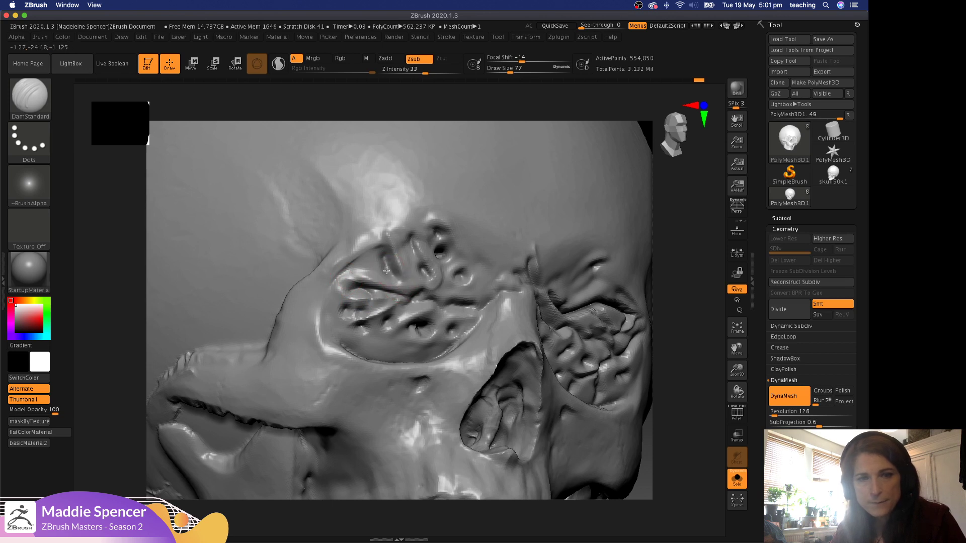
pyautogui.press('b')
pyautogui.press('s')
pyautogui.press('t')
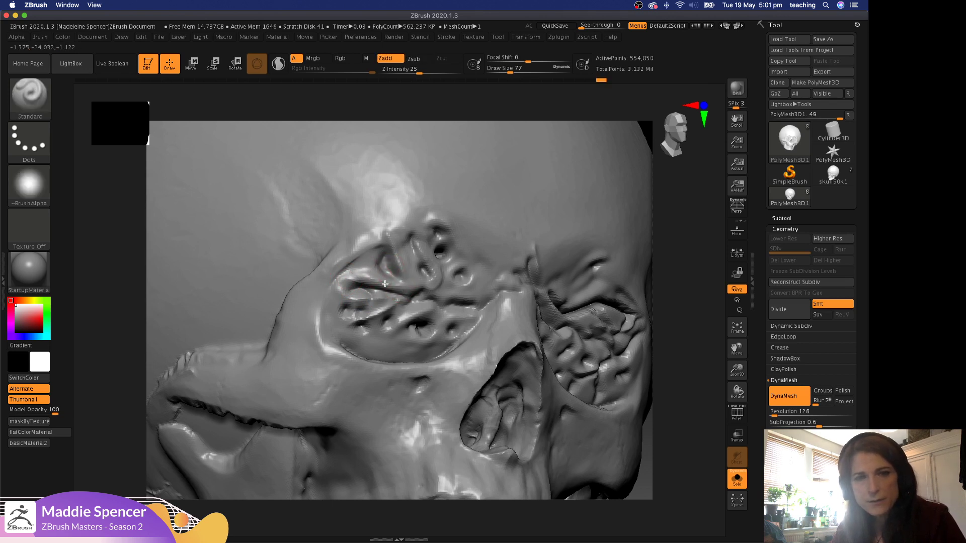
pyautogui.moveTo(387, 239)
pyautogui.mouseDown()
pyautogui.moveTo(390, 213)
pyautogui.moveTo(403, 227)
pyautogui.mouseUp()
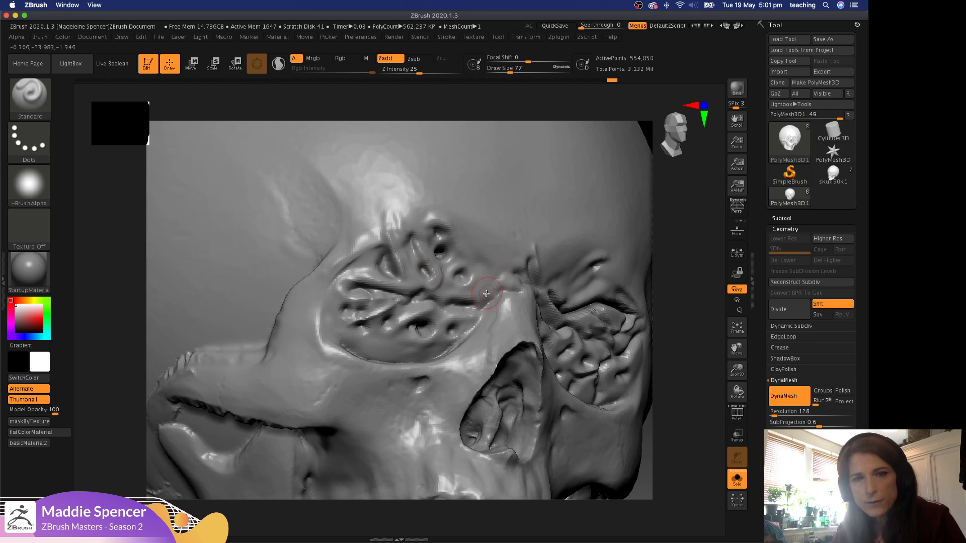
pyautogui.moveTo(495, 286)
pyautogui.mouseDown()
pyautogui.moveTo(518, 262)
pyautogui.moveTo(474, 287)
pyautogui.moveTo(496, 239)
pyautogui.moveTo(524, 218)
pyautogui.moveTo(509, 189)
pyautogui.mouseUp()
pyautogui.hotkey('ctrl', 'z')
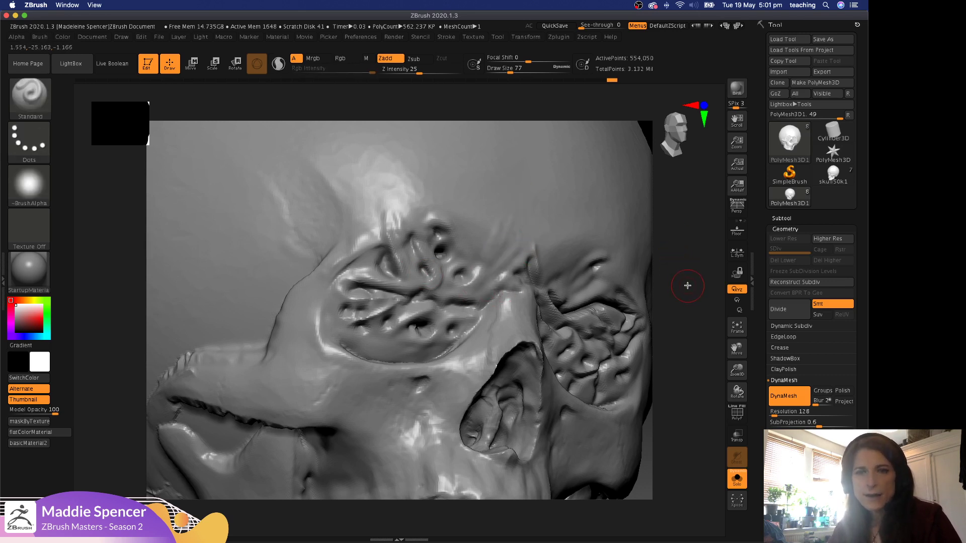
# Raise a ridge running up over the brow above the skull's left eye socket with the Standard brush.
pyautogui.moveTo(687, 273)
pyautogui.mouseDown()
pyautogui.moveTo(684, 238)
pyautogui.moveTo(694, 248)
pyautogui.moveTo(606, 248)
pyautogui.moveTo(635, 239)
pyautogui.mouseUp()
pyautogui.keyDown('alt'); pyautogui.moveTo(345, 304); pyautogui.dragTo(352, 357); pyautogui.keyUp('alt')
pyautogui.moveTo(568, 268); pyautogui.dragTo(607, 263)
# Carve creases along the brow above the skull's left eye socket with DamStandard, undoing an unwanted stroke on the forehead.
pyautogui.press('b')
pyautogui.press('d')
pyautogui.press('s')
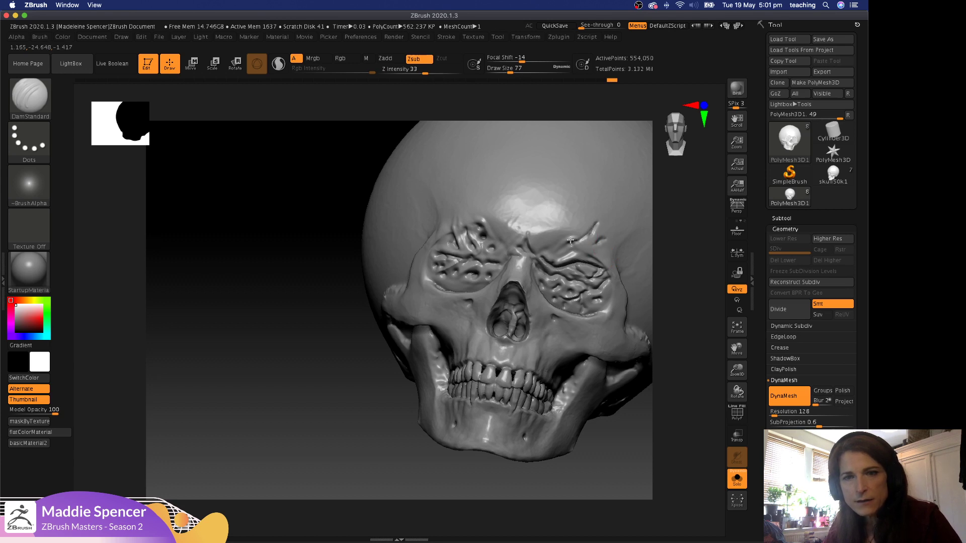
pyautogui.moveTo(571, 240); pyautogui.dragTo(589, 251)
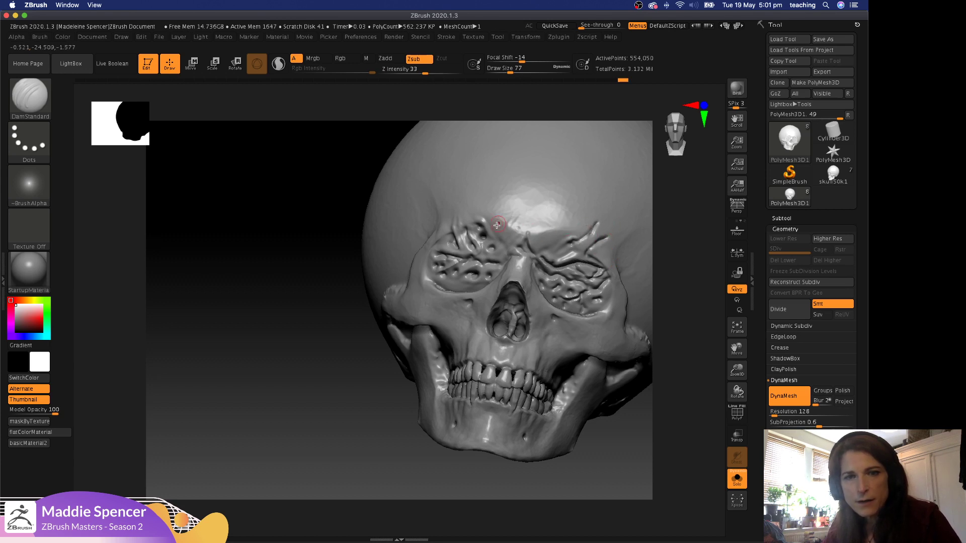
pyautogui.moveTo(516, 205)
pyautogui.mouseDown()
pyautogui.moveTo(513, 238)
pyautogui.moveTo(535, 226)
pyautogui.moveTo(529, 237)
pyautogui.moveTo(538, 256)
pyautogui.moveTo(556, 208)
pyautogui.moveTo(524, 215)
pyautogui.moveTo(526, 205)
pyautogui.mouseUp()
pyautogui.press('shift')
pyautogui.hotkey('ctrl', 'z')
pyautogui.moveTo(263, 252); pyautogui.dragTo(285, 296)
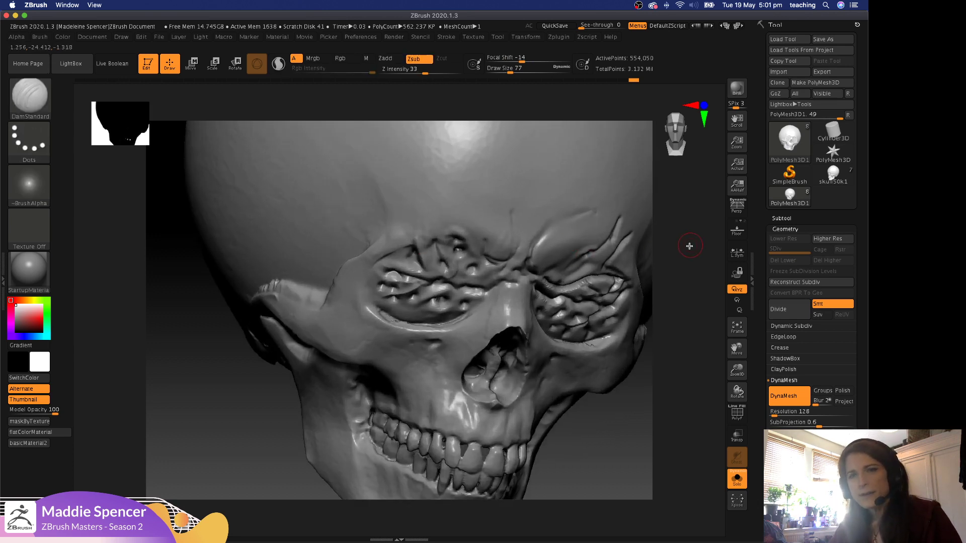
# Carve small pits in the brow above the skull's right eye socket with DamStandard and raise ridges around them with the Standard brush.
pyautogui.moveTo(690, 246); pyautogui.dragTo(520, 229)
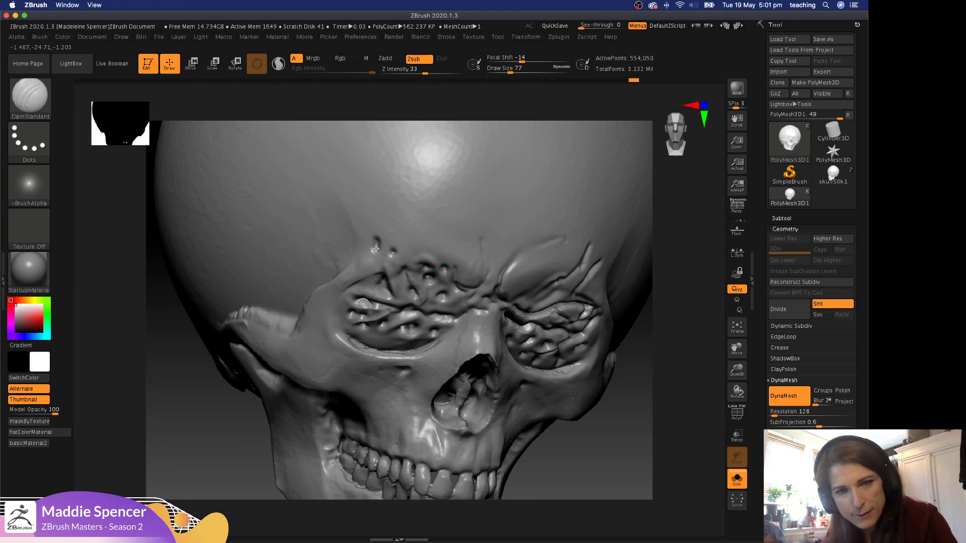
pyautogui.press('b')
pyautogui.press('s')
pyautogui.press('t')
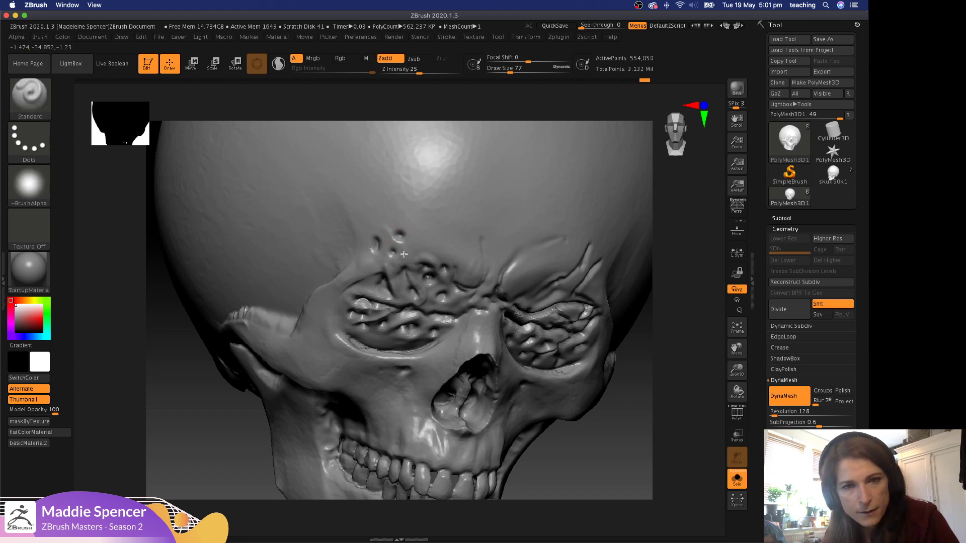
pyautogui.moveTo(378, 231)
pyautogui.mouseDown()
pyautogui.moveTo(387, 218)
pyautogui.moveTo(416, 252)
pyautogui.mouseUp()
pyautogui.moveTo(390, 212); pyautogui.dragTo(425, 257)
pyautogui.moveTo(437, 271); pyautogui.dragTo(457, 259)
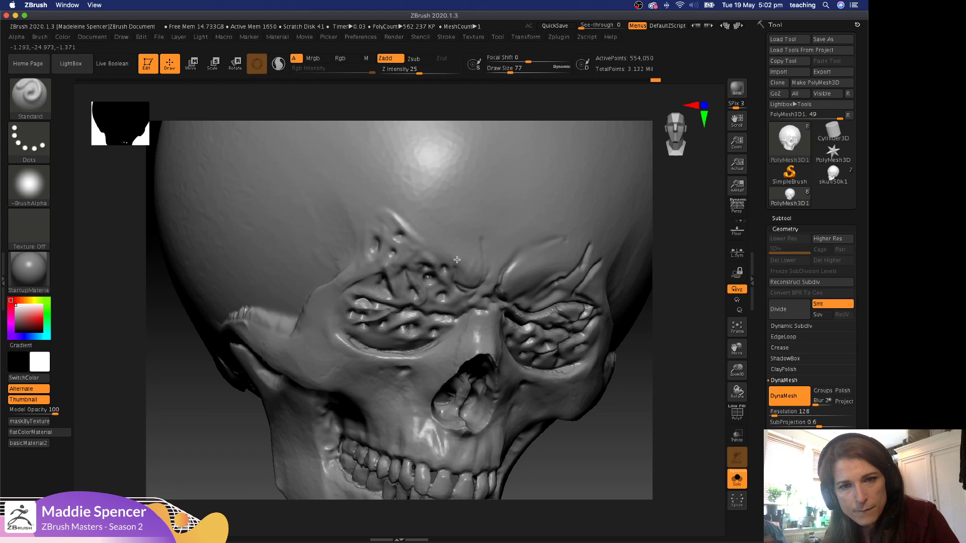
# Sculpt stringy strands up the outer brow beside the skull's right socket using ClayTubes with Alpha 58, draw size 639 and Z intensity 21.
pyautogui.press('b')
pyautogui.press('c')
pyautogui.press('t')
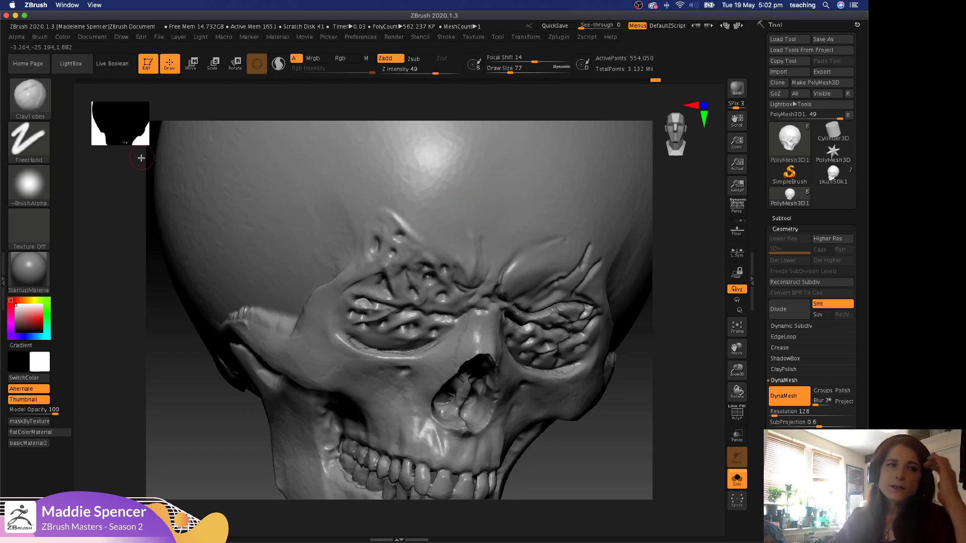
pyautogui.click(28, 186)
pyautogui.click(215, 335)
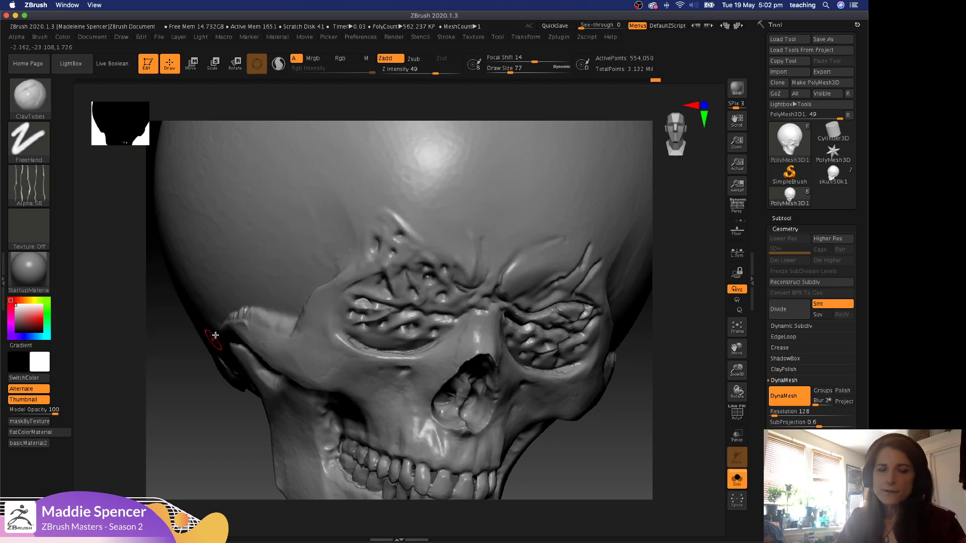
pyautogui.press('space')
pyautogui.moveTo(402, 215)
pyautogui.mouseDown()
pyautogui.moveTo(432, 239)
pyautogui.moveTo(431, 226)
pyautogui.moveTo(420, 247)
pyautogui.mouseUp()
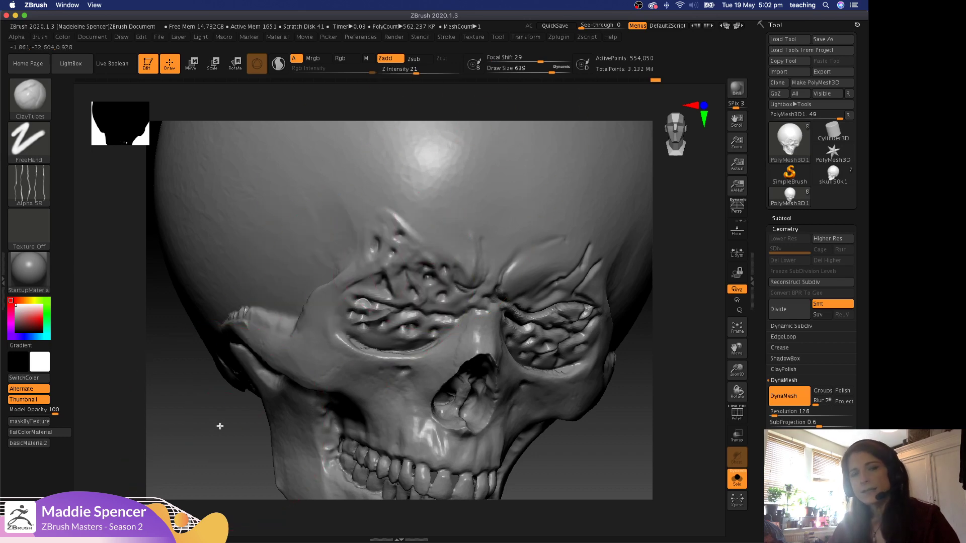
pyautogui.moveTo(220, 426); pyautogui.dragTo(226, 397)
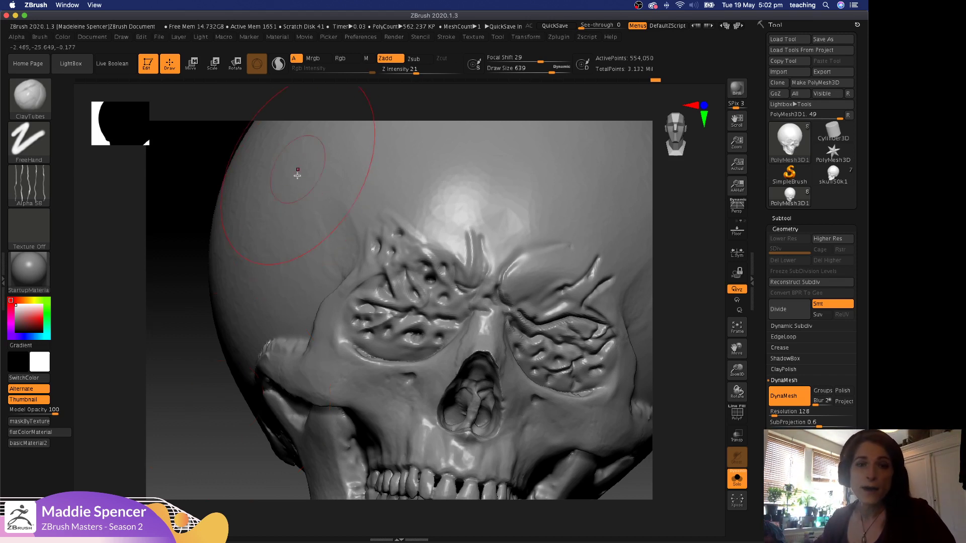
pyautogui.moveTo(342, 228)
pyautogui.mouseDown()
pyautogui.moveTo(346, 271)
pyautogui.moveTo(368, 275)
pyautogui.mouseUp()
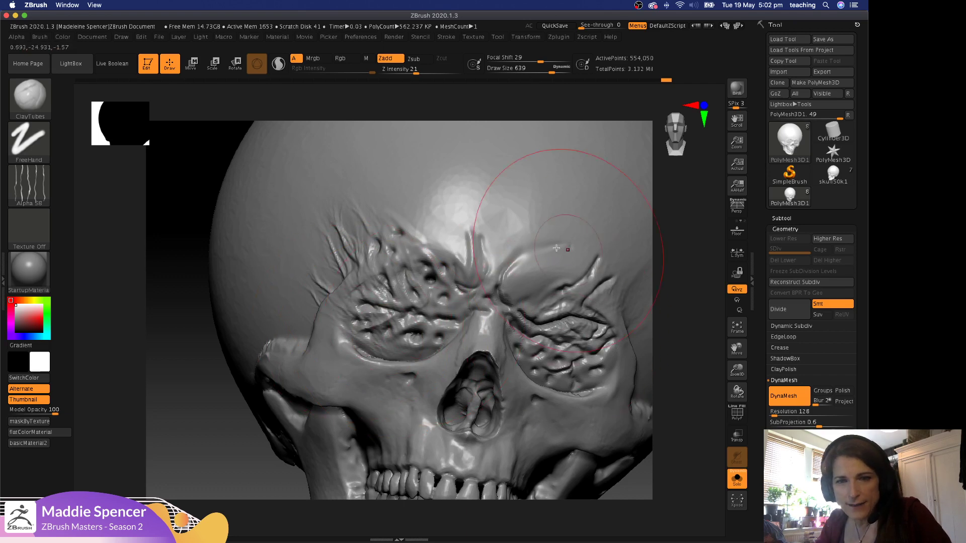
# Brush stringy Alpha 58 texture over the eye socket fills and the area between the brows with ClayTubes, reducing the draw size to 351.
pyautogui.keyDown('alt'); pyautogui.moveTo(186, 232); pyautogui.dragTo(193, 270); pyautogui.keyUp('alt')
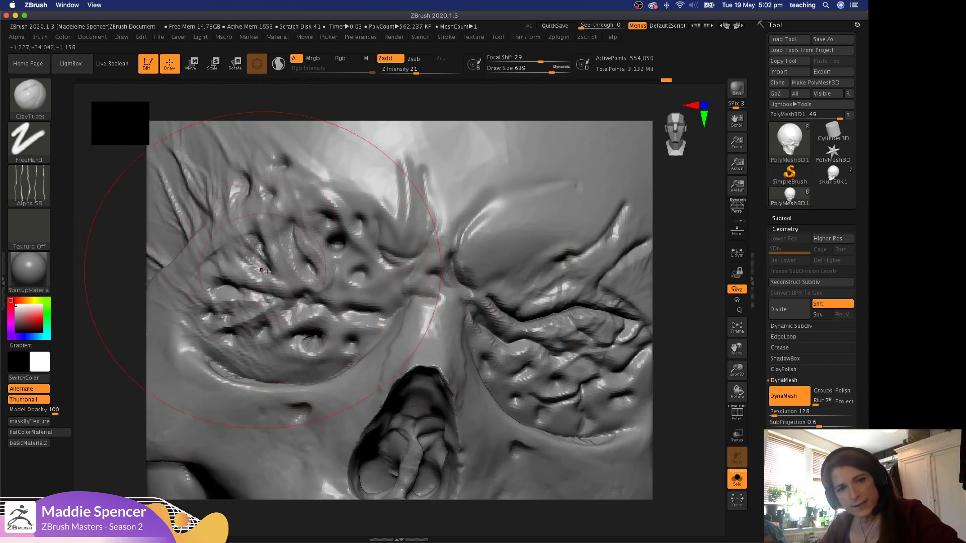
pyautogui.press('space')
pyautogui.moveTo(362, 210); pyautogui.dragTo(340, 210)
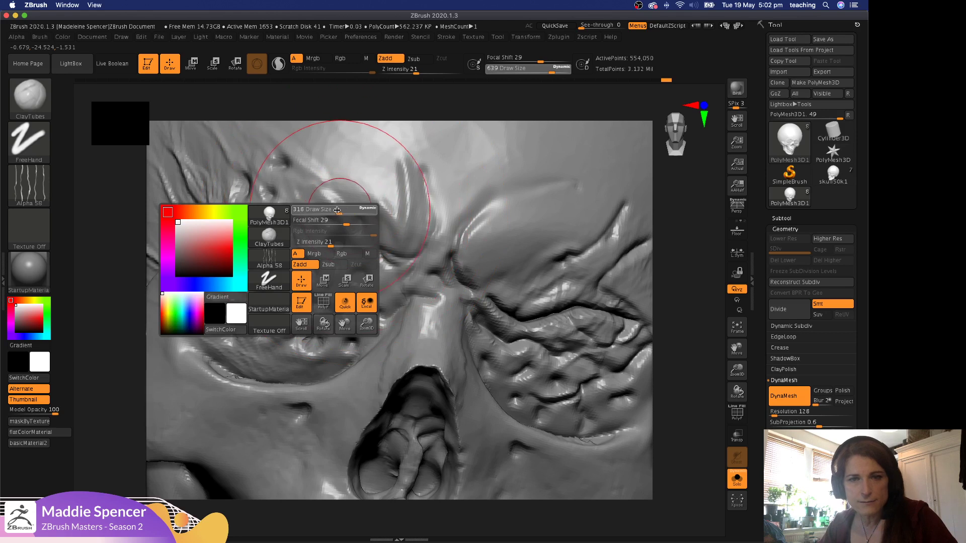
pyautogui.moveTo(503, 370)
pyautogui.mouseDown()
pyautogui.moveTo(496, 351)
pyautogui.moveTo(537, 307)
pyautogui.mouseUp()
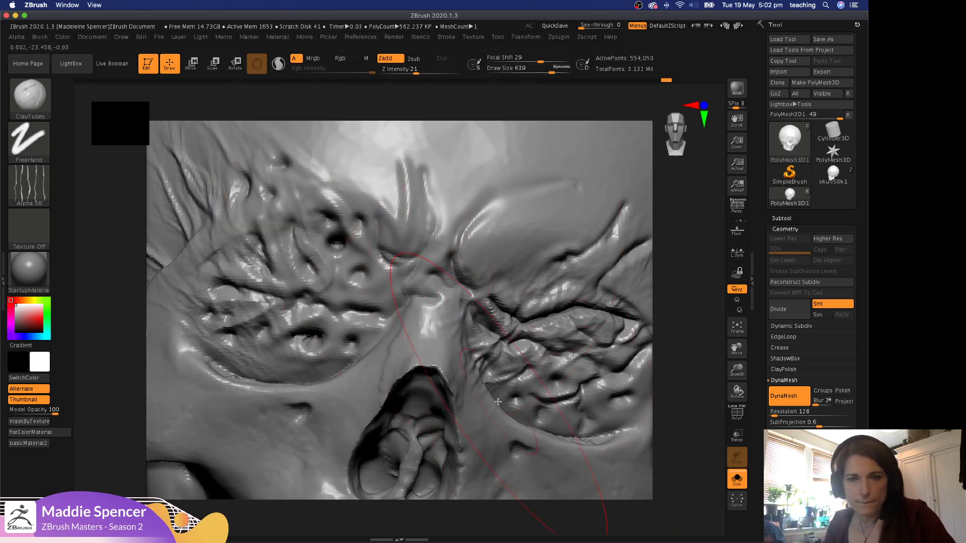
pyautogui.moveTo(681, 332)
pyautogui.keyDown('alt'); pyautogui.mouseDown()
pyautogui.moveTo(677, 309)
pyautogui.moveTo(398, 223)
pyautogui.moveTo(404, 210)
pyautogui.moveTo(382, 201)
pyautogui.moveTo(426, 203)
pyautogui.moveTo(449, 344)
pyautogui.moveTo(402, 326)
pyautogui.moveTo(518, 327)
pyautogui.moveTo(402, 363)
pyautogui.moveTo(445, 327)
pyautogui.moveTo(474, 328)
pyautogui.moveTo(461, 323)
pyautogui.mouseUp(); pyautogui.keyUp('alt')
pyautogui.press('space')
pyautogui.moveTo(383, 277)
pyautogui.keyDown('ctrl'); pyautogui.keyDown('alt'); pyautogui.mouseDown()
pyautogui.moveTo(418, 280)
pyautogui.moveTo(374, 289)
pyautogui.mouseUp(); pyautogui.keyUp('alt'); pyautogui.keyUp('ctrl')
pyautogui.keyDown('ctrl'); pyautogui.click(174, 336); pyautogui.keyUp('ctrl')
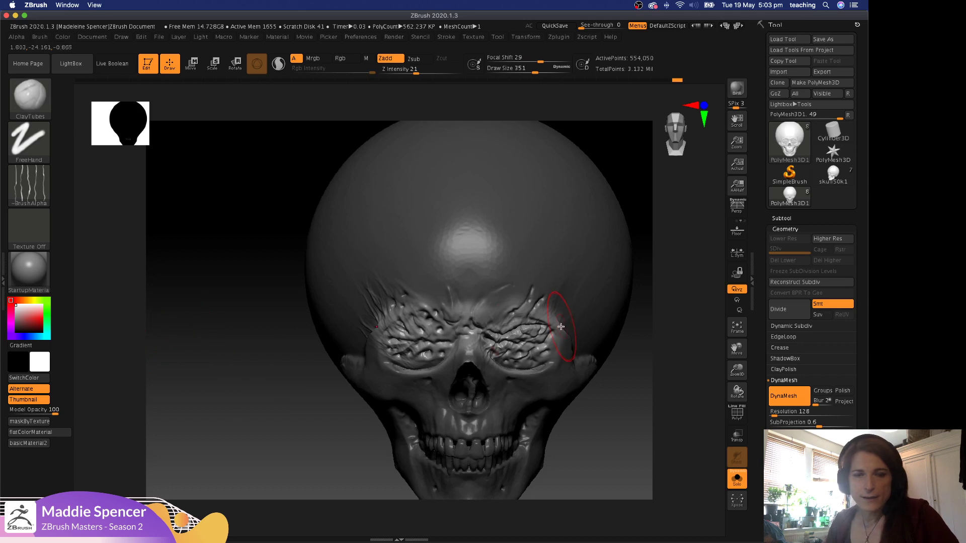
# Apply ClayPolish to the whole skull, clear the resulting mask and return to the front view.
pyautogui.keyDown('alt'); pyautogui.moveTo(635, 354); pyautogui.dragTo(475, 250); pyautogui.keyUp('alt')
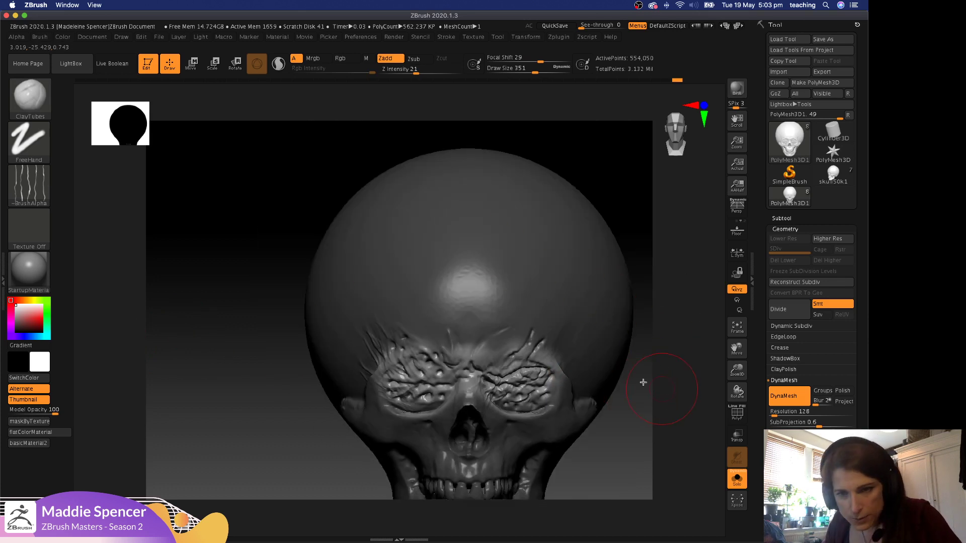
pyautogui.keyDown('alt'); pyautogui.moveTo(643, 383); pyautogui.dragTo(541, 260); pyautogui.keyUp('alt')
pyautogui.keyDown('alt'); pyautogui.moveTo(586, 287); pyautogui.dragTo(587, 342); pyautogui.keyUp('alt')
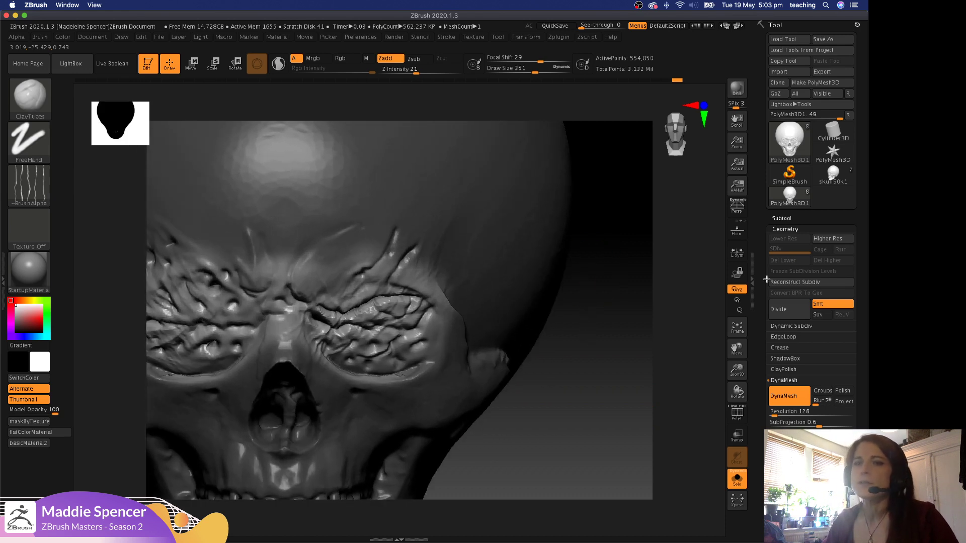
pyautogui.click(782, 348)
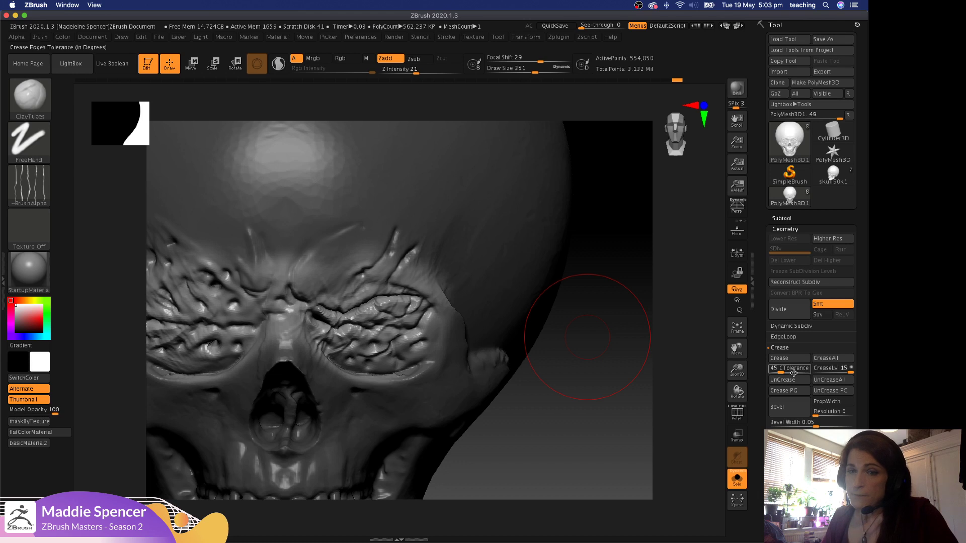
pyautogui.click(783, 349)
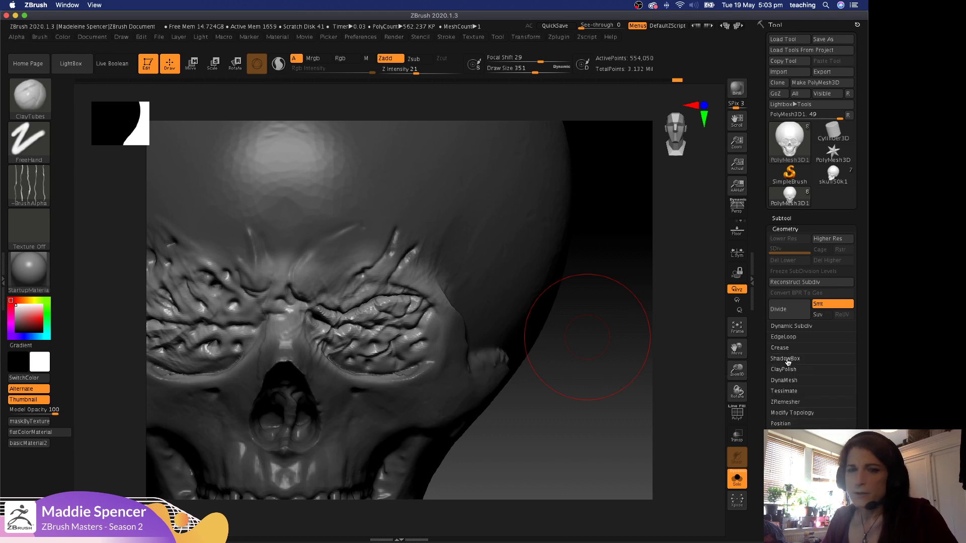
pyautogui.click(785, 371)
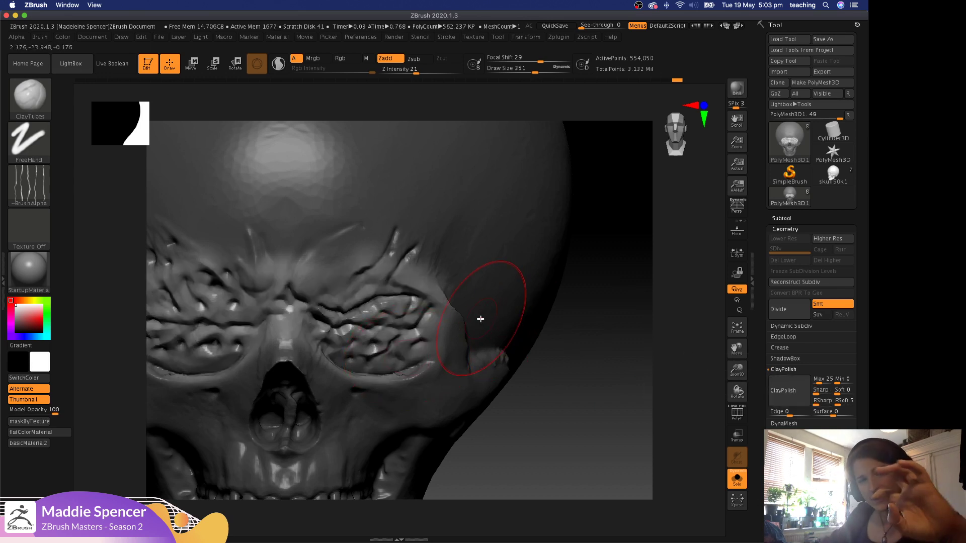
pyautogui.moveTo(599, 358)
pyautogui.mouseDown()
pyautogui.moveTo(551, 333)
pyautogui.moveTo(561, 402)
pyautogui.mouseUp()
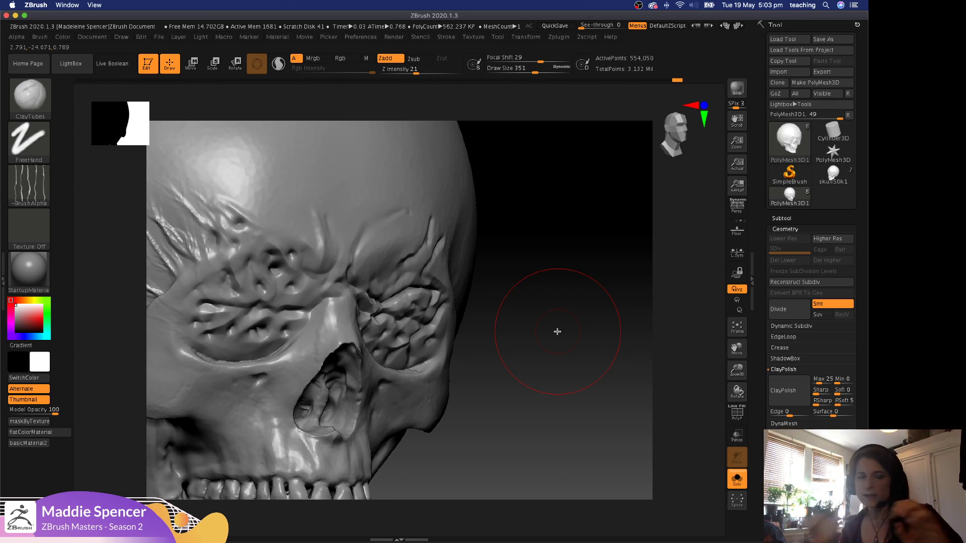
pyautogui.keyDown('alt'); pyautogui.moveTo(543, 352); pyautogui.dragTo(528, 266); pyautogui.keyUp('alt')
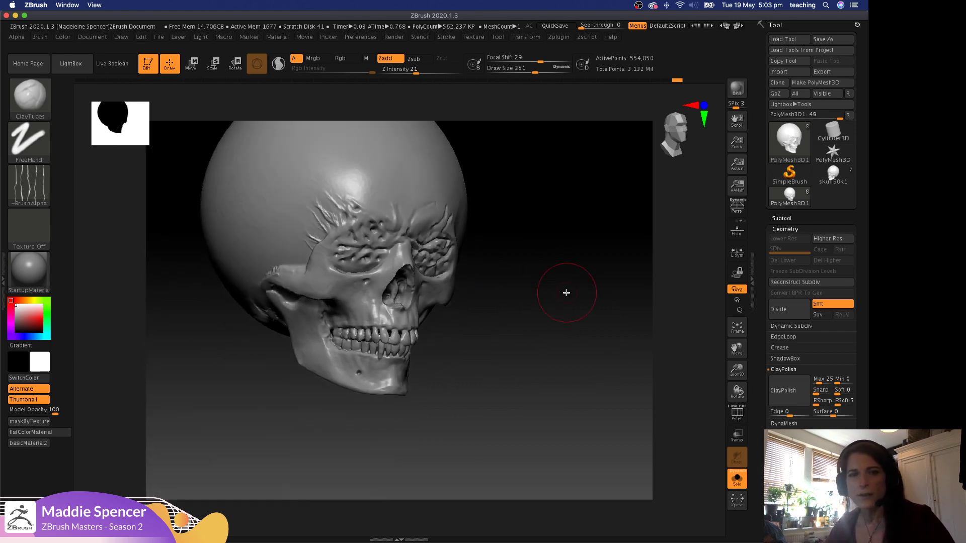
pyautogui.keyDown('shift'); pyautogui.moveTo(566, 293); pyautogui.dragTo(578, 327); pyautogui.keyUp('shift')
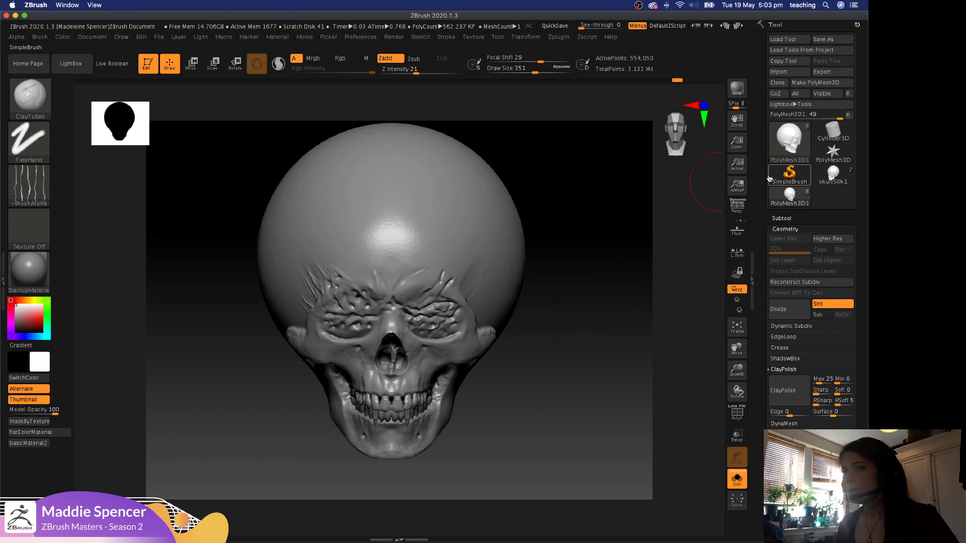
# Switch to the original skull50k1 tool and permanently delete all of its subtools.
pyautogui.moveTo(809, 201)
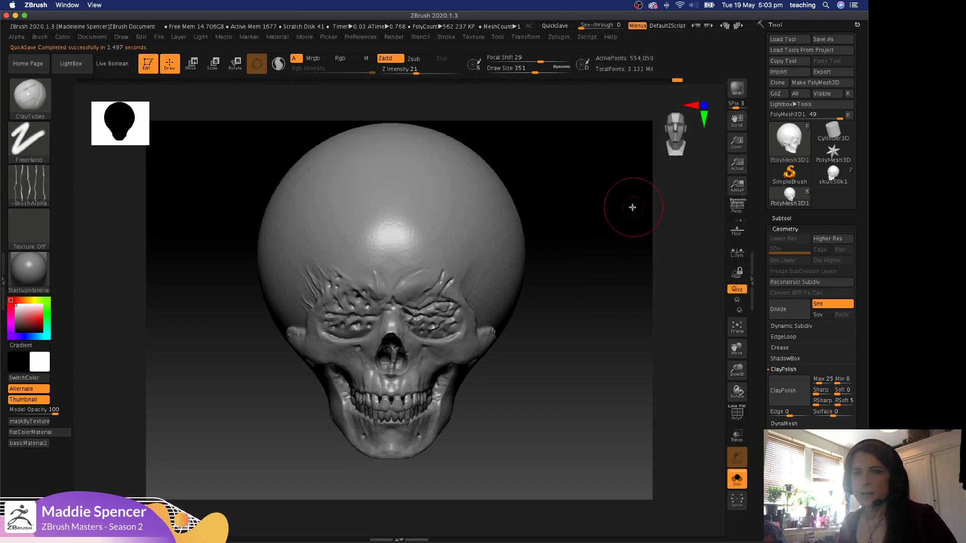
pyautogui.click(787, 197)
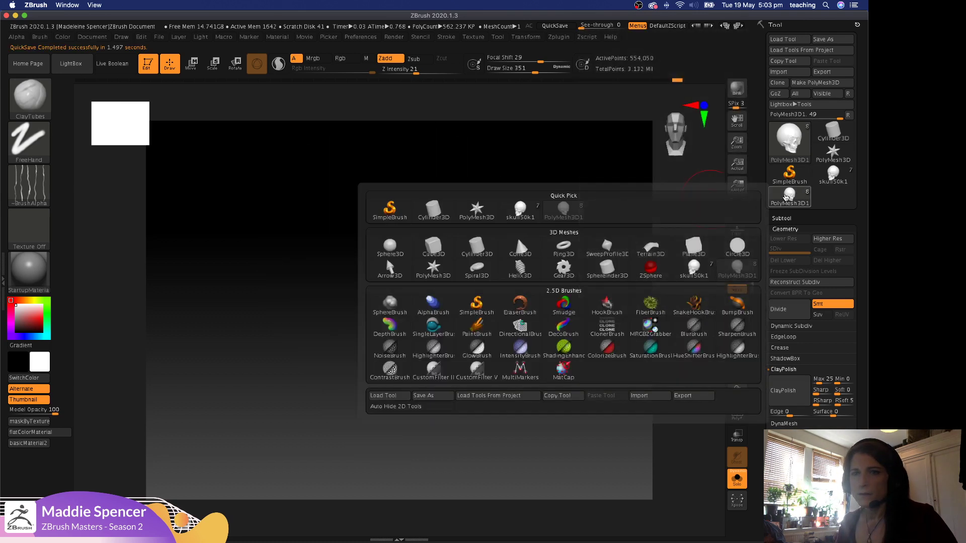
pyautogui.moveTo(789, 198)
pyautogui.click(833, 180)
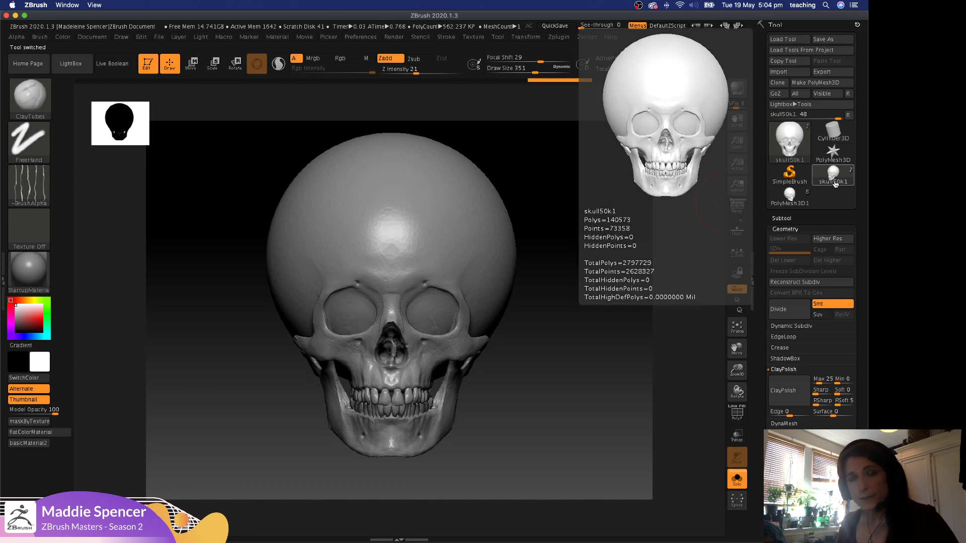
pyautogui.click(792, 218)
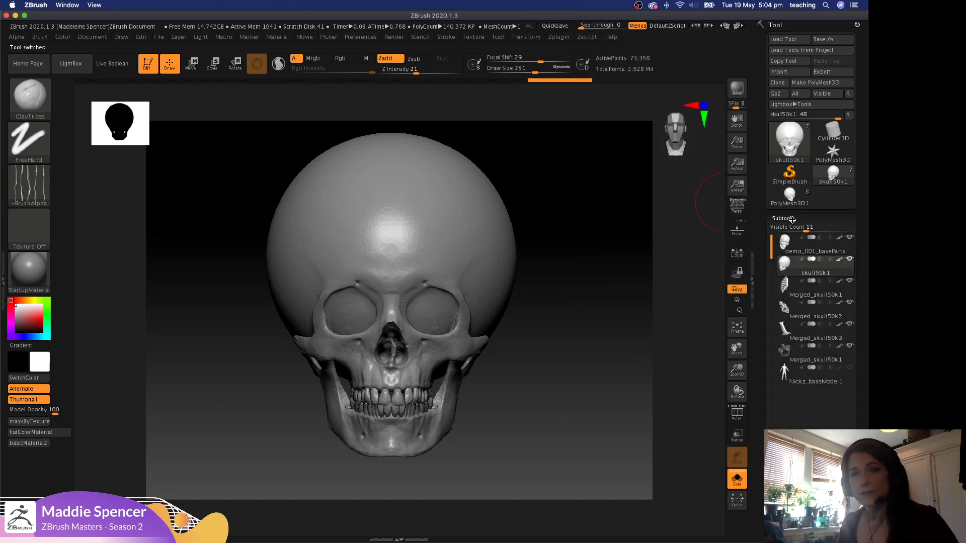
pyautogui.click(792, 229)
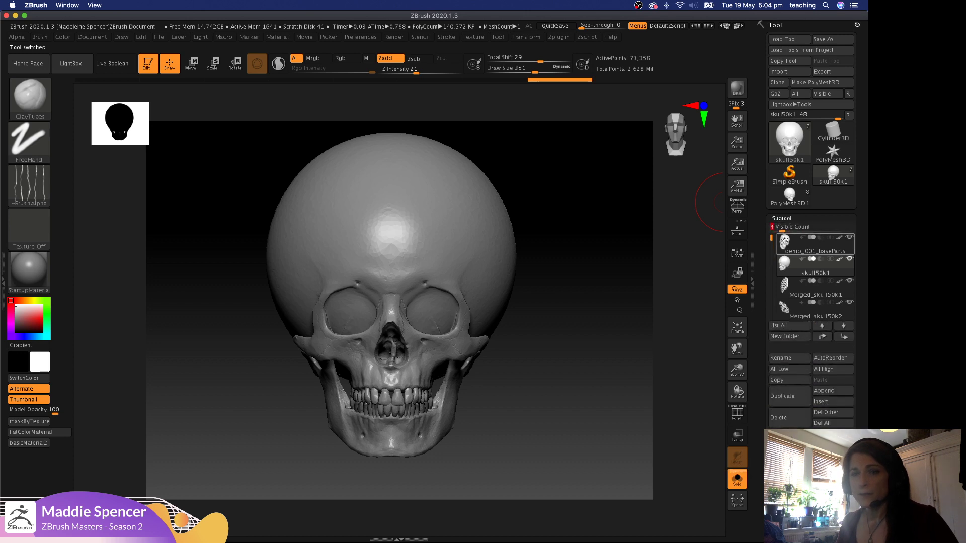
pyautogui.click(808, 423)
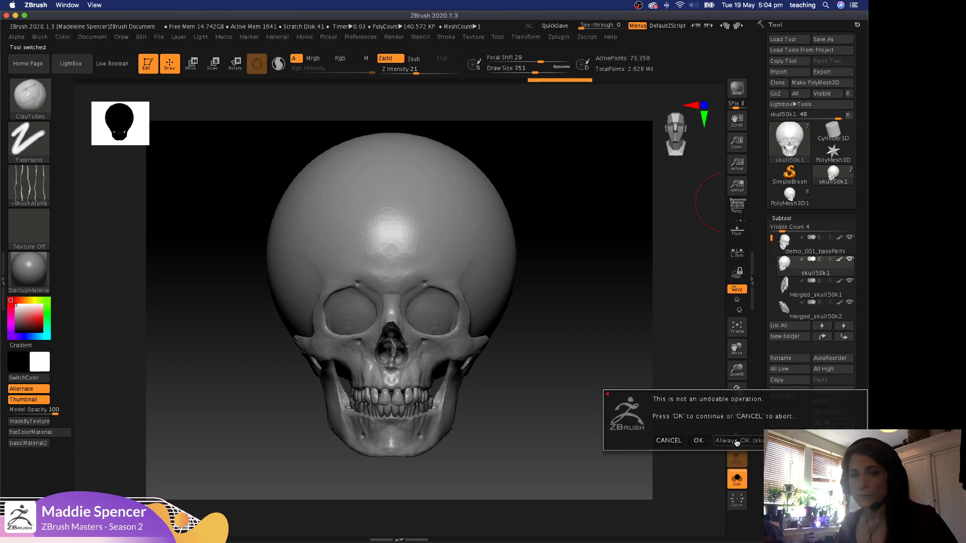
pyautogui.click(698, 441)
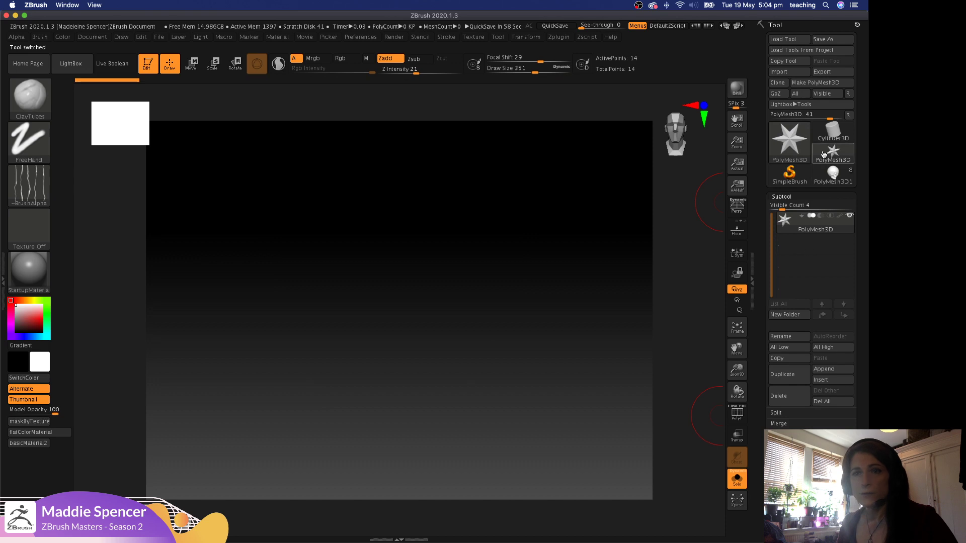
# Switch back to the sculpted PolyMesh3D1 skull tool and permanently delete all of its subtools.
pyautogui.moveTo(835, 173)
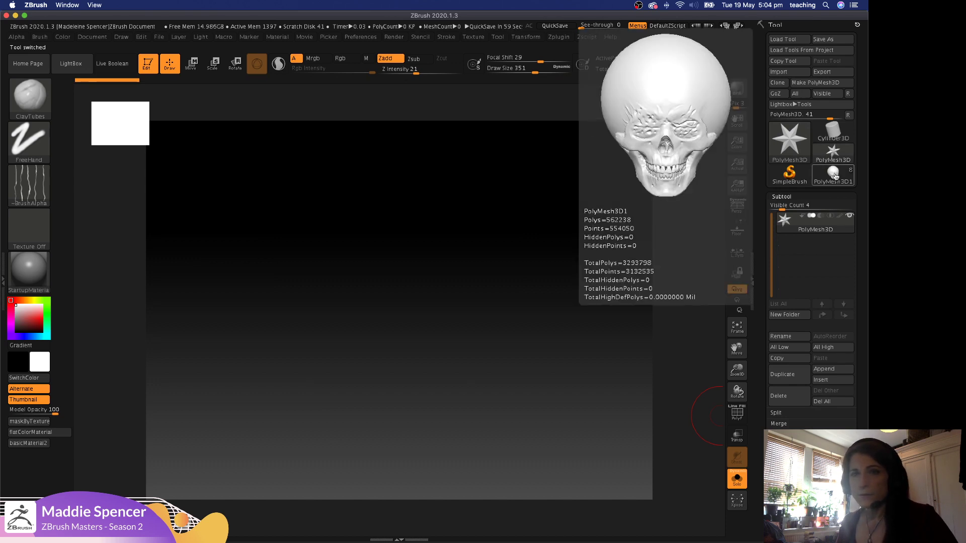
pyautogui.click(835, 174)
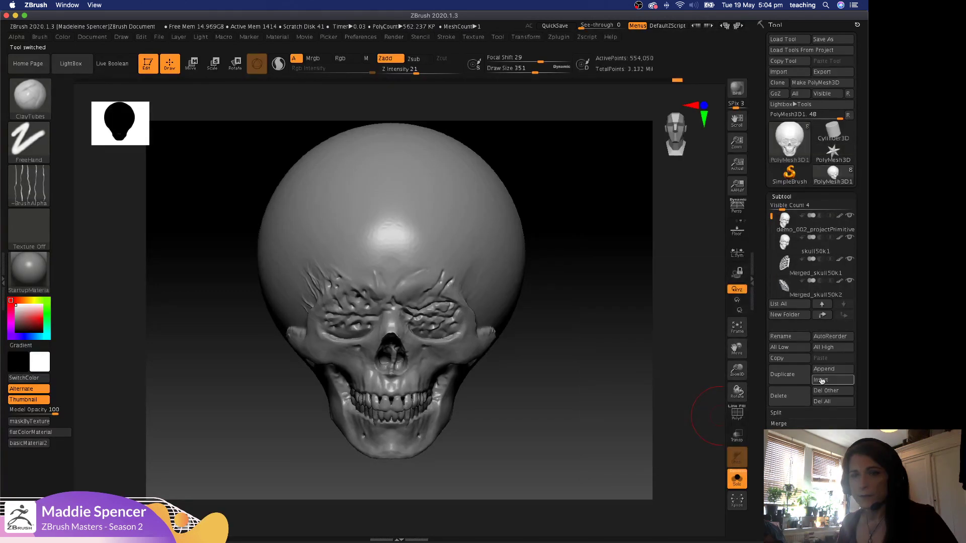
pyautogui.click(823, 402)
pyautogui.click(698, 421)
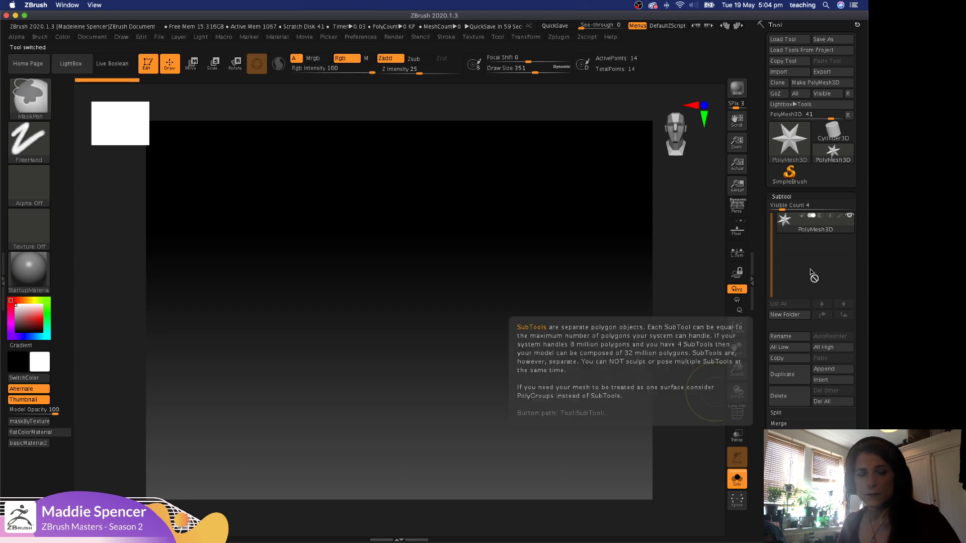
pyautogui.press('super+Tab')
pyautogui.press('super+Tab')
pyautogui.press('super+Tab')
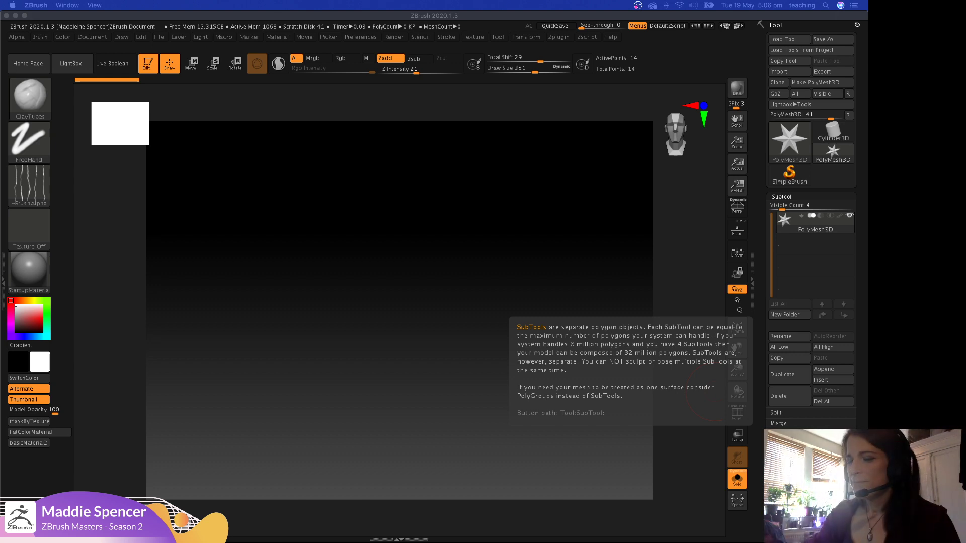
# Load the tool file demo_004_bodyProportions.ZTL from the 04_bodyProportions folder in demo_Ztools.
pyautogui.click(790, 41)
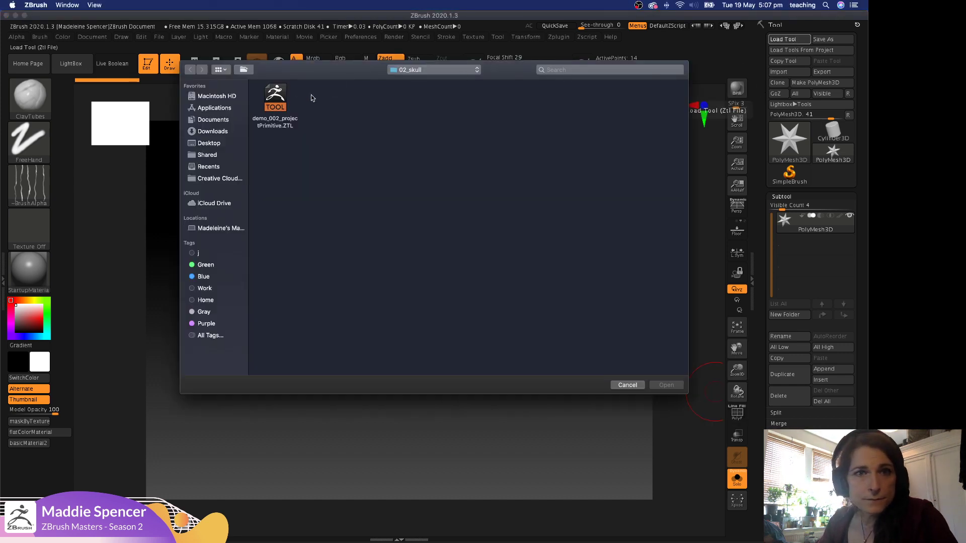
pyautogui.click(434, 71)
pyautogui.click(436, 81)
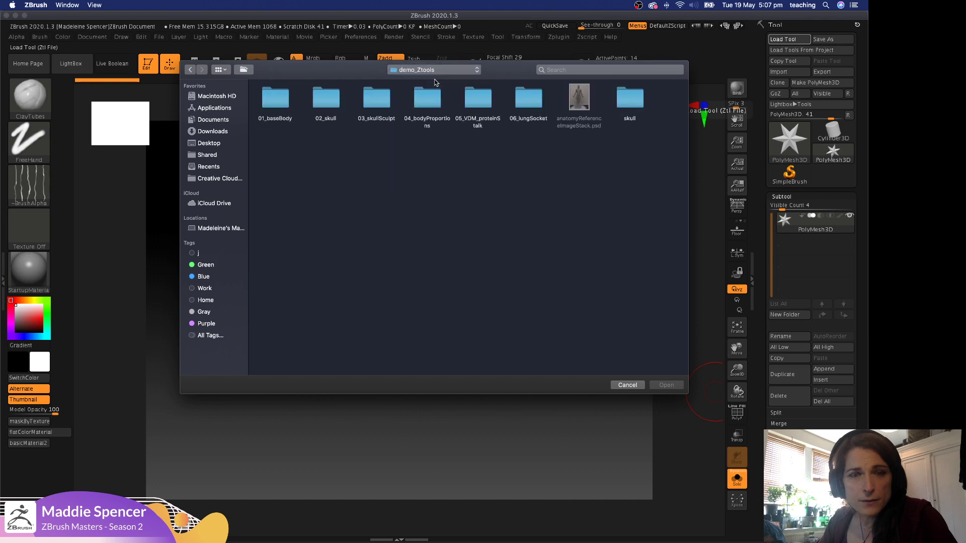
pyautogui.doubleClick(423, 103)
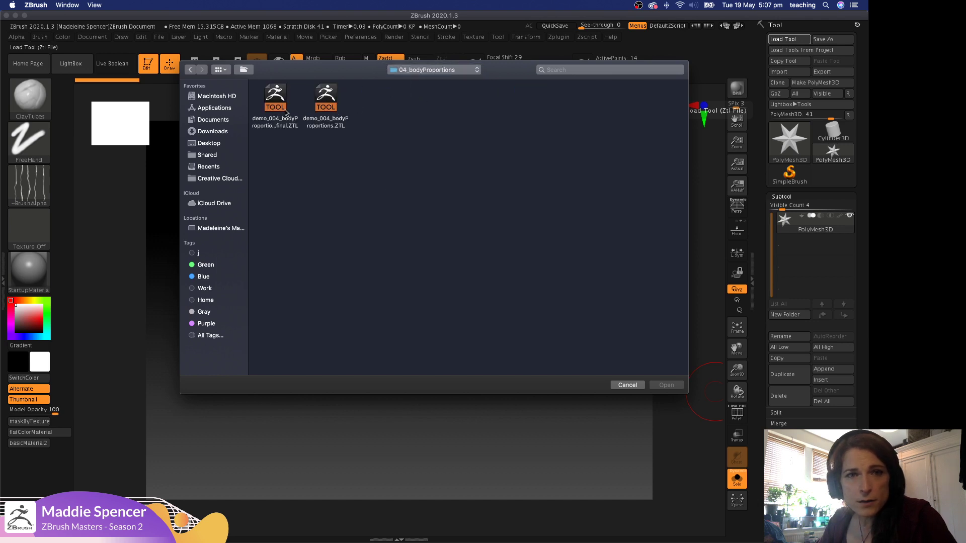
pyautogui.doubleClick(327, 108)
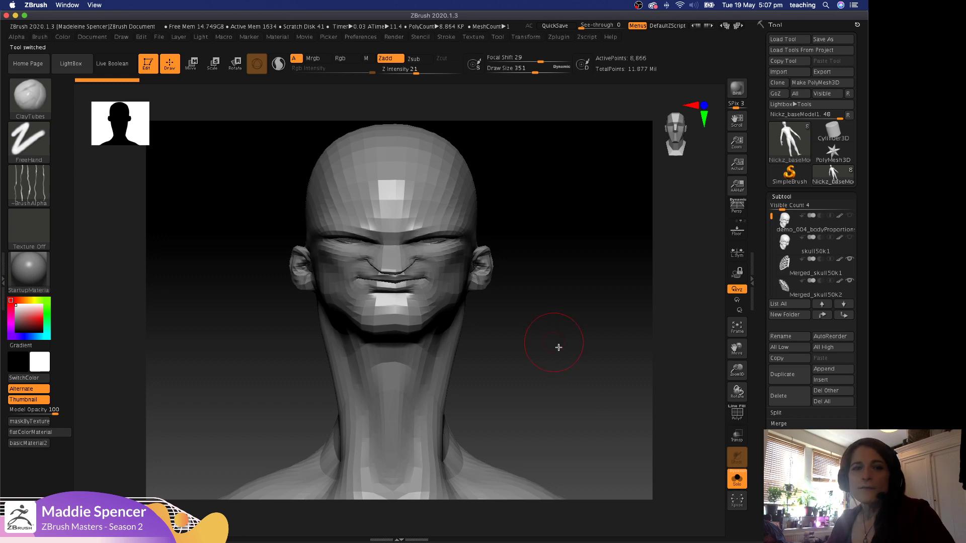
# Frame the whole body model, turn off Solo mode to show all visible subtools, and return to the front view.
pyautogui.moveTo(557, 347)
pyautogui.mouseDown()
pyautogui.moveTo(527, 350)
pyautogui.moveTo(571, 345)
pyautogui.mouseUp()
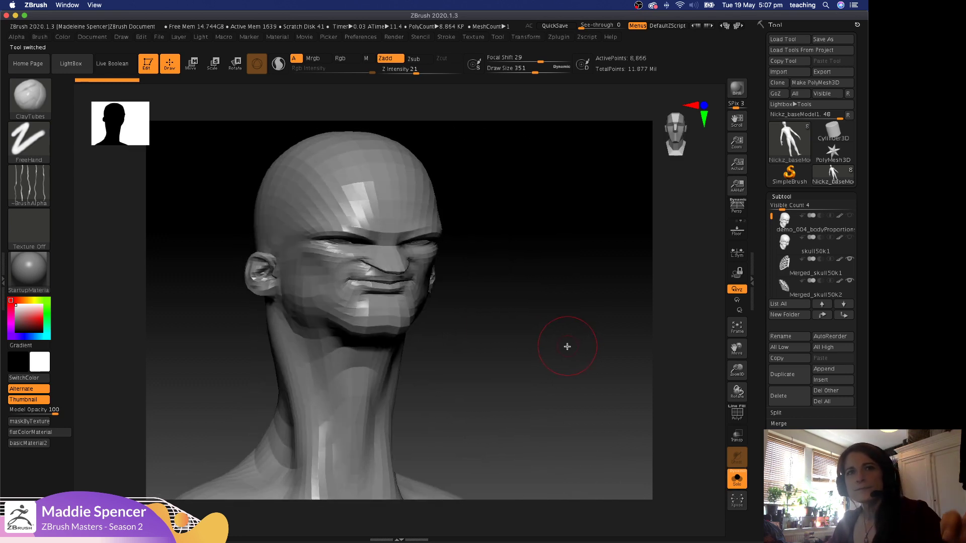
pyautogui.press('f')
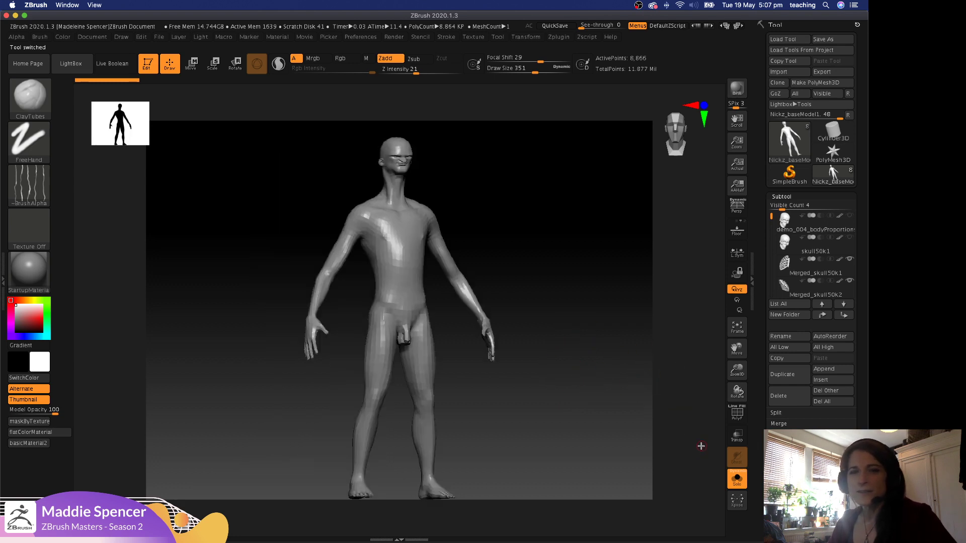
pyautogui.click(738, 484)
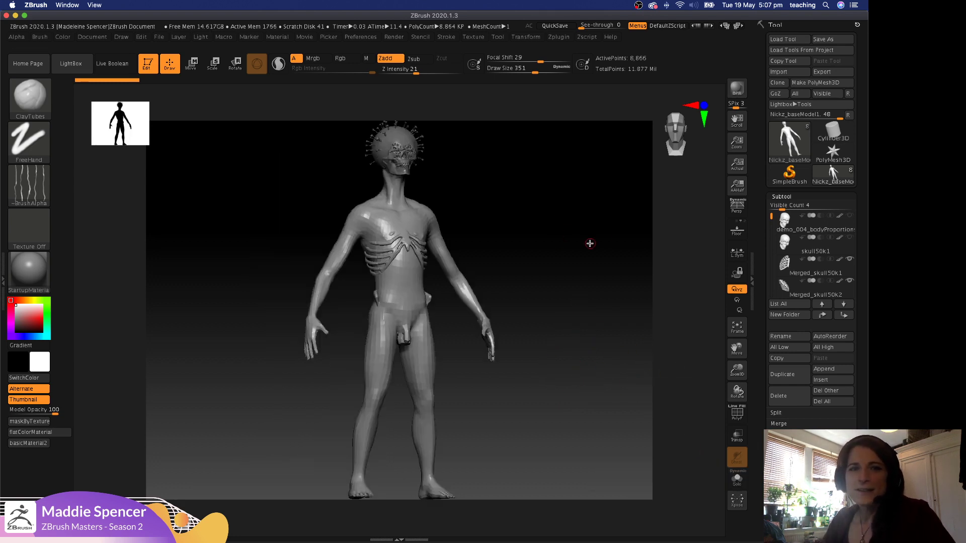
pyautogui.keyDown('shift'); pyautogui.moveTo(587, 242); pyautogui.dragTo(567, 207); pyautogui.keyUp('shift')
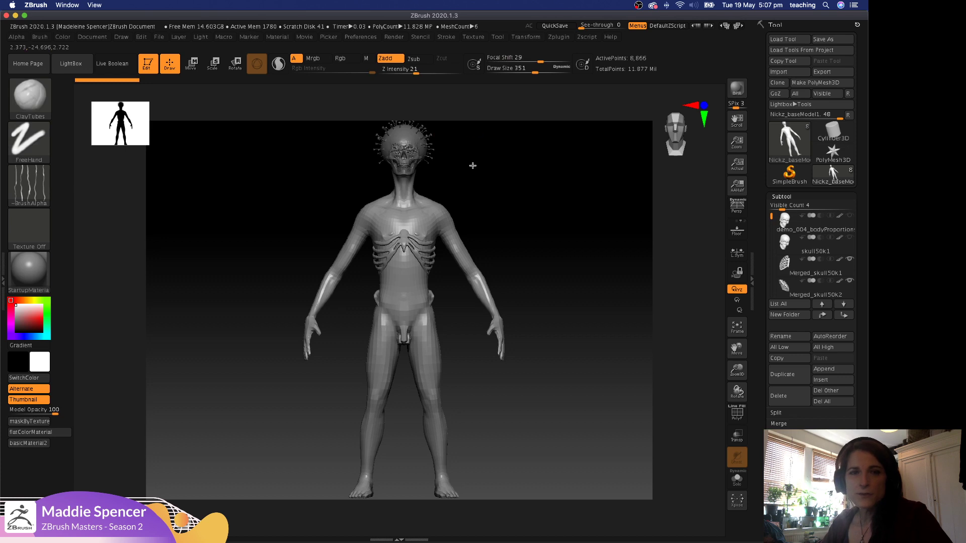
# Examine the spiked skull head up close and the proportions of the full demon body from the front.
pyautogui.keyDown('alt'); pyautogui.moveTo(473, 165); pyautogui.dragTo(460, 310); pyautogui.keyUp('alt')
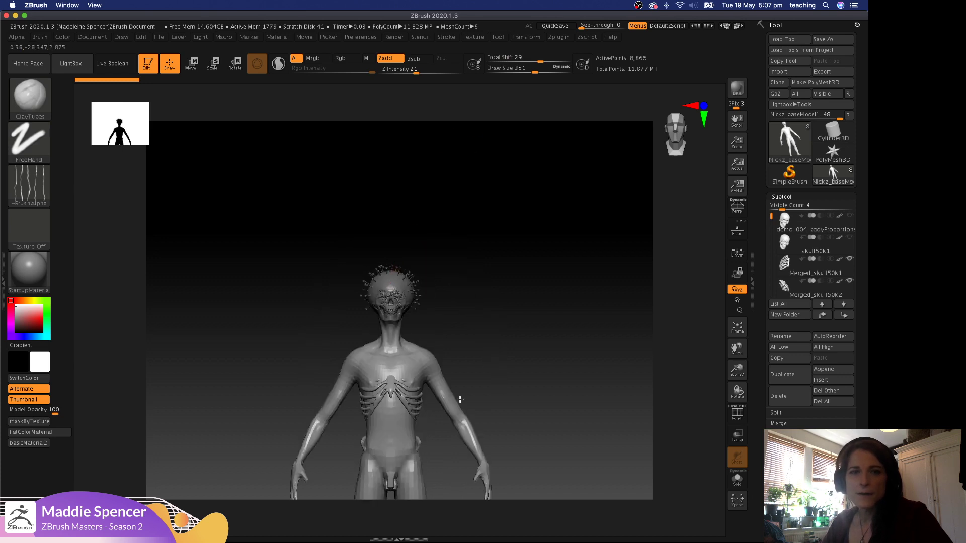
pyautogui.keyDown('alt'); pyautogui.moveTo(512, 255); pyautogui.dragTo(445, 330); pyautogui.keyUp('alt')
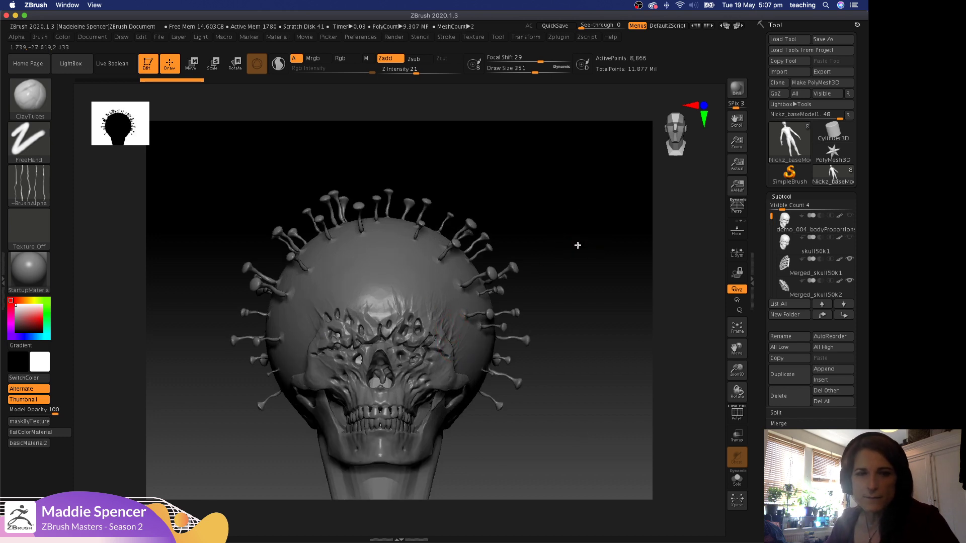
pyautogui.keyDown('alt'); pyautogui.moveTo(575, 244); pyautogui.dragTo(511, 244); pyautogui.keyUp('alt')
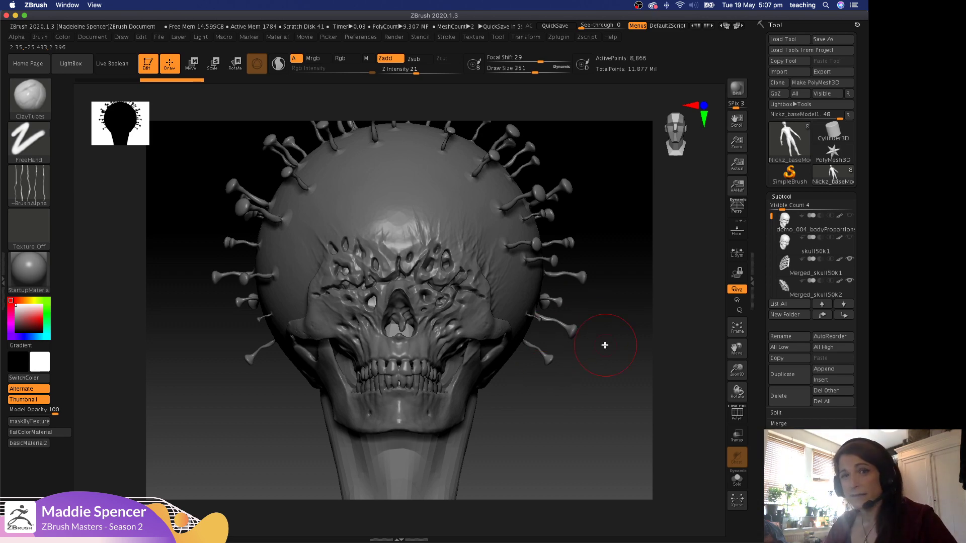
pyautogui.moveTo(636, 380); pyautogui.dragTo(604, 384)
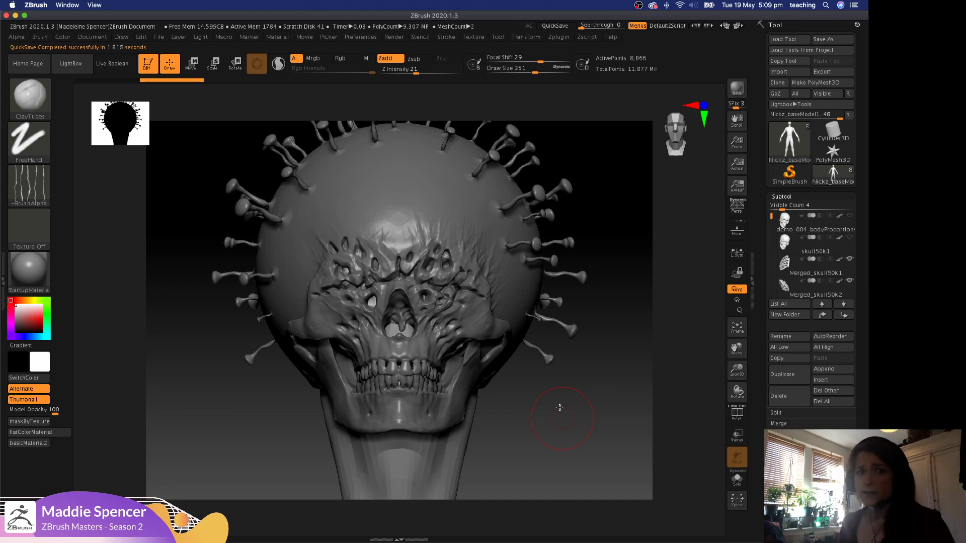
pyautogui.moveTo(560, 408)
pyautogui.mouseDown()
pyautogui.moveTo(511, 533)
pyautogui.moveTo(584, 425)
pyautogui.moveTo(537, 409)
pyautogui.moveTo(565, 427)
pyautogui.moveTo(556, 399)
pyautogui.mouseUp()
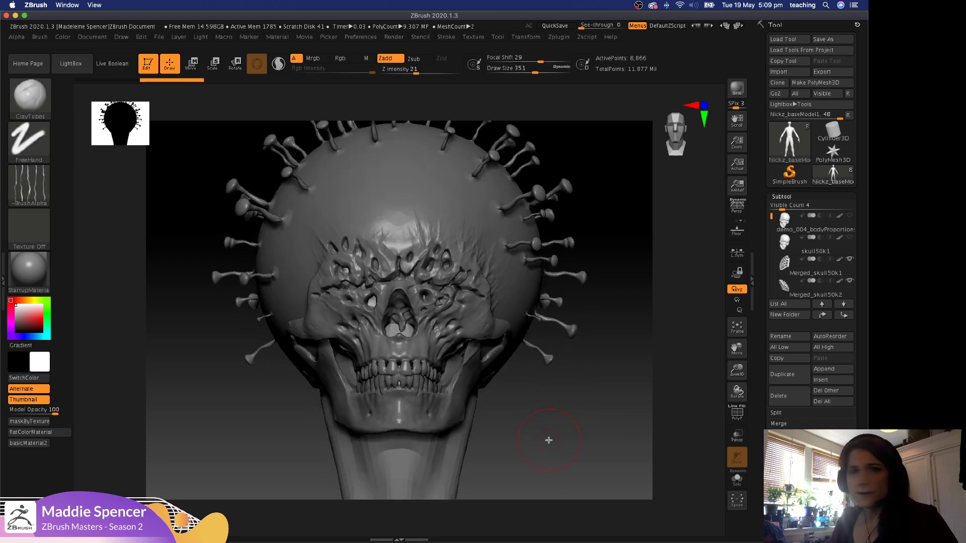
pyautogui.press('f')
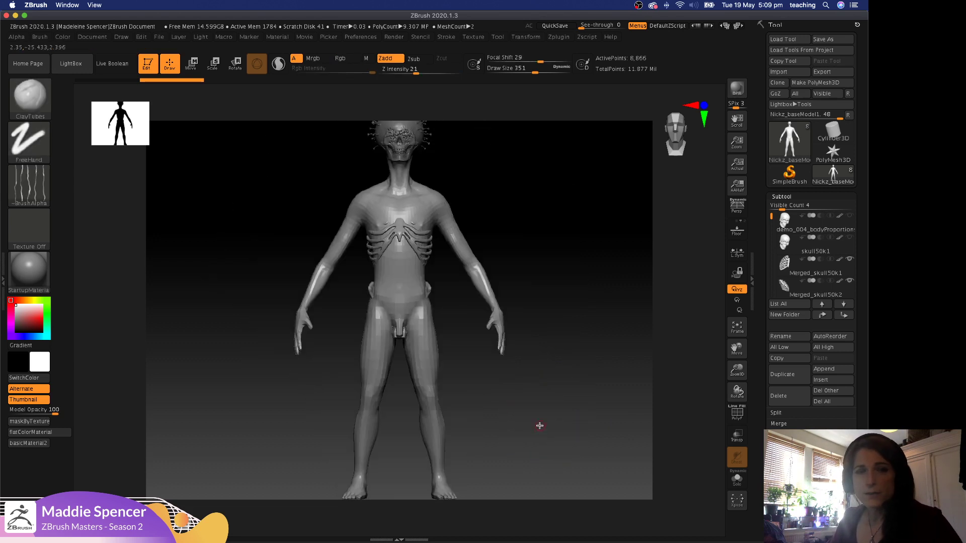
pyautogui.keyDown('alt'); pyautogui.moveTo(589, 264); pyautogui.dragTo(590, 302); pyautogui.keyUp('alt')
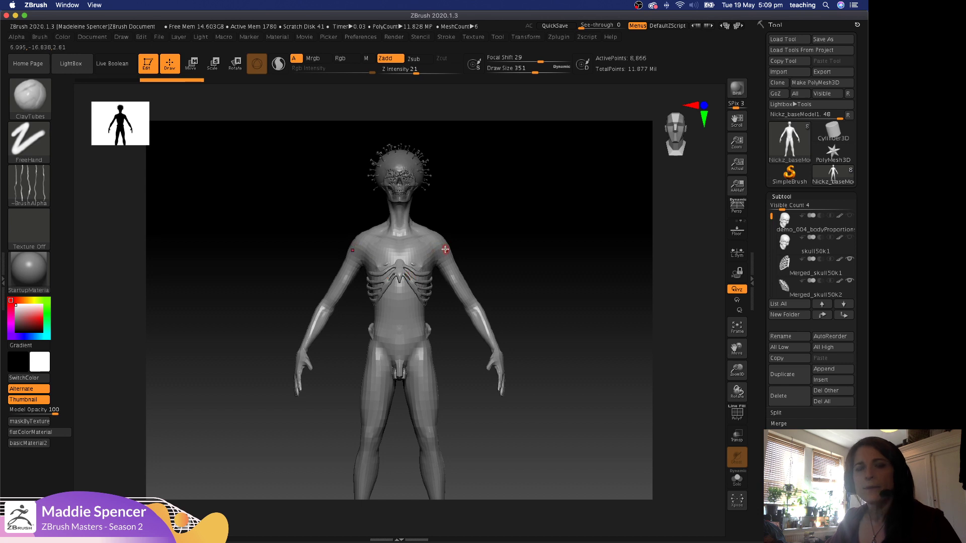
pyautogui.keyDown('alt'); pyautogui.moveTo(524, 263); pyautogui.dragTo(511, 237); pyautogui.keyUp('alt')
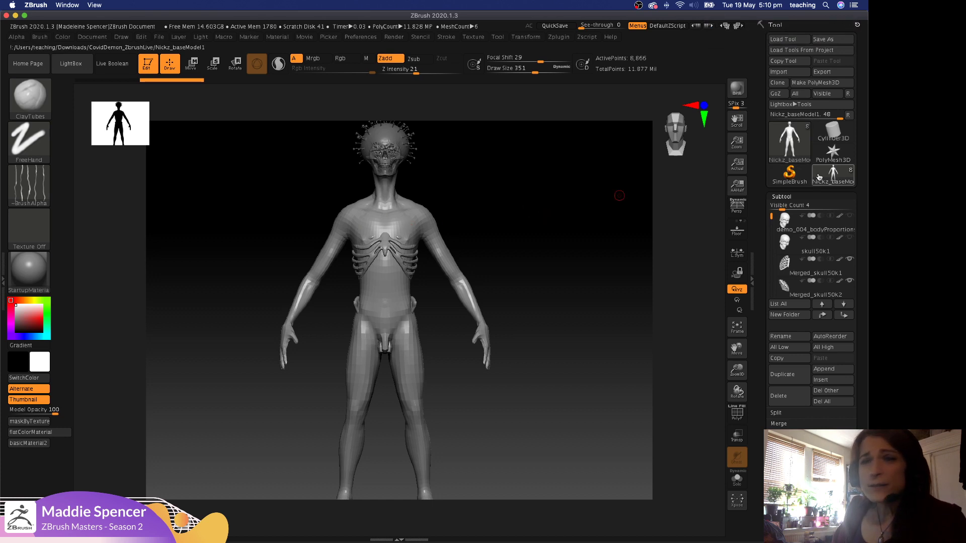
# Load the tool file demo_003_skullSculpt.ZTL from the 03_skullSculpt folder in demo_Ztools.
pyautogui.click(788, 39)
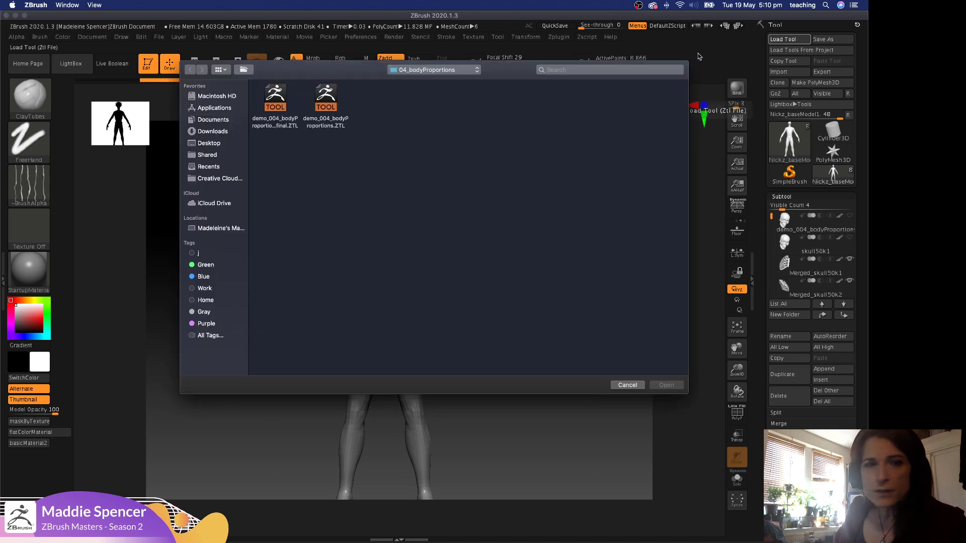
pyautogui.click(434, 70)
pyautogui.click(432, 78)
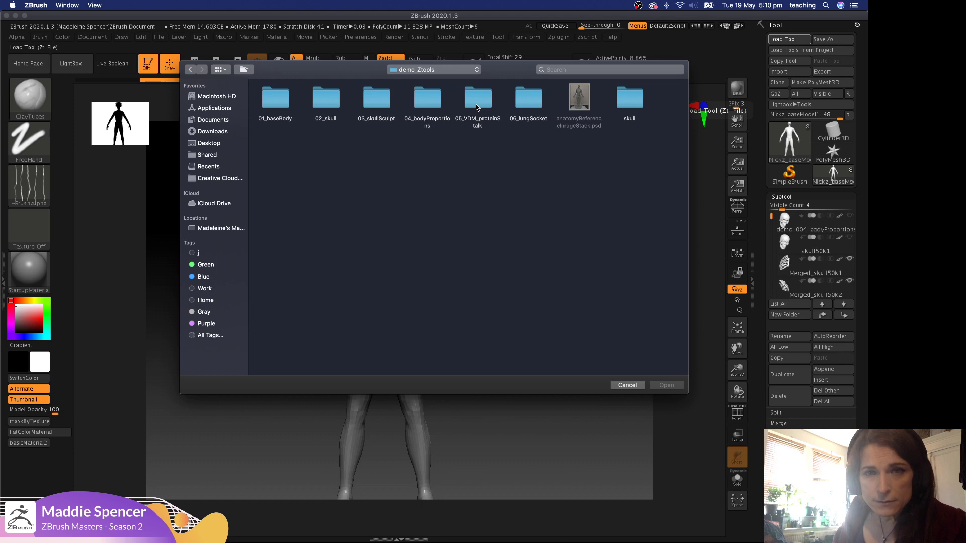
pyautogui.doubleClick(328, 105)
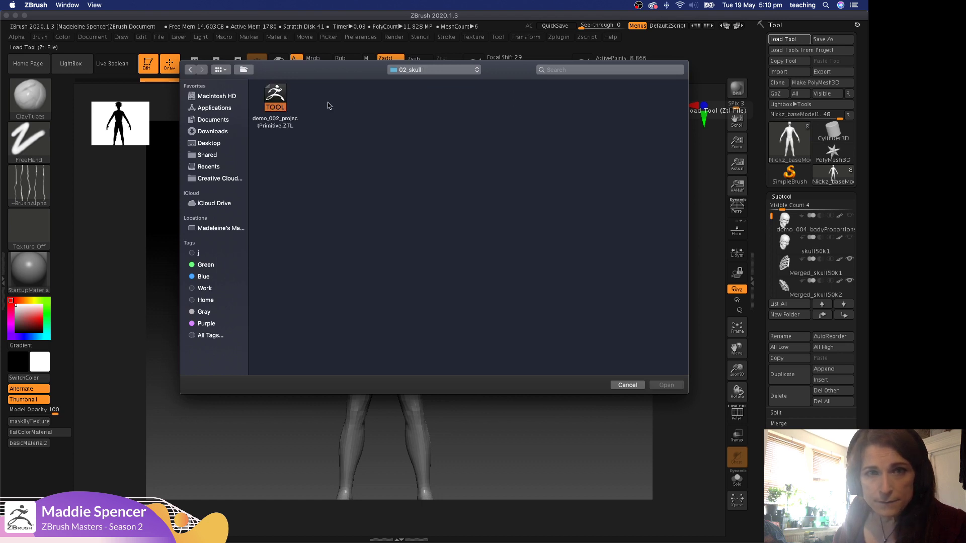
pyautogui.click(192, 70)
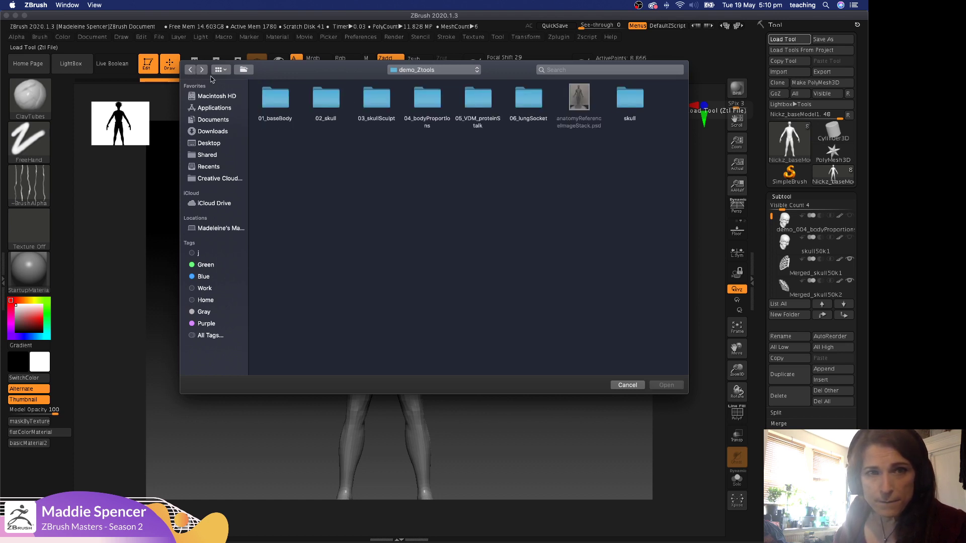
pyautogui.doubleClick(377, 108)
pyautogui.click(283, 99)
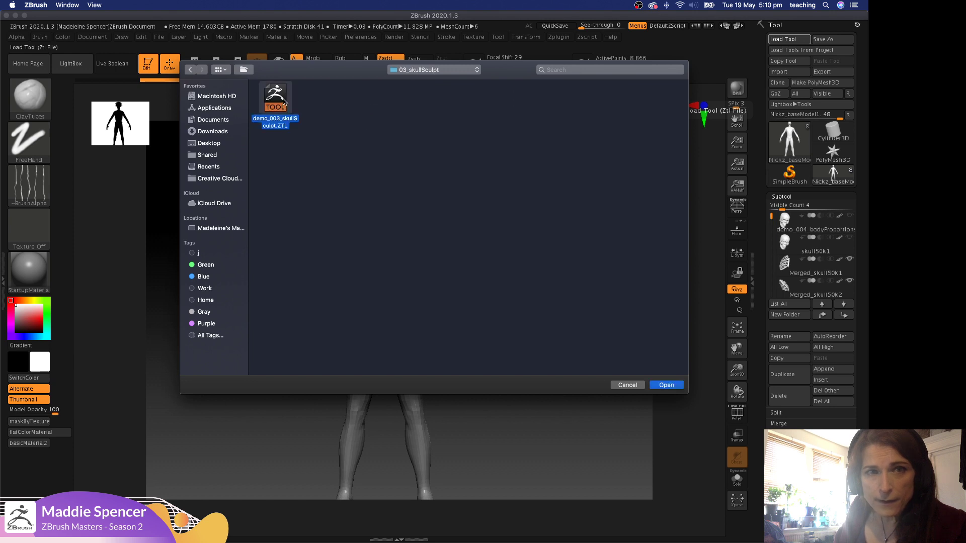
pyautogui.doubleClick(282, 99)
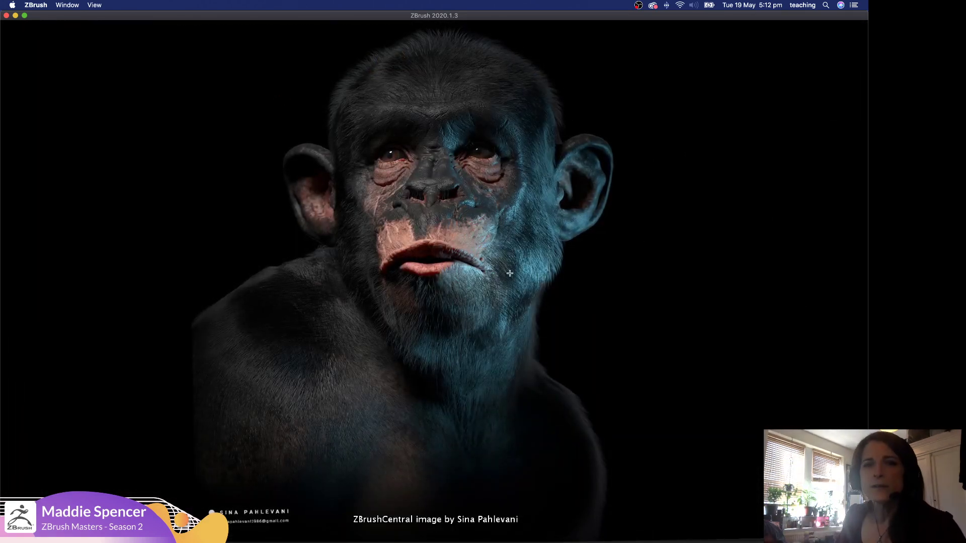
pyautogui.click(636, 312)
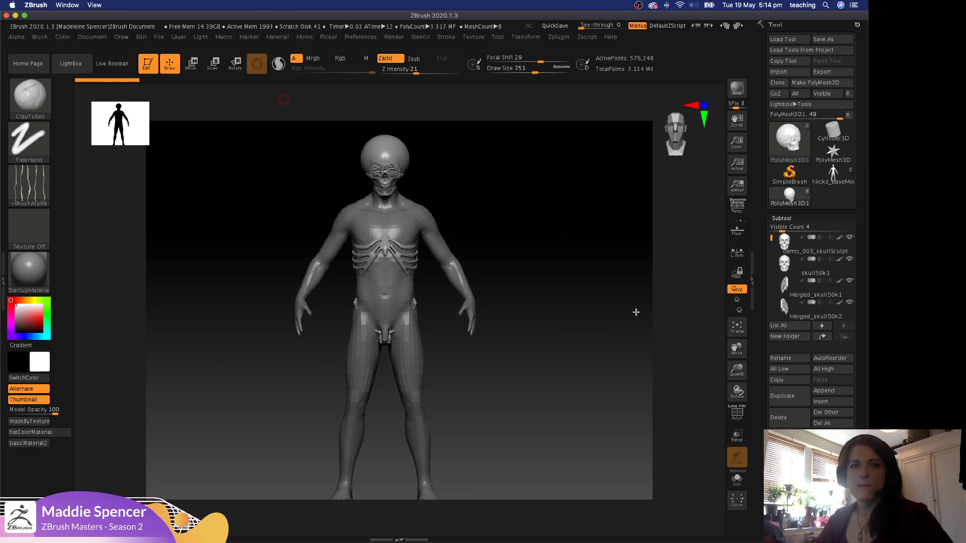
# Select the Nickz_baseModel1 body subtool and isolate it with Solo mode in the front view.
pyautogui.moveTo(636, 312); pyautogui.dragTo(633, 314)
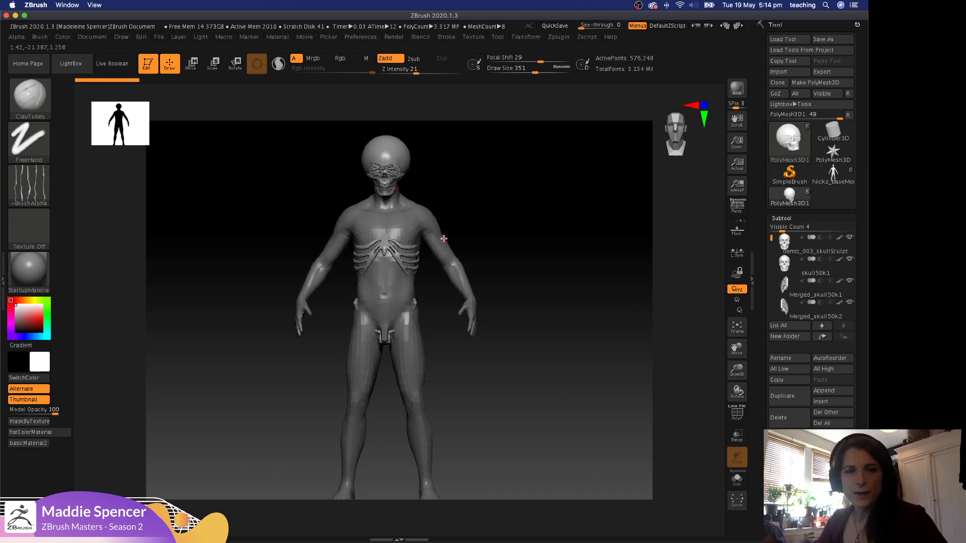
pyautogui.keyDown('alt'); pyautogui.click(443, 248); pyautogui.keyUp('alt')
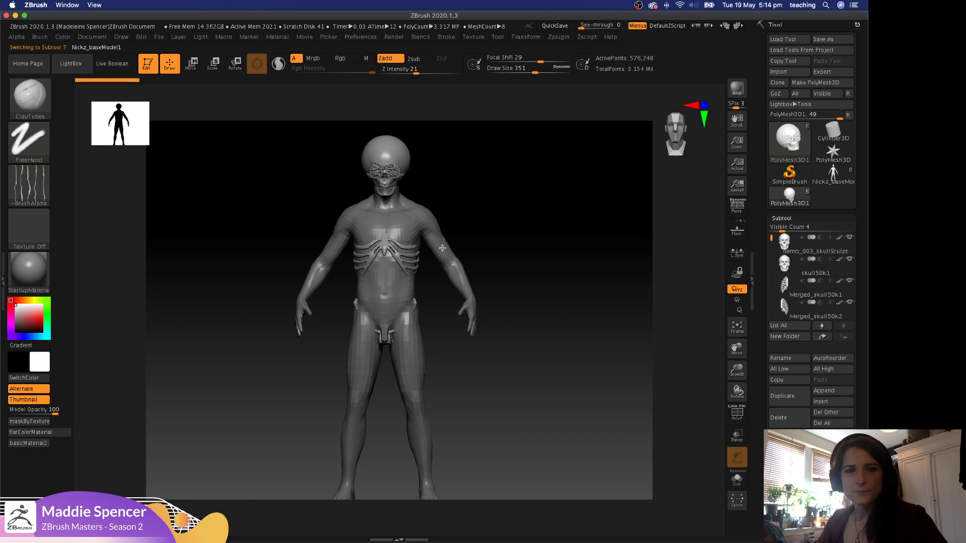
pyautogui.moveTo(522, 218); pyautogui.dragTo(558, 190)
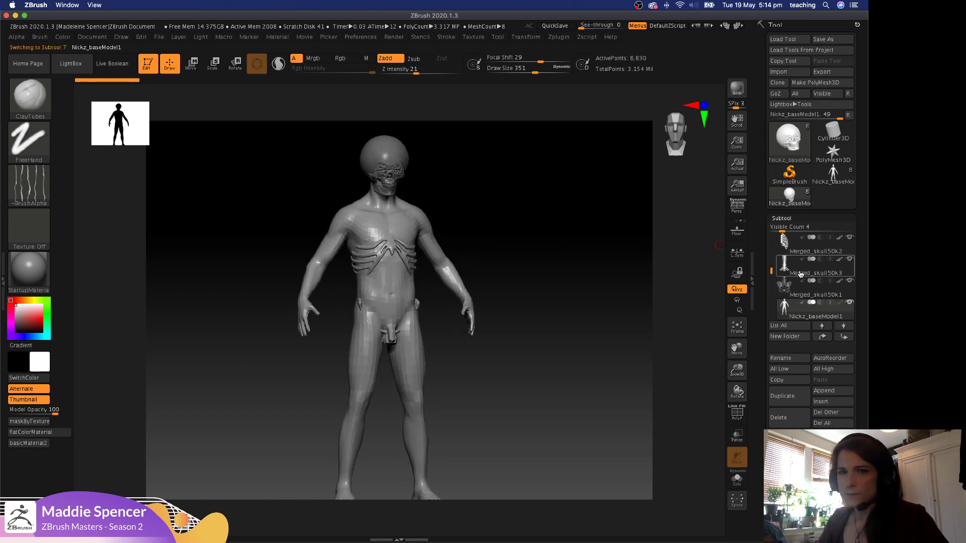
pyautogui.click(738, 480)
pyautogui.moveTo(614, 261); pyautogui.dragTo(616, 181)
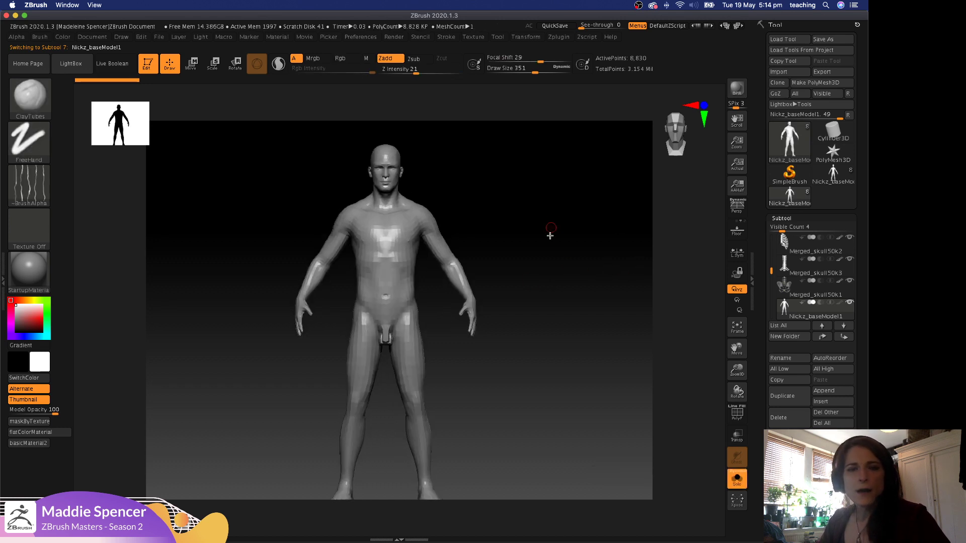
# Paint test masks across the abdomen and over one arm and side of the chest, clearing each one.
pyautogui.keyDown('alt'); pyautogui.moveTo(550, 236); pyautogui.dragTo(552, 245); pyautogui.keyUp('alt')
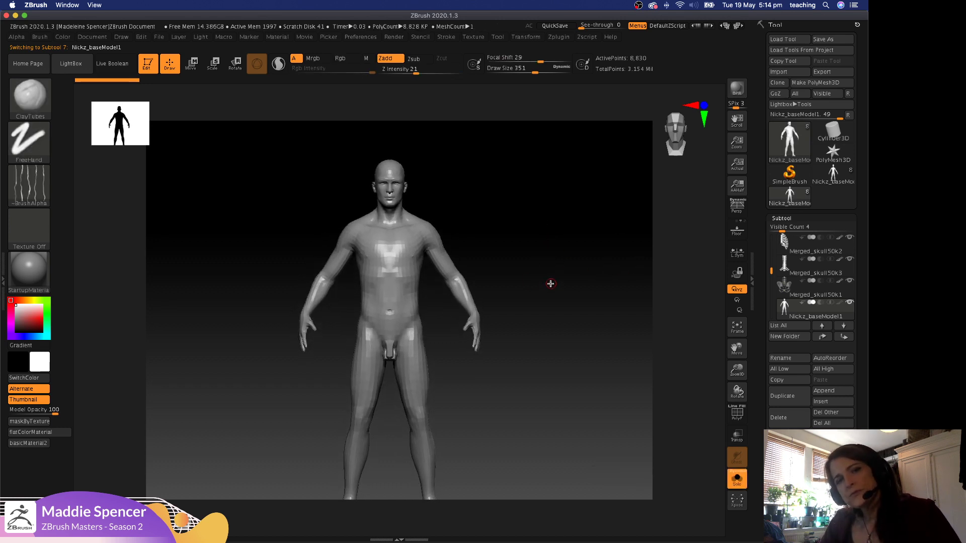
pyautogui.keyDown('alt'); pyautogui.moveTo(560, 241); pyautogui.dragTo(561, 227); pyautogui.keyUp('alt')
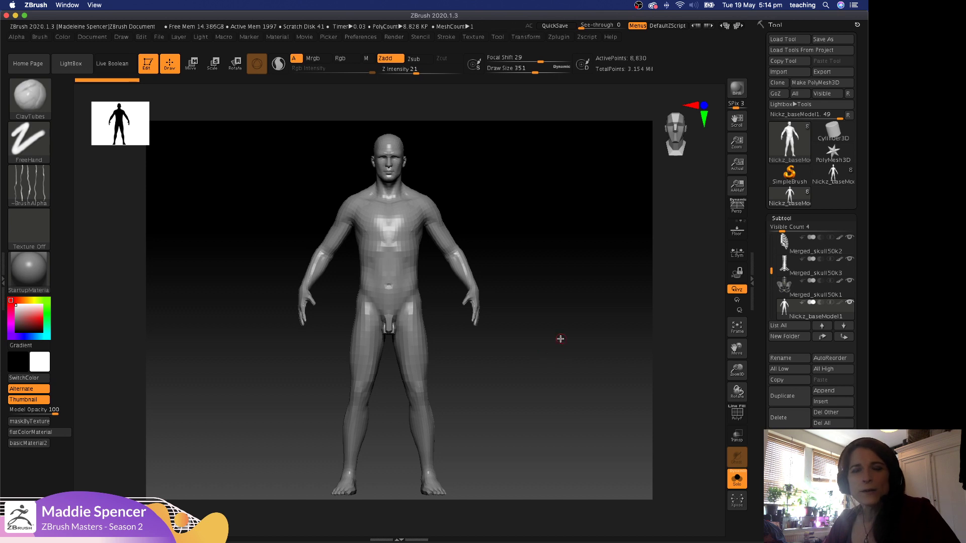
pyautogui.keyDown('alt'); pyautogui.moveTo(564, 320); pyautogui.dragTo(587, 319); pyautogui.keyUp('alt')
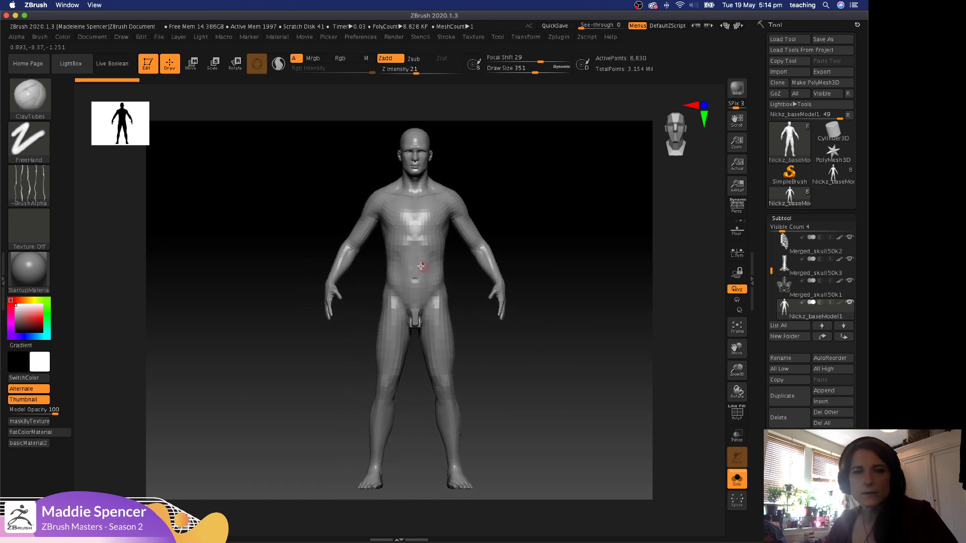
pyautogui.press('ctrl')
pyautogui.moveTo(375, 257)
pyautogui.keyDown('ctrl'); pyautogui.mouseDown()
pyautogui.moveTo(468, 264)
pyautogui.moveTo(457, 265)
pyautogui.mouseUp(); pyautogui.keyUp('ctrl')
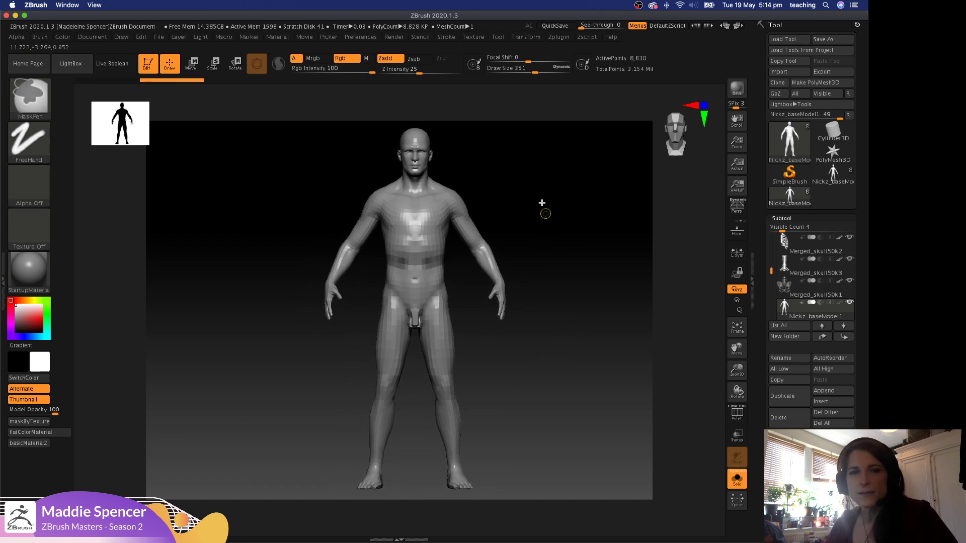
pyautogui.keyDown('ctrl'); pyautogui.moveTo(523, 169); pyautogui.dragTo(524, 250); pyautogui.keyUp('ctrl')
pyautogui.keyDown('ctrl'); pyautogui.moveTo(339, 217); pyautogui.dragTo(402, 263); pyautogui.keyUp('ctrl')
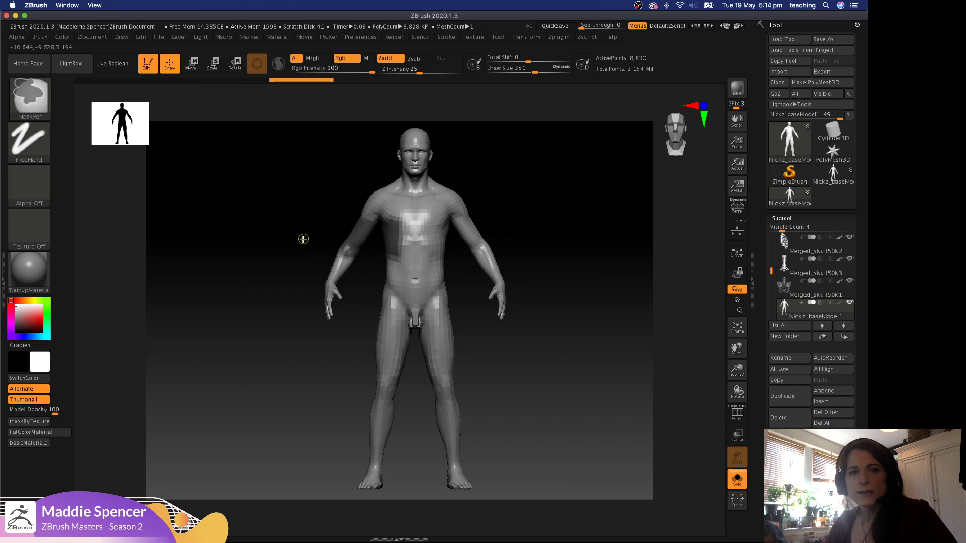
pyautogui.keyDown('ctrl'); pyautogui.moveTo(304, 239); pyautogui.dragTo(313, 282); pyautogui.keyUp('ctrl')
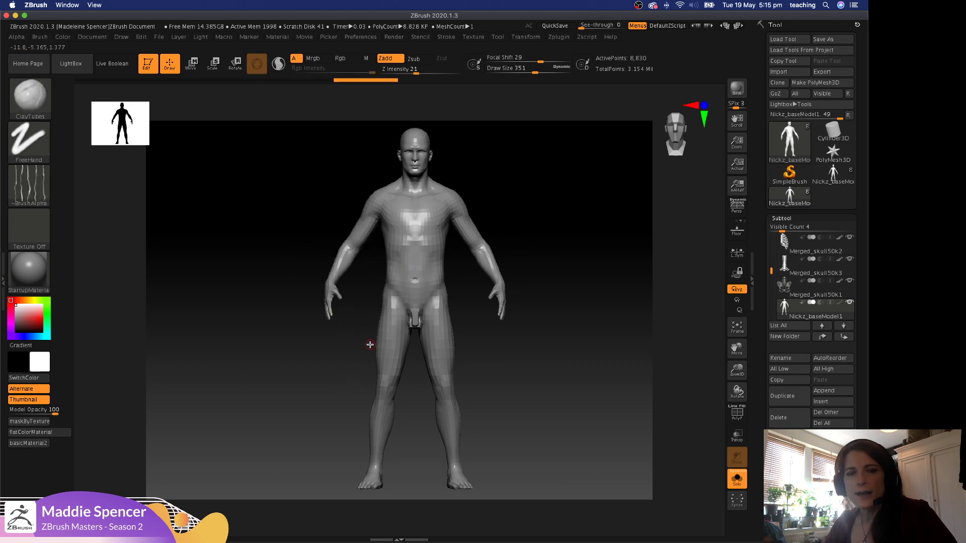
pyautogui.moveTo(339, 450)
pyautogui.keyDown('ctrl'); pyautogui.mouseDown()
pyautogui.moveTo(498, 300)
pyautogui.moveTo(492, 315)
pyautogui.moveTo(349, 362)
pyautogui.mouseUp(); pyautogui.keyUp('ctrl')
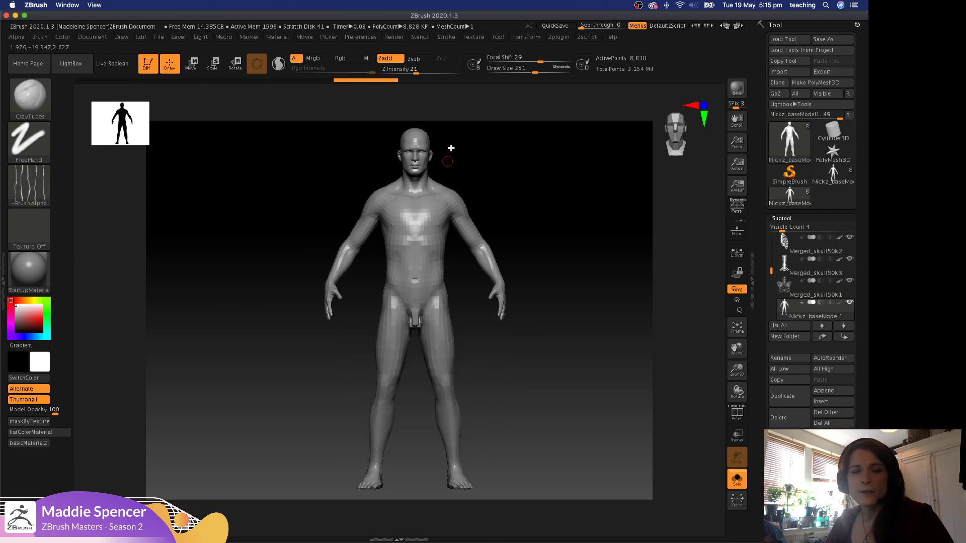
# Switch from the gizmo to the Transpose line in Move mode and apply a topological mask over the upper body down to the waist.
pyautogui.moveTo(558, 271); pyautogui.dragTo(573, 213)
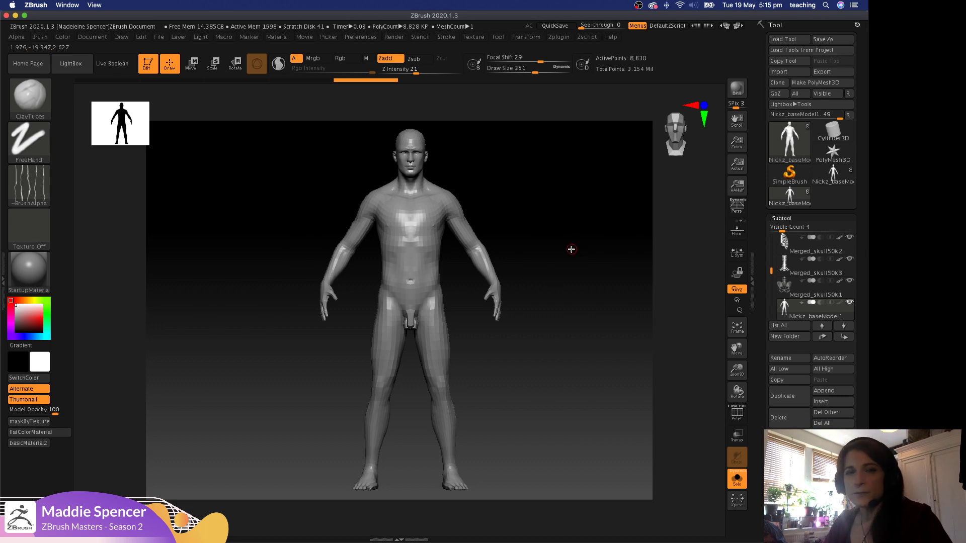
pyautogui.moveTo(567, 238); pyautogui.dragTo(571, 231)
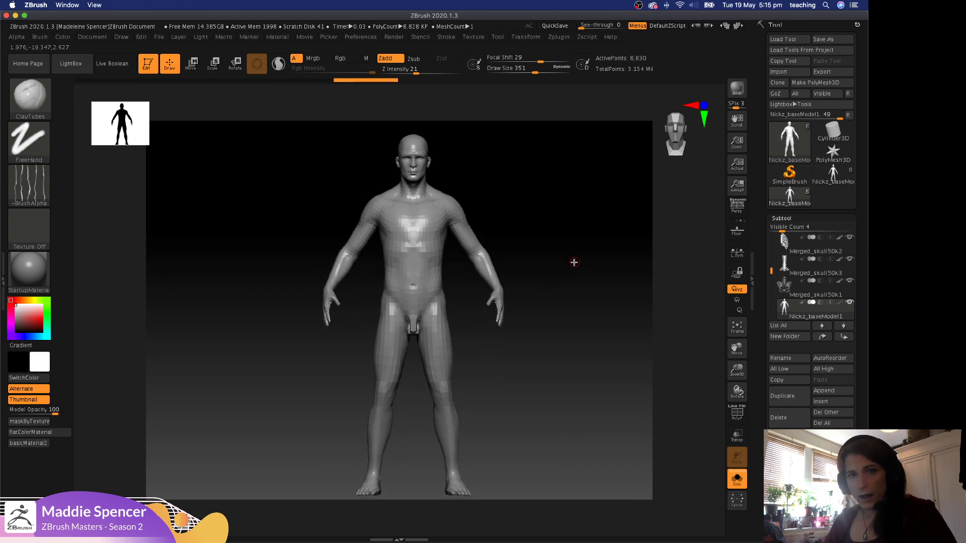
pyautogui.press('w')
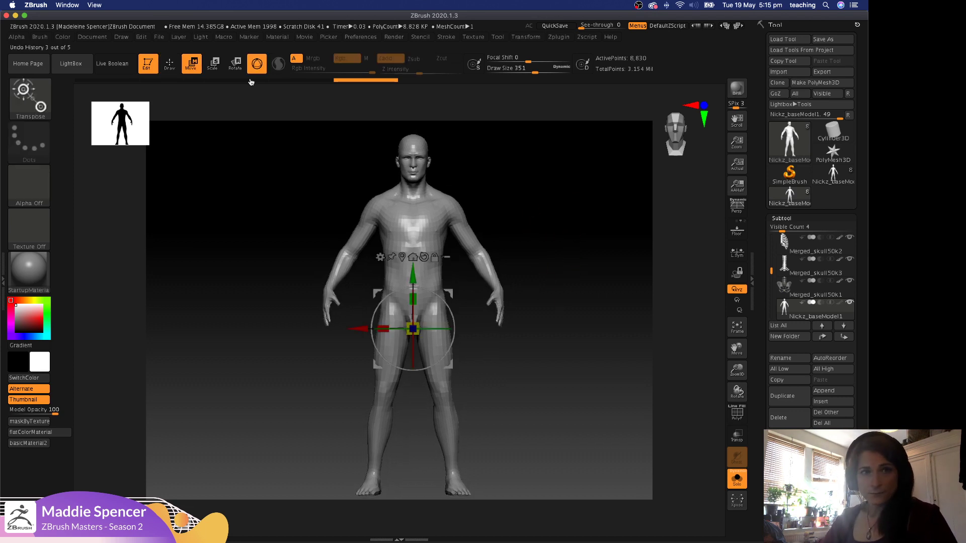
pyautogui.click(257, 63)
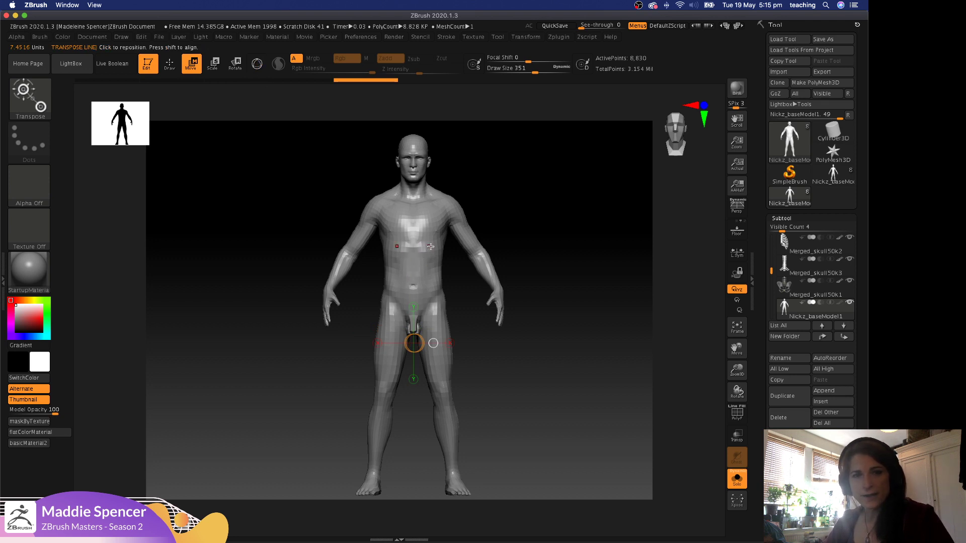
pyautogui.click(431, 231)
pyautogui.keyDown('ctrl'); pyautogui.moveTo(423, 273); pyautogui.dragTo(401, 362); pyautogui.keyUp('ctrl')
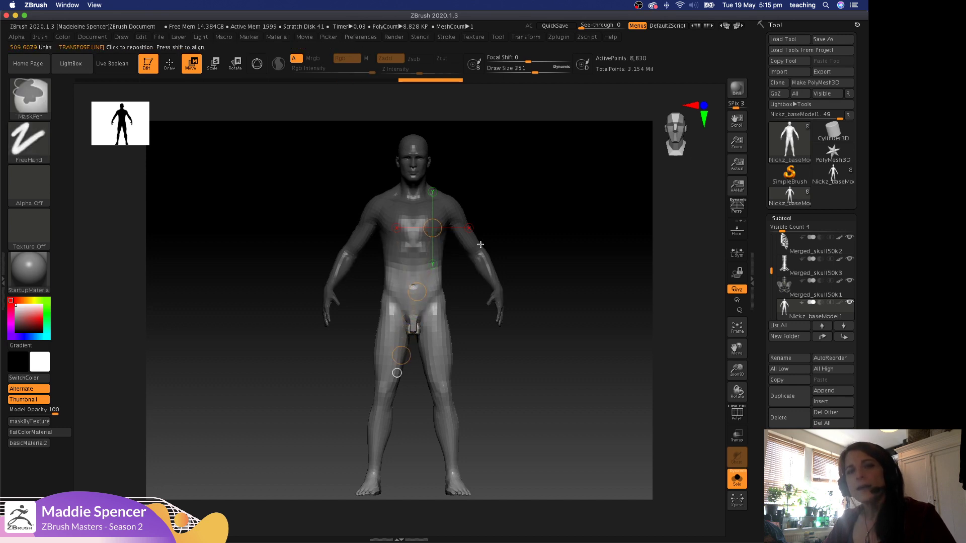
# Lay a vertical Transpose line about 726 units long from the pelvis straight down to ankle level.
pyautogui.moveTo(533, 211); pyautogui.dragTo(541, 233)
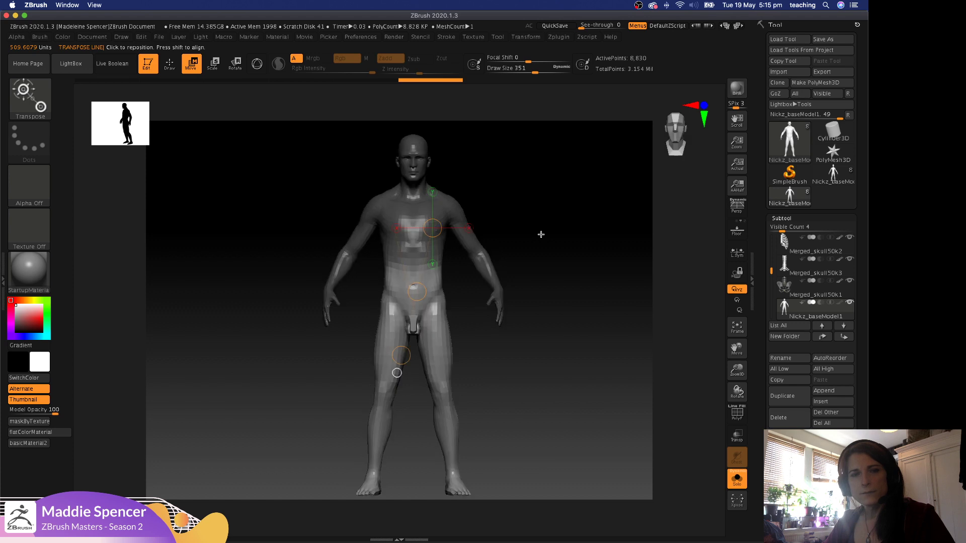
pyautogui.click(433, 291)
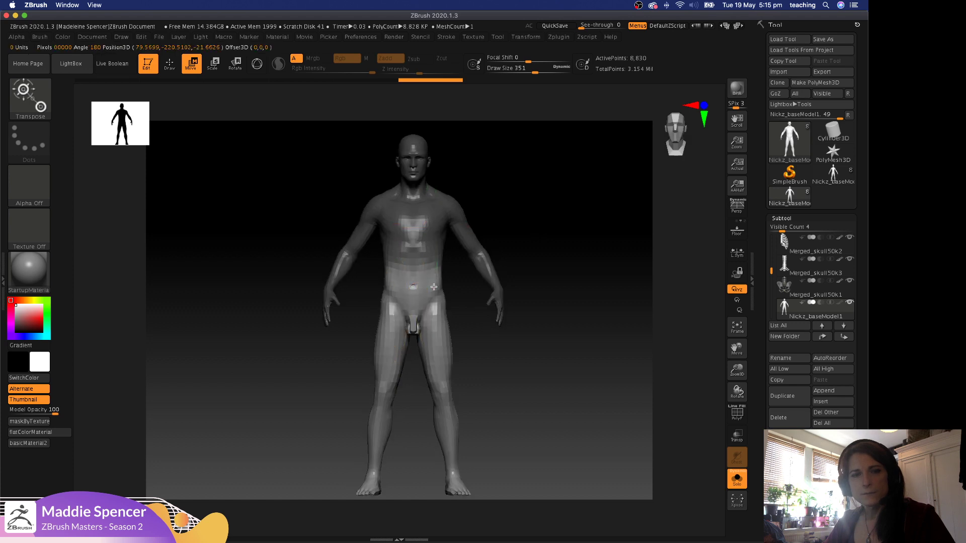
pyautogui.moveTo(432, 322); pyautogui.dragTo(441, 467)
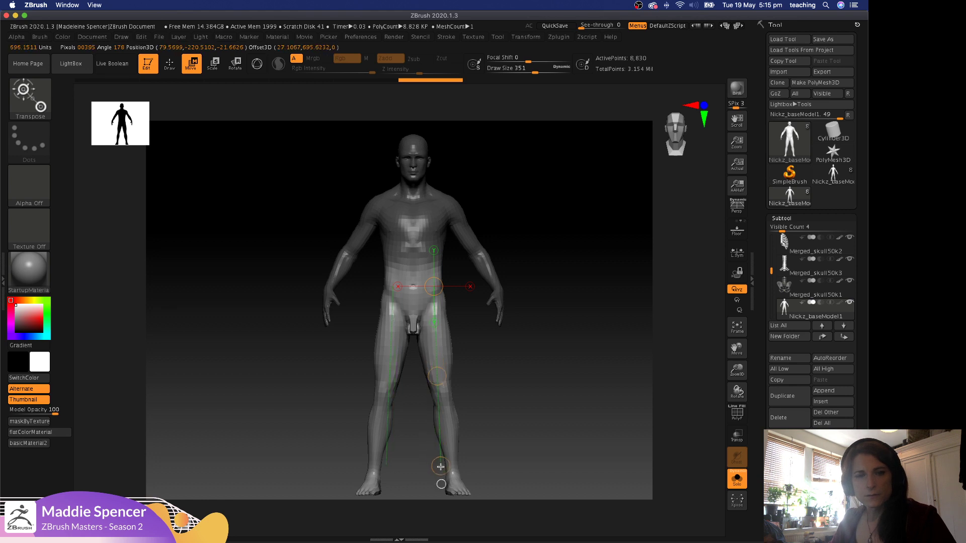
pyautogui.moveTo(455, 542); pyautogui.dragTo(434, 400)
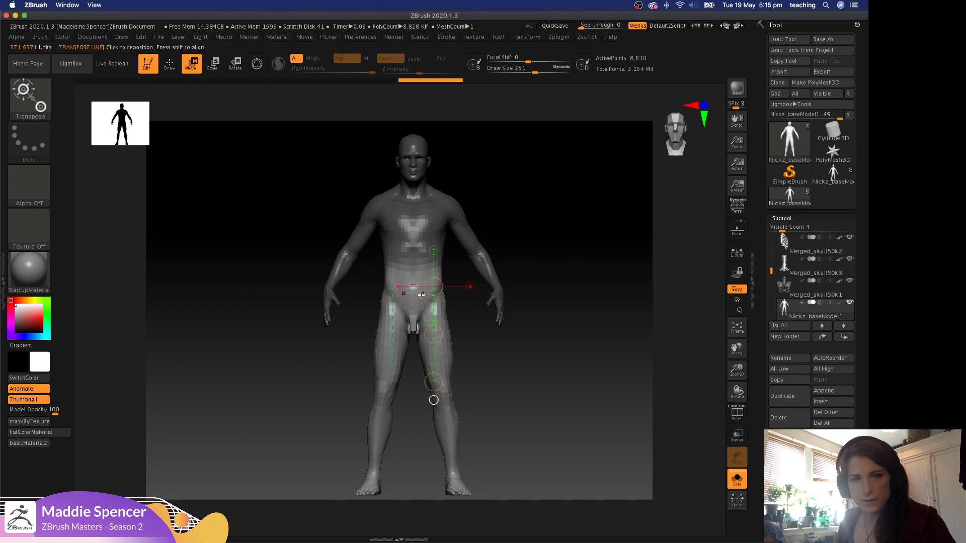
pyautogui.moveTo(421, 294); pyautogui.dragTo(609, 291)
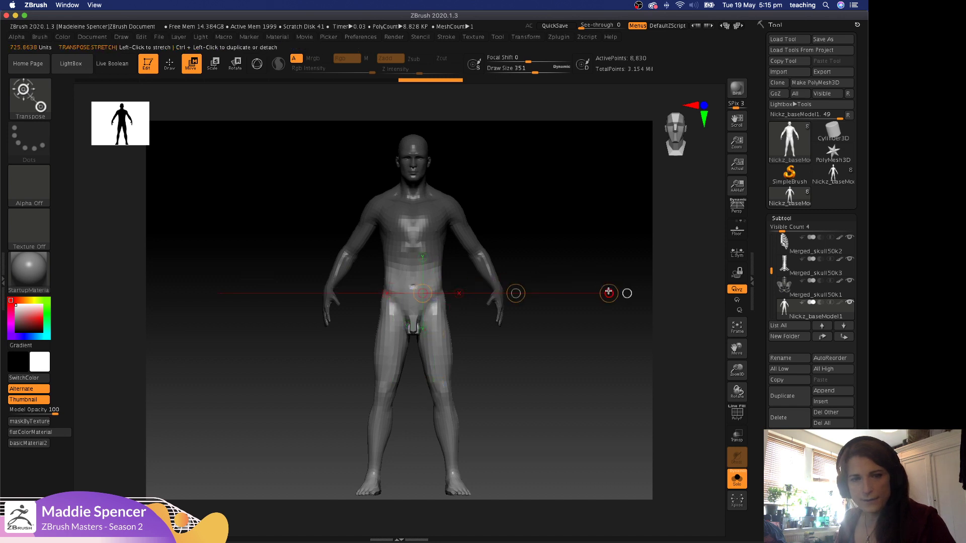
pyautogui.click(423, 329)
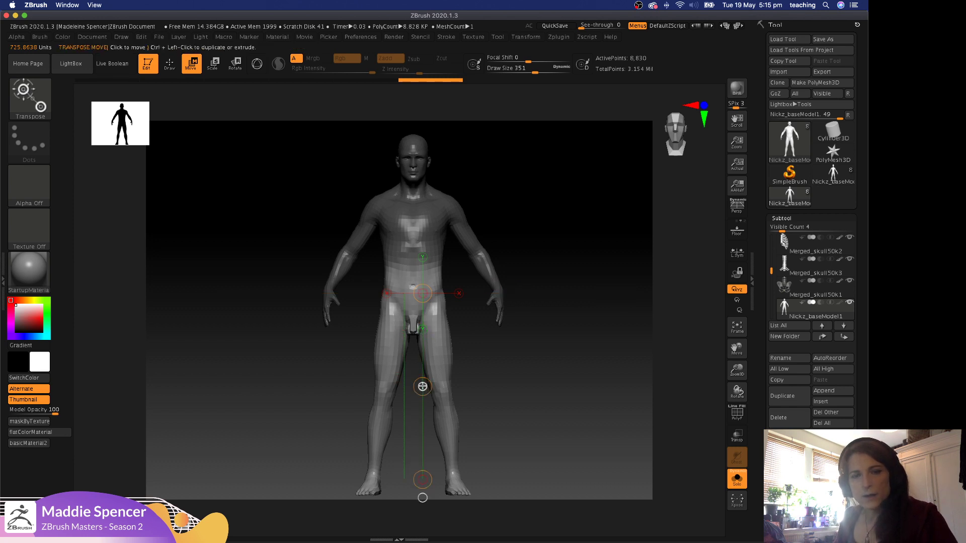
# Move the unmasked lower body slightly downward with the Transpose line to lengthen the waist, and clear the mask.
pyautogui.moveTo(423, 386); pyautogui.dragTo(426, 394)
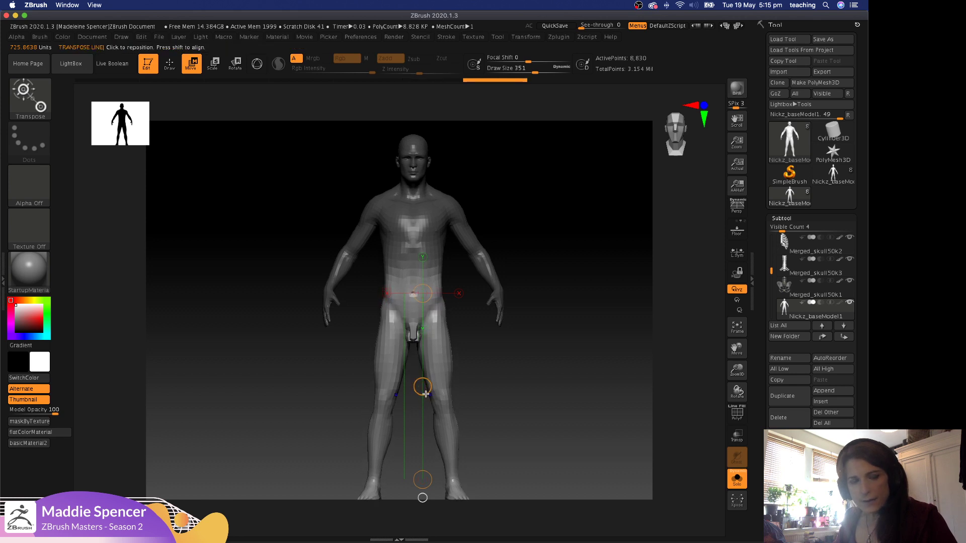
pyautogui.keyDown('alt'); pyautogui.moveTo(532, 361); pyautogui.dragTo(527, 346); pyautogui.keyUp('alt')
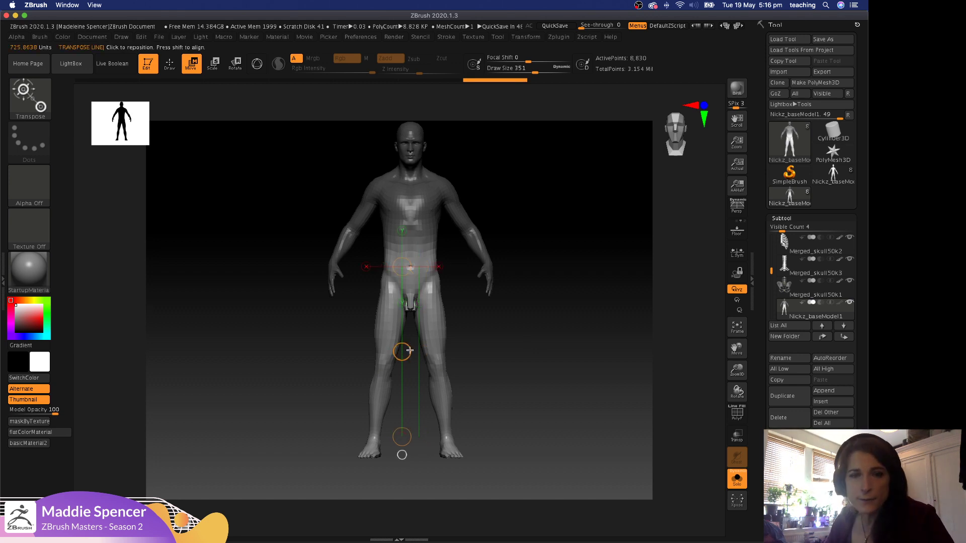
pyautogui.moveTo(403, 352); pyautogui.dragTo(403, 347)
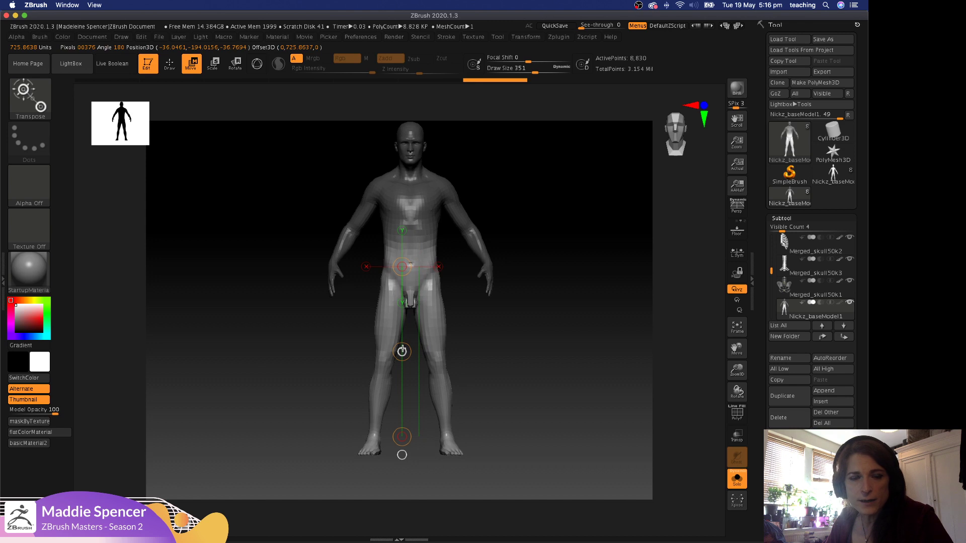
pyautogui.press('q')
pyautogui.keyDown('ctrl'); pyautogui.moveTo(536, 185); pyautogui.dragTo(527, 192); pyautogui.keyUp('ctrl')
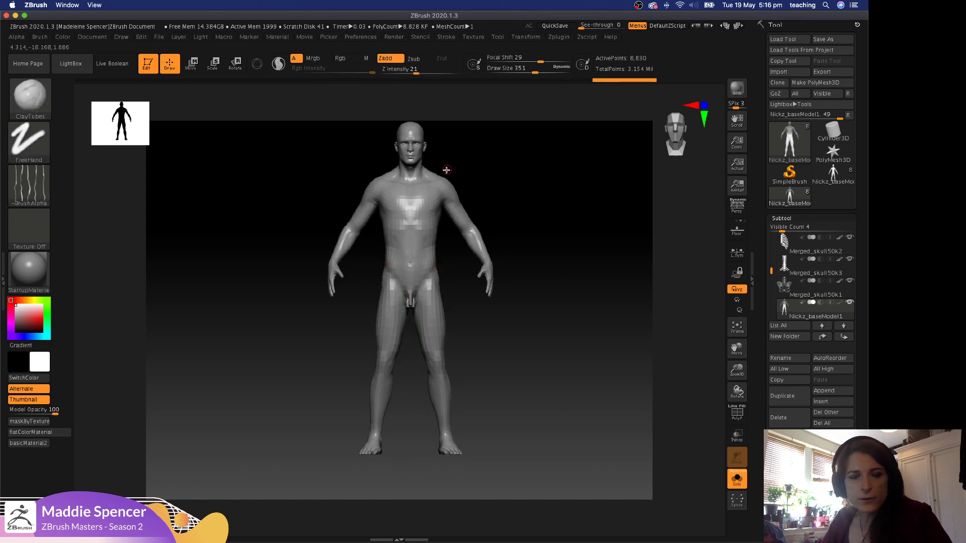
# Turn off Solo and hide the ribcage, spine and pelvis subtools, leaving the body and the enlarged skull shown.
pyautogui.press('w')
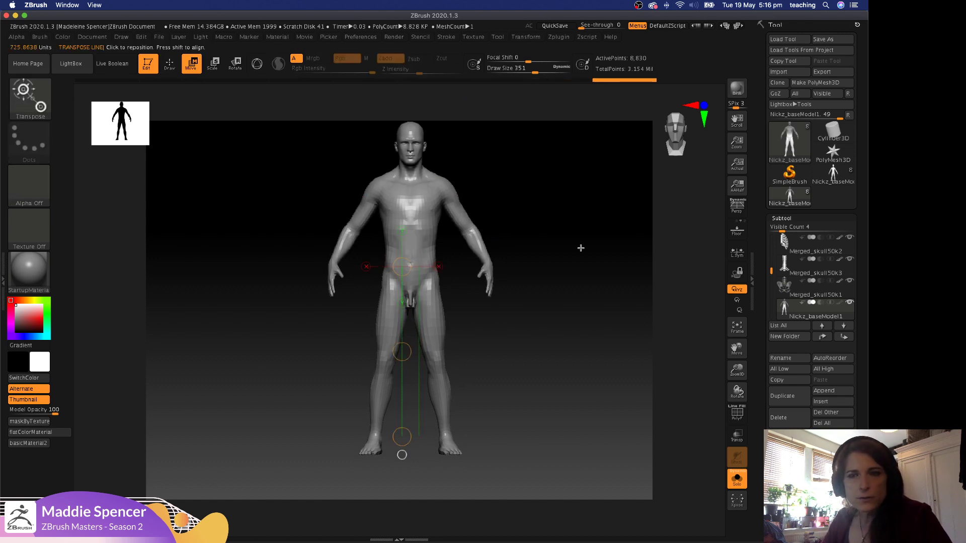
pyautogui.click(737, 479)
pyautogui.click(849, 238)
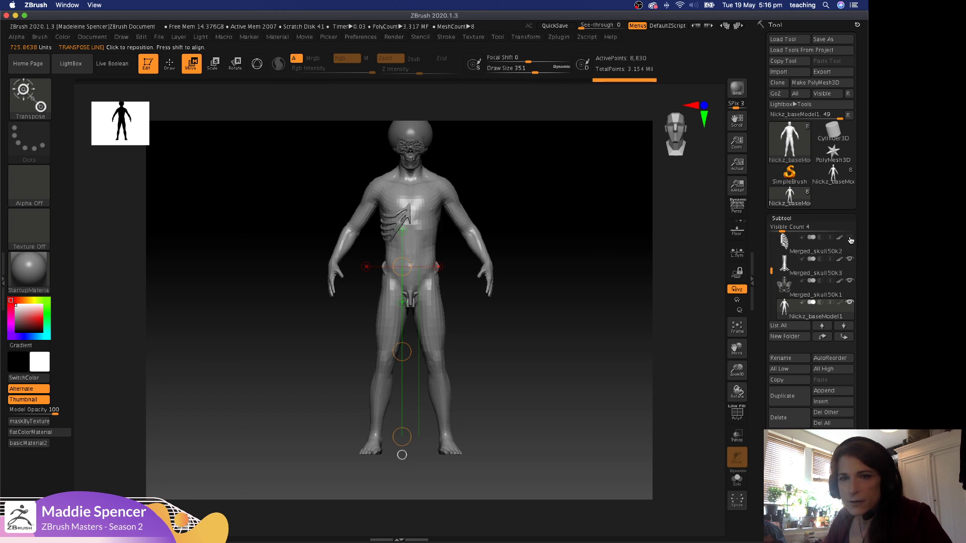
pyautogui.click(850, 280)
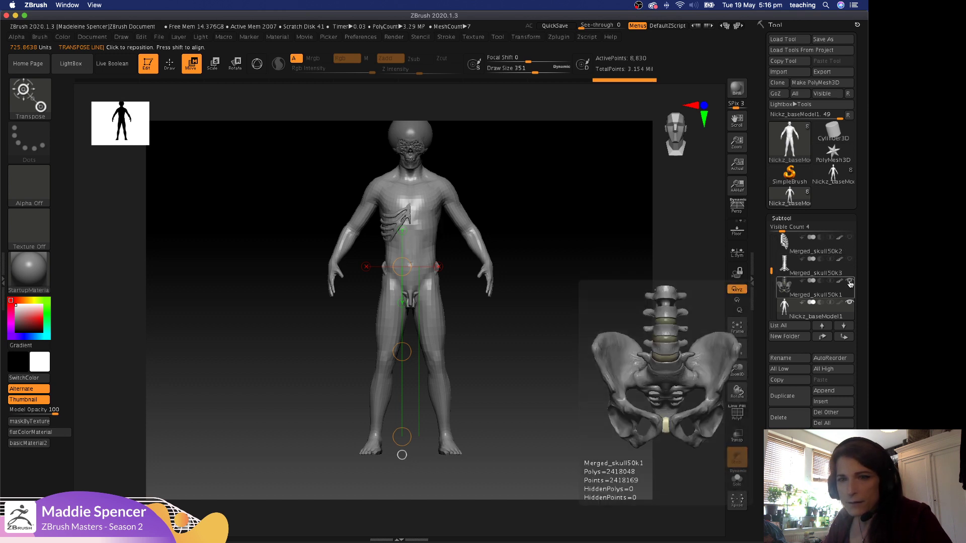
pyautogui.scroll(1, 774, 266)
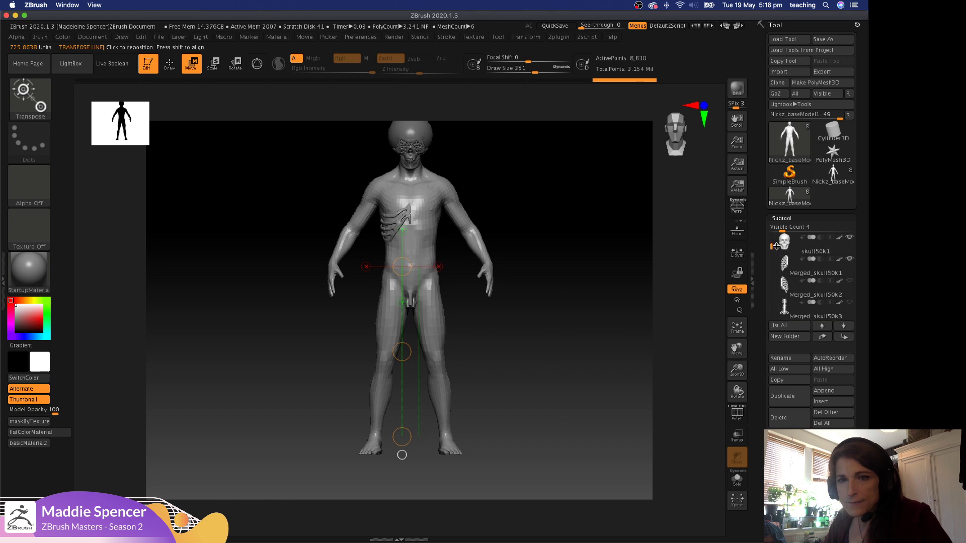
pyautogui.click(850, 260)
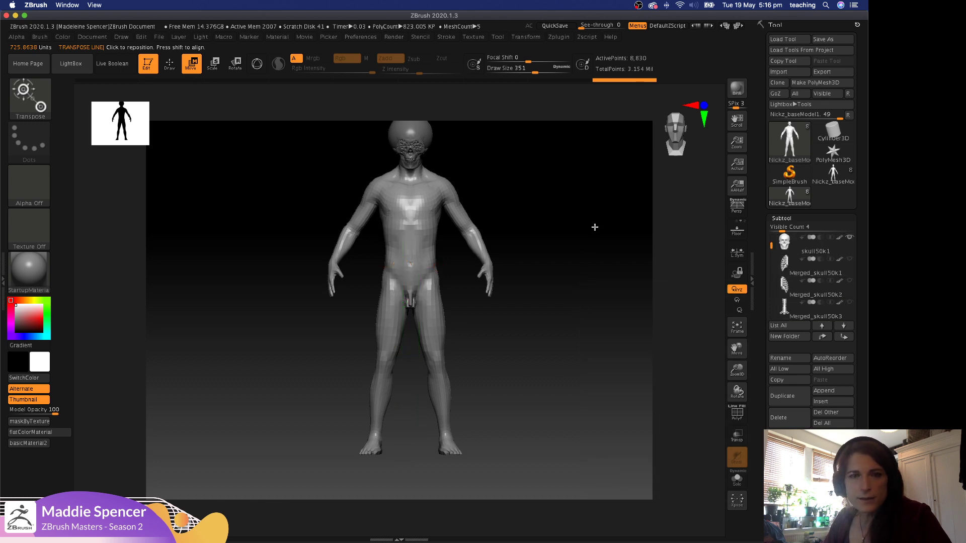
# In side view, mask the head and neck, isolate the body, and lay a Transpose line about 301 units long up and forward from the head.
pyautogui.moveTo(595, 225)
pyautogui.mouseDown()
pyautogui.moveTo(597, 263)
pyautogui.moveTo(509, 160)
pyautogui.moveTo(436, 185)
pyautogui.moveTo(437, 200)
pyautogui.mouseUp()
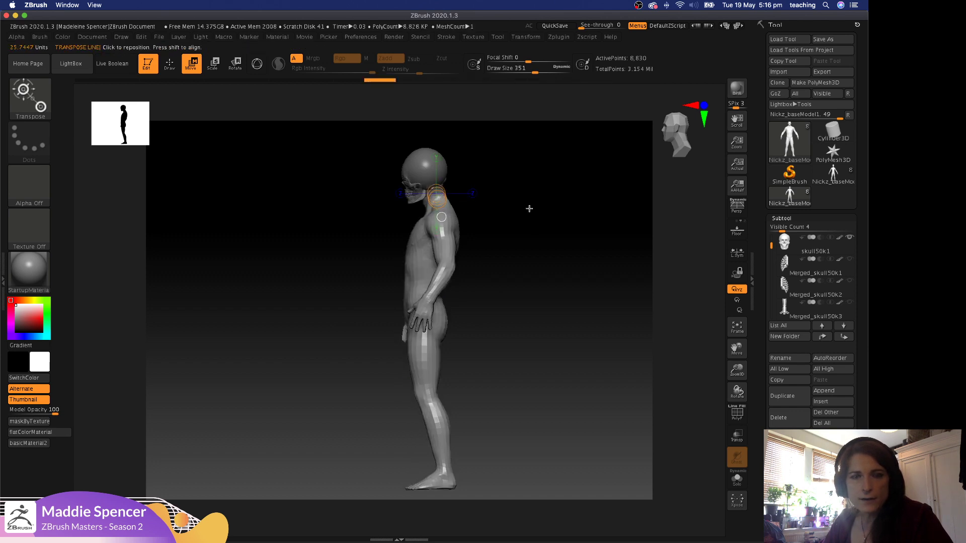
pyautogui.keyDown('alt'); pyautogui.moveTo(565, 214); pyautogui.dragTo(566, 322); pyautogui.keyUp('alt')
pyautogui.click(736, 477)
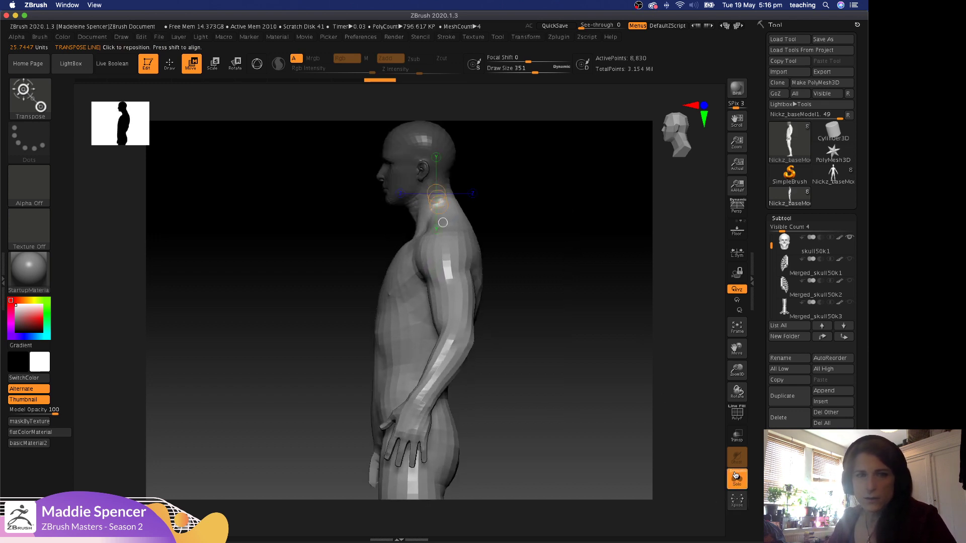
pyautogui.keyDown('alt'); pyautogui.moveTo(519, 178); pyautogui.dragTo(528, 248); pyautogui.keyUp('alt')
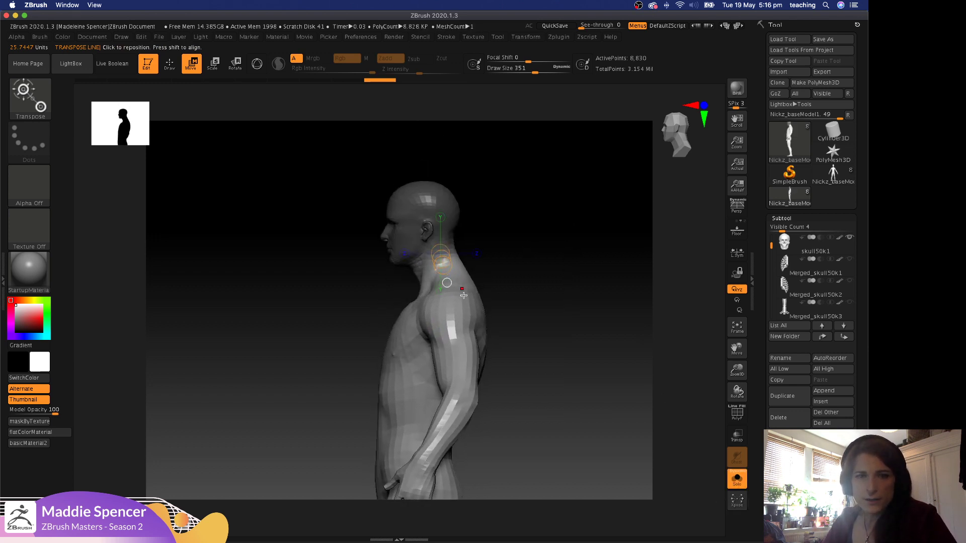
pyautogui.moveTo(411, 198)
pyautogui.mouseDown()
pyautogui.moveTo(375, 129)
pyautogui.moveTo(378, 145)
pyautogui.mouseUp()
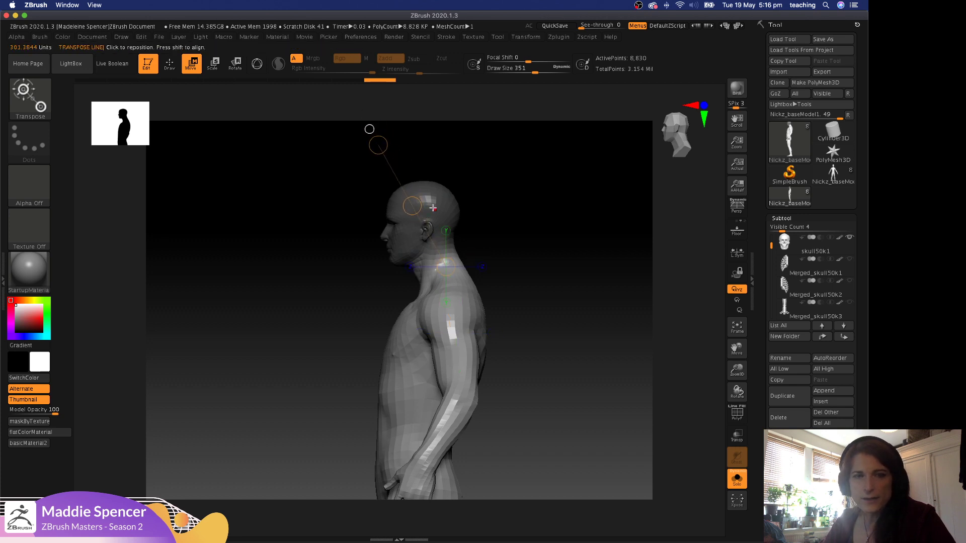
# Move the unmasked body down and back from the masked head, fine-tuning the neck position with the skull shown, and return to Draw mode.
pyautogui.moveTo(412, 206); pyautogui.dragTo(419, 223)
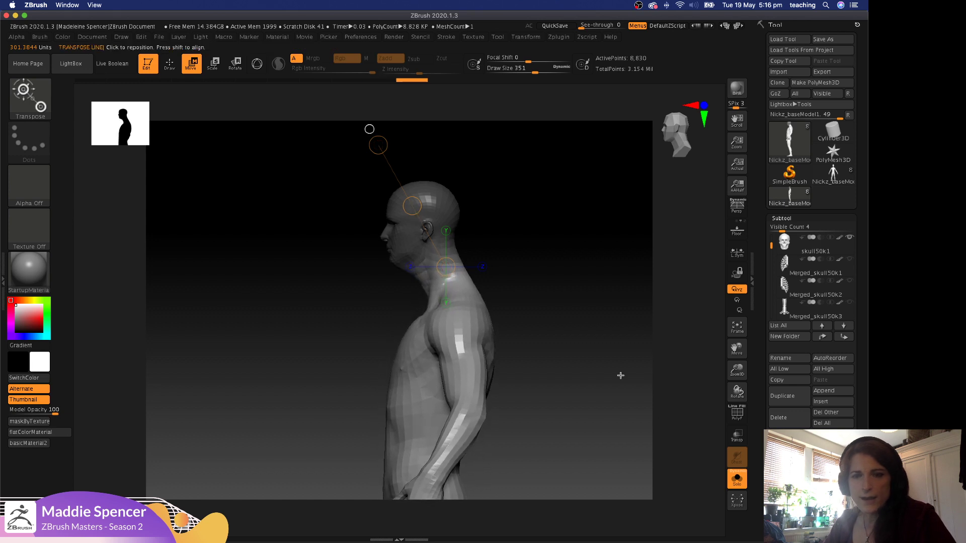
pyautogui.click(740, 484)
pyautogui.moveTo(413, 205); pyautogui.dragTo(412, 206)
pyautogui.press('q')
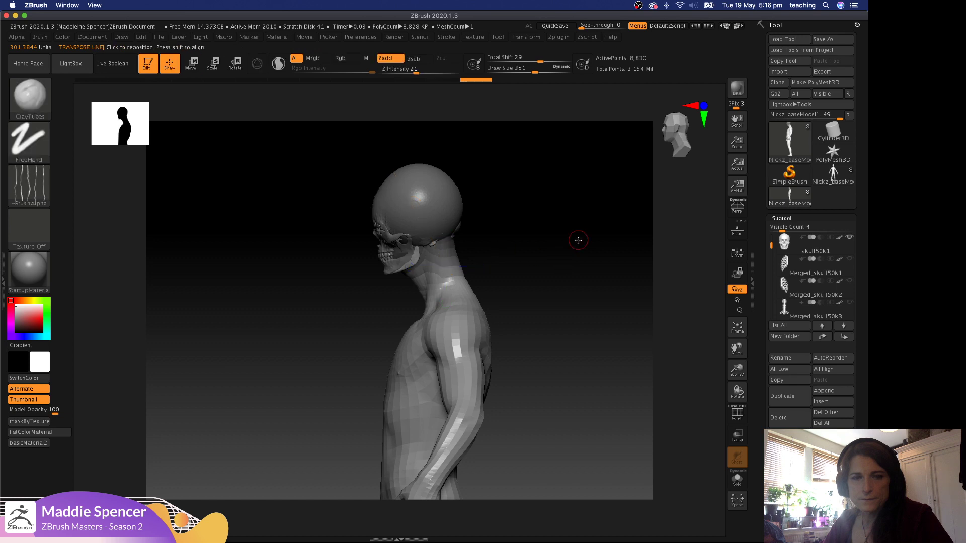
pyautogui.moveTo(578, 239)
pyautogui.mouseDown()
pyautogui.moveTo(605, 242)
pyautogui.moveTo(557, 231)
pyautogui.mouseUp()
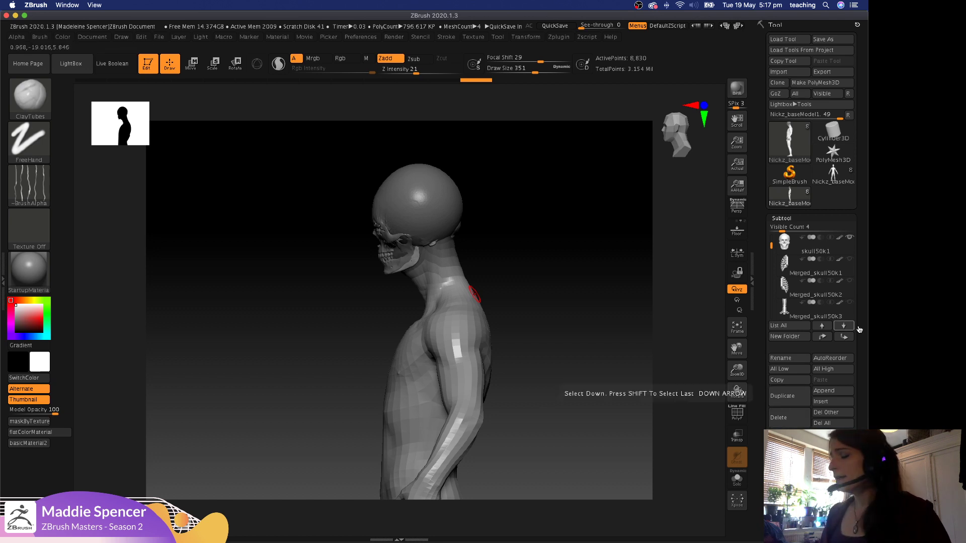
# Examine the PolyMesh3D1 skull against the ribcage with the body hidden, and restore the body-and-skull view with Nickz_baseModel1 selected.
pyautogui.click(849, 259)
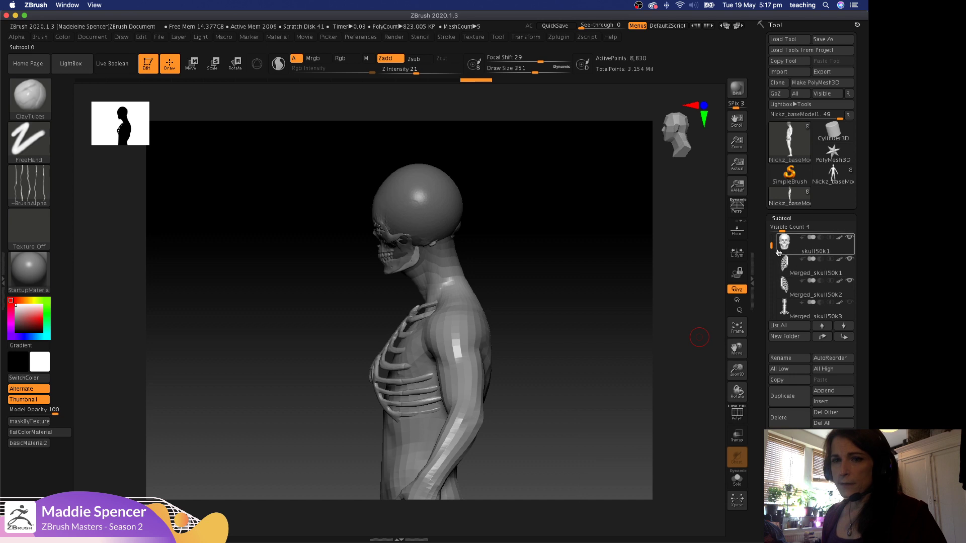
pyautogui.moveTo(779, 253); pyautogui.dragTo(773, 274)
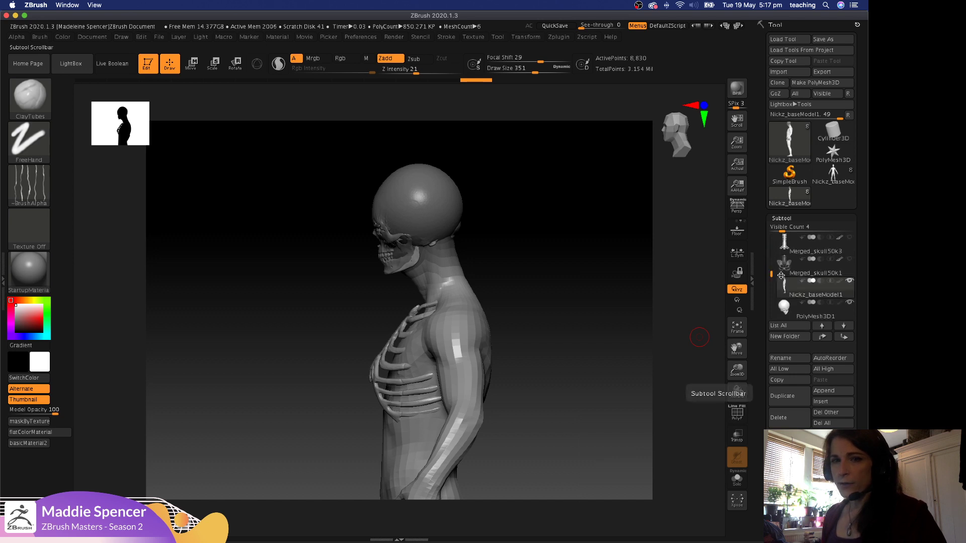
pyautogui.moveTo(850, 300)
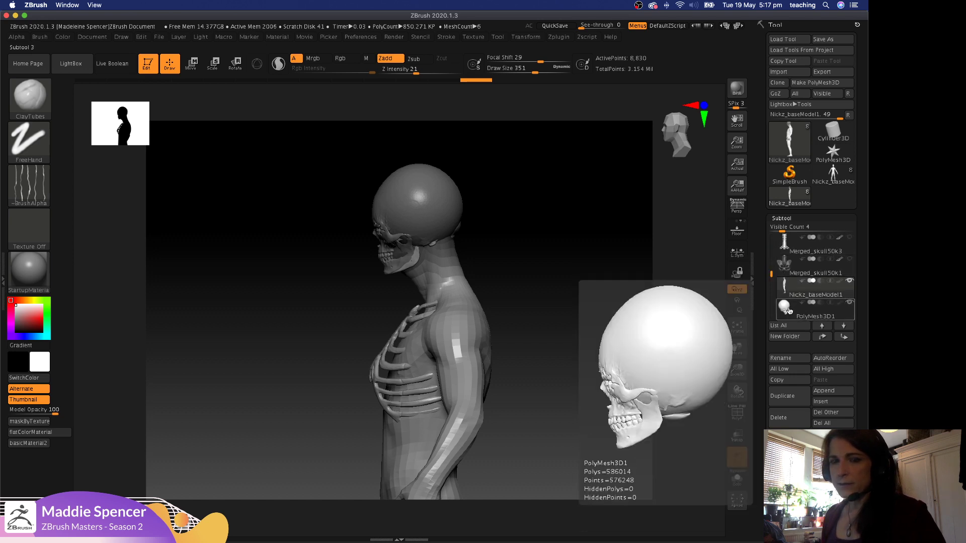
pyautogui.click(817, 305)
pyautogui.click(850, 281)
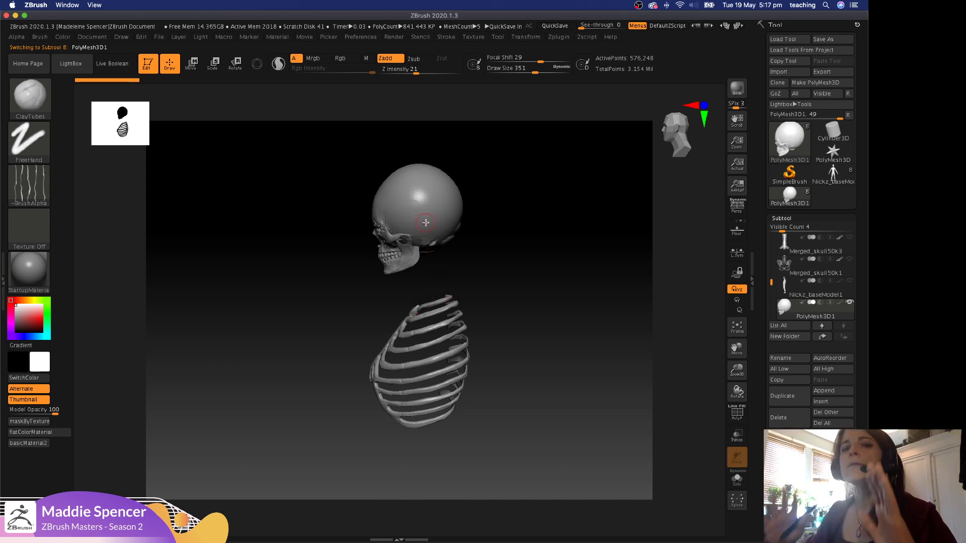
pyautogui.click(777, 282)
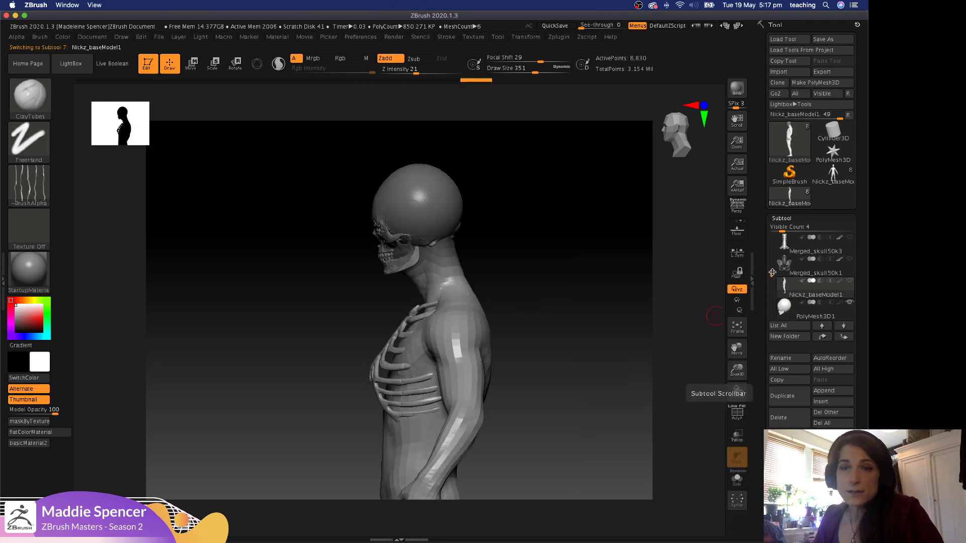
pyautogui.moveTo(772, 272); pyautogui.dragTo(773, 242)
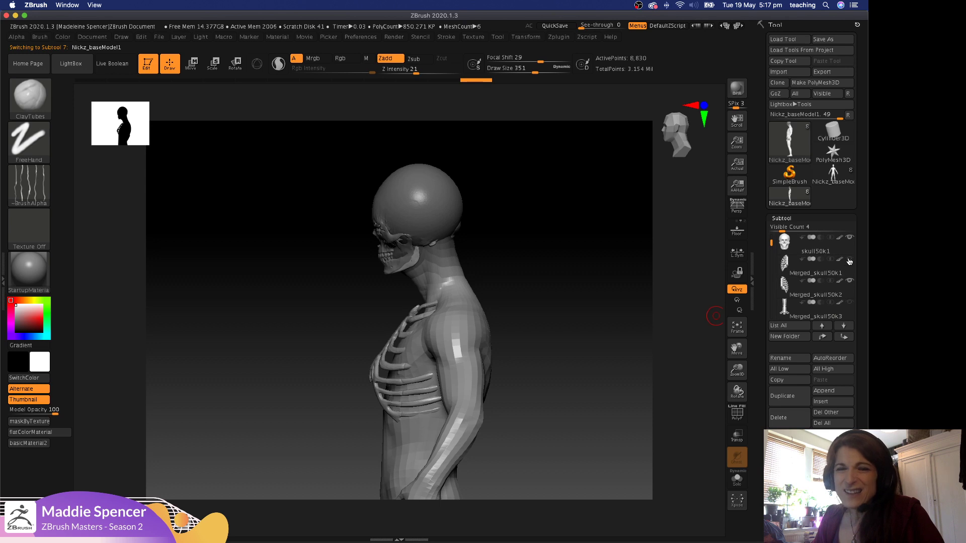
pyautogui.click(849, 281)
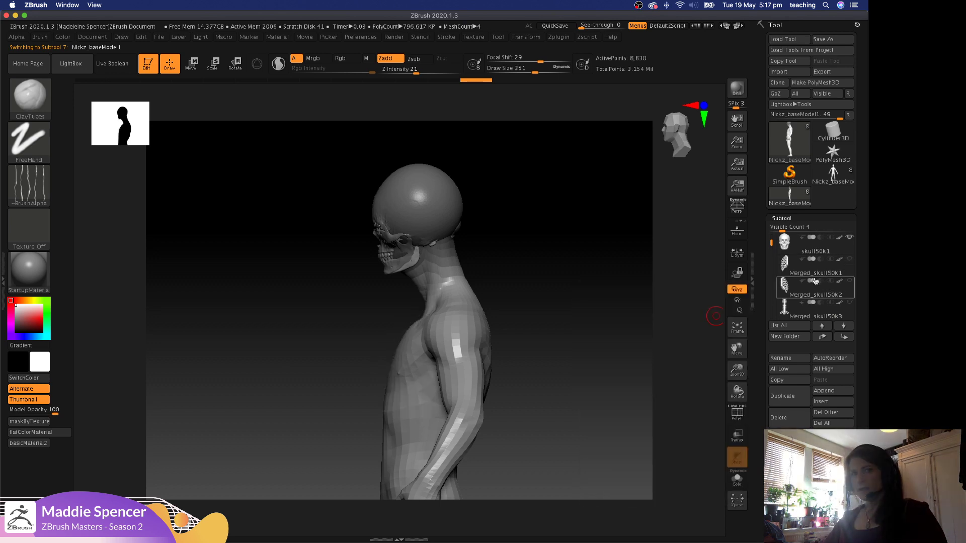
pyautogui.moveTo(829, 281)
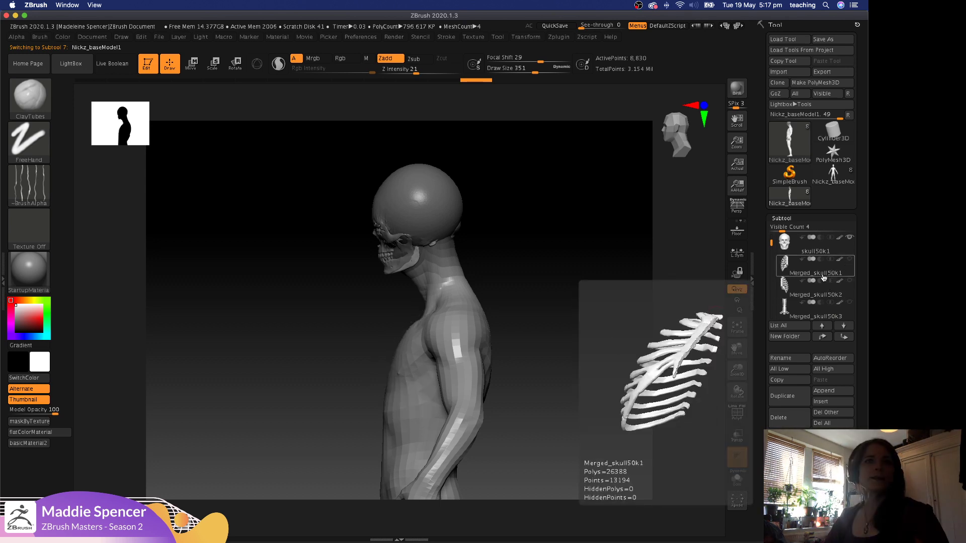
# In front view, apply a topological Transpose mask from the shoulder, leaving only the arms unmasked.
pyautogui.keyDown('alt'); pyautogui.moveTo(542, 333); pyautogui.dragTo(566, 193); pyautogui.keyUp('alt')
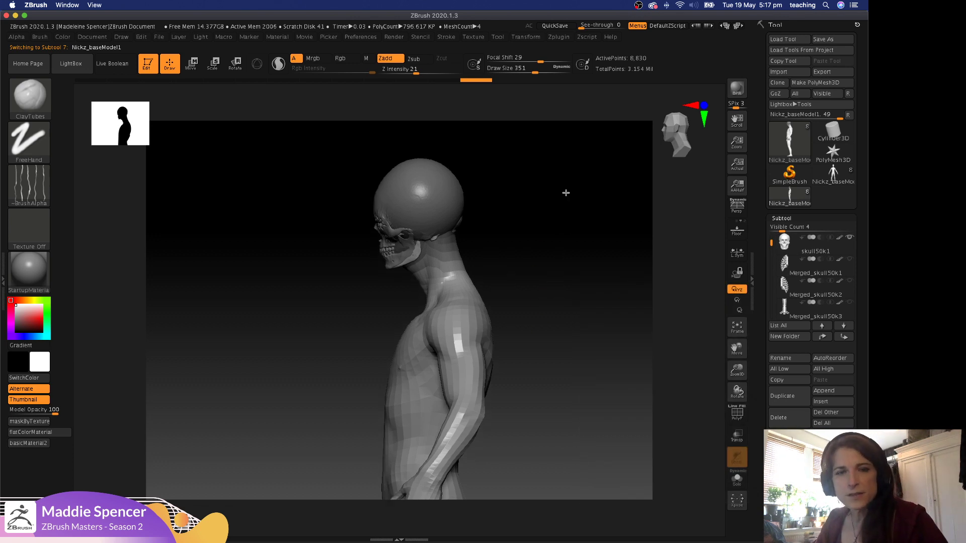
pyautogui.moveTo(561, 232); pyautogui.dragTo(598, 213)
pyautogui.press('w')
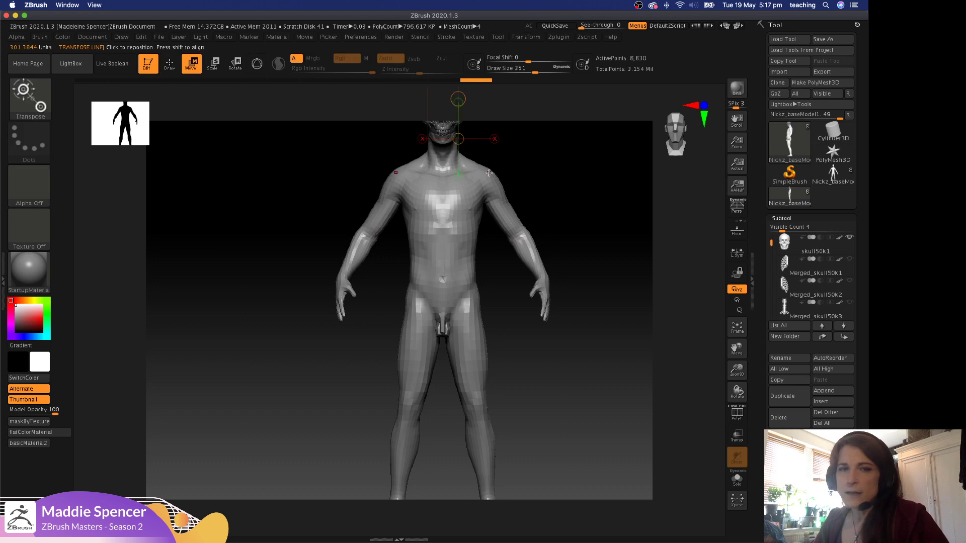
pyautogui.keyDown('ctrl'); pyautogui.moveTo(487, 178); pyautogui.dragTo(514, 234); pyautogui.keyUp('ctrl')
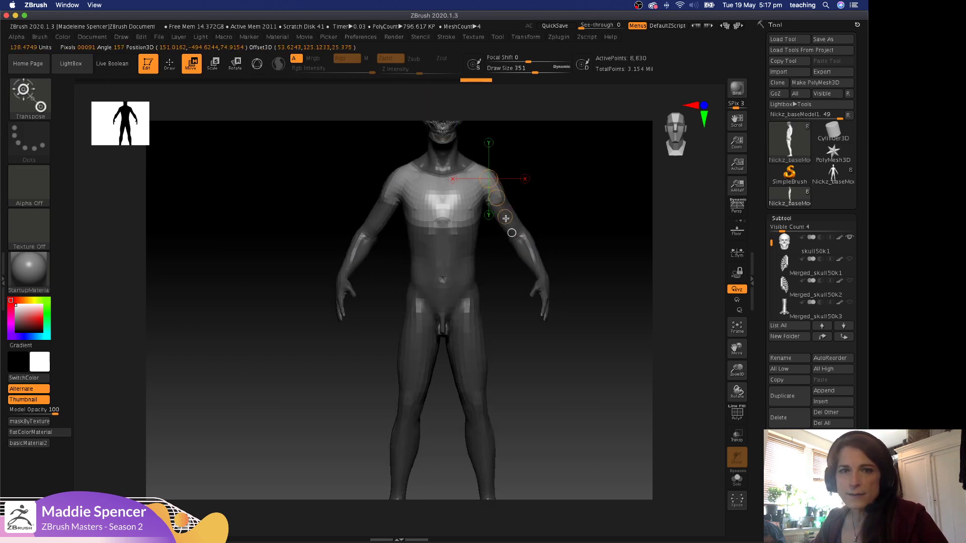
pyautogui.keyDown('ctrl'); pyautogui.moveTo(488, 192); pyautogui.dragTo(507, 228); pyautogui.keyUp('ctrl')
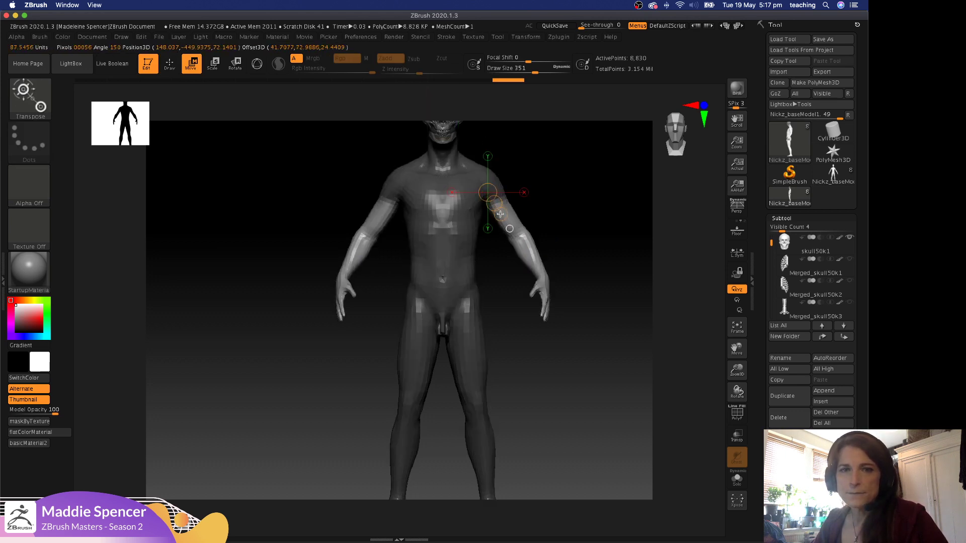
# Align a Transpose line about 352 units long from the shoulder to the wrist and shift the unmasked arms slightly downward.
pyautogui.moveTo(491, 181); pyautogui.dragTo(598, 396)
pyautogui.moveTo(610, 201); pyautogui.dragTo(553, 229)
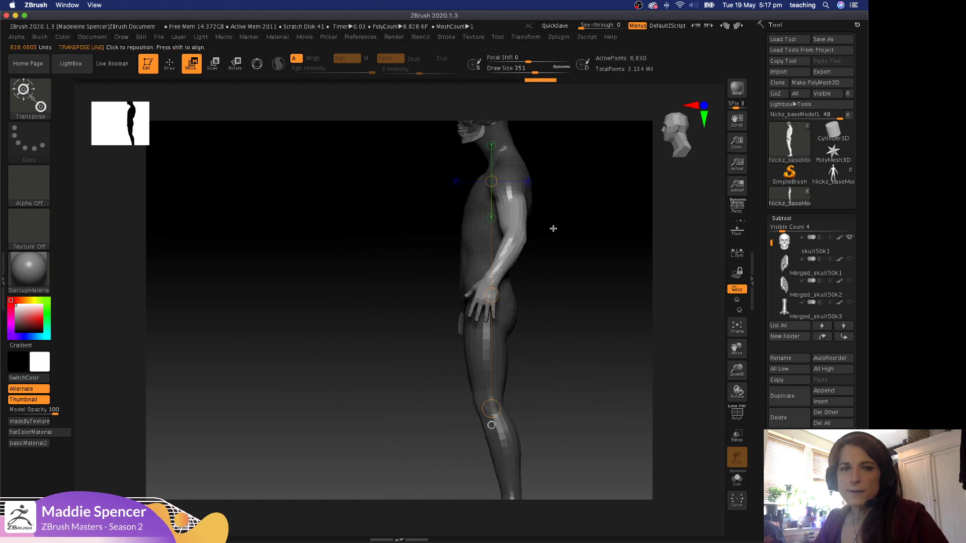
pyautogui.moveTo(497, 298); pyautogui.dragTo(518, 293)
pyautogui.moveTo(604, 265); pyautogui.dragTo(544, 271)
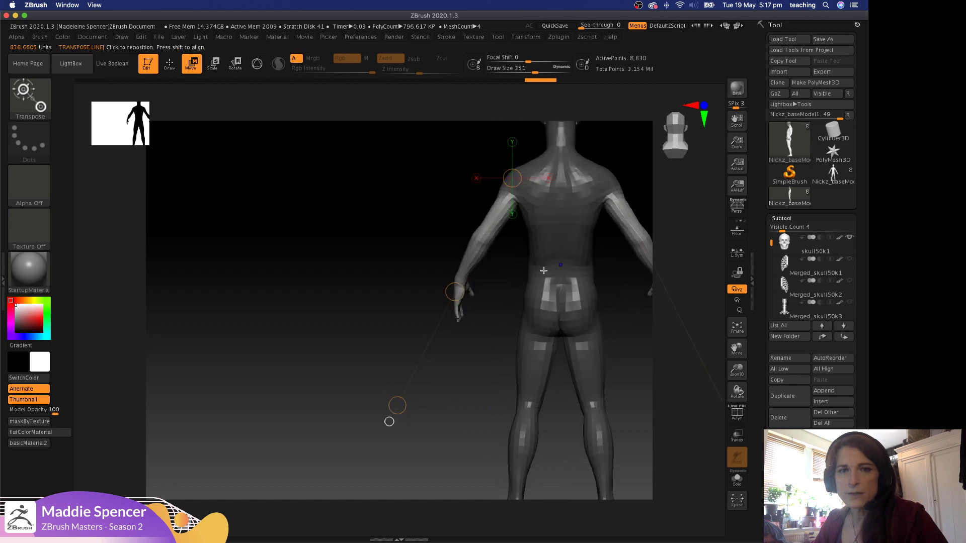
pyautogui.moveTo(403, 400); pyautogui.dragTo(459, 278)
pyautogui.moveTo(410, 170); pyautogui.dragTo(509, 173)
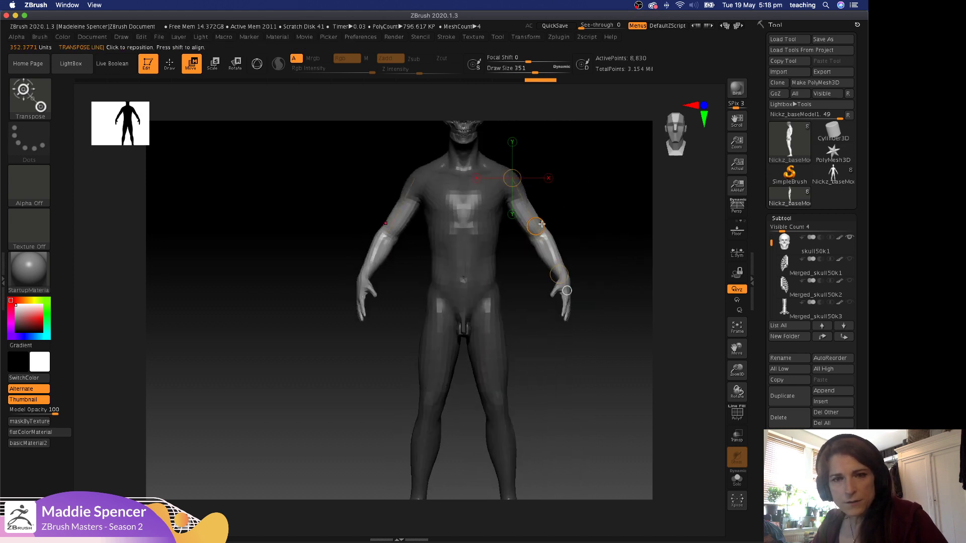
pyautogui.moveTo(536, 227)
pyautogui.mouseDown()
pyautogui.moveTo(541, 243)
pyautogui.moveTo(535, 231)
pyautogui.mouseUp()
# Paint a mask over the upper arms down to the elbows on the front and back, using draw size 65.
pyautogui.press('q')
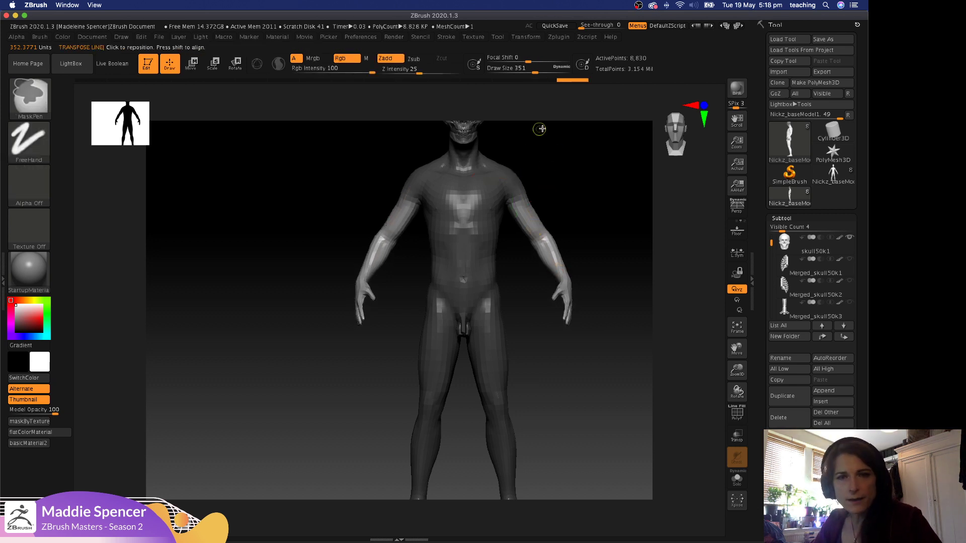
pyautogui.press('space')
pyautogui.moveTo(533, 211); pyautogui.dragTo(560, 212)
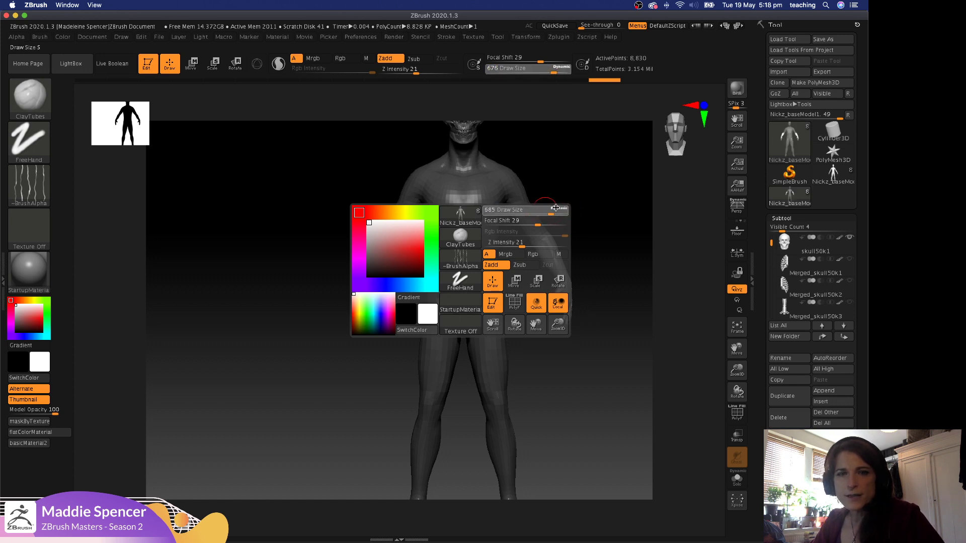
pyautogui.moveTo(587, 202)
pyautogui.mouseDown()
pyautogui.moveTo(488, 221)
pyautogui.moveTo(506, 217)
pyautogui.mouseUp()
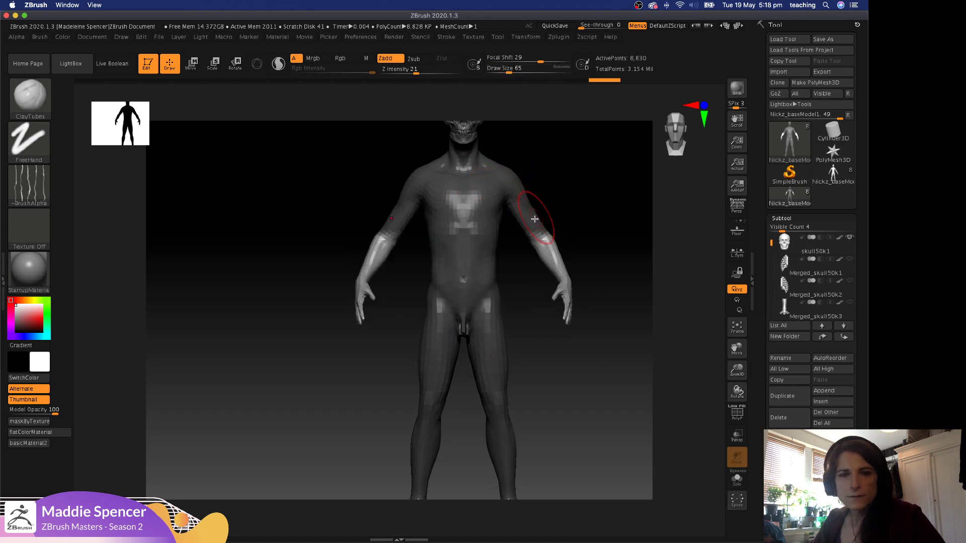
pyautogui.press('ctrl')
pyautogui.moveTo(576, 165)
pyautogui.mouseDown()
pyautogui.moveTo(492, 158)
pyautogui.moveTo(490, 166)
pyautogui.mouseUp()
pyautogui.press('ctrl')
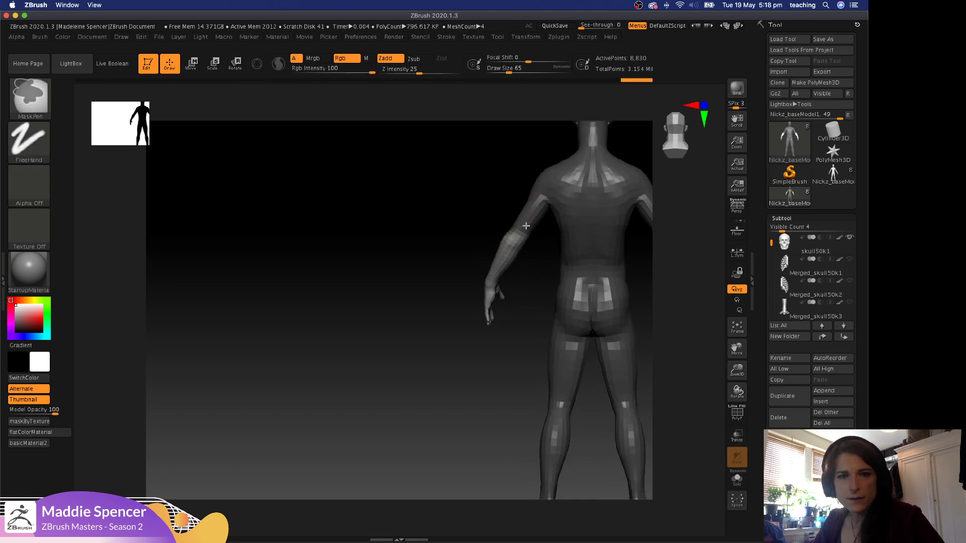
pyautogui.keyDown('ctrl'); pyautogui.click(515, 221); pyautogui.keyUp('ctrl')
# Lay a Transpose line about 554 units long from the elbow past the hand, and stretch the unmasked forearms longer.
pyautogui.press('w')
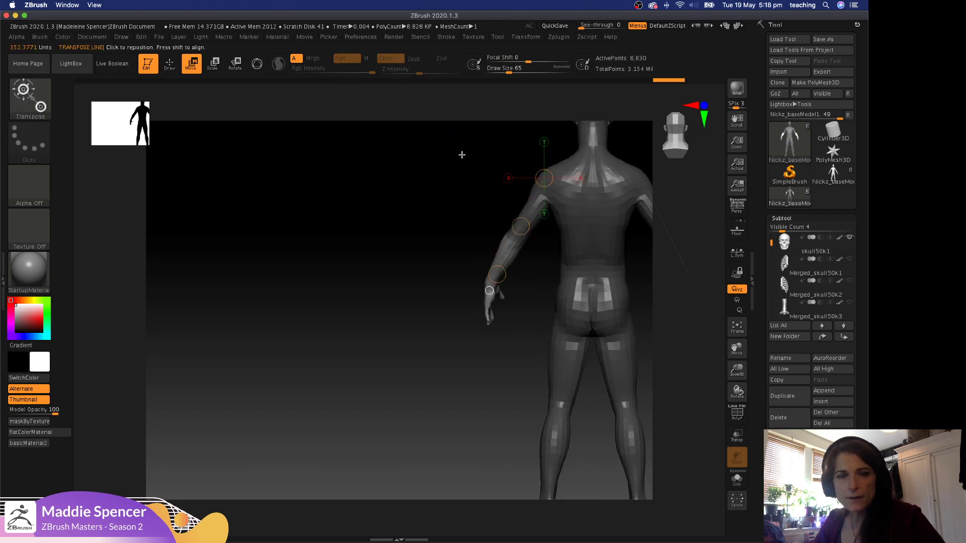
pyautogui.moveTo(462, 156)
pyautogui.mouseDown()
pyautogui.moveTo(488, 165)
pyautogui.moveTo(504, 246)
pyautogui.moveTo(516, 226)
pyautogui.moveTo(554, 252)
pyautogui.moveTo(553, 242)
pyautogui.moveTo(514, 244)
pyautogui.moveTo(373, 311)
pyautogui.mouseUp()
pyautogui.click(520, 242)
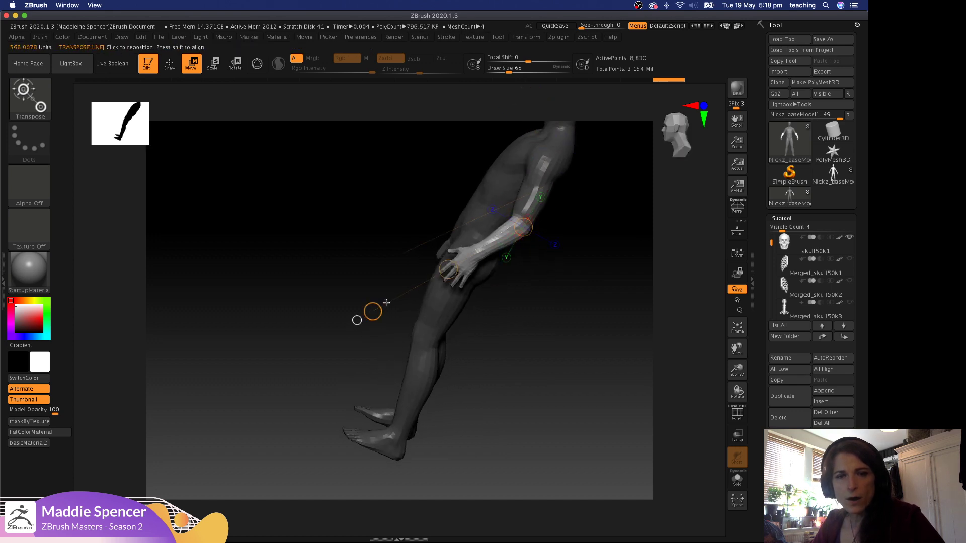
pyautogui.moveTo(532, 315); pyautogui.dragTo(574, 200)
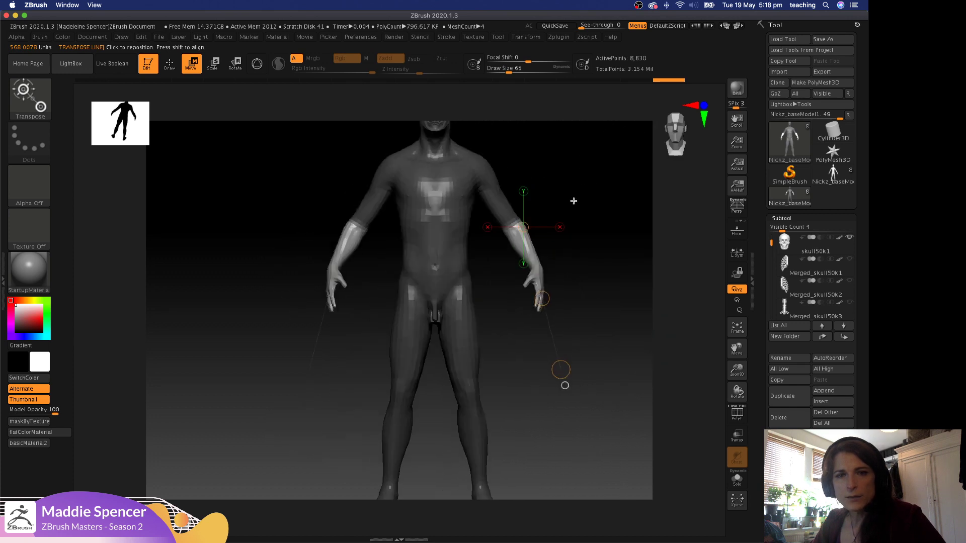
pyautogui.moveTo(579, 359); pyautogui.dragTo(585, 356)
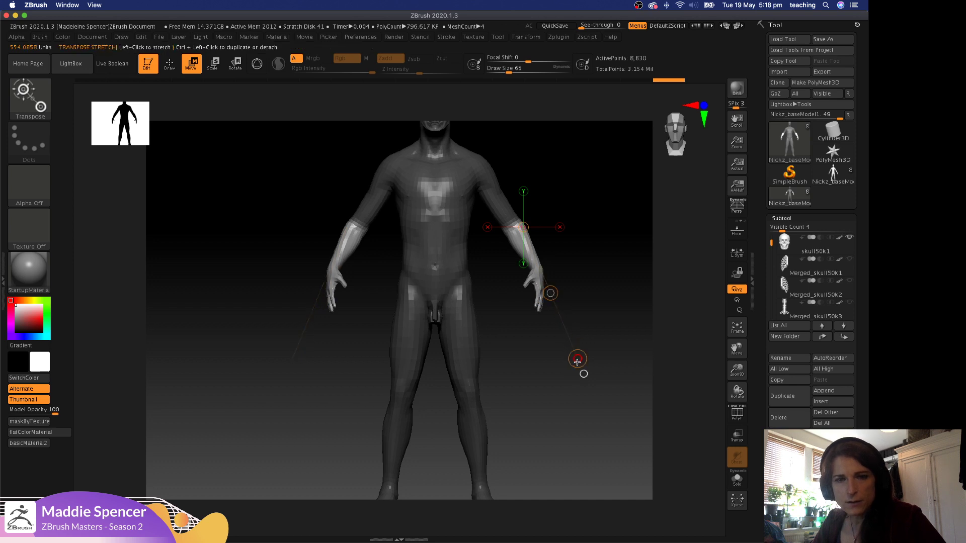
pyautogui.moveTo(578, 358); pyautogui.dragTo(596, 417)
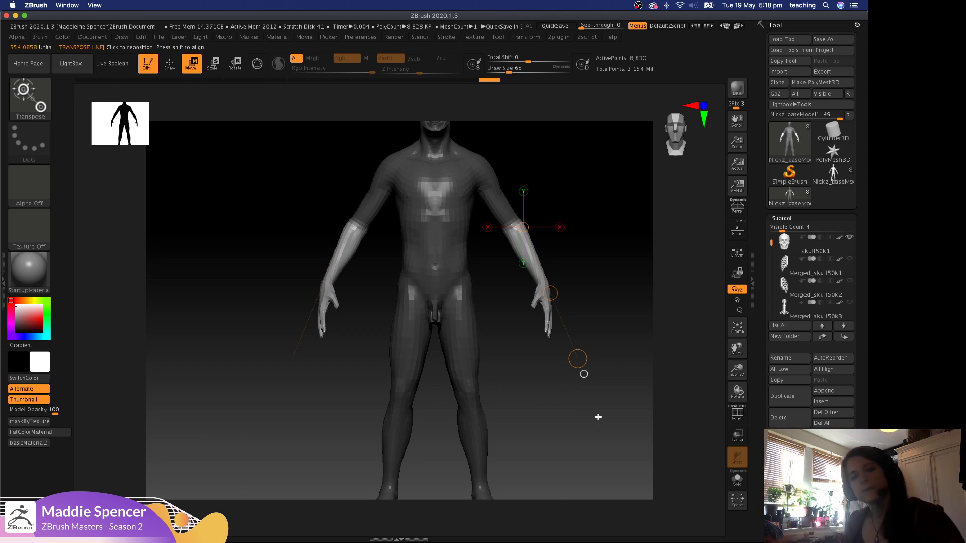
# Return to Draw mode, clear the mask from the body, and select the Move brush.
pyautogui.press('q')
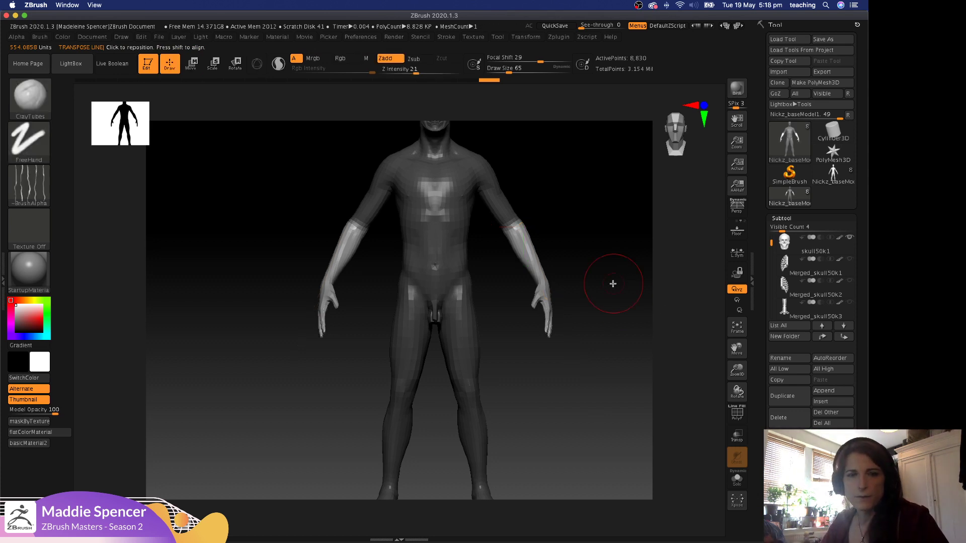
pyautogui.moveTo(626, 231)
pyautogui.mouseDown()
pyautogui.moveTo(597, 229)
pyautogui.moveTo(624, 235)
pyautogui.moveTo(632, 207)
pyautogui.mouseUp()
pyautogui.press('b')
pyautogui.press('m')
pyautogui.press('v')
# Reshape the torso's front profile in side view with the Move brush, setting the draw size to 136.
pyautogui.press('space')
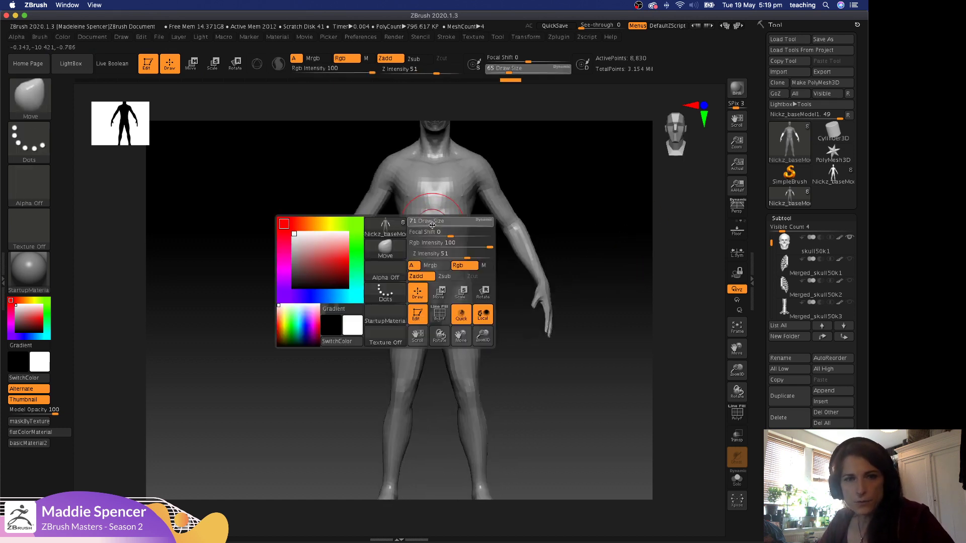
pyautogui.moveTo(433, 225); pyautogui.dragTo(442, 225)
pyautogui.moveTo(569, 177); pyautogui.dragTo(525, 179)
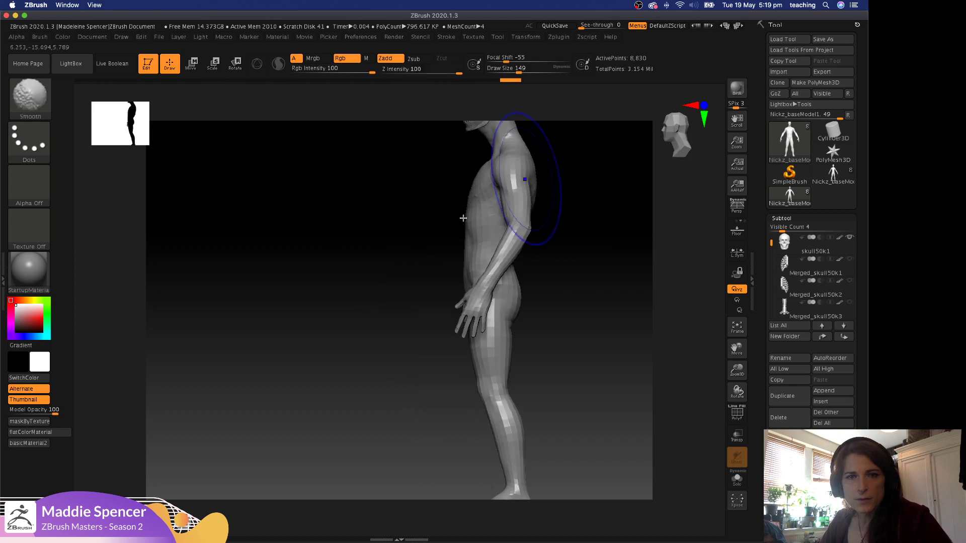
pyautogui.press('space')
pyautogui.moveTo(464, 220)
pyautogui.mouseDown()
pyautogui.moveTo(481, 220)
pyautogui.moveTo(455, 224)
pyautogui.moveTo(482, 272)
pyautogui.moveTo(468, 283)
pyautogui.moveTo(493, 275)
pyautogui.mouseUp()
pyautogui.press('space')
pyautogui.press('space')
pyautogui.press('space')
pyautogui.press('space')
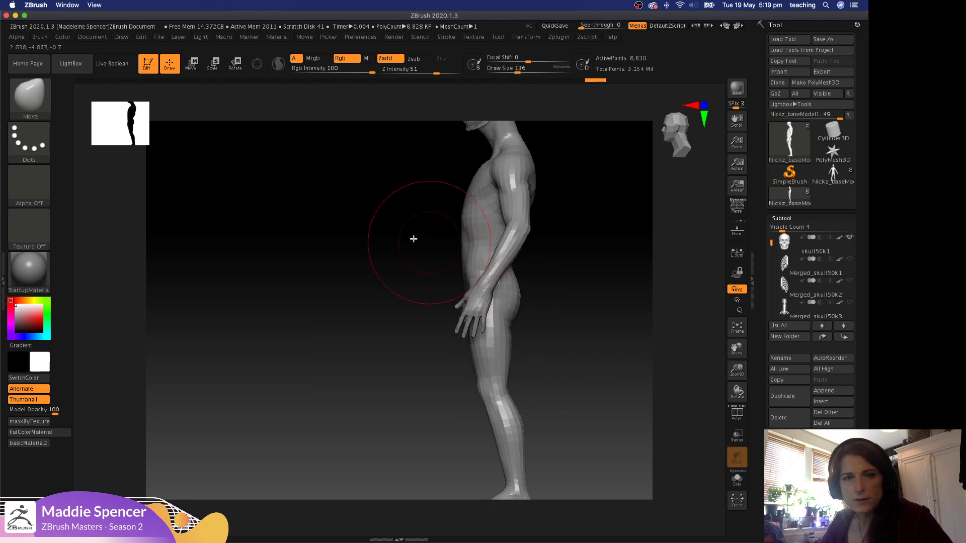
# In front view, push the sides of the waist inward below the ribs with the Move brush at draw sizes 41 and 71.
pyautogui.moveTo(396, 234); pyautogui.dragTo(547, 214)
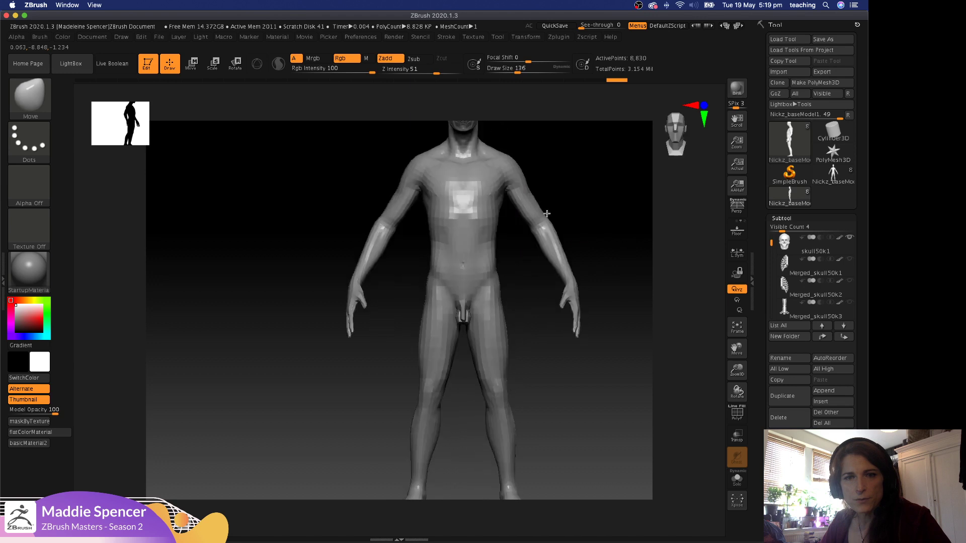
pyautogui.press('space')
pyautogui.moveTo(456, 250); pyautogui.dragTo(438, 252)
pyautogui.press('space')
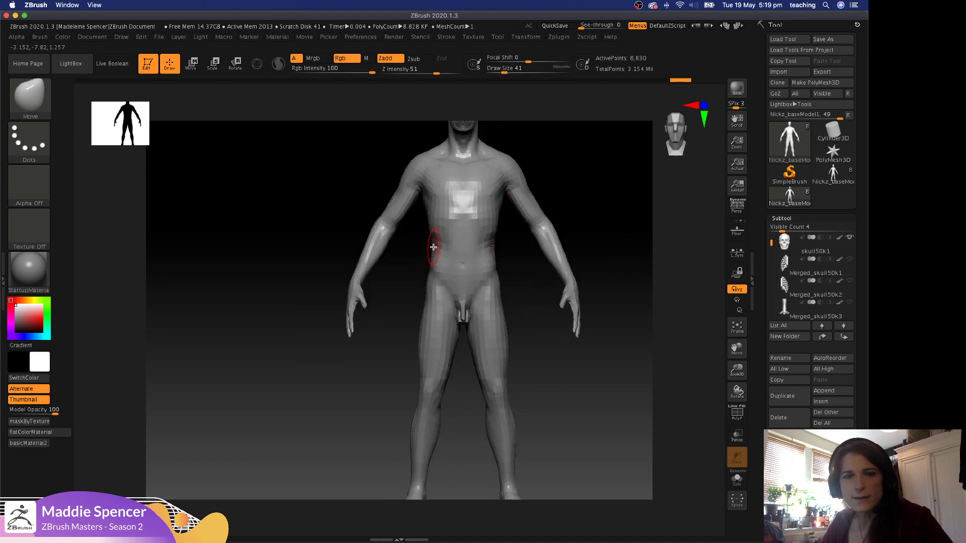
pyautogui.moveTo(434, 244)
pyautogui.mouseDown()
pyautogui.moveTo(503, 247)
pyautogui.moveTo(463, 195)
pyautogui.mouseUp()
pyautogui.press('space')
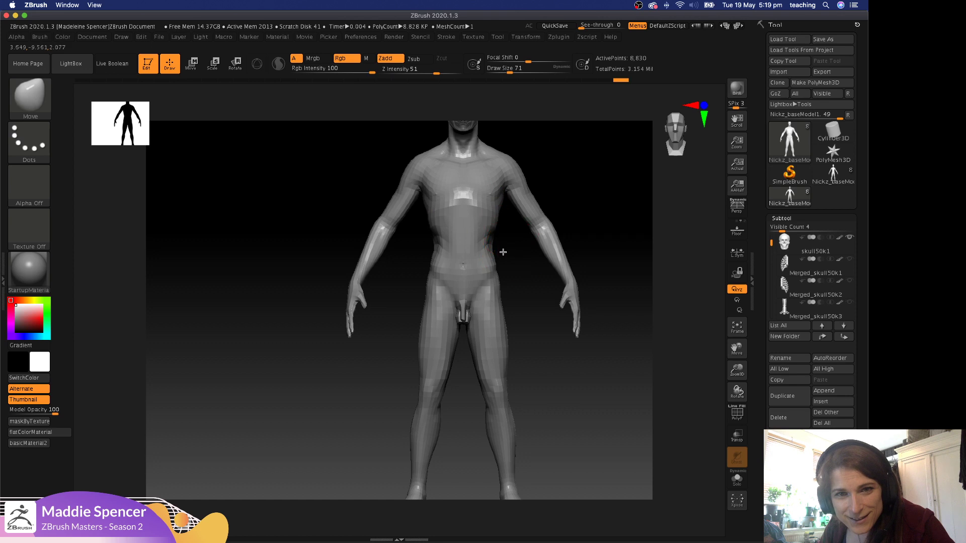
# Shape the figure's waist with the Move brush, reducing the draw size to 41.
pyautogui.moveTo(503, 252)
pyautogui.mouseDown()
pyautogui.moveTo(466, 241)
pyautogui.moveTo(480, 213)
pyautogui.mouseUp()
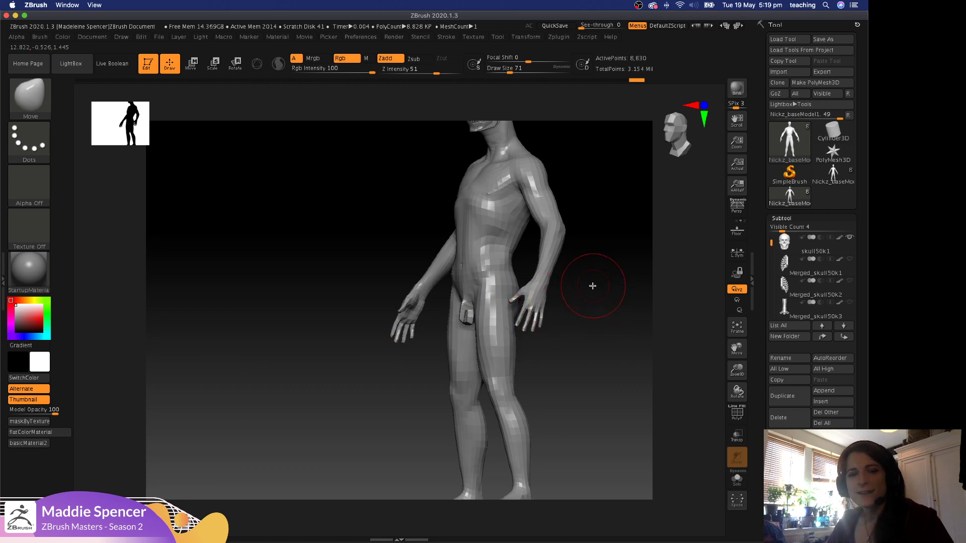
pyautogui.moveTo(593, 285); pyautogui.dragTo(468, 274)
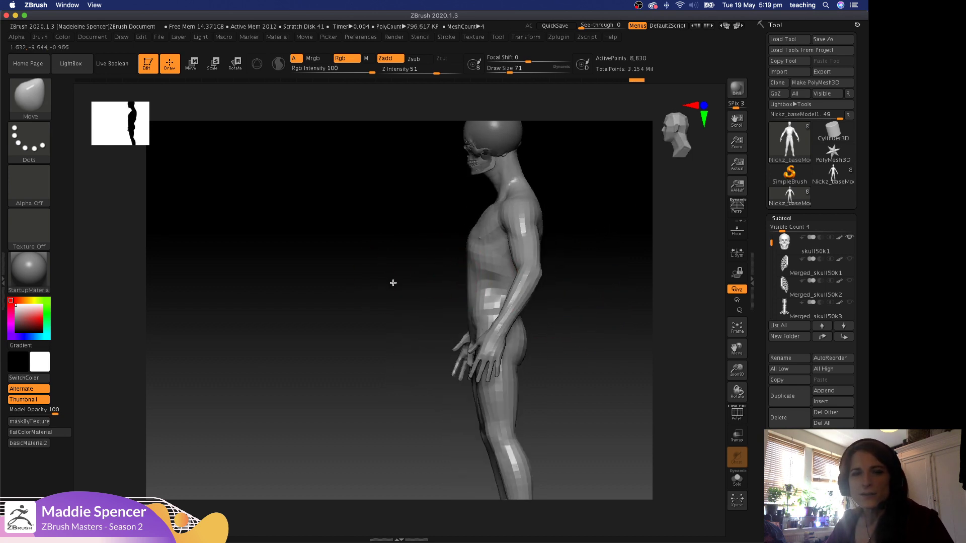
pyautogui.moveTo(393, 283); pyautogui.dragTo(478, 274)
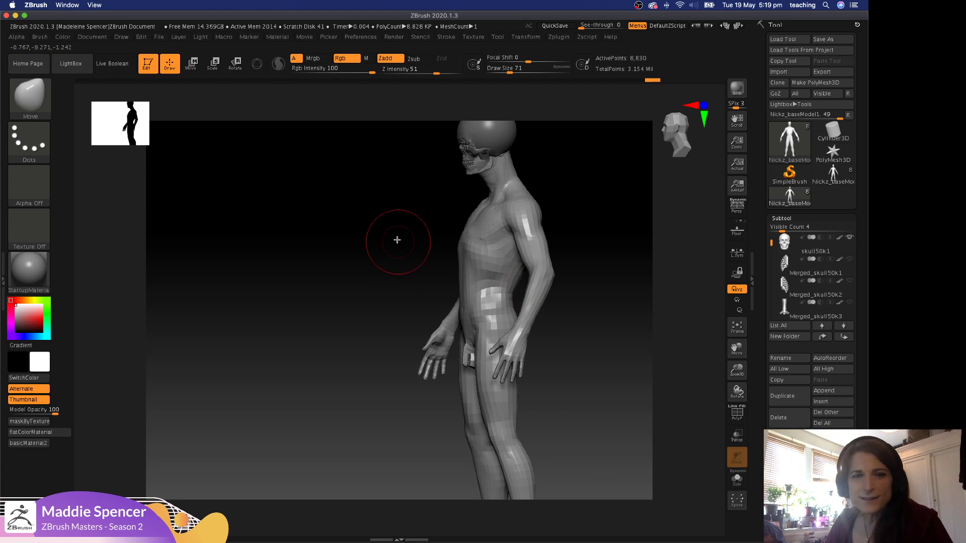
pyautogui.moveTo(397, 240)
pyautogui.mouseDown()
pyautogui.moveTo(428, 247)
pyautogui.moveTo(447, 309)
pyautogui.moveTo(497, 302)
pyautogui.mouseUp()
pyautogui.press('space')
pyautogui.click(492, 283)
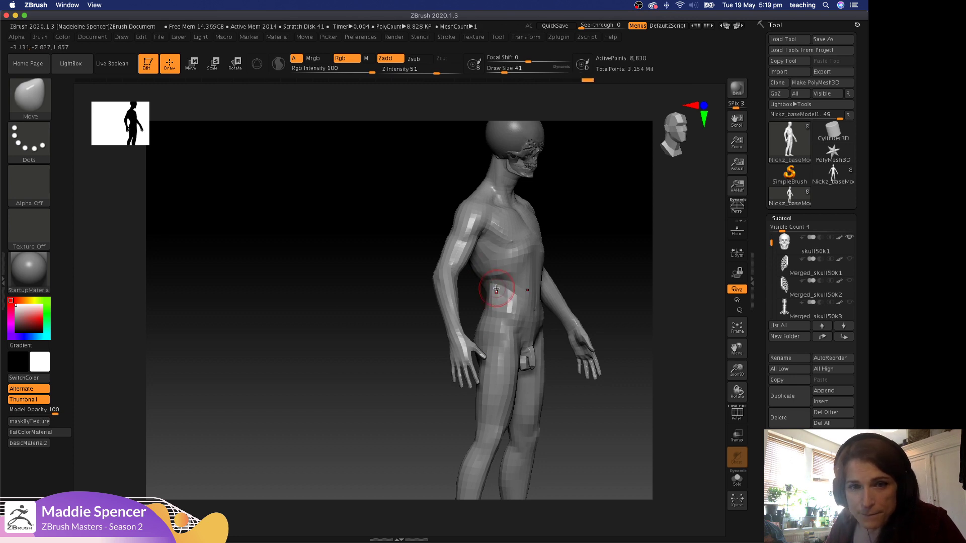
# Refine the waist and abdomen contours from the front and side with the Move brush, enlarging the draw size to 65.
pyautogui.moveTo(600, 261); pyautogui.dragTo(587, 237)
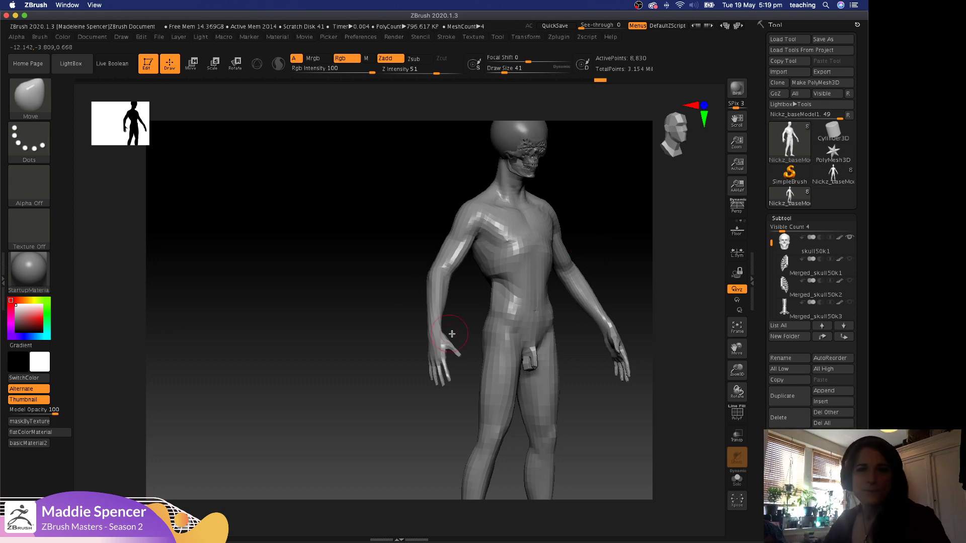
pyautogui.moveTo(617, 196); pyautogui.dragTo(553, 325)
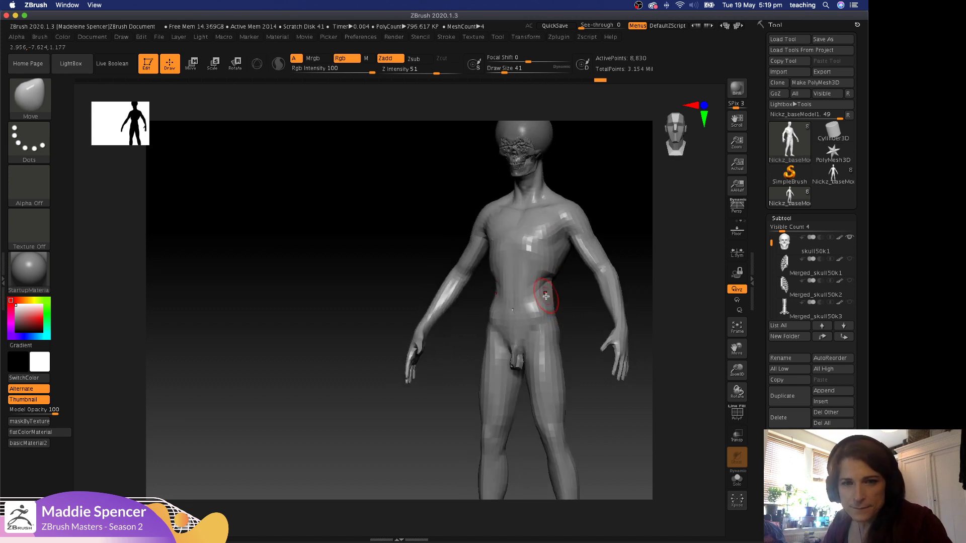
pyautogui.moveTo(576, 290); pyautogui.dragTo(556, 280)
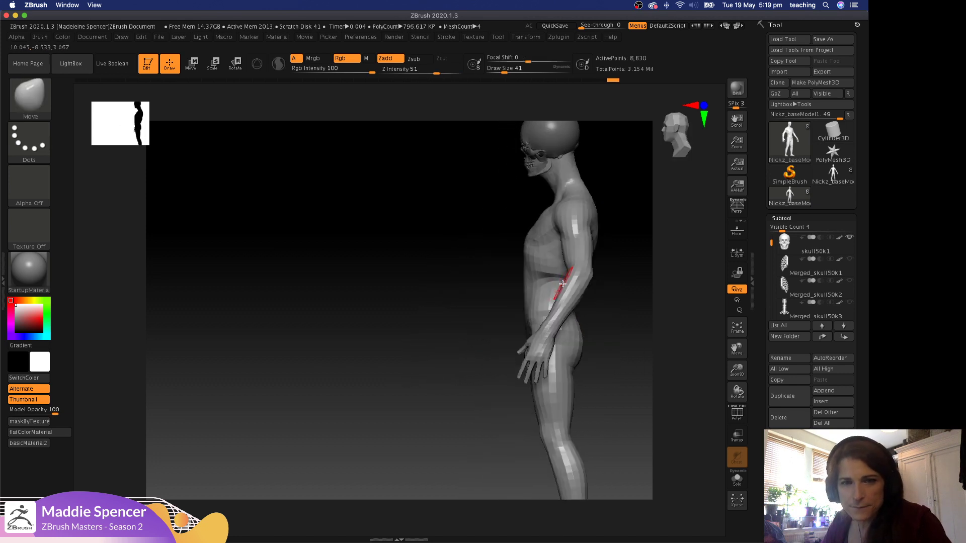
pyautogui.moveTo(476, 323)
pyautogui.mouseDown()
pyautogui.moveTo(533, 317)
pyautogui.moveTo(538, 333)
pyautogui.mouseUp()
pyautogui.press('space')
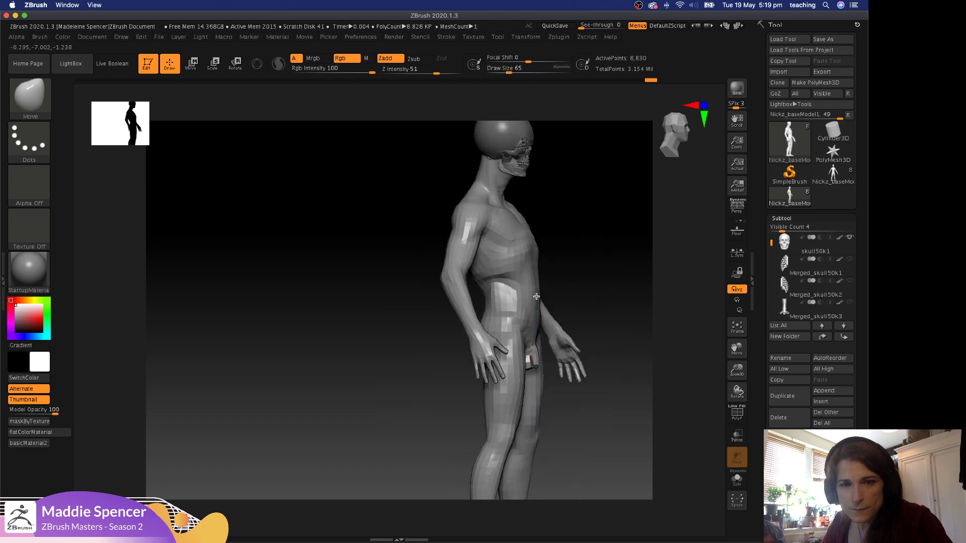
# Paint a mask over both arms with MaskPen at draw size 29 and invert it to protect the body.
pyautogui.moveTo(616, 247); pyautogui.dragTo(526, 249)
pyautogui.moveTo(628, 291)
pyautogui.keyDown('alt'); pyautogui.mouseDown()
pyautogui.moveTo(568, 276)
pyautogui.moveTo(572, 258)
pyautogui.moveTo(593, 270)
pyautogui.moveTo(565, 261)
pyautogui.moveTo(564, 334)
pyautogui.mouseUp(); pyautogui.keyUp('alt')
pyautogui.press('ctrl')
pyautogui.moveTo(565, 259)
pyautogui.keyDown('ctrl'); pyautogui.mouseDown()
pyautogui.moveTo(565, 237)
pyautogui.moveTo(551, 253)
pyautogui.moveTo(554, 217)
pyautogui.mouseUp(); pyautogui.keyUp('ctrl')
pyautogui.press('space')
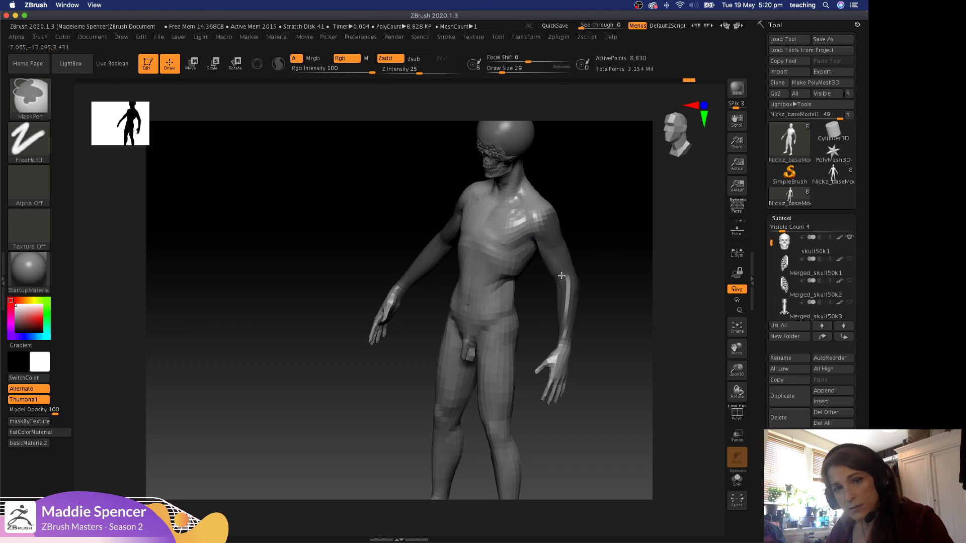
pyautogui.moveTo(623, 199)
pyautogui.mouseDown()
pyautogui.moveTo(650, 126)
pyautogui.moveTo(587, 206)
pyautogui.moveTo(575, 201)
pyautogui.moveTo(554, 226)
pyautogui.moveTo(546, 248)
pyautogui.mouseUp()
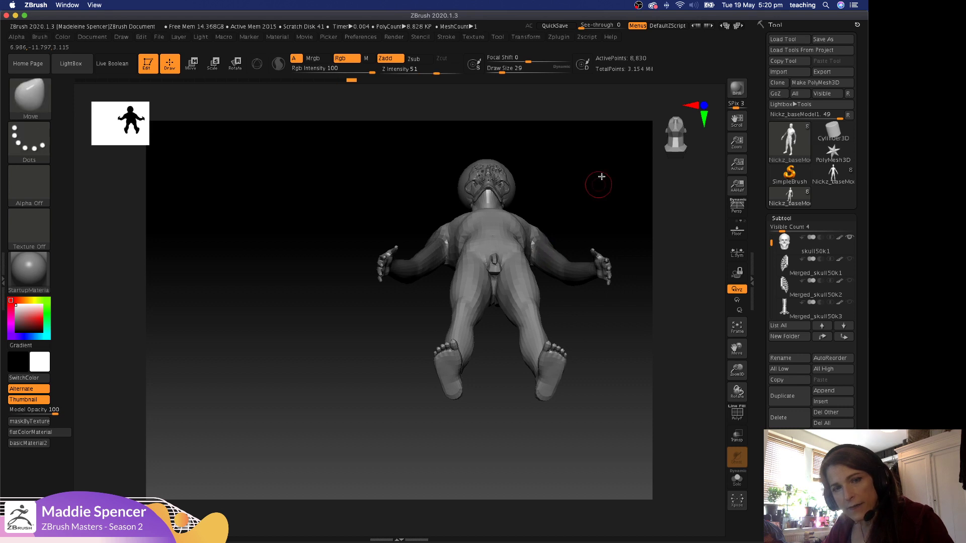
pyautogui.moveTo(597, 184)
pyautogui.mouseDown()
pyautogui.moveTo(582, 243)
pyautogui.moveTo(592, 201)
pyautogui.moveTo(617, 214)
pyautogui.moveTo(559, 223)
pyautogui.mouseUp()
pyautogui.keyDown('ctrl'); pyautogui.click(614, 228); pyautogui.keyUp('ctrl')
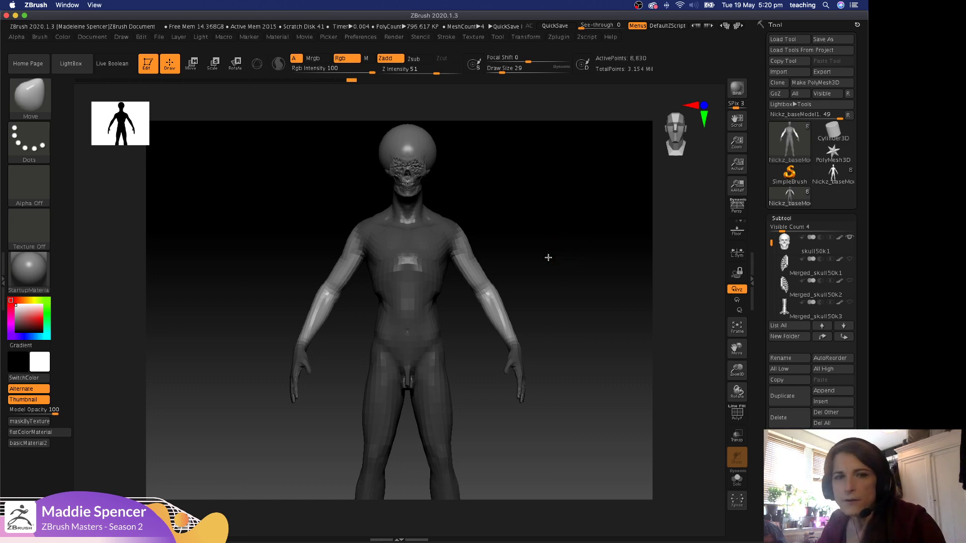
# Refine the mask edge around the shoulders and upper arms with MaskPen.
pyautogui.moveTo(548, 257)
pyautogui.mouseDown()
pyautogui.moveTo(483, 272)
pyautogui.moveTo(559, 241)
pyautogui.mouseUp()
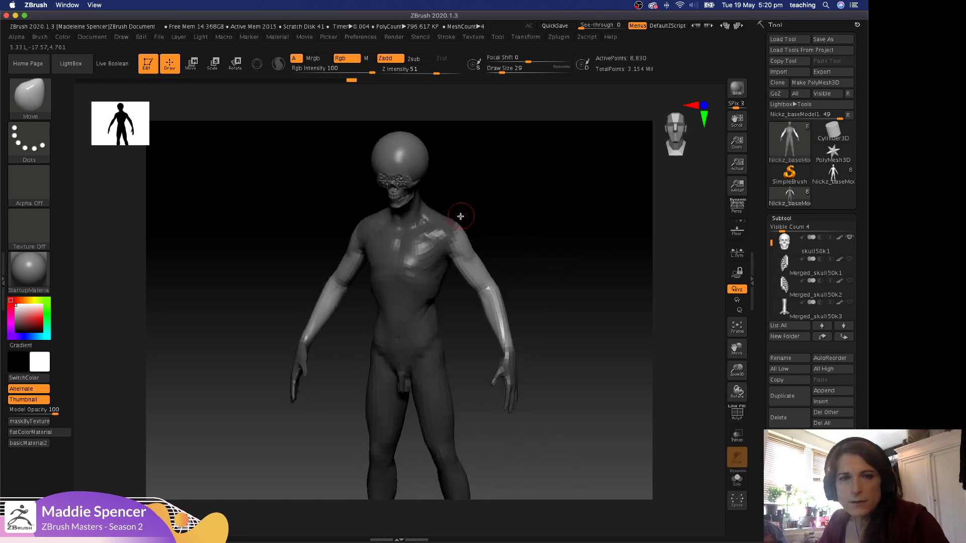
pyautogui.keyDown('ctrl'); pyautogui.moveTo(451, 234); pyautogui.dragTo(460, 228); pyautogui.keyUp('ctrl')
pyautogui.moveTo(522, 343); pyautogui.dragTo(521, 293)
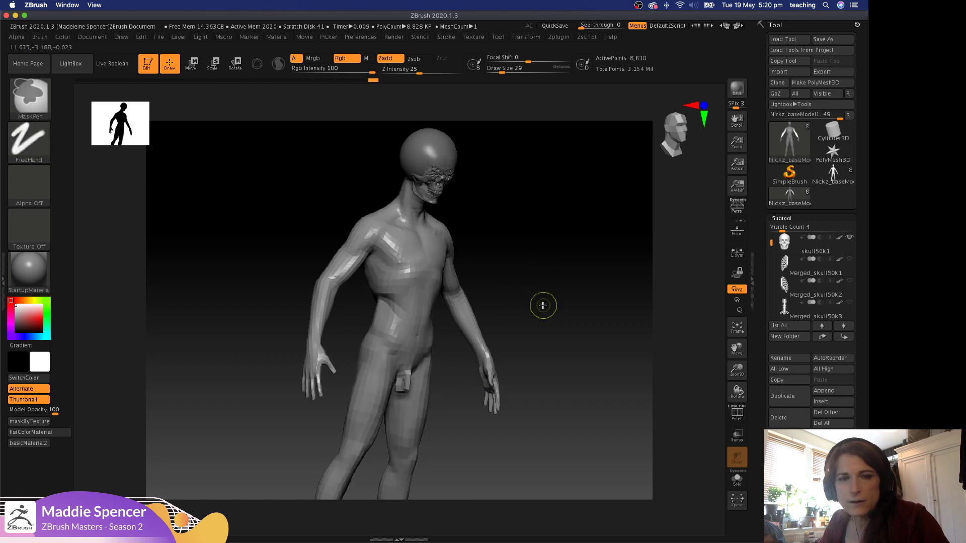
pyautogui.keyDown('shift'); pyautogui.moveTo(610, 250); pyautogui.dragTo(463, 277); pyautogui.keyUp('shift')
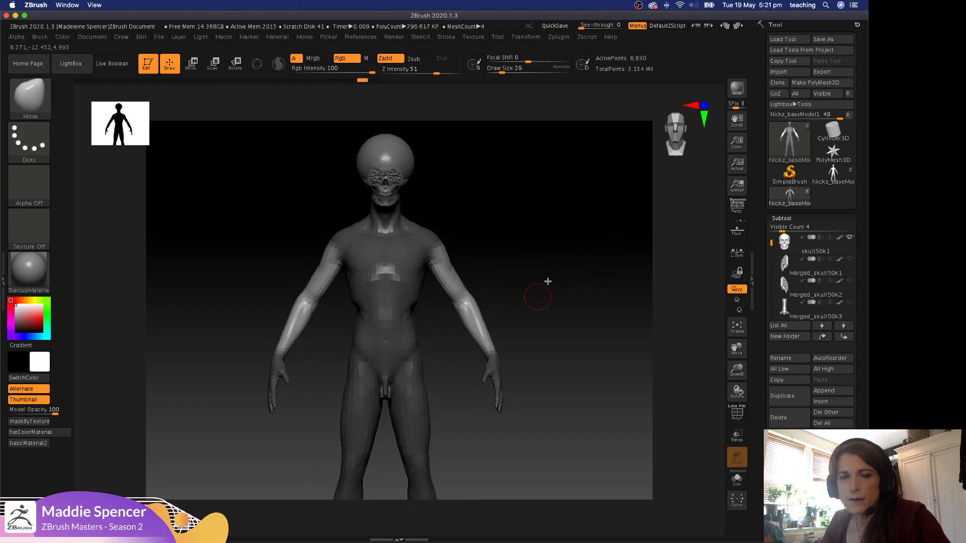
pyautogui.keyDown('alt'); pyautogui.moveTo(562, 249); pyautogui.dragTo(574, 302); pyautogui.keyUp('alt')
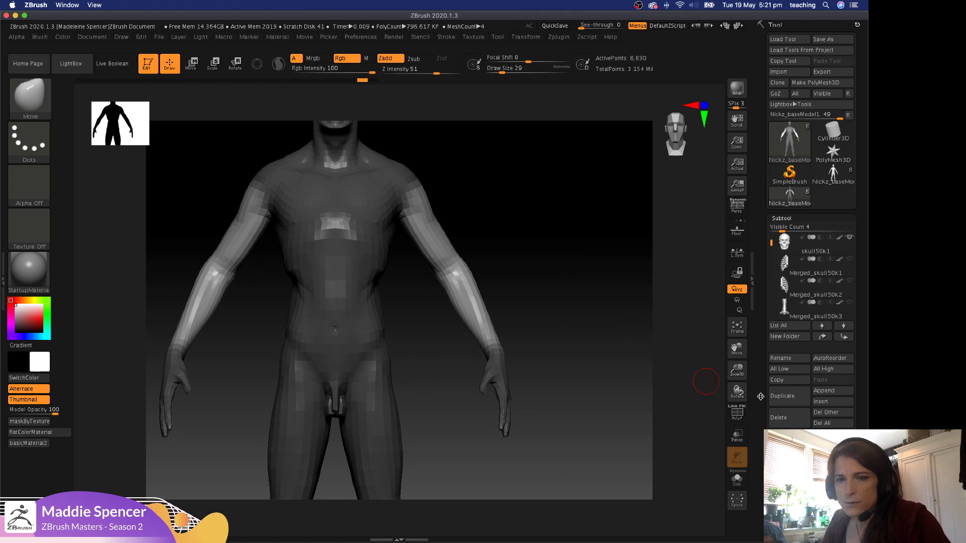
# Slim the unmasked arms with a negative Inflate deformation and clear the mask.
pyautogui.scroll(-10, 784, 263)
pyautogui.click(822, 338)
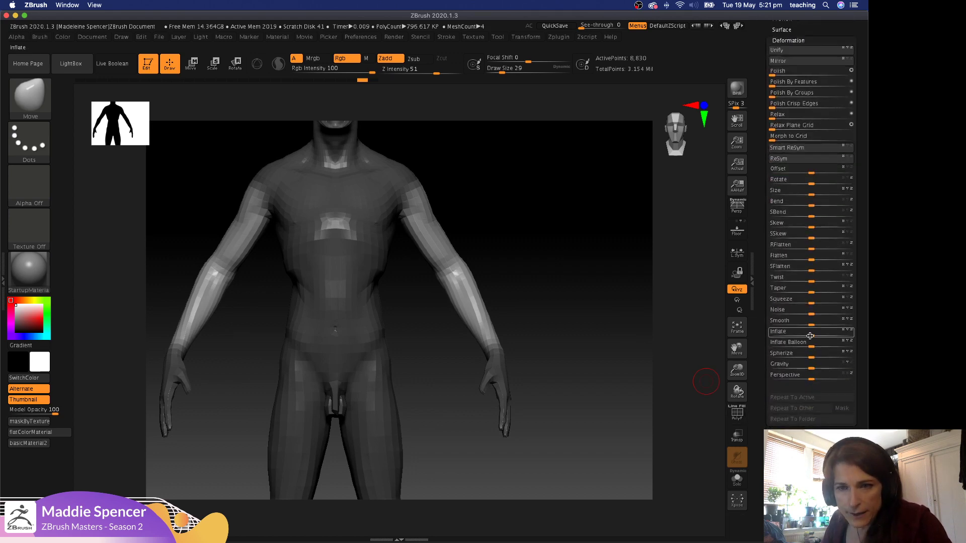
pyautogui.moveTo(811, 333); pyautogui.dragTo(809, 334)
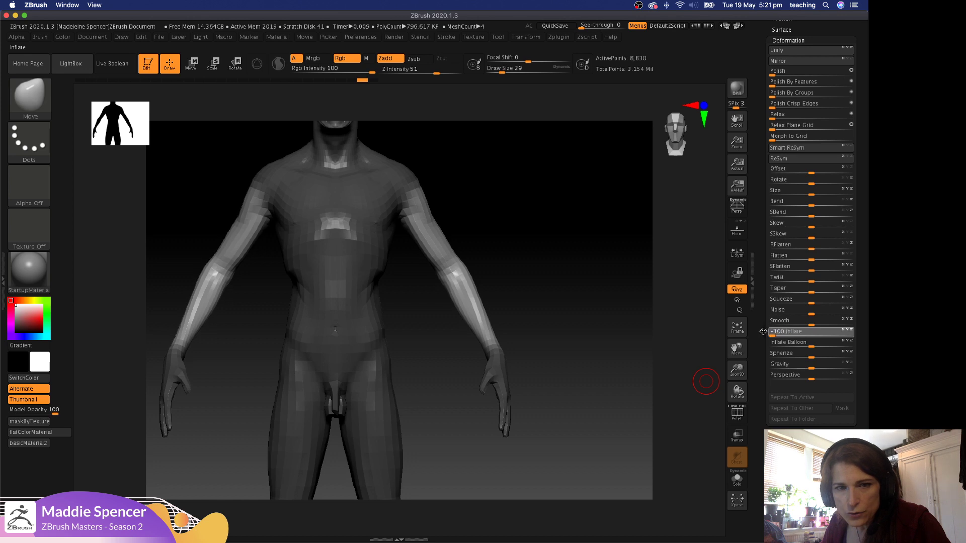
pyautogui.moveTo(754, 328); pyautogui.dragTo(799, 332)
pyautogui.press('ctrl')
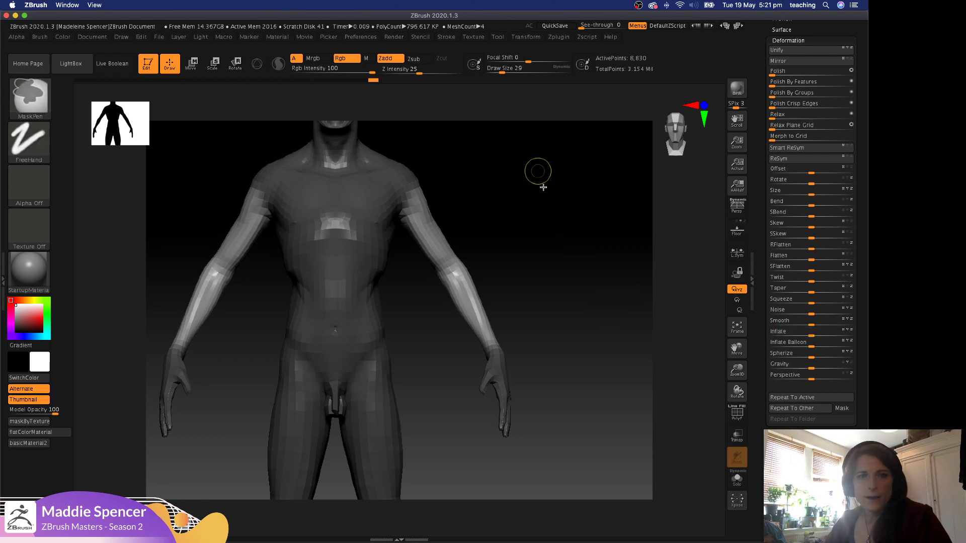
pyautogui.keyDown('ctrl'); pyautogui.moveTo(543, 187); pyautogui.dragTo(548, 196); pyautogui.keyUp('ctrl')
# Touch up the shoulder edge and lower the Smooth brush's Z Intensity to 6.
pyautogui.press('space')
pyautogui.moveTo(423, 187); pyautogui.dragTo(420, 187)
pyautogui.press('shift')
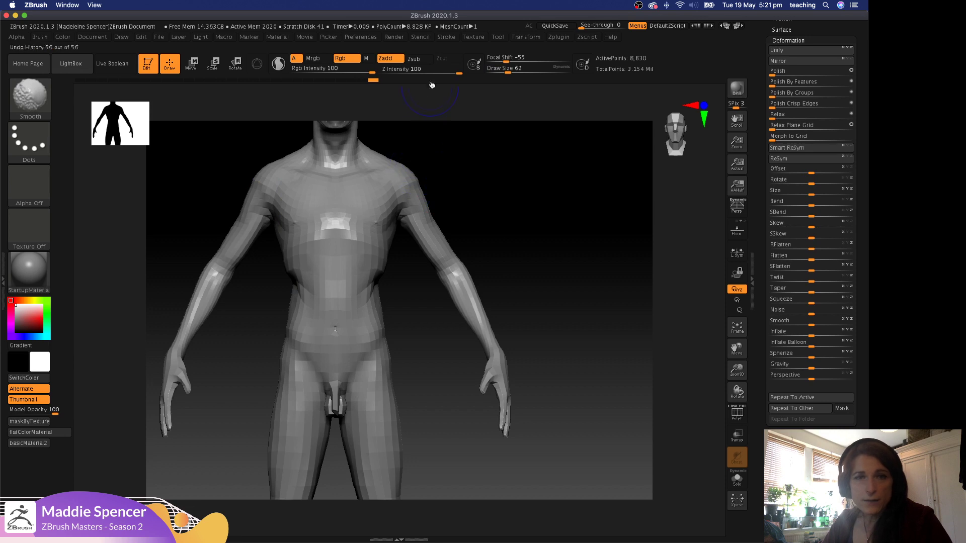
pyautogui.moveTo(409, 71); pyautogui.dragTo(400, 70)
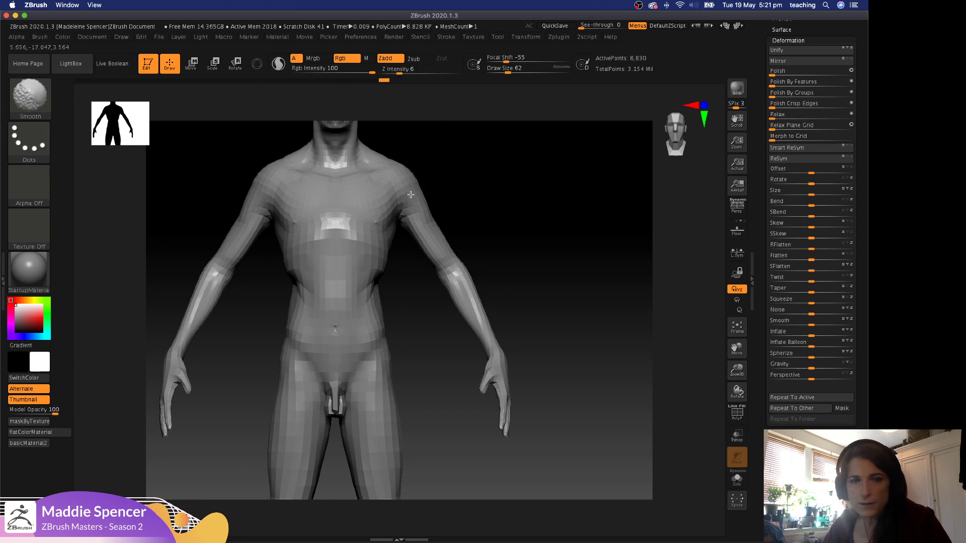
# Reshape the shoulders into a narrower, more sloping outline with the Move brush at draw size 49.
pyautogui.press('space')
pyautogui.moveTo(423, 166); pyautogui.dragTo(366, 156)
pyautogui.press('space')
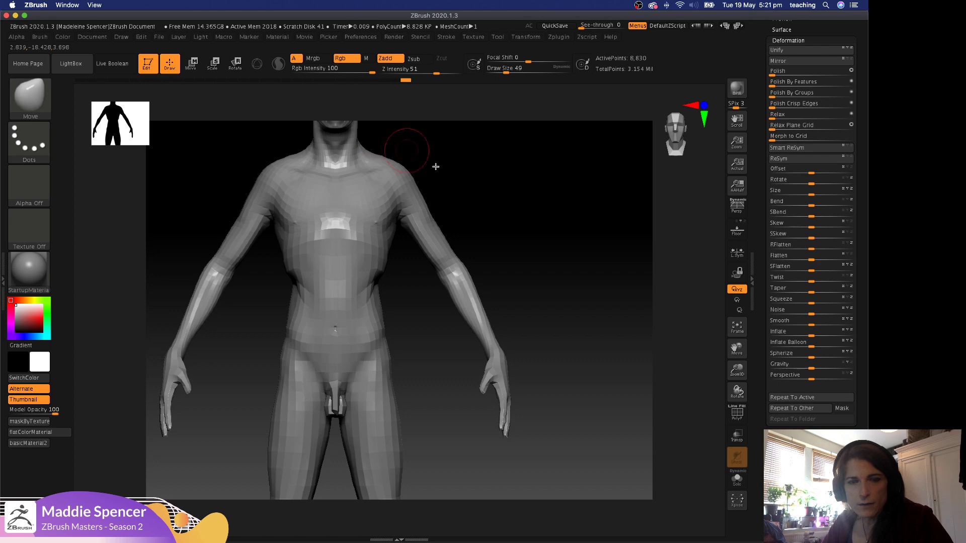
pyautogui.moveTo(536, 282)
pyautogui.mouseDown()
pyautogui.moveTo(535, 257)
pyautogui.moveTo(571, 258)
pyautogui.moveTo(509, 256)
pyautogui.moveTo(569, 265)
pyautogui.moveTo(571, 255)
pyautogui.mouseUp()
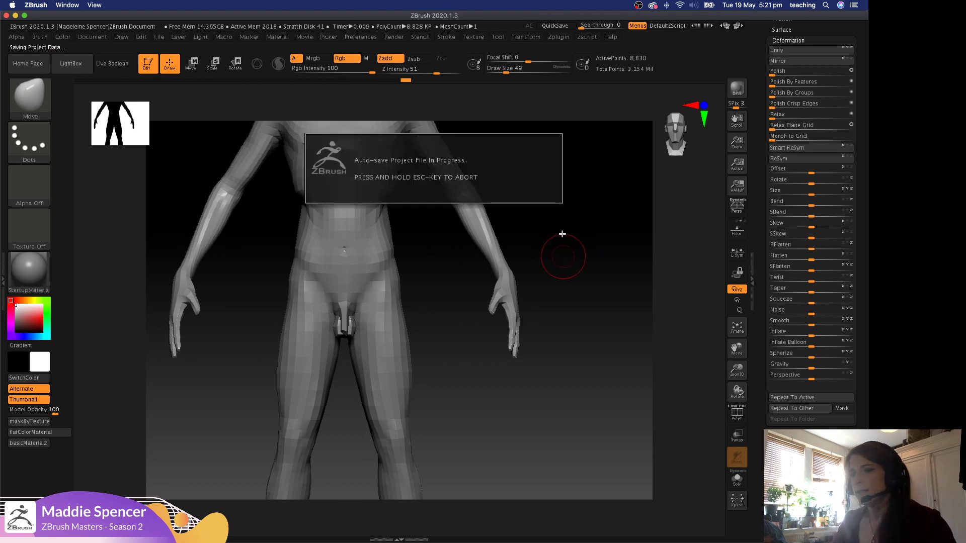
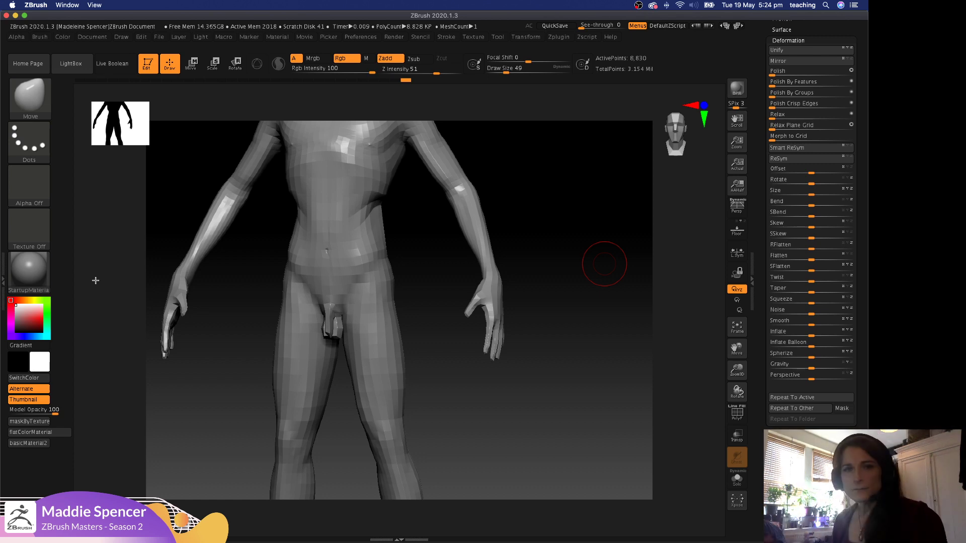
# Show the Spotlight reference images and arrange them with Tile Selected.
pyautogui.hotkey('shift', 'z')
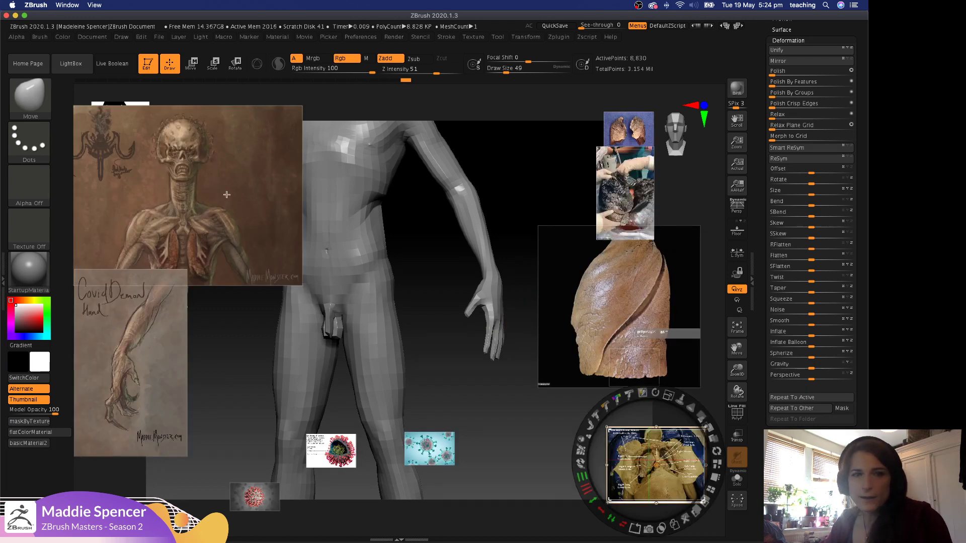
pyautogui.moveTo(229, 197); pyautogui.dragTo(275, 221)
pyautogui.moveTo(233, 252); pyautogui.dragTo(199, 262)
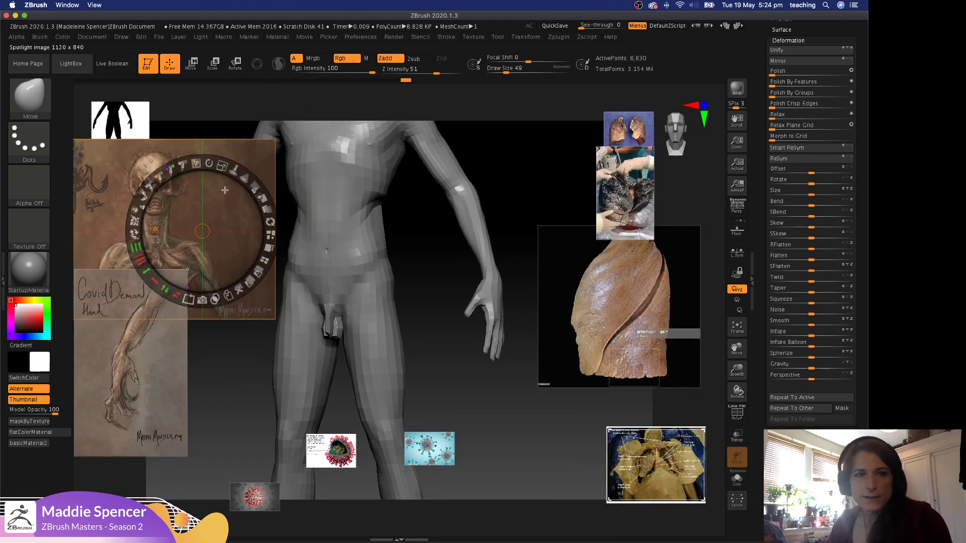
pyautogui.click(264, 262)
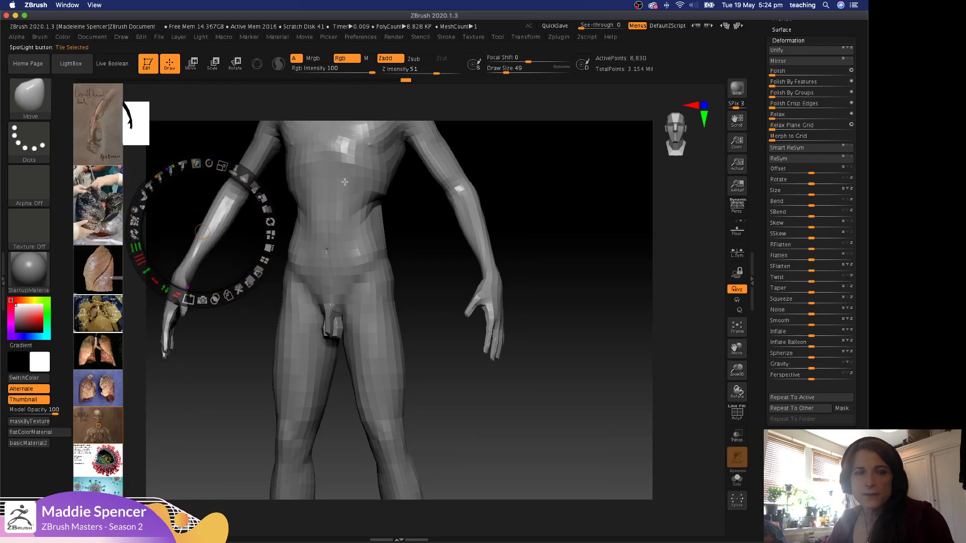
# Place the Covid Demon hand sketch over the torso, enlarge it, and leave Spotlight editing with the references still shown.
pyautogui.moveTo(97, 141); pyautogui.dragTo(328, 287)
pyautogui.moveTo(361, 217); pyautogui.dragTo(327, 350)
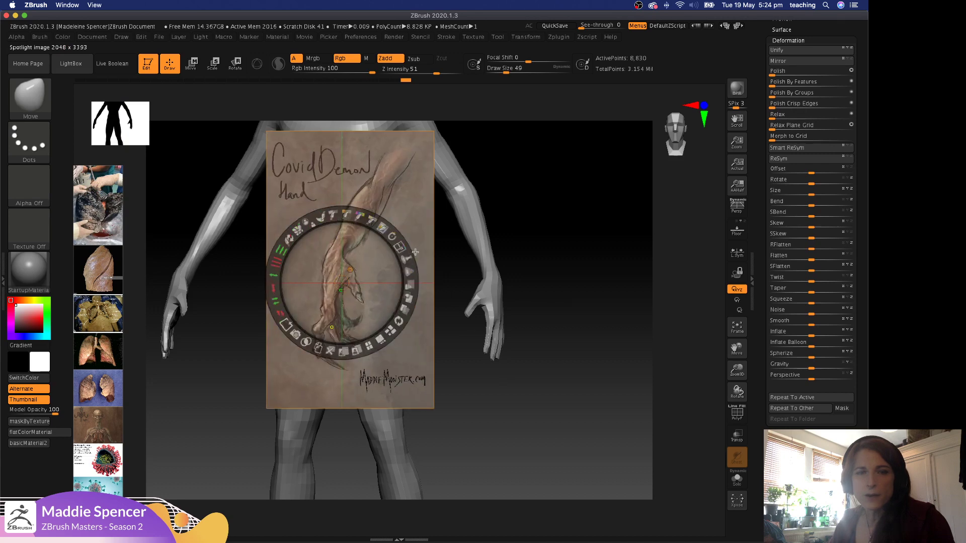
pyautogui.moveTo(355, 216); pyautogui.dragTo(379, 246)
pyautogui.moveTo(448, 199); pyautogui.dragTo(424, 232)
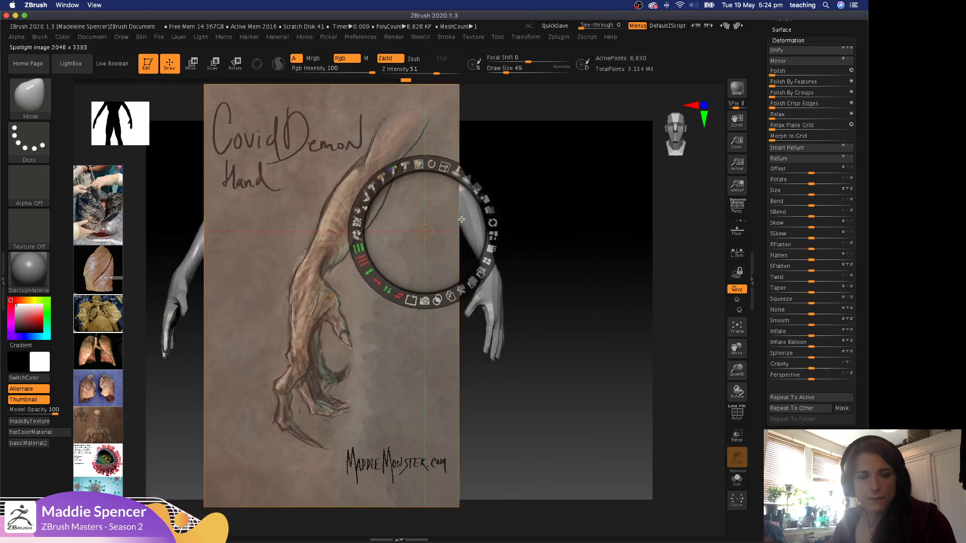
pyautogui.press('z')
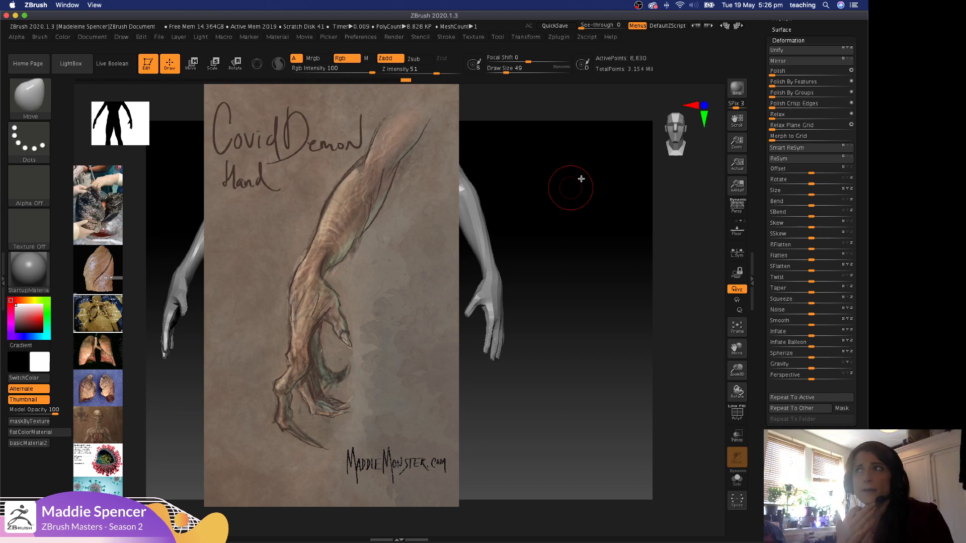
pyautogui.click(400, 308)
pyautogui.moveTo(513, 241); pyautogui.dragTo(549, 228)
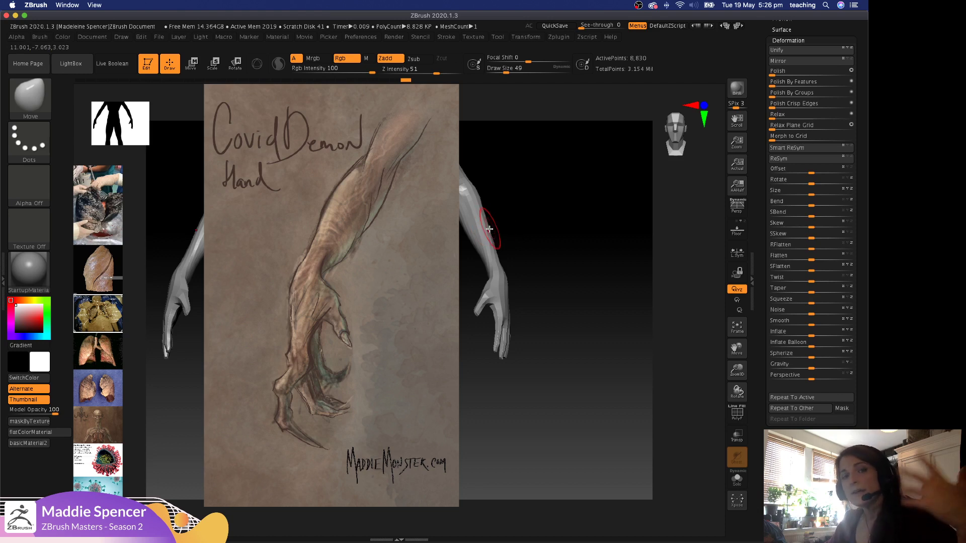
pyautogui.moveTo(534, 236)
pyautogui.mouseDown()
pyautogui.moveTo(505, 230)
pyautogui.moveTo(522, 234)
pyautogui.mouseUp()
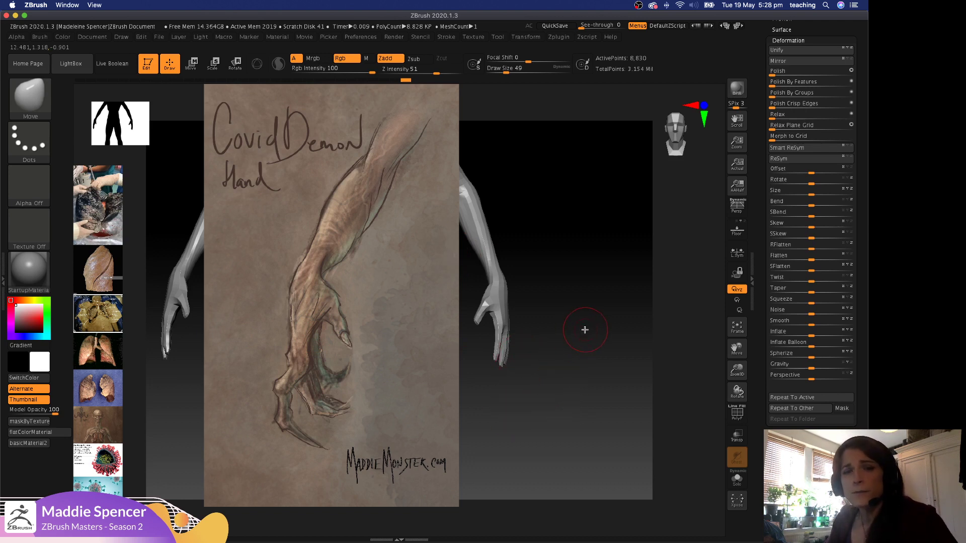
pyautogui.moveTo(586, 355); pyautogui.dragTo(584, 353)
# Hide the Spotlight reference images to uncover the whole figure.
pyautogui.press('z')
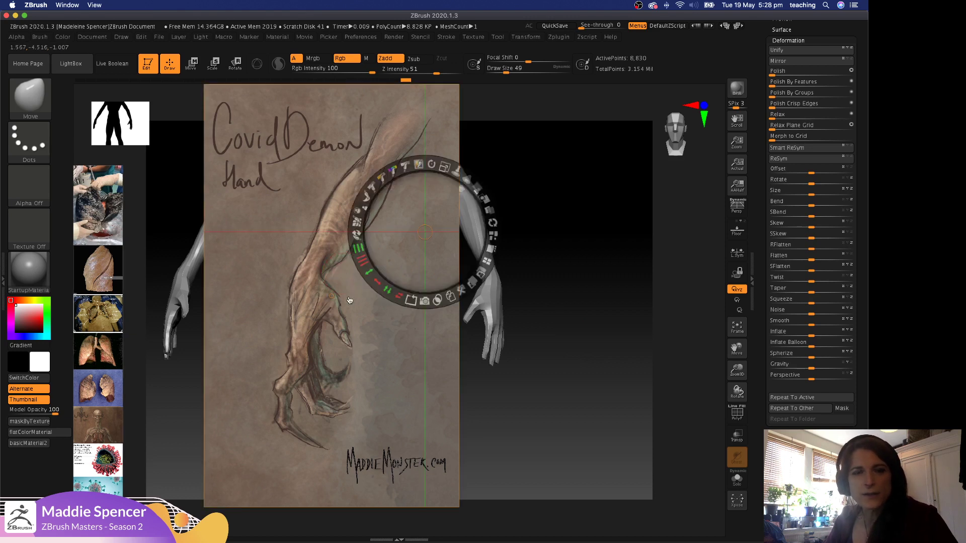
pyautogui.hotkey('shift', 'z')
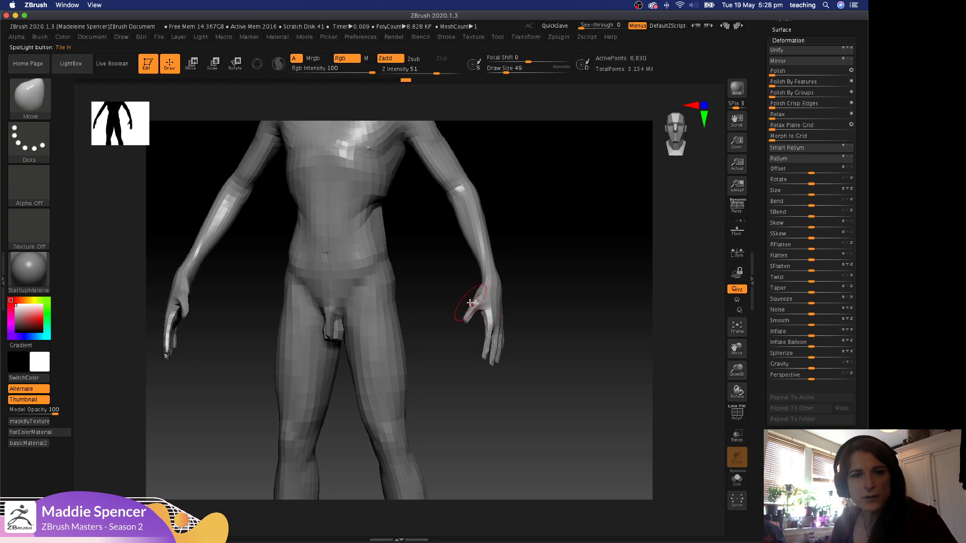
pyautogui.press('t')
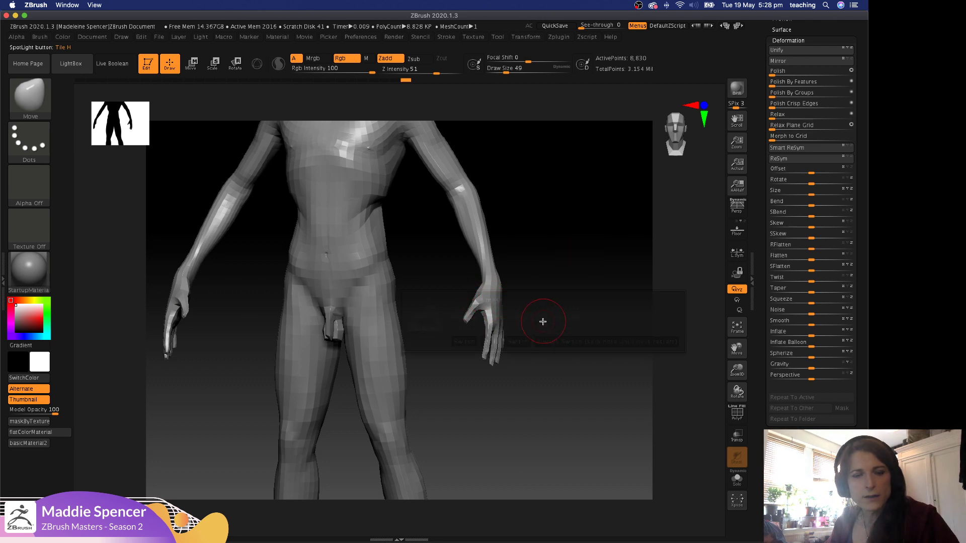
pyautogui.press('Escape')
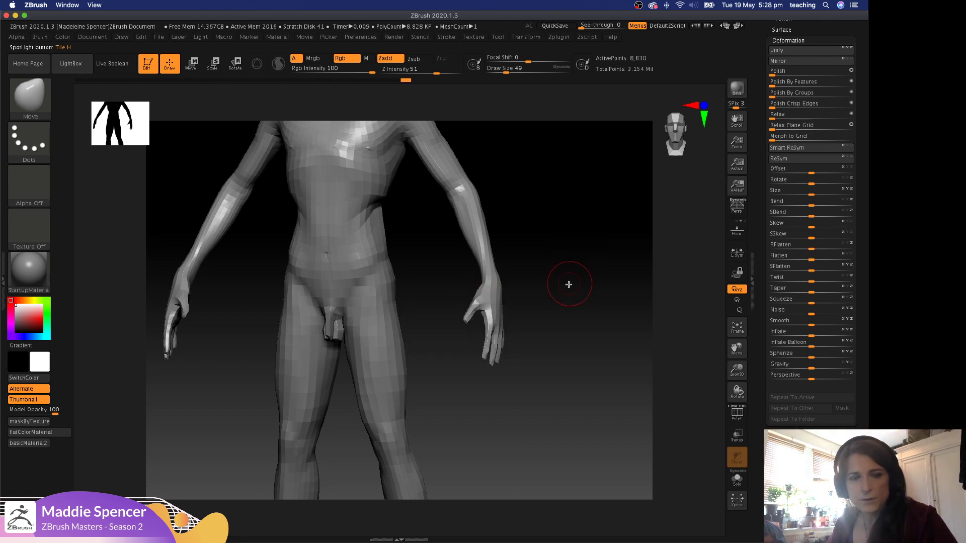
# Mask the body and arms with a topological Transpose mask, leaving only the hands free to edit.
pyautogui.press('w')
pyautogui.keyDown('alt'); pyautogui.moveTo(562, 302); pyautogui.dragTo(496, 330); pyautogui.keyUp('alt')
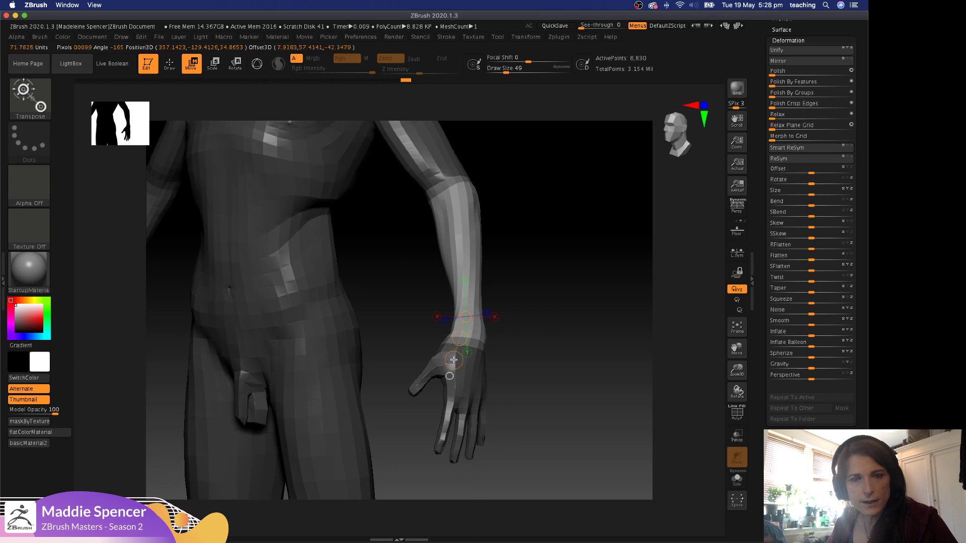
pyautogui.hotkey('shift', 'f')
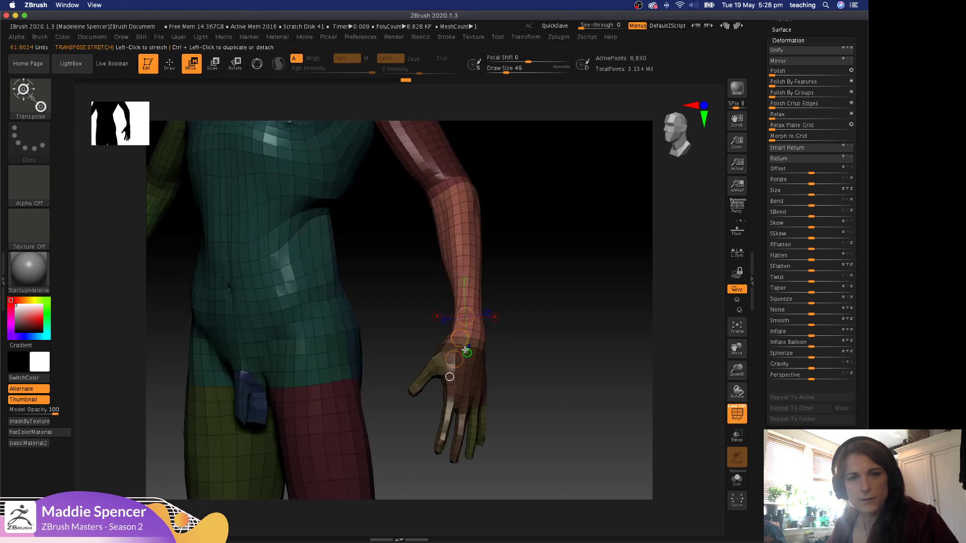
pyautogui.hotkey('shift', 'f')
pyautogui.press('ctrl')
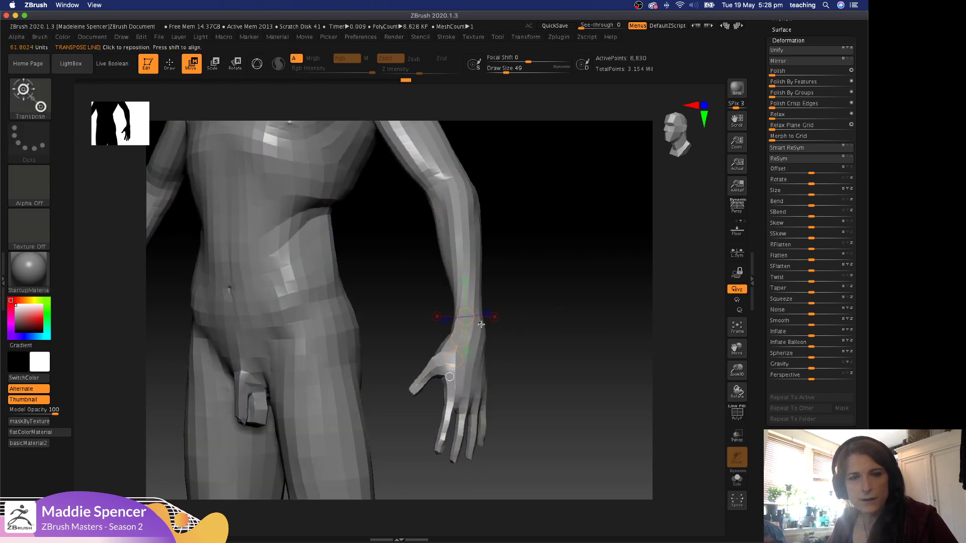
pyautogui.keyDown('ctrl'); pyautogui.moveTo(474, 300); pyautogui.dragTo(457, 385); pyautogui.keyUp('ctrl')
pyautogui.press('q')
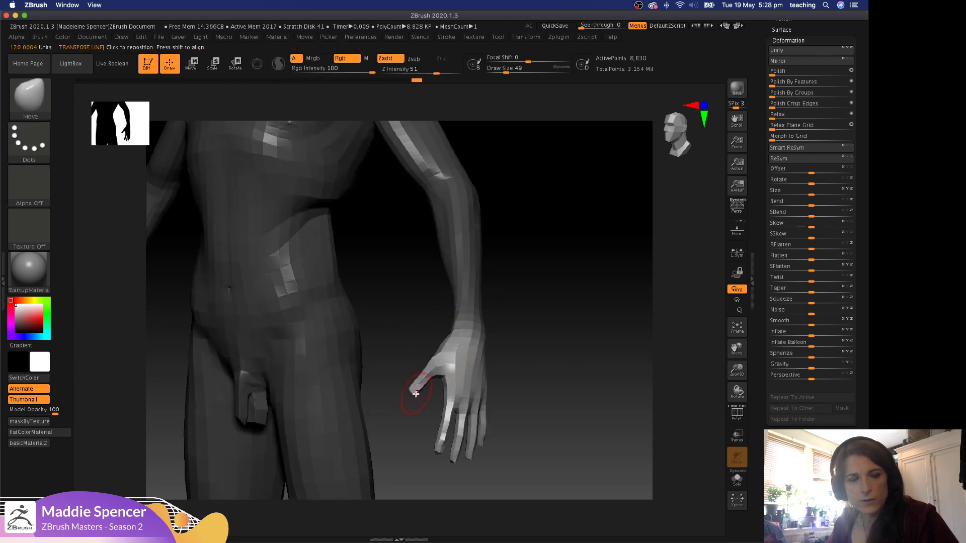
# Extend the mask over the thumbs and upper palms, leaving only the lower palms and fingers unmasked.
pyautogui.moveTo(412, 290)
pyautogui.keyDown('ctrl'); pyautogui.mouseDown()
pyautogui.moveTo(409, 346)
pyautogui.moveTo(429, 412)
pyautogui.moveTo(437, 402)
pyautogui.mouseUp(); pyautogui.keyUp('ctrl')
pyautogui.keyDown('ctrl'); pyautogui.moveTo(398, 319); pyautogui.dragTo(424, 422); pyautogui.keyUp('ctrl')
pyautogui.moveTo(421, 284)
pyautogui.keyDown('ctrl'); pyautogui.mouseDown()
pyautogui.moveTo(495, 378)
pyautogui.moveTo(517, 364)
pyautogui.moveTo(536, 377)
pyautogui.mouseUp(); pyautogui.keyUp('ctrl')
pyautogui.moveTo(598, 340)
pyautogui.mouseDown()
pyautogui.moveTo(578, 345)
pyautogui.moveTo(580, 357)
pyautogui.moveTo(581, 315)
pyautogui.moveTo(611, 276)
pyautogui.moveTo(574, 350)
pyautogui.moveTo(610, 299)
pyautogui.moveTo(608, 332)
pyautogui.moveTo(620, 278)
pyautogui.moveTo(620, 325)
pyautogui.mouseUp()
# Lengthen the hands by pulling the unmasked palms and fingers away from the wrists with Transpose Move.
pyautogui.press('w')
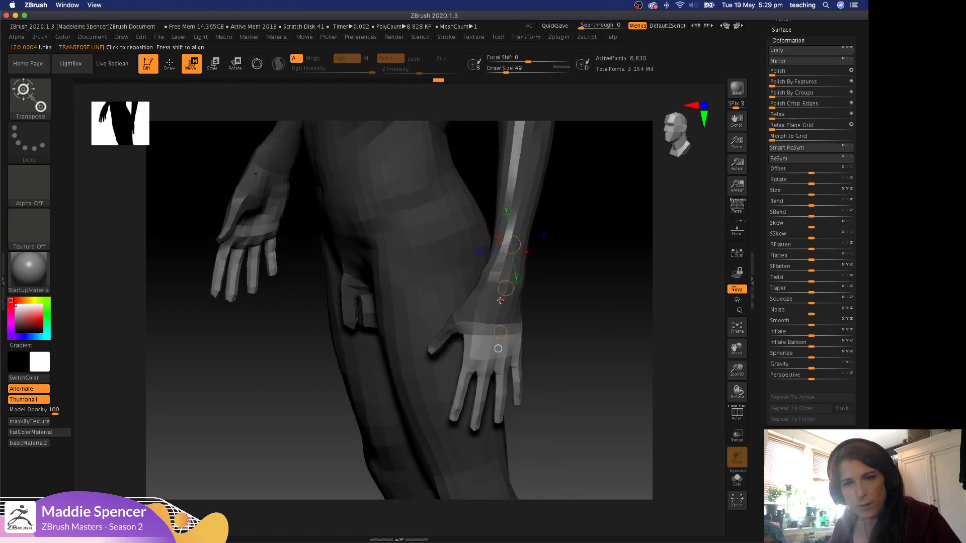
pyautogui.moveTo(494, 293)
pyautogui.mouseDown()
pyautogui.moveTo(488, 328)
pyautogui.moveTo(533, 357)
pyautogui.moveTo(541, 347)
pyautogui.mouseUp()
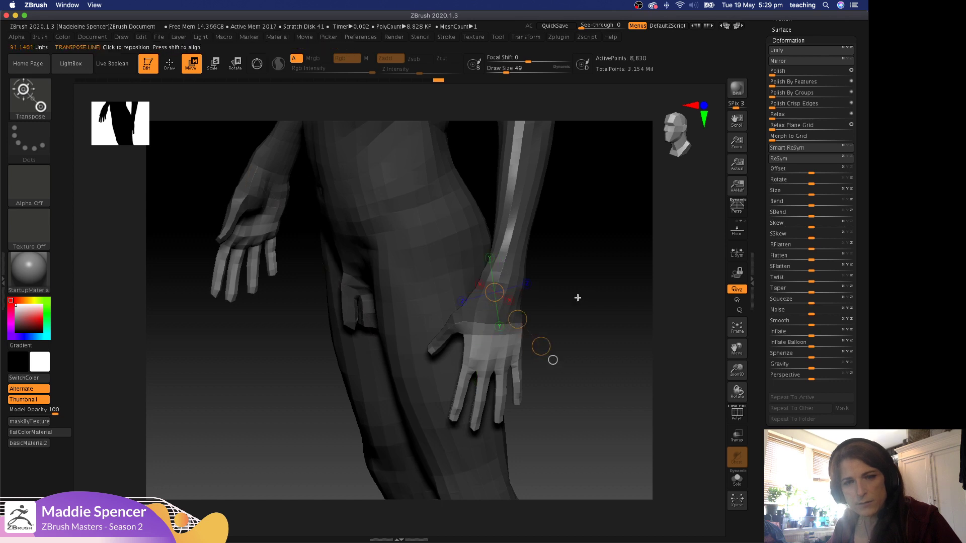
pyautogui.moveTo(564, 301); pyautogui.dragTo(574, 300)
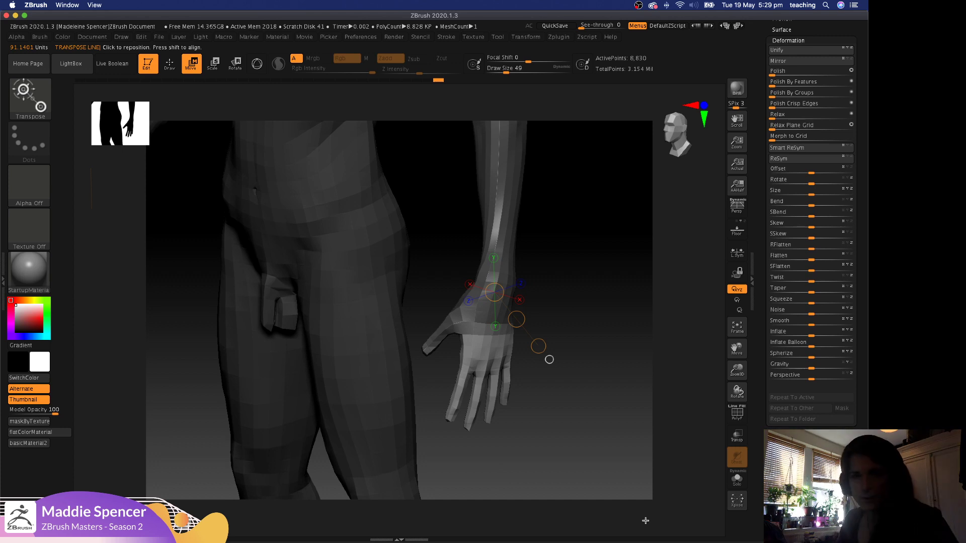
pyautogui.moveTo(574, 431); pyautogui.dragTo(561, 434)
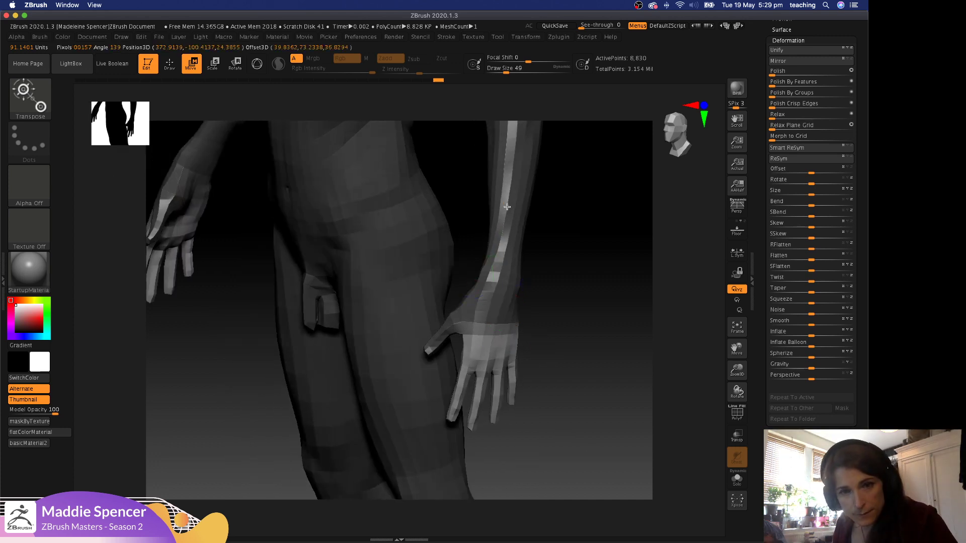
pyautogui.moveTo(507, 283); pyautogui.dragTo(488, 377)
pyautogui.moveTo(551, 372); pyautogui.dragTo(560, 371)
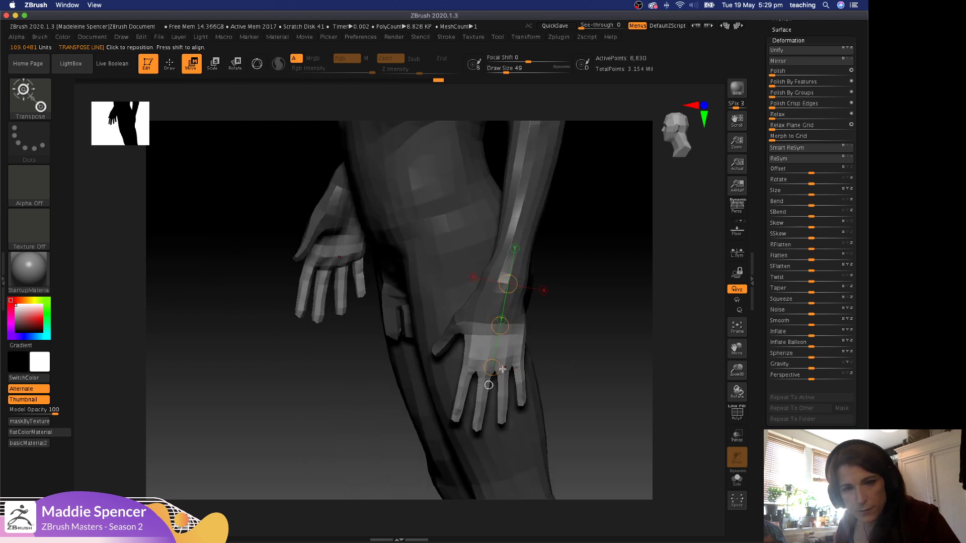
pyautogui.moveTo(492, 368); pyautogui.dragTo(491, 384)
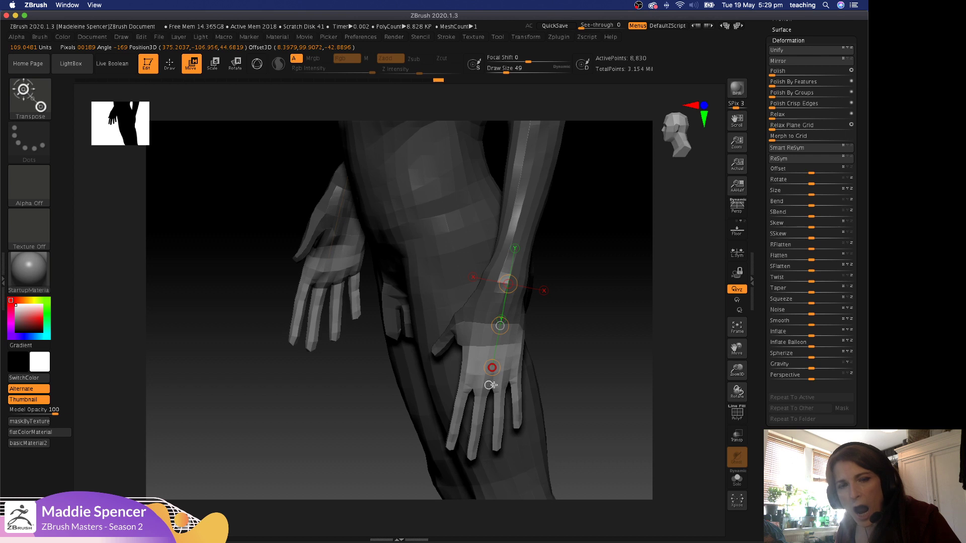
pyautogui.moveTo(605, 326)
pyautogui.mouseDown()
pyautogui.moveTo(660, 327)
pyautogui.moveTo(598, 328)
pyautogui.mouseUp()
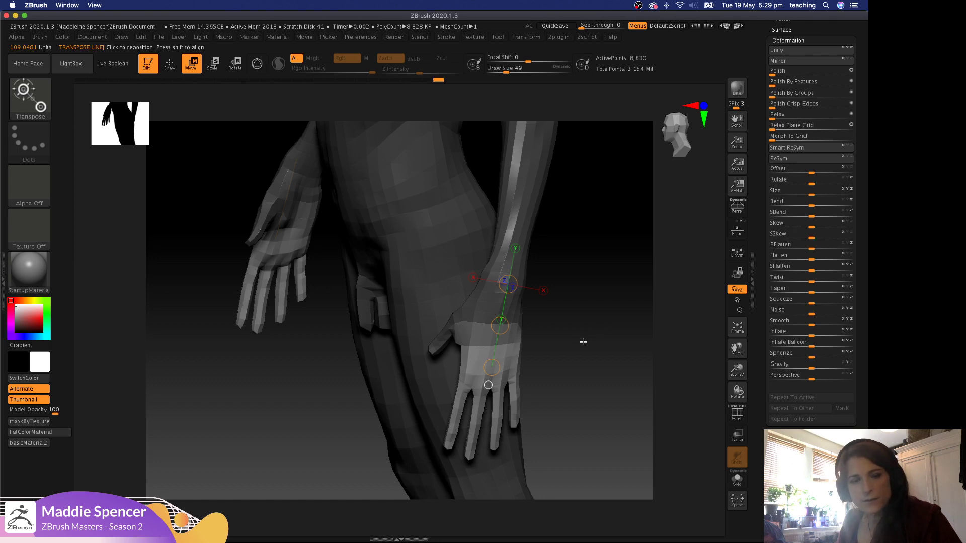
pyautogui.click(516, 378)
pyautogui.moveTo(515, 377); pyautogui.dragTo(519, 396)
pyautogui.hotkey('ctrl', 'z')
# Isolate the little finger with a topological mask and rotate it outward from the other fingers.
pyautogui.keyDown('ctrl'); pyautogui.moveTo(576, 336); pyautogui.dragTo(569, 347); pyautogui.keyUp('ctrl')
pyautogui.keyDown('ctrl'); pyautogui.moveTo(508, 370); pyautogui.dragTo(514, 391); pyautogui.keyUp('ctrl')
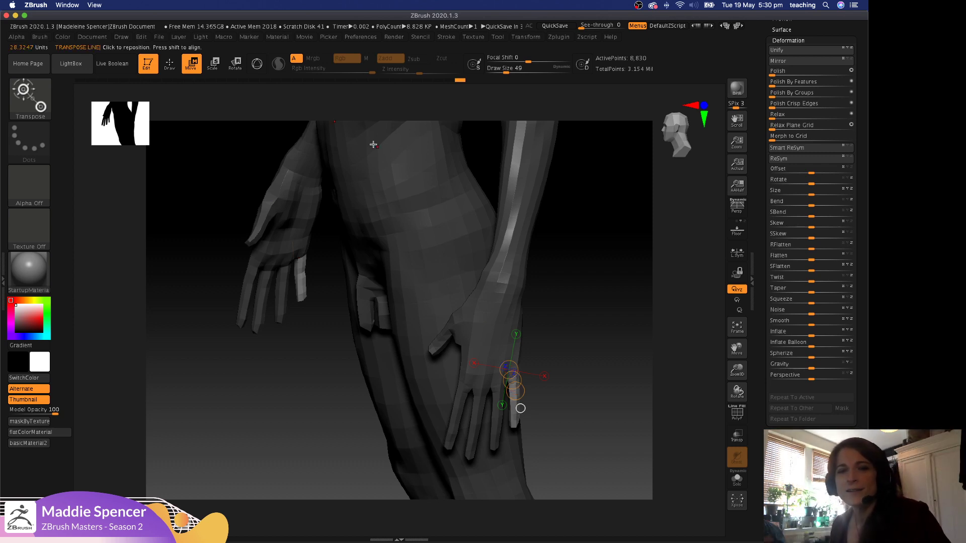
pyautogui.press('r')
pyautogui.moveTo(613, 251); pyautogui.dragTo(556, 302)
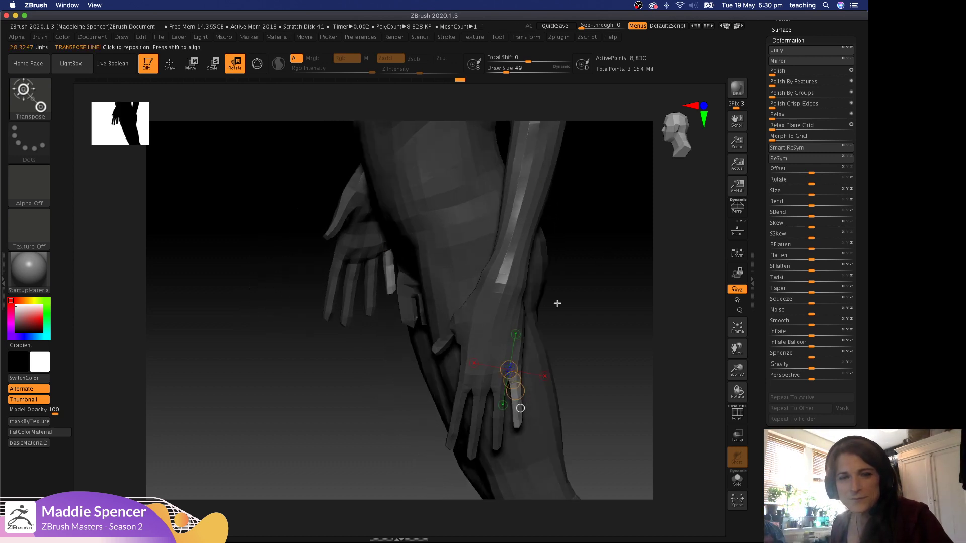
pyautogui.moveTo(513, 364)
pyautogui.mouseDown()
pyautogui.moveTo(517, 378)
pyautogui.moveTo(531, 366)
pyautogui.mouseUp()
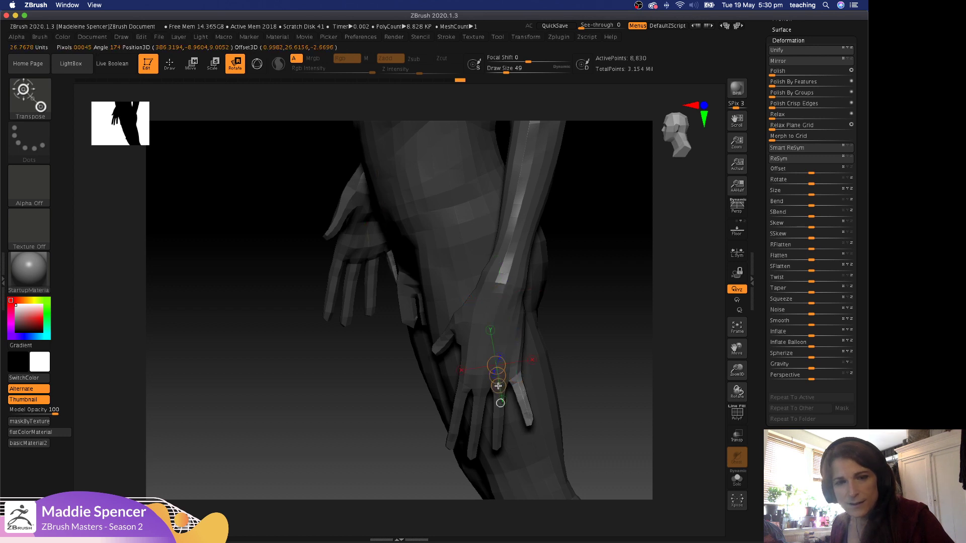
# Isolate the ring finger with a topological mask and rotate it slightly toward the little finger.
pyautogui.press('ctrl')
pyautogui.keyDown('ctrl'); pyautogui.moveTo(595, 325); pyautogui.dragTo(590, 333); pyautogui.keyUp('ctrl')
pyautogui.keyDown('ctrl'); pyautogui.moveTo(498, 381); pyautogui.dragTo(501, 391); pyautogui.keyUp('ctrl')
pyautogui.moveTo(508, 305); pyautogui.dragTo(498, 388)
pyautogui.moveTo(595, 331)
pyautogui.mouseDown()
pyautogui.moveTo(619, 349)
pyautogui.moveTo(617, 341)
pyautogui.moveTo(582, 343)
pyautogui.mouseUp()
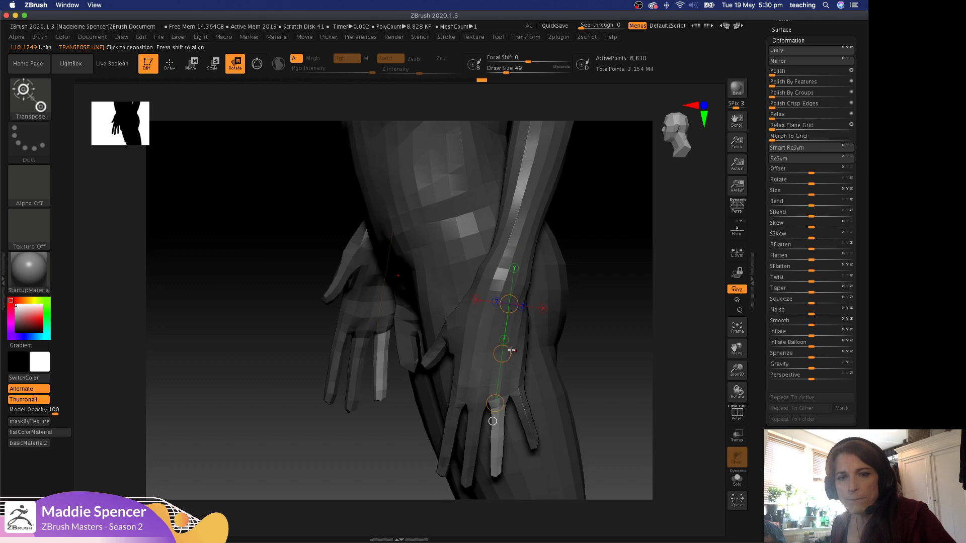
pyautogui.moveTo(508, 354); pyautogui.dragTo(510, 356)
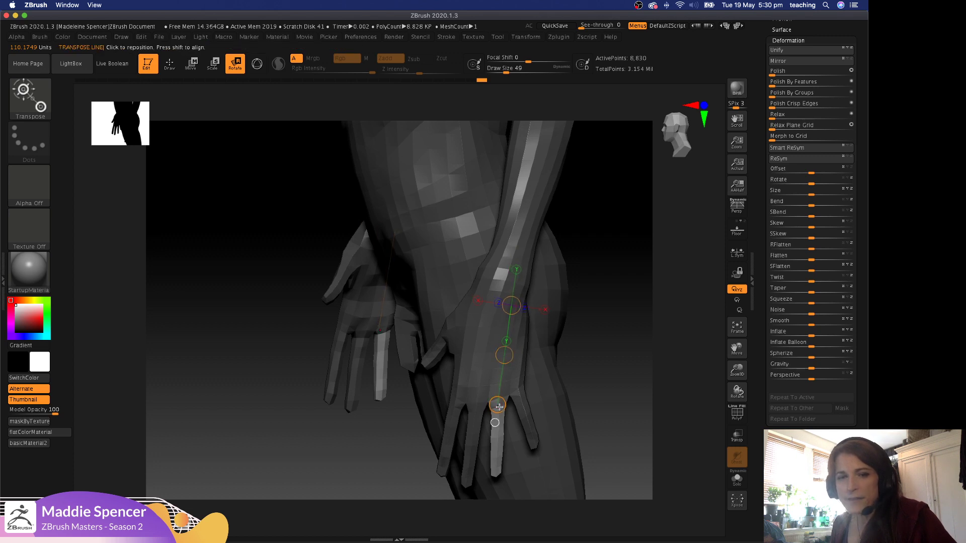
pyautogui.moveTo(497, 404); pyautogui.dragTo(504, 405)
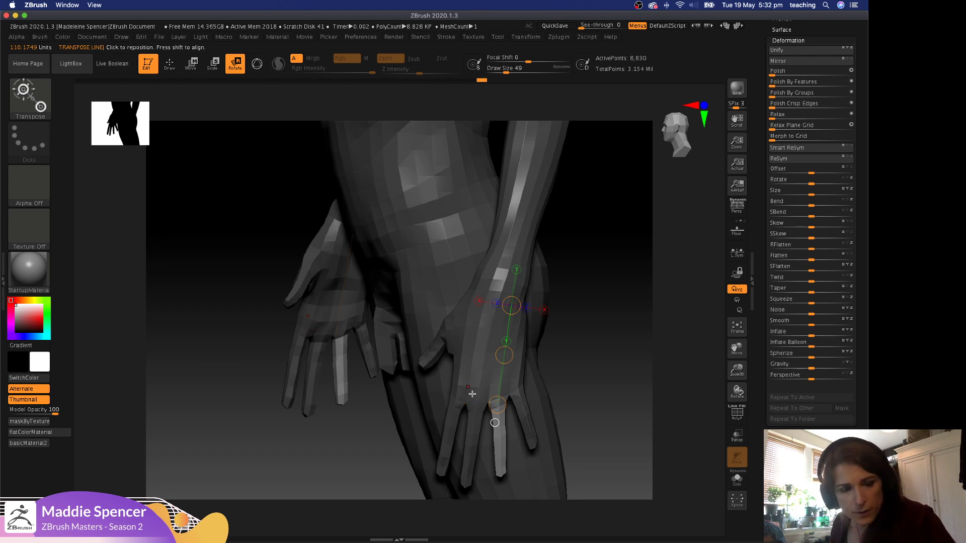
# Isolate the index finger with a topological mask and rotate it away from the middle finger.
pyautogui.keyDown('ctrl'); pyautogui.moveTo(482, 384); pyautogui.dragTo(477, 414); pyautogui.keyUp('ctrl')
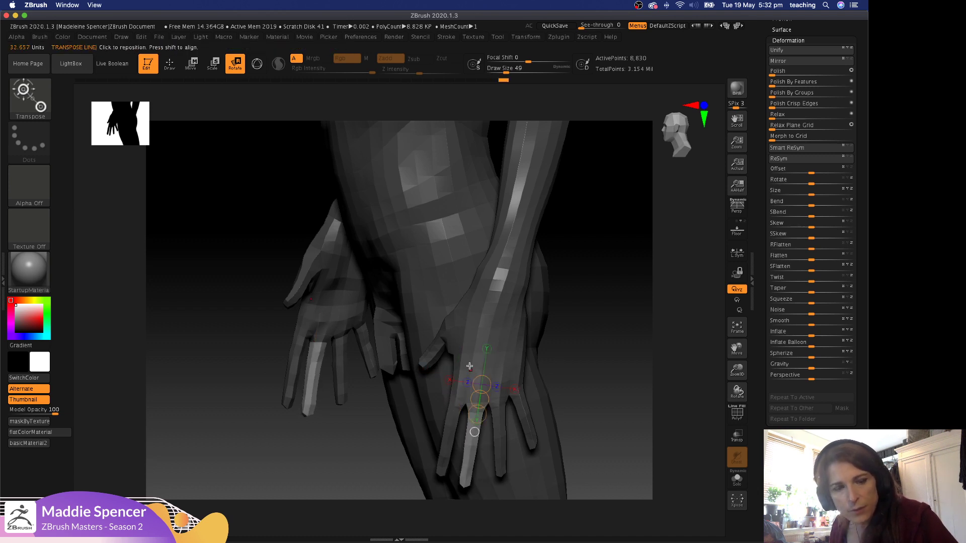
pyautogui.keyDown('ctrl'); pyautogui.moveTo(471, 357); pyautogui.dragTo(445, 441); pyautogui.keyUp('ctrl')
pyautogui.moveTo(489, 293); pyautogui.dragTo(456, 401)
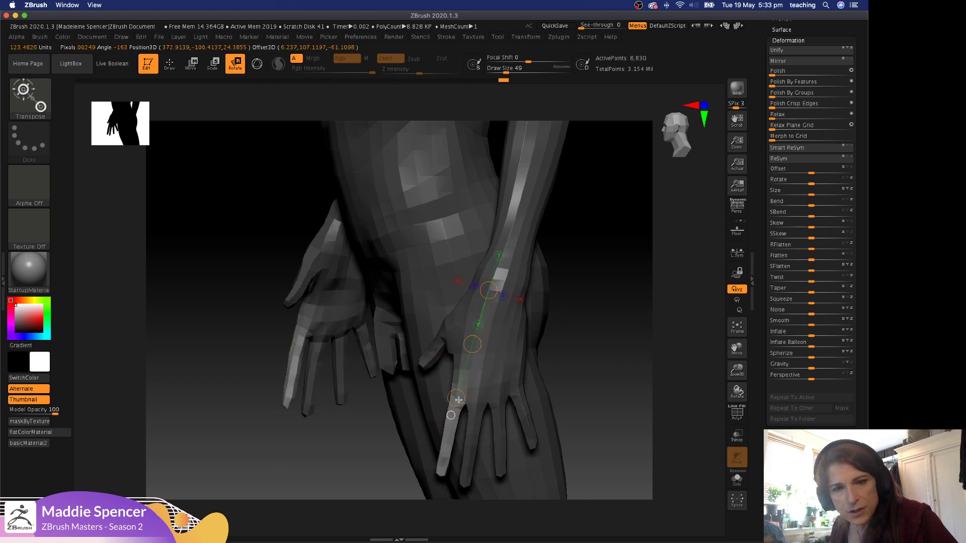
pyautogui.moveTo(588, 353); pyautogui.dragTo(589, 360)
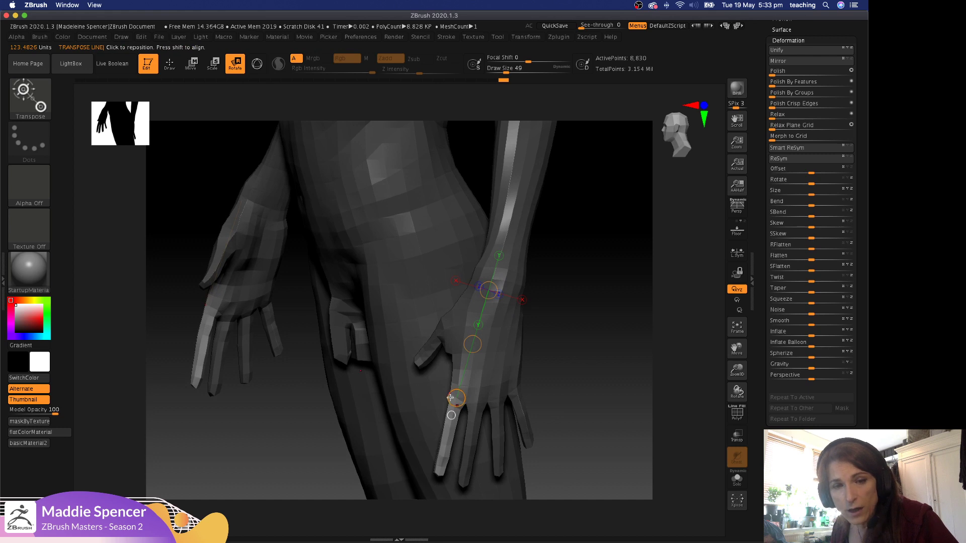
pyautogui.moveTo(450, 398); pyautogui.dragTo(443, 398)
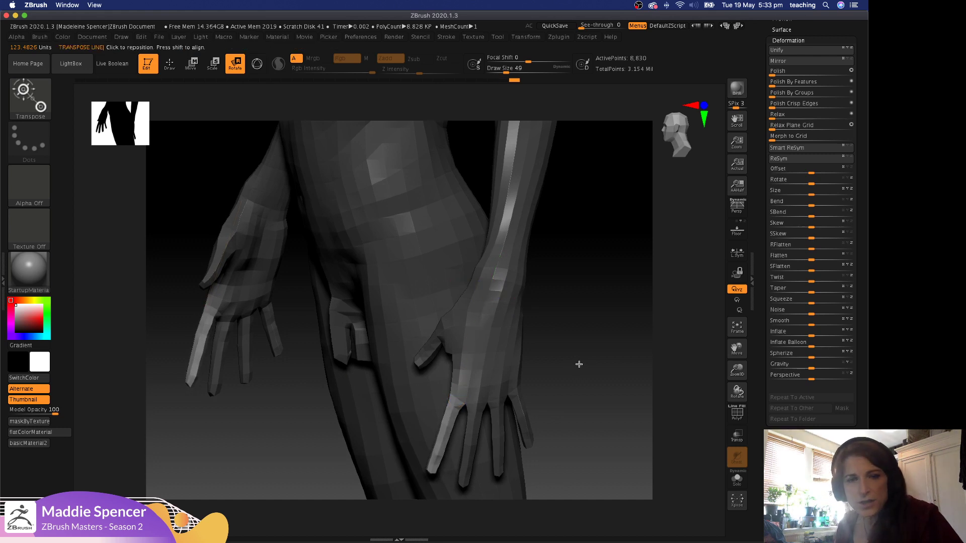
# Align the Transpose line from the wrist to the index finger's base knuckle and swing the finger outward from the palm.
pyautogui.moveTo(578, 364); pyautogui.dragTo(609, 304)
pyautogui.moveTo(533, 296); pyautogui.dragTo(478, 290)
pyautogui.moveTo(471, 240); pyautogui.dragTo(484, 350)
pyautogui.moveTo(539, 337); pyautogui.dragTo(563, 334)
pyautogui.moveTo(495, 352); pyautogui.dragTo(512, 310)
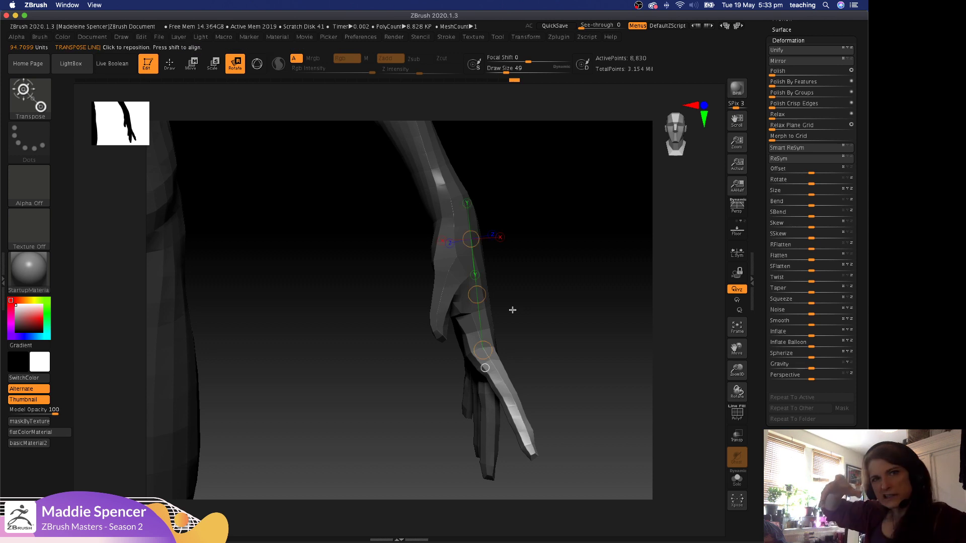
# Compare the hand with the Covid Demon hand sketch and rotate the index finger further at its base knuckle.
pyautogui.hotkey('shift', 'z')
pyautogui.press('z')
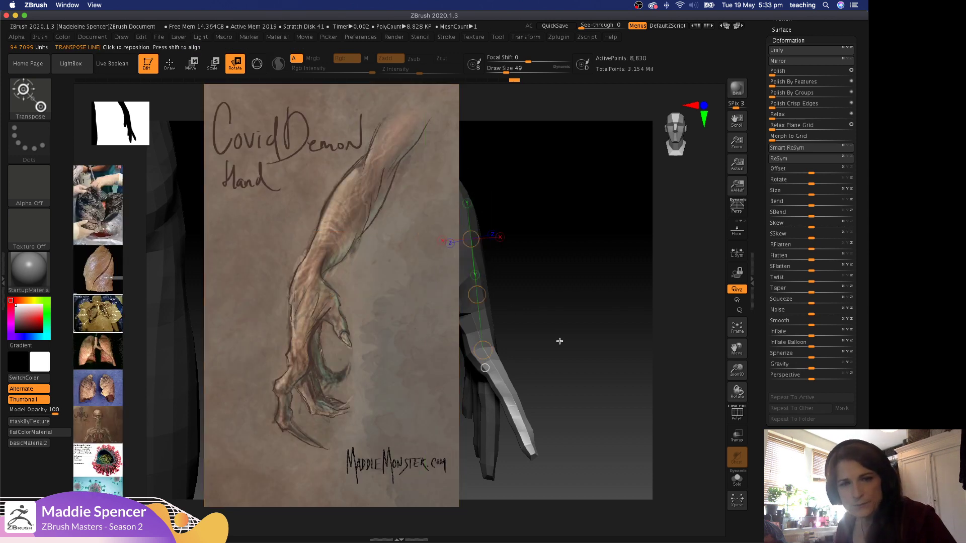
pyautogui.press('z')
pyautogui.press('z')
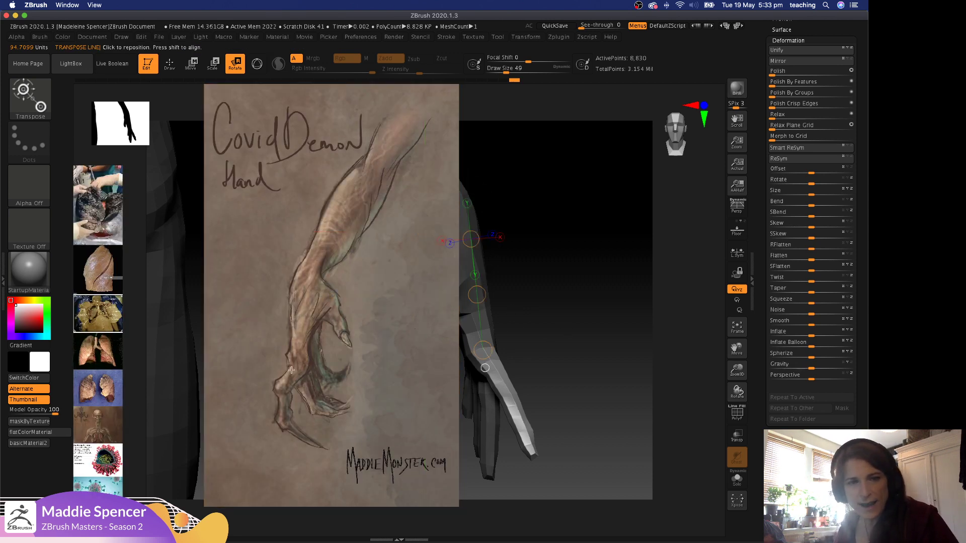
pyautogui.hotkey('shift', 'z')
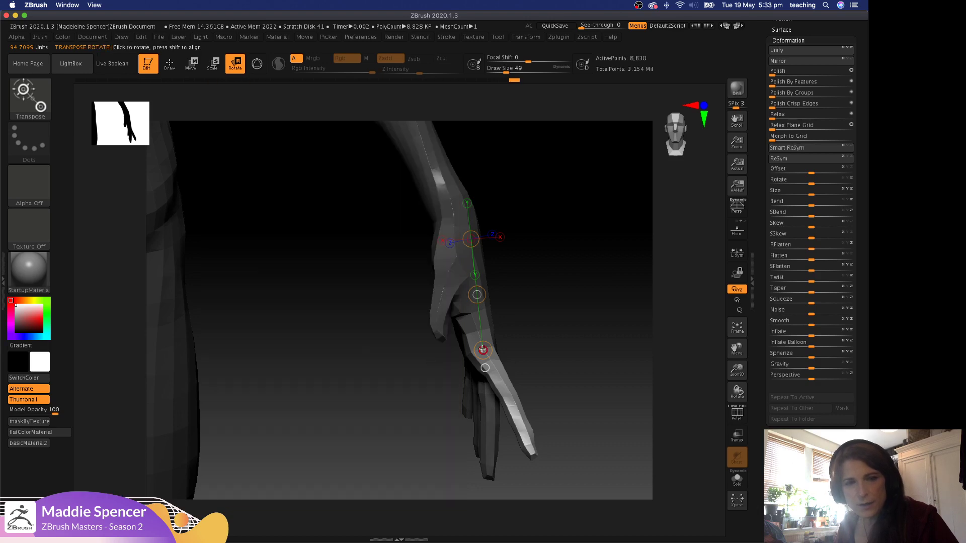
pyautogui.moveTo(483, 349); pyautogui.dragTo(501, 339)
# Bend the index finger downward at its middle joint with Transpose Rotate.
pyautogui.moveTo(592, 315)
pyautogui.mouseDown()
pyautogui.moveTo(537, 318)
pyautogui.moveTo(598, 313)
pyautogui.mouseUp()
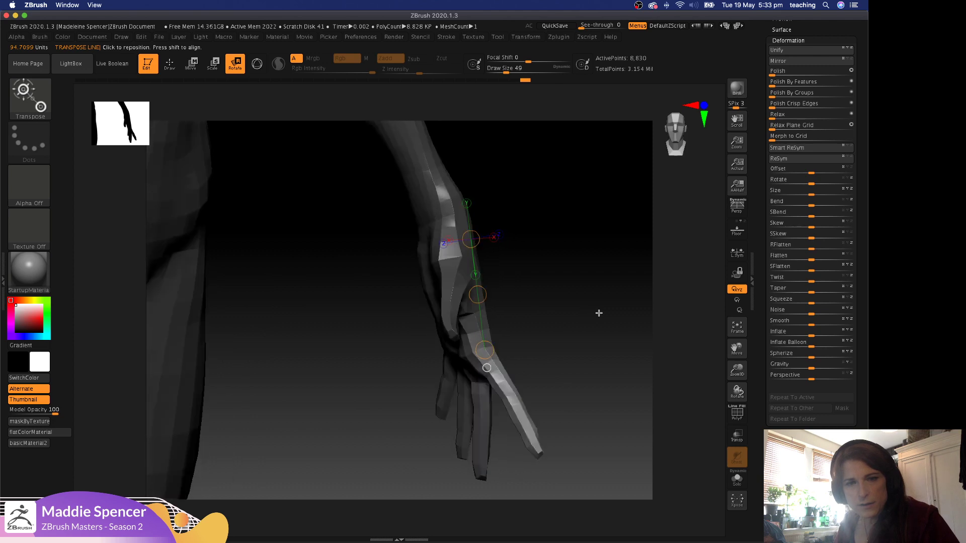
pyautogui.moveTo(546, 361); pyautogui.dragTo(521, 367)
pyautogui.click(467, 335)
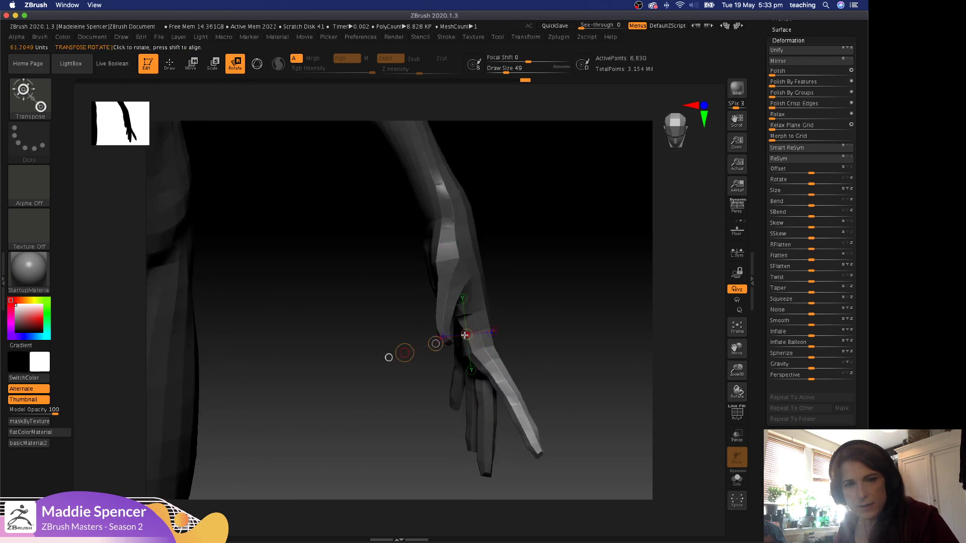
pyautogui.moveTo(464, 318)
pyautogui.mouseDown()
pyautogui.moveTo(475, 356)
pyautogui.moveTo(519, 391)
pyautogui.moveTo(521, 401)
pyautogui.moveTo(510, 387)
pyautogui.moveTo(481, 388)
pyautogui.moveTo(505, 399)
pyautogui.moveTo(489, 447)
pyautogui.mouseUp()
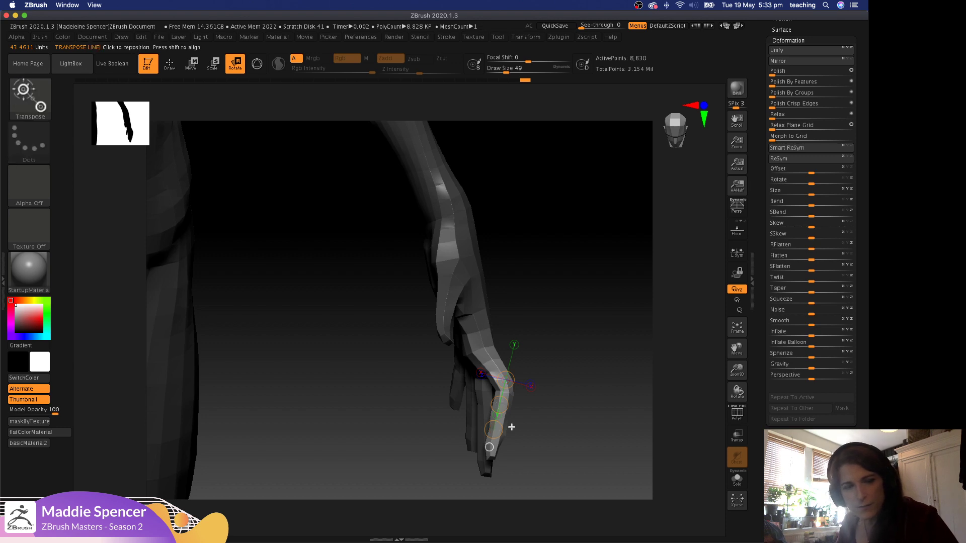
# Show the Covid Demon hand sketch and curl the index fingertip inward to match its hooked finger.
pyautogui.hotkey('shift', 'z')
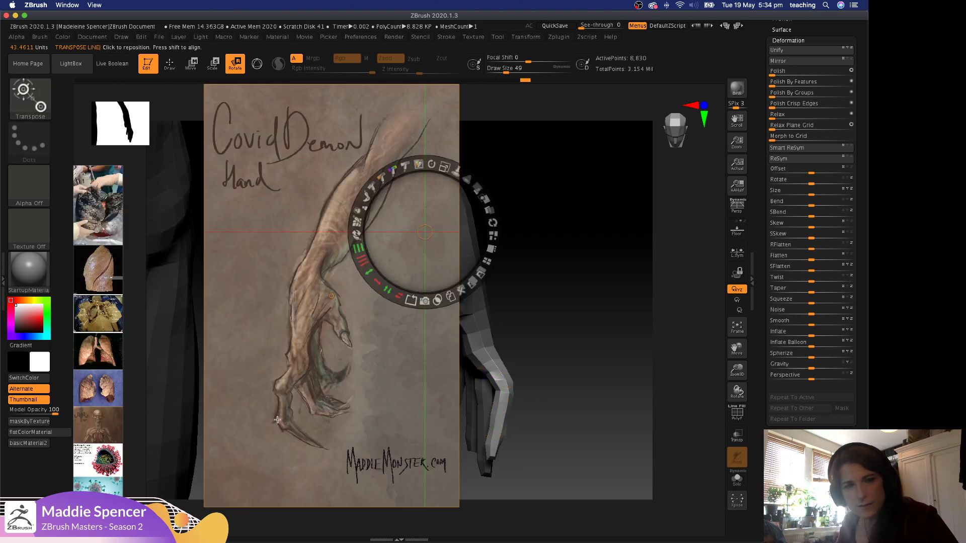
pyautogui.press('z')
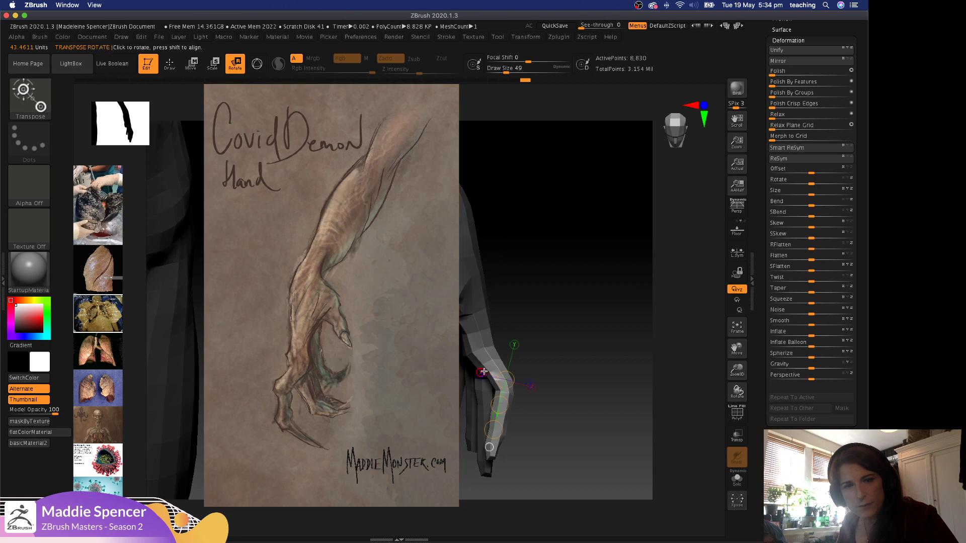
pyautogui.moveTo(494, 431); pyautogui.dragTo(474, 409)
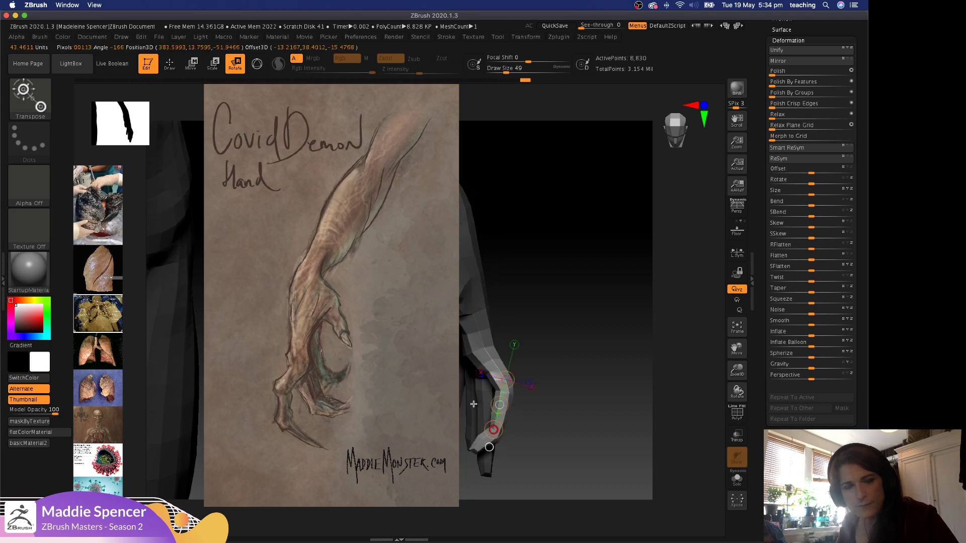
# Refine the bent index finger's shape with the Move brush at draw size 33, and hide the reference images.
pyautogui.press('q')
pyautogui.press('space')
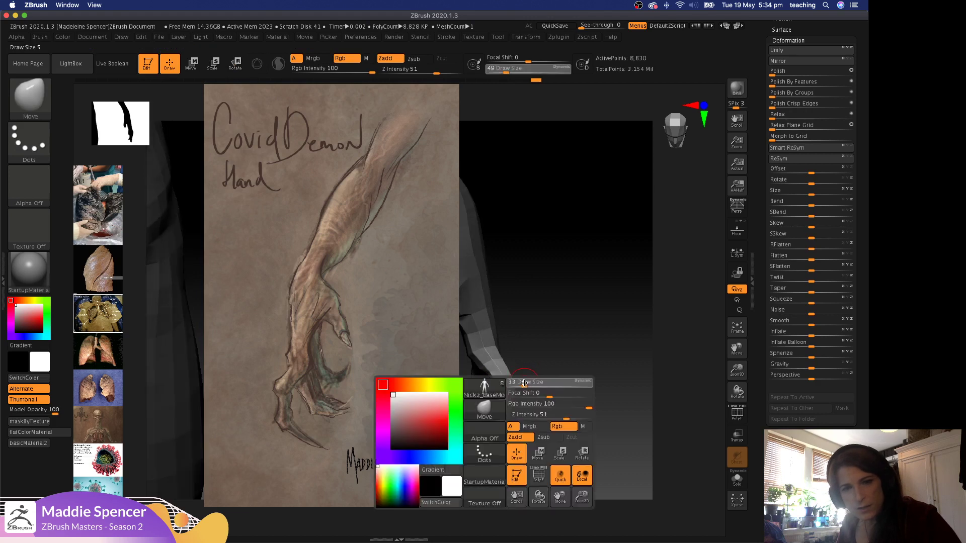
pyautogui.click(525, 383)
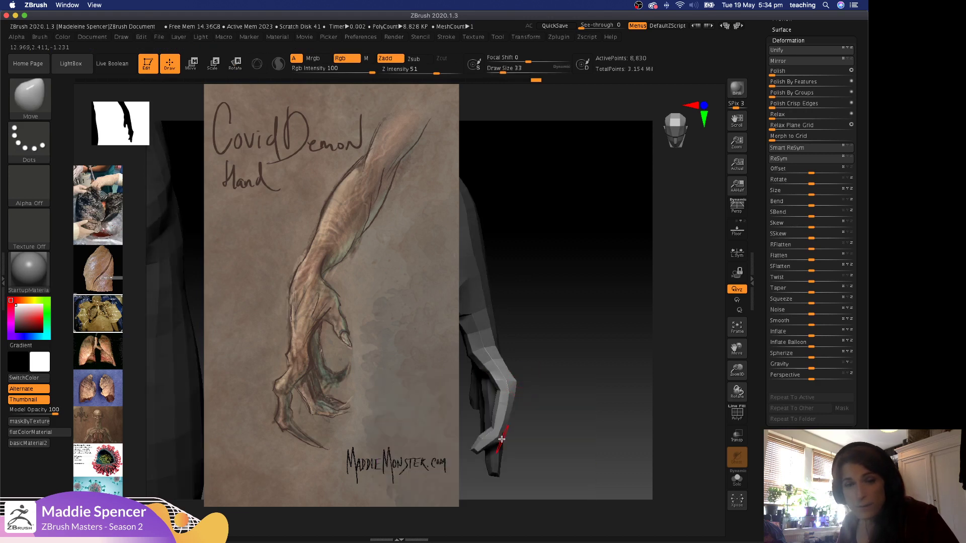
pyautogui.moveTo(508, 439); pyautogui.dragTo(526, 418)
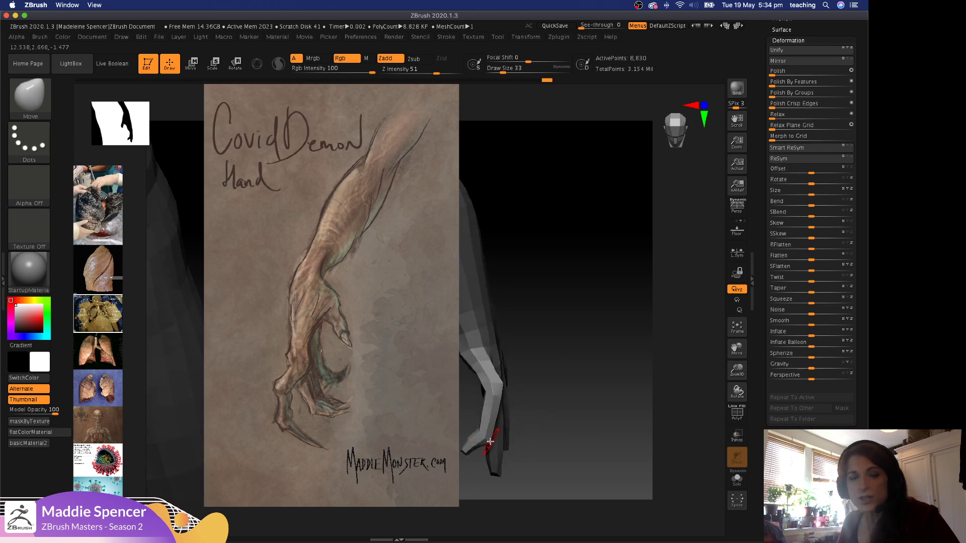
pyautogui.hotkey('shift', 'z')
pyautogui.moveTo(593, 363)
pyautogui.mouseDown()
pyautogui.moveTo(566, 371)
pyautogui.moveTo(597, 369)
pyautogui.mouseUp()
pyautogui.press('w')
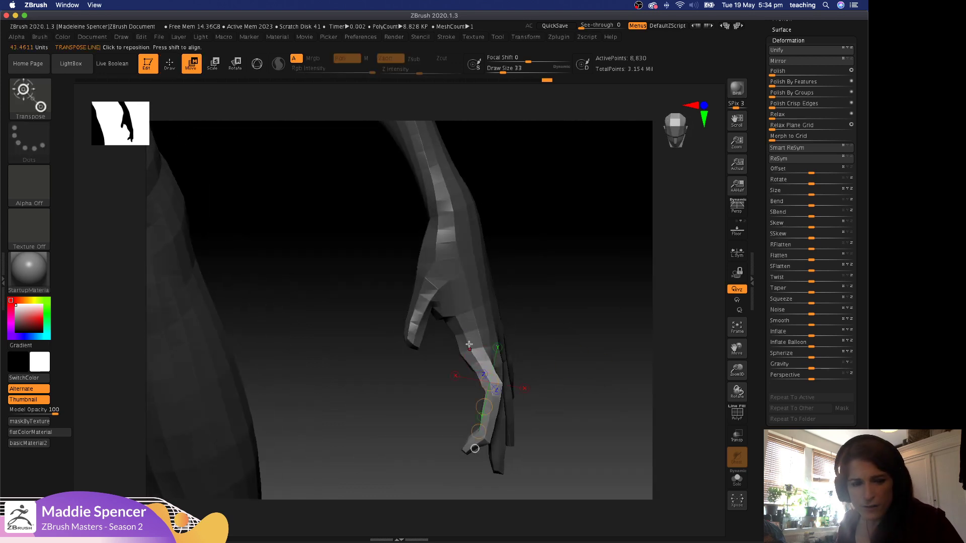
# Place a transpose line along the index finger and shift the finger slightly with Transpose Move.
pyautogui.moveTo(573, 307); pyautogui.dragTo(583, 286)
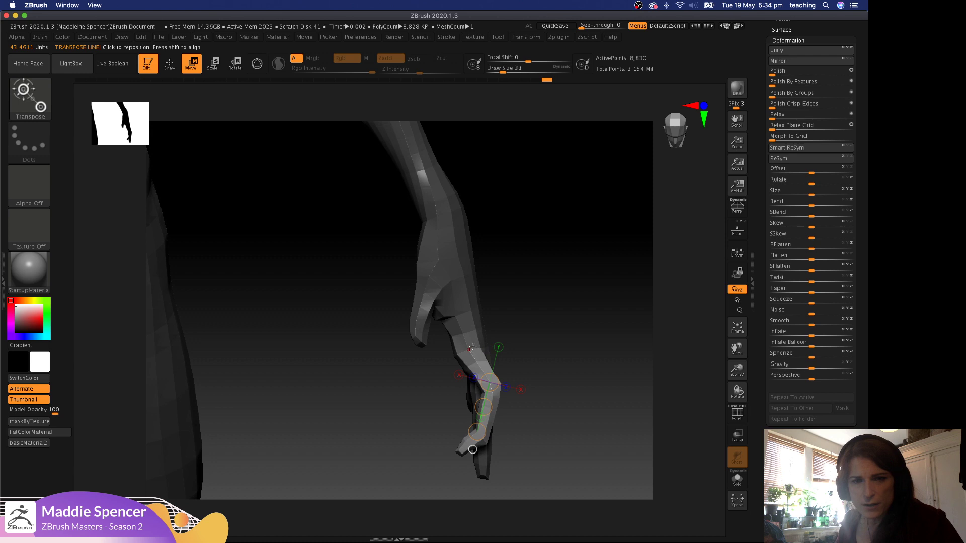
pyautogui.moveTo(506, 322); pyautogui.dragTo(520, 318)
pyautogui.moveTo(468, 350); pyautogui.dragTo(546, 457)
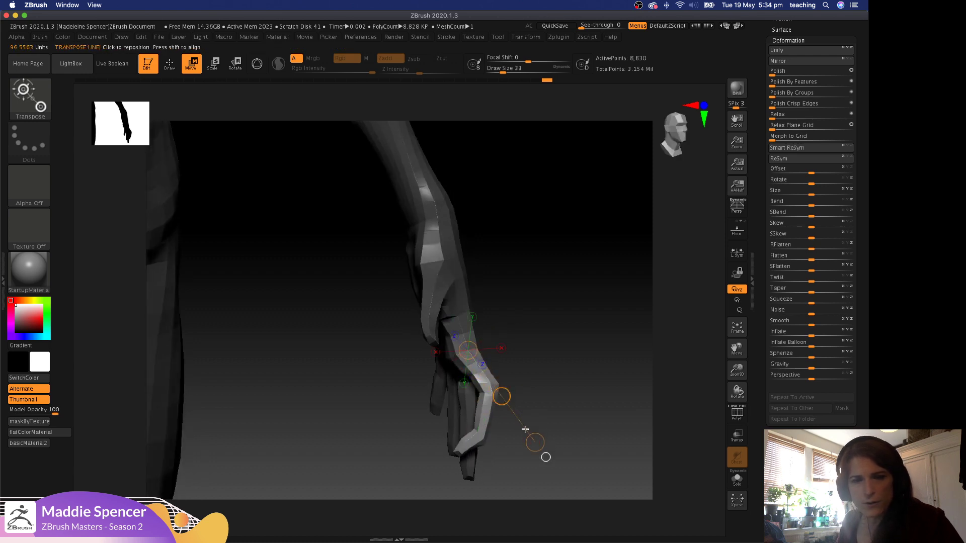
pyautogui.moveTo(501, 396); pyautogui.dragTo(496, 395)
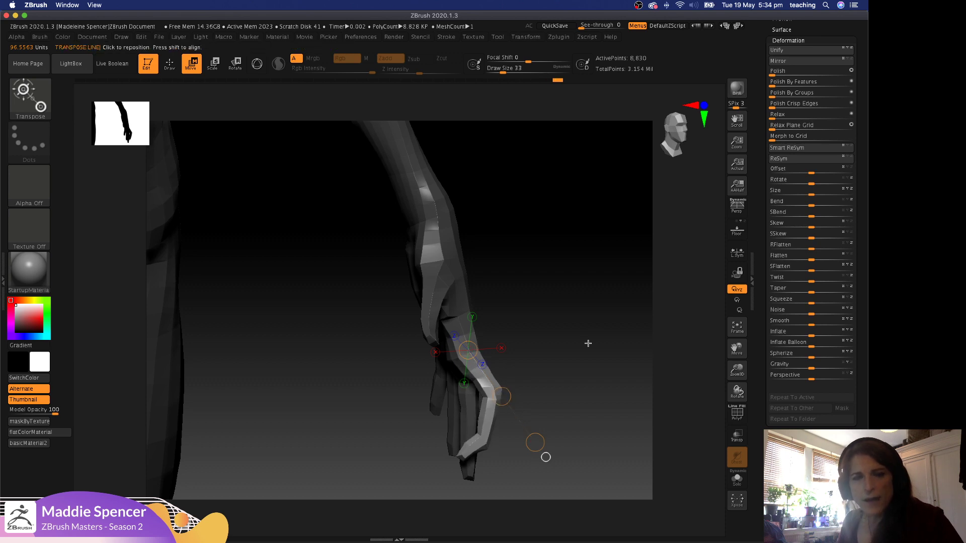
pyautogui.moveTo(587, 340); pyautogui.dragTo(554, 358)
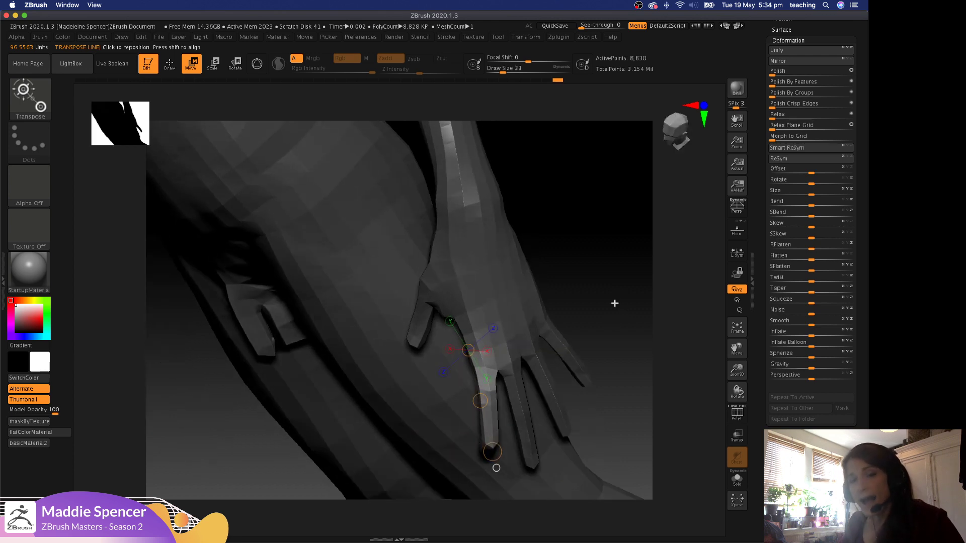
# Reshape the index finger and its knuckle with the Move brush at draw size 49.
pyautogui.press('q')
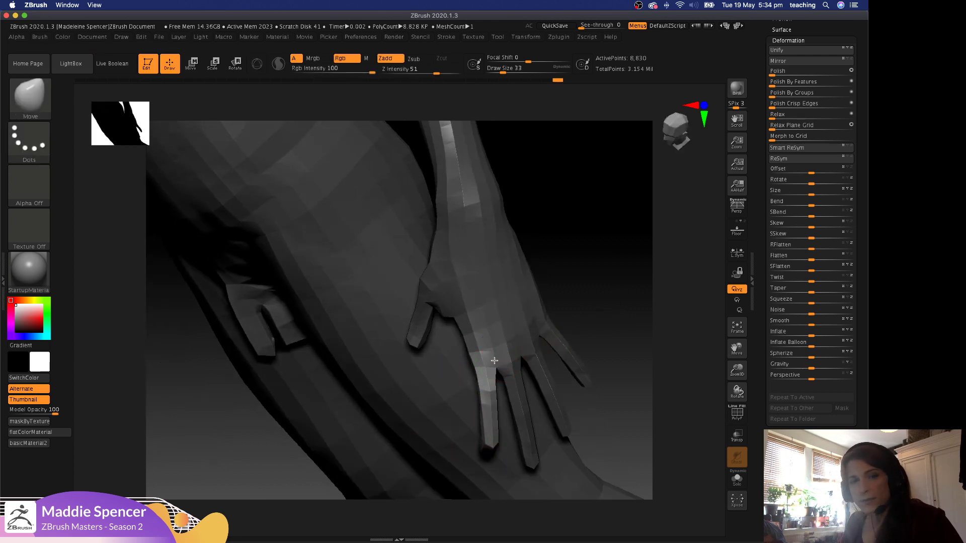
pyautogui.moveTo(559, 289); pyautogui.dragTo(547, 256)
pyautogui.moveTo(470, 324)
pyautogui.mouseDown()
pyautogui.moveTo(443, 330)
pyautogui.moveTo(459, 329)
pyautogui.mouseUp()
pyautogui.press('space')
pyautogui.moveTo(470, 280); pyautogui.dragTo(478, 329)
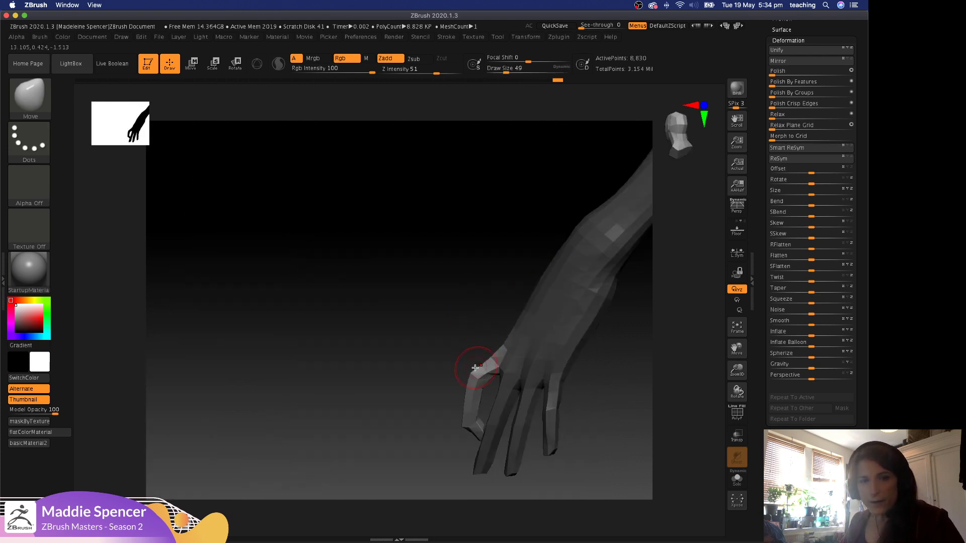
pyautogui.moveTo(468, 374); pyautogui.dragTo(467, 375)
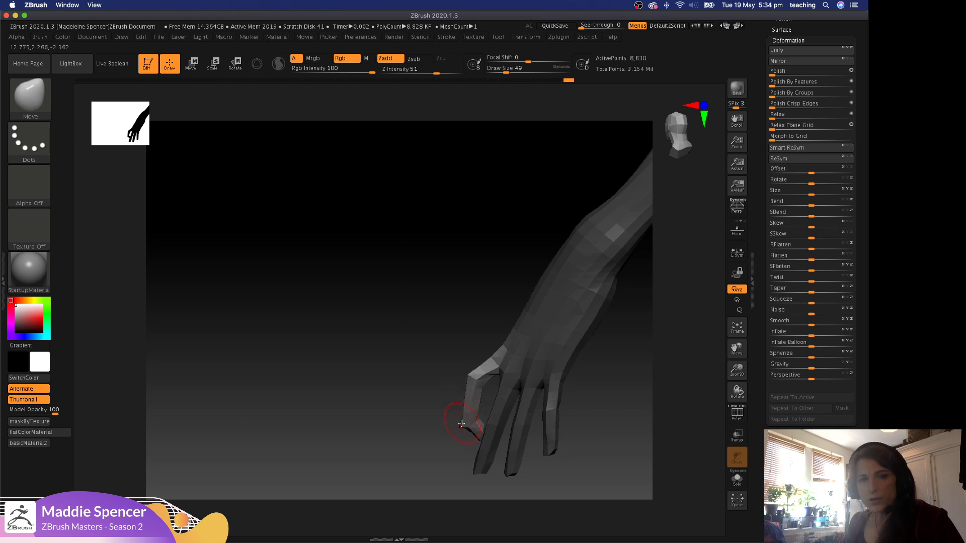
# Set the RGB intensity to 12 and the draw size to 65, and adjust the index finger's bend with the Move brush.
pyautogui.moveTo(428, 399)
pyautogui.mouseDown()
pyautogui.moveTo(545, 388)
pyautogui.moveTo(553, 398)
pyautogui.mouseUp()
pyautogui.press('space')
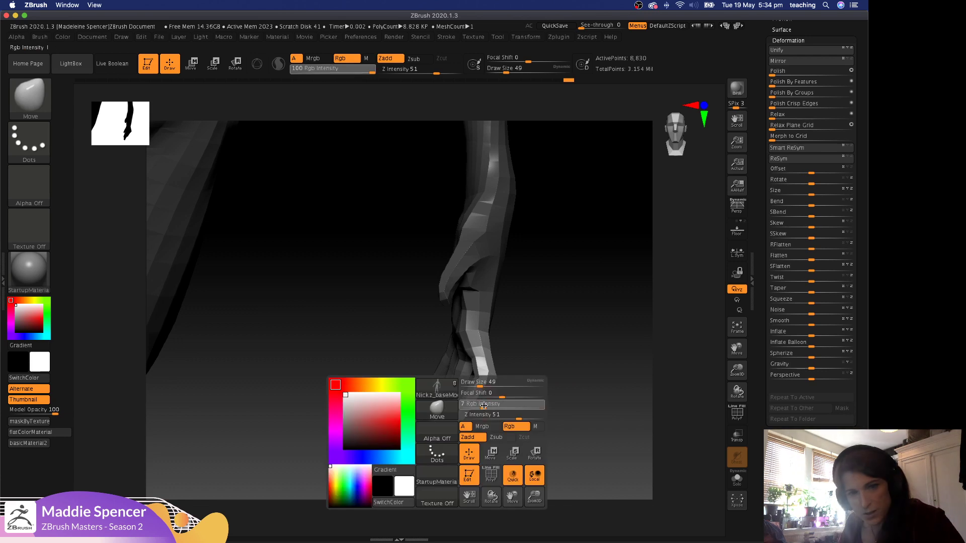
pyautogui.click(491, 406)
pyautogui.moveTo(478, 384); pyautogui.dragTo(476, 383)
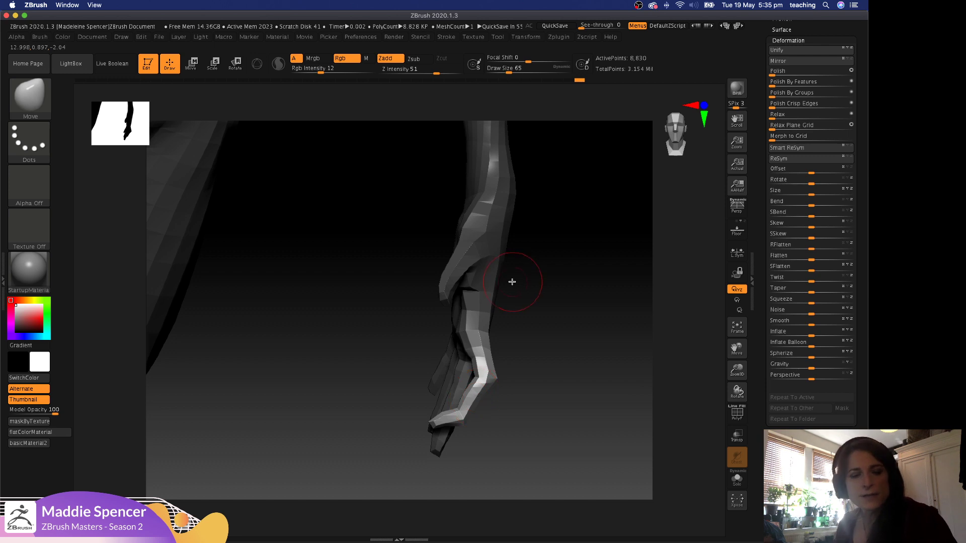
# Isolate the middle finger with a topological mask and rotate it at its base knuckle with Transpose Rotate.
pyautogui.moveTo(554, 339); pyautogui.dragTo(512, 387)
pyautogui.press('r')
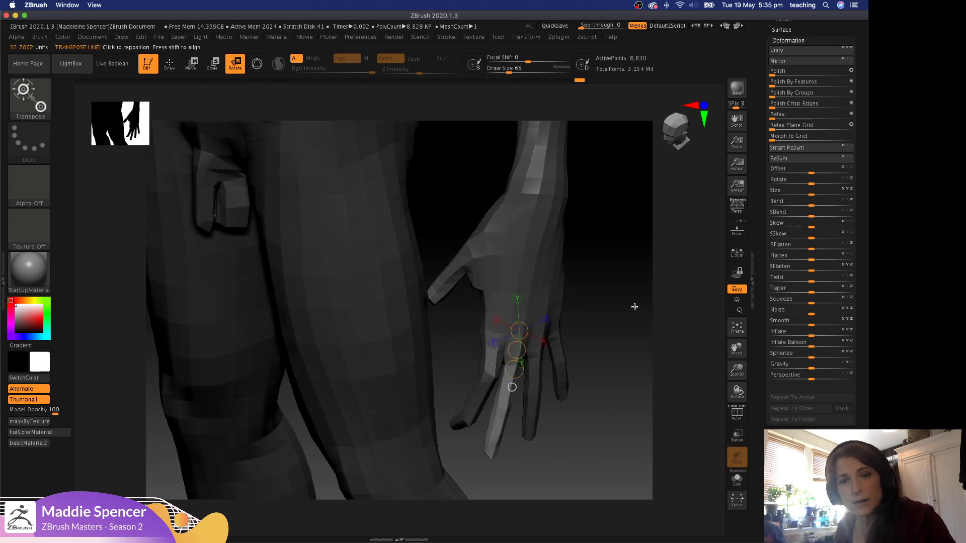
pyautogui.moveTo(634, 306); pyautogui.dragTo(628, 304)
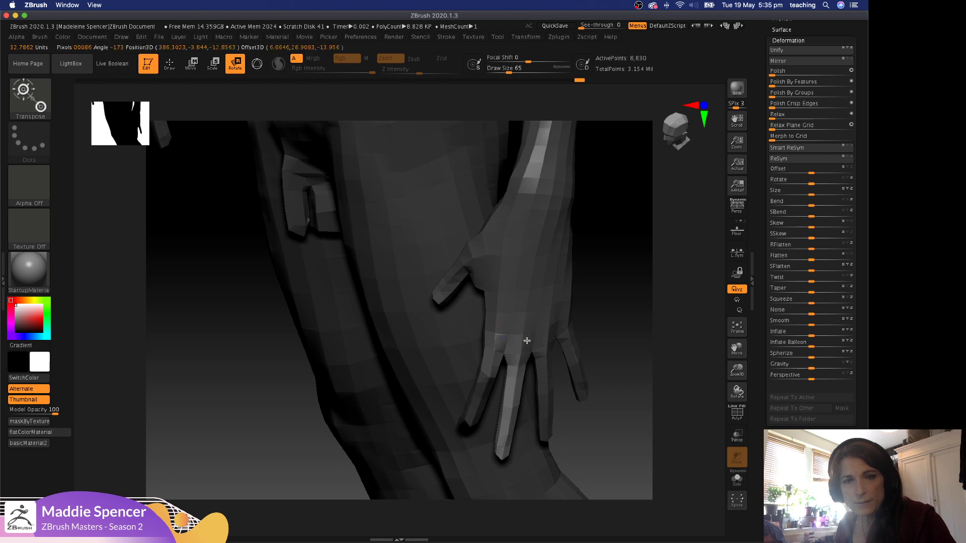
pyautogui.moveTo(597, 311); pyautogui.dragTo(511, 390)
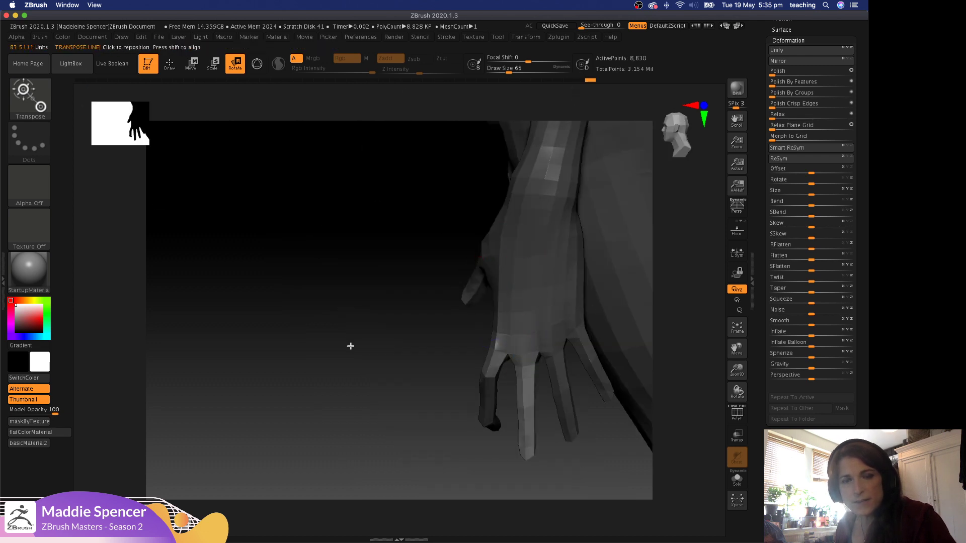
pyautogui.moveTo(350, 345); pyautogui.dragTo(405, 348)
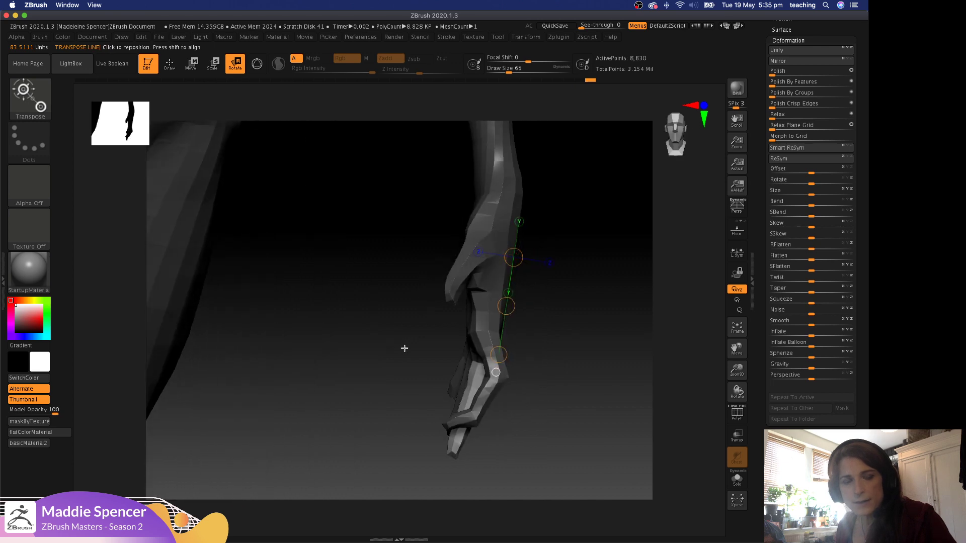
pyautogui.hotkey('shift', 'z')
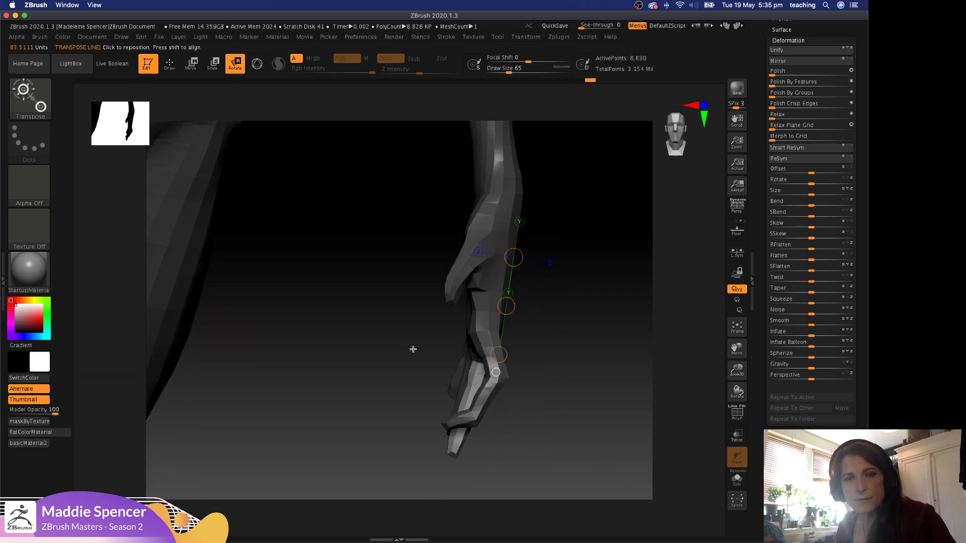
pyautogui.moveTo(510, 306); pyautogui.dragTo(505, 305)
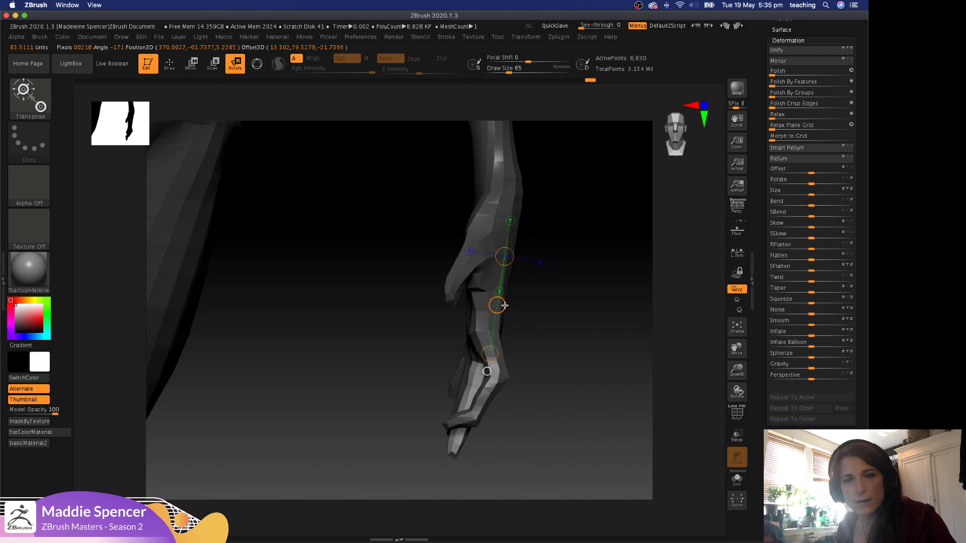
pyautogui.moveTo(490, 356); pyautogui.dragTo(529, 402)
# Curl the middle finger further inward from its knuckle with the Transpose tools.
pyautogui.press('w')
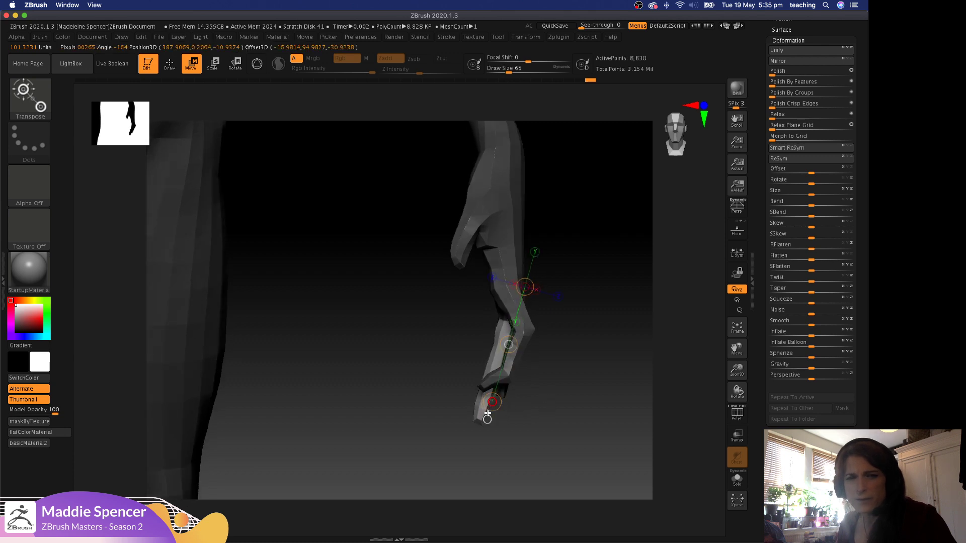
pyautogui.press('r')
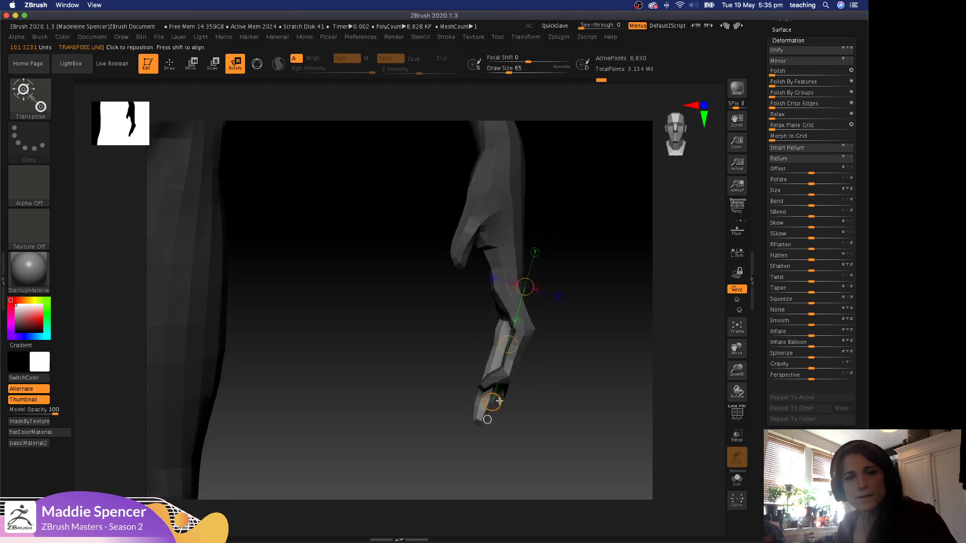
pyautogui.moveTo(499, 401); pyautogui.dragTo(515, 335)
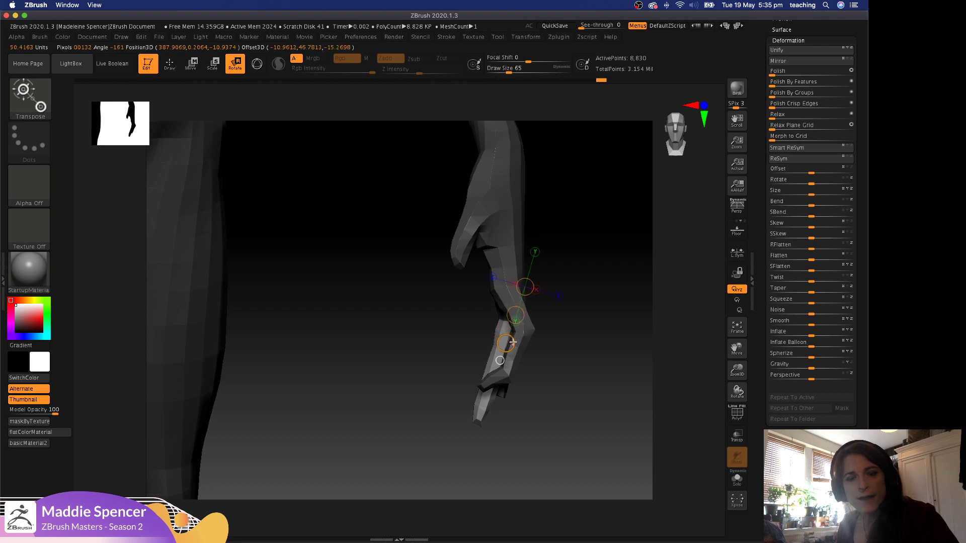
pyautogui.moveTo(509, 345)
pyautogui.mouseDown()
pyautogui.moveTo(491, 337)
pyautogui.moveTo(509, 344)
pyautogui.mouseUp()
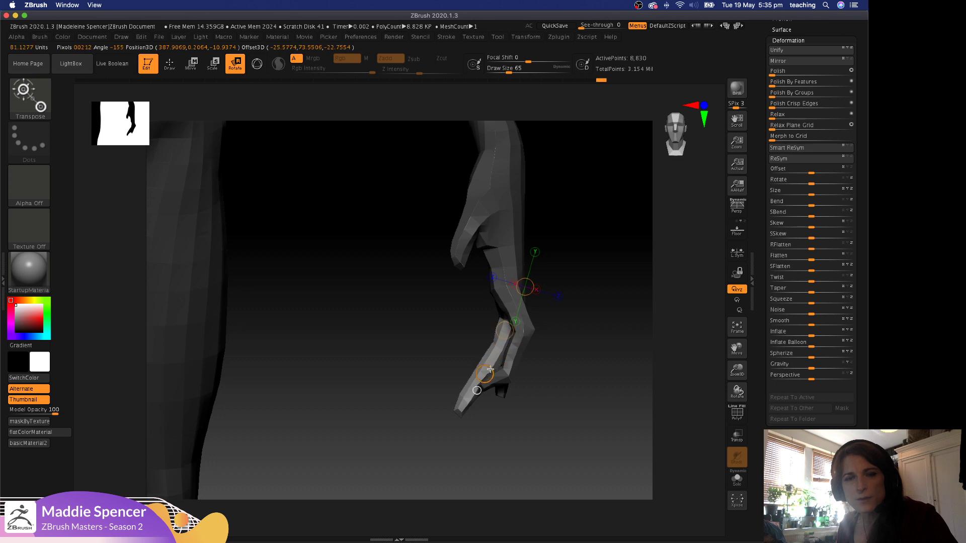
pyautogui.moveTo(483, 376); pyautogui.dragTo(470, 325)
pyautogui.moveTo(582, 390); pyautogui.dragTo(487, 383)
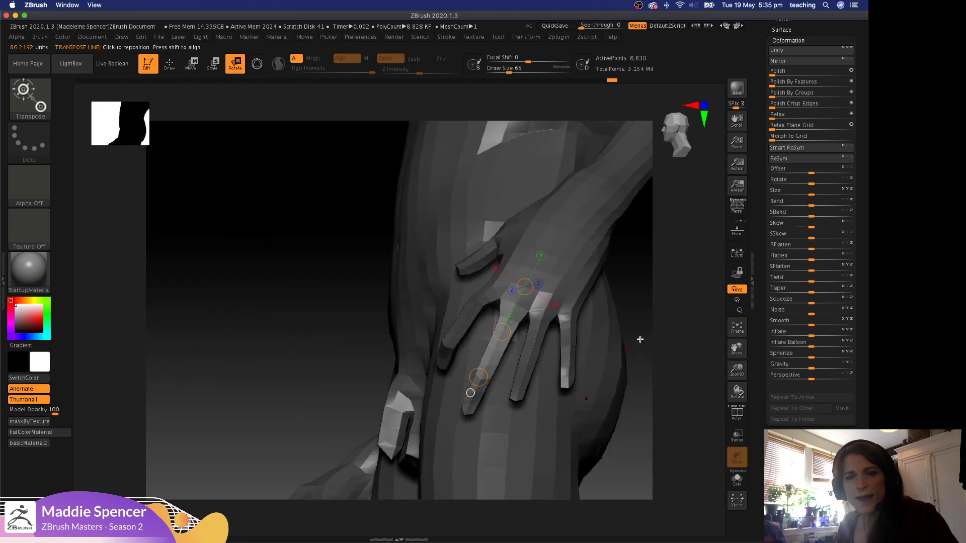
pyautogui.moveTo(665, 388); pyautogui.dragTo(610, 434)
# Shape the middle finger's bend and fingertip with the Move brush at draw size 65.
pyautogui.press('q')
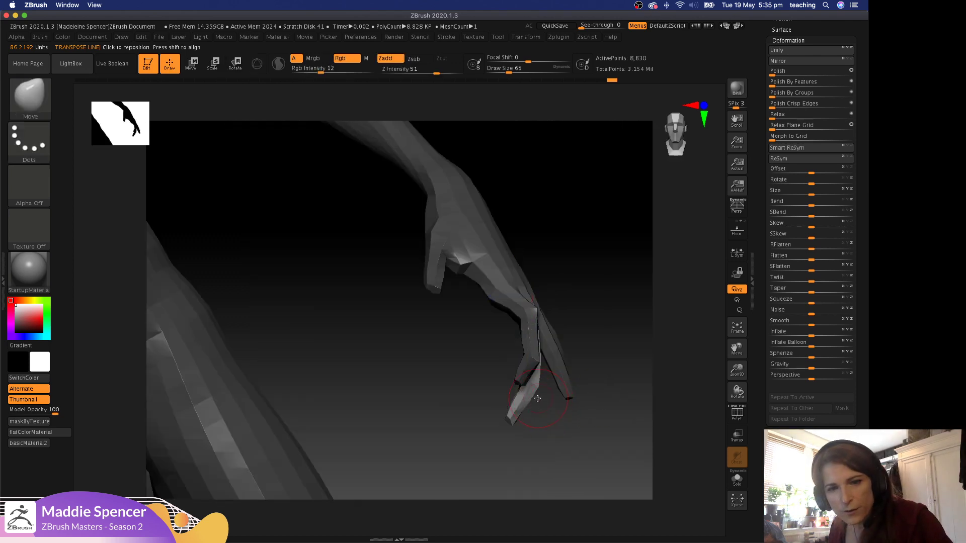
pyautogui.moveTo(640, 313); pyautogui.dragTo(597, 331)
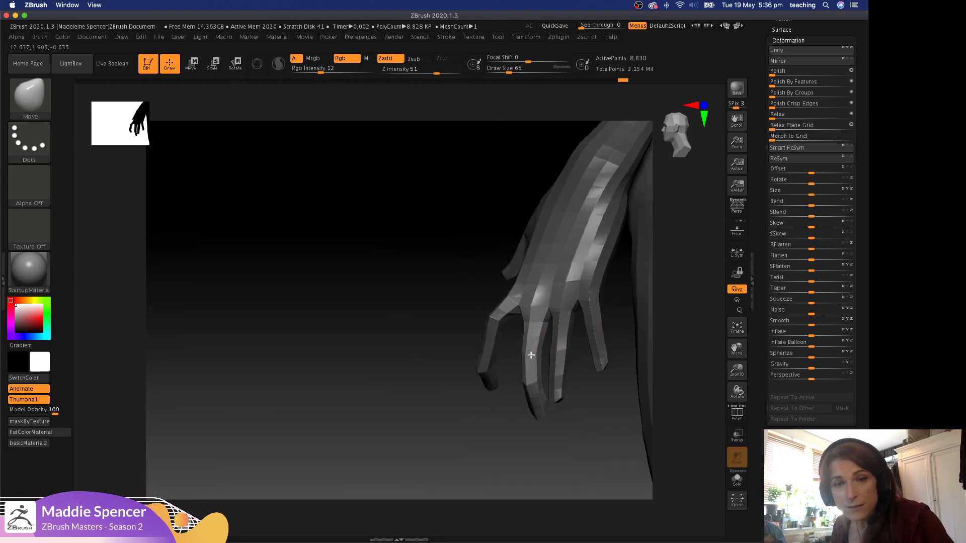
pyautogui.moveTo(498, 386); pyautogui.dragTo(499, 423)
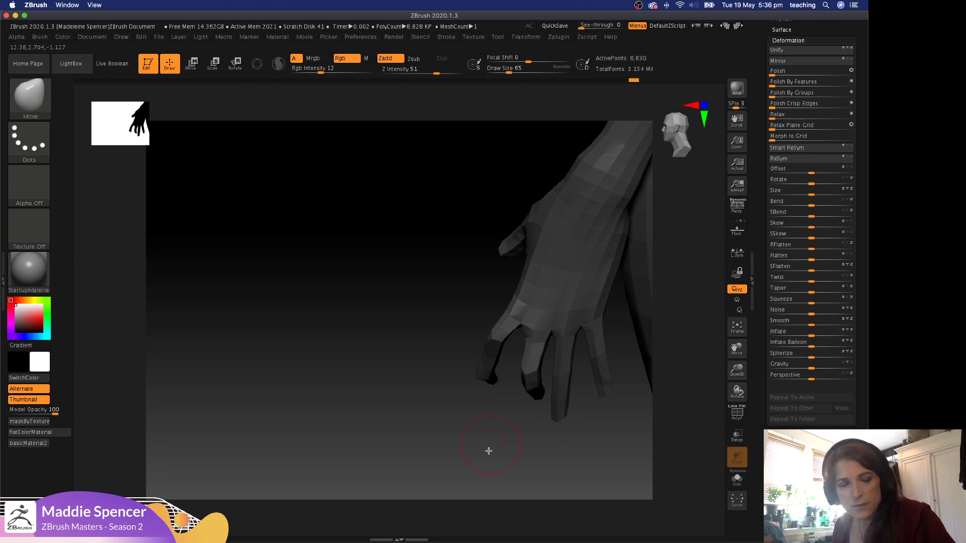
pyautogui.moveTo(489, 451); pyautogui.dragTo(492, 423)
pyautogui.moveTo(499, 384); pyautogui.dragTo(526, 378)
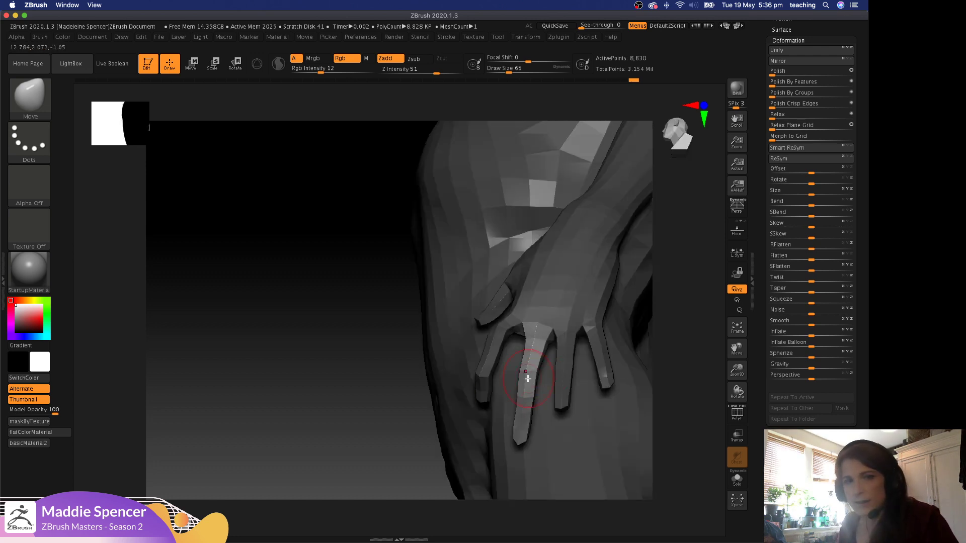
pyautogui.moveTo(687, 358); pyautogui.dragTo(701, 376)
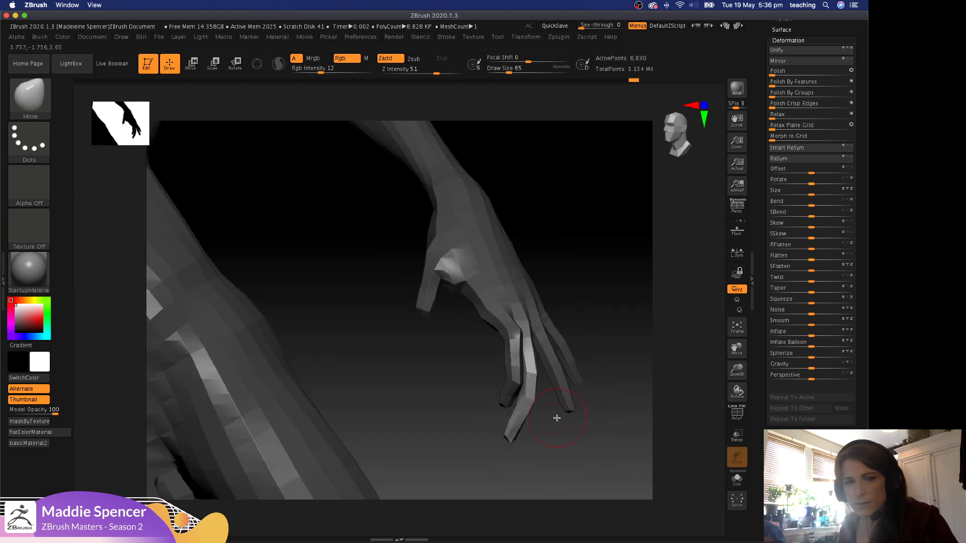
# Reduce the Move brush to draw size 46 and refine the middle finger's joints and contour.
pyautogui.press('space')
pyautogui.moveTo(531, 384); pyautogui.dragTo(528, 384)
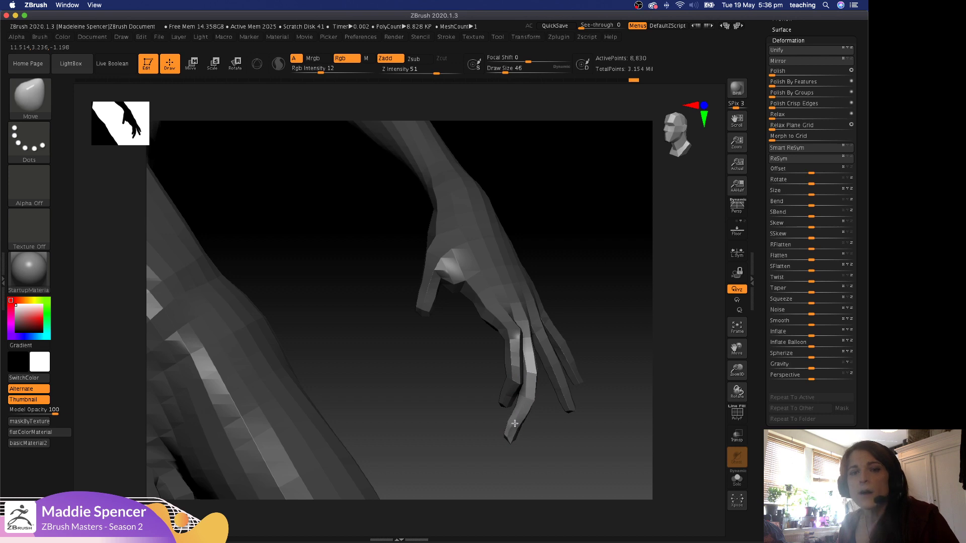
pyautogui.moveTo(568, 435); pyautogui.dragTo(524, 359)
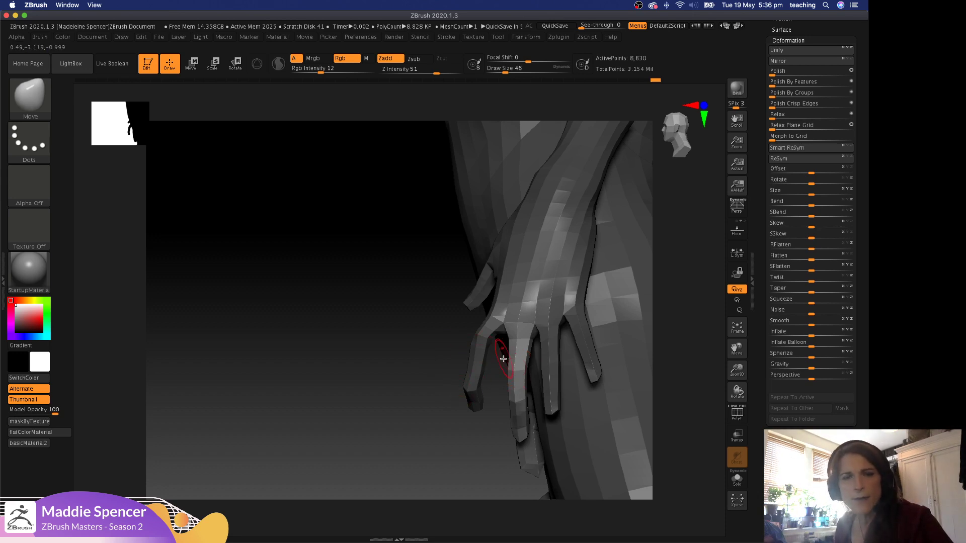
pyautogui.moveTo(332, 352); pyautogui.dragTo(234, 385)
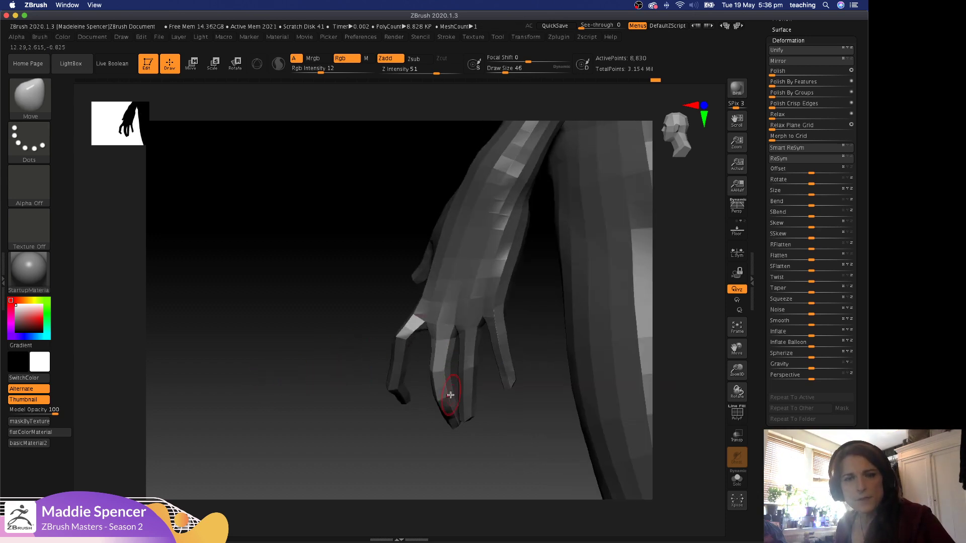
pyautogui.moveTo(456, 427); pyautogui.dragTo(518, 425)
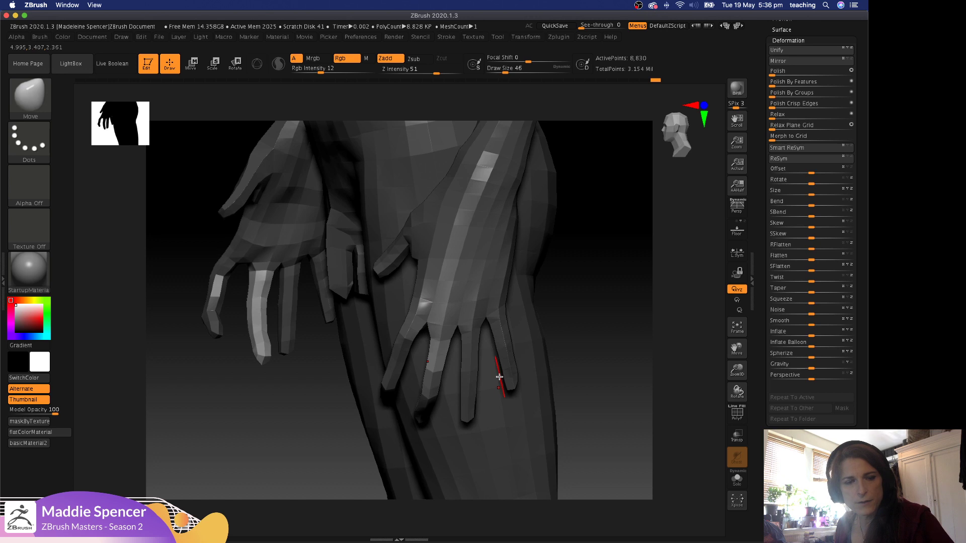
# Isolate the ring finger with a topological mask and rotate it inward toward the palm with Transpose Rotate.
pyautogui.press('w')
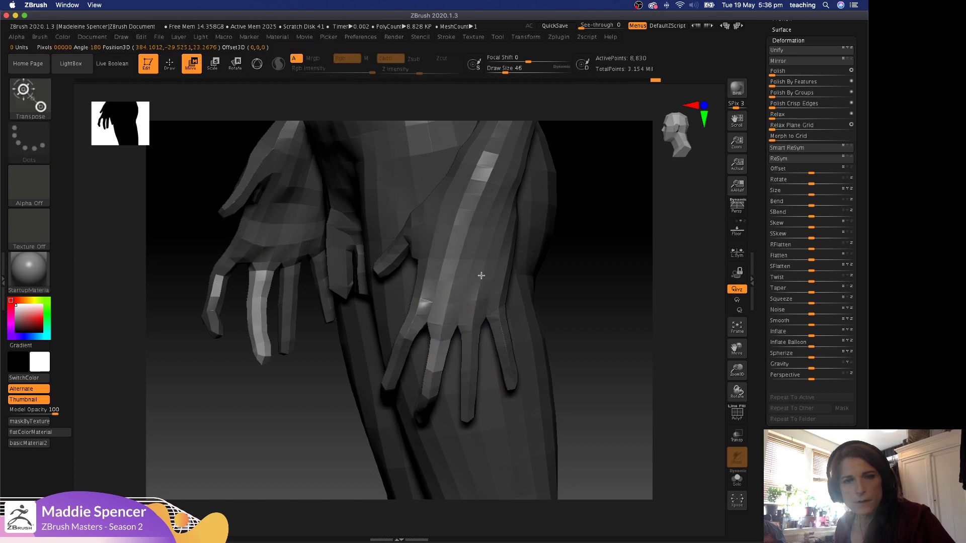
pyautogui.moveTo(482, 276); pyautogui.dragTo(470, 358)
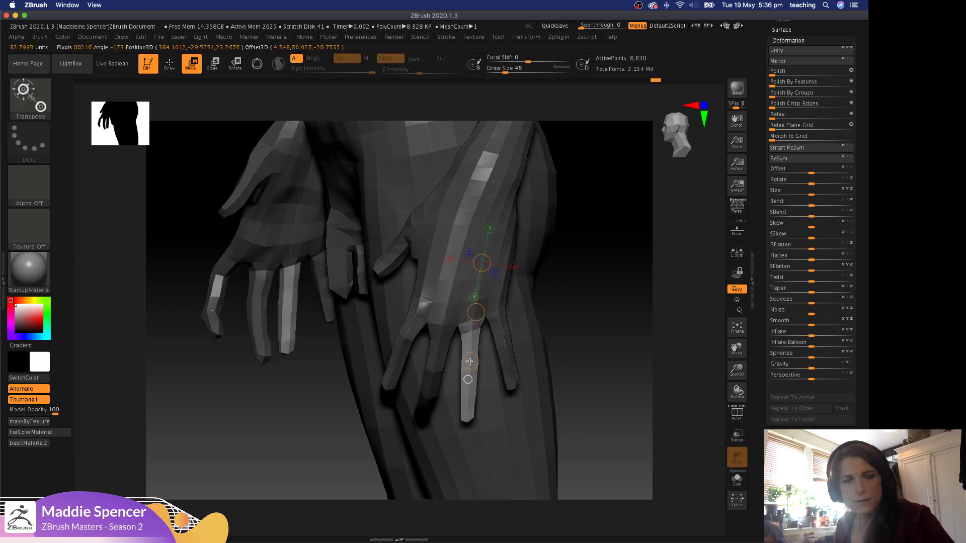
pyautogui.moveTo(568, 297)
pyautogui.mouseDown()
pyautogui.moveTo(613, 274)
pyautogui.moveTo(664, 272)
pyautogui.moveTo(660, 283)
pyautogui.moveTo(567, 291)
pyautogui.mouseUp()
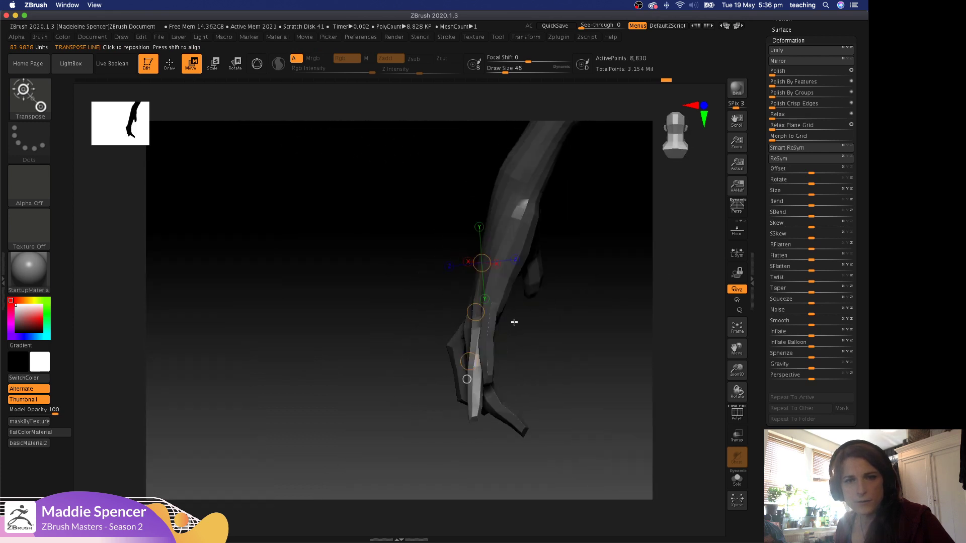
pyautogui.moveTo(481, 312); pyautogui.dragTo(503, 260)
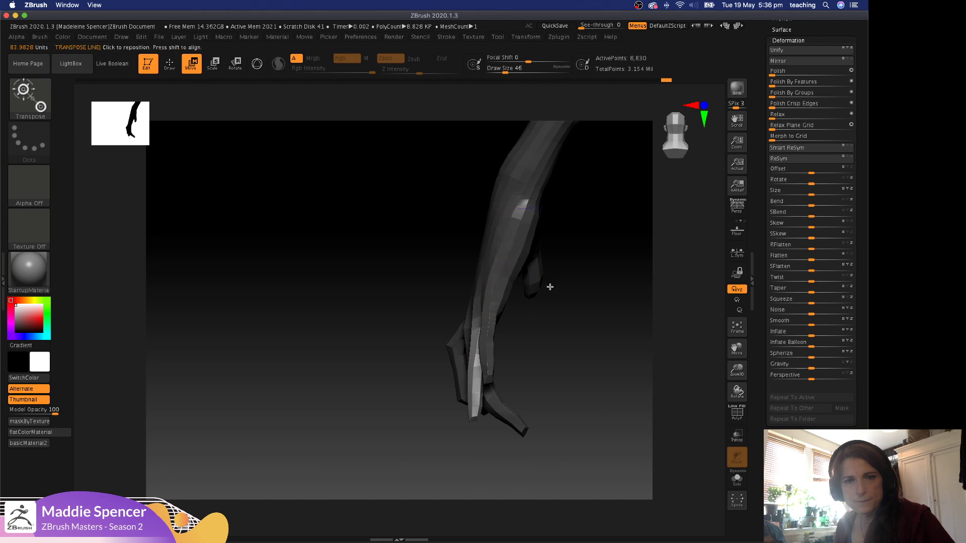
pyautogui.moveTo(548, 286); pyautogui.dragTo(516, 305)
pyautogui.press('r')
pyautogui.moveTo(563, 350)
pyautogui.mouseDown()
pyautogui.moveTo(665, 355)
pyautogui.moveTo(631, 364)
pyautogui.moveTo(570, 353)
pyautogui.mouseUp()
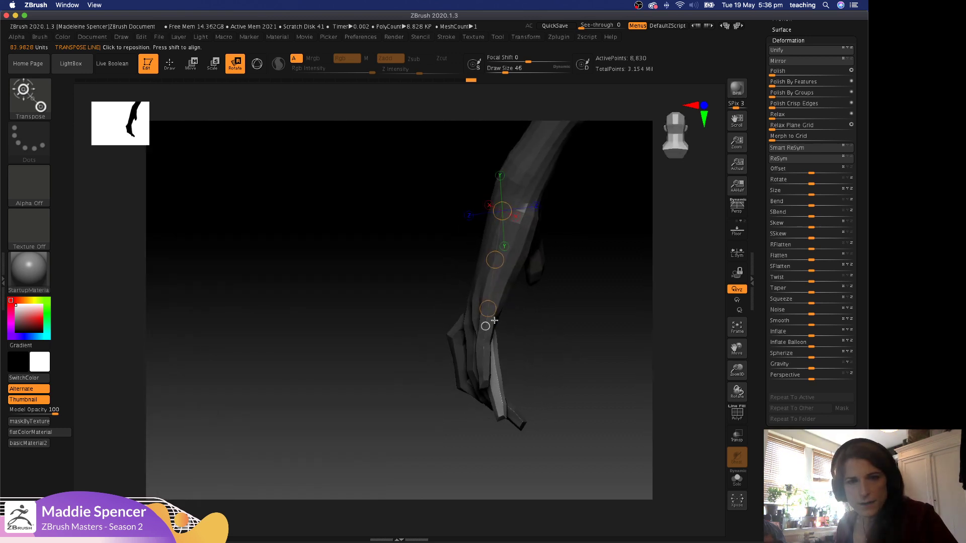
pyautogui.moveTo(489, 315); pyautogui.dragTo(516, 246)
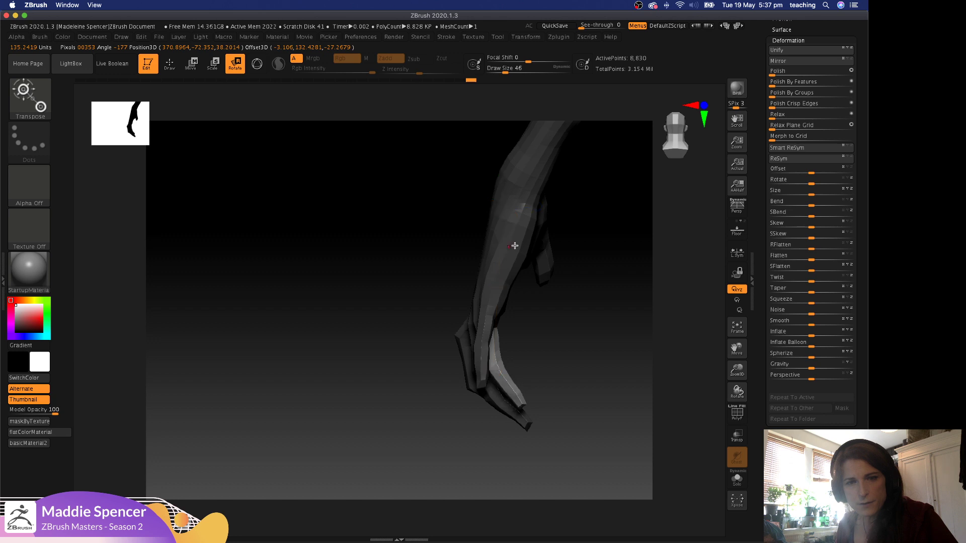
# Curl the ring finger further toward the palm with Transpose Rotate, checking its bend against the Covid Demon hand sketch.
pyautogui.moveTo(496, 374); pyautogui.dragTo(511, 388)
pyautogui.moveTo(542, 330); pyautogui.dragTo(602, 338)
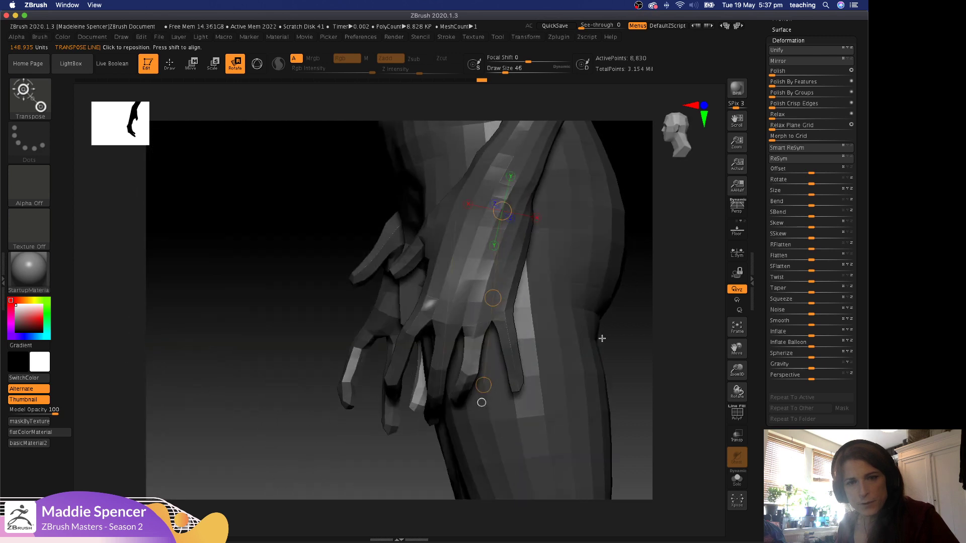
pyautogui.moveTo(482, 301)
pyautogui.mouseDown()
pyautogui.moveTo(464, 389)
pyautogui.moveTo(468, 376)
pyautogui.mouseUp()
pyautogui.moveTo(475, 339); pyautogui.dragTo(472, 382)
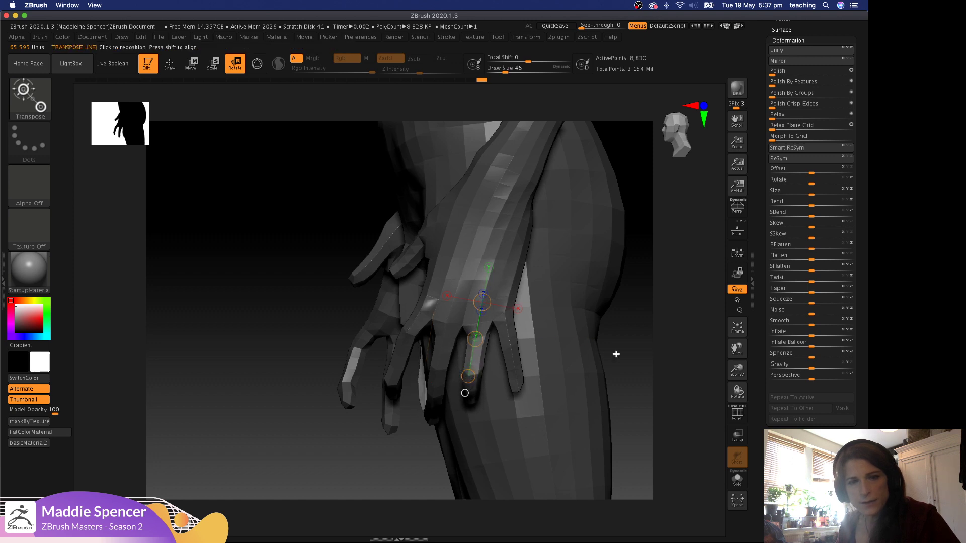
pyautogui.moveTo(616, 355); pyautogui.dragTo(707, 351)
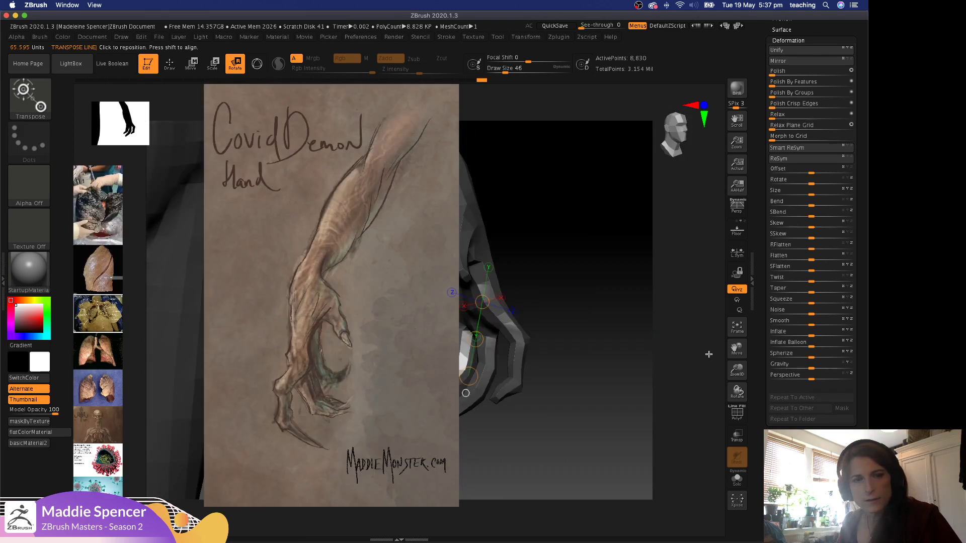
pyautogui.hotkey('shift', 'z')
pyautogui.moveTo(670, 296); pyautogui.dragTo(551, 306)
# Isolate the little finger from the rest of the hand with a topological mask.
pyautogui.press('w')
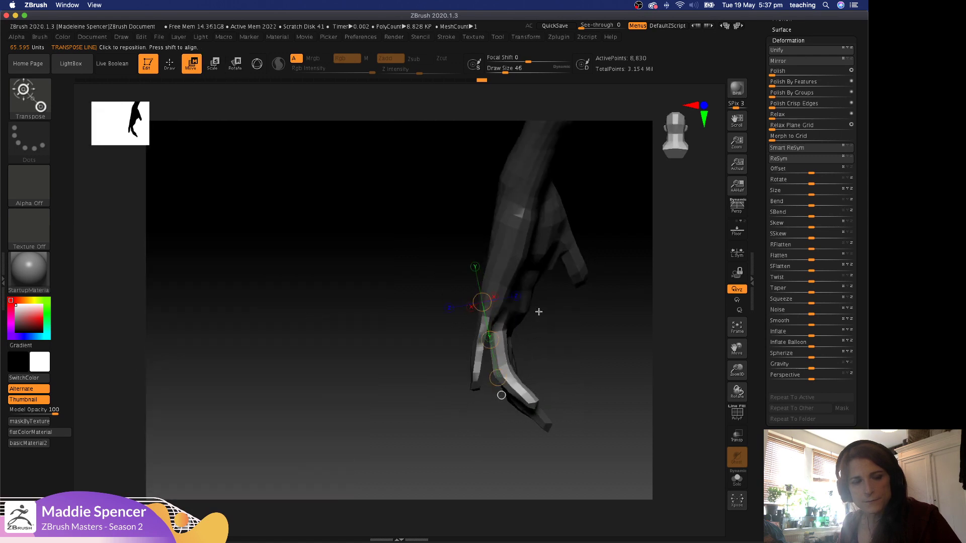
pyautogui.keyDown('ctrl'); pyautogui.moveTo(496, 277); pyautogui.dragTo(484, 309); pyautogui.keyUp('ctrl')
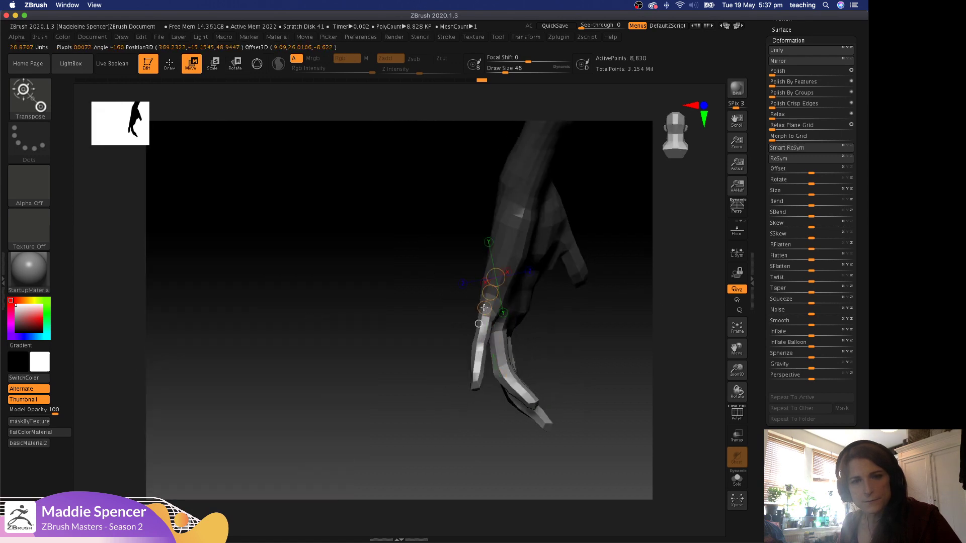
pyautogui.moveTo(508, 238)
pyautogui.mouseDown()
pyautogui.moveTo(486, 308)
pyautogui.moveTo(565, 319)
pyautogui.mouseUp()
pyautogui.press('r')
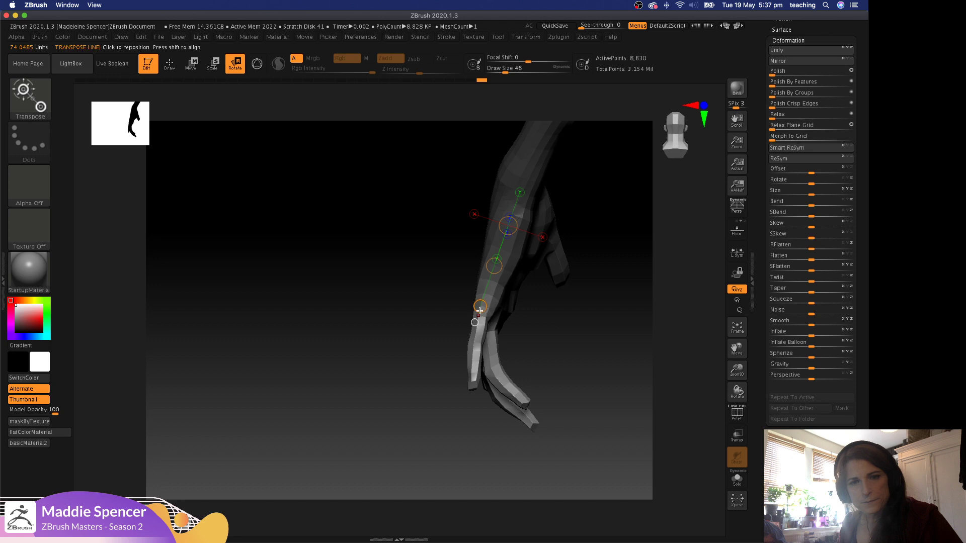
pyautogui.moveTo(479, 311); pyautogui.dragTo(582, 317)
pyautogui.hotkey('ctrl', 'z')
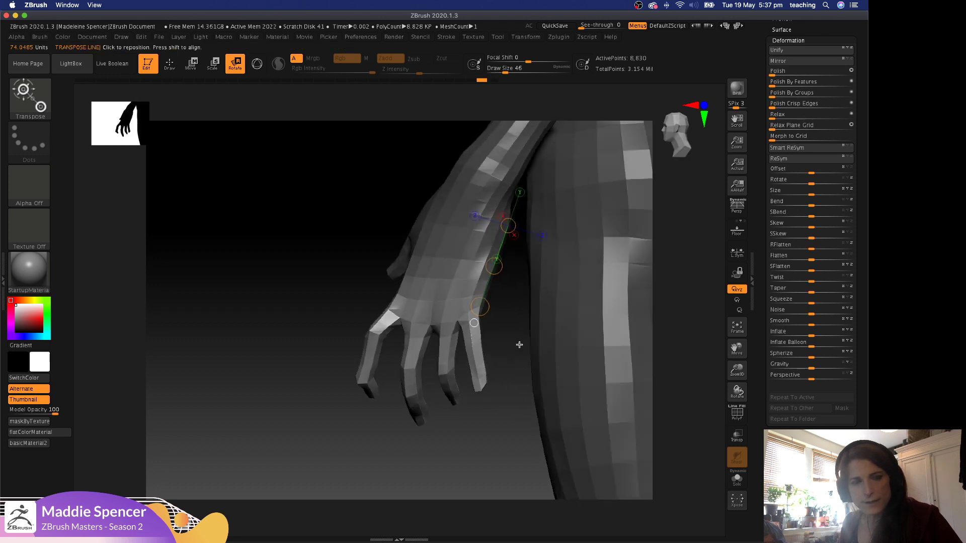
pyautogui.moveTo(519, 345); pyautogui.dragTo(556, 347)
pyautogui.keyDown('ctrl'); pyautogui.moveTo(473, 300); pyautogui.dragTo(474, 326); pyautogui.keyUp('ctrl')
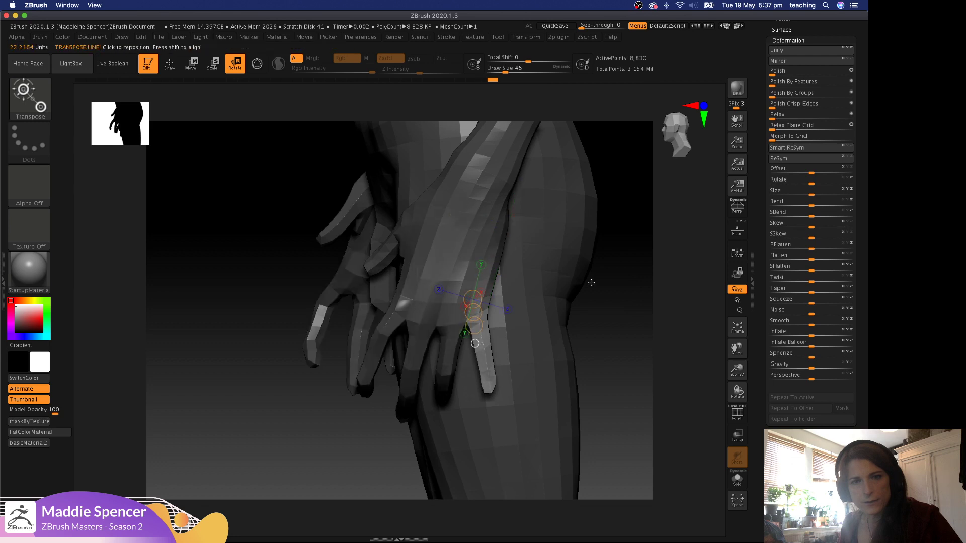
# Rotate the little finger inward from its knuckle and bend its outer joint into a claw with Transpose Rotate.
pyautogui.moveTo(616, 293); pyautogui.dragTo(591, 292)
pyautogui.moveTo(518, 276); pyautogui.dragTo(510, 271)
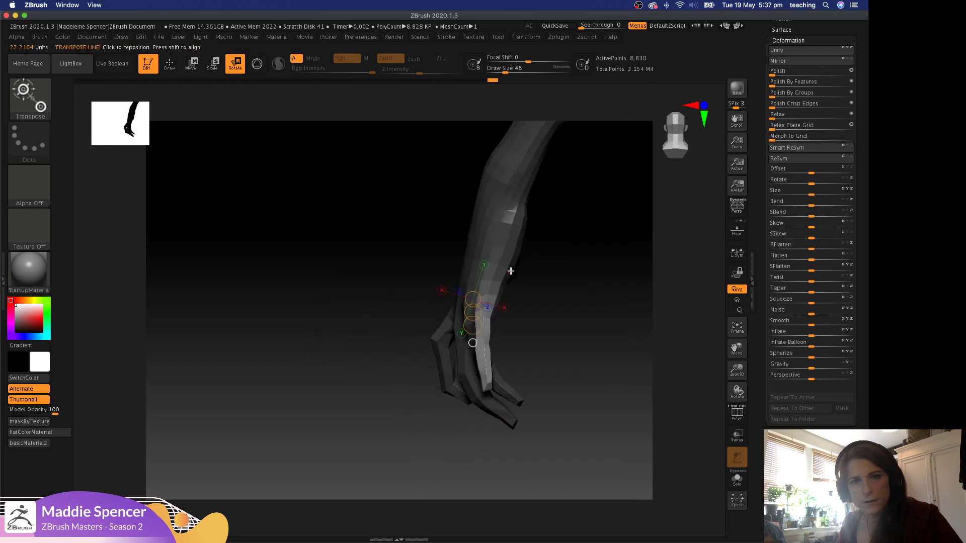
pyautogui.moveTo(501, 221)
pyautogui.mouseDown()
pyautogui.moveTo(485, 308)
pyautogui.moveTo(555, 301)
pyautogui.mouseUp()
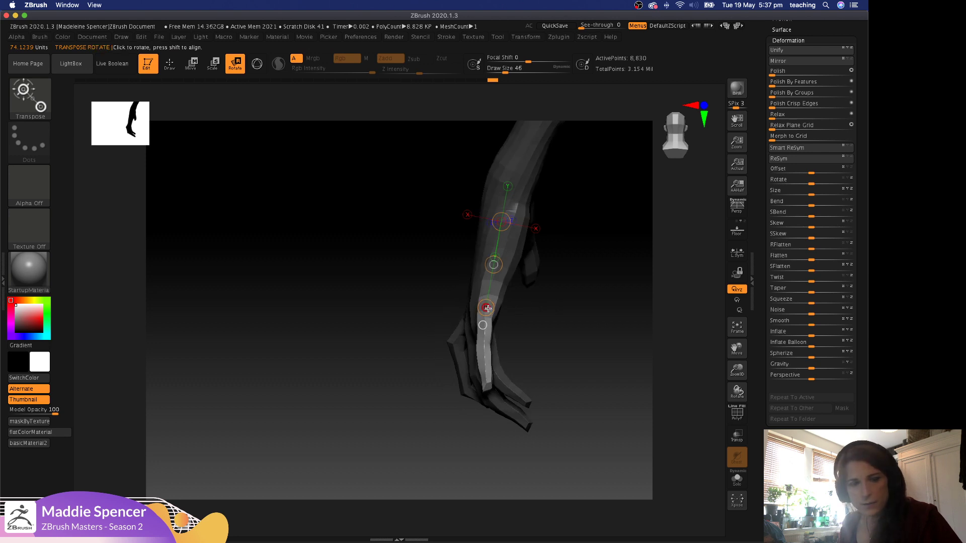
pyautogui.moveTo(491, 310); pyautogui.dragTo(413, 258)
pyautogui.moveTo(487, 281); pyautogui.dragTo(453, 276)
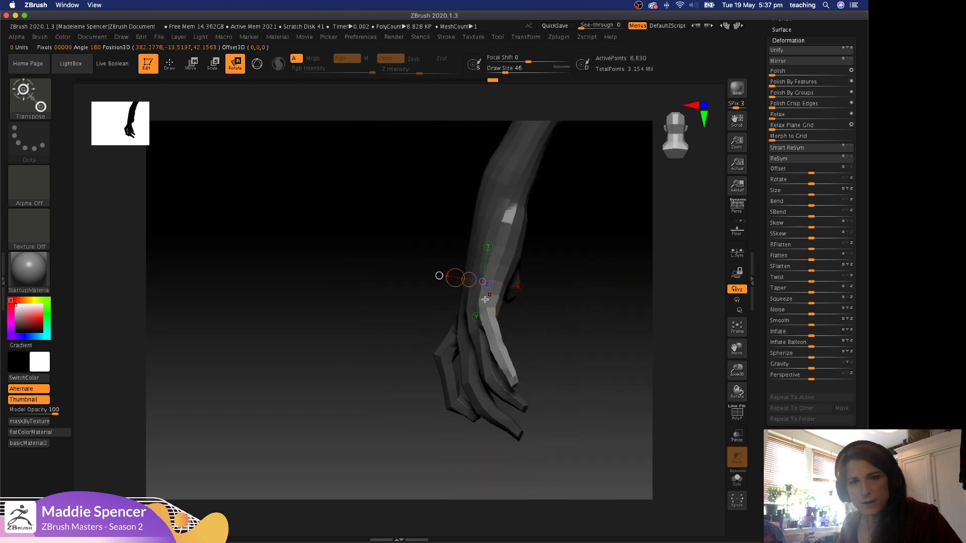
pyautogui.moveTo(487, 307); pyautogui.dragTo(510, 366)
pyautogui.moveTo(547, 314); pyautogui.dragTo(607, 290)
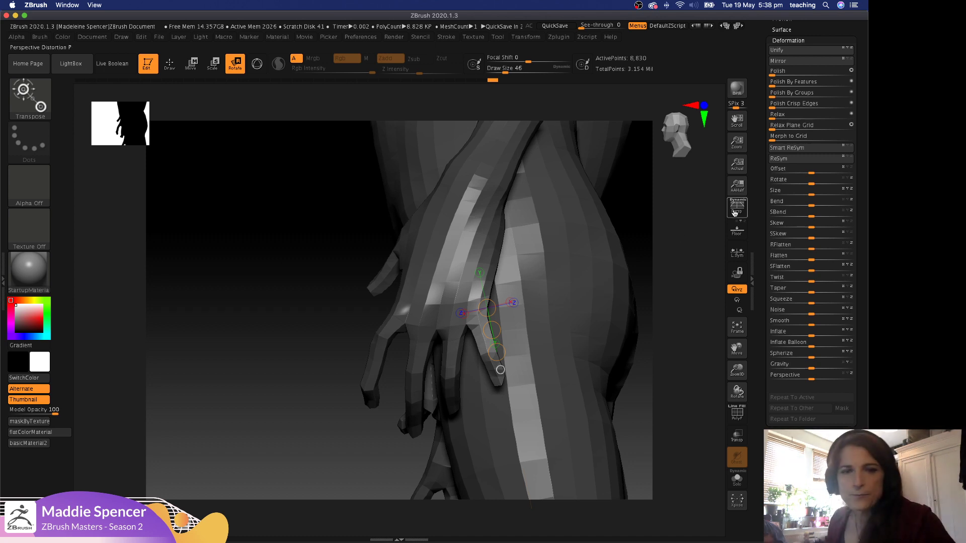
pyautogui.moveTo(630, 198)
pyautogui.mouseDown()
pyautogui.moveTo(610, 207)
pyautogui.moveTo(679, 223)
pyautogui.moveTo(612, 222)
pyautogui.mouseUp()
# Unmask the outer edge of the palm above the little finger and rotate it together with the finger using Transpose Rotate.
pyautogui.press('q')
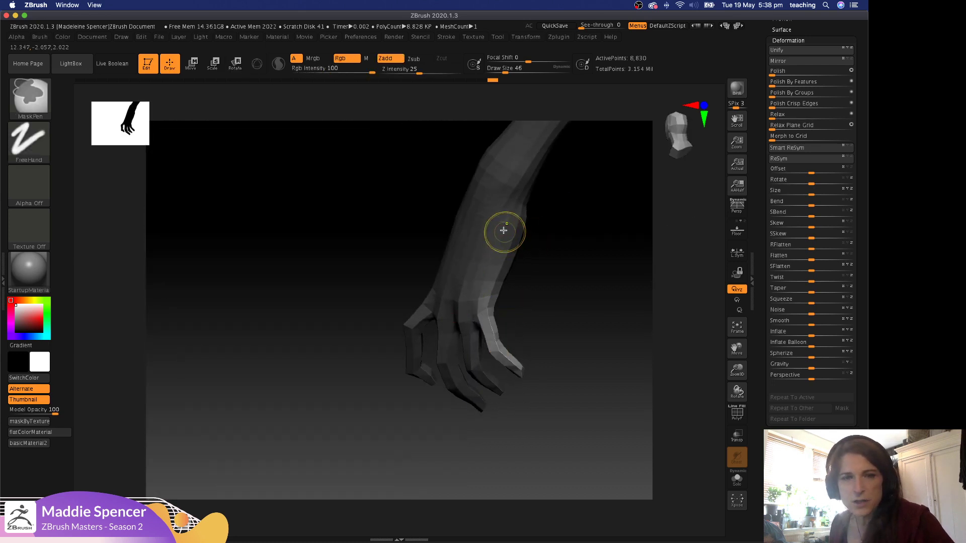
pyautogui.moveTo(504, 231)
pyautogui.keyDown('ctrl'); pyautogui.keyDown('alt'); pyautogui.mouseDown()
pyautogui.moveTo(502, 259)
pyautogui.moveTo(515, 228)
pyautogui.mouseUp(); pyautogui.keyUp('alt'); pyautogui.keyUp('ctrl')
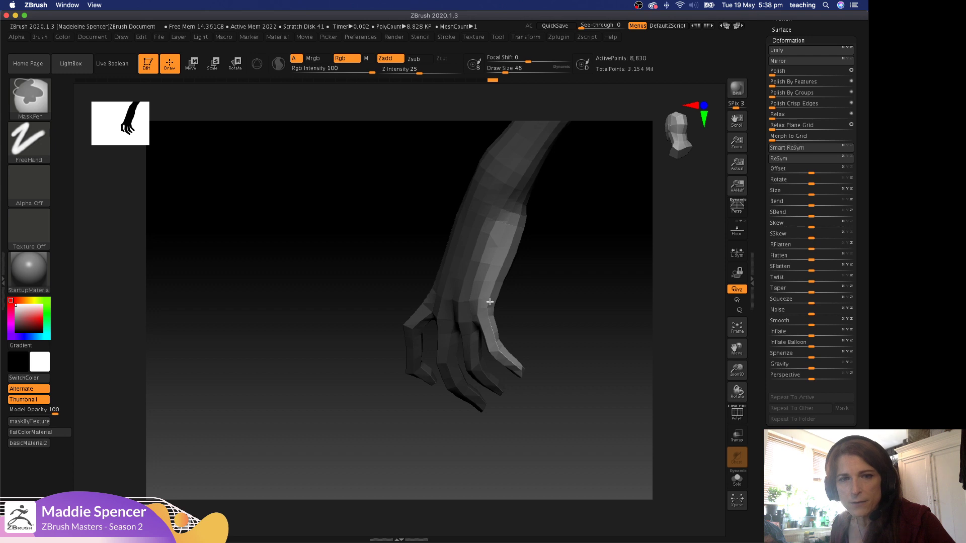
pyautogui.press('r')
pyautogui.moveTo(584, 233)
pyautogui.mouseDown()
pyautogui.moveTo(603, 236)
pyautogui.moveTo(513, 232)
pyautogui.moveTo(474, 314)
pyautogui.mouseUp()
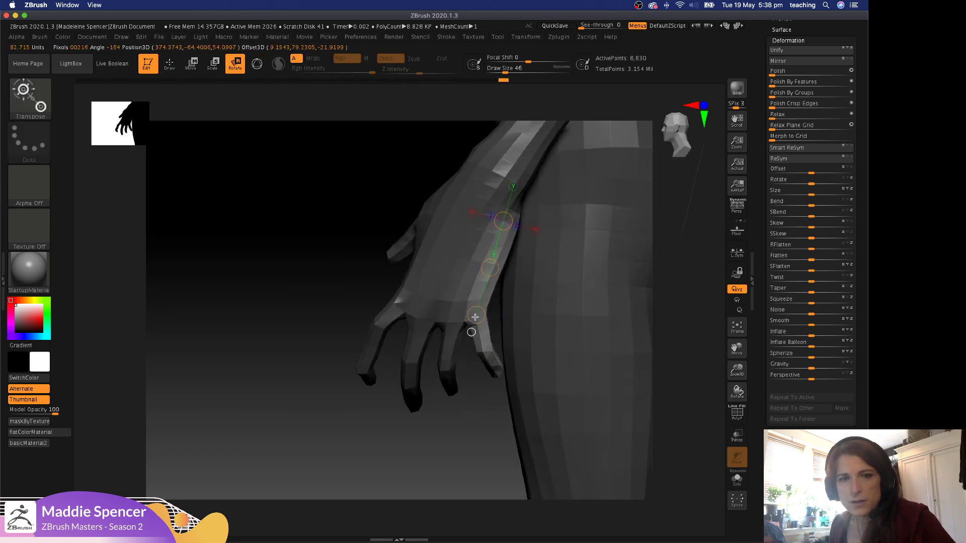
pyautogui.moveTo(369, 180); pyautogui.dragTo(296, 147)
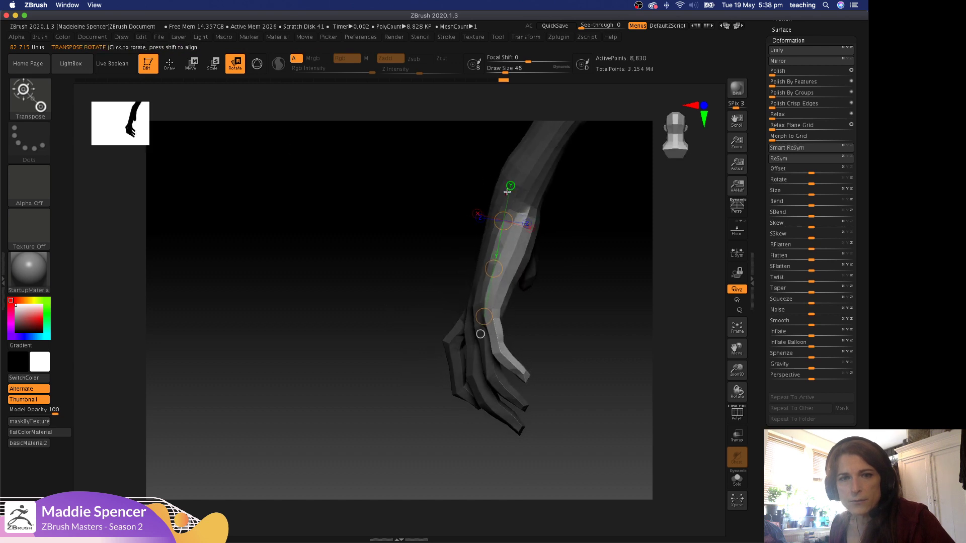
pyautogui.moveTo(504, 221); pyautogui.dragTo(537, 184)
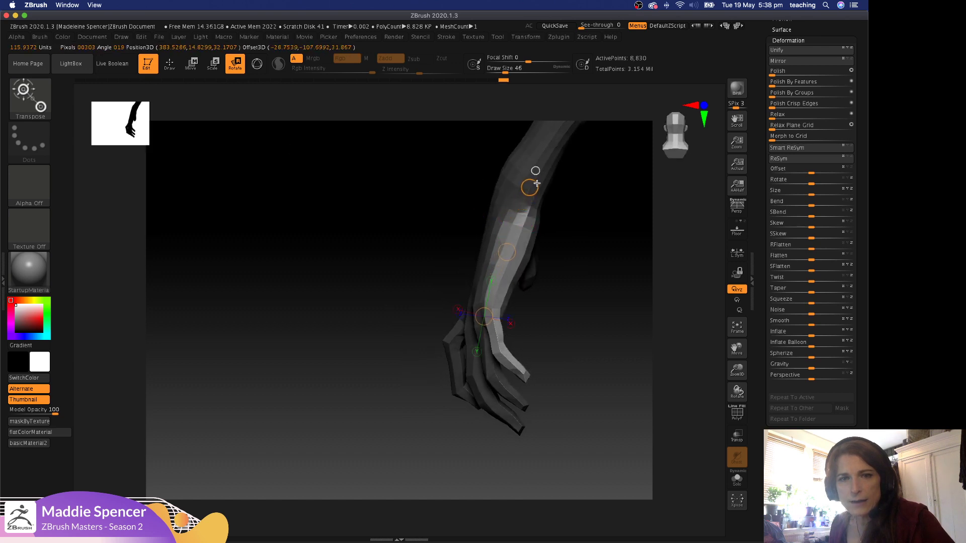
pyautogui.moveTo(580, 228); pyautogui.dragTo(520, 181)
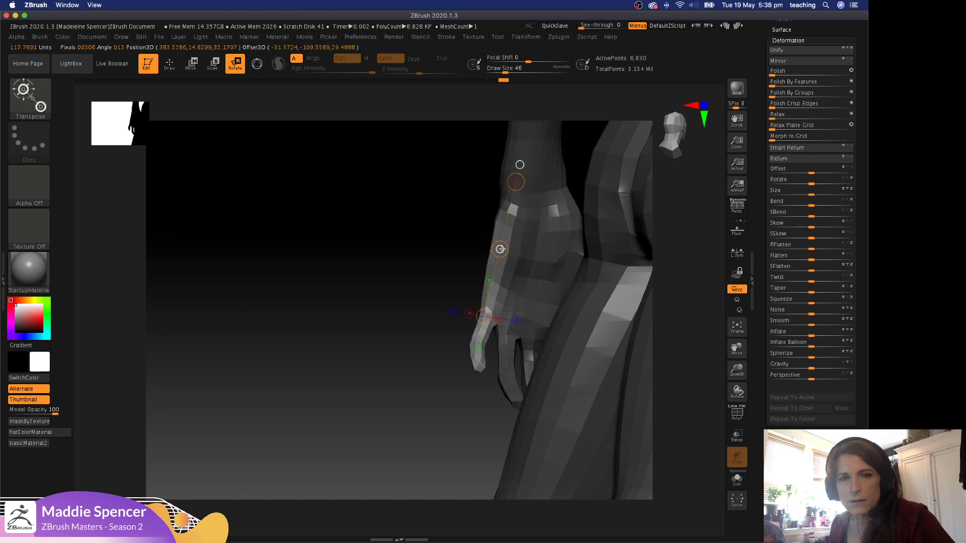
pyautogui.moveTo(501, 256); pyautogui.dragTo(504, 242)
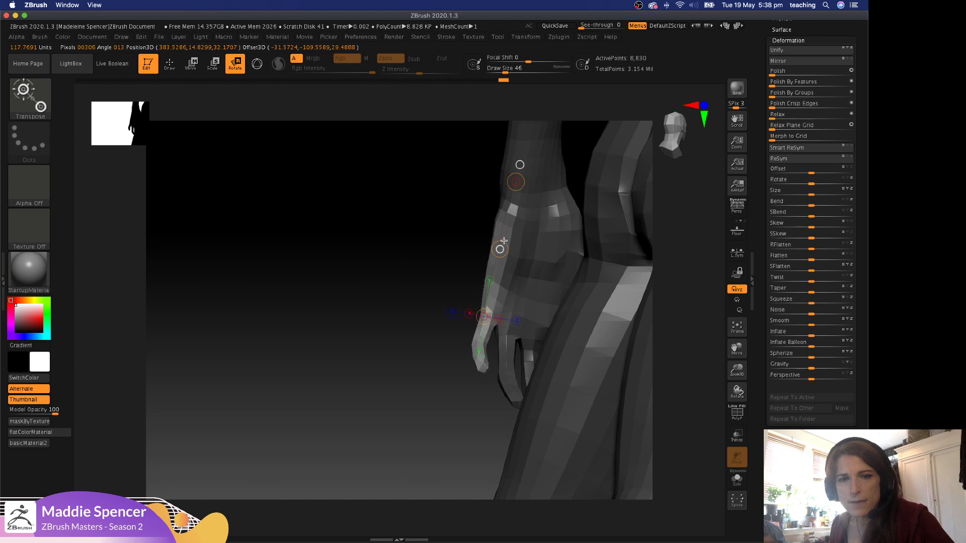
pyautogui.moveTo(315, 226); pyautogui.dragTo(338, 224)
pyautogui.moveTo(537, 270); pyautogui.dragTo(491, 315)
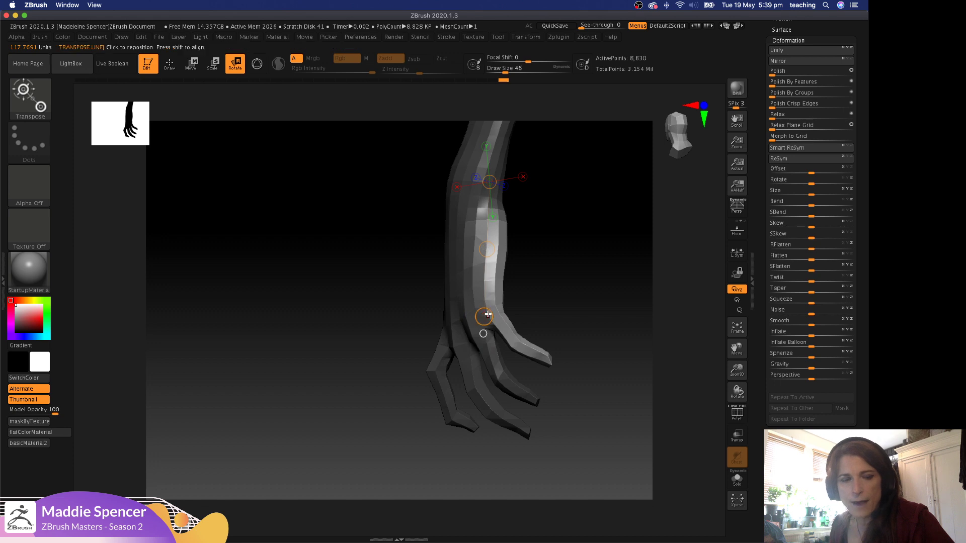
# Examine the clawed hand's pose from several angles and in relation to the whole body.
pyautogui.press('q')
pyautogui.keyDown('ctrl'); pyautogui.moveTo(554, 250); pyautogui.dragTo(593, 263, button='right'); pyautogui.keyUp('ctrl')
pyautogui.moveTo(593, 263); pyautogui.dragTo(657, 269)
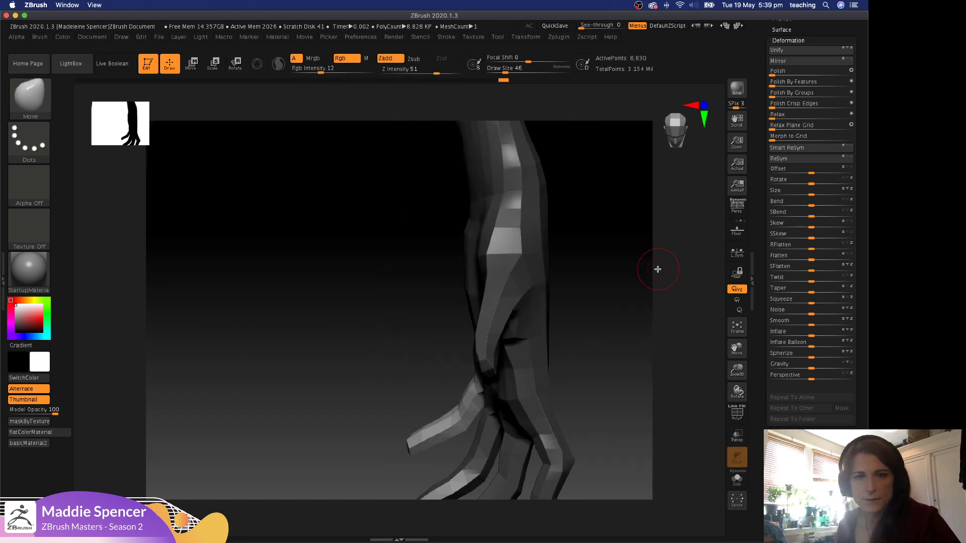
pyautogui.keyDown('ctrl'); pyautogui.moveTo(609, 307); pyautogui.dragTo(585, 232, button='right'); pyautogui.keyUp('ctrl')
pyautogui.moveTo(585, 231); pyautogui.dragTo(572, 222)
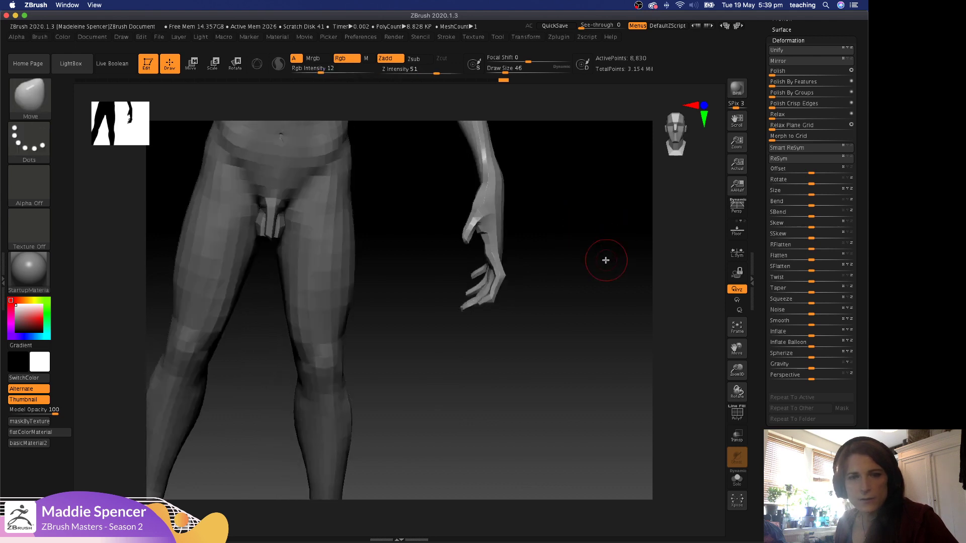
pyautogui.keyDown('ctrl'); pyautogui.moveTo(598, 241); pyautogui.dragTo(596, 206, button='right'); pyautogui.keyUp('ctrl')
pyautogui.moveTo(596, 221)
pyautogui.mouseDown()
pyautogui.moveTo(578, 235)
pyautogui.moveTo(587, 233)
pyautogui.mouseUp()
pyautogui.keyDown('ctrl'); pyautogui.moveTo(587, 233); pyautogui.dragTo(628, 336, button='right'); pyautogui.keyUp('ctrl')
pyautogui.moveTo(555, 236); pyautogui.dragTo(559, 237, button='right')
pyautogui.rightClick(559, 237)
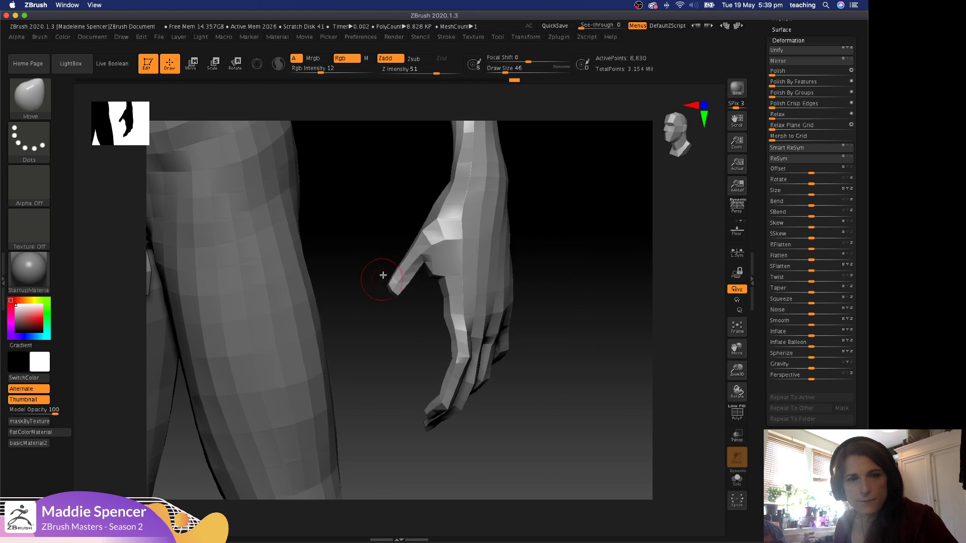
# Isolate the thumb with an inverted topological mask and bend it inward with Transpose Rotate.
pyautogui.keyDown('ctrl'); pyautogui.moveTo(361, 188); pyautogui.dragTo(423, 241); pyautogui.keyUp('ctrl')
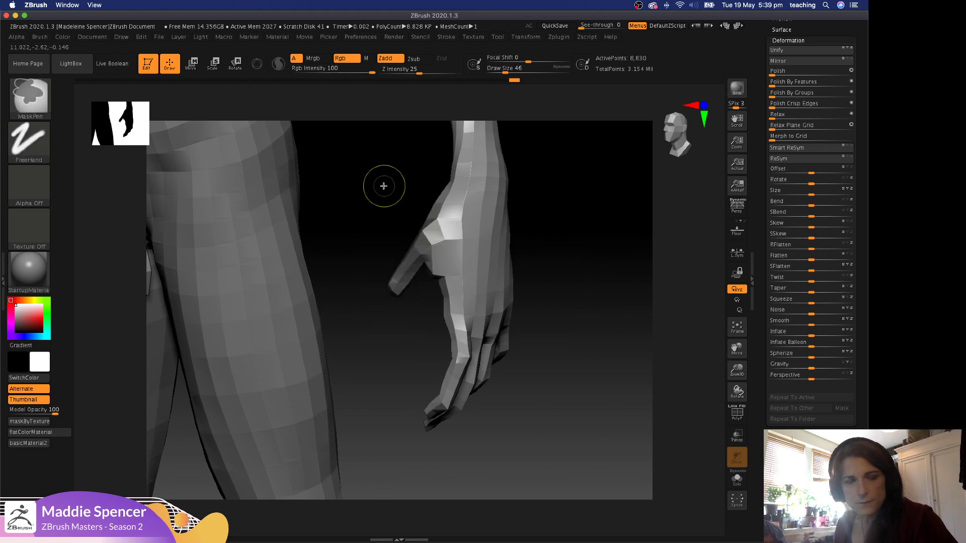
pyautogui.keyDown('ctrl'); pyautogui.click(404, 190); pyautogui.keyUp('ctrl')
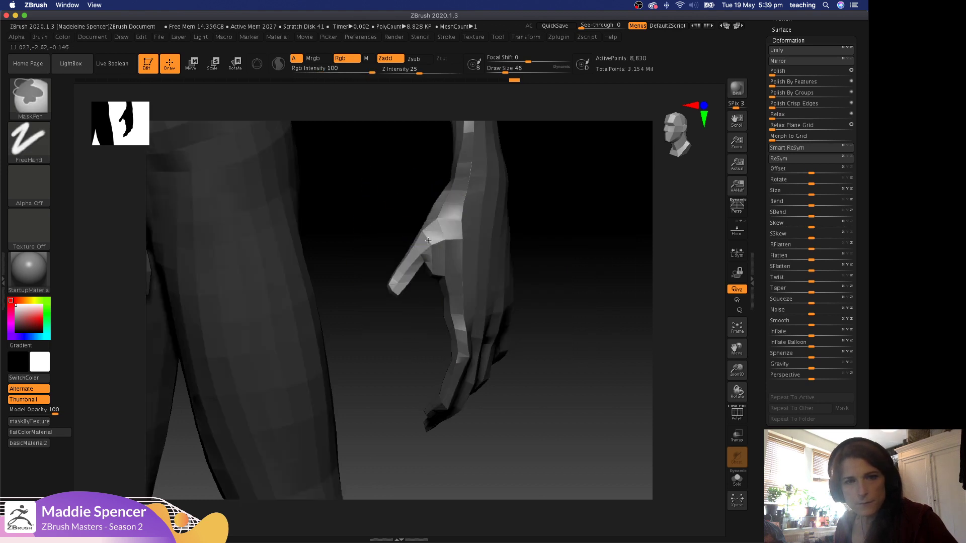
pyautogui.press('r')
pyautogui.moveTo(655, 214); pyautogui.dragTo(412, 281)
pyautogui.press('q')
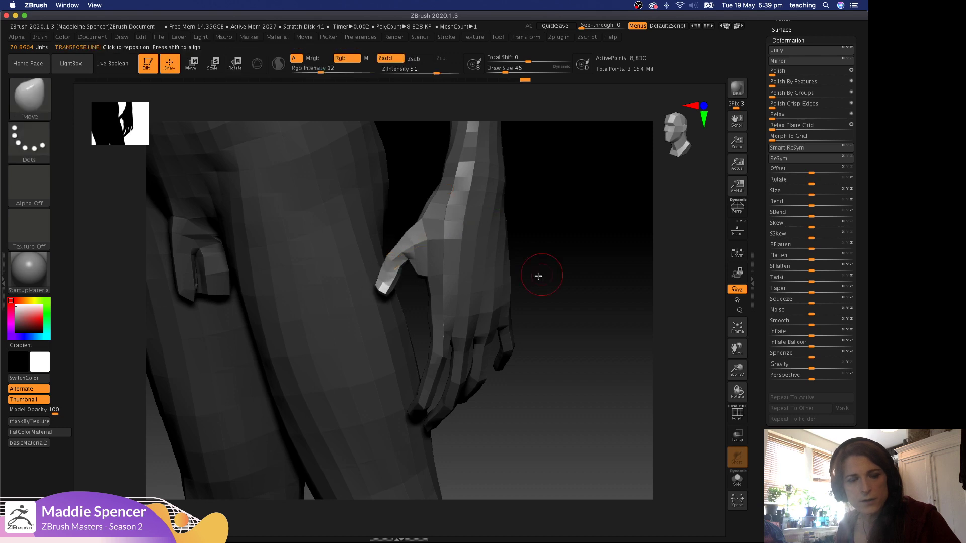
# Review the whole figure from the front to judge the proportions of the hands and arms.
pyautogui.keyDown('alt'); pyautogui.moveTo(578, 237); pyautogui.dragTo(538, 162); pyautogui.keyUp('alt')
pyautogui.moveTo(558, 220)
pyautogui.keyDown('alt'); pyautogui.mouseDown()
pyautogui.moveTo(548, 282)
pyautogui.moveTo(554, 220)
pyautogui.mouseUp(); pyautogui.keyUp('alt')
pyautogui.keyDown('alt'); pyautogui.moveTo(534, 178); pyautogui.dragTo(574, 184); pyautogui.keyUp('alt')
pyautogui.keyDown('alt'); pyautogui.moveTo(581, 261); pyautogui.dragTo(540, 208); pyautogui.keyUp('alt')
pyautogui.keyDown('alt'); pyautogui.moveTo(601, 202); pyautogui.dragTo(607, 248); pyautogui.keyUp('alt')
# Load the final version of the demo_004 body proportions tool from the 04_bodyProportions folder.
pyautogui.moveTo(837, 39); pyautogui.dragTo(823, 104)
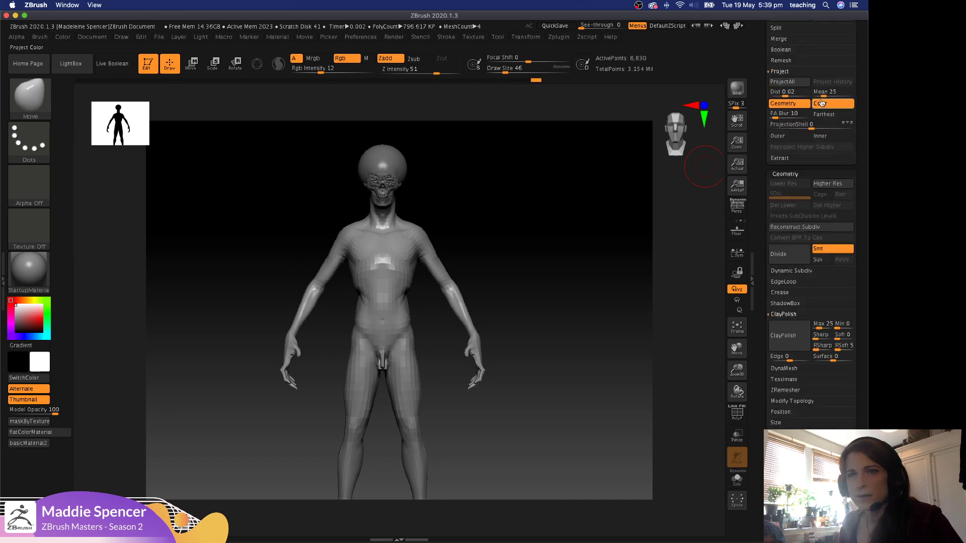
pyautogui.moveTo(838, 191); pyautogui.dragTo(842, 208)
pyautogui.moveTo(863, 157); pyautogui.dragTo(859, 276)
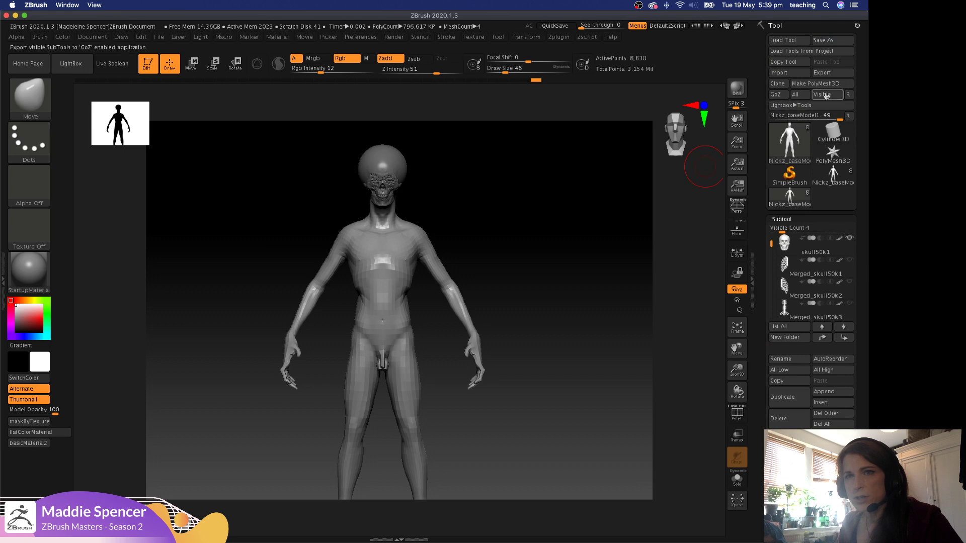
pyautogui.click(789, 41)
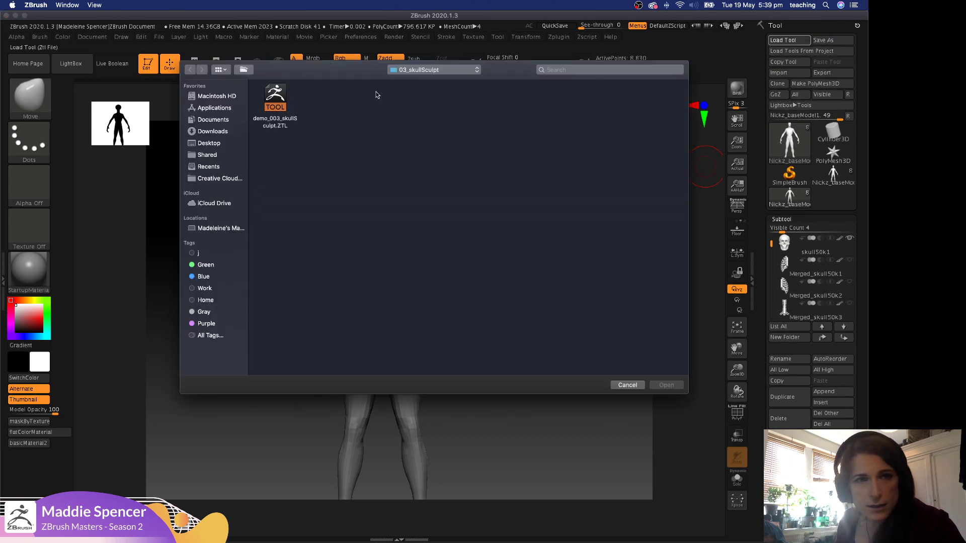
pyautogui.click(414, 70)
pyautogui.click(415, 80)
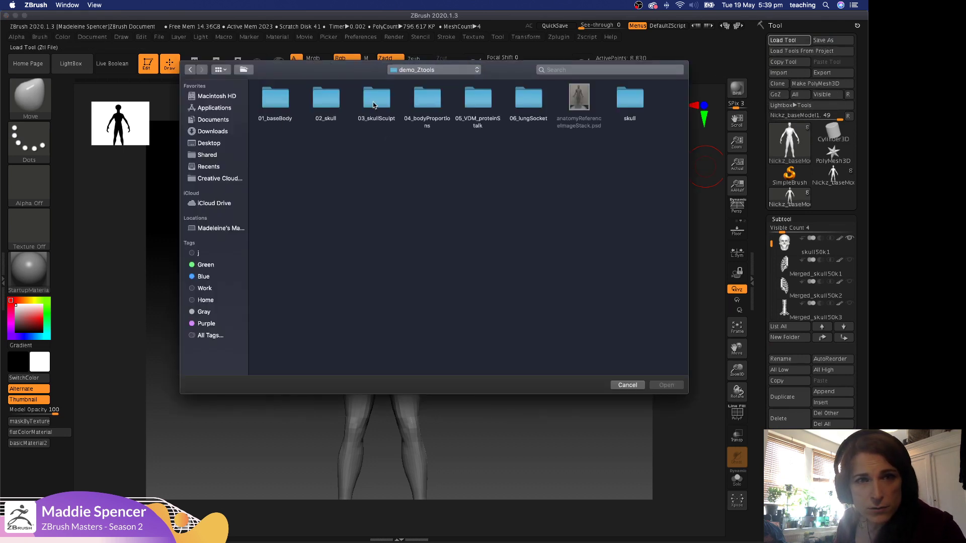
pyautogui.doubleClick(424, 102)
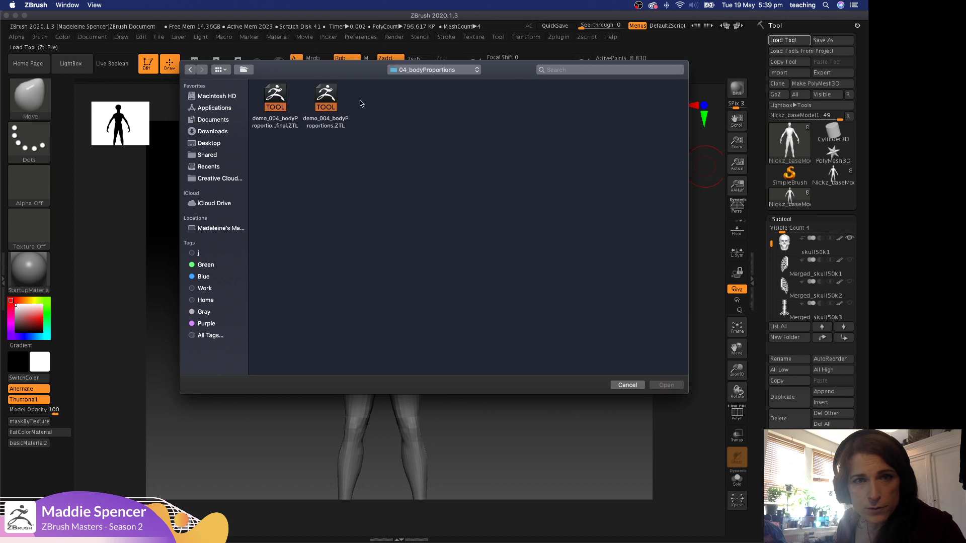
pyautogui.doubleClick(275, 98)
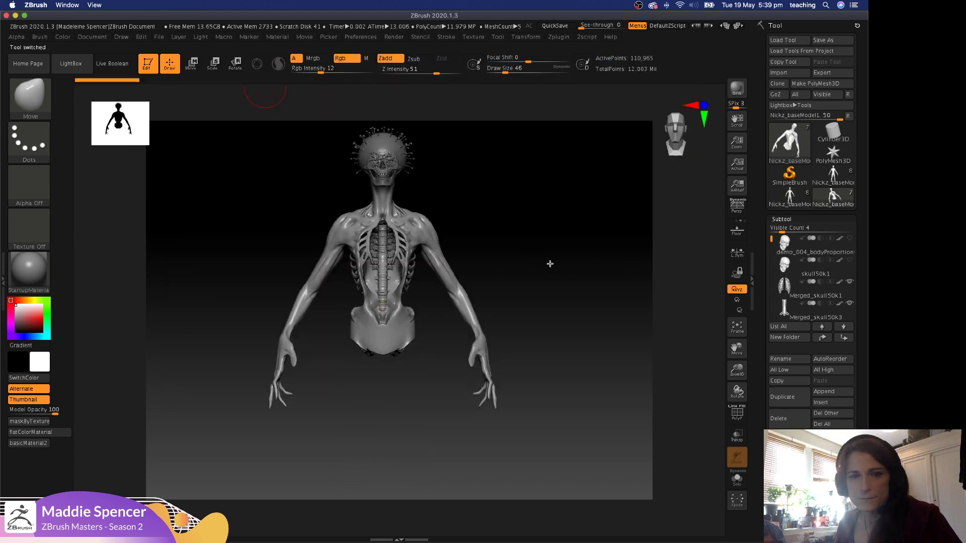
# Examine the loaded demon's head, torso and arms, and switch back to the base model tool being sculpted.
pyautogui.moveTo(540, 248); pyautogui.dragTo(514, 242)
pyautogui.click(504, 229)
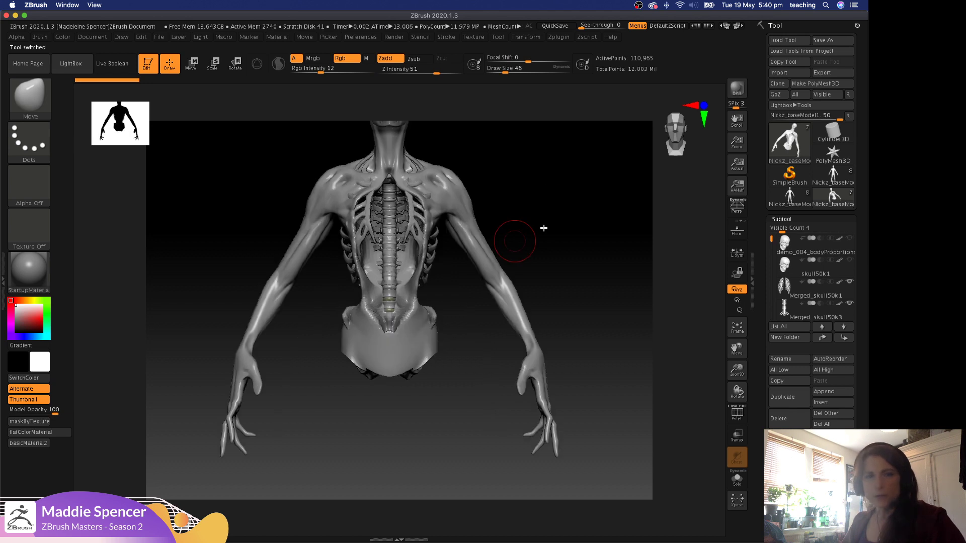
pyautogui.keyDown('alt'); pyautogui.moveTo(552, 167); pyautogui.dragTo(565, 227); pyautogui.keyUp('alt')
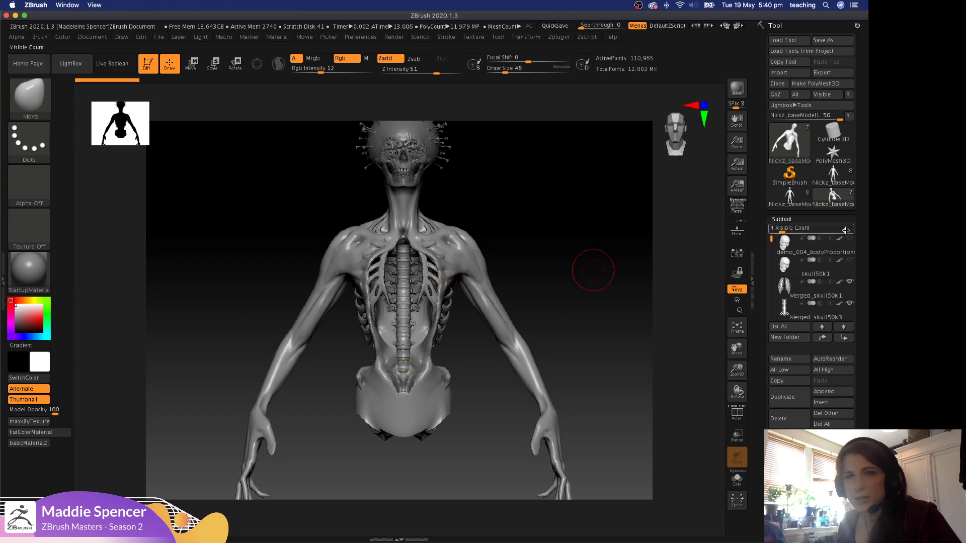
pyautogui.click(791, 200)
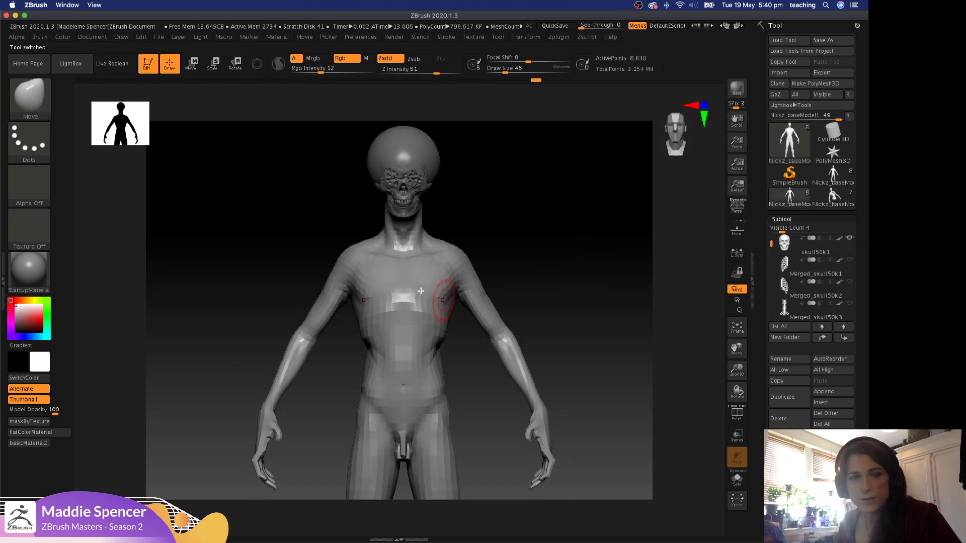
# Mask everything except the middle of the chest and abdomen and push that area inward with the Move brush.
pyautogui.moveTo(397, 275)
pyautogui.keyDown('ctrl'); pyautogui.mouseDown()
pyautogui.moveTo(410, 392)
pyautogui.moveTo(394, 289)
pyautogui.moveTo(401, 268)
pyautogui.mouseUp(); pyautogui.keyUp('ctrl')
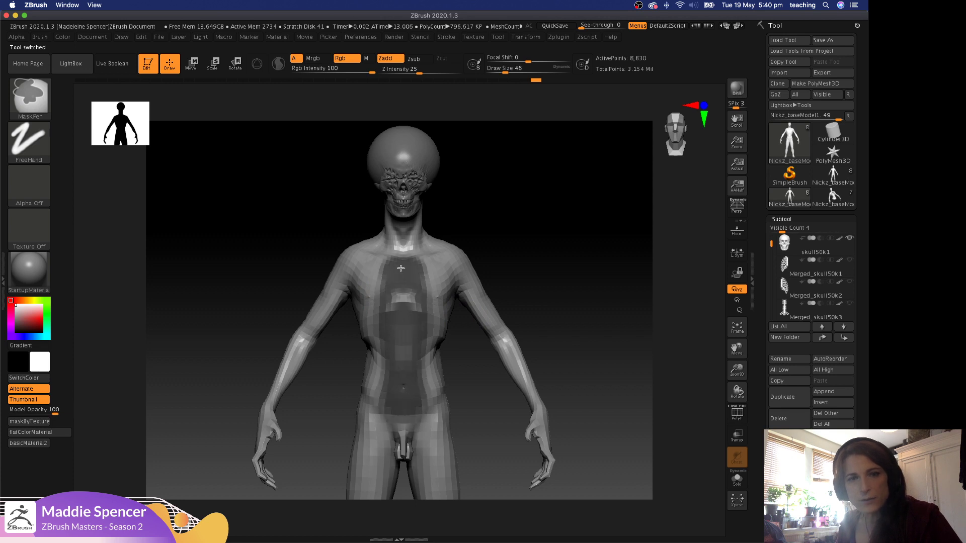
pyautogui.keyDown('ctrl'); pyautogui.click(532, 241); pyautogui.keyUp('ctrl')
pyautogui.press('space')
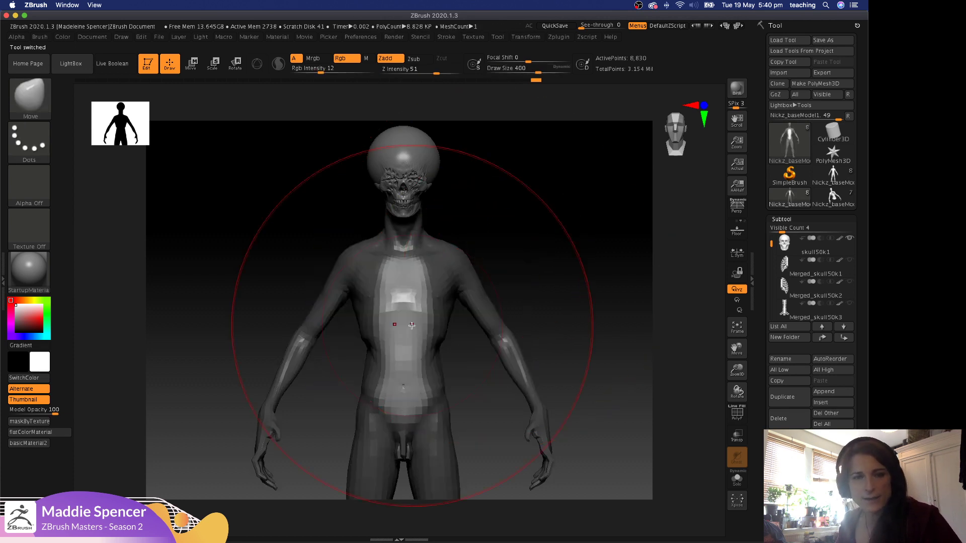
pyautogui.moveTo(412, 327); pyautogui.dragTo(312, 322)
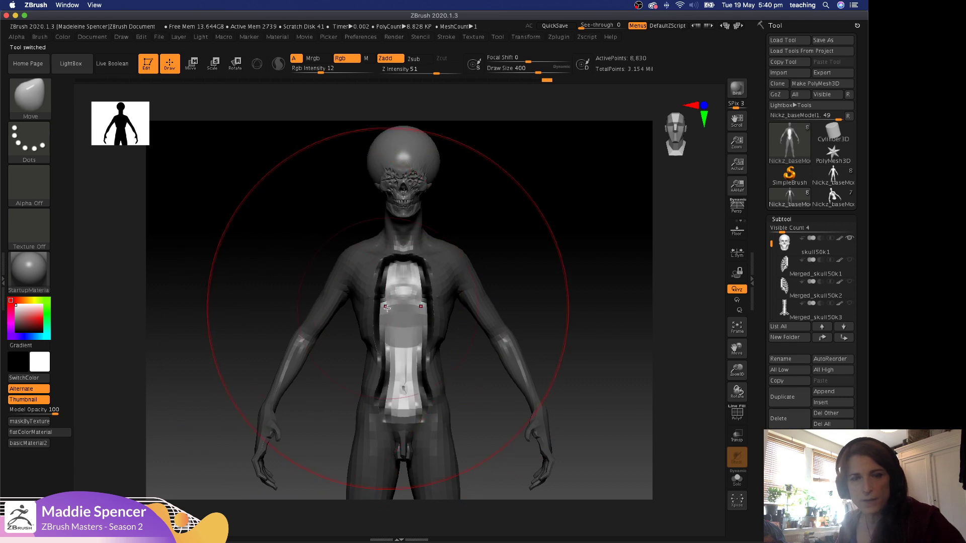
pyautogui.press('space')
pyautogui.moveTo(387, 308)
pyautogui.mouseDown()
pyautogui.moveTo(365, 307)
pyautogui.moveTo(379, 310)
pyautogui.moveTo(378, 292)
pyautogui.moveTo(398, 282)
pyautogui.mouseUp()
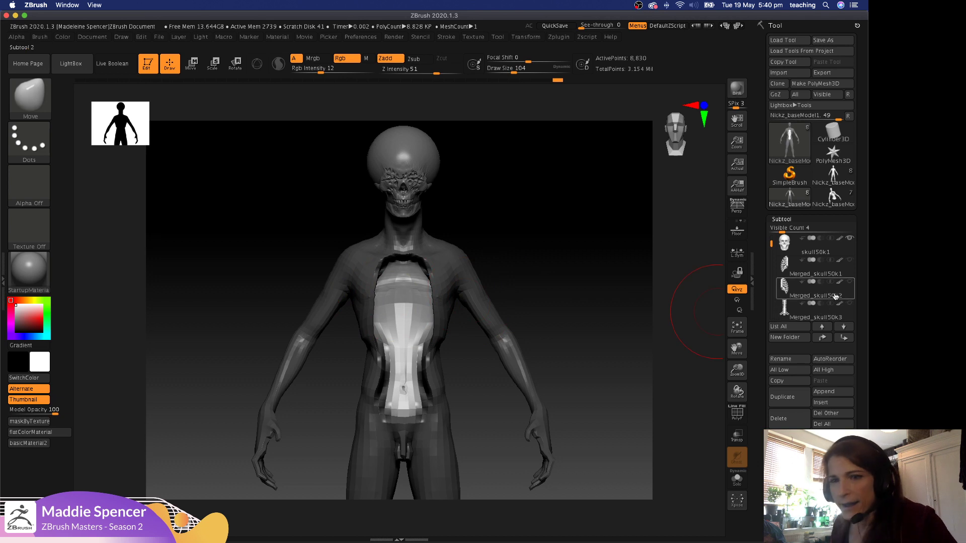
# Show both rib cage halves, the spine and the pelvis subtools together with the body.
pyautogui.click(850, 260)
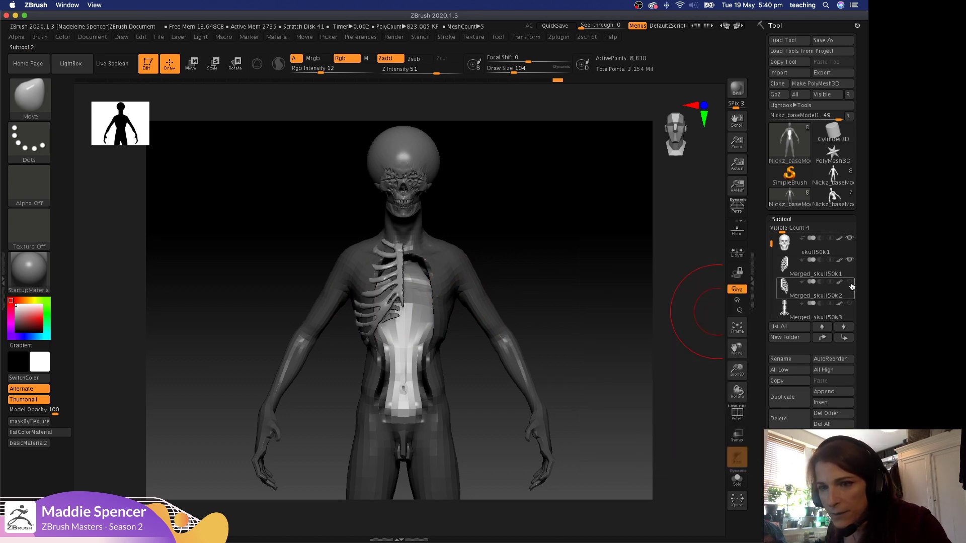
pyautogui.click(850, 282)
pyautogui.click(850, 303)
pyautogui.scroll(-3, 861, 282)
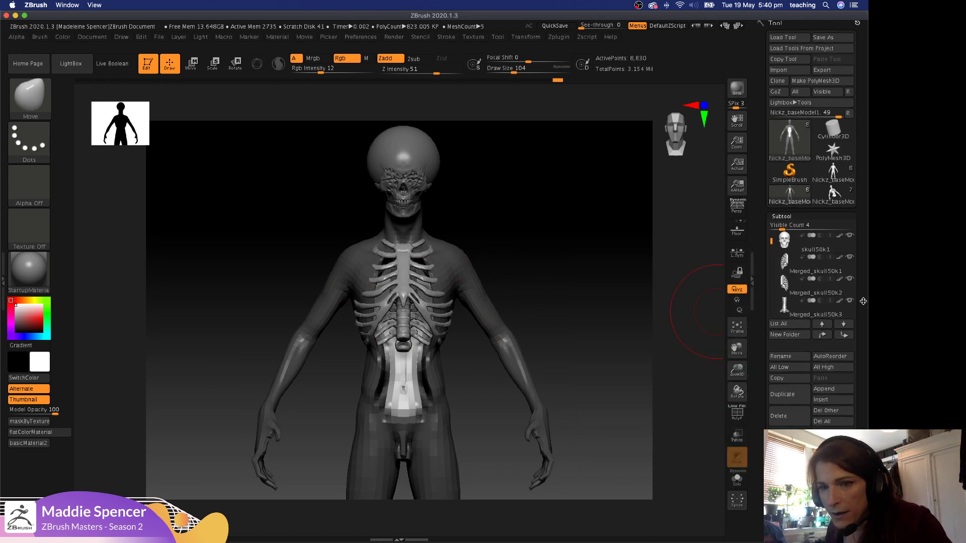
pyautogui.moveTo(861, 282); pyautogui.dragTo(861, 301)
pyautogui.moveTo(771, 227); pyautogui.dragTo(771, 253)
pyautogui.click(850, 264)
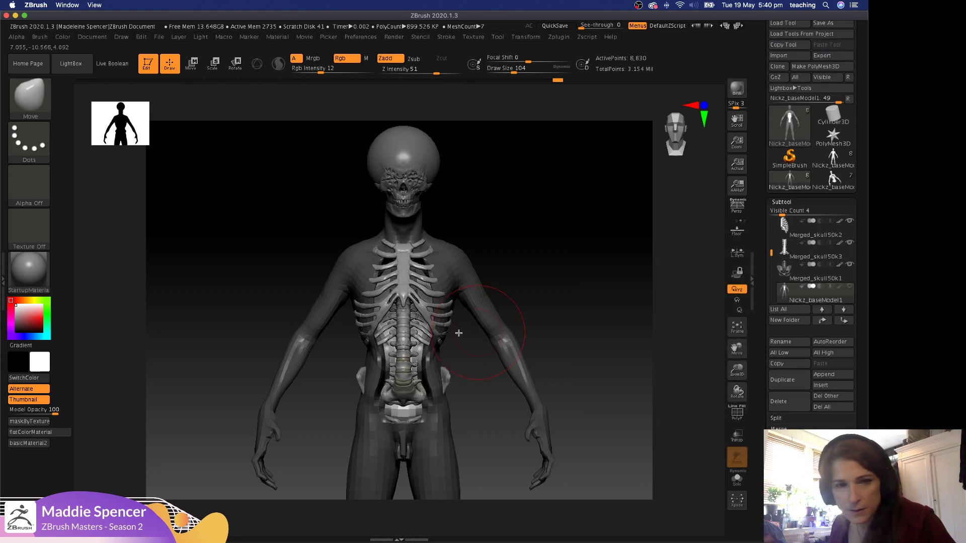
# Narrow the Merged_skull50k1 rib cage half with the Move brush at draw size 202 and show the base body again.
pyautogui.keyDown('alt'); pyautogui.click(379, 313); pyautogui.keyUp('alt')
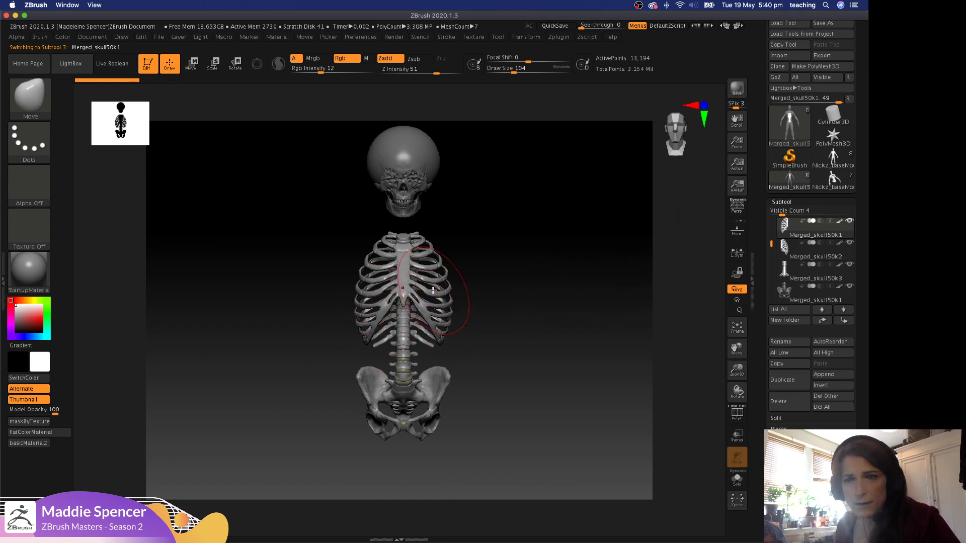
pyautogui.press('space')
pyautogui.moveTo(384, 301); pyautogui.dragTo(393, 300)
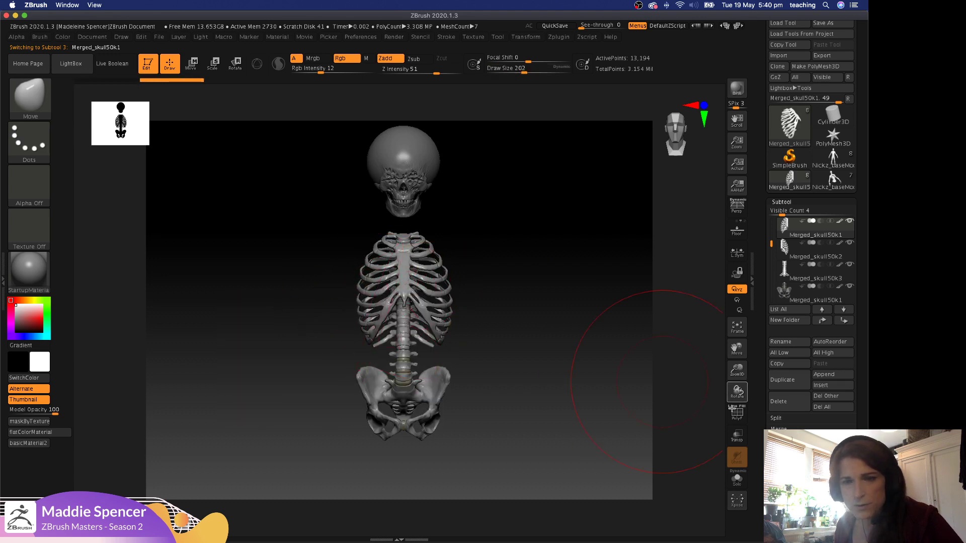
pyautogui.moveTo(774, 245); pyautogui.dragTo(777, 270)
pyautogui.click(850, 242)
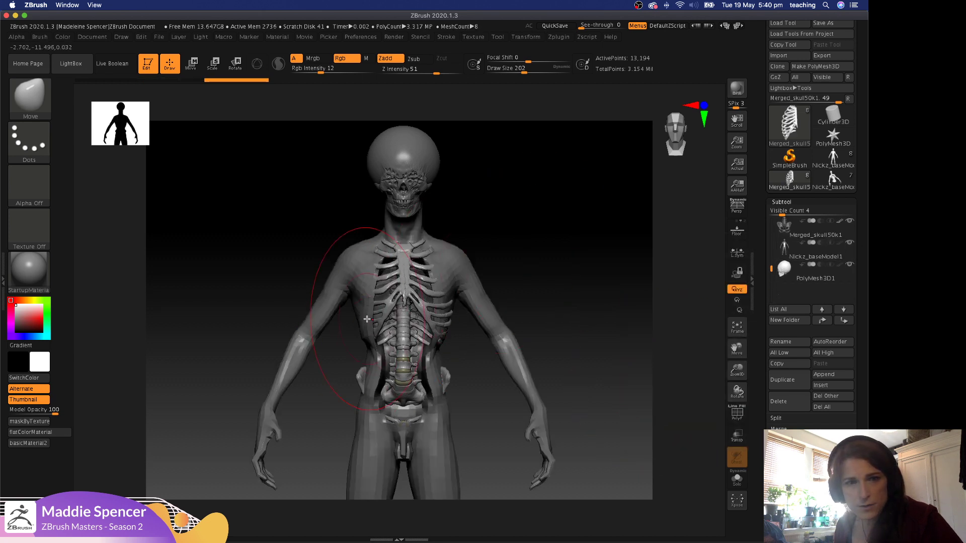
# Pull the opposite rib cage half inward, then reselect the Merged_skull50k1 half and adjust it with the Move brush at draw size 136.
pyautogui.keyDown('alt'); pyautogui.click(445, 325); pyautogui.keyUp('alt')
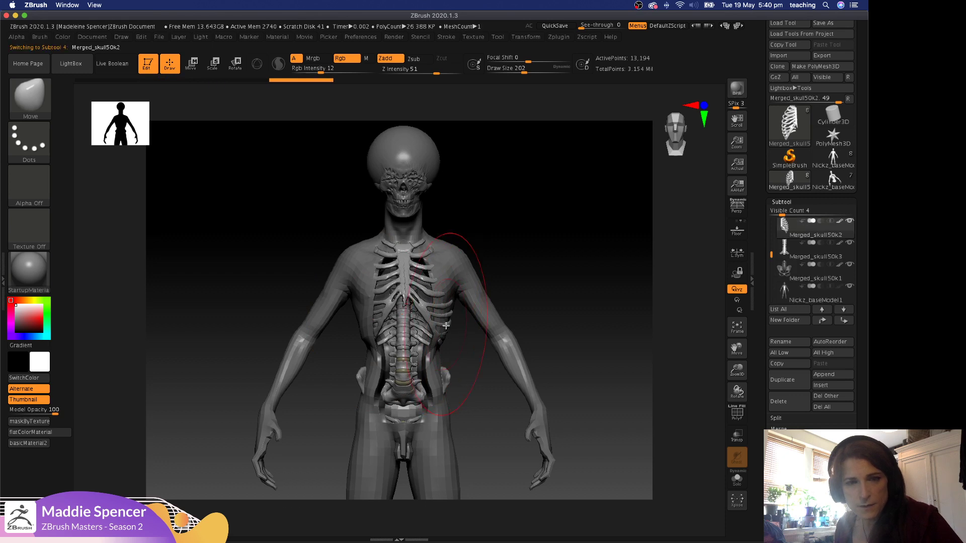
pyautogui.keyDown('alt'); pyautogui.click(379, 326); pyautogui.keyUp('alt')
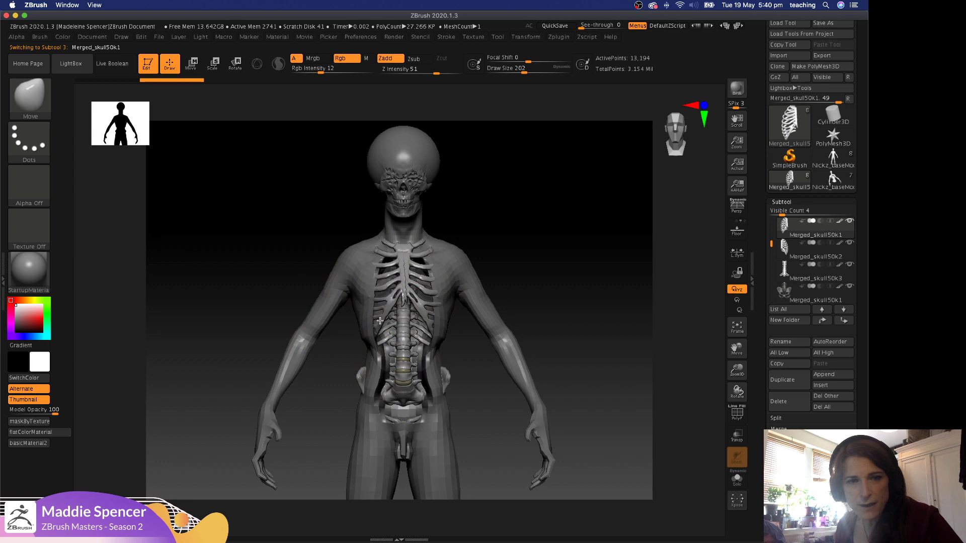
pyautogui.press('space')
pyautogui.moveTo(360, 252)
pyautogui.mouseDown()
pyautogui.moveTo(382, 242)
pyautogui.moveTo(381, 227)
pyautogui.mouseUp()
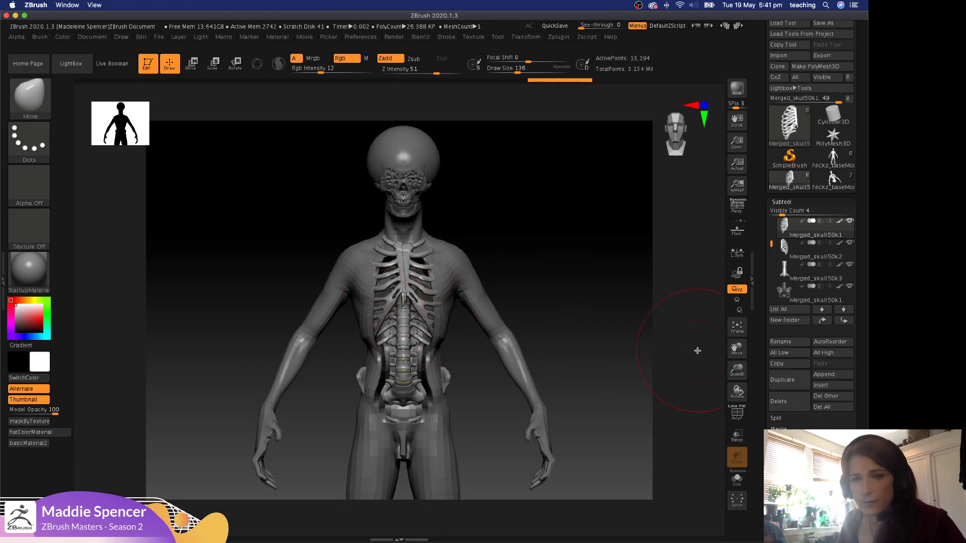
# Delete the Merged_skull50k2 rib cage half.
pyautogui.keyDown('alt'); pyautogui.click(425, 310); pyautogui.keyUp('alt')
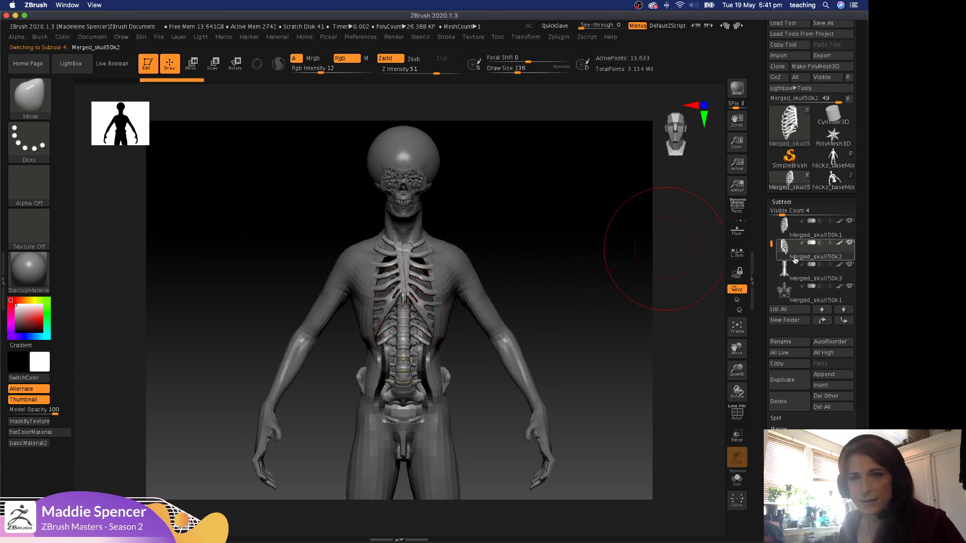
pyautogui.click(800, 396)
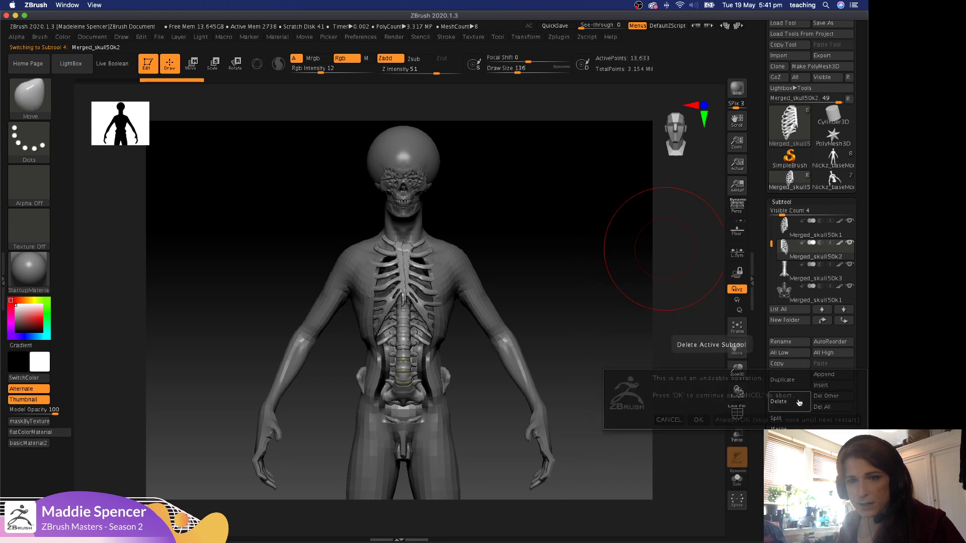
pyautogui.click(699, 421)
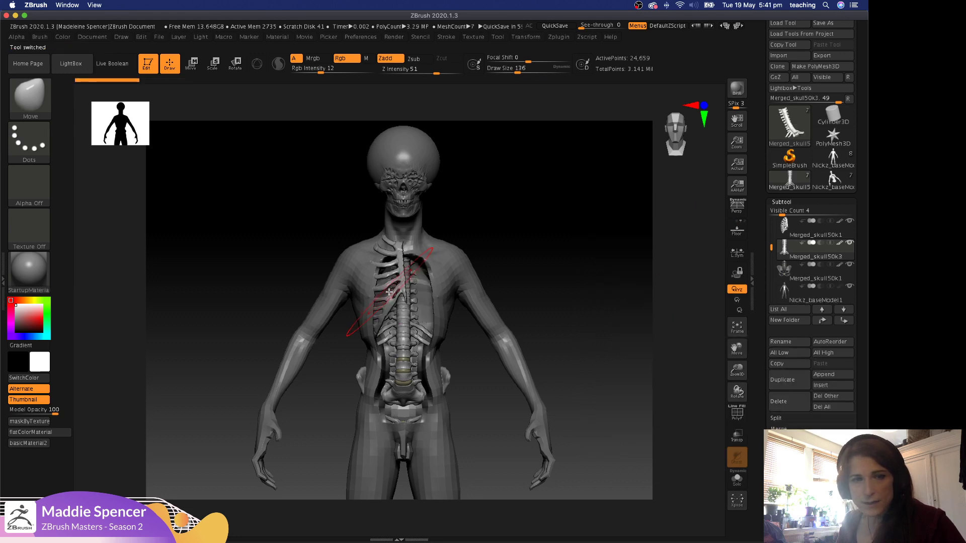
# Isolate the remaining rib cage half, place the gizmo near its spine edge and rotate it outward about the vertical axis.
pyautogui.keyDown('alt'); pyautogui.click(387, 286); pyautogui.keyUp('alt')
pyautogui.press('e')
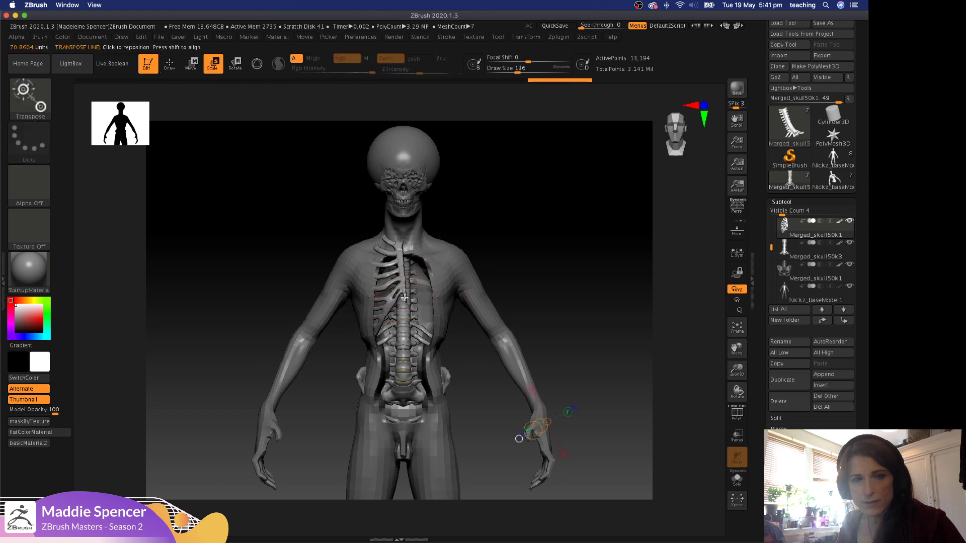
pyautogui.click(255, 66)
pyautogui.moveTo(561, 315); pyautogui.dragTo(609, 315)
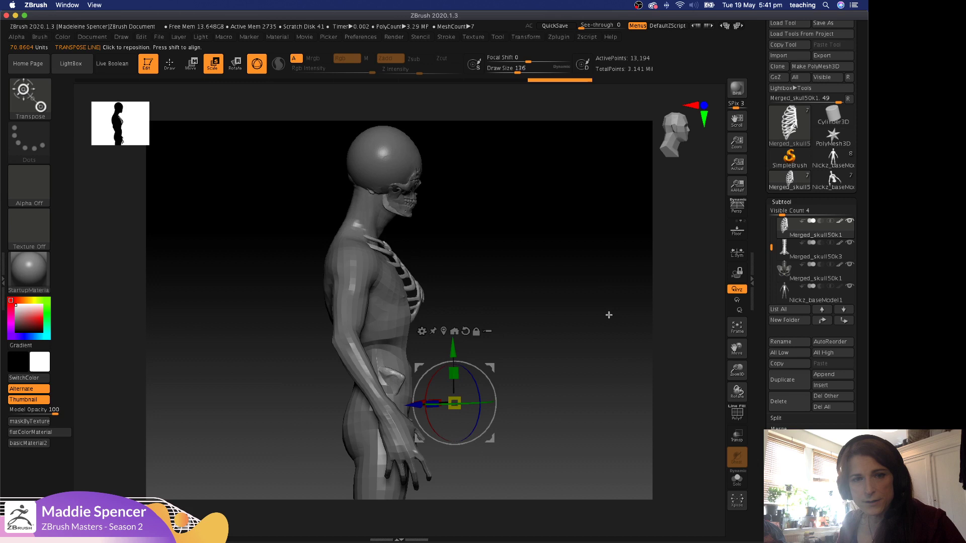
pyautogui.click(746, 481)
pyautogui.moveTo(496, 444); pyautogui.dragTo(392, 326)
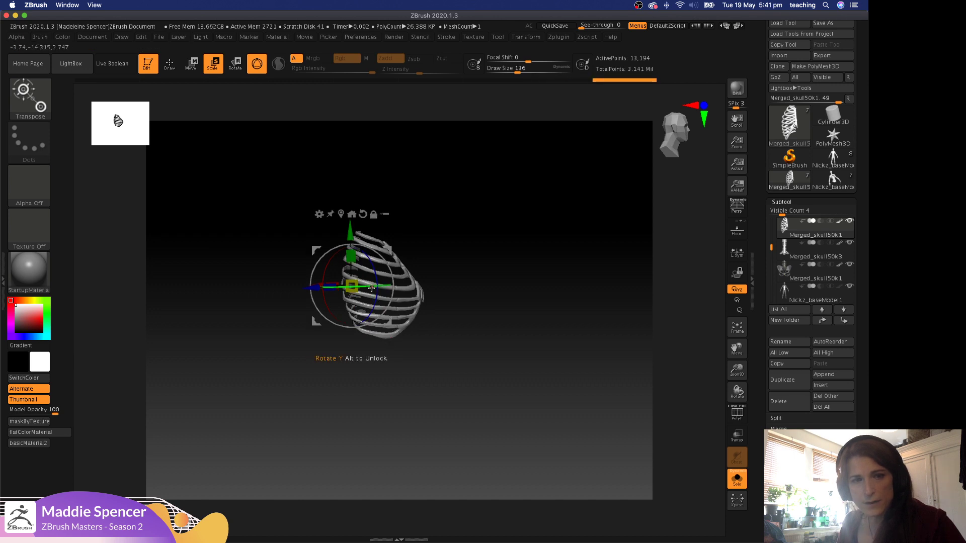
pyautogui.moveTo(372, 288); pyautogui.dragTo(350, 289)
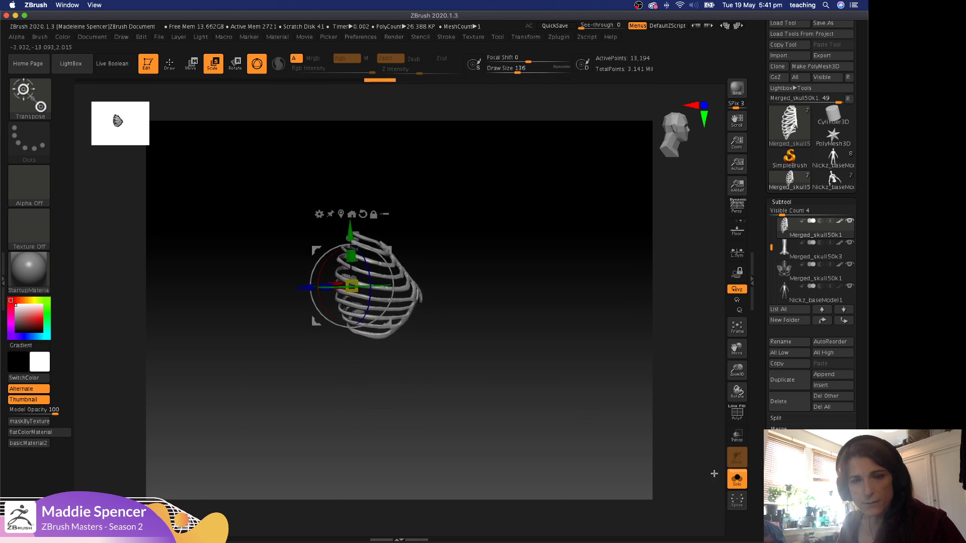
pyautogui.click(738, 478)
pyautogui.moveTo(560, 339); pyautogui.dragTo(532, 344)
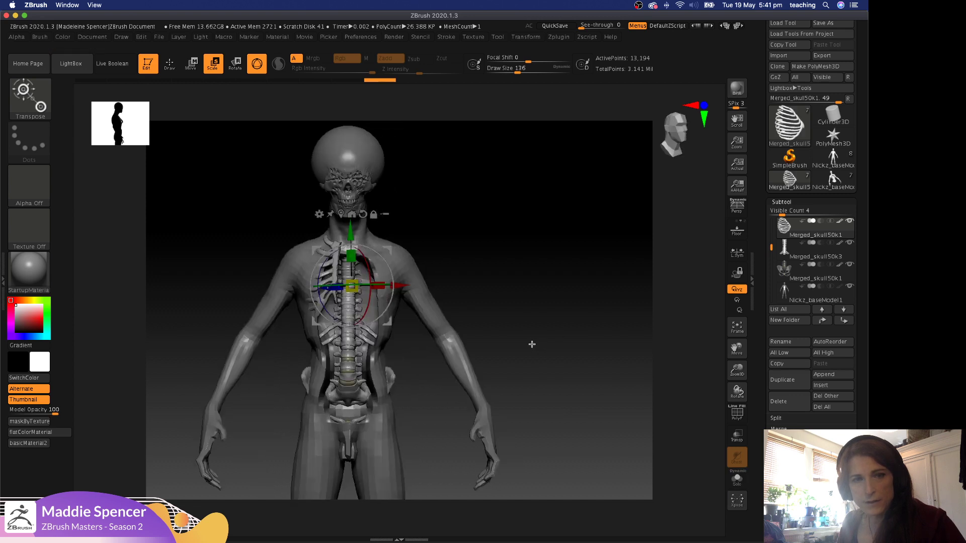
# Bend the sternum edge and lower ribs of the rib cage half outward with the Move brush at draw sizes 197 and 104.
pyautogui.keyDown('alt'); pyautogui.moveTo(537, 377); pyautogui.dragTo(612, 490); pyautogui.keyUp('alt')
pyautogui.press('q')
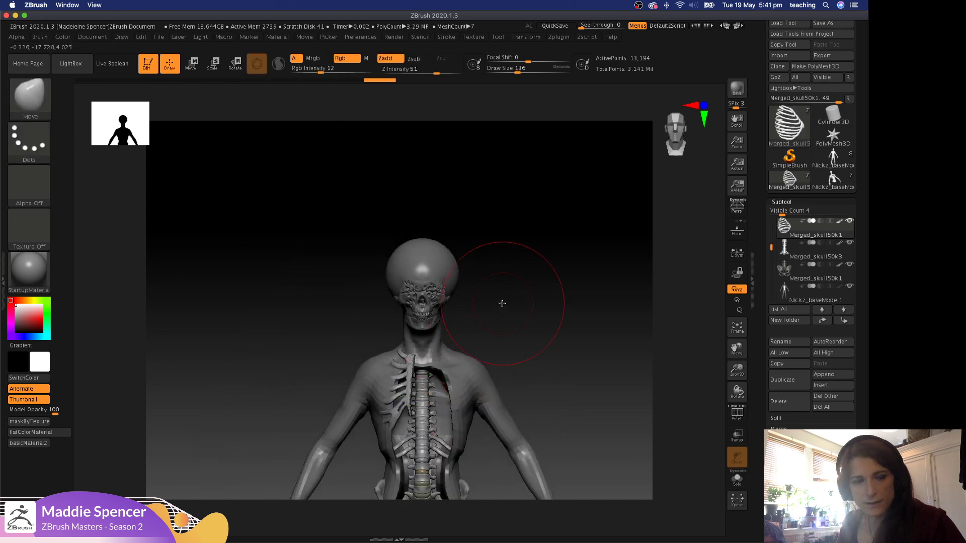
pyautogui.moveTo(502, 304)
pyautogui.keyDown('alt'); pyautogui.mouseDown()
pyautogui.moveTo(505, 325)
pyautogui.moveTo(563, 315)
pyautogui.moveTo(561, 237)
pyautogui.mouseUp(); pyautogui.keyUp('alt')
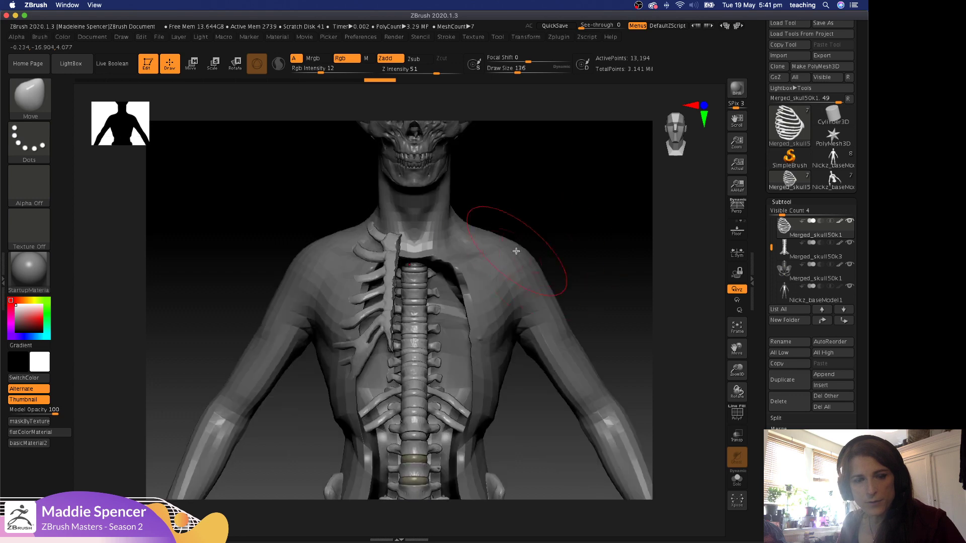
pyautogui.press('space')
pyautogui.moveTo(468, 255); pyautogui.dragTo(473, 255)
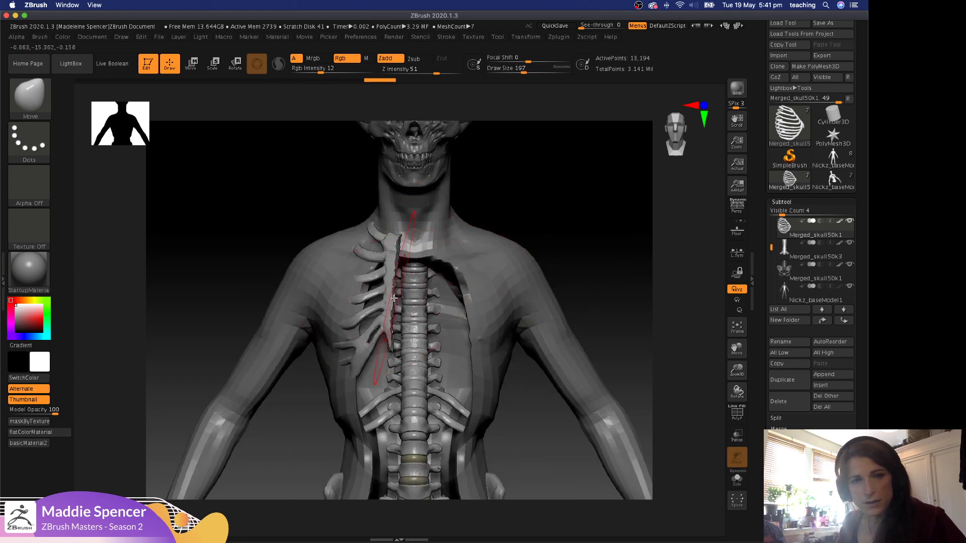
pyautogui.moveTo(394, 299)
pyautogui.mouseDown()
pyautogui.moveTo(375, 301)
pyautogui.moveTo(384, 276)
pyautogui.mouseUp()
pyautogui.moveTo(399, 233); pyautogui.dragTo(410, 249)
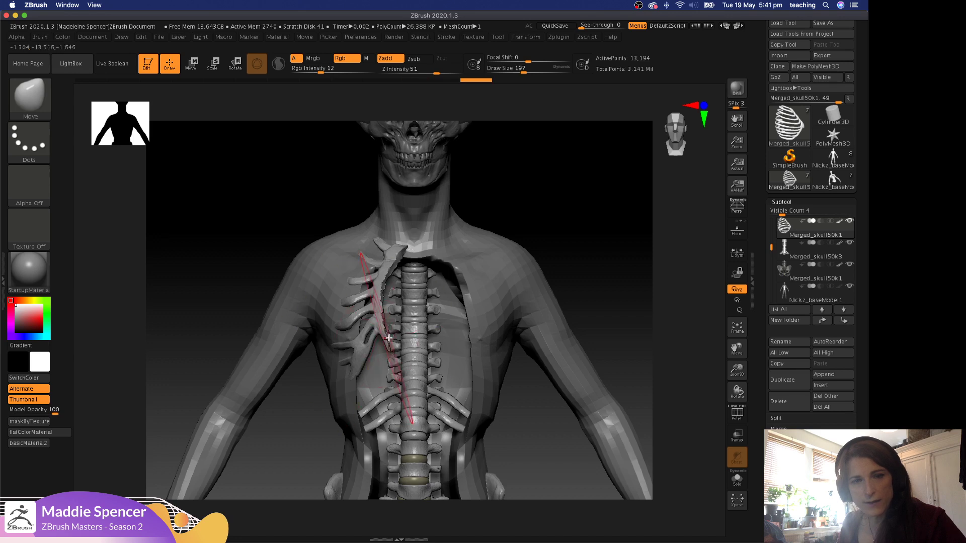
pyautogui.press('space')
pyautogui.moveTo(389, 338)
pyautogui.mouseDown()
pyautogui.moveTo(382, 342)
pyautogui.moveTo(384, 314)
pyautogui.moveTo(375, 302)
pyautogui.mouseUp()
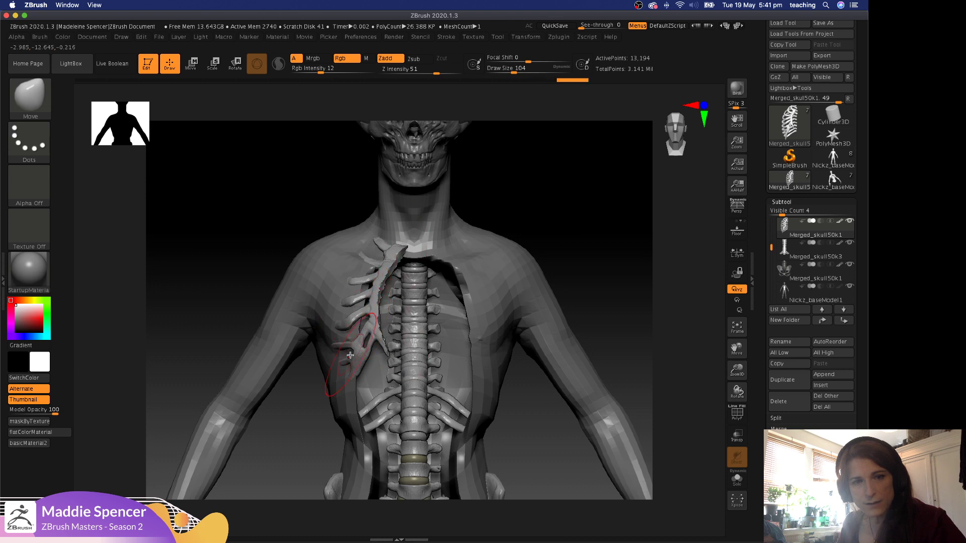
pyautogui.moveTo(338, 350); pyautogui.dragTo(346, 374)
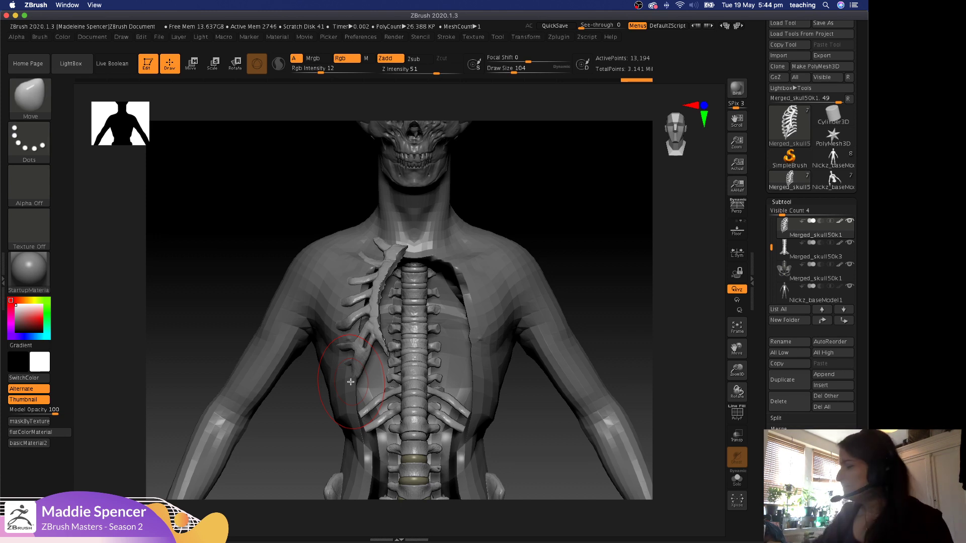
pyautogui.moveTo(351, 381); pyautogui.dragTo(471, 366, button='right')
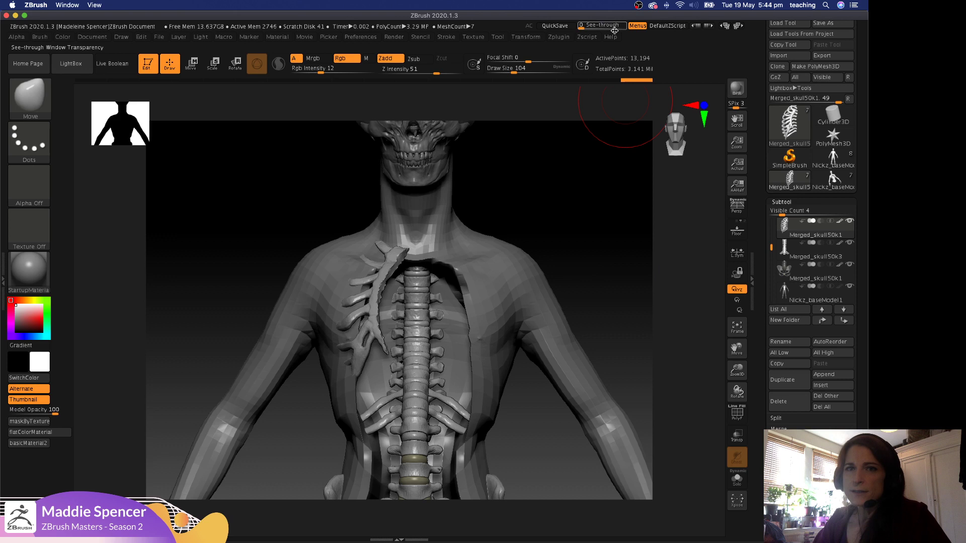
# Mirror the rib cage half across the X axis with SubTool Master, merging it into one subtool.
pyautogui.click(587, 39)
pyautogui.click(563, 39)
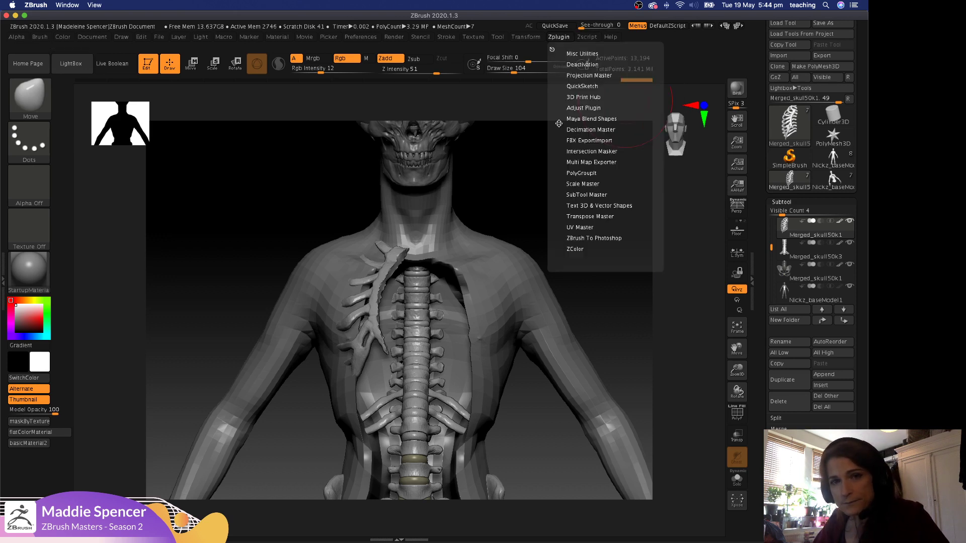
pyautogui.click(596, 196)
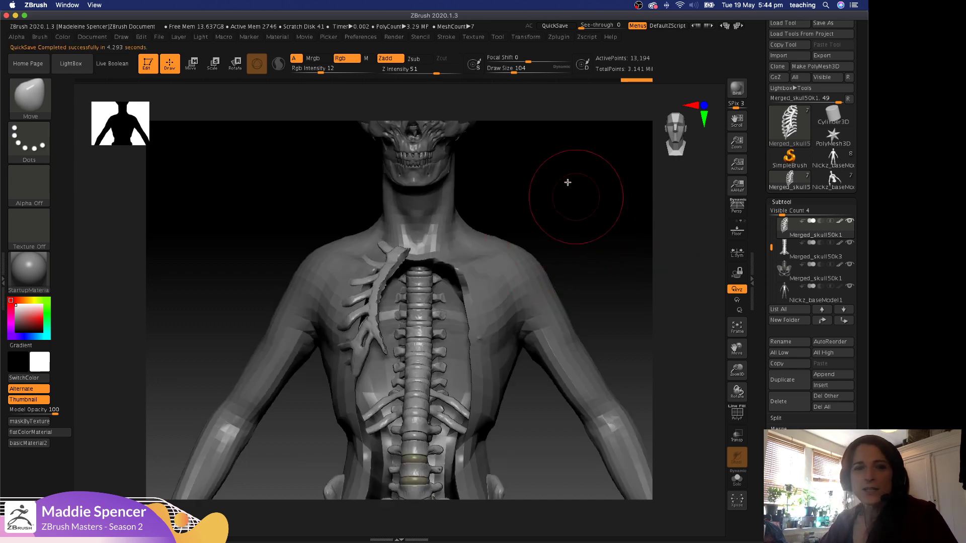
pyautogui.click(558, 39)
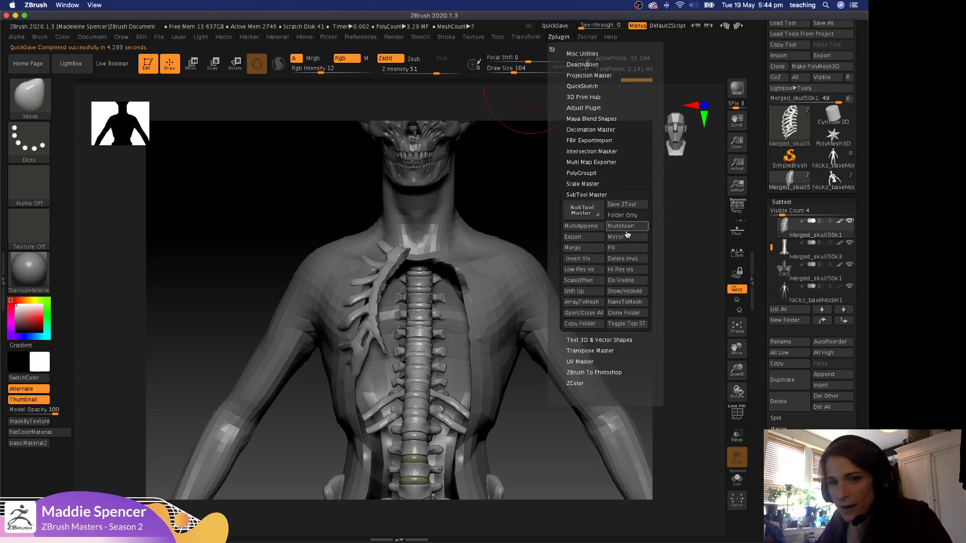
pyautogui.click(626, 236)
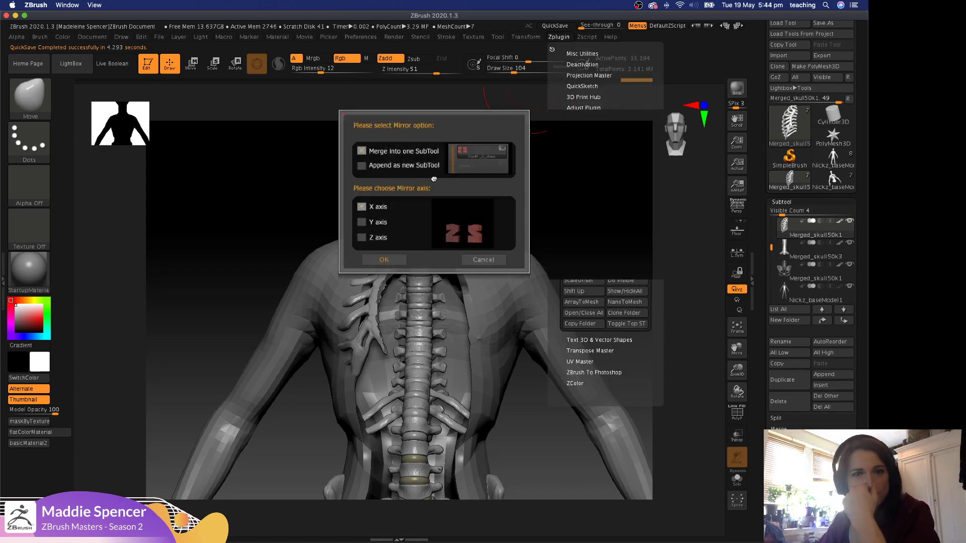
pyautogui.click(394, 259)
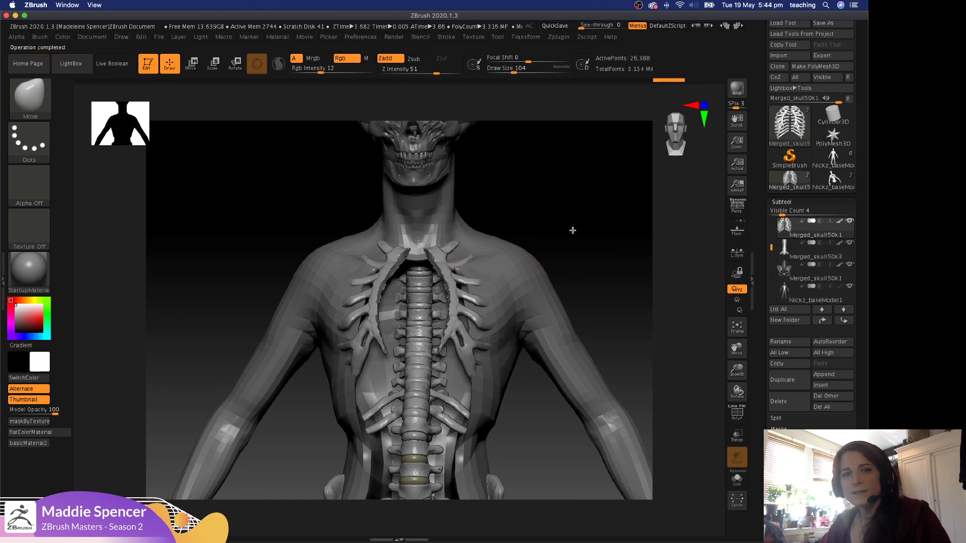
# Push the upper sternum edges of the rib cage outward with the Move brush at draw size 136.
pyautogui.moveTo(572, 231); pyautogui.dragTo(532, 248)
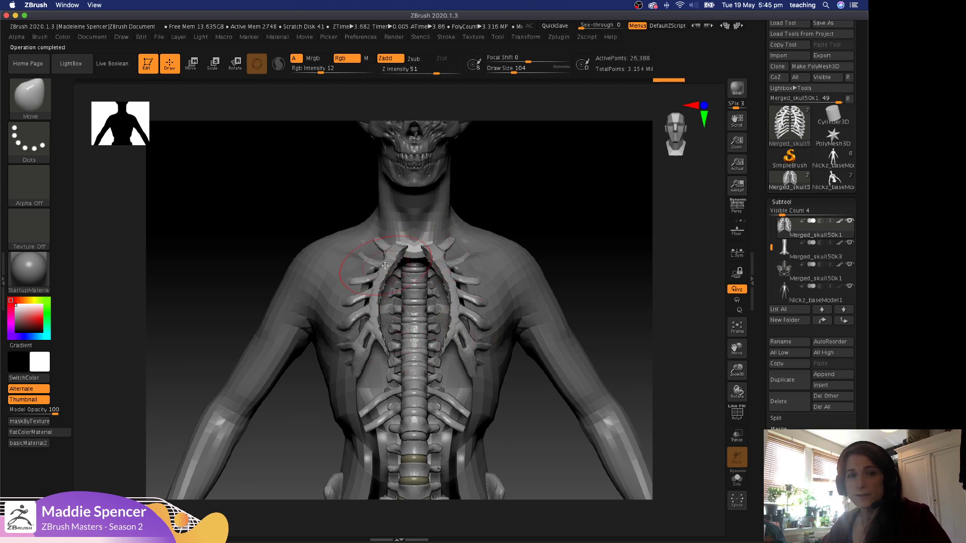
pyautogui.press('space')
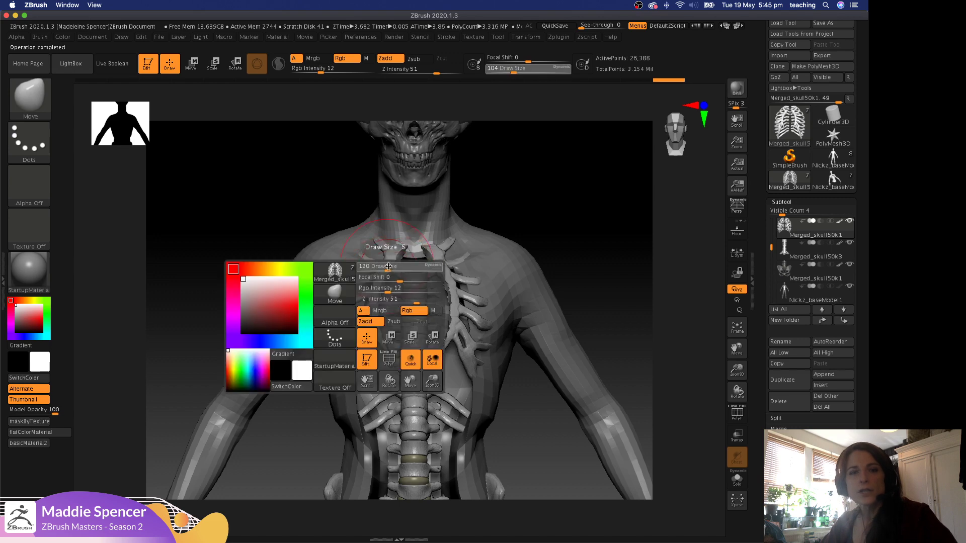
pyautogui.moveTo(382, 272); pyautogui.dragTo(387, 274)
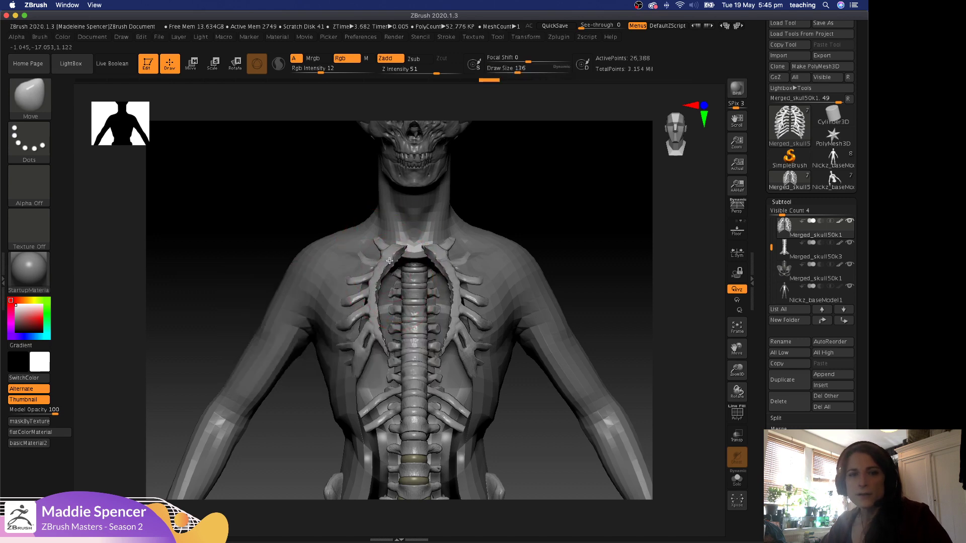
pyautogui.moveTo(370, 298); pyautogui.dragTo(364, 303)
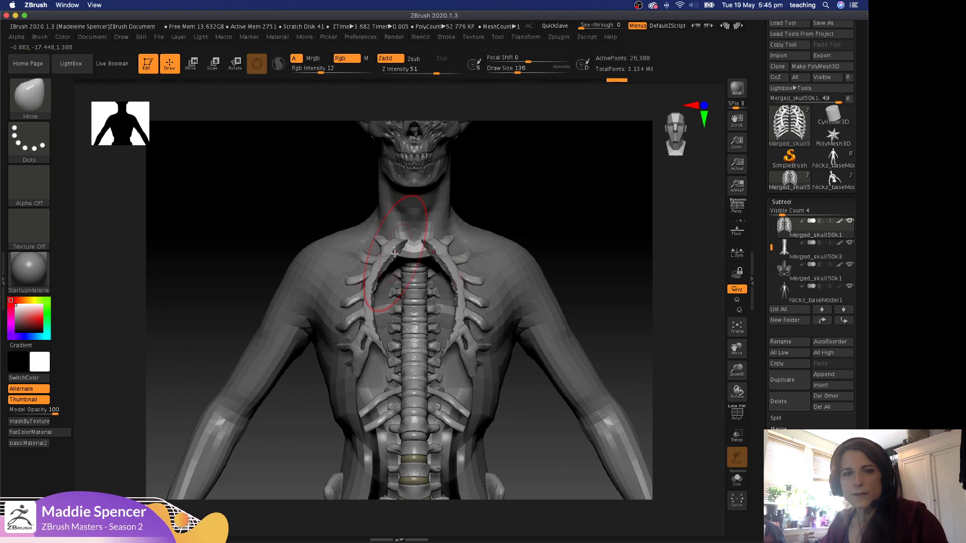
# Refine the sternum edges and splay the lower rib prongs outward with the Move brush at draw size 80.
pyautogui.press('space')
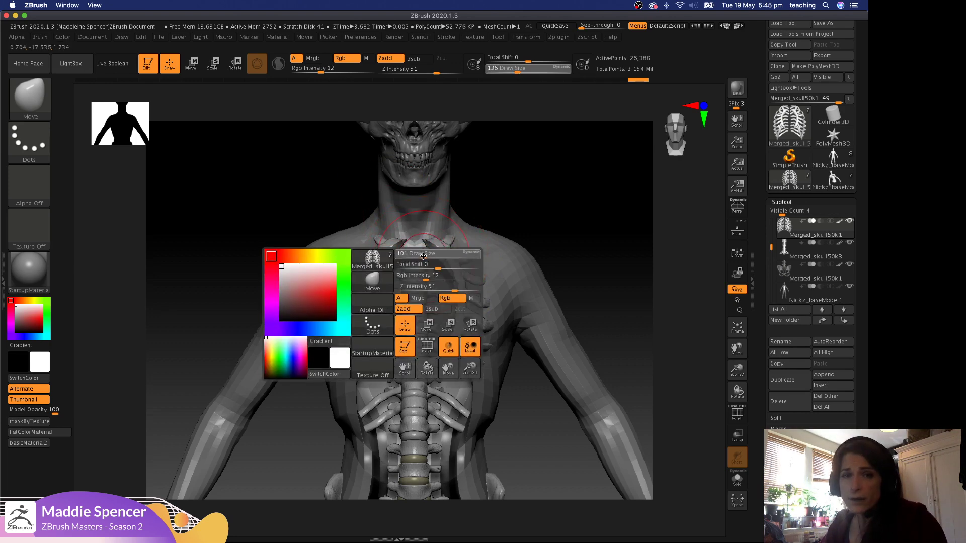
pyautogui.moveTo(423, 257); pyautogui.dragTo(428, 246)
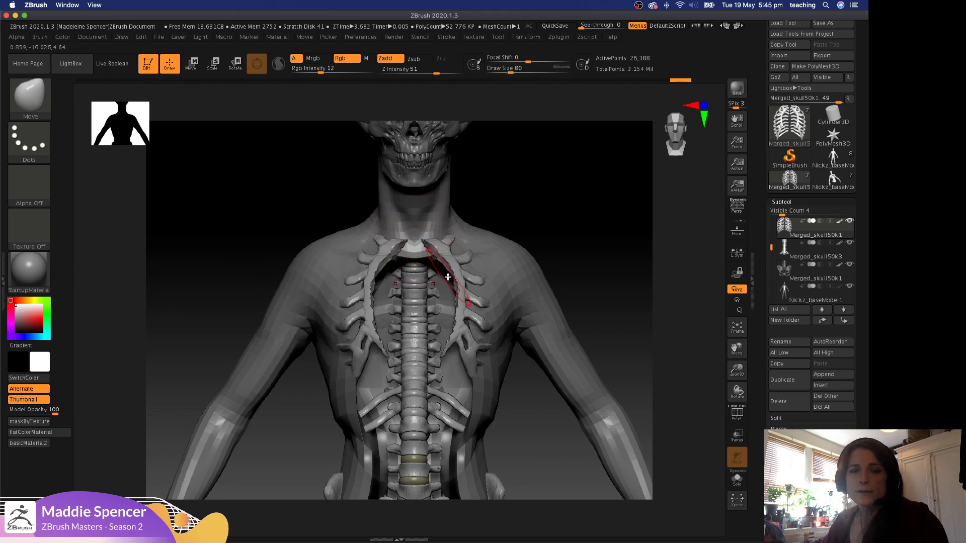
pyautogui.moveTo(456, 301); pyautogui.dragTo(458, 302)
pyautogui.moveTo(442, 350)
pyautogui.mouseDown()
pyautogui.moveTo(480, 346)
pyautogui.moveTo(468, 380)
pyautogui.moveTo(476, 365)
pyautogui.moveTo(479, 386)
pyautogui.moveTo(481, 372)
pyautogui.mouseUp()
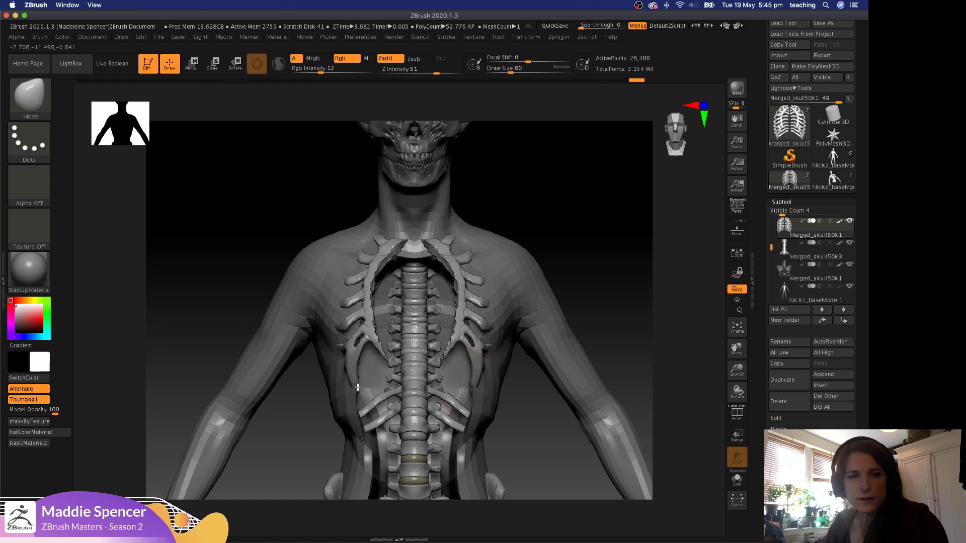
pyautogui.moveTo(351, 378); pyautogui.dragTo(355, 381)
# Select the body subtool and push its sides below the armpits inward against the ribs, using the Move brush at draw sizes 172 down to 59.
pyautogui.press('space')
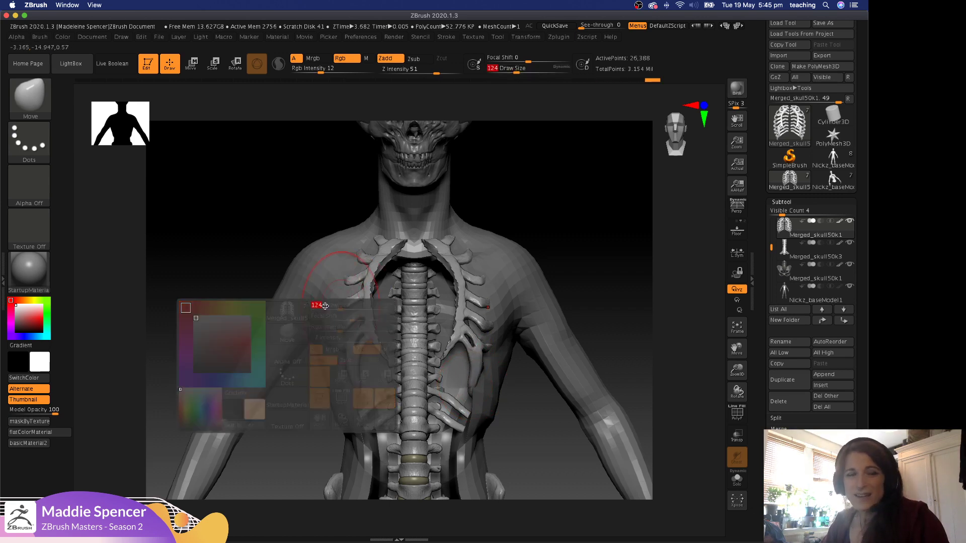
pyautogui.keyDown('alt'); pyautogui.click(335, 307); pyautogui.keyUp('alt')
pyautogui.press('space')
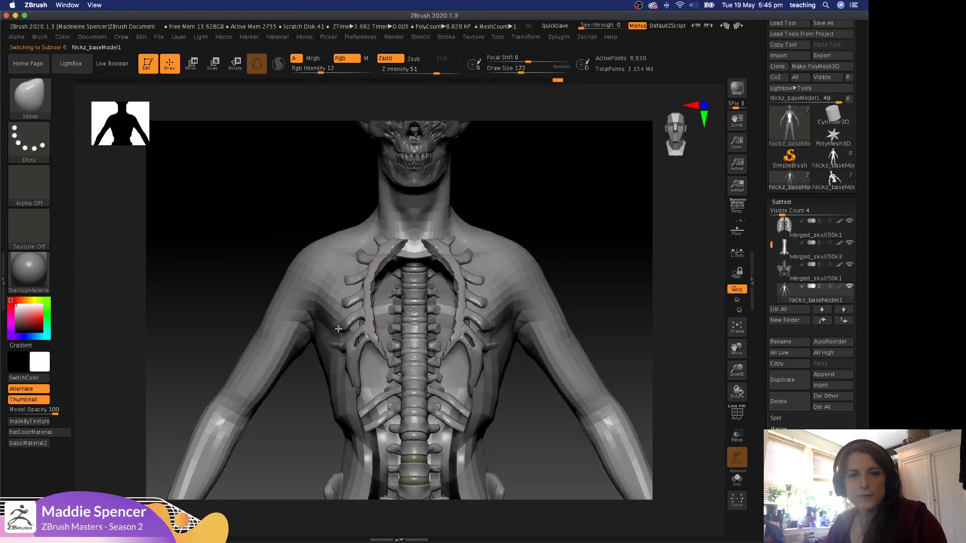
pyautogui.moveTo(338, 350)
pyautogui.mouseDown()
pyautogui.moveTo(348, 370)
pyautogui.moveTo(339, 363)
pyautogui.mouseUp()
pyautogui.press('space')
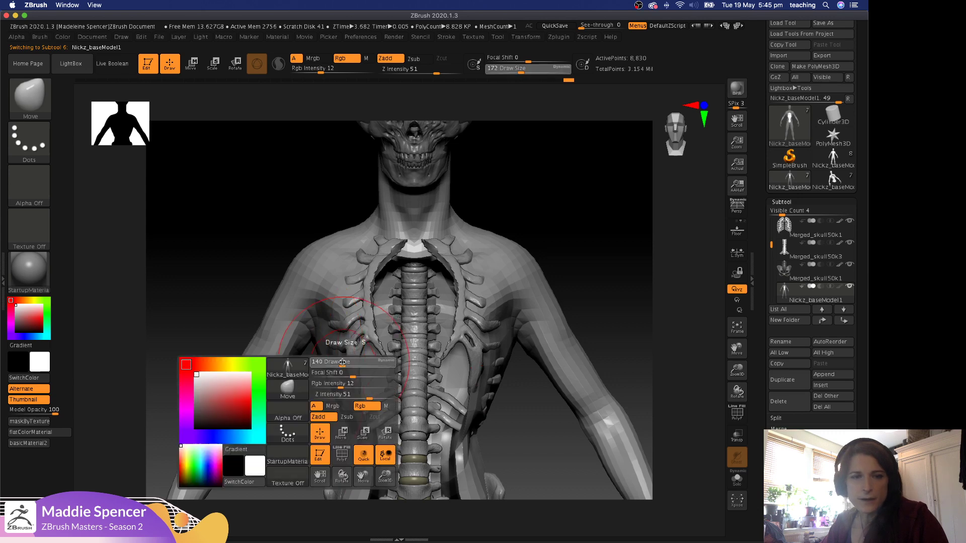
pyautogui.moveTo(345, 407); pyautogui.dragTo(343, 403)
pyautogui.moveTo(344, 366); pyautogui.dragTo(320, 346)
pyautogui.press('space')
pyautogui.moveTo(508, 334); pyautogui.dragTo(502, 334)
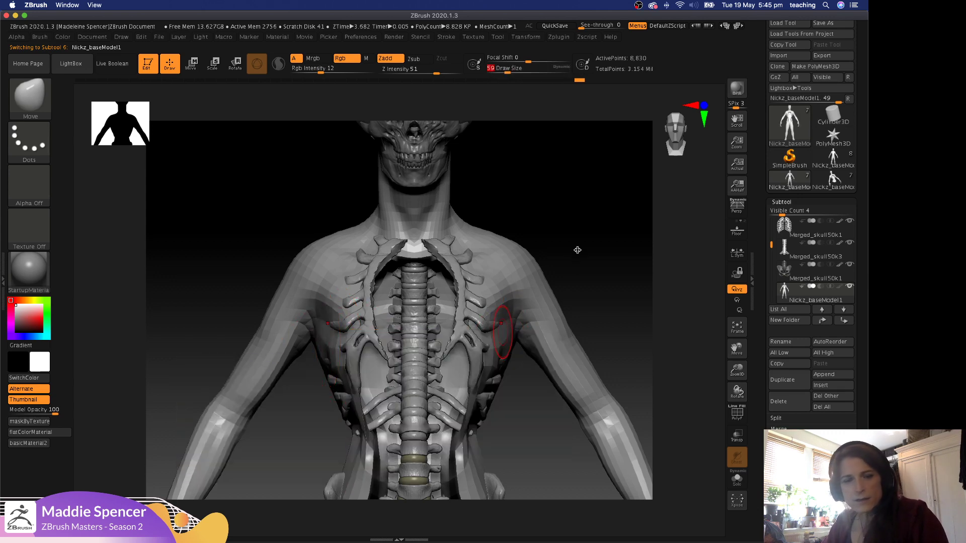
pyautogui.moveTo(574, 255); pyautogui.dragTo(529, 260)
pyautogui.moveTo(461, 356); pyautogui.dragTo(453, 353)
# Try to carve the body surface around the side ribs with the Standard brush at draw size 59.
pyautogui.press('b')
pyautogui.press('s')
pyautogui.press('t')
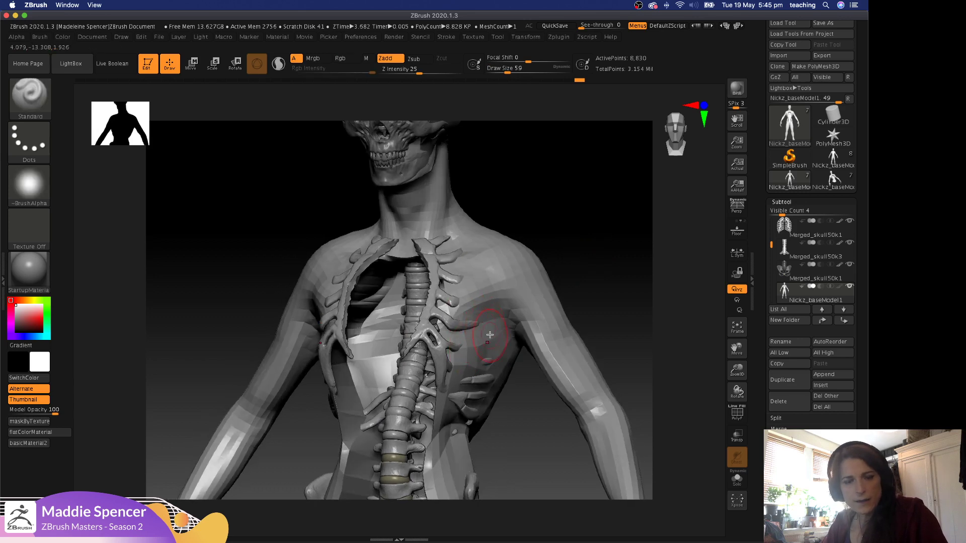
pyautogui.moveTo(500, 329)
pyautogui.keyDown('alt'); pyautogui.mouseDown()
pyautogui.moveTo(489, 347)
pyautogui.moveTo(478, 343)
pyautogui.mouseUp(); pyautogui.keyUp('alt')
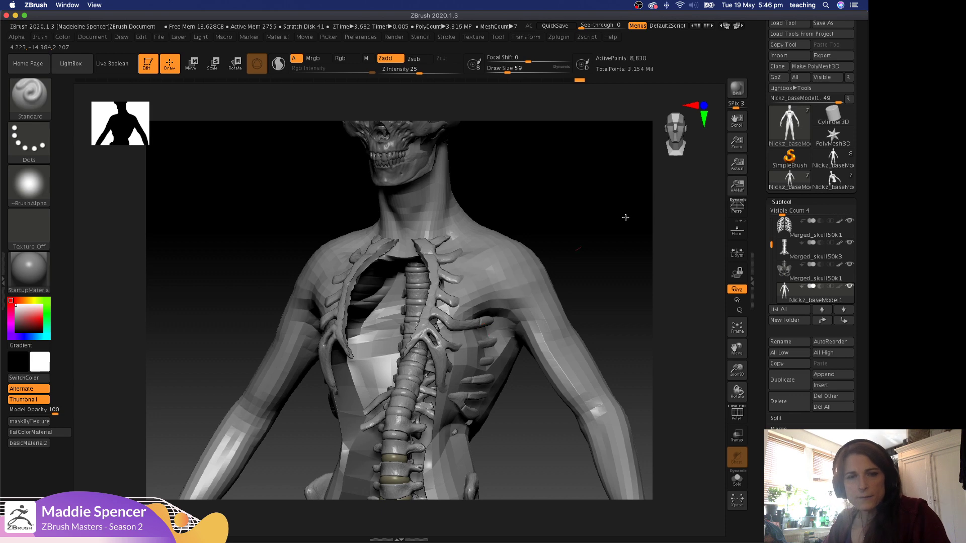
pyautogui.press('ctrl')
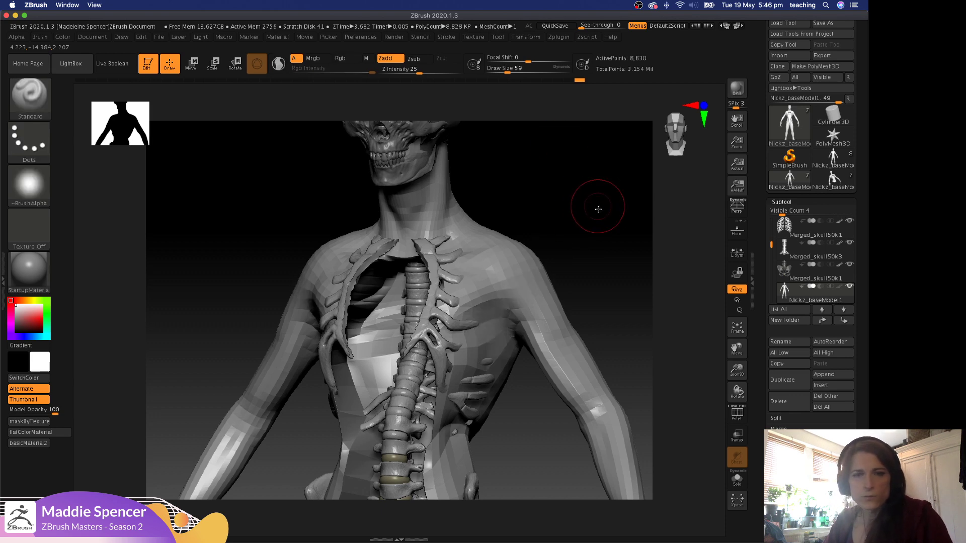
pyautogui.moveTo(597, 207)
pyautogui.mouseDown()
pyautogui.moveTo(619, 211)
pyautogui.moveTo(591, 192)
pyautogui.mouseUp()
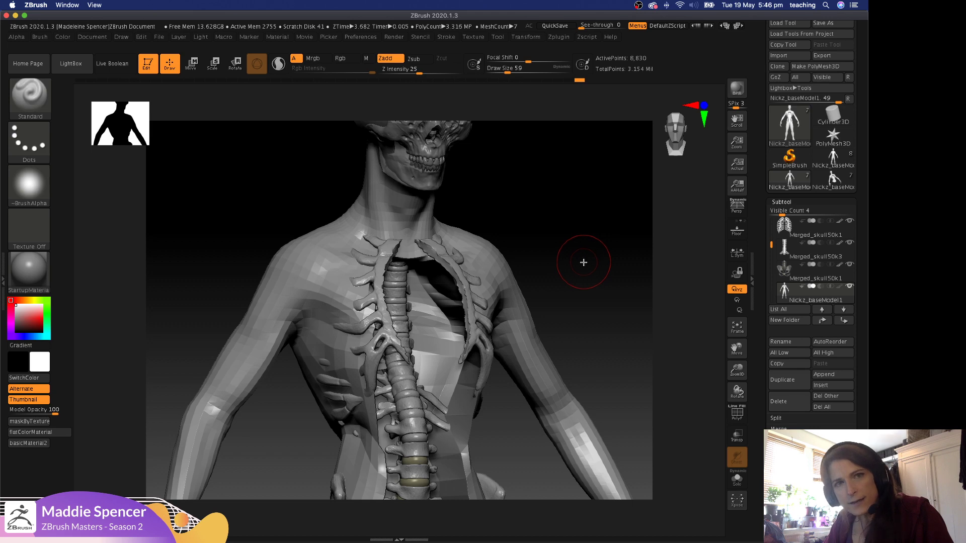
# Subdivide the body mesh once and carve its surface between the side ribs with the Standard brush at draw size 59.
pyautogui.moveTo(583, 262); pyautogui.dragTo(584, 267)
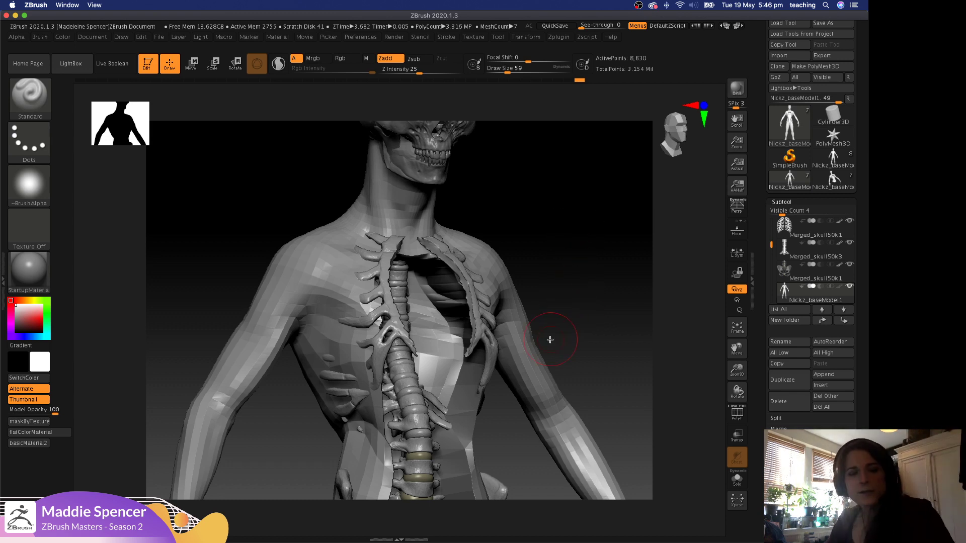
pyautogui.moveTo(598, 267); pyautogui.dragTo(597, 268)
pyautogui.hotkey('ctrl', 'd')
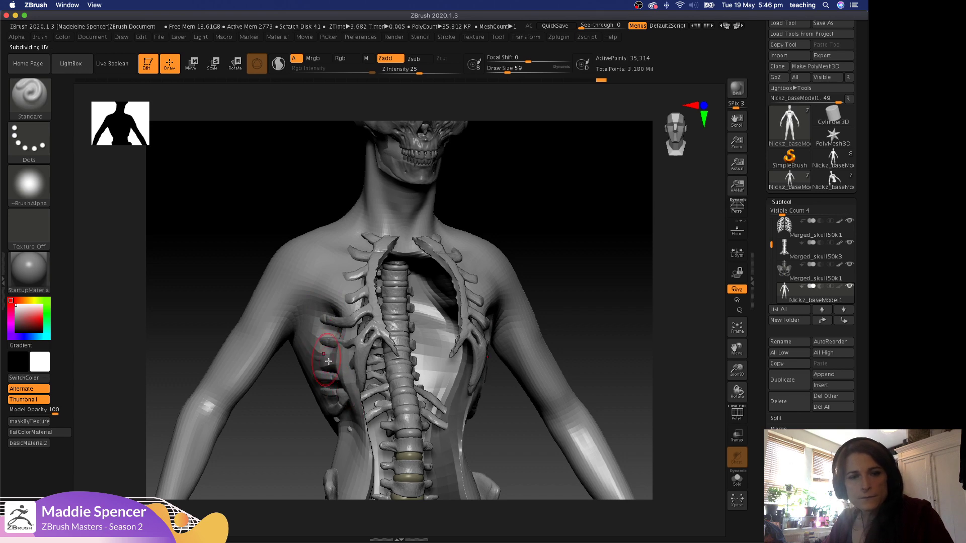
pyautogui.moveTo(561, 233); pyautogui.dragTo(480, 336)
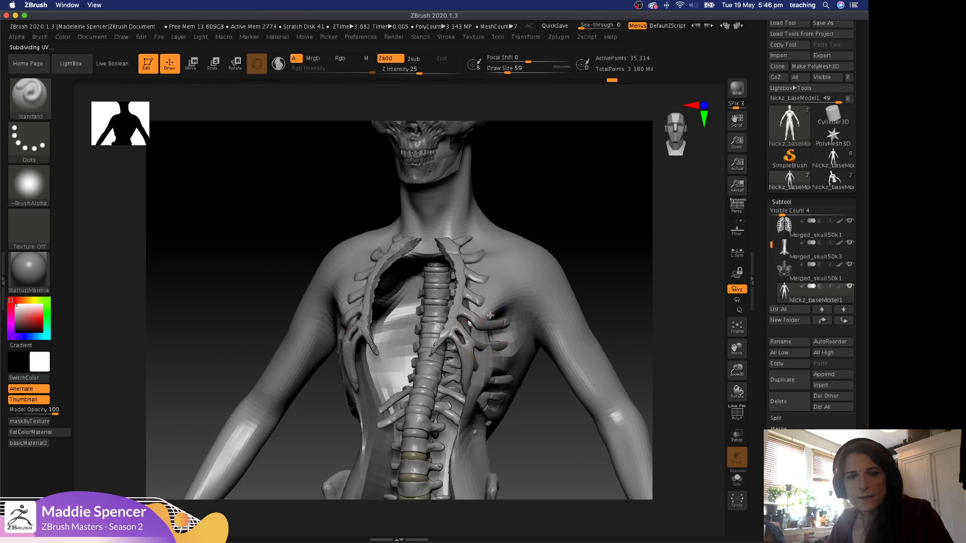
pyautogui.moveTo(528, 292)
pyautogui.mouseDown()
pyautogui.moveTo(511, 309)
pyautogui.moveTo(501, 353)
pyautogui.moveTo(532, 328)
pyautogui.moveTo(524, 365)
pyautogui.mouseUp()
pyautogui.moveTo(489, 394); pyautogui.dragTo(518, 263)
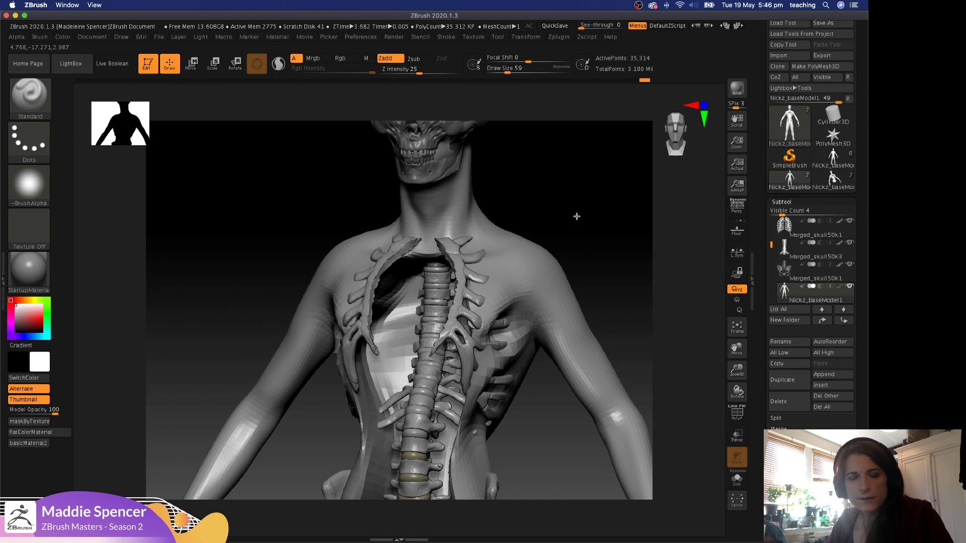
# Carve into the body's lower back beneath the rib cage with the Standard brush at draw size 59.
pyautogui.keyDown('alt'); pyautogui.moveTo(533, 196); pyautogui.dragTo(591, 229); pyautogui.keyUp('alt')
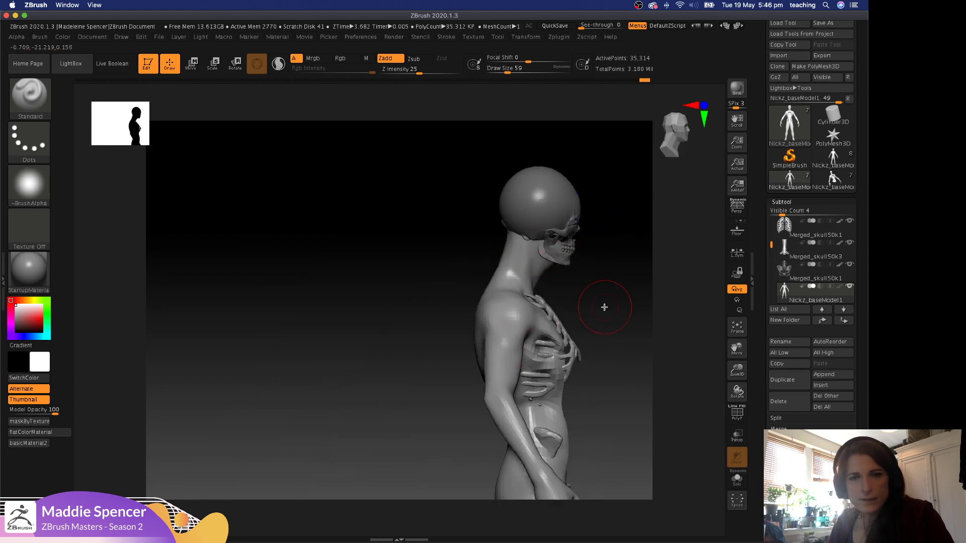
pyautogui.keyDown('alt'); pyautogui.moveTo(603, 271); pyautogui.dragTo(604, 315); pyautogui.keyUp('alt')
pyautogui.keyDown('alt'); pyautogui.moveTo(567, 279); pyautogui.dragTo(424, 319); pyautogui.keyUp('alt')
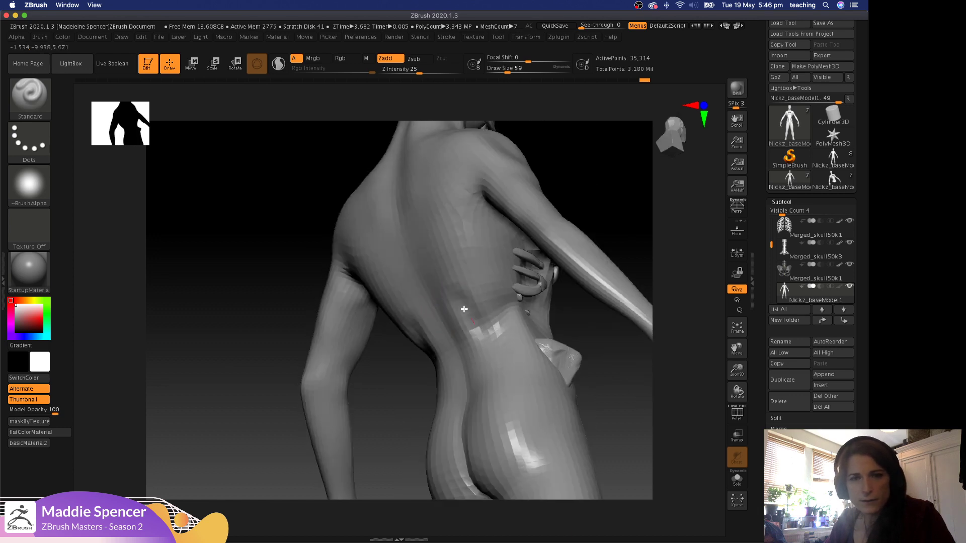
pyautogui.moveTo(490, 356)
pyautogui.keyDown('alt'); pyautogui.mouseDown()
pyautogui.moveTo(497, 330)
pyautogui.moveTo(472, 347)
pyautogui.moveTo(463, 322)
pyautogui.moveTo(497, 235)
pyautogui.mouseUp(); pyautogui.keyUp('alt')
pyautogui.moveTo(574, 166); pyautogui.dragTo(498, 262)
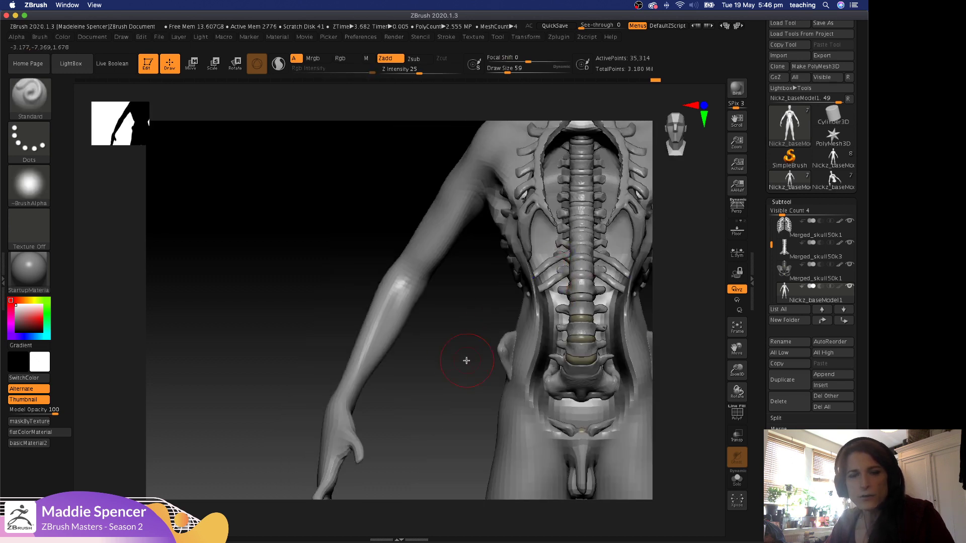
# Select the pelvis subtool, set the Move brush to draw size 87 and isolate the pelvis in a side view.
pyautogui.keyDown('alt'); pyautogui.moveTo(424, 328); pyautogui.dragTo(397, 338); pyautogui.keyUp('alt')
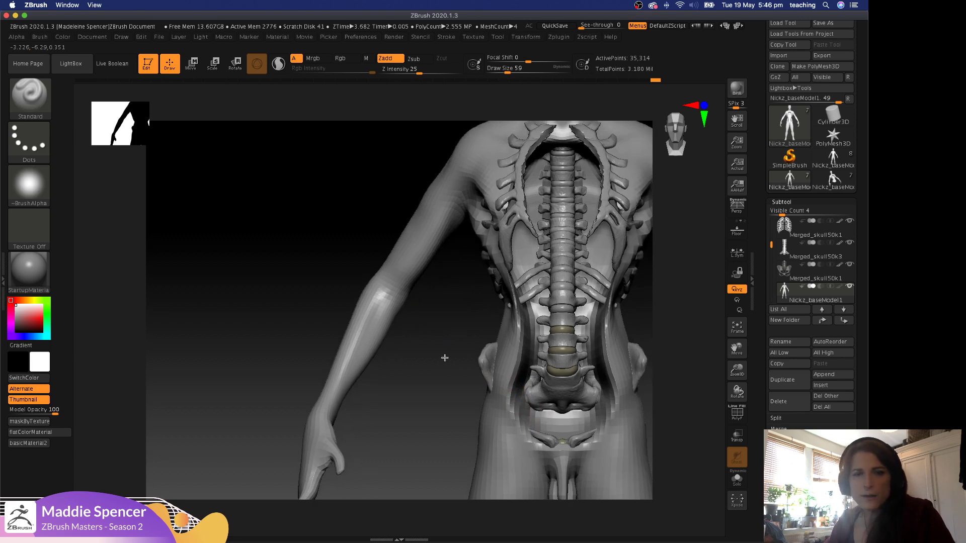
pyautogui.moveTo(445, 359)
pyautogui.keyDown('alt'); pyautogui.mouseDown()
pyautogui.moveTo(421, 363)
pyautogui.moveTo(481, 357)
pyautogui.moveTo(462, 372)
pyautogui.moveTo(462, 363)
pyautogui.mouseUp(); pyautogui.keyUp('alt')
pyautogui.keyDown('alt'); pyautogui.click(462, 362); pyautogui.keyUp('alt')
pyautogui.press('space')
pyautogui.press('b')
pyautogui.press('m')
pyautogui.press('v')
pyautogui.press('space')
pyautogui.moveTo(445, 322)
pyautogui.mouseDown()
pyautogui.moveTo(469, 327)
pyautogui.moveTo(442, 334)
pyautogui.mouseUp()
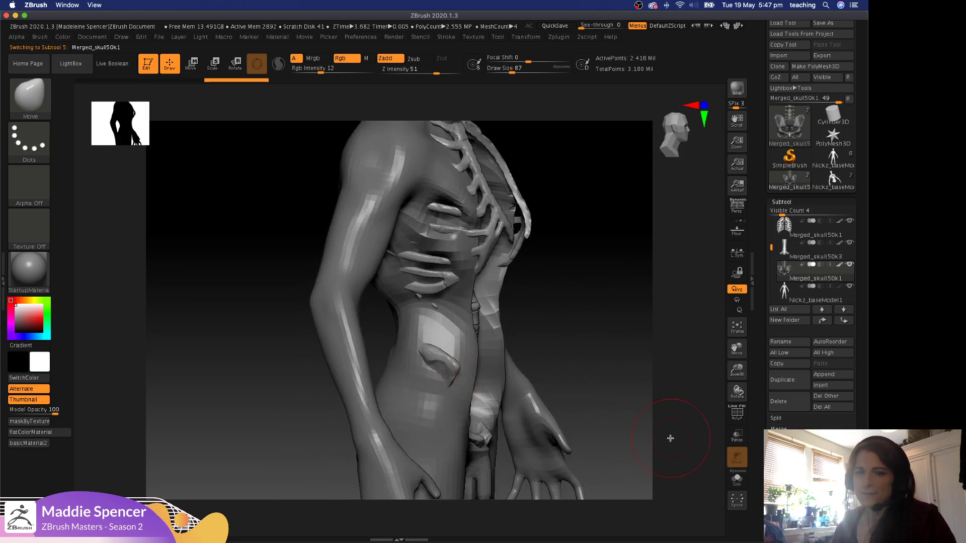
pyautogui.click(735, 479)
pyautogui.moveTo(539, 309); pyautogui.dragTo(561, 299)
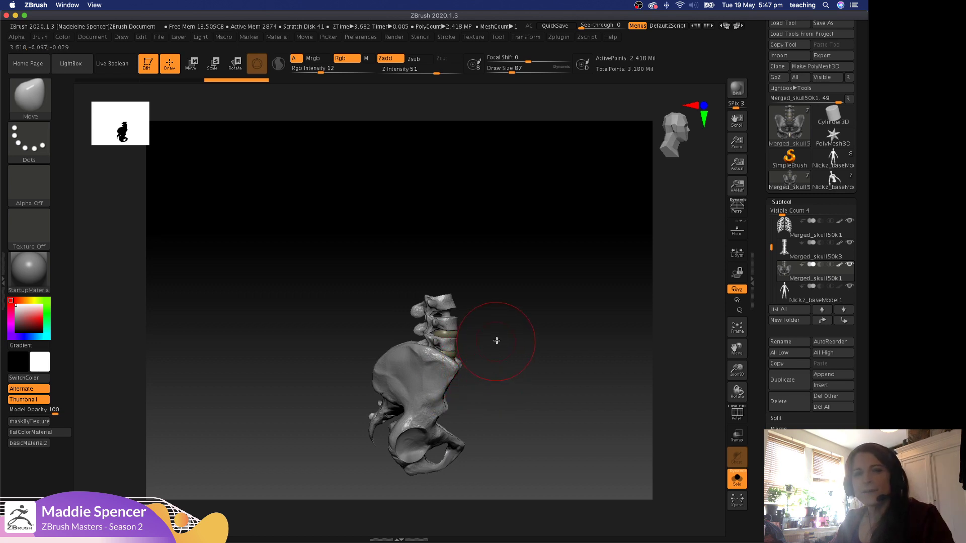
# Reshape the pelvis's iliac crests with the Move brush at draw sizes 74, 132 and 124, restoring the other subtools to check the fit.
pyautogui.press('space')
pyautogui.moveTo(497, 339); pyautogui.dragTo(494, 339)
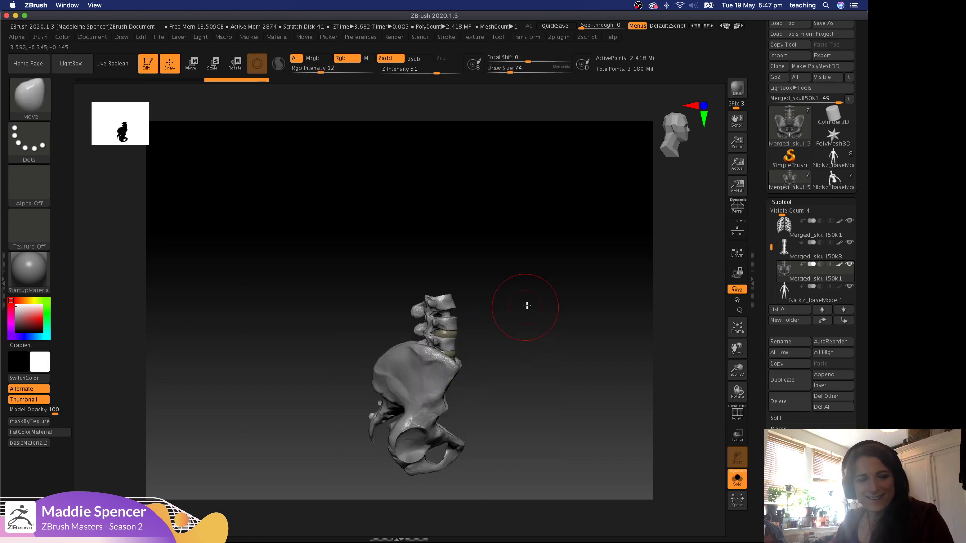
pyautogui.moveTo(526, 306); pyautogui.dragTo(534, 298)
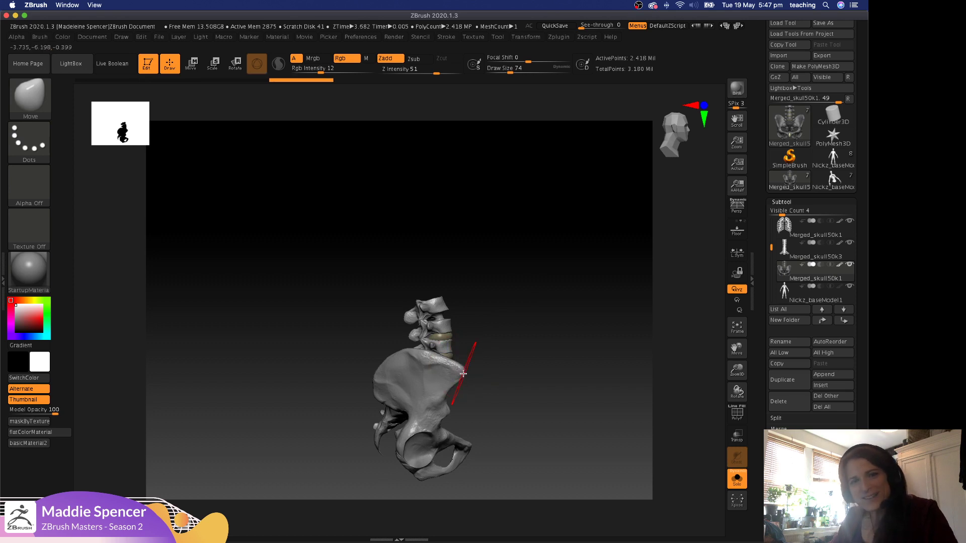
pyautogui.press('space')
pyautogui.moveTo(524, 386); pyautogui.dragTo(532, 383)
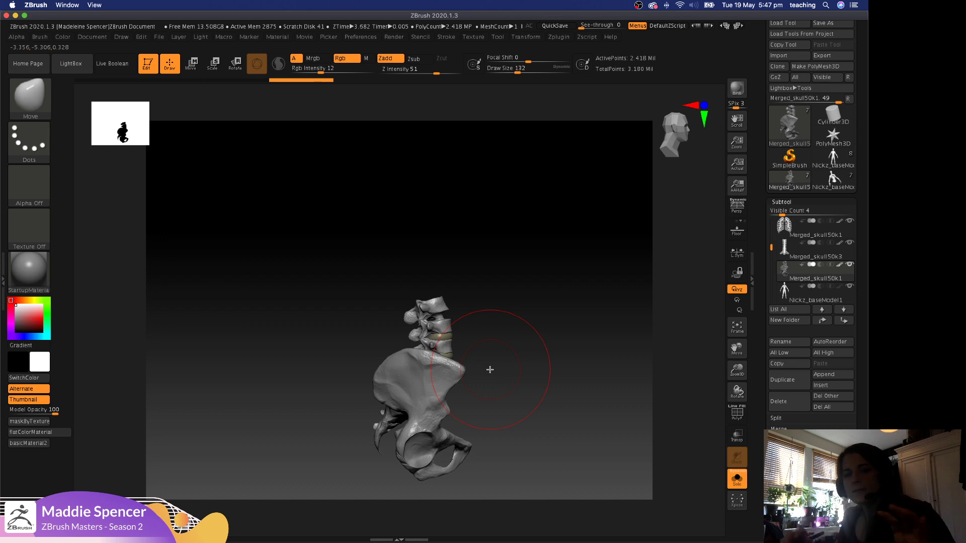
pyautogui.moveTo(461, 370); pyautogui.dragTo(472, 369)
pyautogui.click(737, 479)
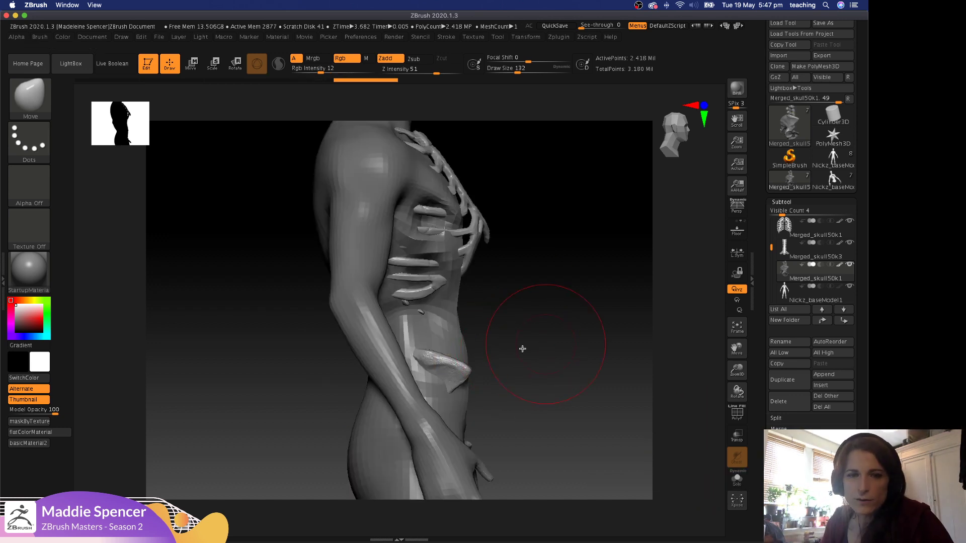
pyautogui.moveTo(522, 349); pyautogui.dragTo(473, 359)
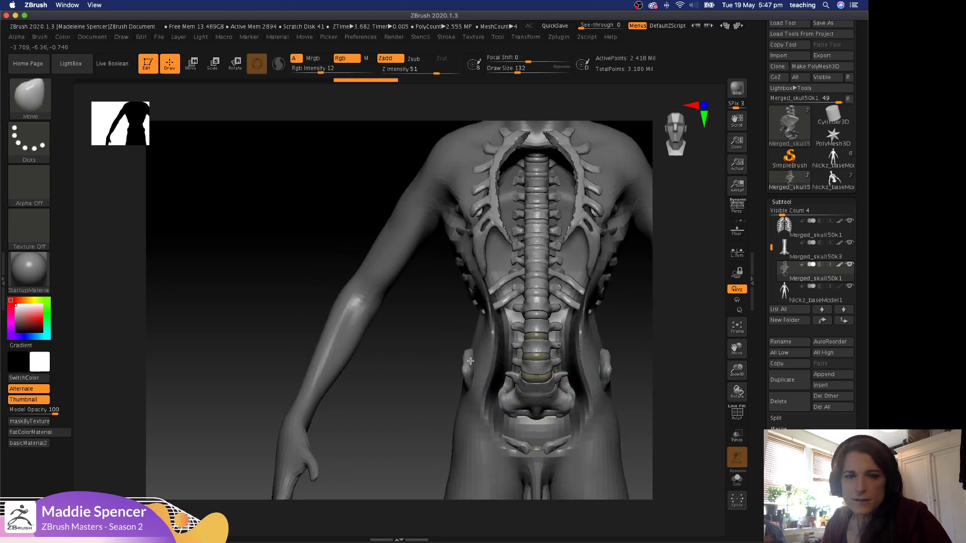
pyautogui.press('space')
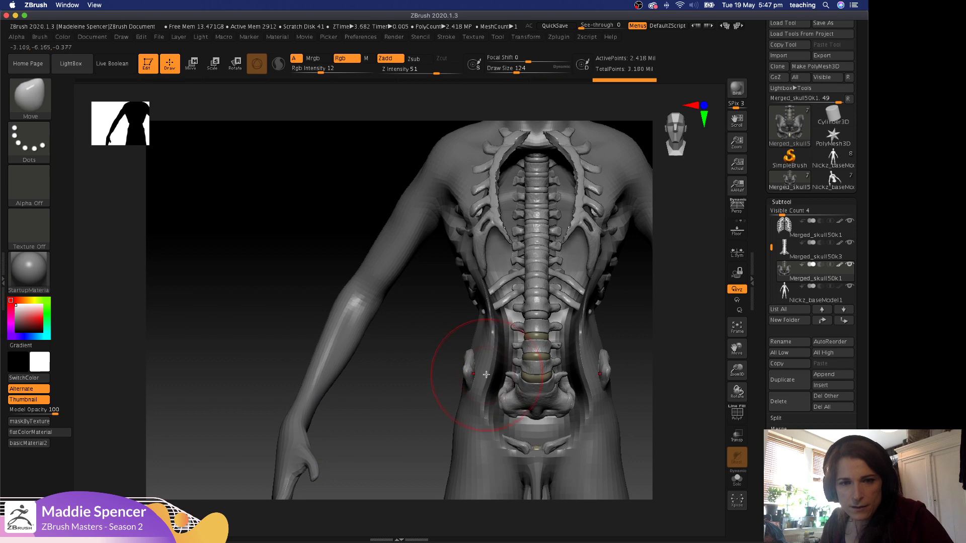
# Select the body subtool and reshape its waist and flanks around the hip bones and lower ribs with the Move brush at draw size 124.
pyautogui.keyDown('alt'); pyautogui.click(484, 375); pyautogui.keyUp('alt')
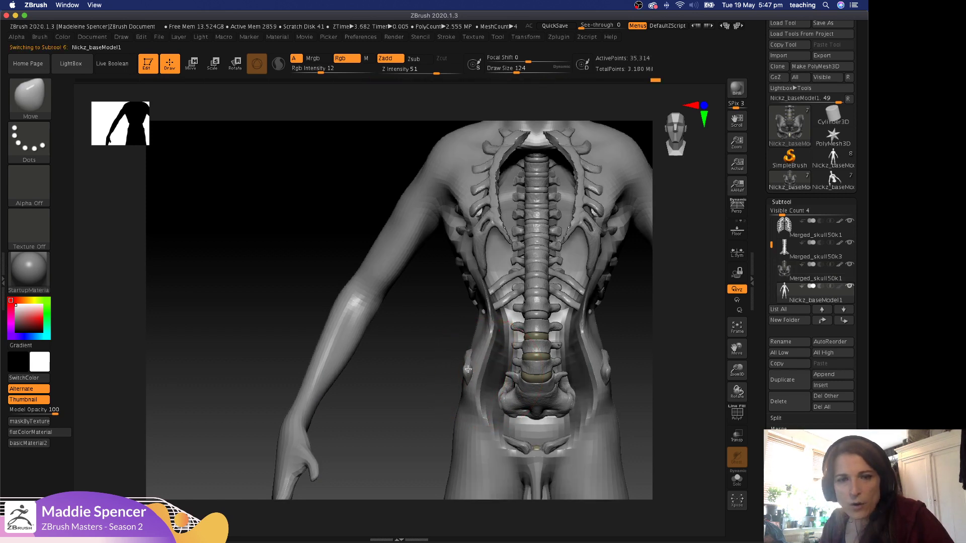
pyautogui.moveTo(468, 370)
pyautogui.mouseDown()
pyautogui.moveTo(464, 350)
pyautogui.moveTo(479, 326)
pyautogui.mouseUp()
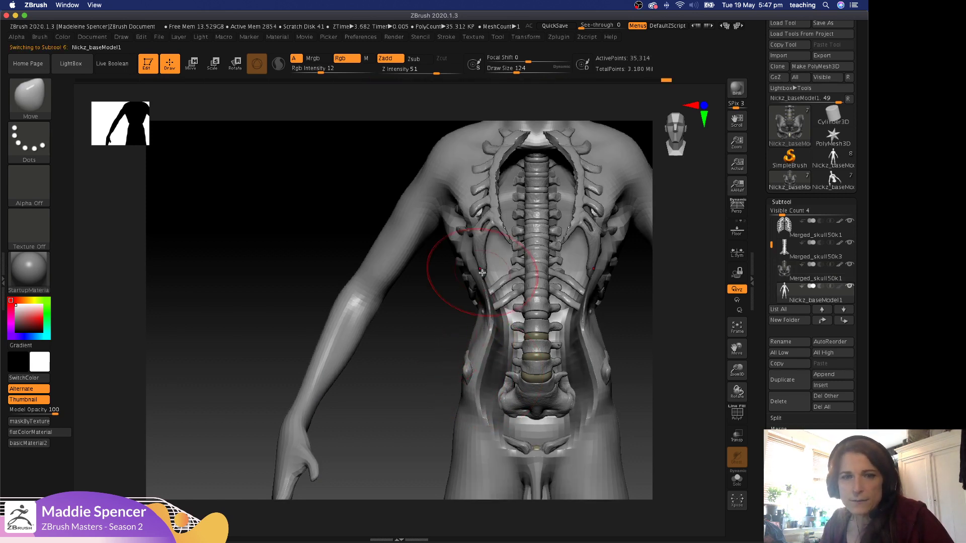
pyautogui.moveTo(473, 259); pyautogui.dragTo(469, 256)
pyautogui.keyDown('alt'); pyautogui.moveTo(391, 383); pyautogui.dragTo(381, 399); pyautogui.keyUp('alt')
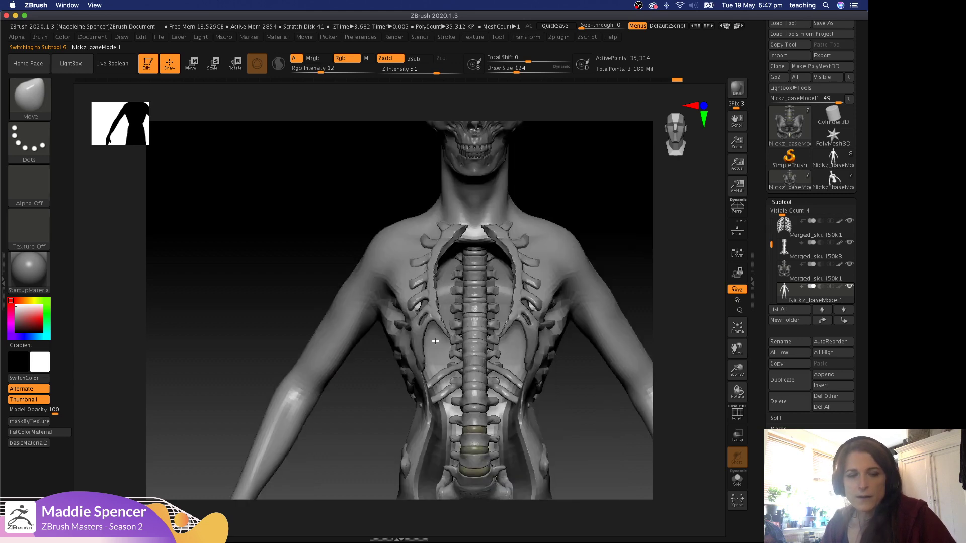
pyautogui.moveTo(381, 203); pyautogui.dragTo(372, 235)
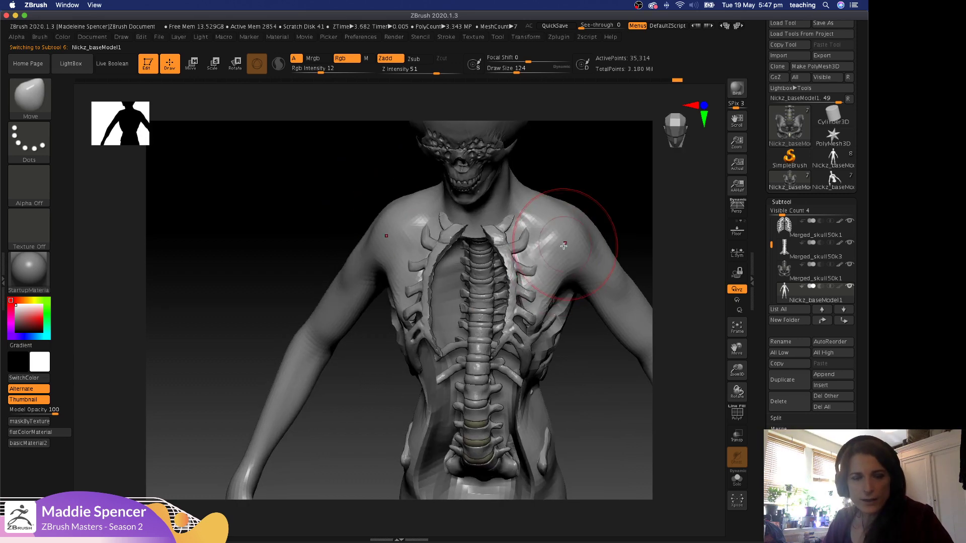
# Switch to the ClayTubes brush at draw size 25 and hide the rib cage subtool to work on the upper chest.
pyautogui.press('b')
pyautogui.press('c')
pyautogui.press('t')
pyautogui.press('space')
pyautogui.moveTo(531, 228)
pyautogui.mouseDown()
pyautogui.moveTo(516, 225)
pyautogui.moveTo(528, 211)
pyautogui.mouseUp()
pyautogui.click(28, 187)
pyautogui.click(91, 196)
pyautogui.keyDown('alt'); pyautogui.moveTo(594, 275); pyautogui.dragTo(558, 288); pyautogui.keyUp('alt')
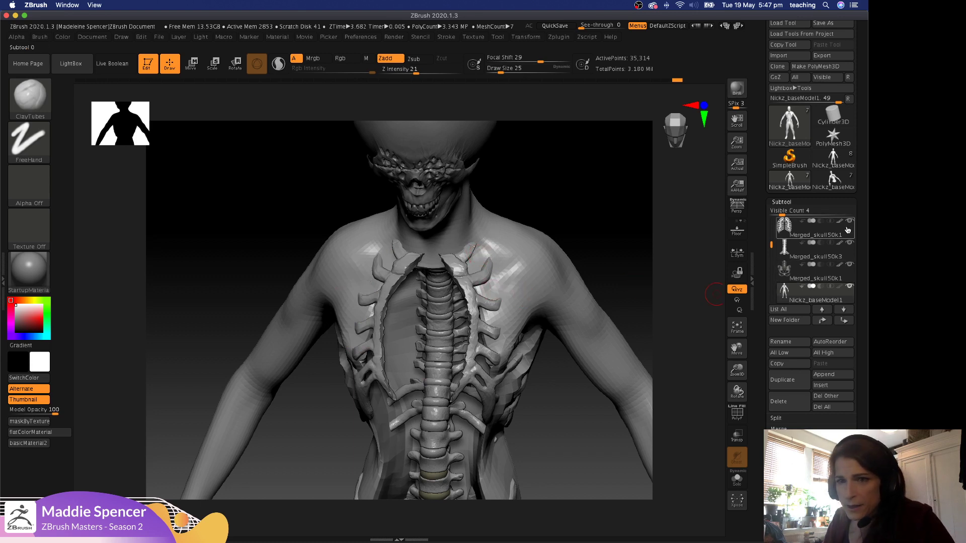
pyautogui.click(849, 221)
pyautogui.keyDown('alt'); pyautogui.moveTo(567, 196); pyautogui.dragTo(544, 211); pyautogui.keyUp('alt')
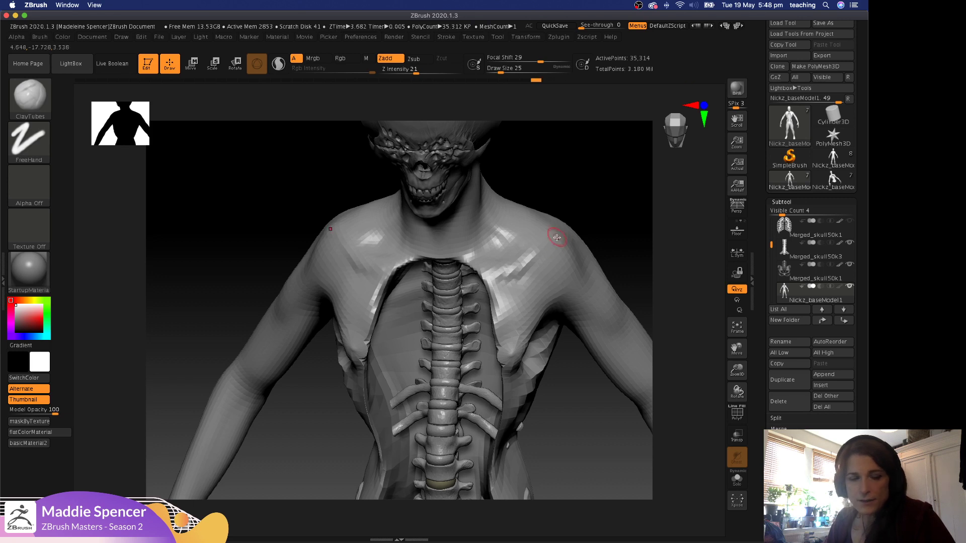
# Set the ClayTubes Z Intensity to 37 and mark the collarbones and shoulder tips with mask strokes.
pyautogui.moveTo(415, 70); pyautogui.dragTo(428, 71)
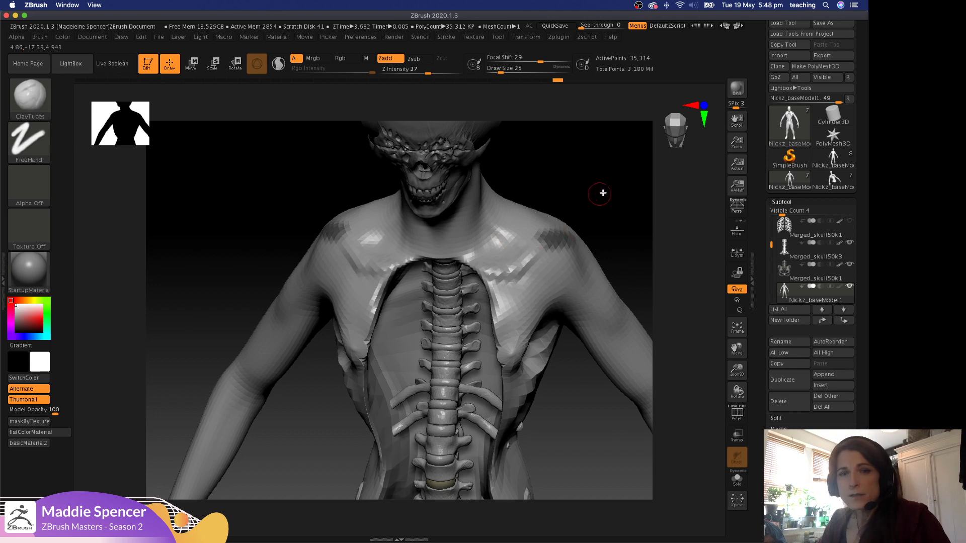
pyautogui.moveTo(599, 192)
pyautogui.mouseDown()
pyautogui.moveTo(567, 220)
pyautogui.moveTo(604, 194)
pyautogui.mouseUp()
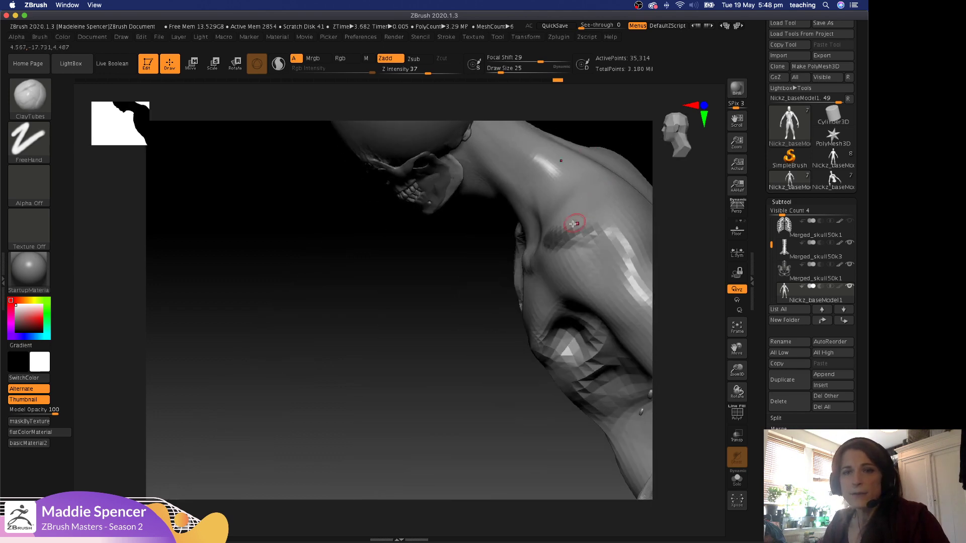
pyautogui.moveTo(446, 353); pyautogui.dragTo(556, 237)
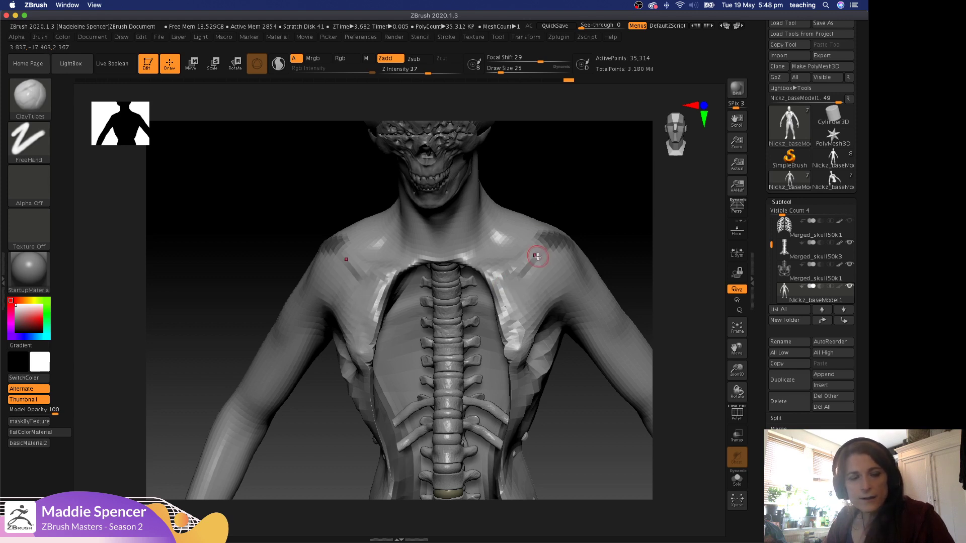
# Clear the shoulder mask and carve a hollow beneath the outer end of each collarbone with the Standard brush at draw size 35.
pyautogui.press('b')
pyautogui.press('s')
pyautogui.press('t')
pyautogui.press('space')
pyautogui.moveTo(547, 247); pyautogui.dragTo(545, 247)
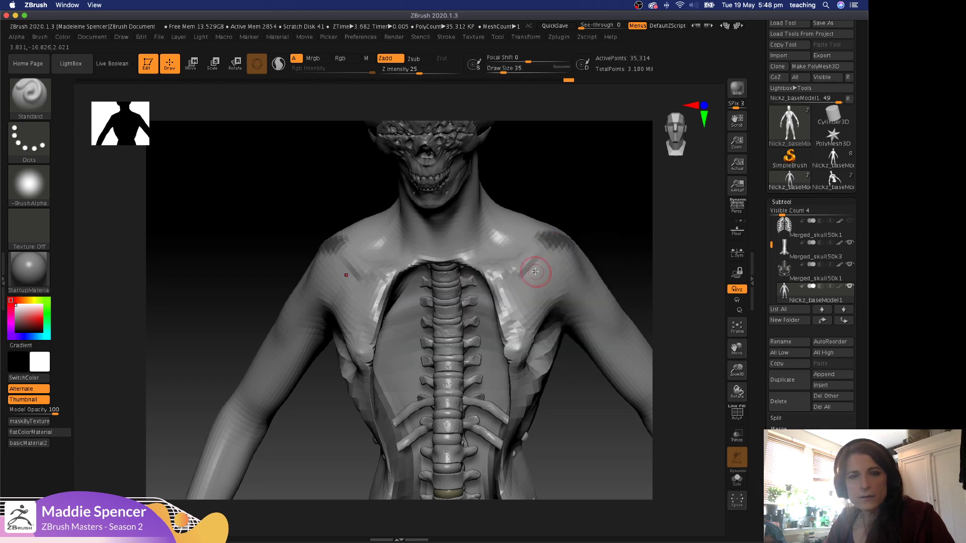
pyautogui.press('ctrl')
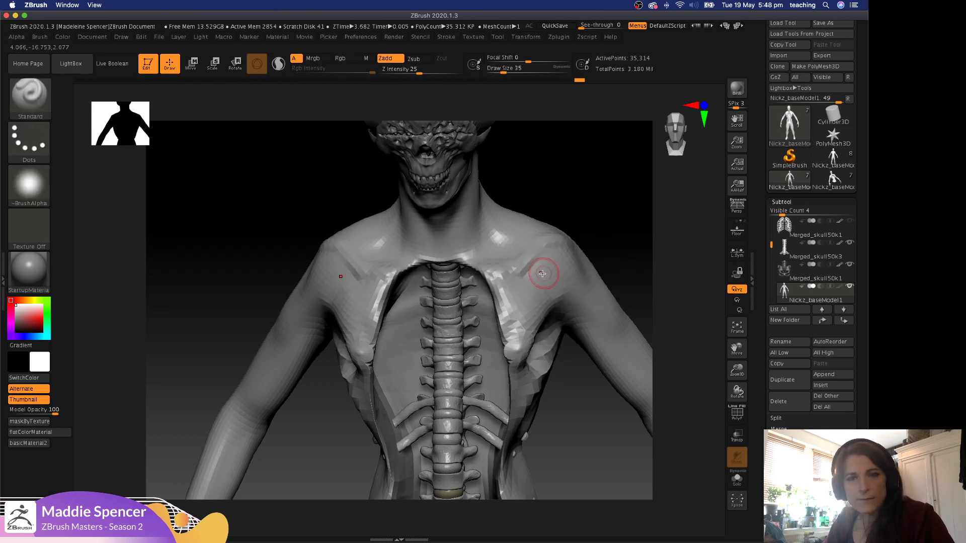
pyautogui.press('space')
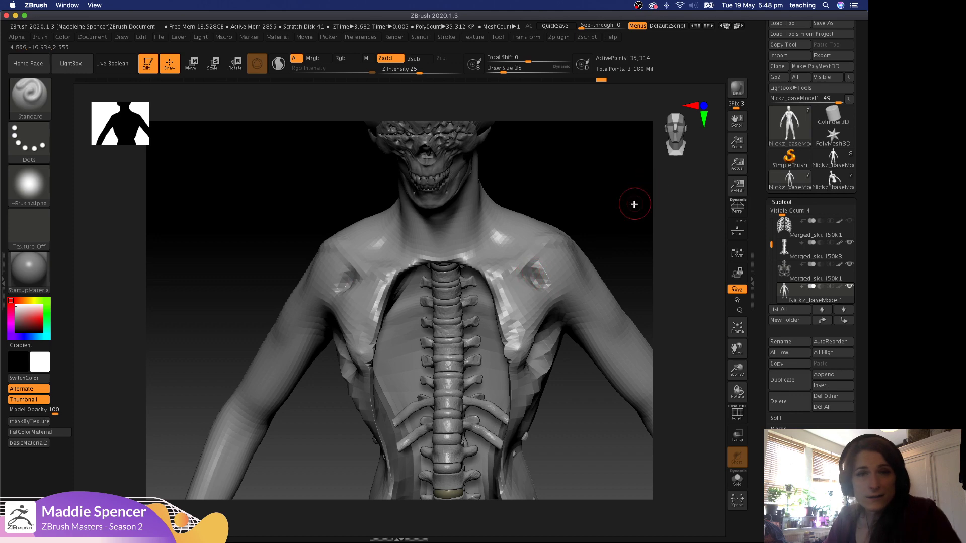
# Mark the deltoid with temporary mask strokes, then shape the chest around the shoulder hollow with the DamStandard brush at draw size 35.
pyautogui.moveTo(605, 220)
pyautogui.mouseDown()
pyautogui.moveTo(595, 213)
pyautogui.moveTo(526, 275)
pyautogui.moveTo(553, 265)
pyautogui.moveTo(564, 290)
pyautogui.moveTo(631, 319)
pyautogui.mouseUp()
pyautogui.keyDown('ctrl'); pyautogui.moveTo(557, 256); pyautogui.dragTo(585, 285); pyautogui.keyUp('ctrl')
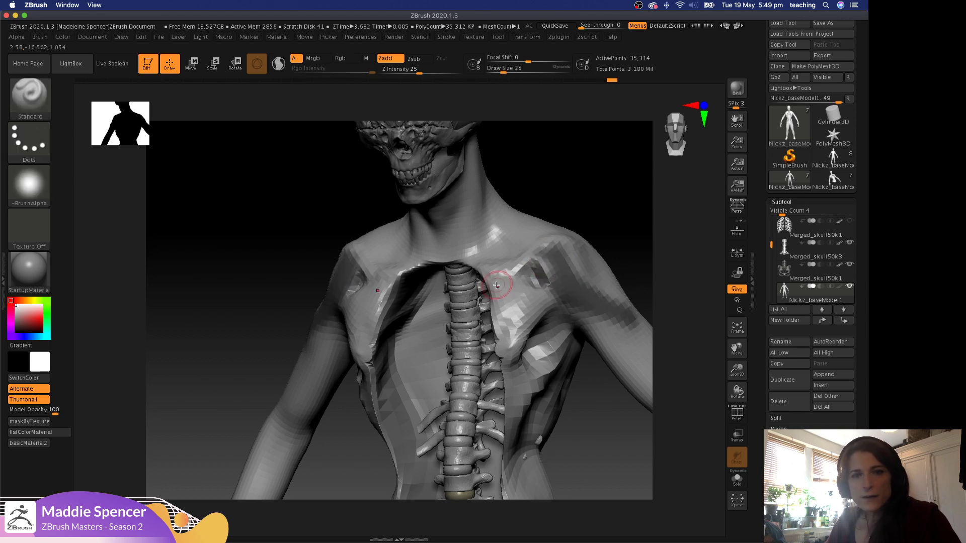
pyautogui.moveTo(492, 282)
pyautogui.keyDown('ctrl'); pyautogui.mouseDown()
pyautogui.moveTo(544, 304)
pyautogui.moveTo(496, 299)
pyautogui.moveTo(598, 315)
pyautogui.mouseUp(); pyautogui.keyUp('ctrl')
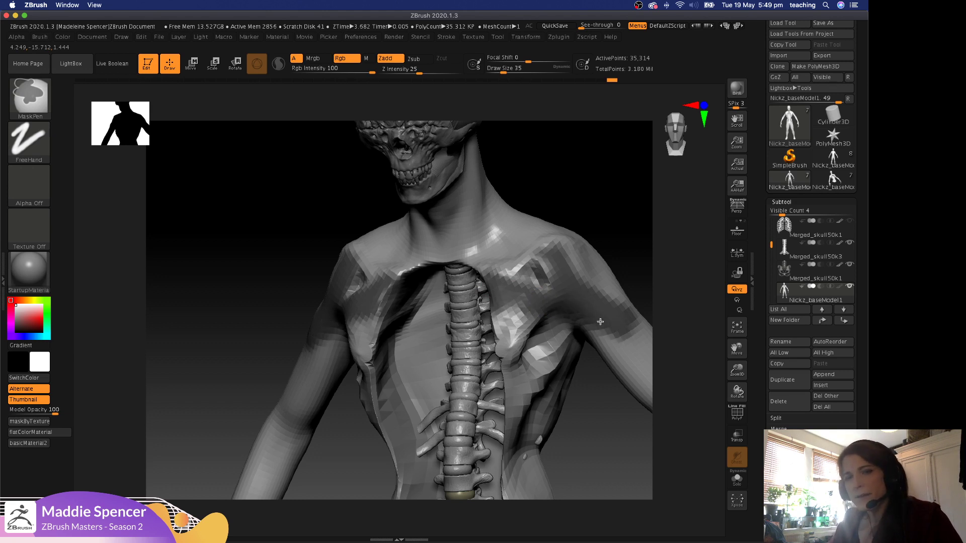
pyautogui.keyDown('ctrl'); pyautogui.moveTo(604, 185); pyautogui.dragTo(561, 206); pyautogui.keyUp('ctrl')
pyautogui.press('b')
pyautogui.press('d')
pyautogui.press('s')
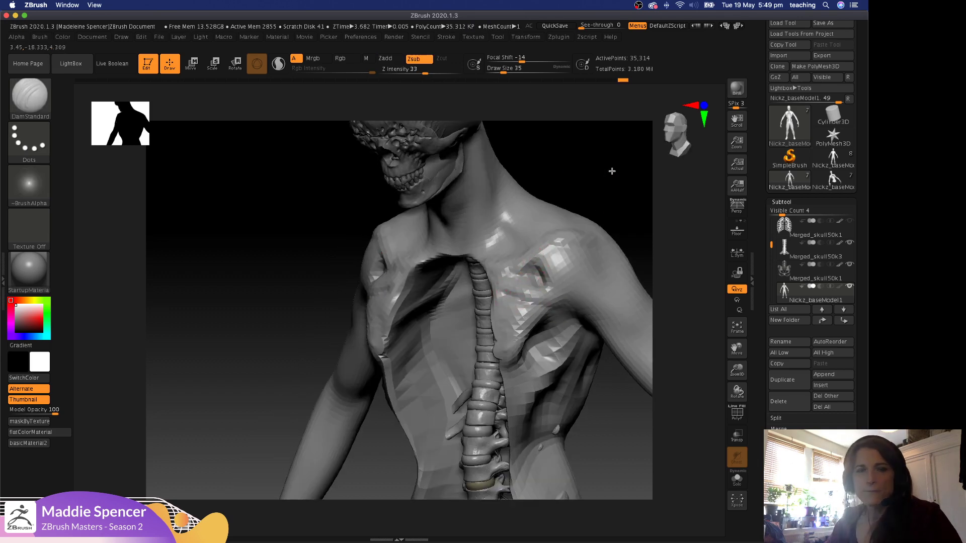
pyautogui.moveTo(610, 168); pyautogui.dragTo(629, 169)
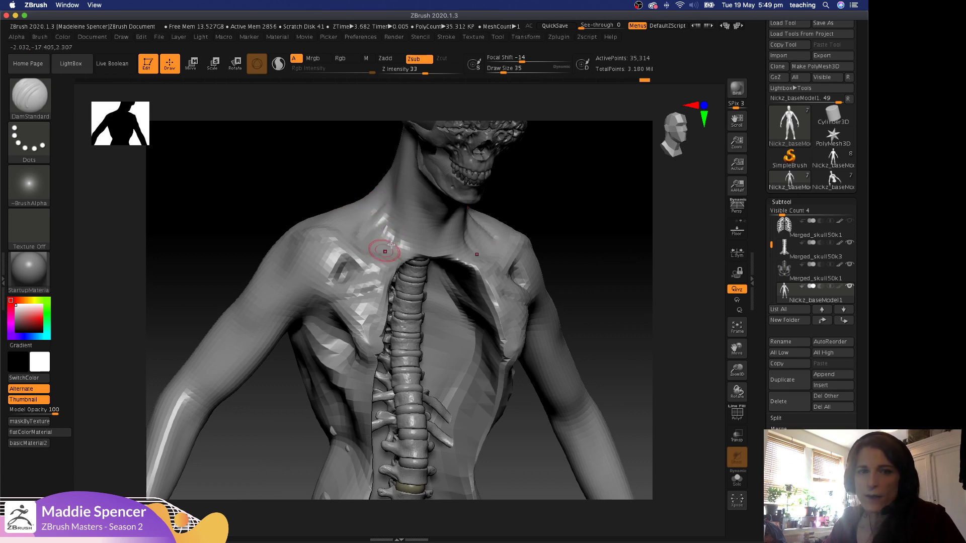
# Build up the sides of the neck and its transition into the shoulders with the ClayTubes brush at draw size 35.
pyautogui.press('b')
pyautogui.press('c')
pyautogui.press('t')
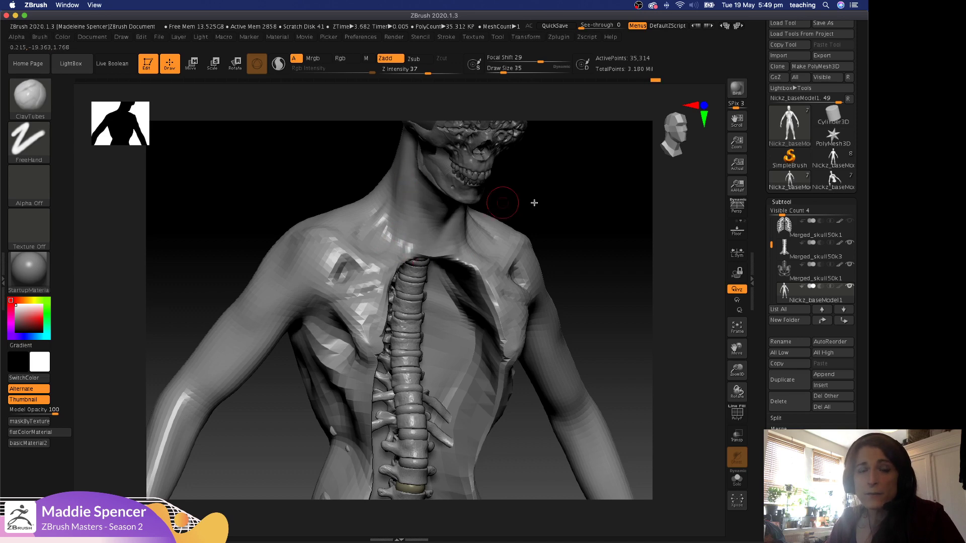
pyautogui.moveTo(567, 188); pyautogui.dragTo(492, 226)
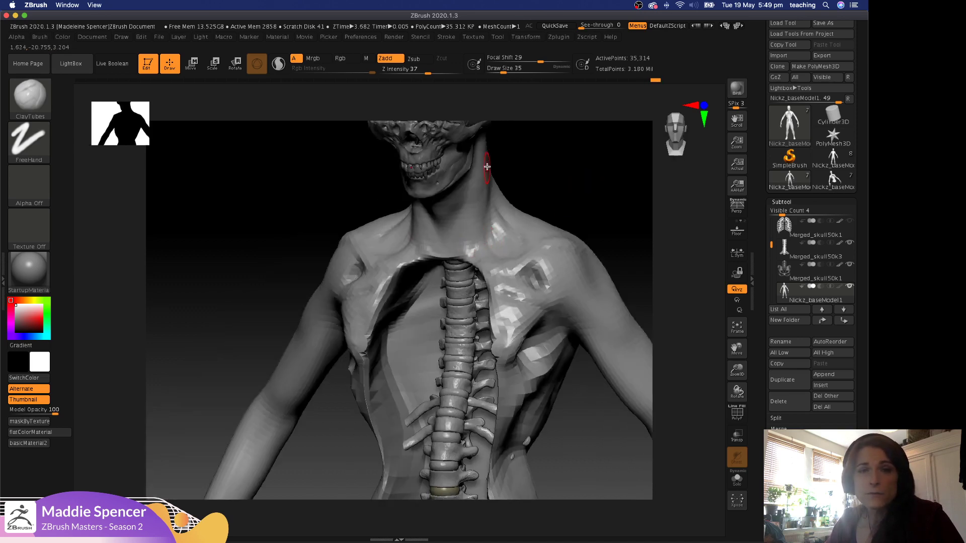
pyautogui.moveTo(561, 170); pyautogui.dragTo(485, 254)
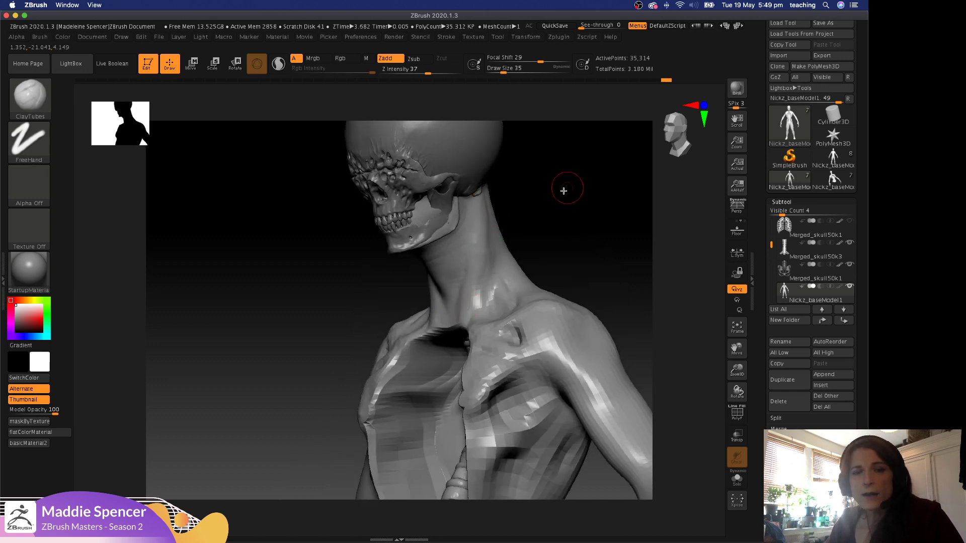
pyautogui.moveTo(563, 191); pyautogui.dragTo(509, 214)
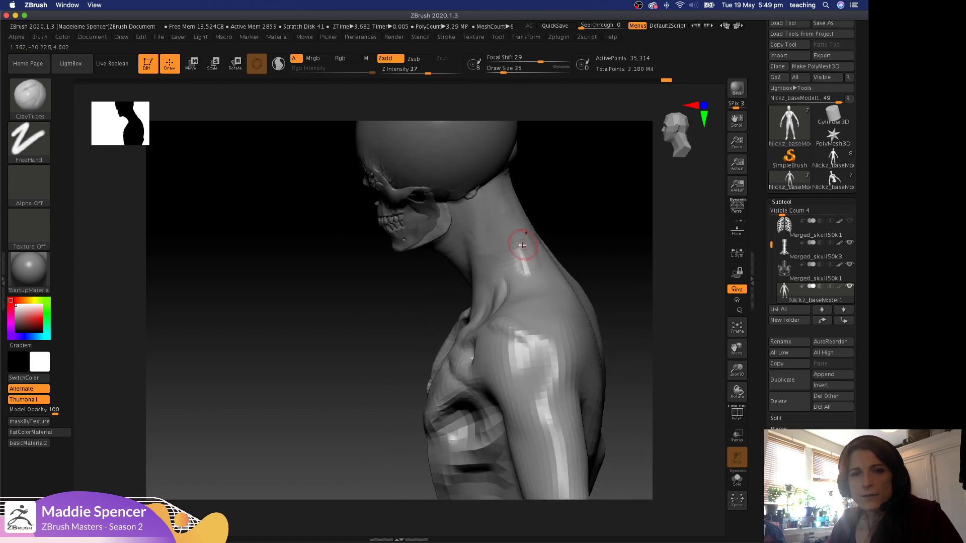
pyautogui.moveTo(587, 201)
pyautogui.mouseDown()
pyautogui.moveTo(538, 321)
pyautogui.moveTo(524, 303)
pyautogui.mouseUp()
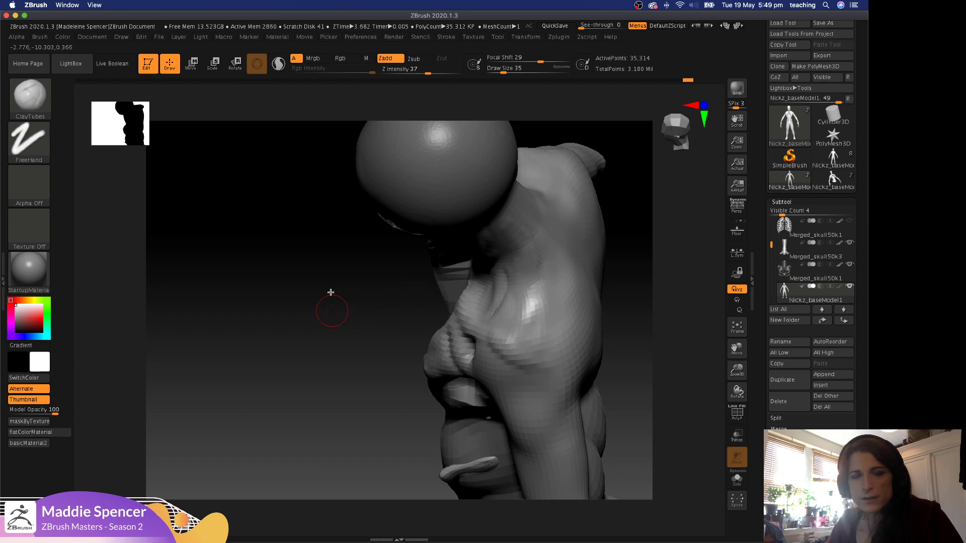
pyautogui.moveTo(331, 293); pyautogui.dragTo(516, 278)
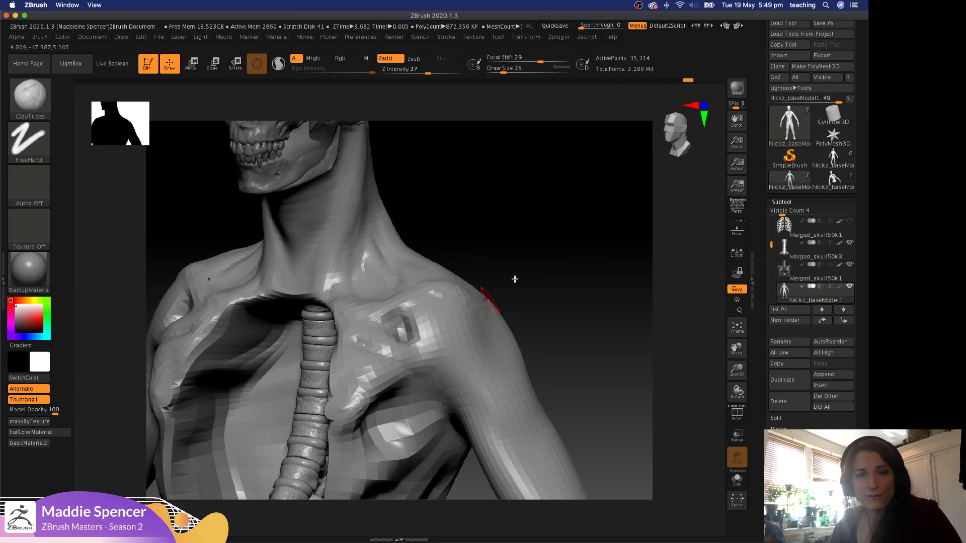
# Reshape the shoulder and upper arm contour with the Move brush at draw size 97.
pyautogui.press('b')
pyautogui.press('m')
pyautogui.press('v')
pyautogui.press('space')
pyautogui.click(556, 268)
pyautogui.moveTo(542, 261); pyautogui.dragTo(453, 275)
pyautogui.press('space')
pyautogui.click(415, 302)
pyautogui.moveTo(414, 302); pyautogui.dragTo(416, 302)
pyautogui.moveTo(388, 331)
pyautogui.mouseDown()
pyautogui.moveTo(396, 364)
pyautogui.moveTo(429, 394)
pyautogui.mouseUp()
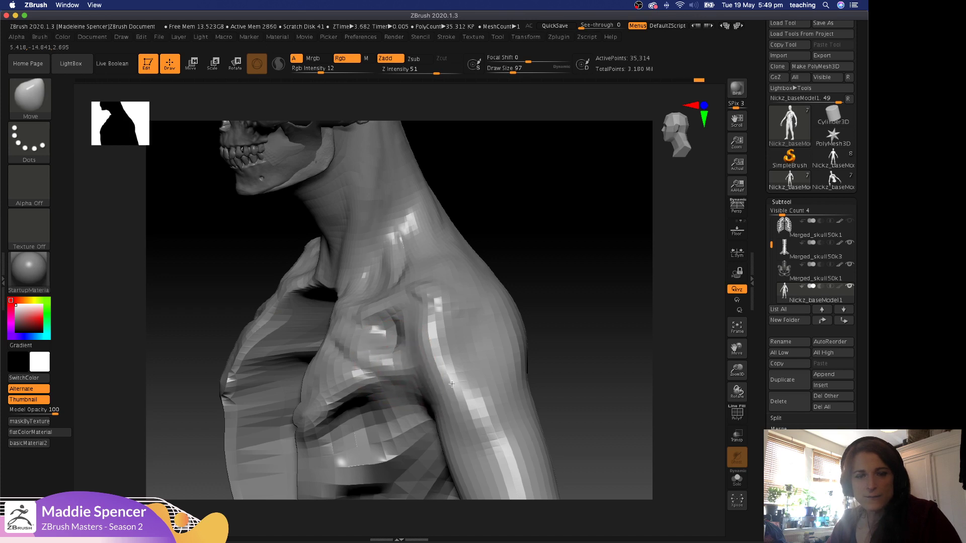
# Select the ClayTubes brush at draw size 31 and mark the top edge of the deltoid with mask strokes.
pyautogui.press('b')
pyautogui.press('d')
pyautogui.press('s')
pyautogui.press('b')
pyautogui.press('c')
pyautogui.press('t')
pyautogui.press('space')
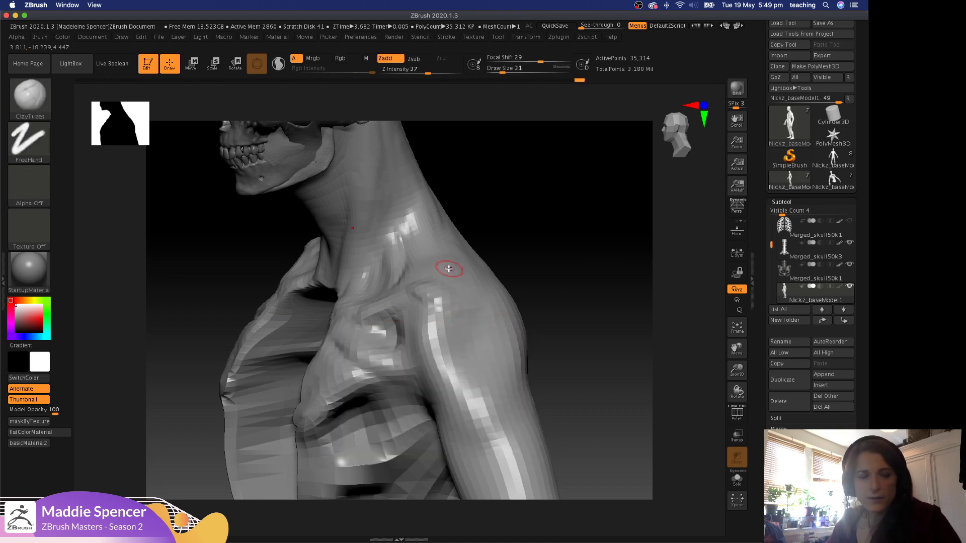
pyautogui.moveTo(427, 306)
pyautogui.keyDown('ctrl'); pyautogui.mouseDown()
pyautogui.moveTo(468, 308)
pyautogui.moveTo(489, 280)
pyautogui.moveTo(451, 299)
pyautogui.moveTo(428, 293)
pyautogui.mouseUp(); pyautogui.keyUp('ctrl')
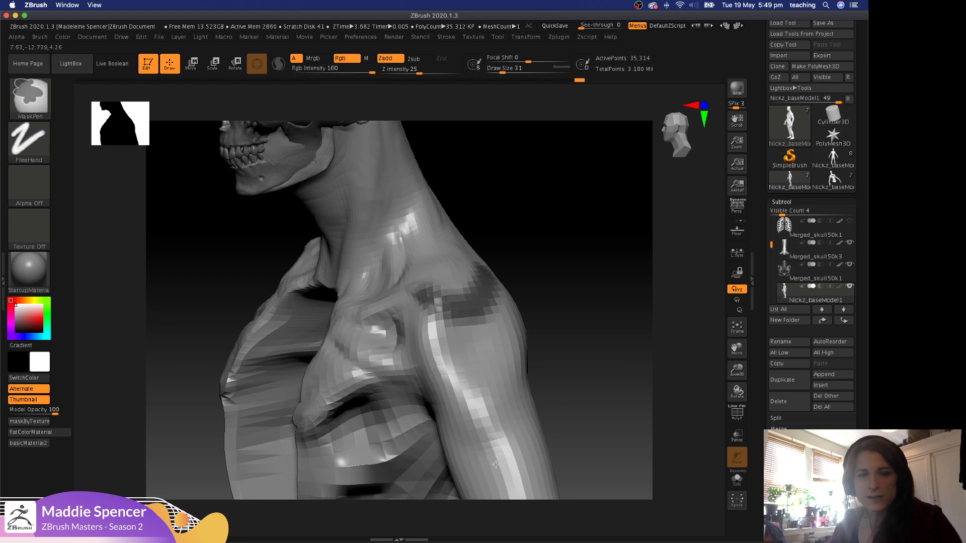
pyautogui.keyDown('ctrl'); pyautogui.moveTo(494, 468); pyautogui.dragTo(494, 458); pyautogui.keyUp('ctrl')
# Extend the mask outline around the back of the deltoid and down the upper arm at draw size 29.
pyautogui.press('space')
pyautogui.moveTo(474, 331)
pyautogui.mouseDown()
pyautogui.moveTo(484, 332)
pyautogui.moveTo(461, 368)
pyautogui.moveTo(472, 348)
pyautogui.moveTo(488, 345)
pyautogui.moveTo(477, 380)
pyautogui.mouseUp()
pyautogui.moveTo(575, 260); pyautogui.dragTo(544, 257)
pyautogui.press('space')
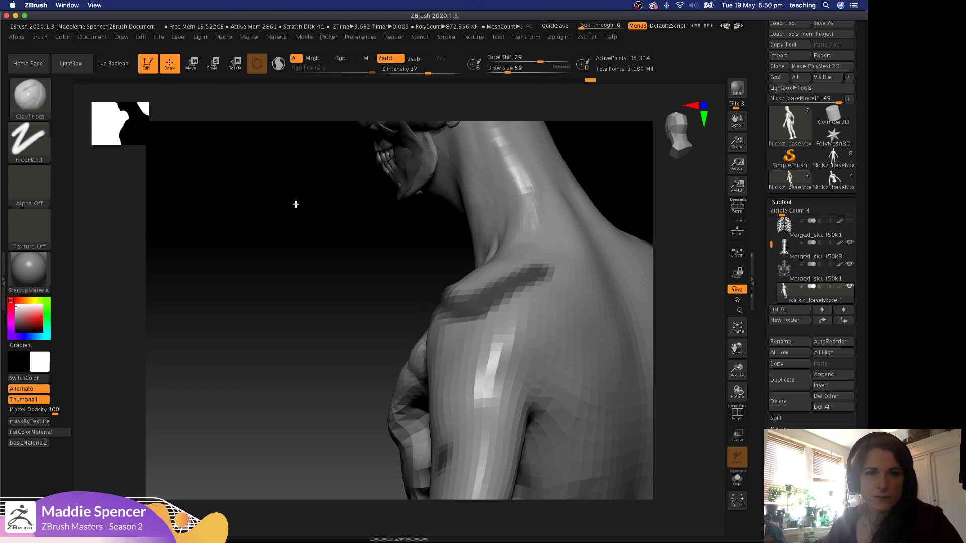
pyautogui.keyDown('alt'); pyautogui.moveTo(274, 194); pyautogui.dragTo(172, 156); pyautogui.keyUp('alt')
pyautogui.press('space')
pyautogui.moveTo(436, 261); pyautogui.dragTo(429, 260)
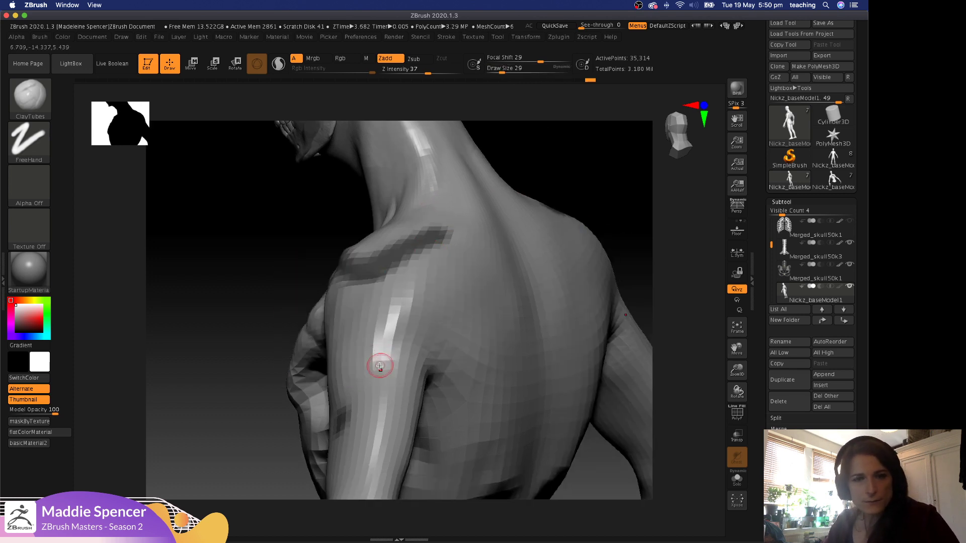
pyautogui.moveTo(351, 376)
pyautogui.mouseDown()
pyautogui.moveTo(447, 291)
pyautogui.moveTo(446, 232)
pyautogui.mouseUp()
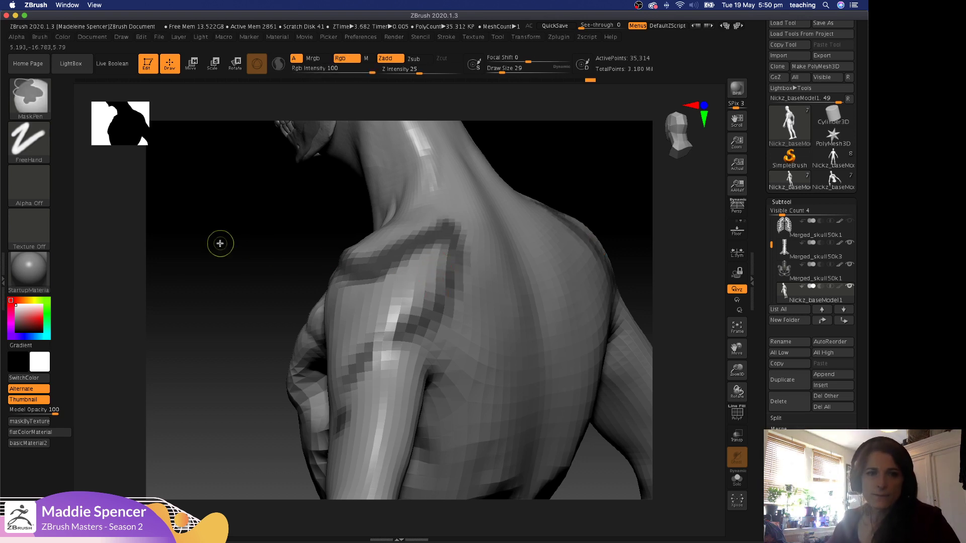
# Clear the deltoid mask and build up the back of the shoulder with the ClayTubes brush at draw size 65.
pyautogui.keyDown('ctrl'); pyautogui.moveTo(218, 241); pyautogui.dragTo(221, 257); pyautogui.keyUp('ctrl')
pyautogui.press('space')
pyautogui.moveTo(410, 302); pyautogui.dragTo(416, 302)
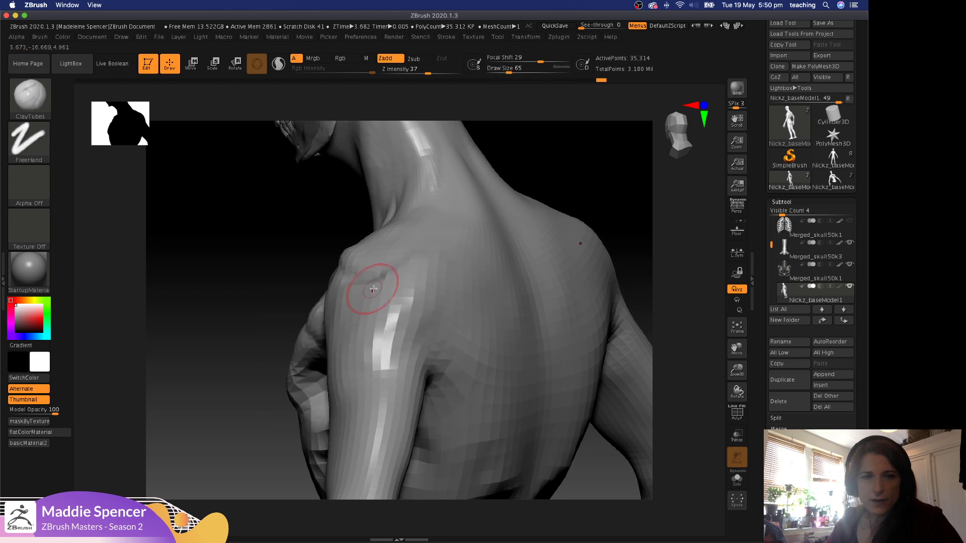
# Subdivide the body mesh and carve the deltoid's rear edge with the DamStandard brush at draw size 65.
pyautogui.press('b')
pyautogui.press('d')
pyautogui.press('s')
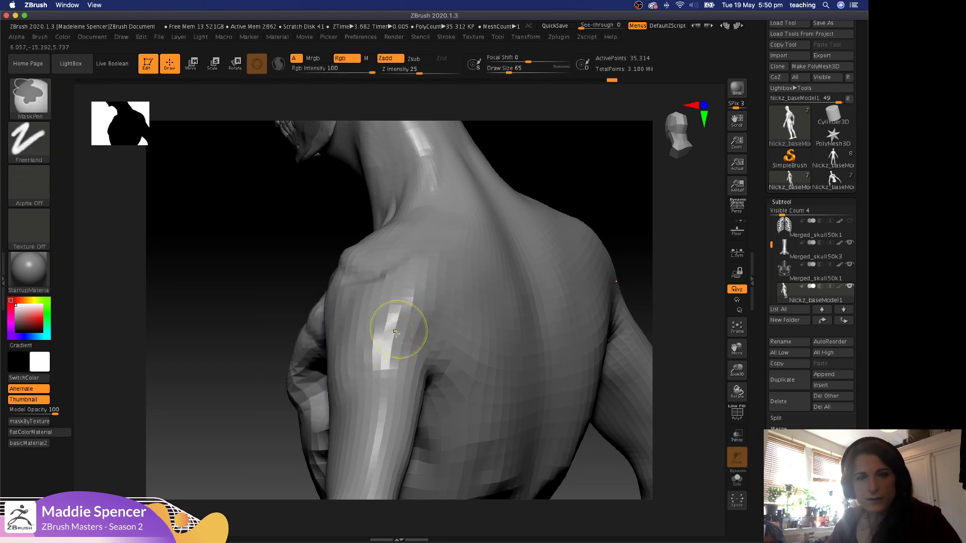
pyautogui.hotkey('ctrl', 'd')
pyautogui.moveTo(372, 372); pyautogui.dragTo(426, 320)
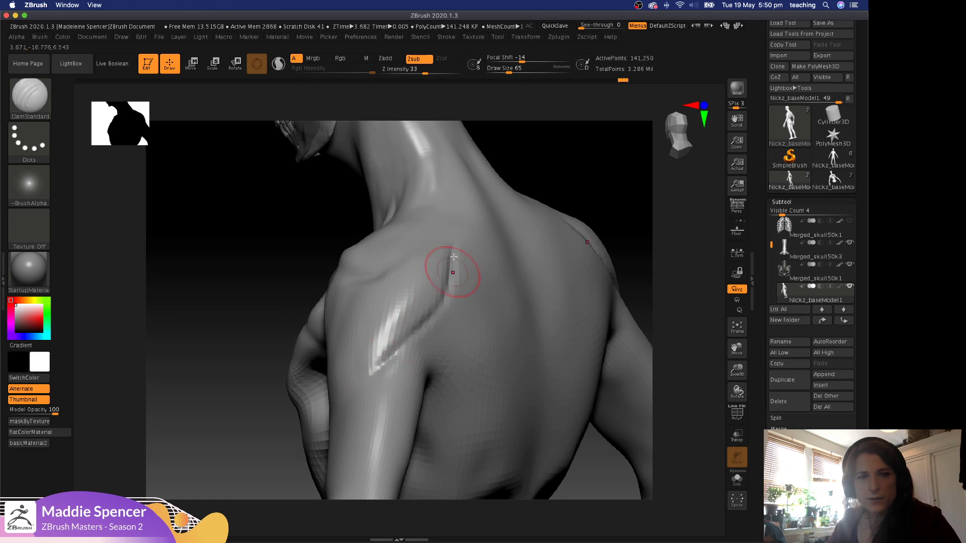
# Adjust the Smooth brush's Z Intensity and soften the crease along the deltoid's rear edge.
pyautogui.press('shift')
pyautogui.keyDown('shift'); pyautogui.moveTo(371, 382); pyautogui.dragTo(393, 347); pyautogui.keyUp('shift')
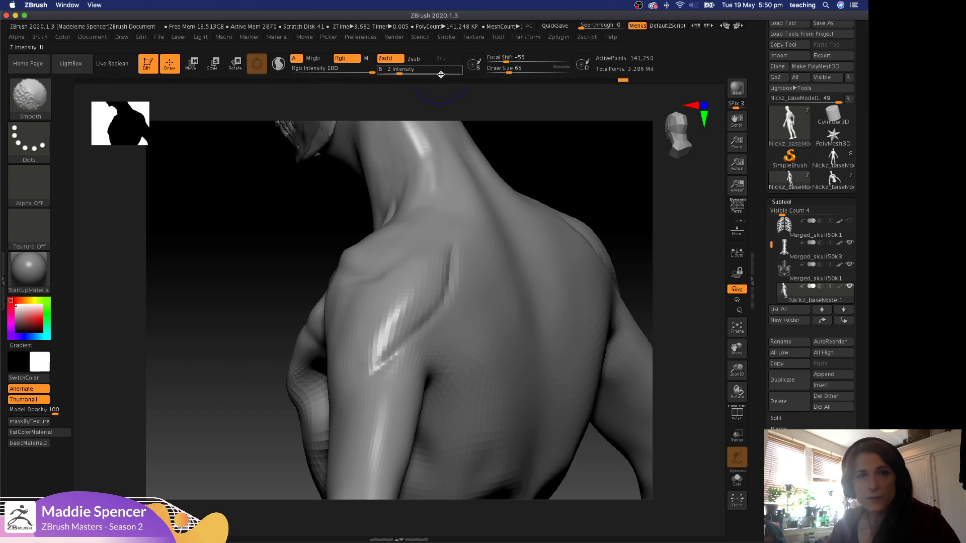
pyautogui.keyDown('shift'); pyautogui.click(429, 74); pyautogui.keyUp('shift')
pyautogui.moveTo(457, 285)
pyautogui.keyDown('shift'); pyautogui.mouseDown()
pyautogui.moveTo(418, 346)
pyautogui.moveTo(386, 356)
pyautogui.mouseUp(); pyautogui.keyUp('shift')
# Dent the shoulder top with DamStandard, then lower its Z Intensity to 22 and carve muscle striations down the outer deltoid.
pyautogui.moveTo(404, 270); pyautogui.dragTo(409, 280)
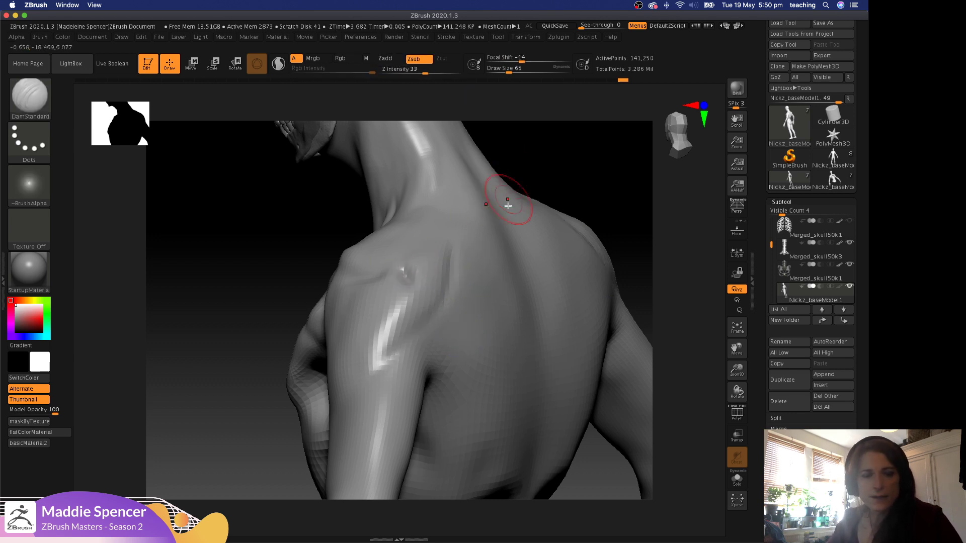
pyautogui.press('ctrl')
pyautogui.moveTo(576, 147)
pyautogui.mouseDown()
pyautogui.moveTo(582, 164)
pyautogui.moveTo(562, 164)
pyautogui.moveTo(503, 140)
pyautogui.mouseUp()
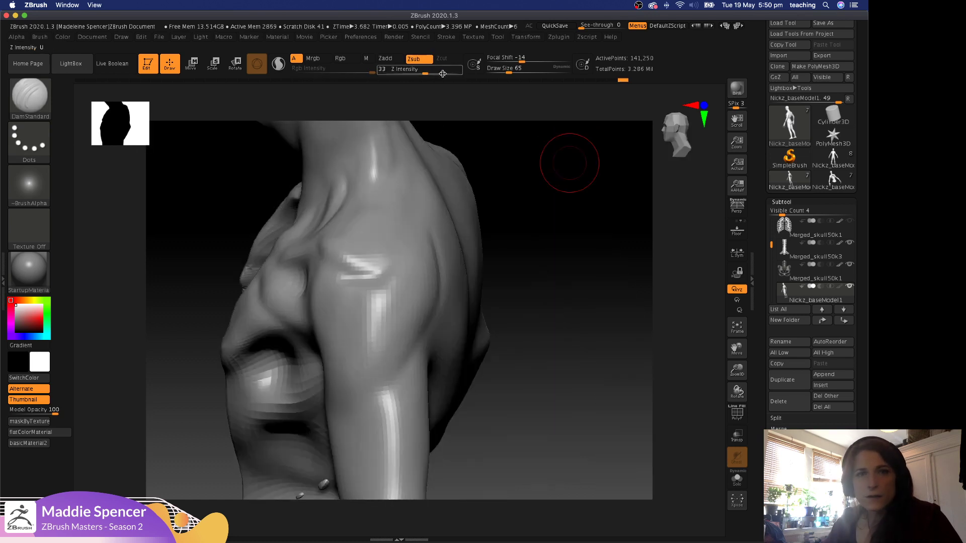
pyautogui.moveTo(423, 70); pyautogui.dragTo(416, 71)
pyautogui.moveTo(407, 255); pyautogui.dragTo(376, 366)
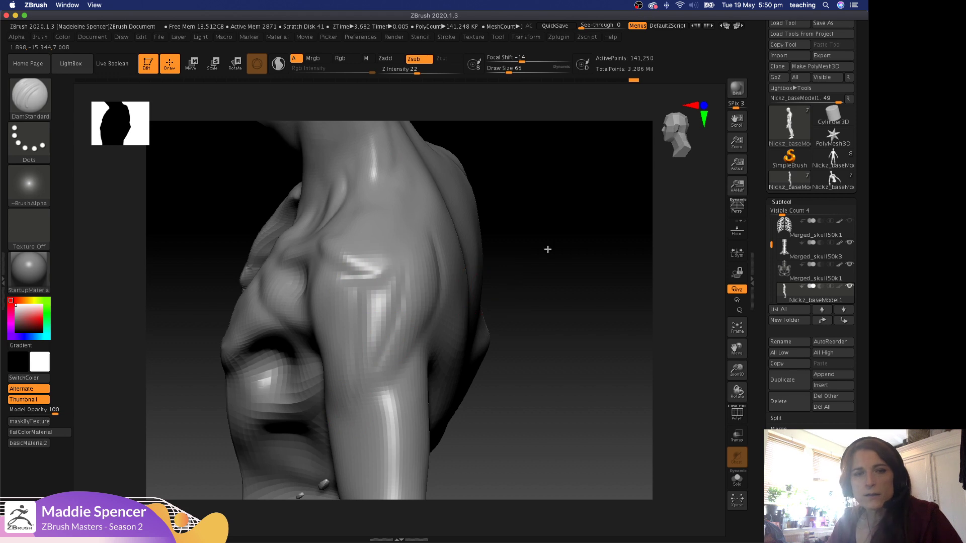
# Refine the front of the deltoid and crease the hollow beneath the collarbone with the DamStandard brush at Z Intensity 22.
pyautogui.moveTo(548, 250); pyautogui.dragTo(387, 290)
pyautogui.moveTo(425, 227); pyautogui.dragTo(466, 252)
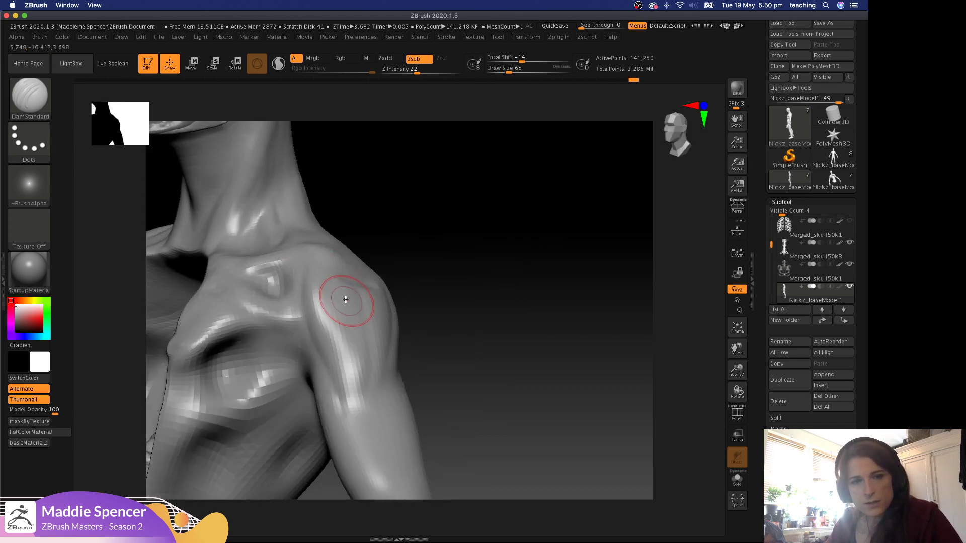
pyautogui.moveTo(492, 229)
pyautogui.mouseDown()
pyautogui.moveTo(562, 259)
pyautogui.moveTo(429, 309)
pyautogui.moveTo(345, 319)
pyautogui.mouseUp()
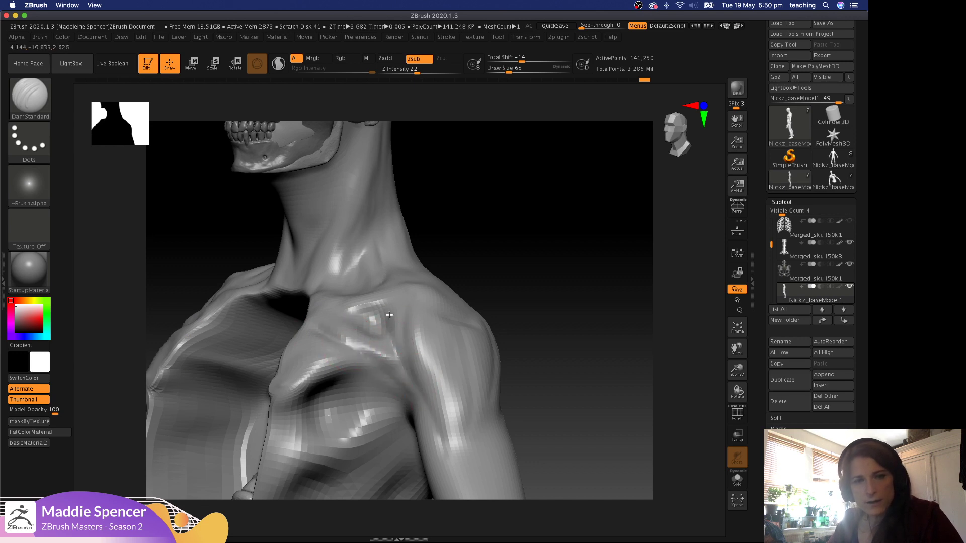
# Adjust the chest muscle below the collarbone hollow with the Move brush at draw size 101.
pyautogui.press('b')
pyautogui.press('m')
pyautogui.press('v')
pyautogui.press('space')
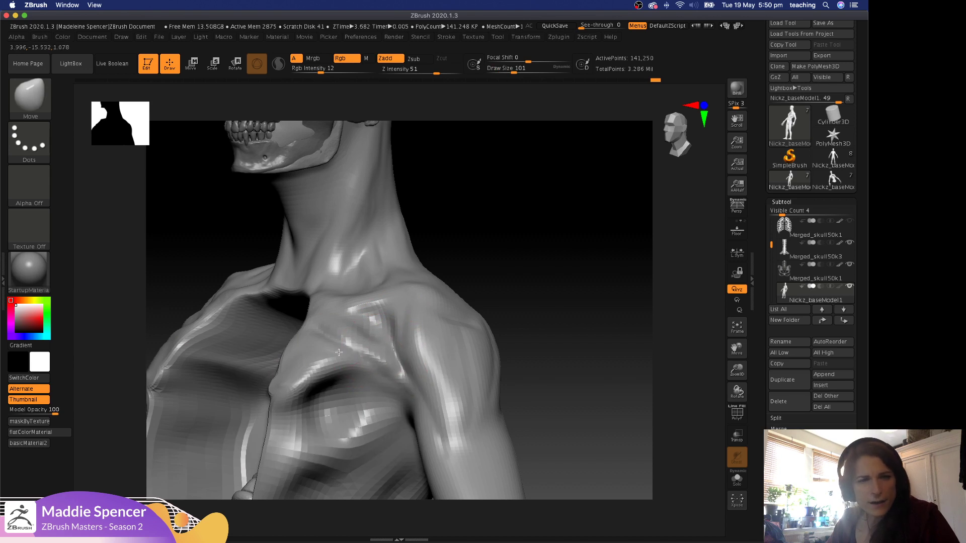
pyautogui.press('shift')
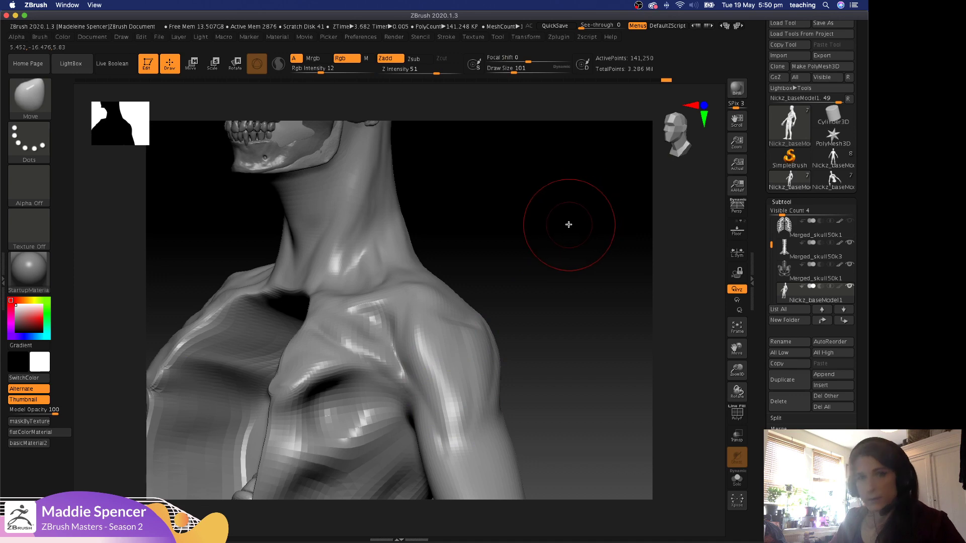
# Flatten the front of the deltoid with the TrimDynamic brush at Focal Shift 3 and draw size 83.
pyautogui.press('b')
pyautogui.press('t')
pyautogui.press('d')
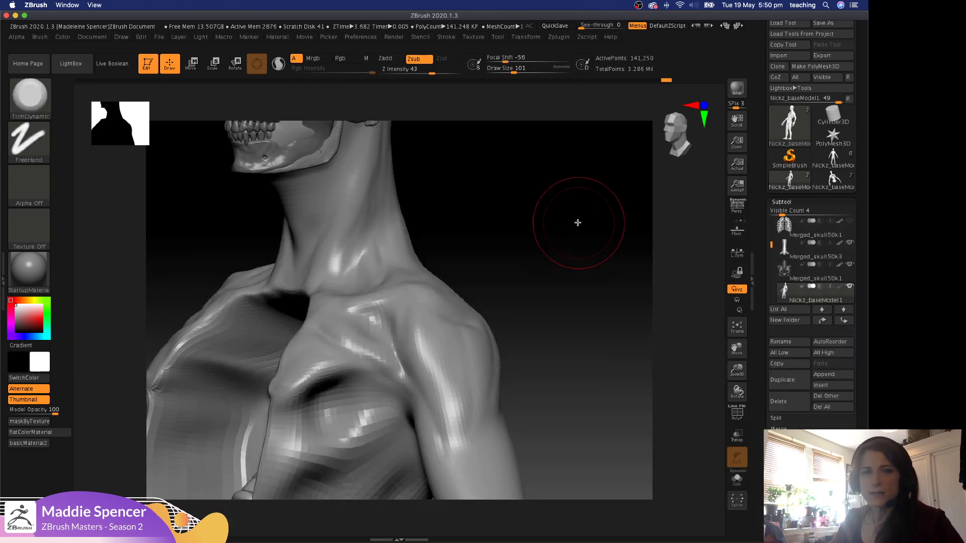
pyautogui.press('b')
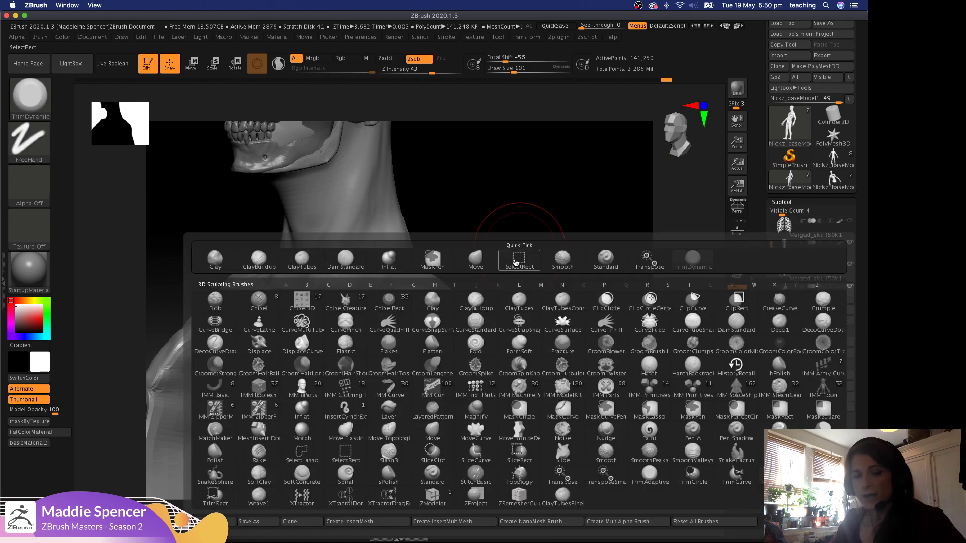
pyautogui.press('t')
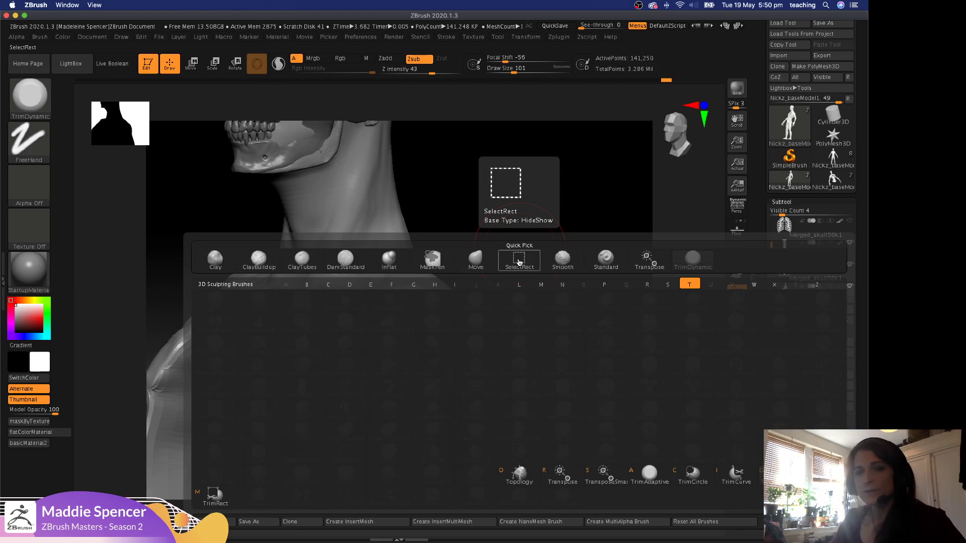
pyautogui.press('d')
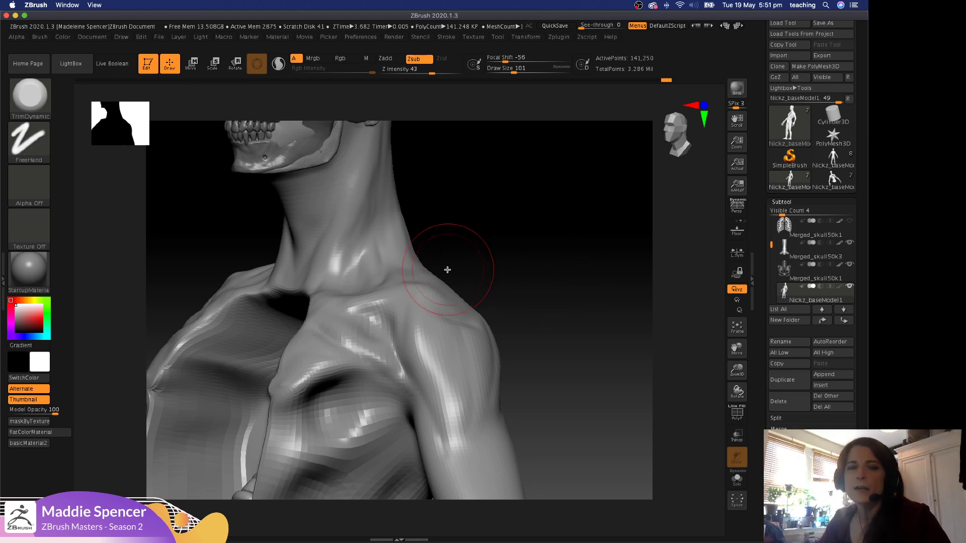
pyautogui.press('space')
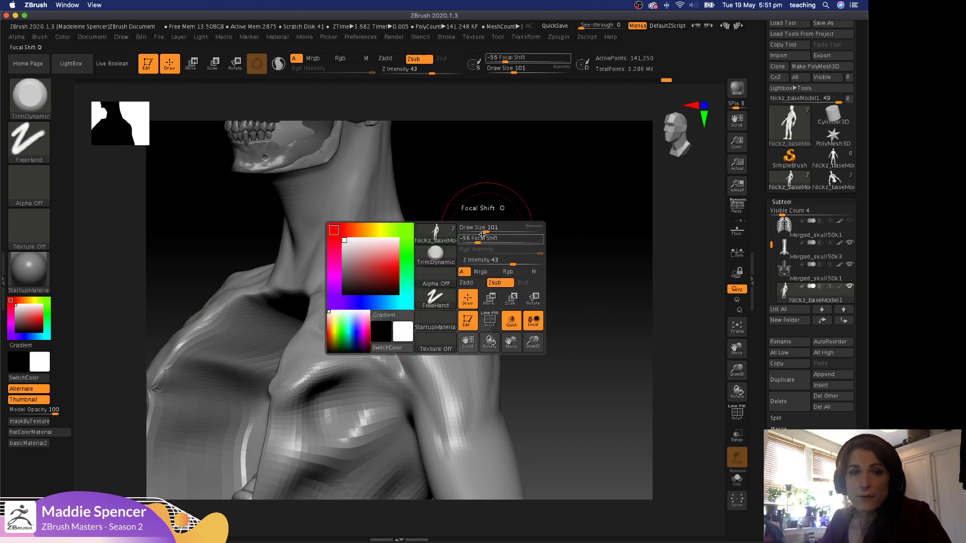
pyautogui.moveTo(478, 239)
pyautogui.mouseDown()
pyautogui.moveTo(503, 240)
pyautogui.moveTo(475, 231)
pyautogui.mouseUp()
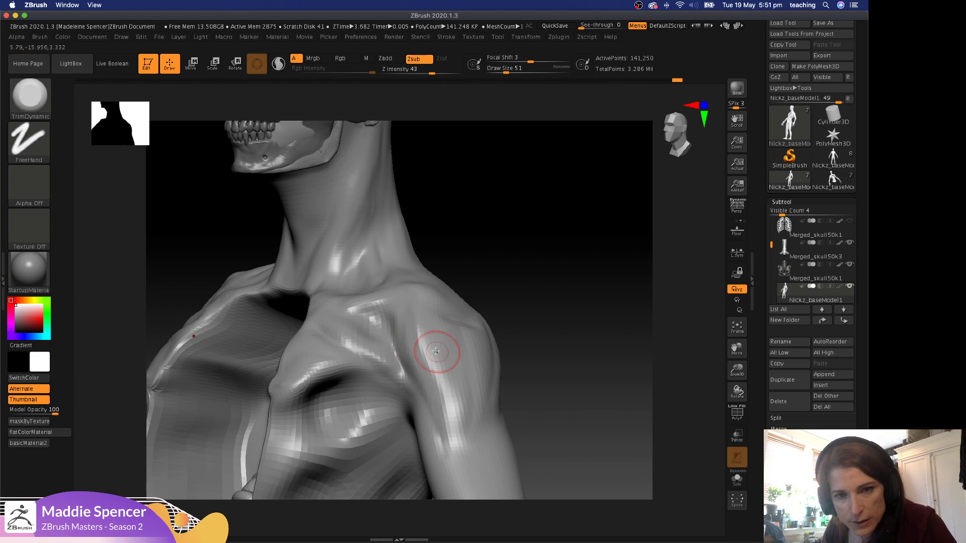
pyautogui.press('space')
pyautogui.moveTo(447, 358); pyautogui.dragTo(456, 367)
pyautogui.moveTo(451, 403)
pyautogui.mouseDown()
pyautogui.moveTo(417, 327)
pyautogui.moveTo(428, 363)
pyautogui.mouseUp()
pyautogui.moveTo(424, 326); pyautogui.dragTo(441, 413)
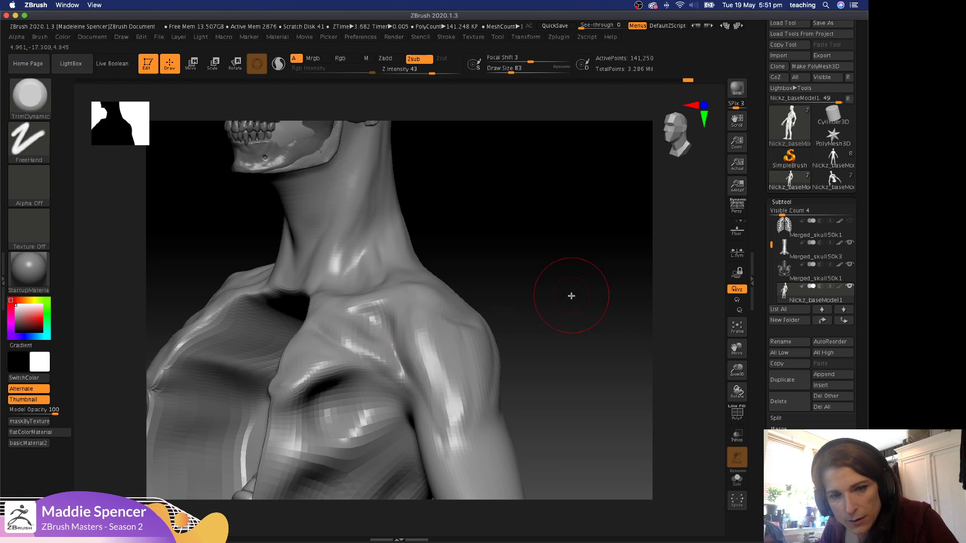
# Trim the side of the shoulder and define the deltoid's rear edge with the Standard brush at Z Intensity 25.
pyautogui.moveTo(572, 295); pyautogui.dragTo(494, 347)
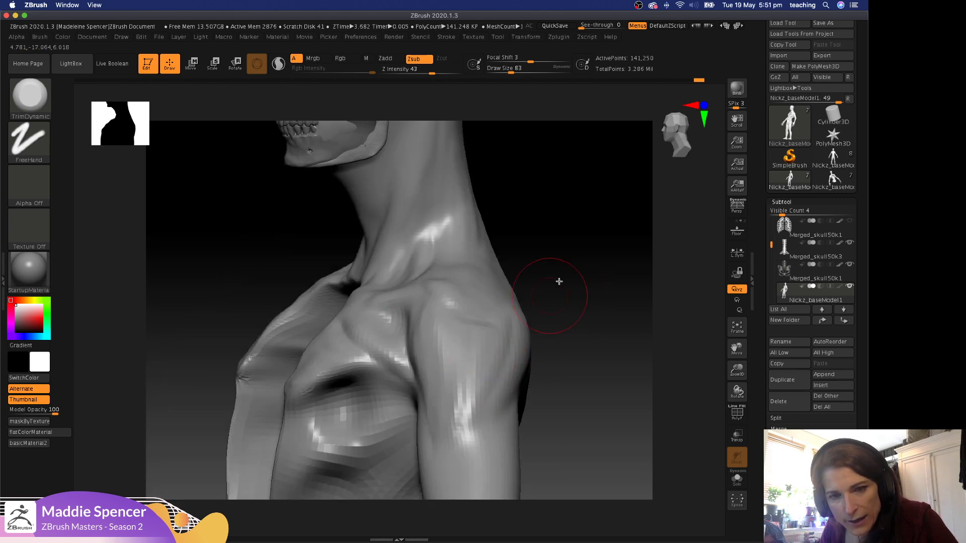
pyautogui.moveTo(574, 266); pyautogui.dragTo(487, 287)
pyautogui.moveTo(528, 345)
pyautogui.mouseDown()
pyautogui.moveTo(491, 390)
pyautogui.moveTo(524, 352)
pyautogui.mouseUp()
pyautogui.moveTo(546, 322)
pyautogui.mouseDown()
pyautogui.moveTo(503, 375)
pyautogui.moveTo(525, 361)
pyautogui.mouseUp()
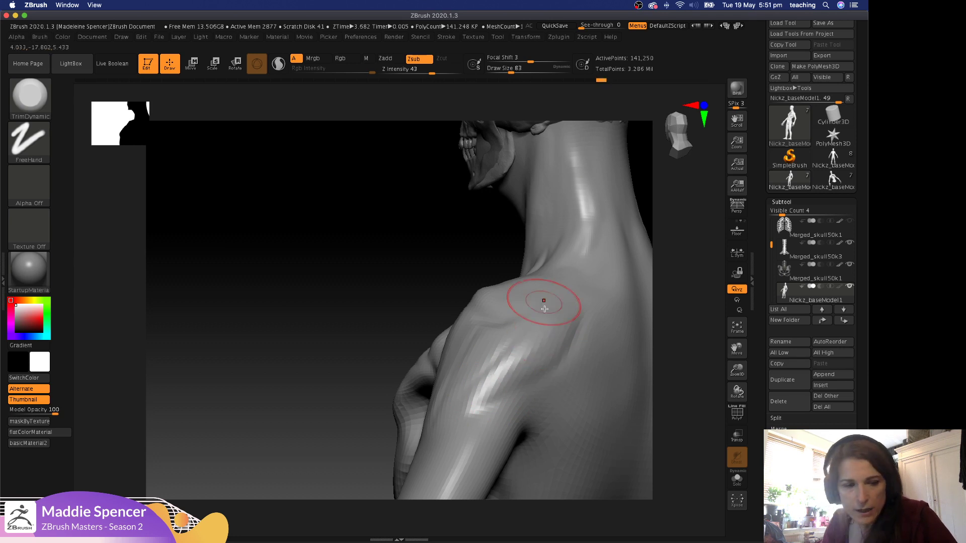
pyautogui.press('b')
pyautogui.press('s')
pyautogui.press('t')
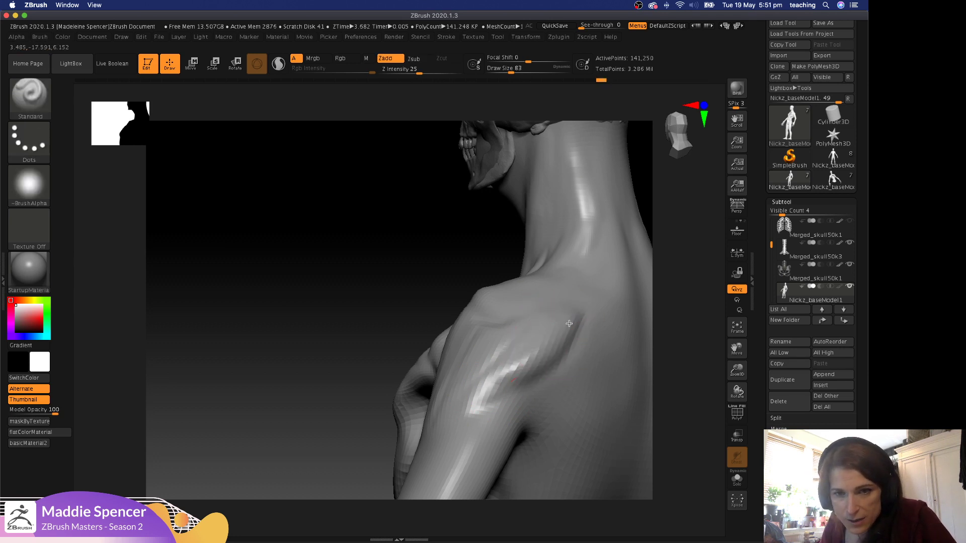
pyautogui.moveTo(569, 324)
pyautogui.mouseDown()
pyautogui.moveTo(495, 382)
pyautogui.moveTo(564, 338)
pyautogui.mouseUp()
# Flatten the rear of the deltoid alongside its back edge with the TrimDynamic brush at draw size 83.
pyautogui.press('b')
pyautogui.press('t')
pyautogui.press('d')
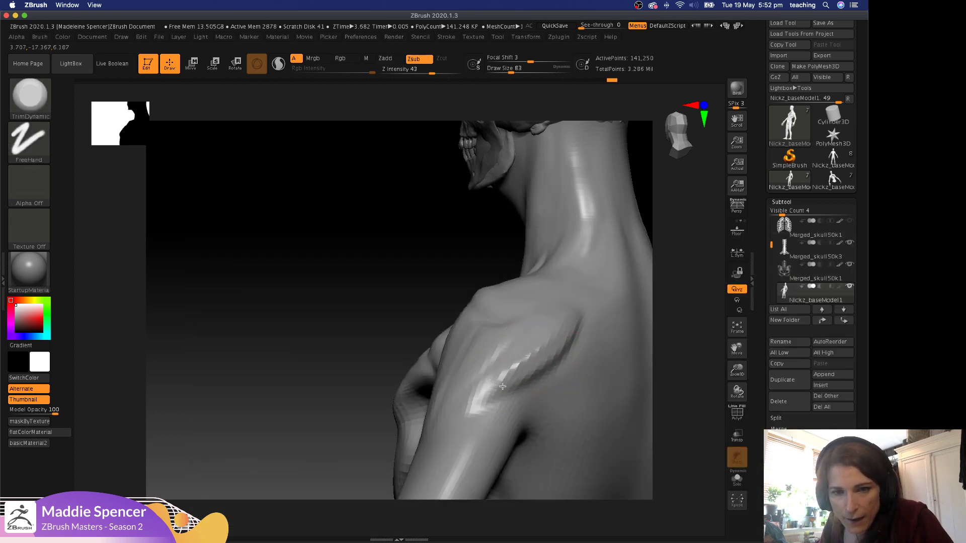
pyautogui.moveTo(562, 325)
pyautogui.mouseDown()
pyautogui.moveTo(494, 393)
pyautogui.moveTo(490, 380)
pyautogui.mouseUp()
pyautogui.moveTo(538, 337); pyautogui.dragTo(470, 404)
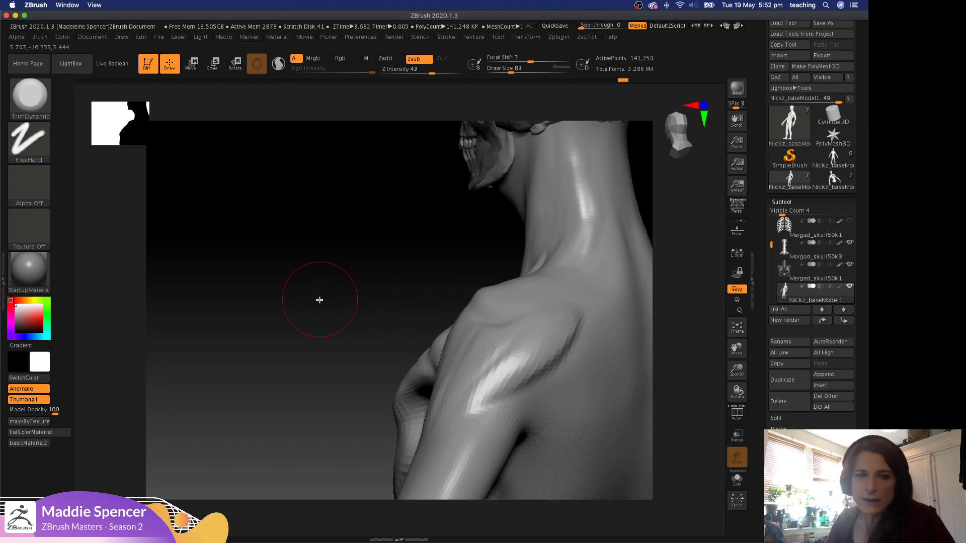
# Build up muscle strands down the outer deltoid with the ClayTubes brush at draw size 56.
pyautogui.moveTo(319, 300)
pyautogui.mouseDown()
pyautogui.moveTo(336, 328)
pyautogui.moveTo(492, 319)
pyautogui.moveTo(449, 399)
pyautogui.mouseUp()
pyautogui.press('b')
pyautogui.press('c')
pyautogui.press('t')
pyautogui.press('space')
pyautogui.moveTo(498, 336); pyautogui.dragTo(447, 408)
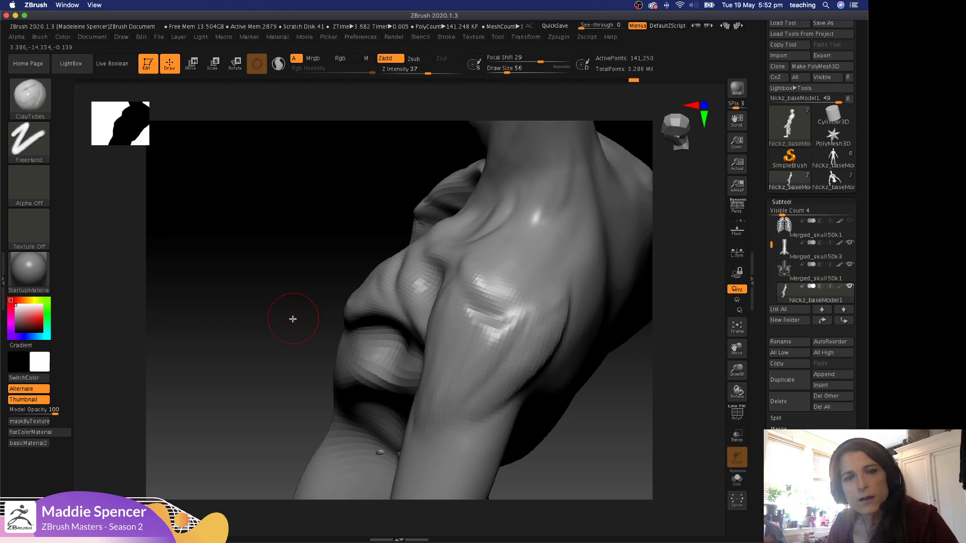
# Flatten the upper front of the deltoid with the TrimDynamic brush at draw size 56.
pyautogui.moveTo(288, 360); pyautogui.dragTo(524, 335)
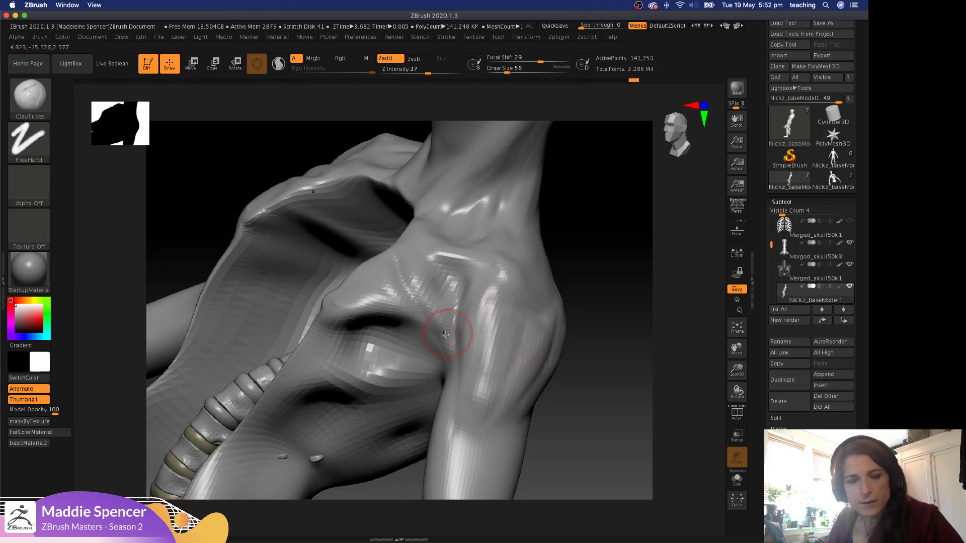
pyautogui.press('b')
pyautogui.press('t')
pyautogui.press('d')
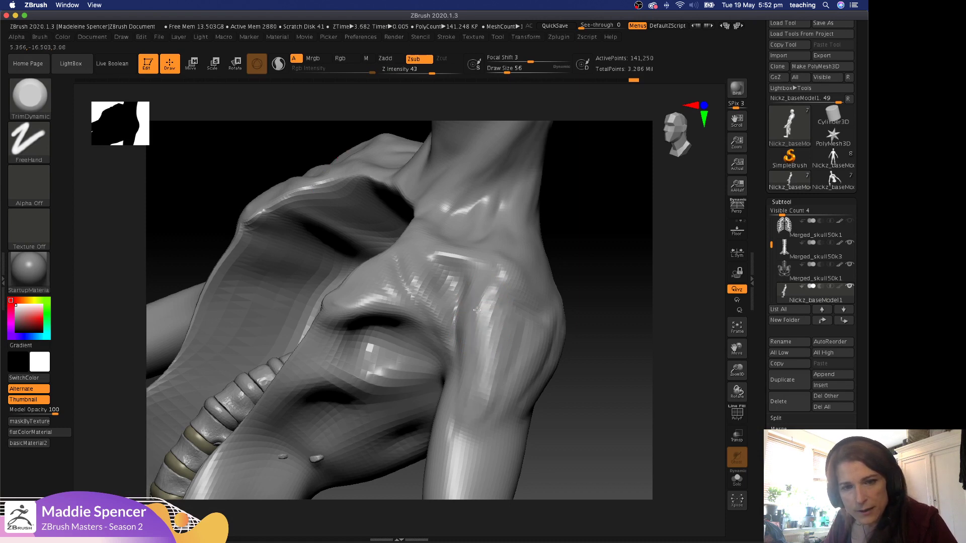
pyautogui.moveTo(477, 310); pyautogui.dragTo(489, 299)
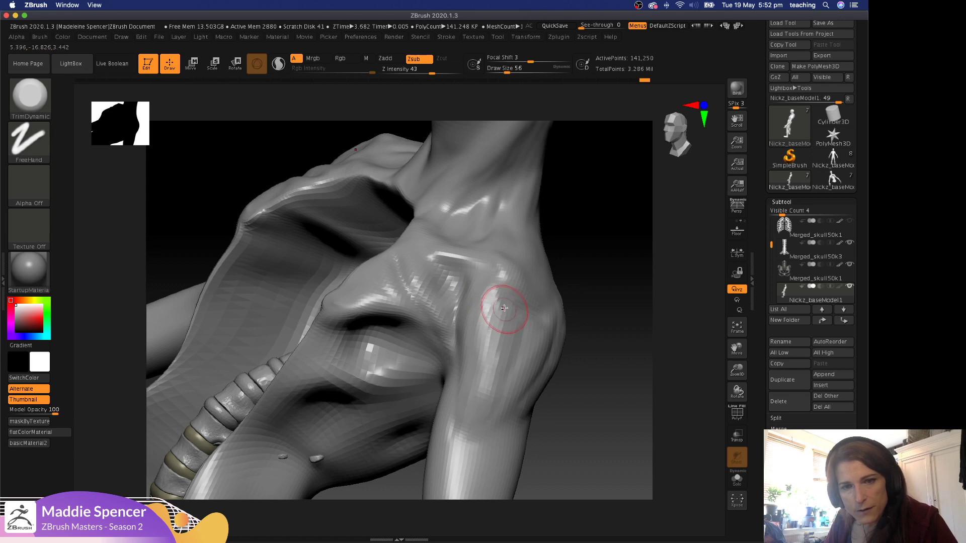
# Add ClayTubes strokes along the middle of the deltoid and smooth the added volume.
pyautogui.press('b')
pyautogui.press('c')
pyautogui.press('t')
pyautogui.moveTo(489, 393); pyautogui.dragTo(511, 320)
pyautogui.press('s')
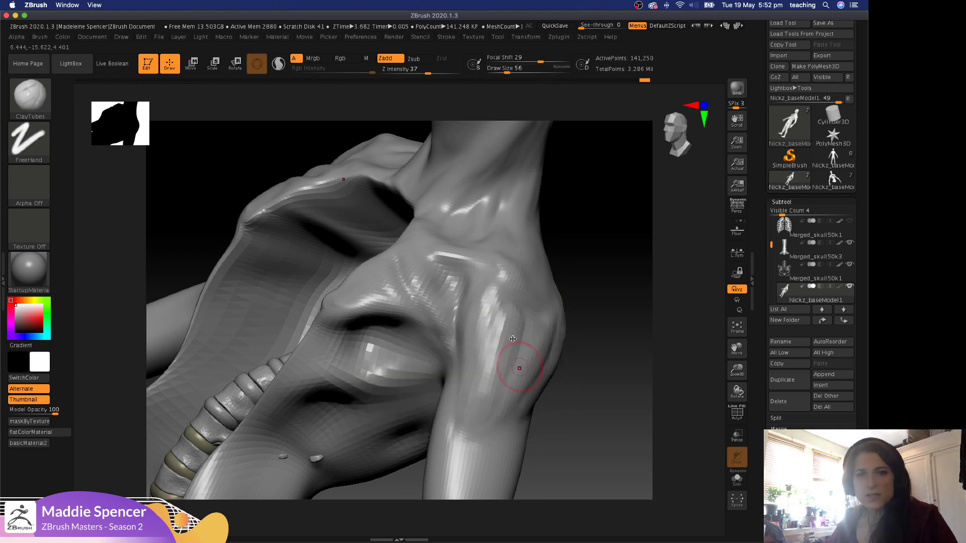
pyautogui.moveTo(517, 367)
pyautogui.keyDown('shift'); pyautogui.mouseDown()
pyautogui.moveTo(513, 323)
pyautogui.moveTo(524, 315)
pyautogui.moveTo(502, 330)
pyautogui.moveTo(512, 357)
pyautogui.mouseUp(); pyautogui.keyUp('shift')
# Raise the draw size to 136, plane the deltoid with TrimDynamic, and reduce the draw size to 44.
pyautogui.press('space')
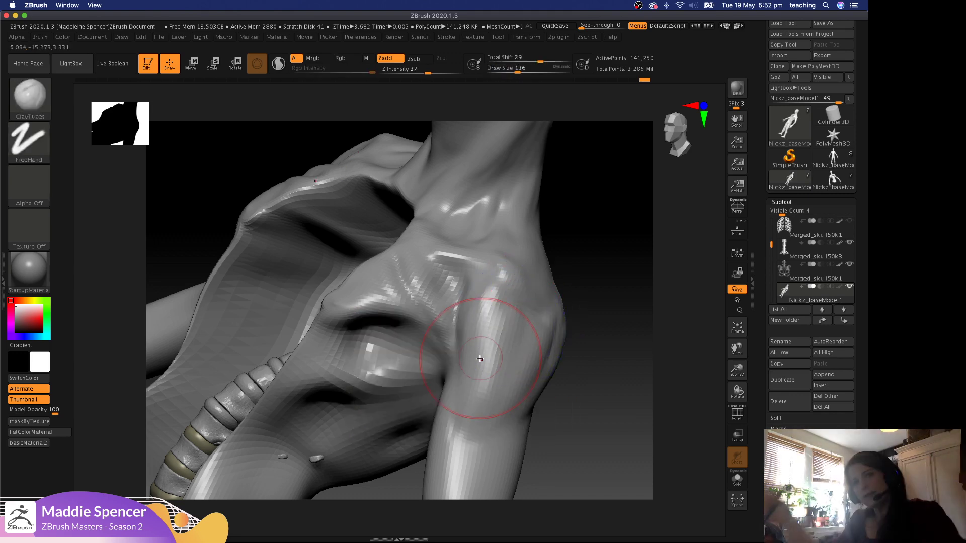
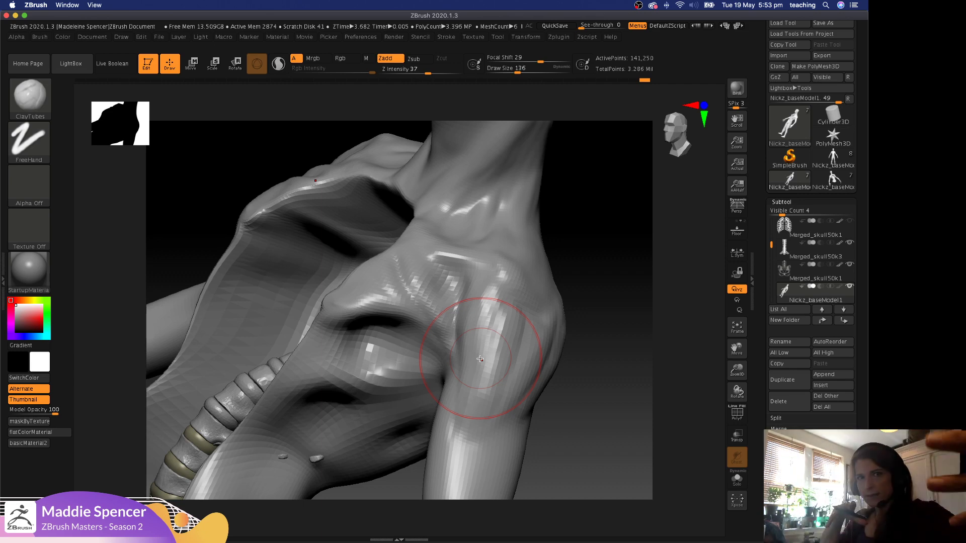
pyautogui.press('b')
pyautogui.press('t')
pyautogui.press('d')
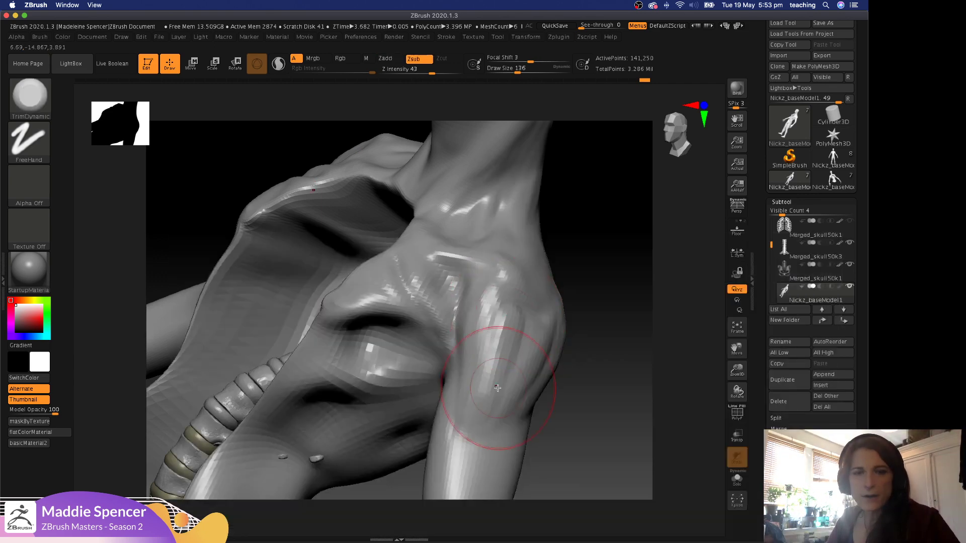
pyautogui.moveTo(498, 345)
pyautogui.mouseDown()
pyautogui.moveTo(503, 329)
pyautogui.moveTo(494, 328)
pyautogui.mouseUp()
pyautogui.press('space')
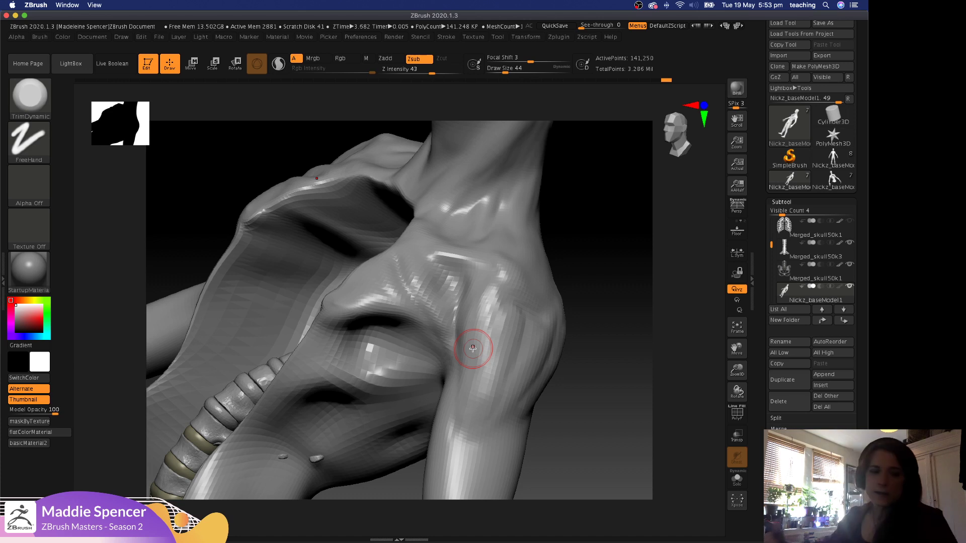
# Deepen the hollow beneath the outer end of the collarbone with the DamStandard brush at draw size 29.
pyautogui.moveTo(593, 261)
pyautogui.mouseDown()
pyautogui.moveTo(604, 270)
pyautogui.moveTo(565, 252)
pyautogui.moveTo(454, 280)
pyautogui.mouseUp()
pyautogui.press('b')
pyautogui.press('d')
pyautogui.press('s')
pyautogui.press('space')
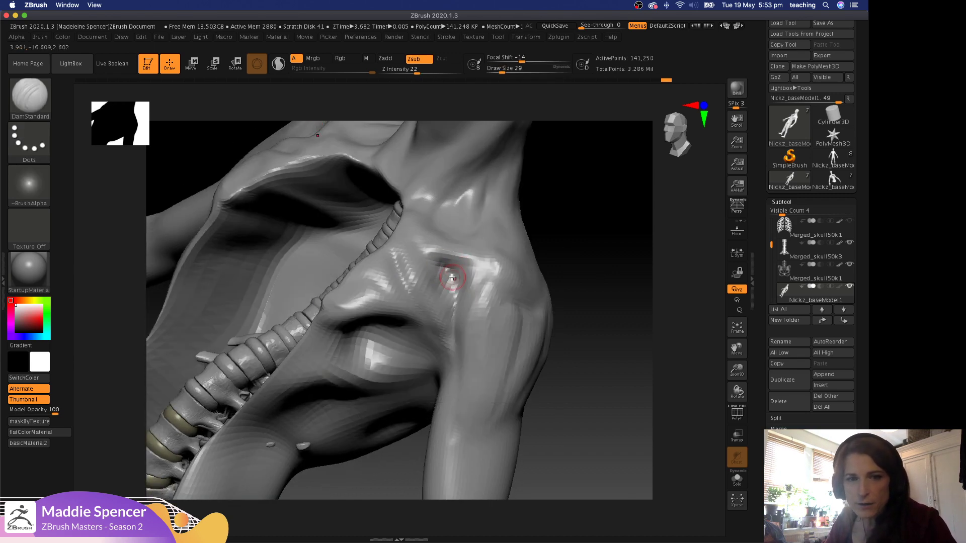
pyautogui.moveTo(452, 267); pyautogui.dragTo(455, 292)
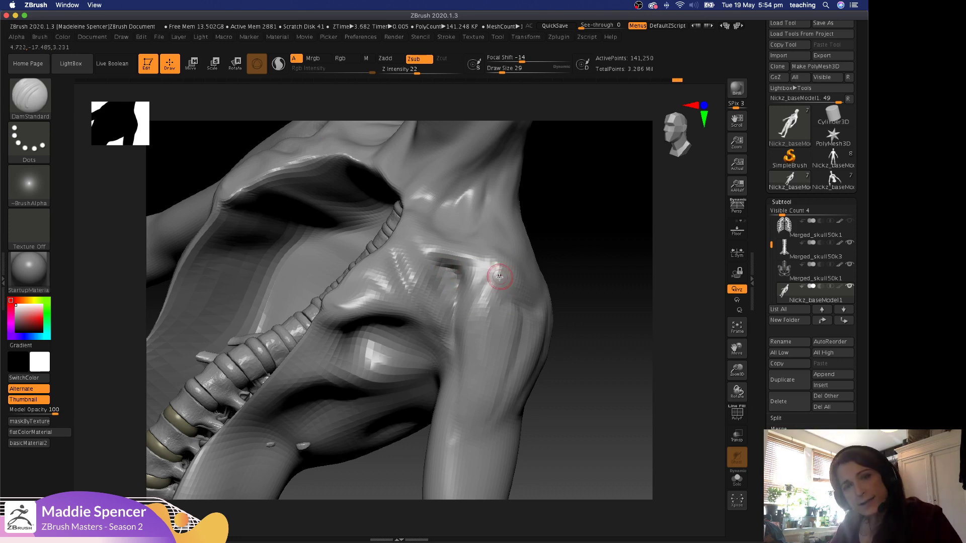
# Refine the collarbone ridge above the hollow with the Standard brush at Z Intensity 25 and draw size 29.
pyautogui.press('b')
pyautogui.press('s')
pyautogui.press('t')
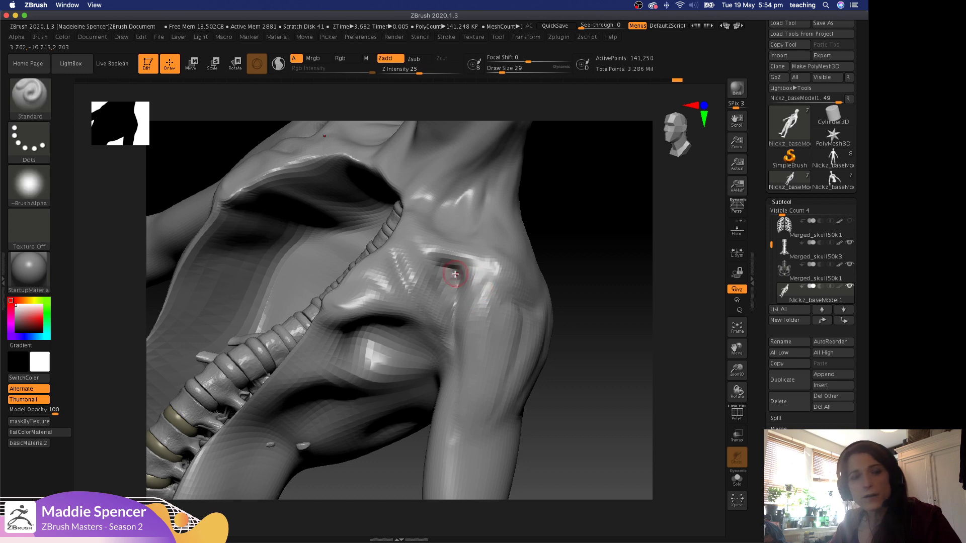
pyautogui.moveTo(410, 226); pyautogui.dragTo(495, 272)
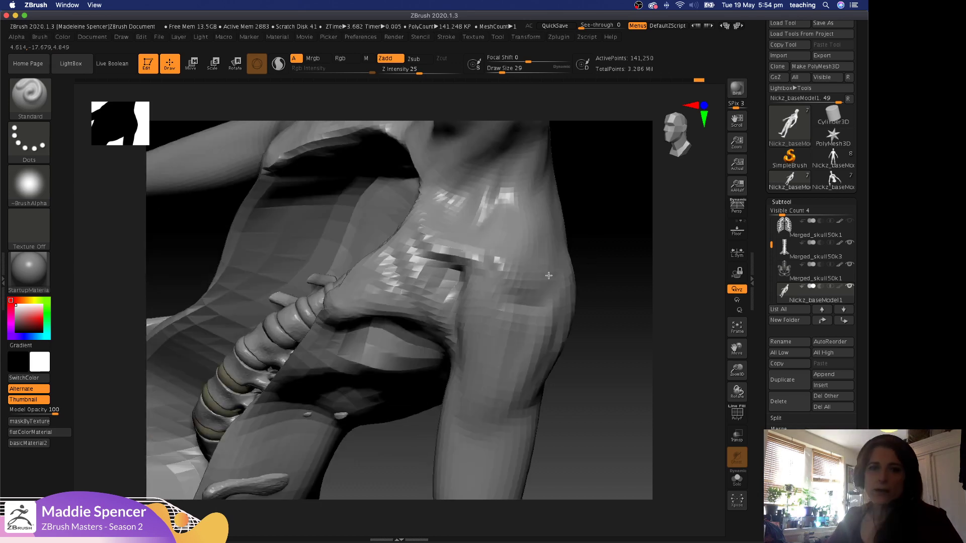
# Reshape the shoulder top and the deltoid's outer contour with the Move brush at draw size 94.
pyautogui.press('b')
pyautogui.press('m')
pyautogui.press('v')
pyautogui.press('space')
pyautogui.moveTo(515, 259)
pyautogui.mouseDown()
pyautogui.moveTo(525, 260)
pyautogui.moveTo(506, 261)
pyautogui.moveTo(524, 267)
pyautogui.moveTo(537, 291)
pyautogui.moveTo(528, 300)
pyautogui.moveTo(545, 295)
pyautogui.mouseUp()
pyautogui.press('space')
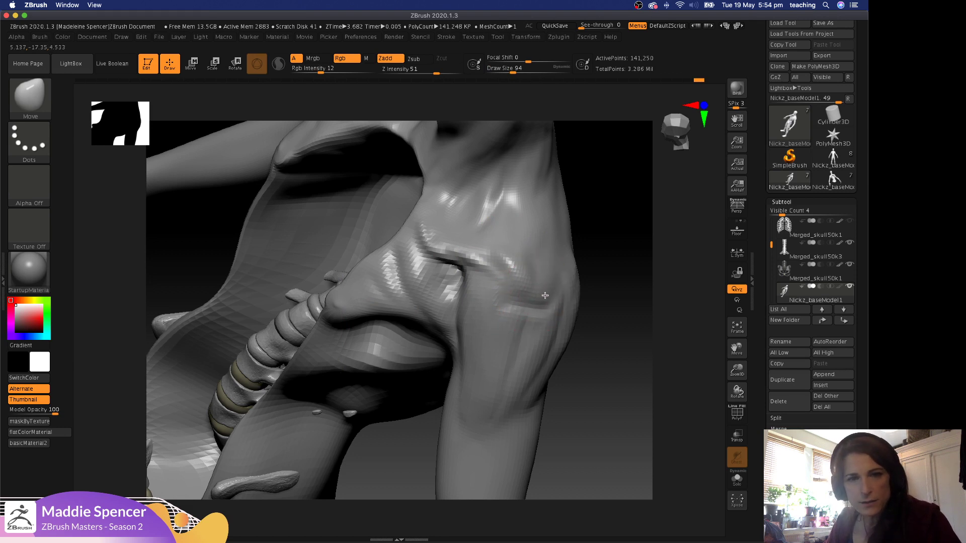
pyautogui.moveTo(570, 328); pyautogui.dragTo(577, 332)
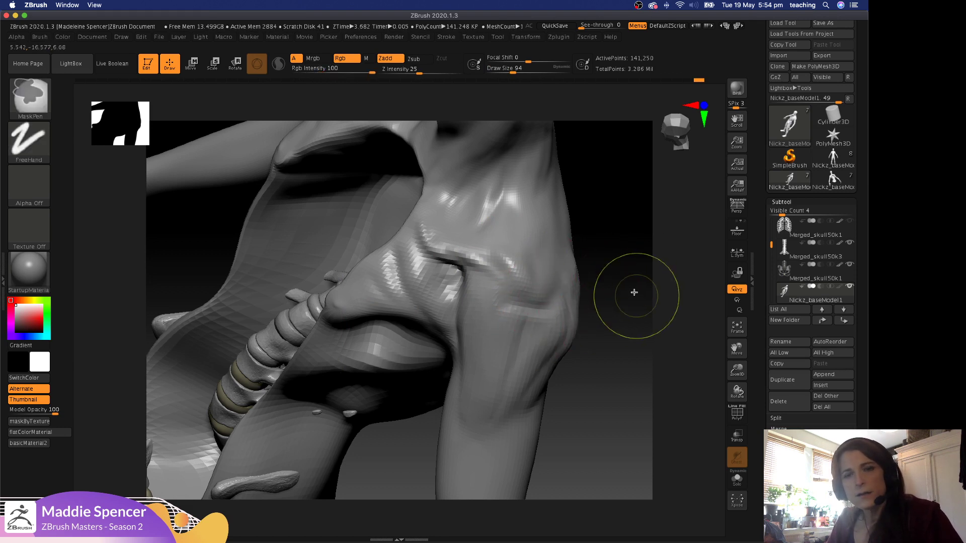
# Adjust the deltoid's outline where it meets the upper arm with the Move brush at draw sizes 120 and 51.
pyautogui.moveTo(624, 306); pyautogui.dragTo(578, 317)
pyautogui.press('space')
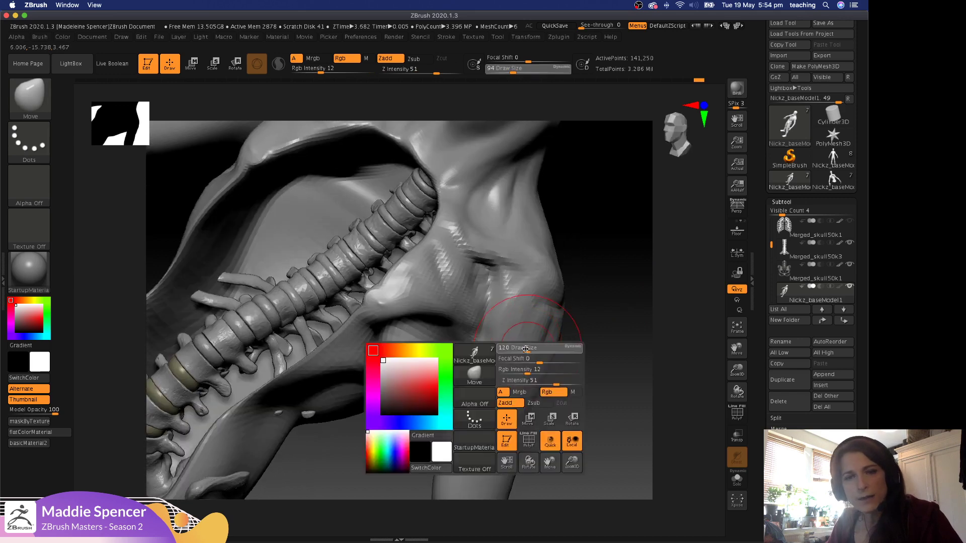
pyautogui.moveTo(522, 347); pyautogui.dragTo(539, 346)
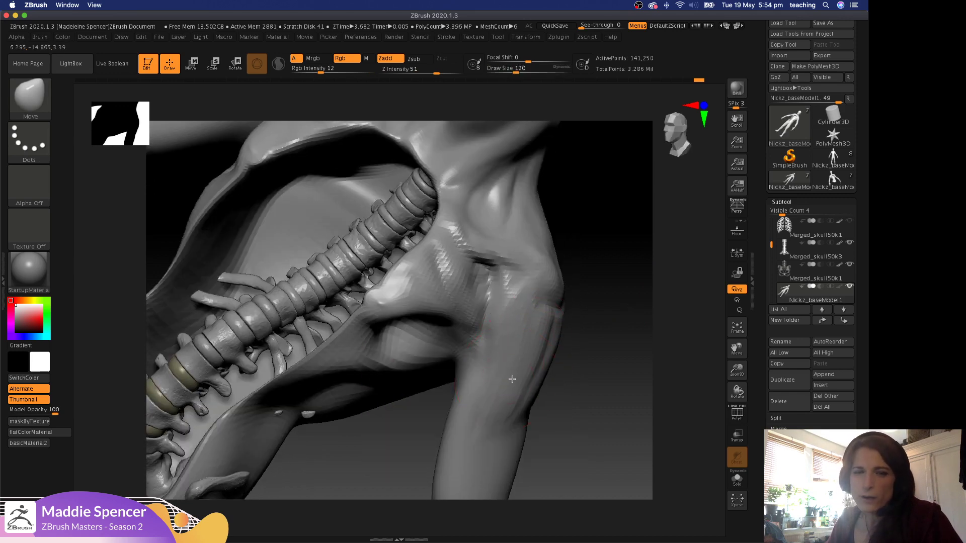
pyautogui.moveTo(515, 381); pyautogui.dragTo(542, 352)
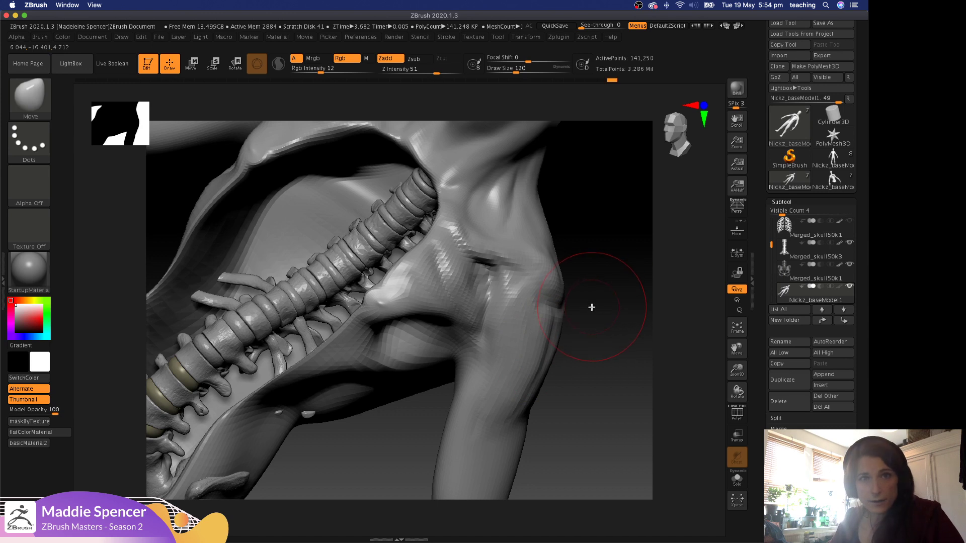
pyautogui.press('space')
pyautogui.moveTo(623, 282); pyautogui.dragTo(616, 279)
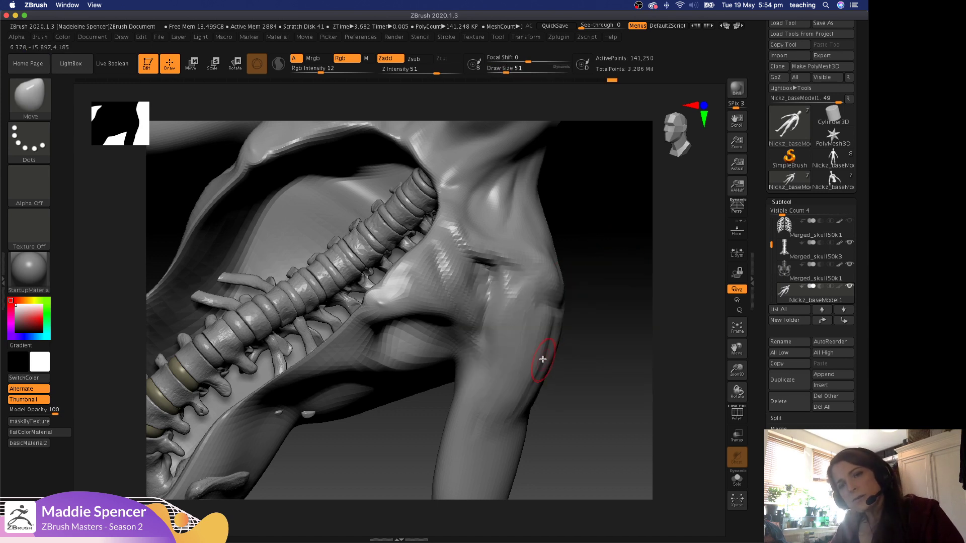
pyautogui.moveTo(543, 358); pyautogui.dragTo(548, 349)
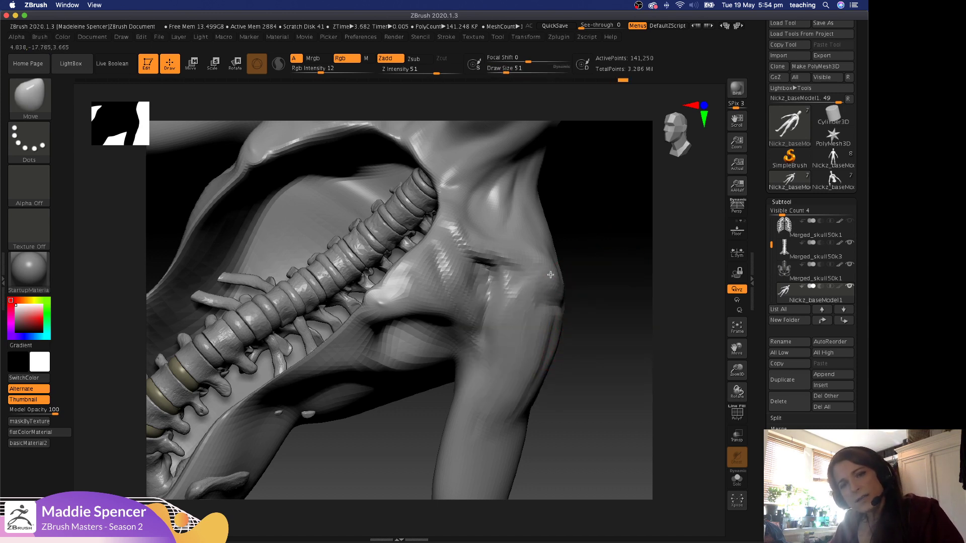
# Carve a crease from the collarbone across the top of the deltoid with DamStandard at draw size 29 and smooth its outer end.
pyautogui.moveTo(614, 272); pyautogui.dragTo(538, 272)
pyautogui.press('b')
pyautogui.press('d')
pyautogui.press('s')
pyautogui.press('space')
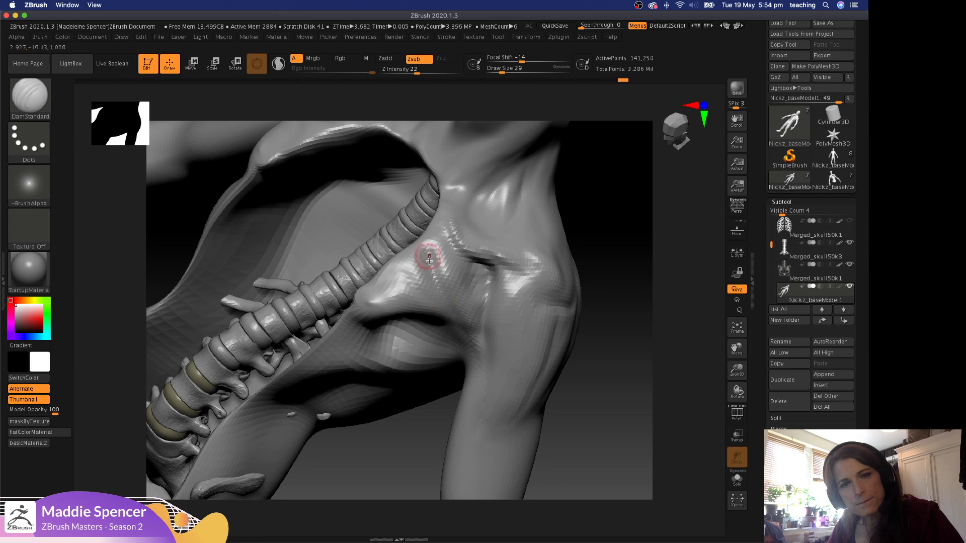
pyautogui.moveTo(519, 279)
pyautogui.mouseDown()
pyautogui.moveTo(537, 298)
pyautogui.moveTo(506, 270)
pyautogui.mouseUp()
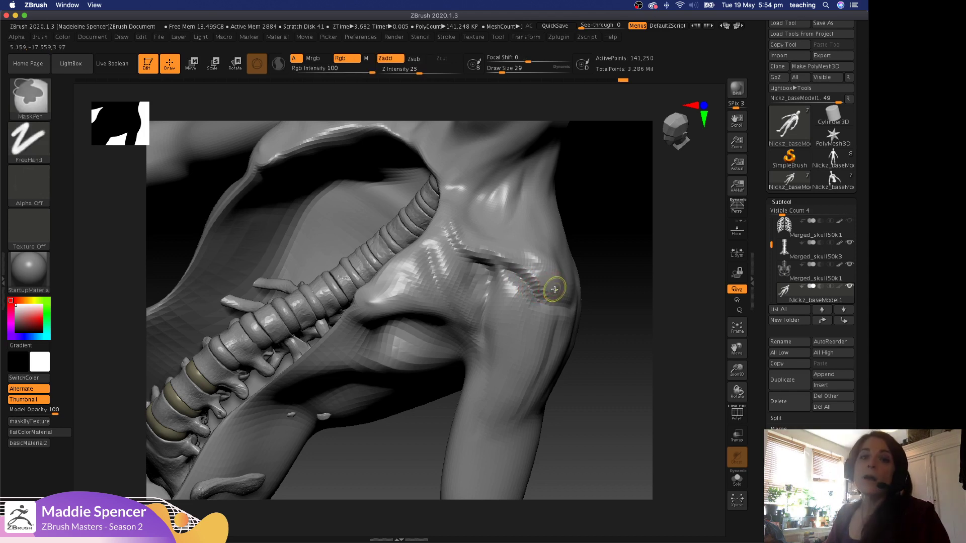
pyautogui.moveTo(554, 289)
pyautogui.keyDown('shift'); pyautogui.mouseDown()
pyautogui.moveTo(543, 276)
pyautogui.moveTo(546, 306)
pyautogui.mouseUp(); pyautogui.keyUp('shift')
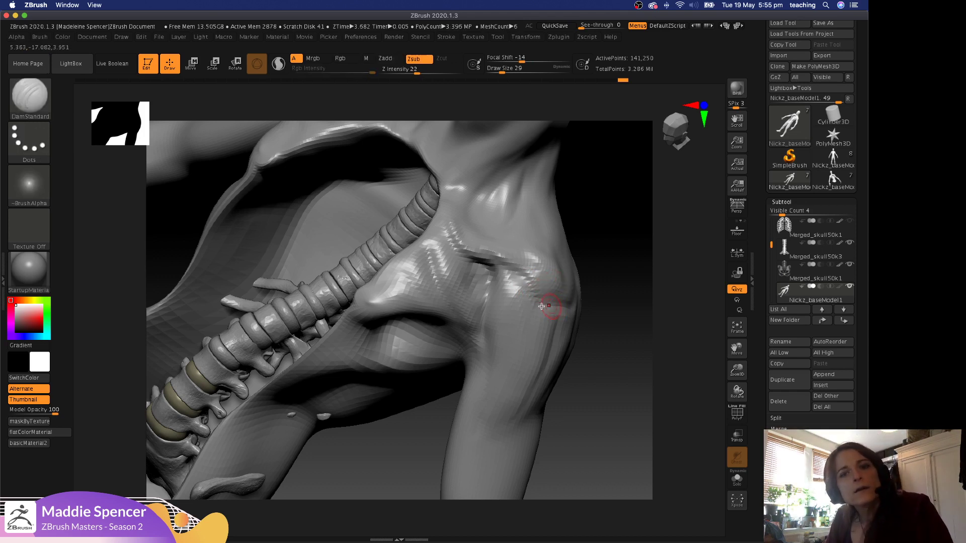
# Deepen the crease across the top of the deltoid with DamStandard, and rework its outer part with the Standard brush at Z Intensity 25 and draw size 29.
pyautogui.moveTo(490, 265); pyautogui.dragTo(535, 297)
pyautogui.press('b')
pyautogui.press('s')
pyautogui.press('t')
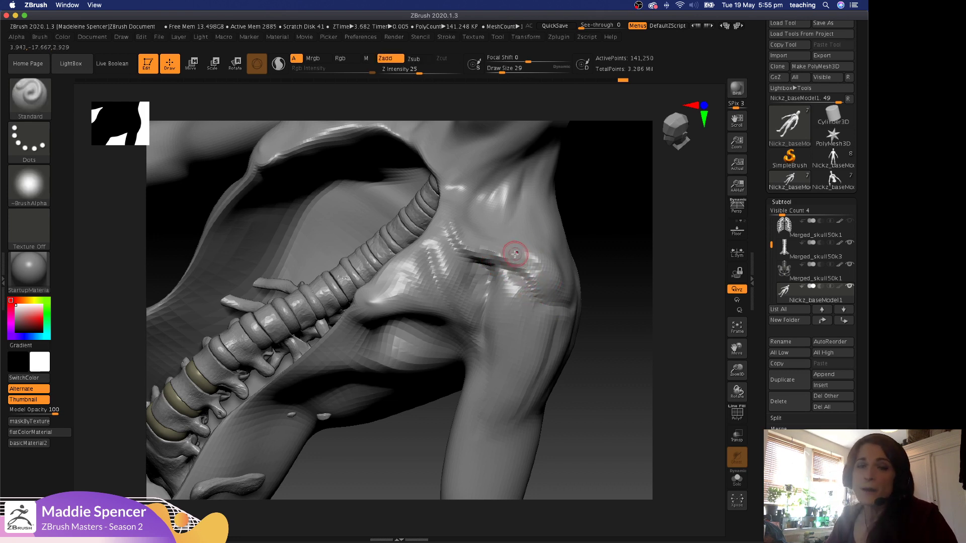
pyautogui.moveTo(505, 257); pyautogui.dragTo(537, 280)
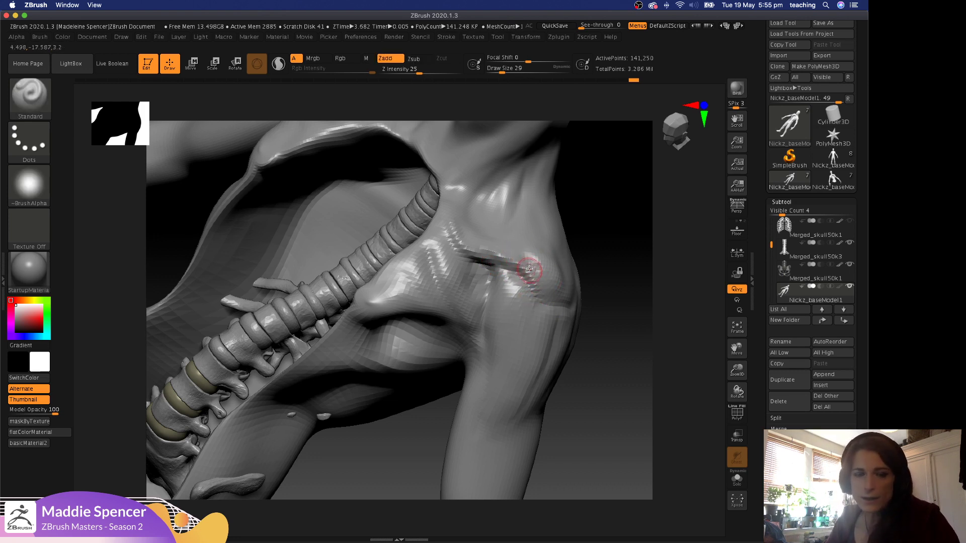
# Build up the shoulder beside the crease's outer end and the collarbone's inner part with ClayTubes at Z Intensity 37 and draw size 29.
pyautogui.press('b')
pyautogui.press('c')
pyautogui.press('t')
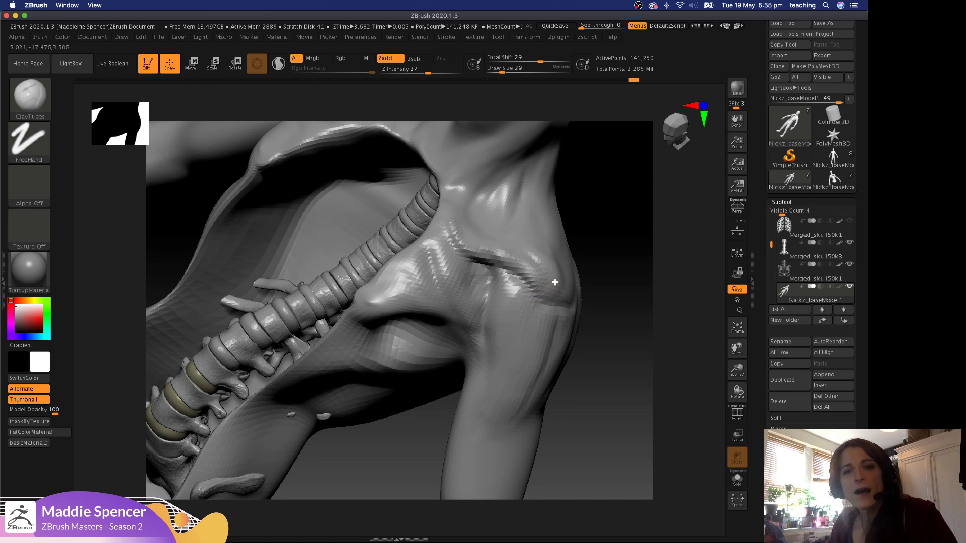
pyautogui.moveTo(555, 282); pyautogui.dragTo(559, 284)
pyautogui.moveTo(459, 213); pyautogui.dragTo(460, 235)
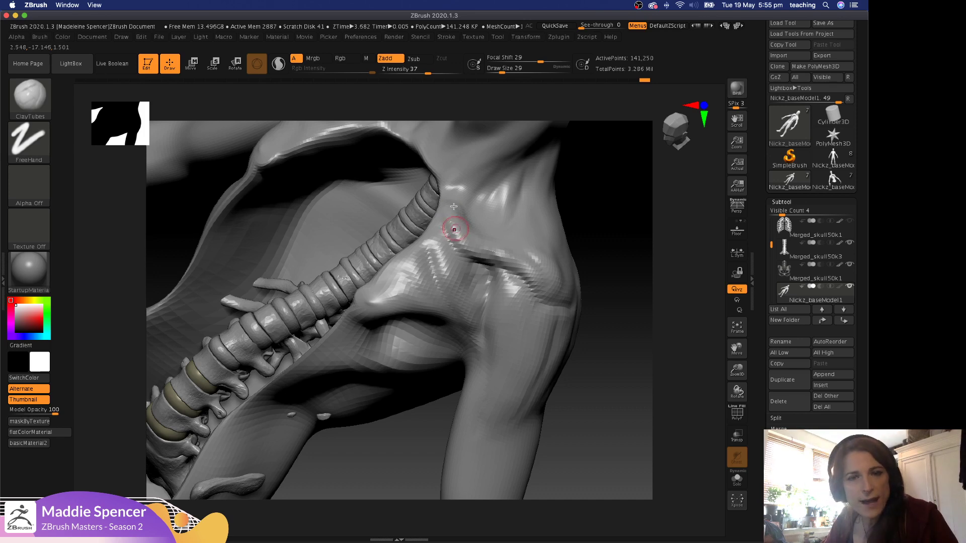
pyautogui.press('b')
pyautogui.press('t')
pyautogui.press('d')
pyautogui.press('space')
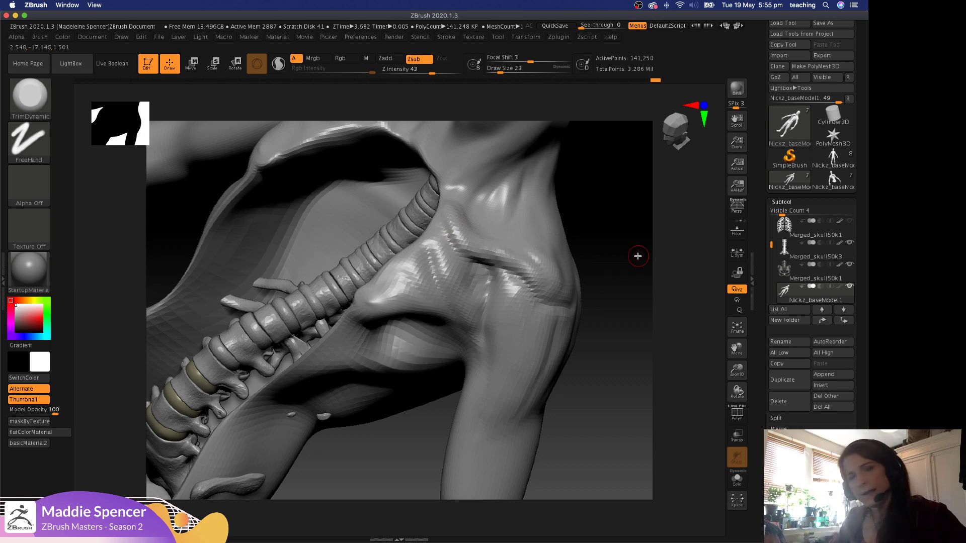
# Pull the outer contour of the upper deltoid outward with the Move brush at draw sizes 49 and 74.
pyautogui.press('b')
pyautogui.press('m')
pyautogui.press('v')
pyautogui.press('space')
pyautogui.click(632, 340)
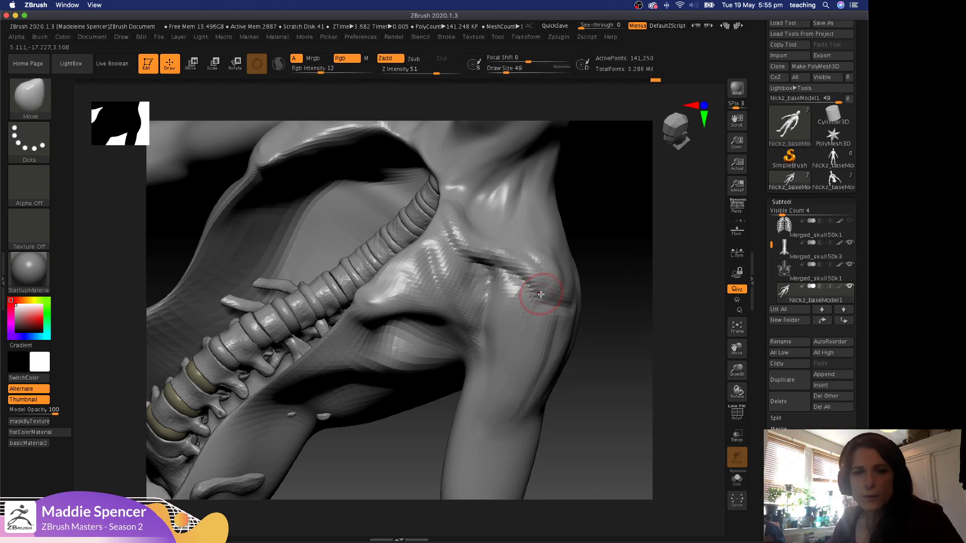
pyautogui.moveTo(553, 296); pyautogui.dragTo(565, 299)
pyautogui.press('space')
pyautogui.click(561, 298)
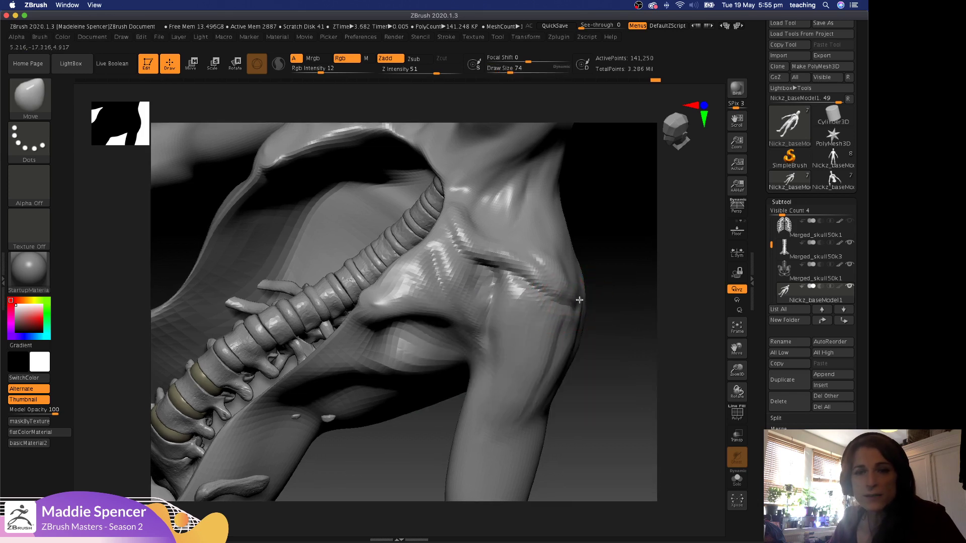
# Add muscle volume down the front of the deltoid with ClayTubes at Z Intensity 37 and draw size 51.
pyautogui.press('b')
pyautogui.press('c')
pyautogui.press('t')
pyautogui.press('space')
pyautogui.click(541, 330)
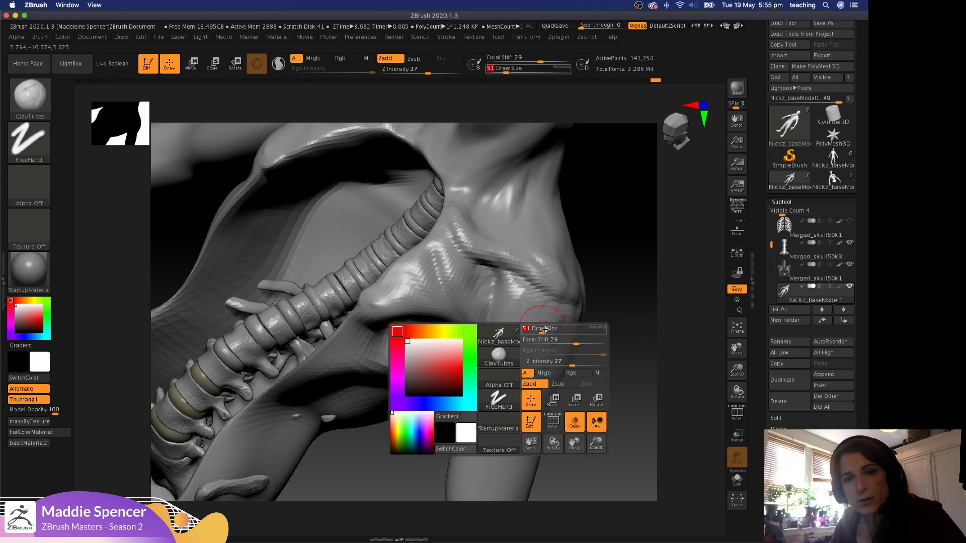
pyautogui.moveTo(550, 327); pyautogui.dragTo(529, 381)
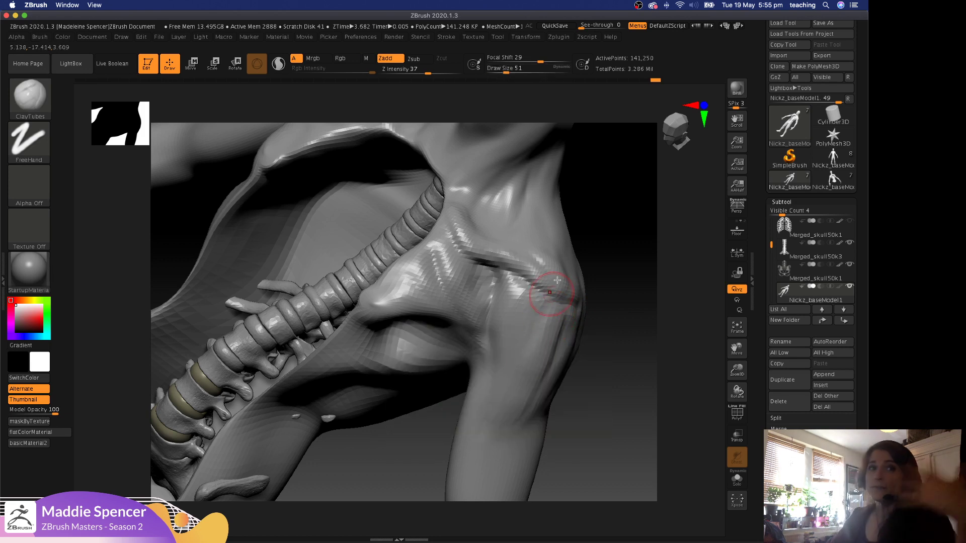
# Reposition the main light so it shines on the shoulder and torso from nearly straight ahead.
pyautogui.click(200, 37)
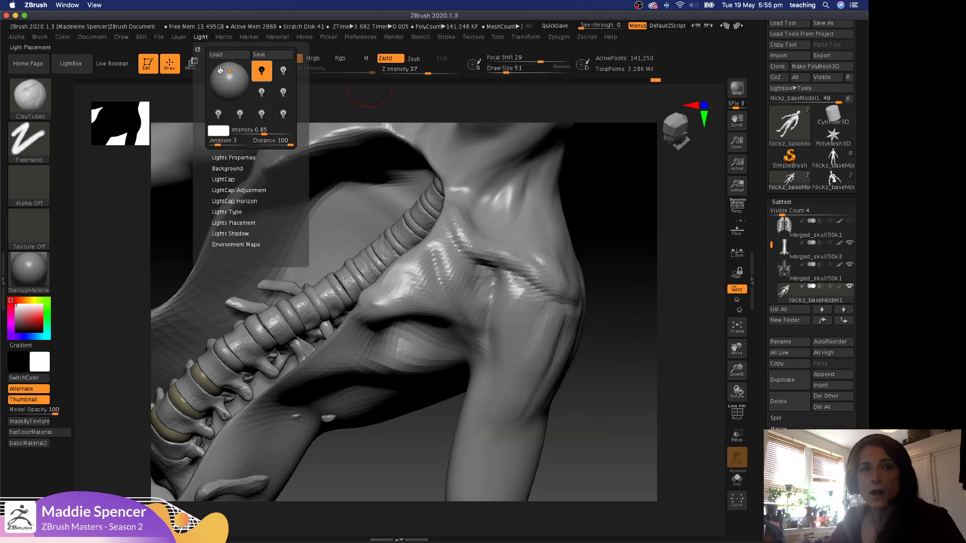
pyautogui.click(223, 74)
pyautogui.click(223, 72)
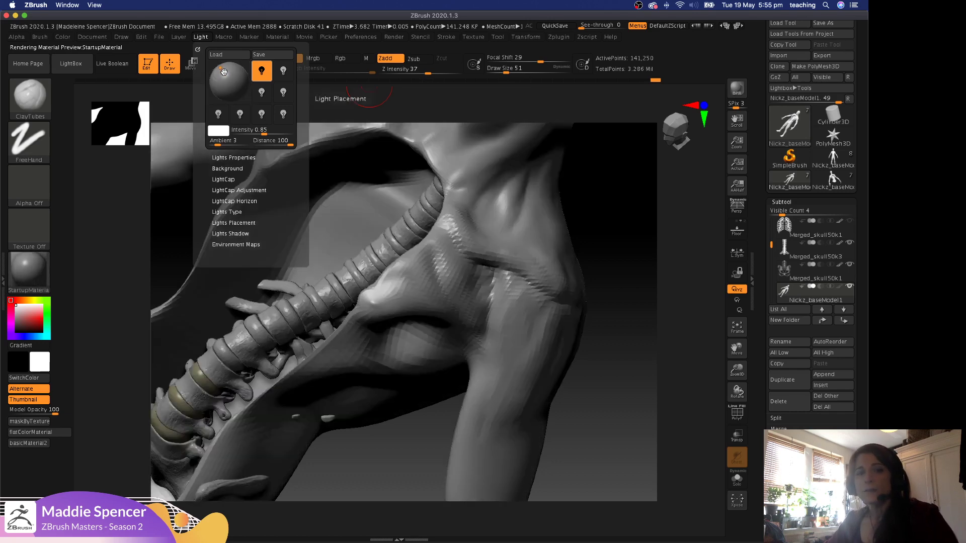
pyautogui.click(229, 78)
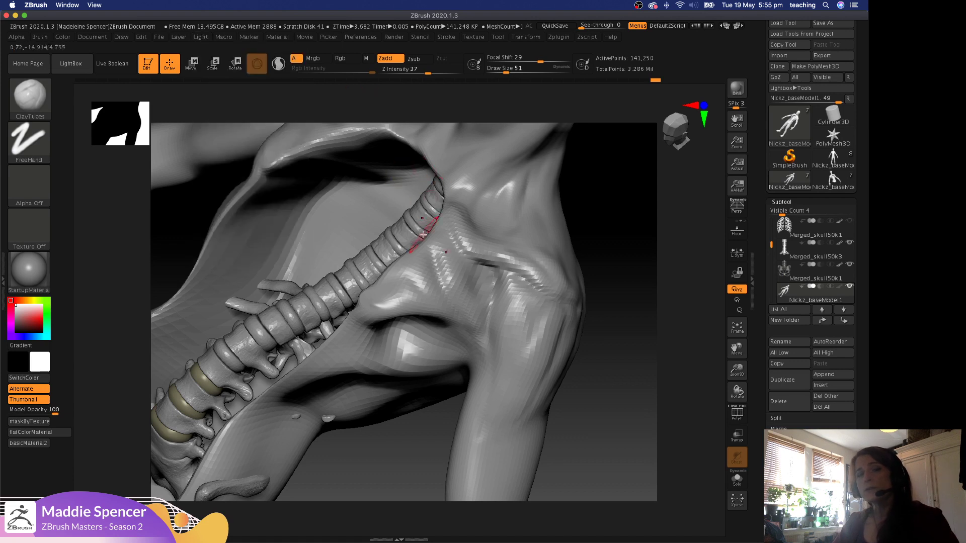
# Adjust the front of the deltoid near the armpit with the Move brush at draw size 71.
pyautogui.press('b')
pyautogui.press('m')
pyautogui.press('v')
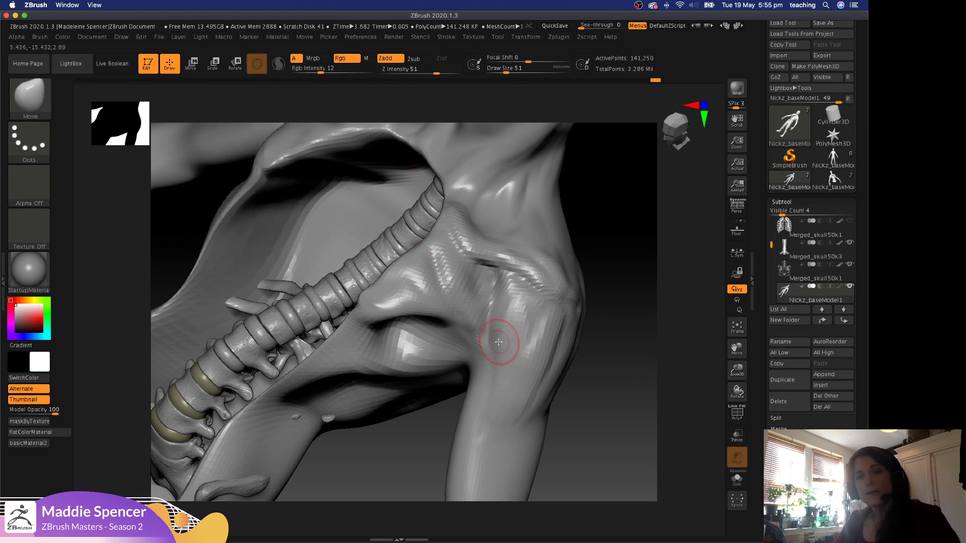
pyautogui.press('space')
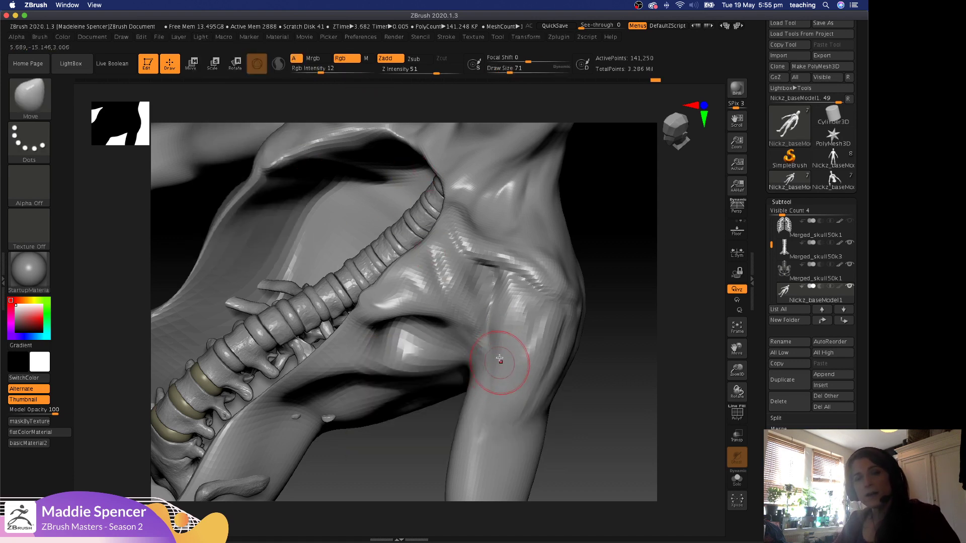
pyautogui.click(500, 354)
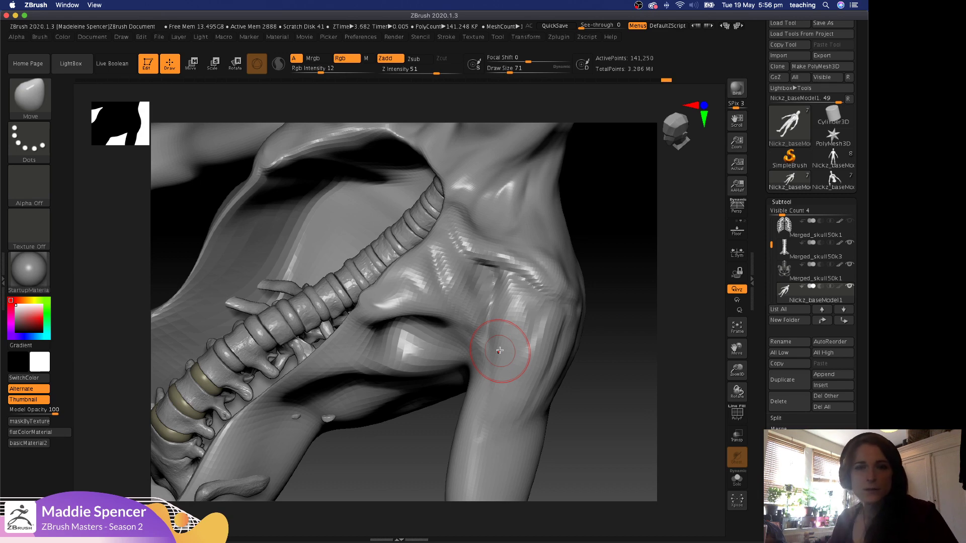
# Switch to the more finished demon body tool and examine its exposed ribcage, shoulders and arms.
pyautogui.keyDown('alt'); pyautogui.moveTo(596, 388); pyautogui.dragTo(638, 336); pyautogui.keyUp('alt')
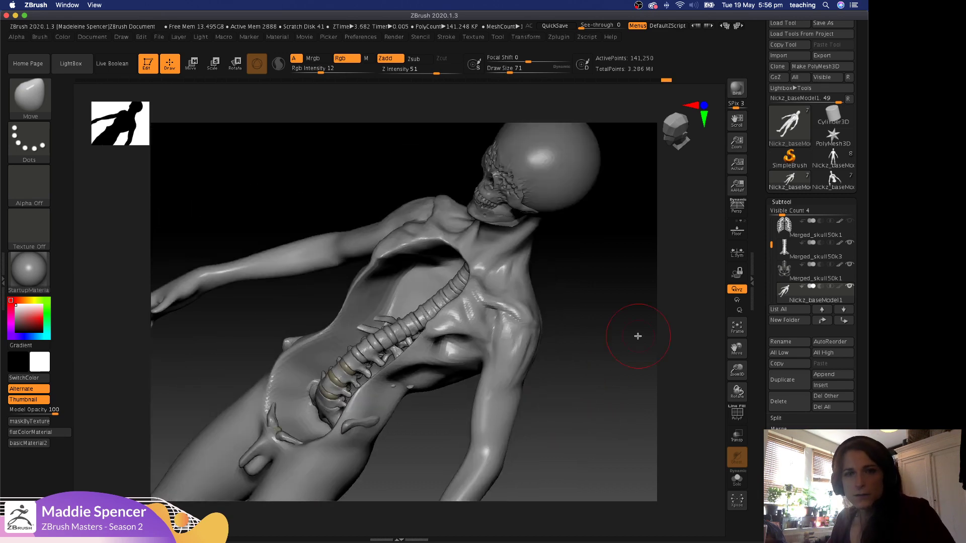
pyautogui.click(839, 184)
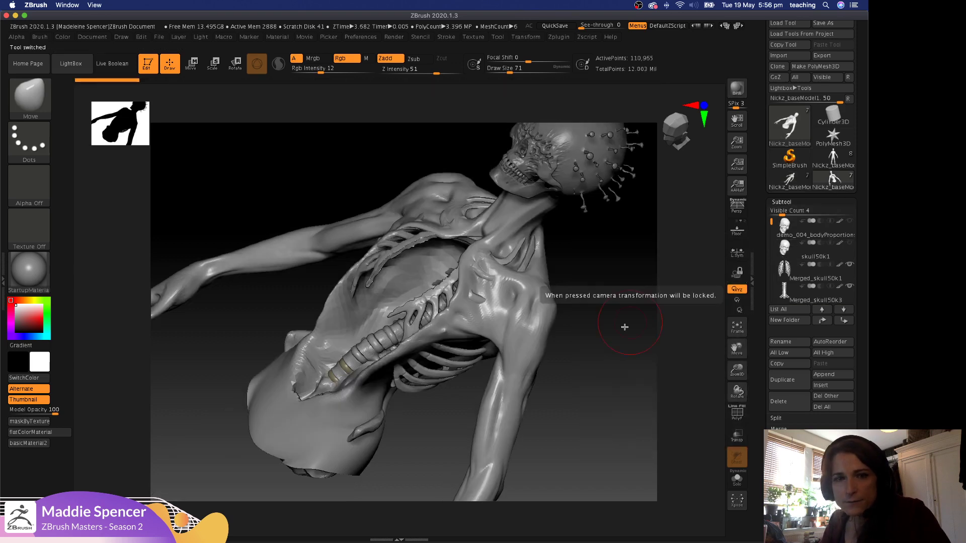
pyautogui.moveTo(615, 340); pyautogui.dragTo(629, 302)
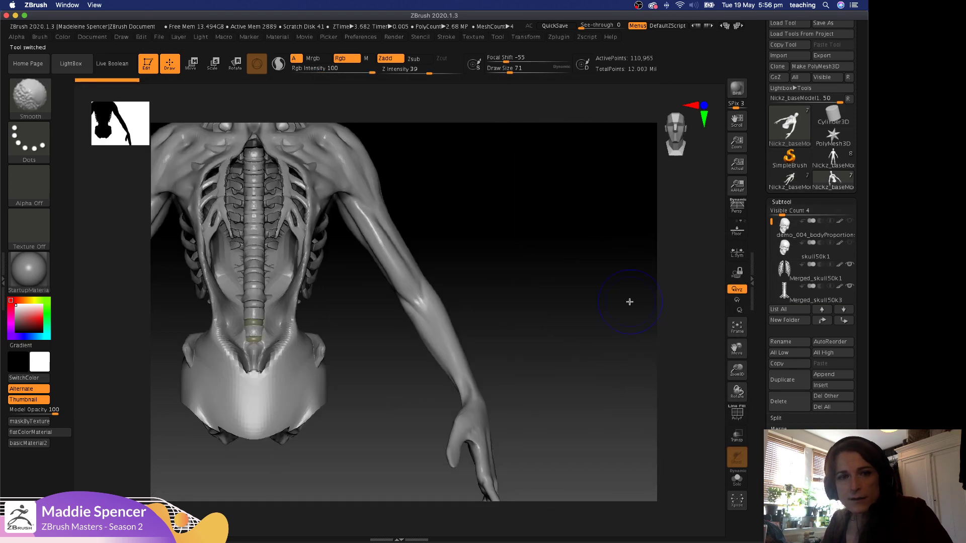
pyautogui.keyDown('alt'); pyautogui.moveTo(694, 289); pyautogui.dragTo(741, 274); pyautogui.keyUp('alt')
pyautogui.keyDown('alt'); pyautogui.moveTo(491, 312); pyautogui.dragTo(506, 371); pyautogui.keyUp('alt')
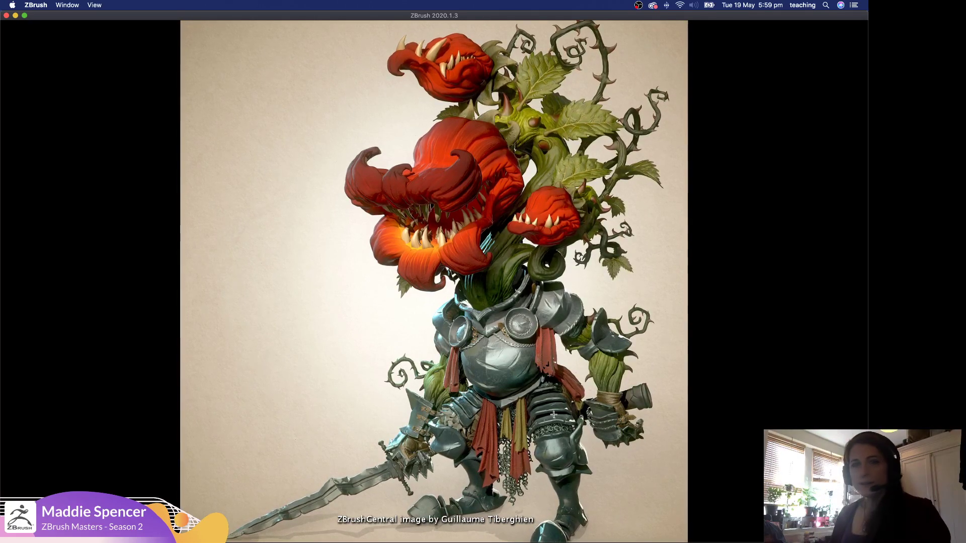
# Examine the finished demon's skull, neck and the stalks protruding from its cranium from the front and three-quarter angles.
pyautogui.click(525, 357)
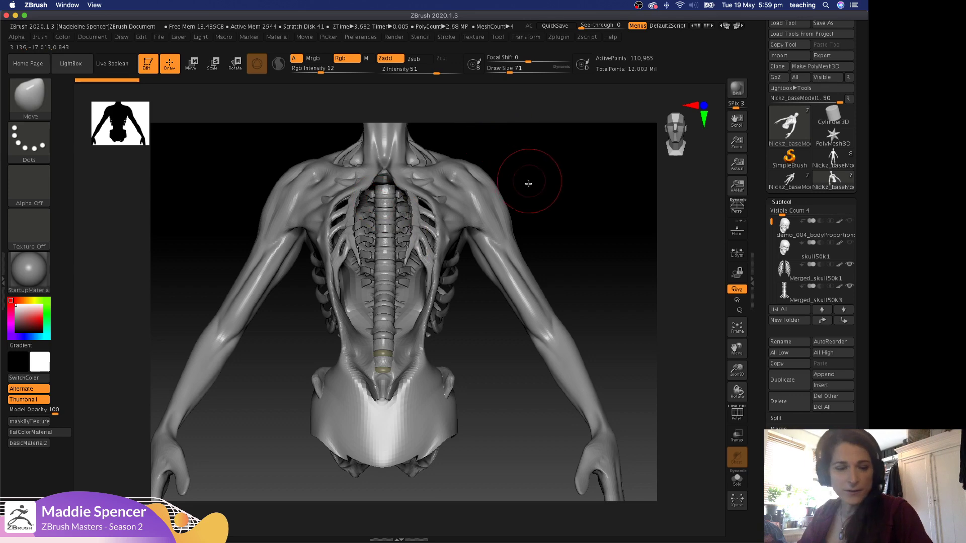
pyautogui.moveTo(528, 183); pyautogui.dragTo(542, 221)
pyautogui.keyDown('alt'); pyautogui.moveTo(498, 199); pyautogui.dragTo(530, 303); pyautogui.keyUp('alt')
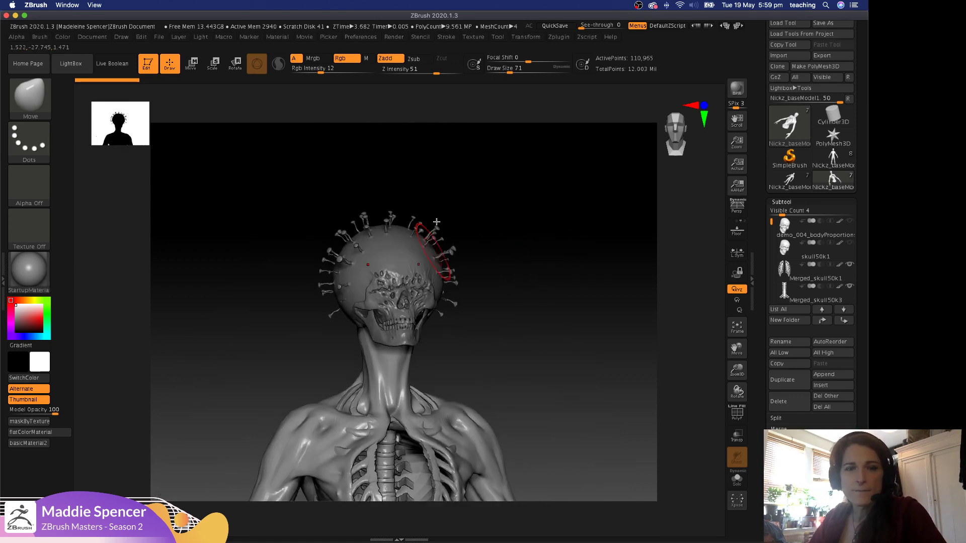
pyautogui.moveTo(531, 342)
pyautogui.keyDown('alt'); pyautogui.mouseDown()
pyautogui.moveTo(533, 204)
pyautogui.moveTo(556, 147)
pyautogui.moveTo(584, 334)
pyautogui.moveTo(589, 327)
pyautogui.mouseUp(); pyautogui.keyUp('alt')
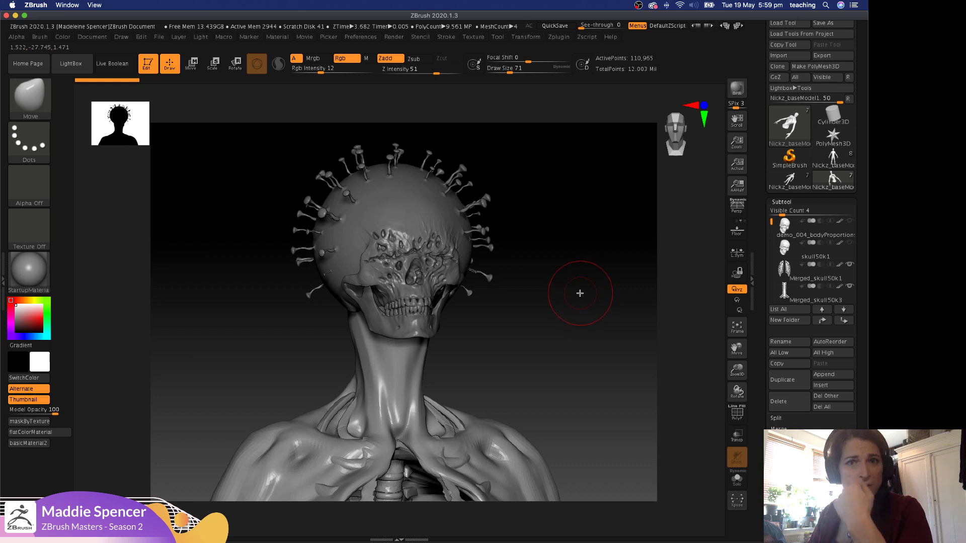
pyautogui.moveTo(557, 244); pyautogui.dragTo(565, 236)
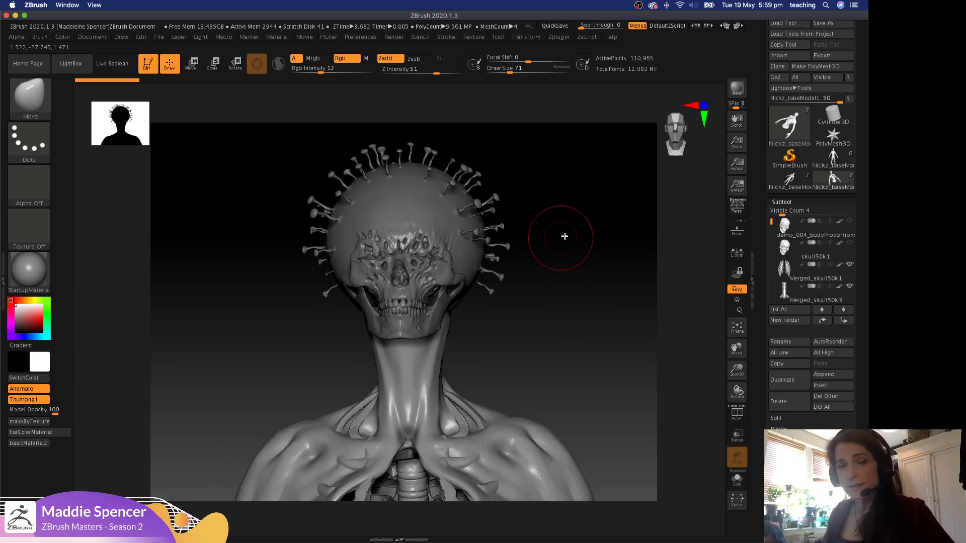
pyautogui.moveTo(595, 230)
pyautogui.mouseDown()
pyautogui.moveTo(611, 233)
pyautogui.moveTo(584, 243)
pyautogui.moveTo(598, 240)
pyautogui.mouseUp()
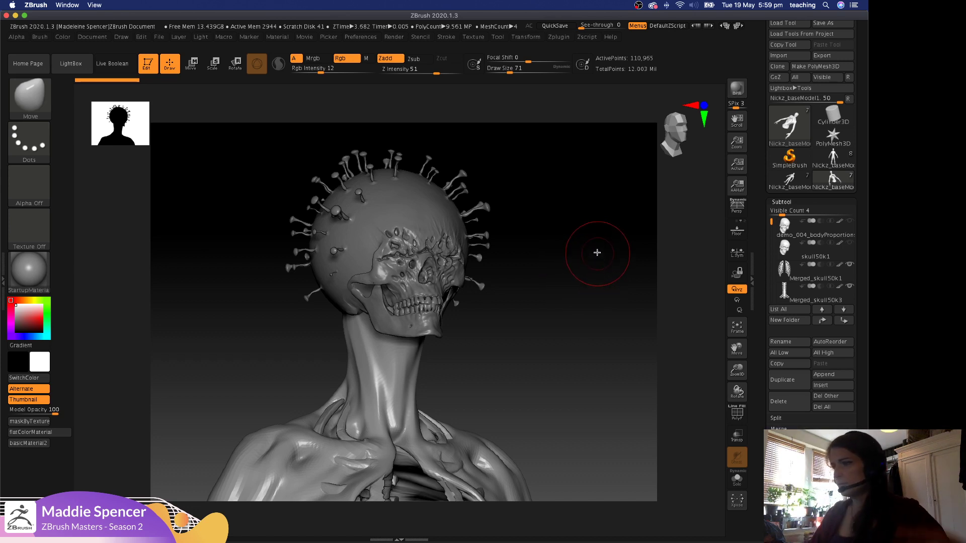
pyautogui.moveTo(562, 228)
pyautogui.mouseDown()
pyautogui.moveTo(443, 217)
pyautogui.moveTo(367, 168)
pyautogui.mouseUp()
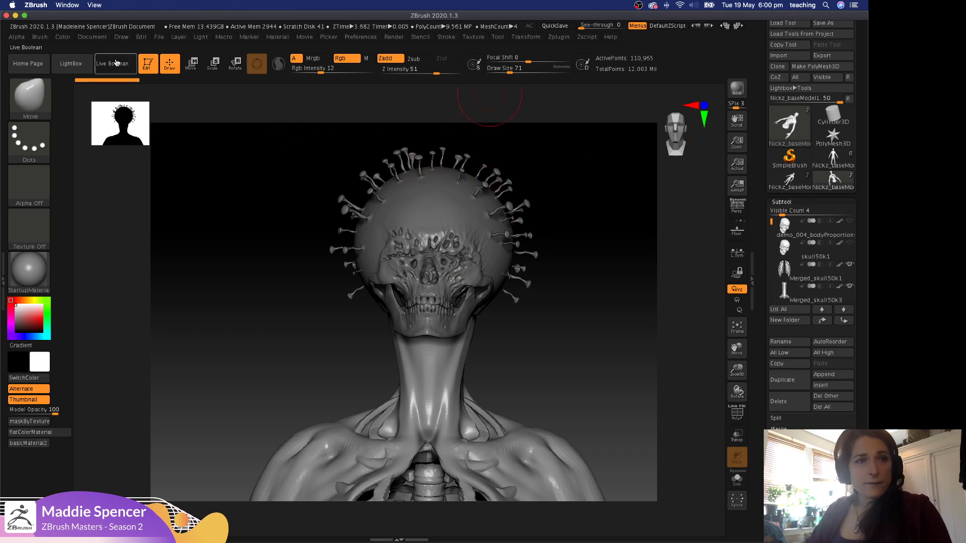
# Look through the Brush3DTemplate projects in LightBox's Misc project folder and close the browser without loading one.
pyautogui.press(',')
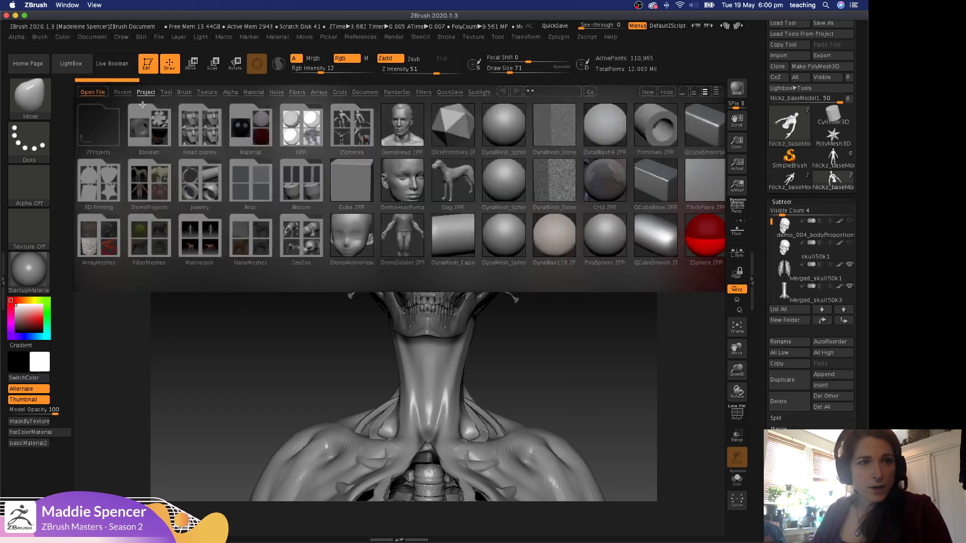
pyautogui.doubleClick(233, 183)
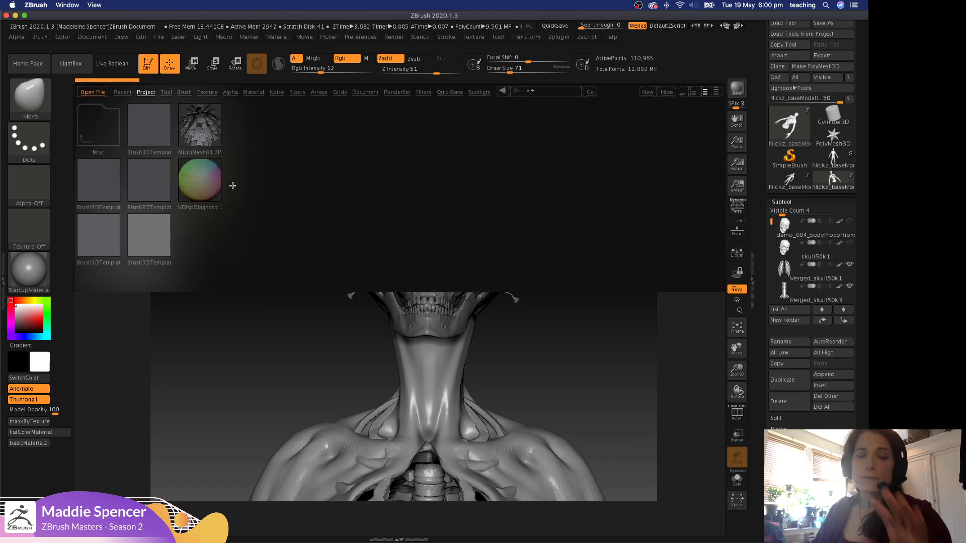
pyautogui.click(150, 246)
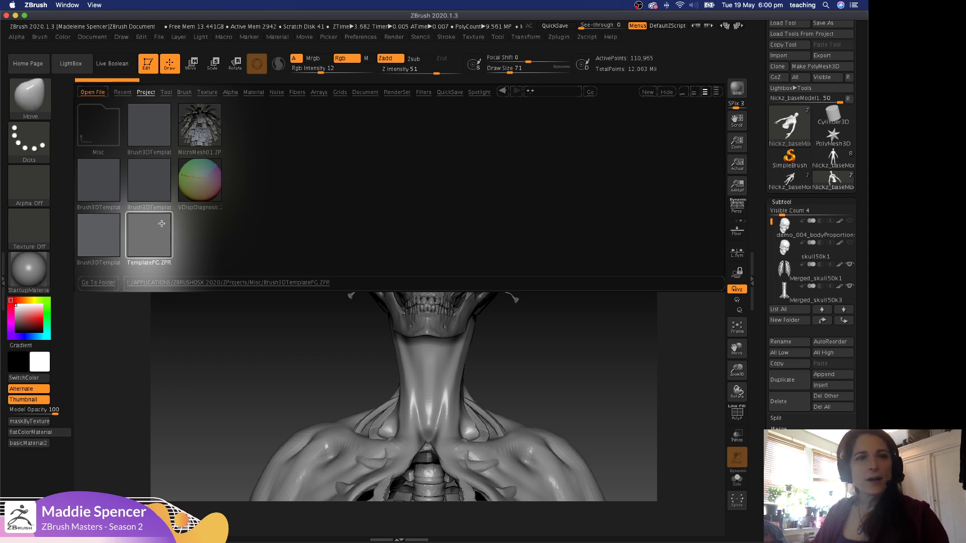
pyautogui.click(70, 64)
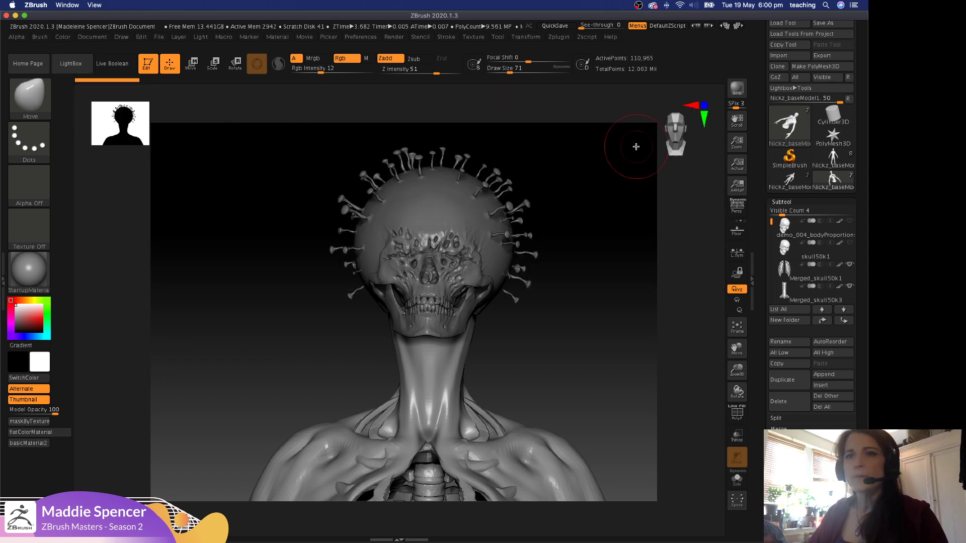
# Load the VDM_brushPlane.ZTL tool from the 05_VDM_proteinStalk folder and turn on its polyframe display.
pyautogui.scroll(2, 788, 40)
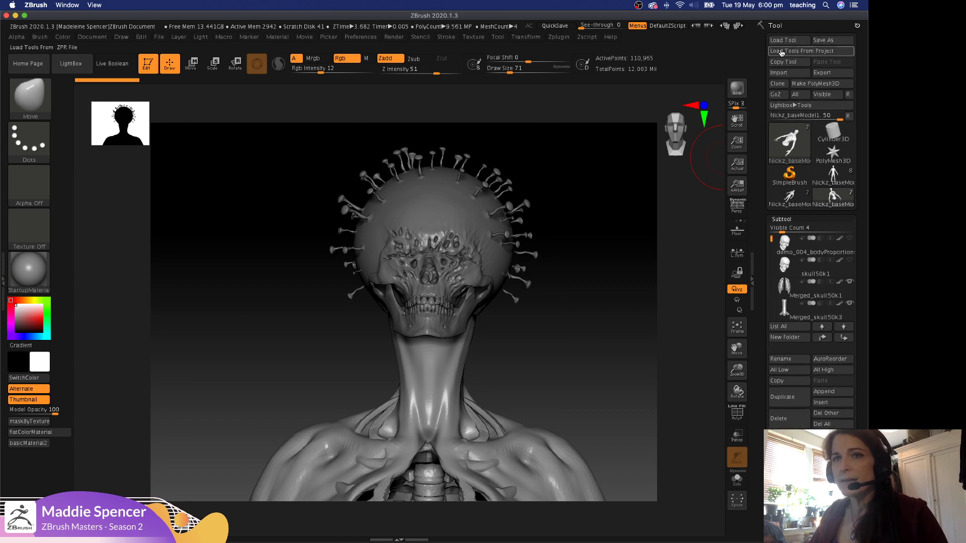
pyautogui.click(788, 41)
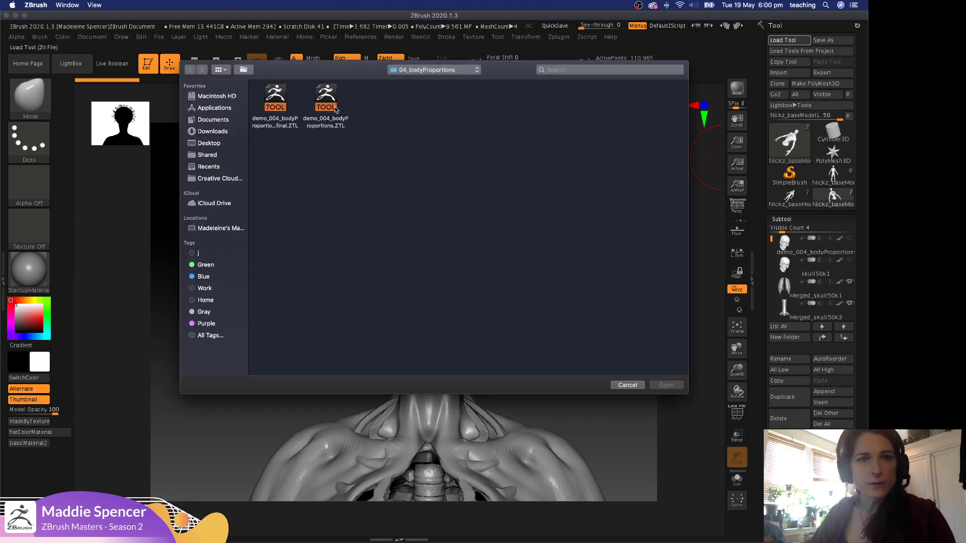
pyautogui.click(426, 74)
pyautogui.click(427, 82)
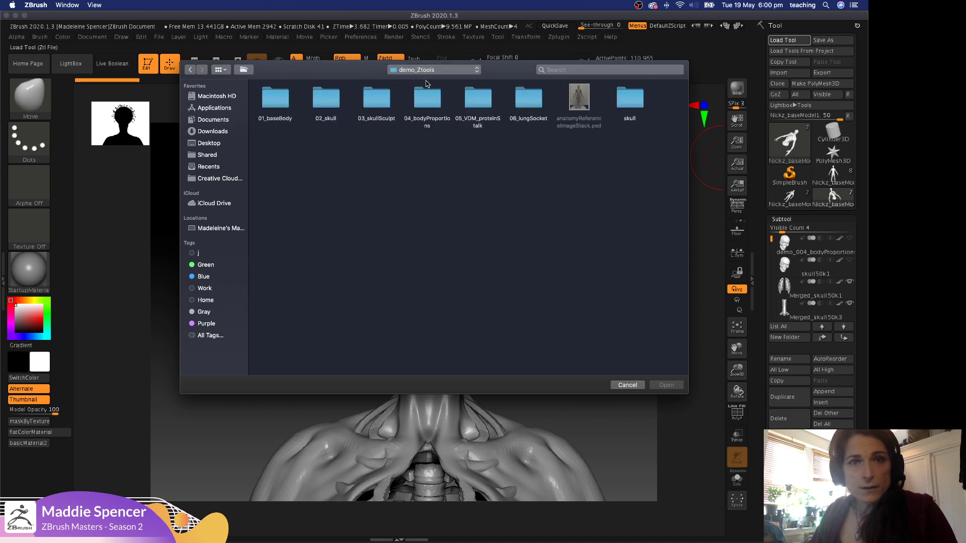
pyautogui.doubleClick(478, 101)
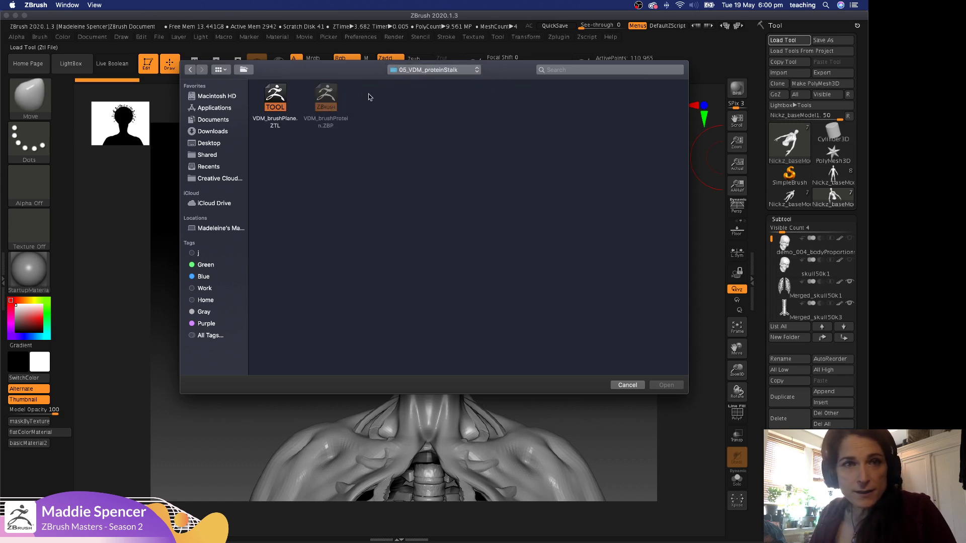
pyautogui.doubleClick(275, 103)
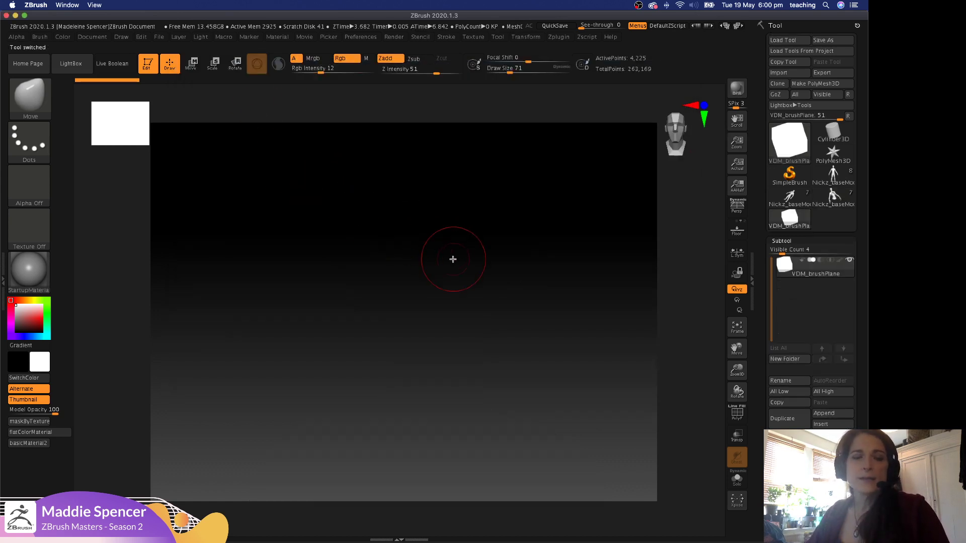
pyautogui.hotkey('shift', 'f')
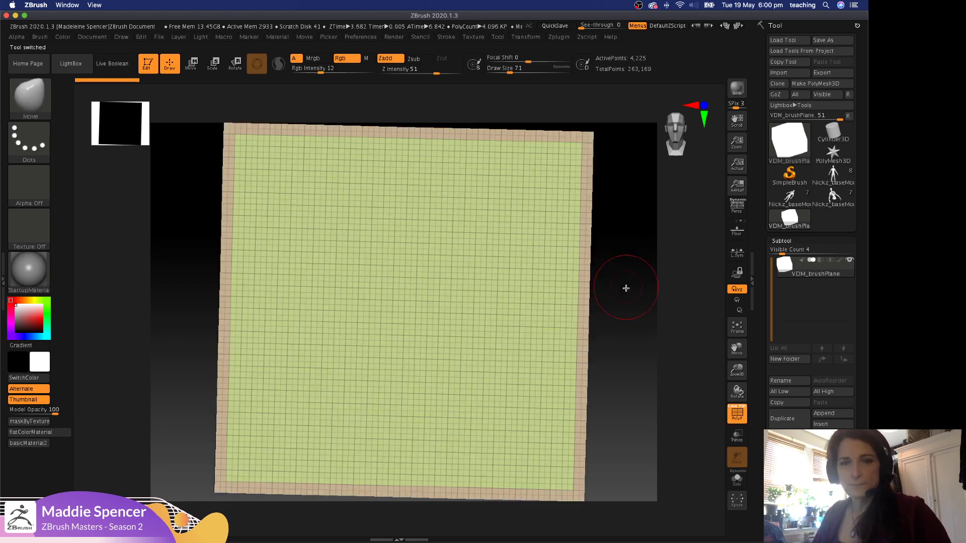
pyautogui.keyDown('alt'); pyautogui.moveTo(626, 289); pyautogui.dragTo(597, 234); pyautogui.keyUp('alt')
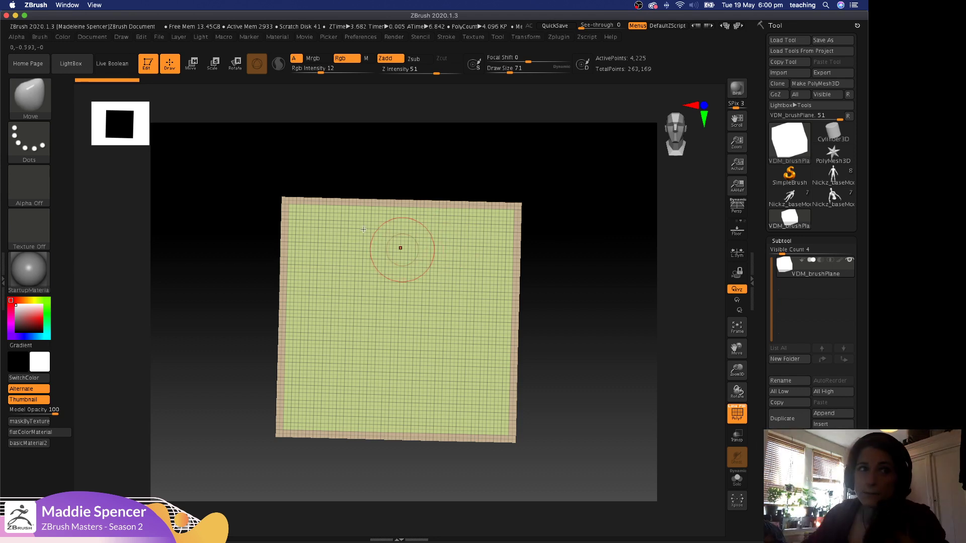
pyautogui.click(42, 38)
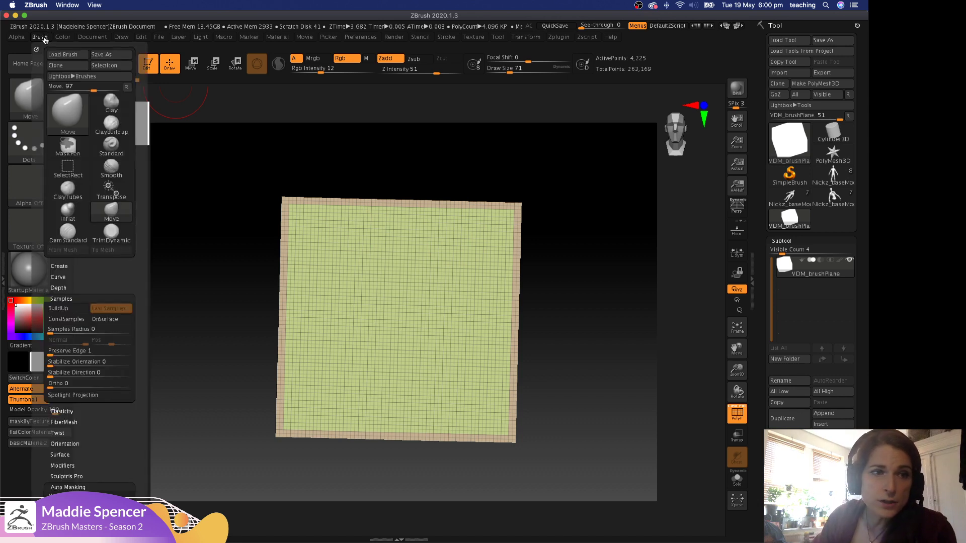
pyautogui.click(17, 40)
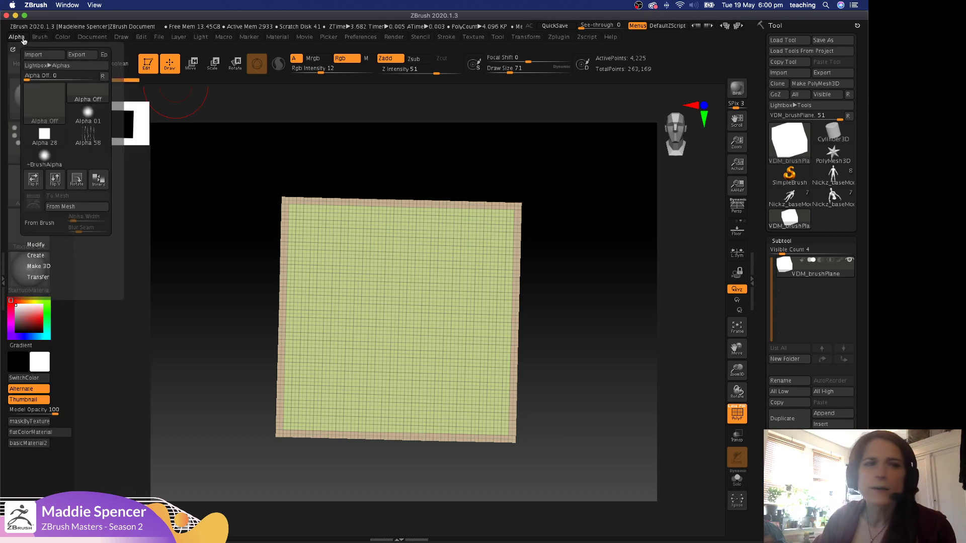
pyautogui.click(59, 37)
pyautogui.click(41, 37)
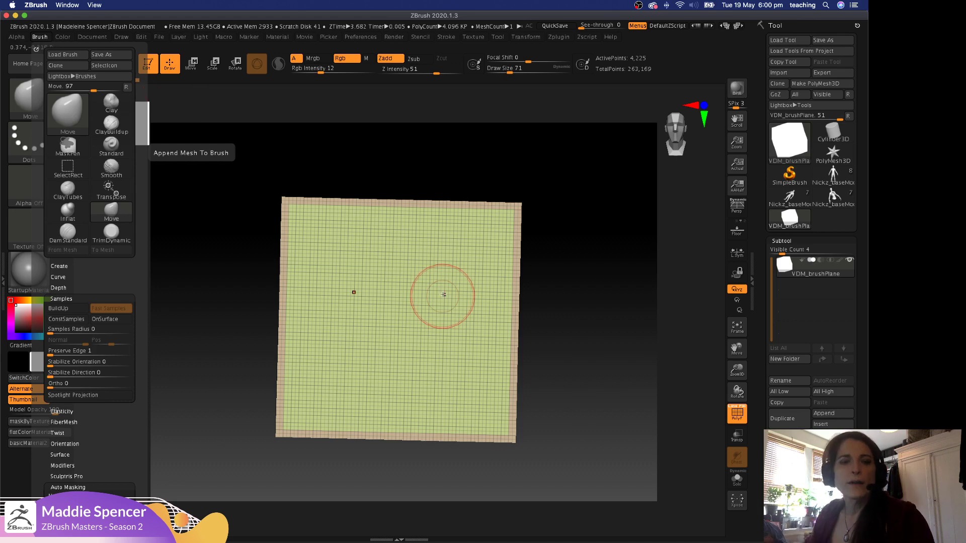
pyautogui.moveTo(598, 304)
pyautogui.mouseDown()
pyautogui.moveTo(612, 302)
pyautogui.moveTo(603, 297)
pyautogui.mouseUp()
pyautogui.press('space')
pyautogui.moveTo(508, 268); pyautogui.dragTo(433, 240)
pyautogui.press('space')
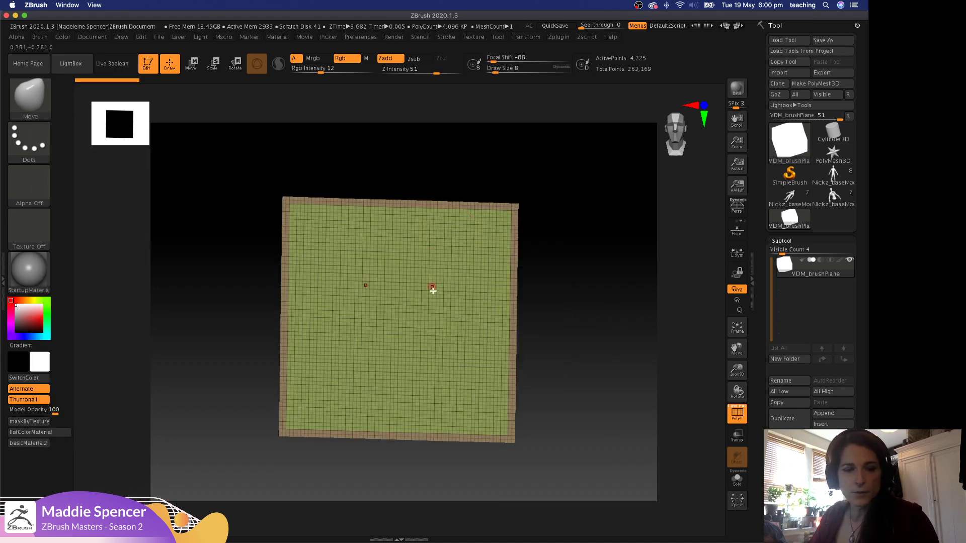
pyautogui.keyDown('alt'); pyautogui.moveTo(487, 304); pyautogui.dragTo(422, 262); pyautogui.keyUp('alt')
pyautogui.hotkey('ctrl', 'z')
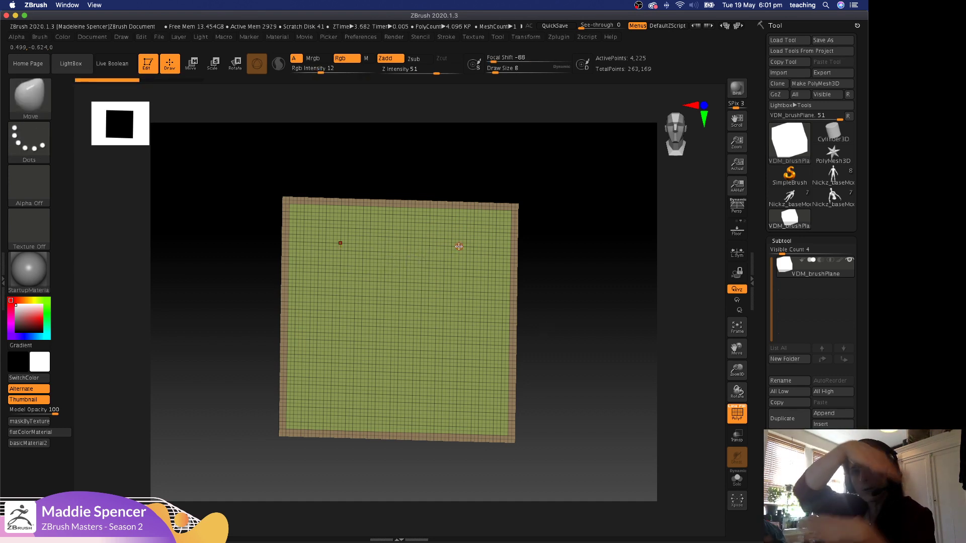
# Mask a round spot at the centre of the plane with a draw size of 35 and invert the mask.
pyautogui.press('space')
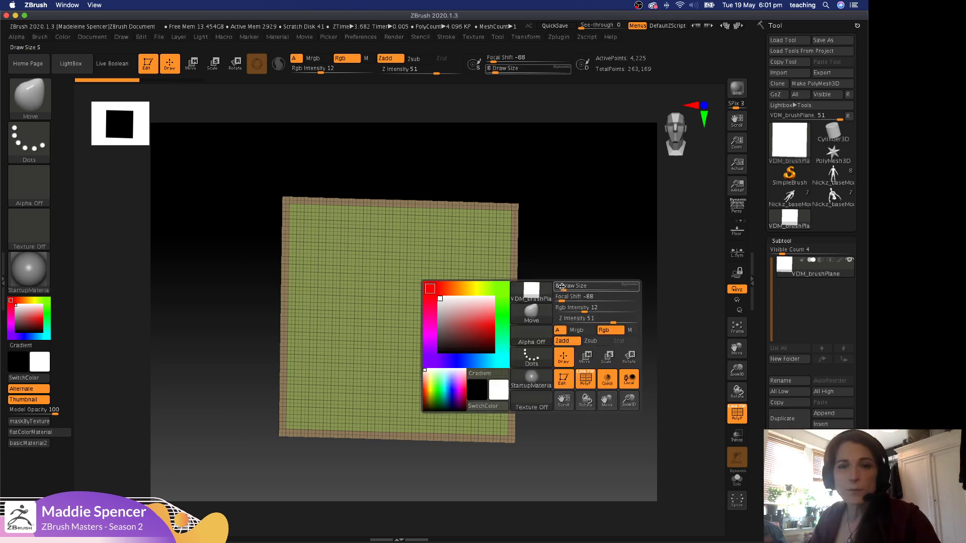
pyautogui.click(572, 289)
pyautogui.moveTo(397, 319)
pyautogui.keyDown('ctrl'); pyautogui.mouseDown()
pyautogui.moveTo(403, 332)
pyautogui.moveTo(388, 324)
pyautogui.mouseUp(); pyautogui.keyUp('ctrl')
pyautogui.keyDown('ctrl'); pyautogui.click(543, 270); pyautogui.keyUp('ctrl')
pyautogui.moveTo(528, 215)
pyautogui.mouseDown()
pyautogui.moveTo(550, 276)
pyautogui.moveTo(507, 259)
pyautogui.moveTo(529, 262)
pyautogui.mouseUp()
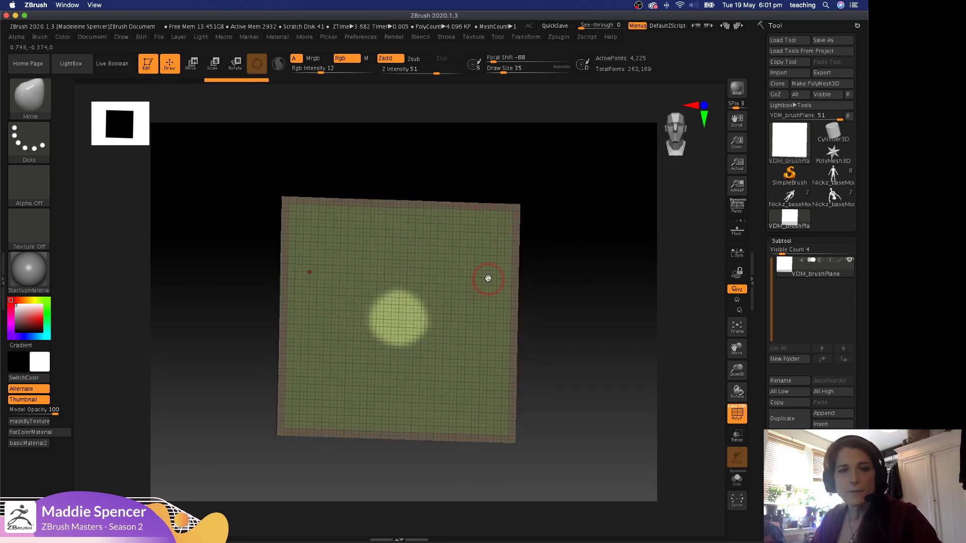
# Pull the unmasked circle out of the plane into a long stalk with the Move brush at draw size 262 and focal shift 10.
pyautogui.press('space')
pyautogui.moveTo(488, 278); pyautogui.dragTo(505, 280)
pyautogui.press('space')
pyautogui.click(439, 310)
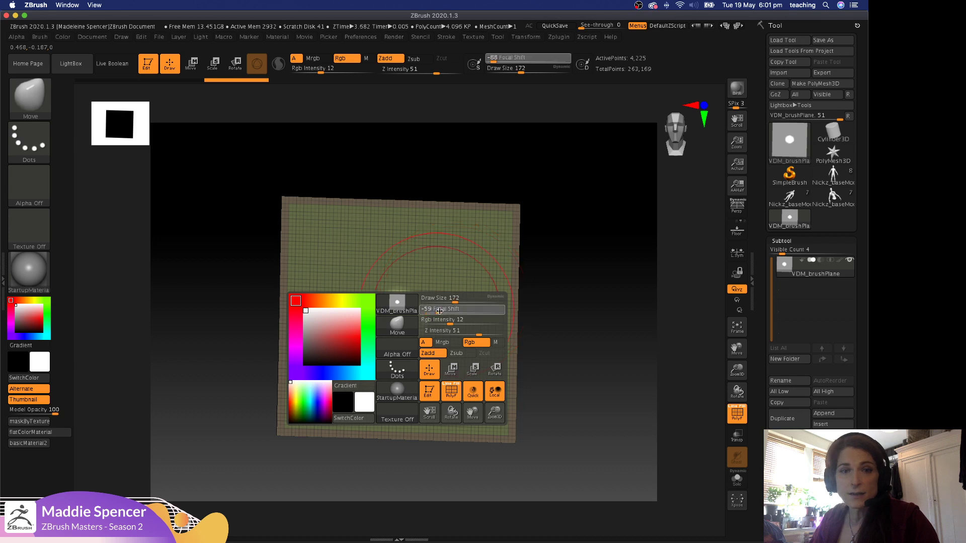
pyautogui.moveTo(455, 302); pyautogui.dragTo(462, 301)
pyautogui.moveTo(546, 283)
pyautogui.mouseDown()
pyautogui.moveTo(563, 277)
pyautogui.moveTo(492, 281)
pyautogui.mouseUp()
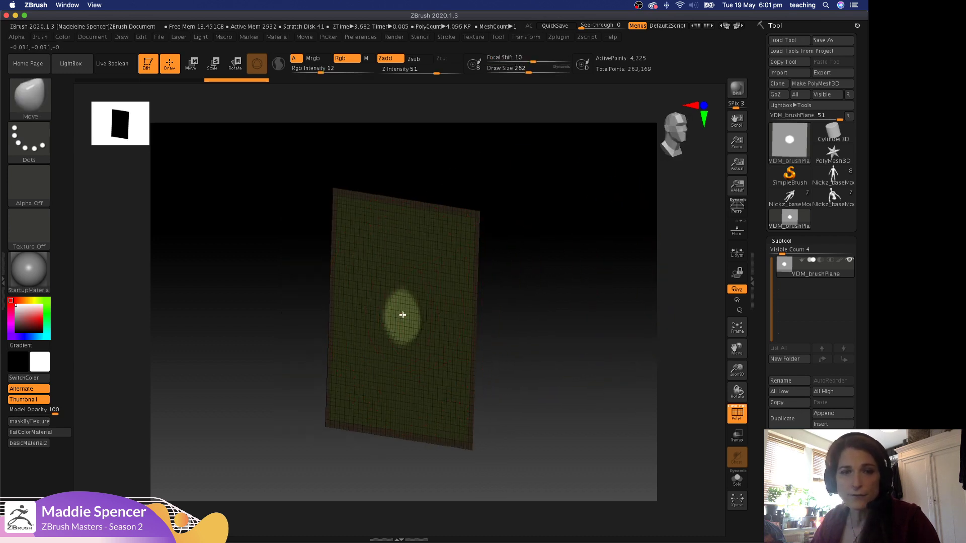
pyautogui.moveTo(401, 317)
pyautogui.mouseDown()
pyautogui.moveTo(568, 373)
pyautogui.moveTo(621, 378)
pyautogui.mouseUp()
pyautogui.keyDown('alt'); pyautogui.moveTo(533, 306); pyautogui.dragTo(615, 313); pyautogui.keyUp('alt')
pyautogui.moveTo(475, 302)
pyautogui.mouseDown()
pyautogui.moveTo(478, 324)
pyautogui.moveTo(479, 299)
pyautogui.mouseUp()
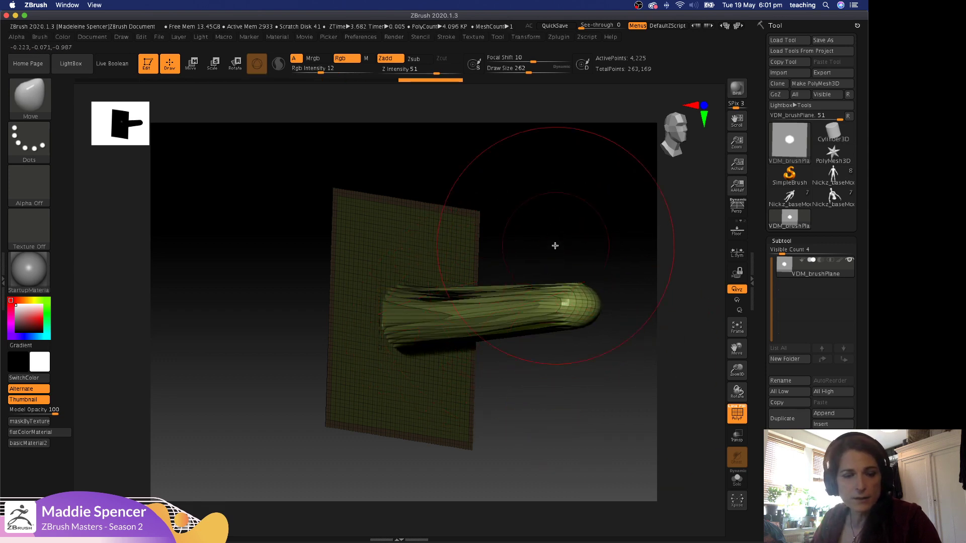
# Clear the mask and subdivide the plane with its stalk three times.
pyautogui.keyDown('ctrl'); pyautogui.click(544, 184); pyautogui.keyUp('ctrl')
pyautogui.press('d')
pyautogui.press('d')
pyautogui.press('d')
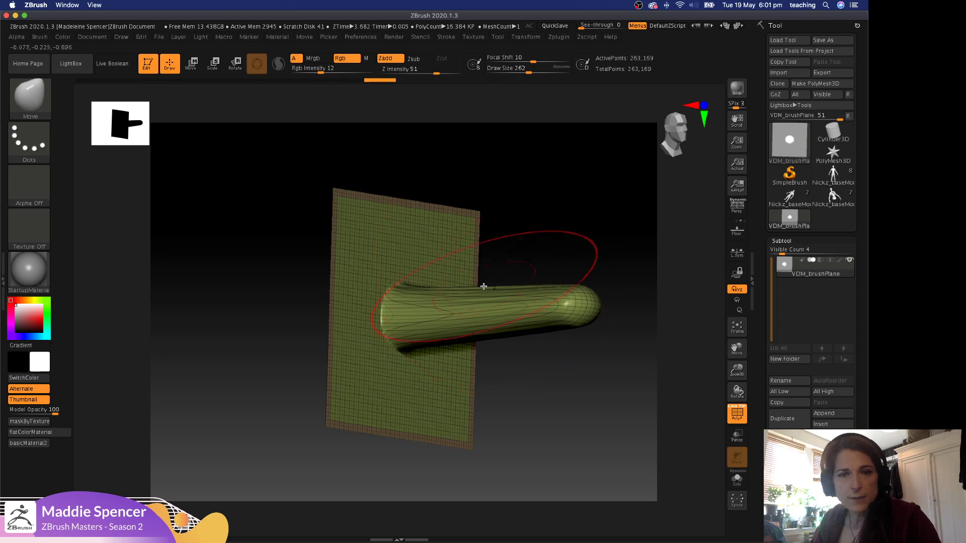
# Smooth the stalk's shaft and try pushing its upper side inward with the Move brush at draw size 116.
pyautogui.press('space')
pyautogui.moveTo(484, 285); pyautogui.dragTo(472, 286)
pyautogui.moveTo(474, 288); pyautogui.dragTo(541, 295, button='right')
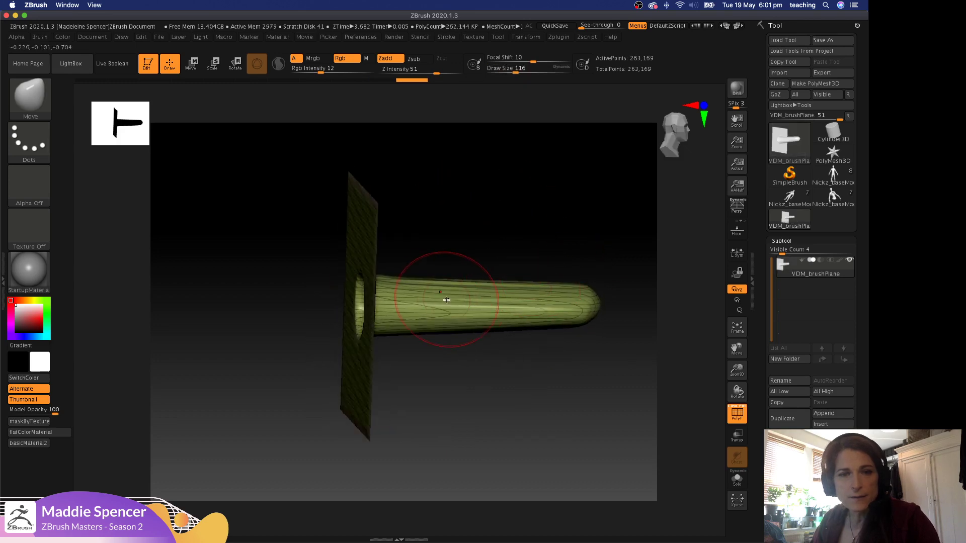
pyautogui.moveTo(442, 300)
pyautogui.keyDown('shift'); pyautogui.mouseDown()
pyautogui.moveTo(431, 305)
pyautogui.moveTo(468, 302)
pyautogui.mouseUp(); pyautogui.keyUp('shift')
pyautogui.moveTo(475, 271); pyautogui.dragTo(455, 261, button='right')
pyautogui.moveTo(448, 283); pyautogui.dragTo(451, 296)
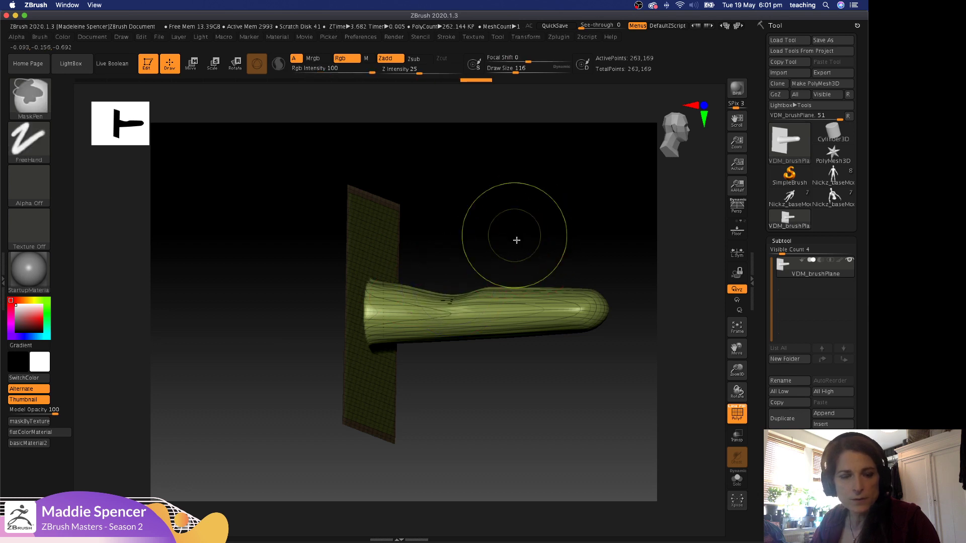
pyautogui.hotkey('ctrl', 'z')
# Mask everything except the middle section of the stalk and scale that section down to a thinner shaft.
pyautogui.moveTo(509, 217); pyautogui.dragTo(514, 224, button='right')
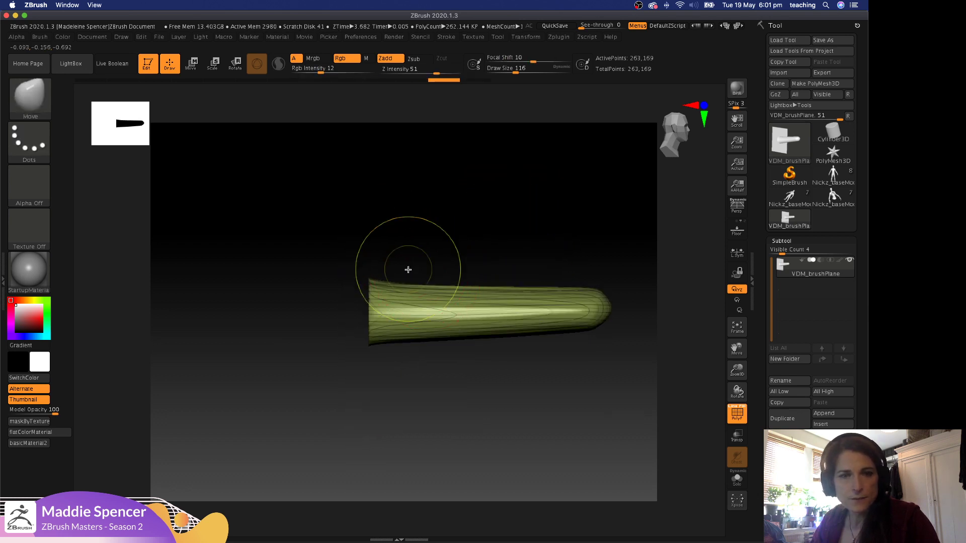
pyautogui.moveTo(400, 258)
pyautogui.keyDown('ctrl'); pyautogui.mouseDown()
pyautogui.moveTo(453, 380)
pyautogui.moveTo(554, 396)
pyautogui.mouseUp(); pyautogui.keyUp('ctrl')
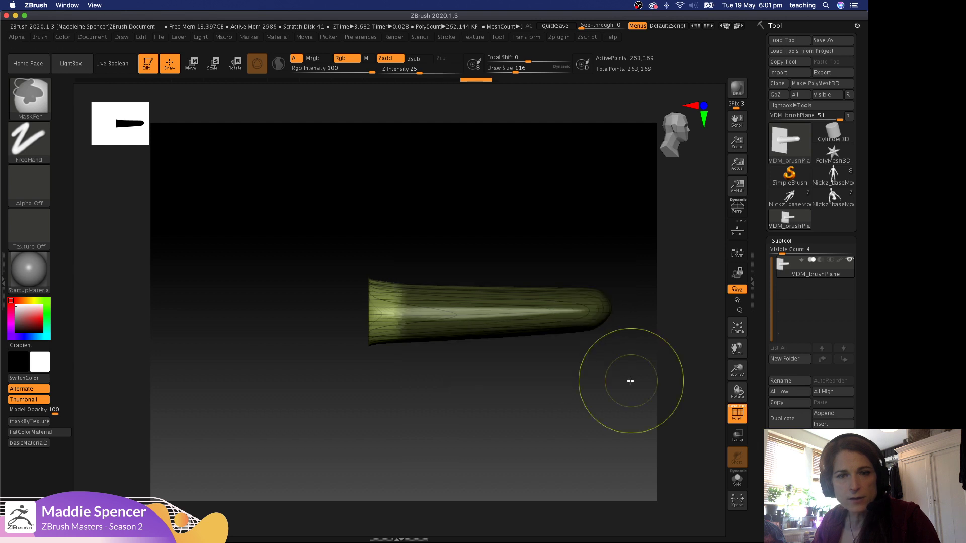
pyautogui.moveTo(406, 245)
pyautogui.keyDown('ctrl'); pyautogui.mouseDown()
pyautogui.moveTo(471, 370)
pyautogui.moveTo(561, 416)
pyautogui.moveTo(595, 380)
pyautogui.moveTo(558, 360)
pyautogui.moveTo(529, 364)
pyautogui.moveTo(509, 340)
pyautogui.mouseUp(); pyautogui.keyUp('ctrl')
pyautogui.keyDown('ctrl'); pyautogui.click(542, 379); pyautogui.keyUp('ctrl')
pyautogui.press('e')
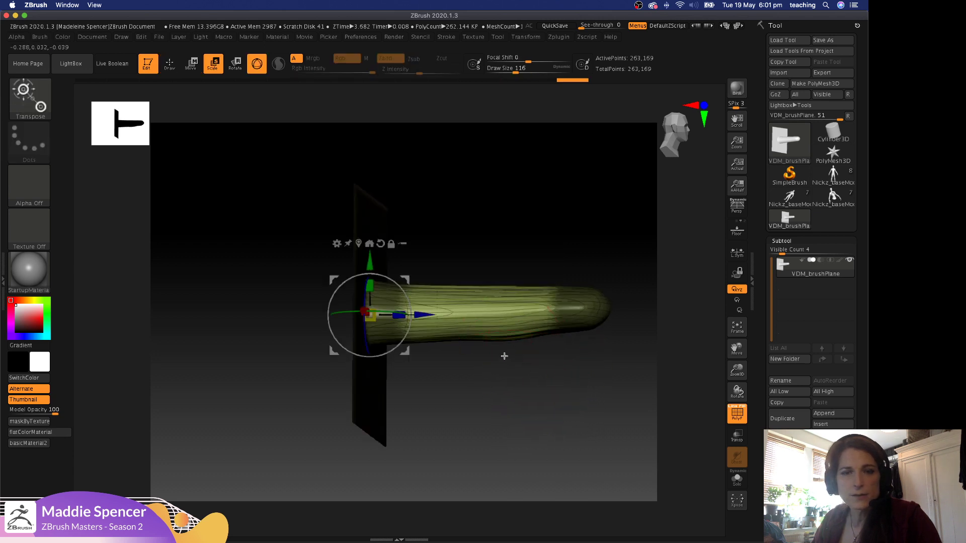
pyautogui.keyDown('shift'); pyautogui.moveTo(489, 396); pyautogui.dragTo(500, 413); pyautogui.keyUp('shift')
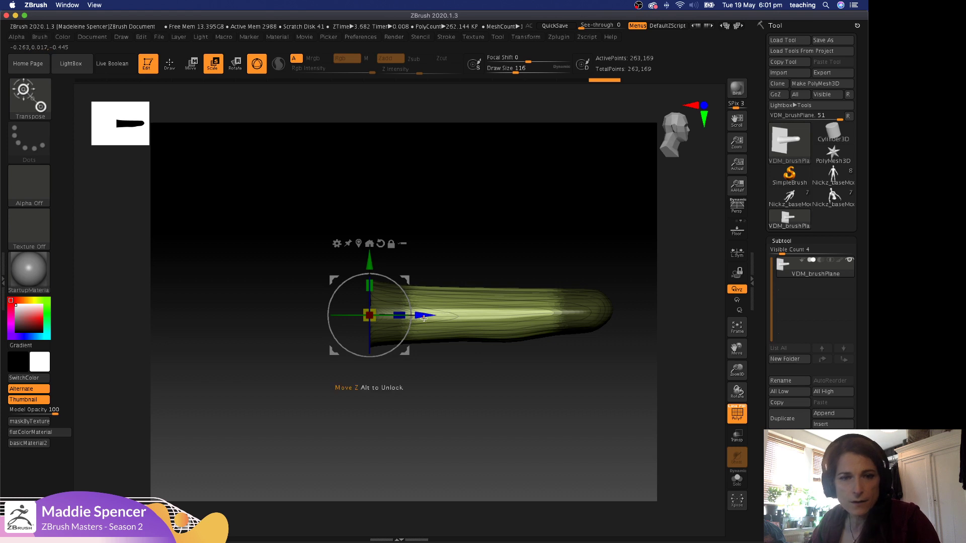
pyautogui.moveTo(424, 318)
pyautogui.keyDown('alt'); pyautogui.mouseDown()
pyautogui.moveTo(510, 313)
pyautogui.moveTo(363, 273)
pyautogui.mouseUp(); pyautogui.keyUp('alt')
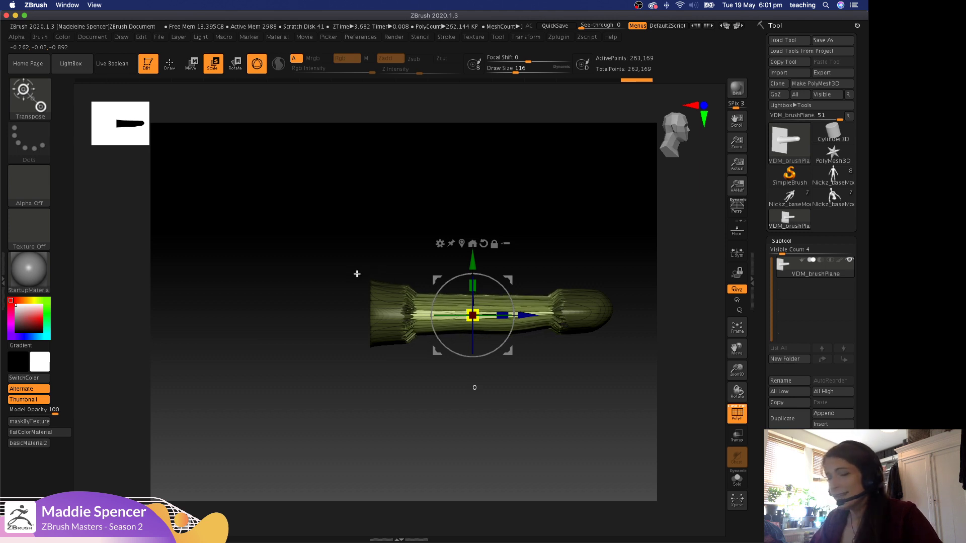
# Smooth the ridges where the thinned shaft meets the stalk's base and tip at draw size 108.
pyautogui.press('q')
pyautogui.press('space')
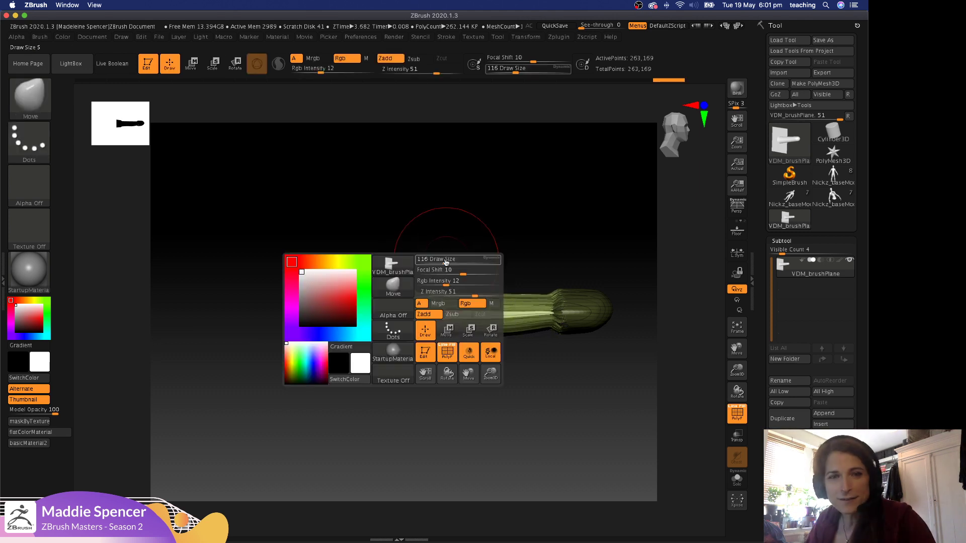
pyautogui.press('shift')
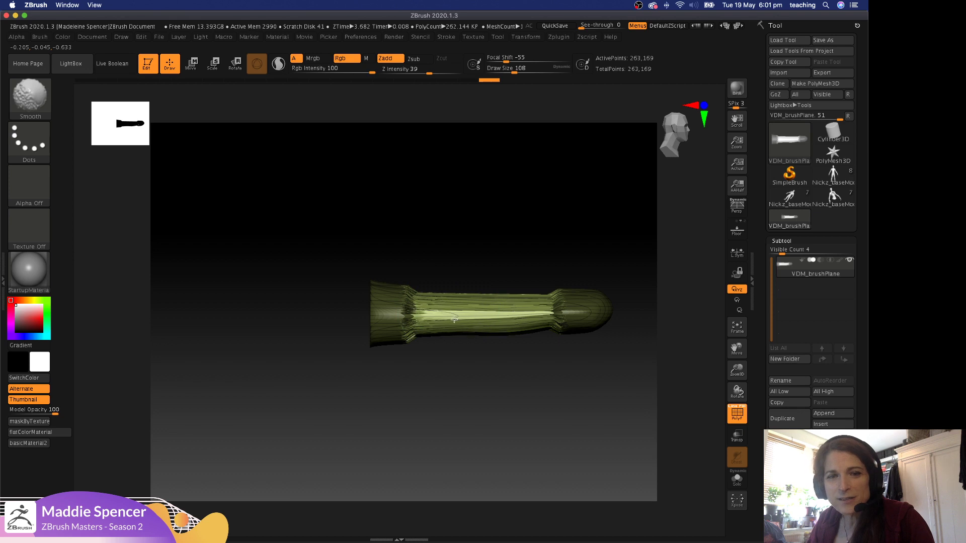
pyautogui.keyDown('shift'); pyautogui.moveTo(438, 280); pyautogui.dragTo(424, 311); pyautogui.keyUp('shift')
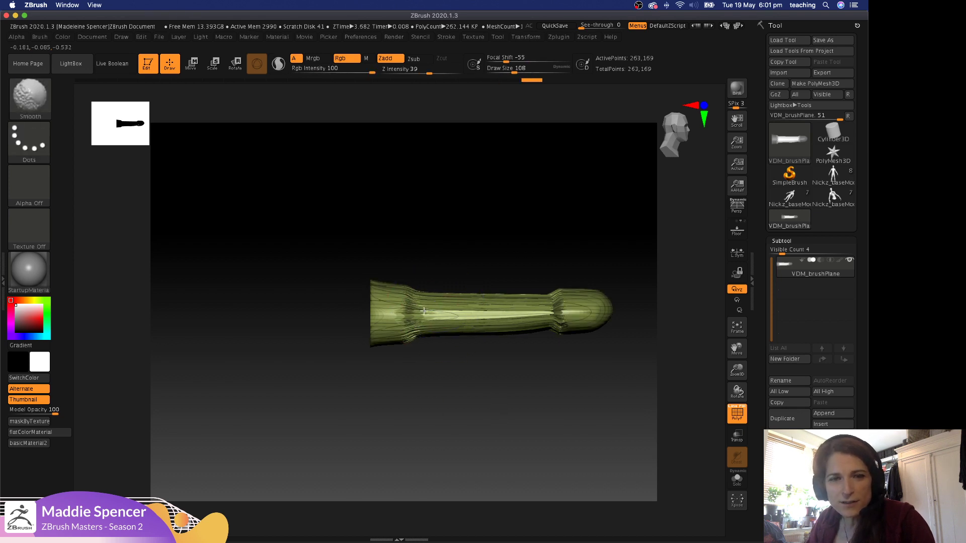
pyautogui.keyDown('shift'); pyautogui.moveTo(536, 314); pyautogui.dragTo(572, 311); pyautogui.keyUp('shift')
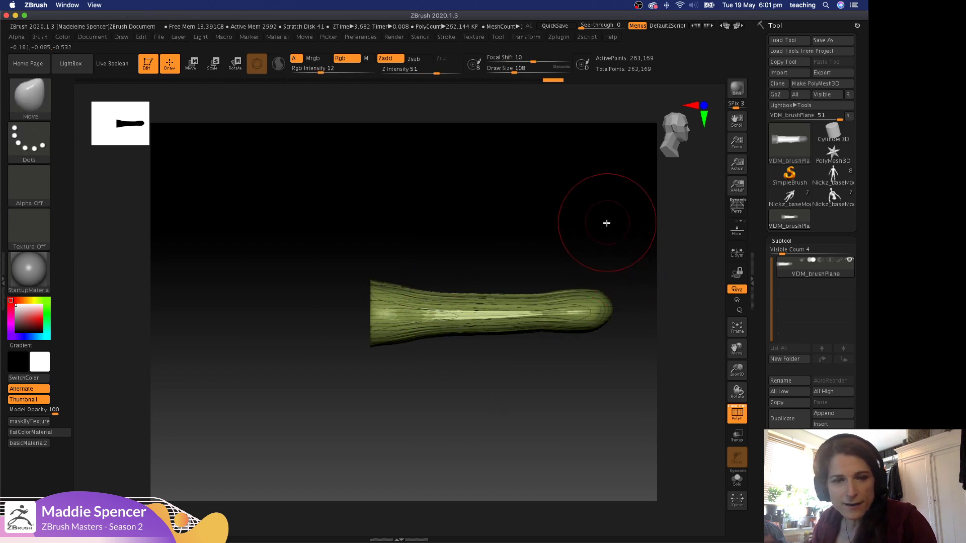
# Switch to the Standard brush with a draw size of 68 and turn the view toward the stalk's tip.
pyautogui.moveTo(606, 222)
pyautogui.mouseDown()
pyautogui.moveTo(560, 222)
pyautogui.moveTo(606, 280)
pyautogui.moveTo(560, 276)
pyautogui.mouseUp()
pyautogui.press('space')
pyautogui.press('b')
pyautogui.press('s')
pyautogui.press('t')
pyautogui.press('space')
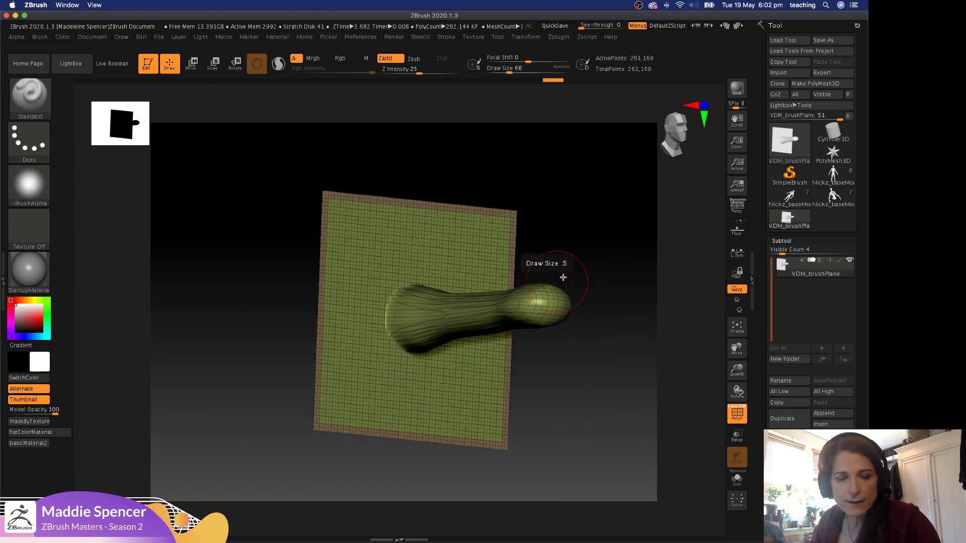
pyautogui.moveTo(596, 225); pyautogui.dragTo(589, 241)
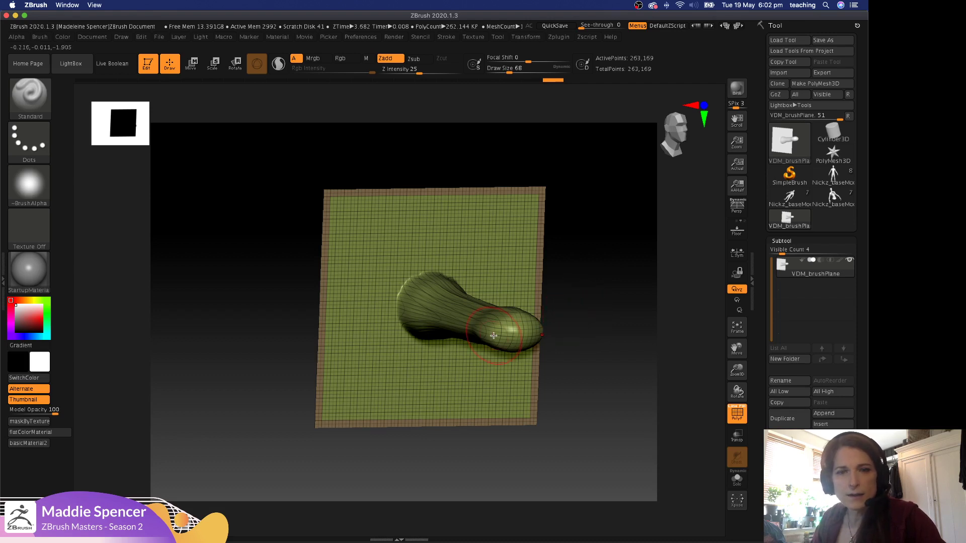
# Set the radial symmetry to act only around the Z axis, along the length of the stalk.
pyautogui.click(525, 39)
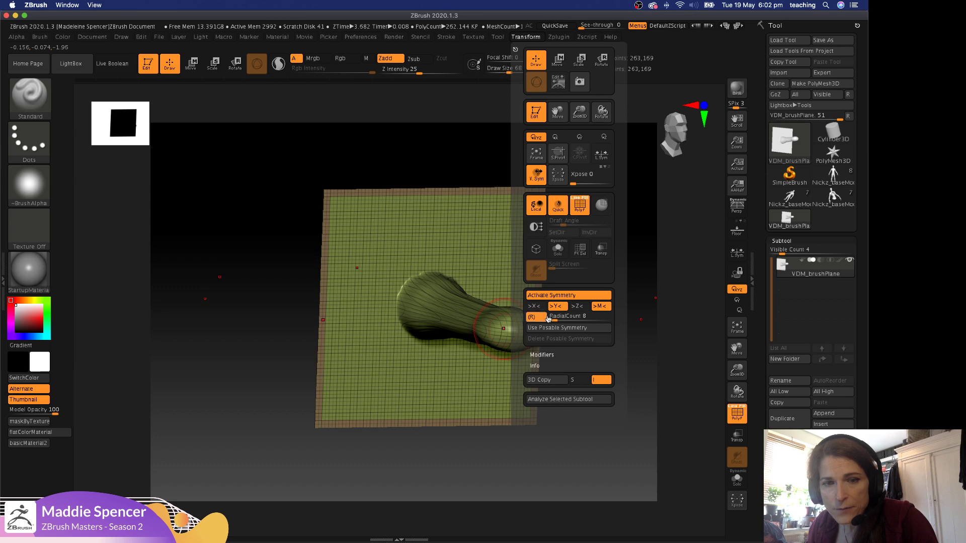
pyautogui.click(558, 310)
pyautogui.press('x')
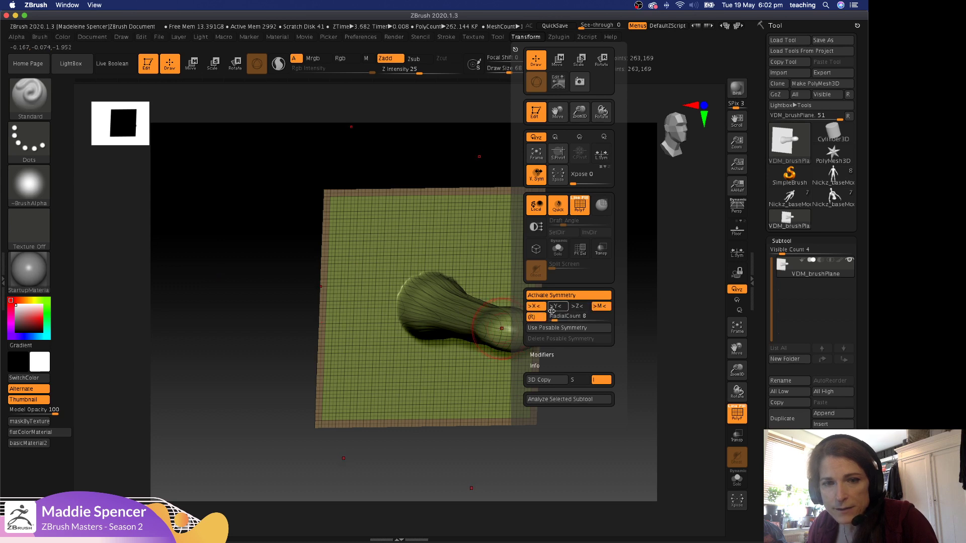
pyautogui.click(577, 307)
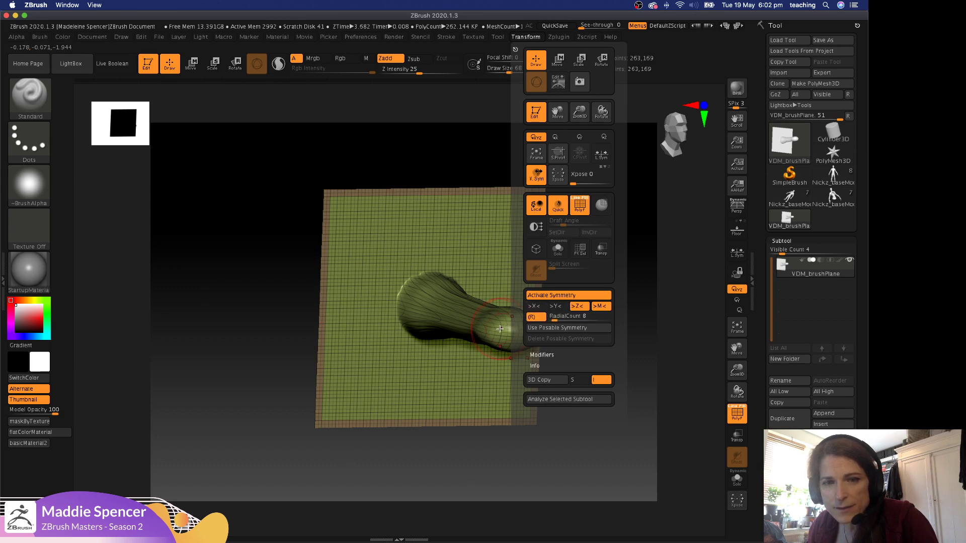
pyautogui.moveTo(577, 315); pyautogui.dragTo(562, 320)
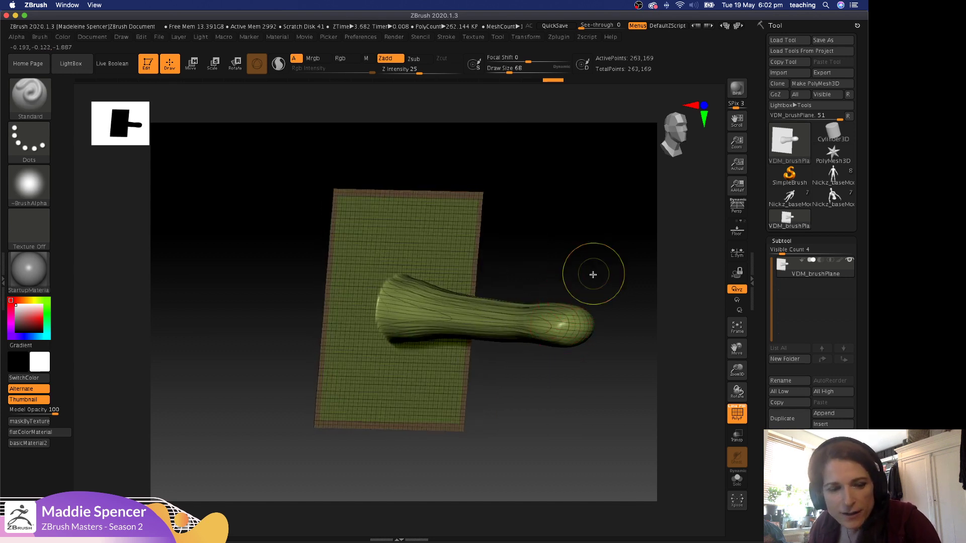
# Undo all the stalk's shaping and subdivisions back to the flat plane with its masked surroundings.
pyautogui.hotkey('ctrl', 'z')
pyautogui.hotkey('ctrl', 'z')
pyautogui.hotkey('ctrl', 'z')
pyautogui.hotkey('ctrl', 'z')
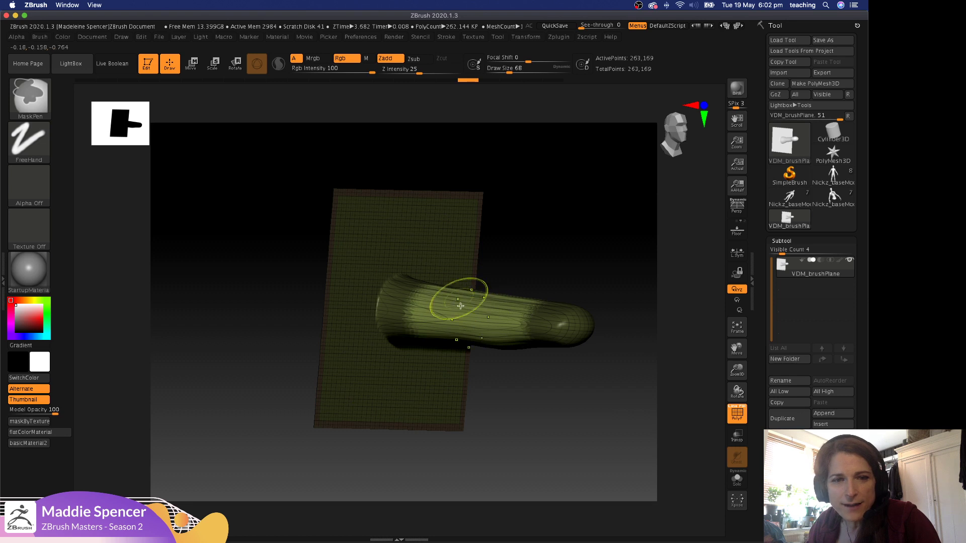
pyautogui.hotkey('ctrl', 'z')
pyautogui.hotkey('ctrl', 'z')
pyautogui.hotkey('ctrl', 'z')
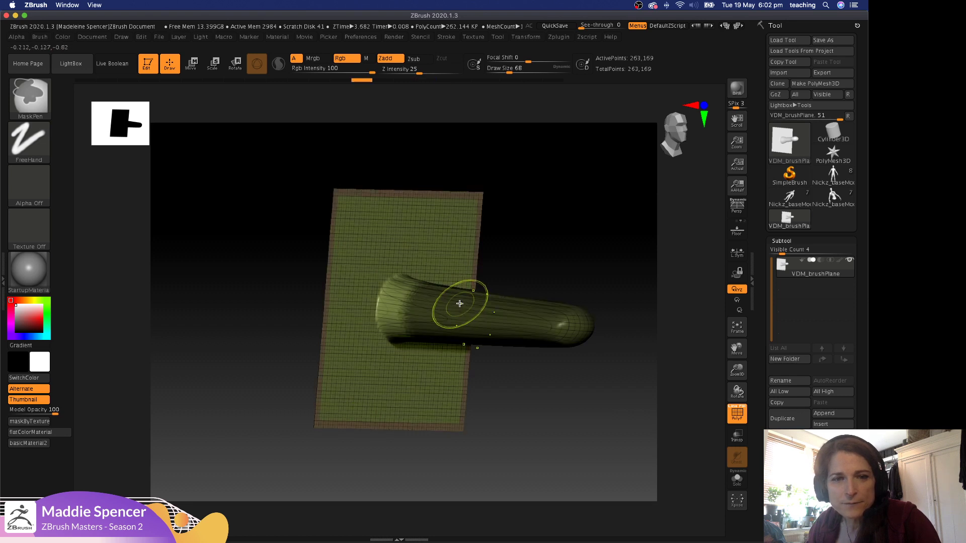
pyautogui.hotkey('ctrl', 'z')
pyautogui.hotkey('ctrl', 'z')
pyautogui.hotkey('ctrl', 'z')
pyautogui.hotkey('ctrl', 'z')
pyautogui.hotkey('ctrl', 'z')
pyautogui.hotkey('ctrl', 'z')
pyautogui.hotkey('ctrl', 'z')
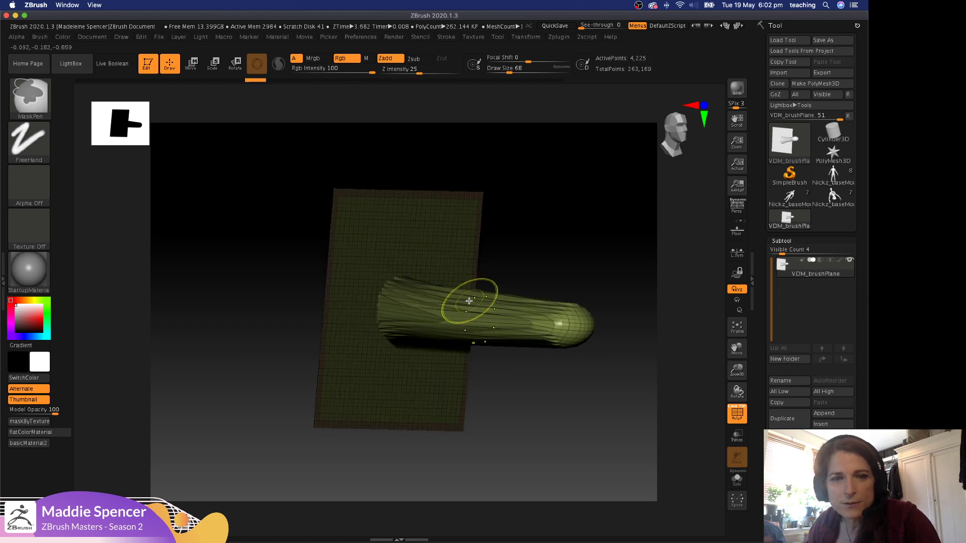
pyautogui.hotkey('ctrl', 'z')
pyautogui.hotkey('ctrl', 'z')
pyautogui.hotkey('ctrl', 'z')
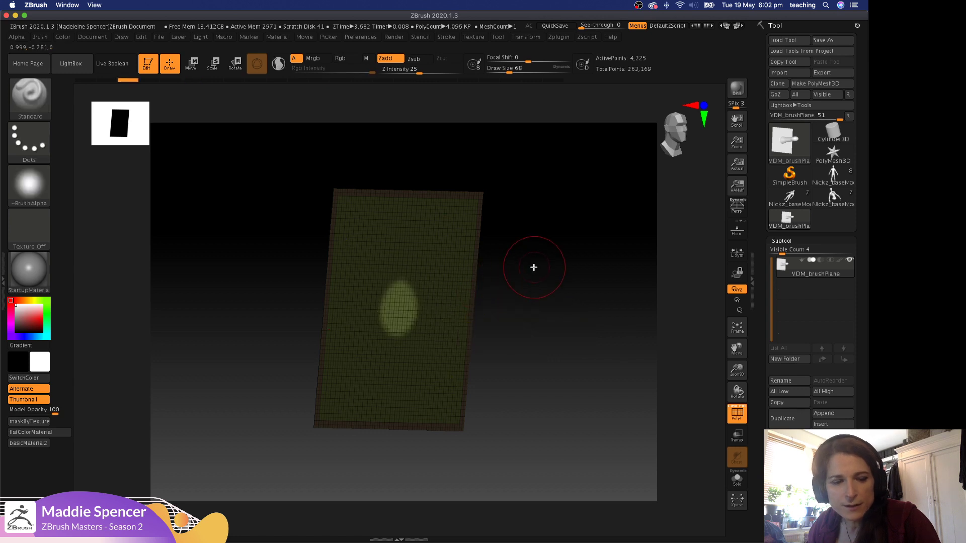
# Replace the mask with an inverted round one at the plane's centre, painted at draw size 41, and set the Move brush's draw size to 268.
pyautogui.moveTo(538, 243)
pyautogui.keyDown('ctrl'); pyautogui.mouseDown()
pyautogui.moveTo(531, 281)
pyautogui.moveTo(517, 264)
pyautogui.moveTo(541, 242)
pyautogui.mouseUp(); pyautogui.keyUp('ctrl')
pyautogui.press('space')
pyautogui.keyDown('ctrl'); pyautogui.moveTo(398, 308); pyautogui.dragTo(403, 317); pyautogui.keyUp('ctrl')
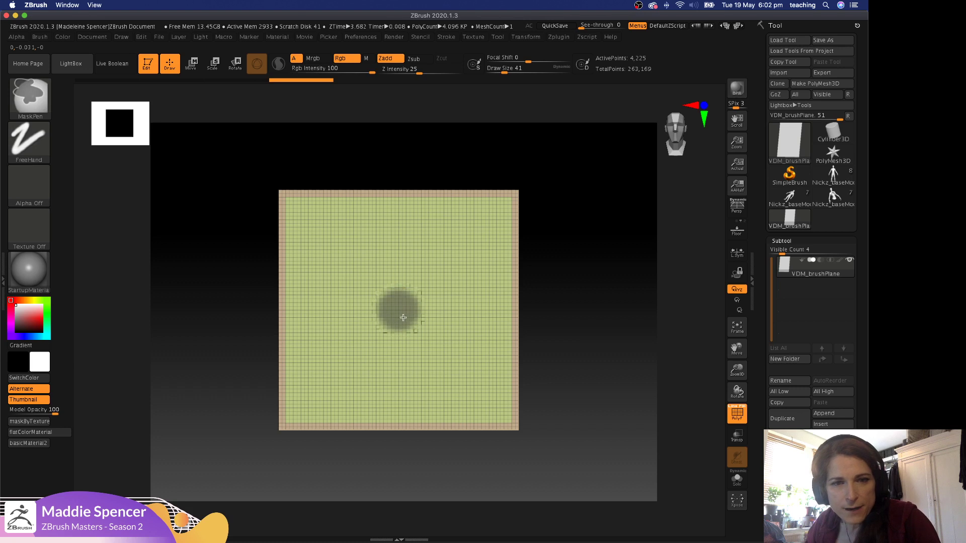
pyautogui.keyDown('ctrl'); pyautogui.click(589, 255); pyautogui.keyUp('ctrl')
pyautogui.press('space')
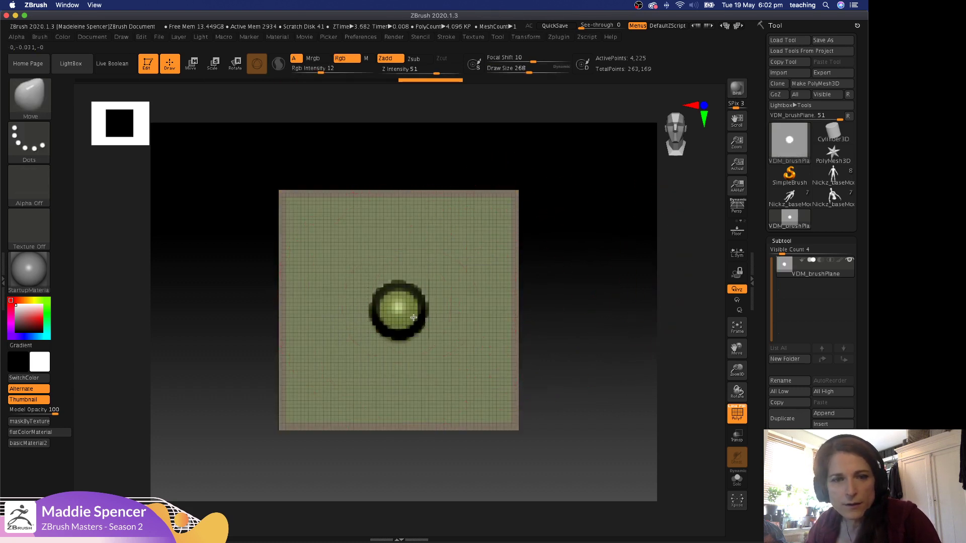
# Pull the plane's unmasked centre out into a stalk with the Move brush at draw size 268 and clear the mask.
pyautogui.moveTo(541, 276)
pyautogui.mouseDown()
pyautogui.moveTo(561, 300)
pyautogui.moveTo(578, 295)
pyautogui.moveTo(567, 276)
pyautogui.moveTo(582, 211)
pyautogui.moveTo(513, 233)
pyautogui.moveTo(565, 308)
pyautogui.mouseUp()
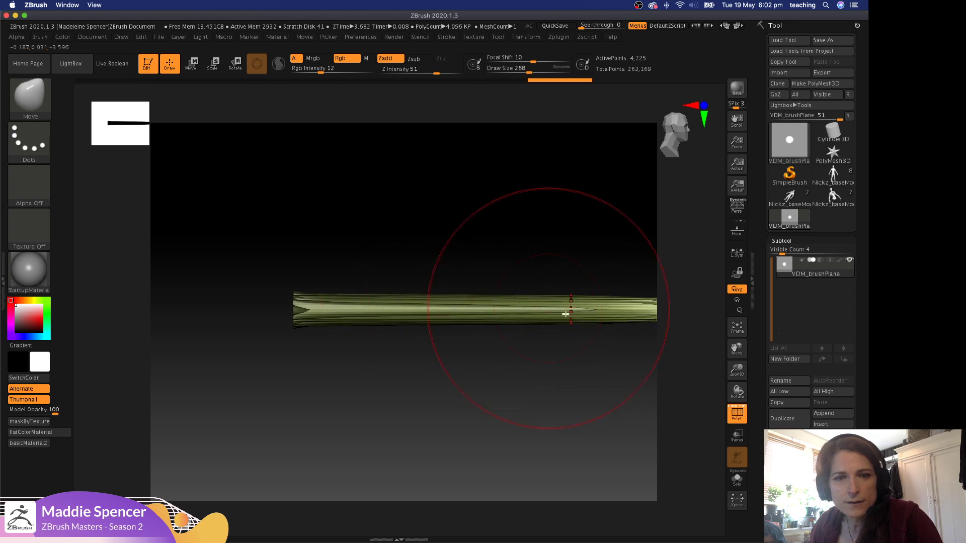
pyautogui.keyDown('ctrl'); pyautogui.keyDown('shift'); pyautogui.click(450, 247); pyautogui.keyUp('shift'); pyautogui.keyUp('ctrl')
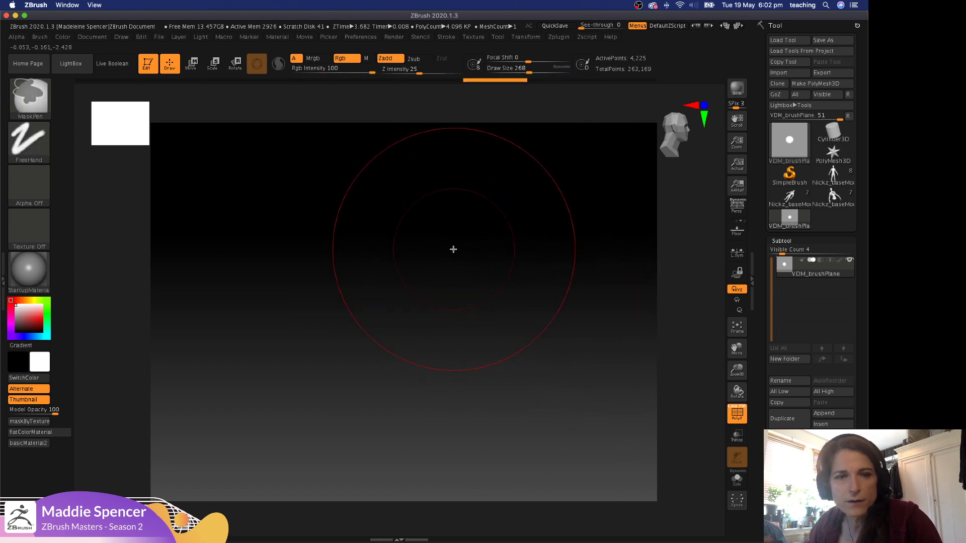
pyautogui.moveTo(442, 240); pyautogui.dragTo(428, 245)
pyautogui.keyDown('alt'); pyautogui.moveTo(297, 310); pyautogui.dragTo(319, 331); pyautogui.keyUp('alt')
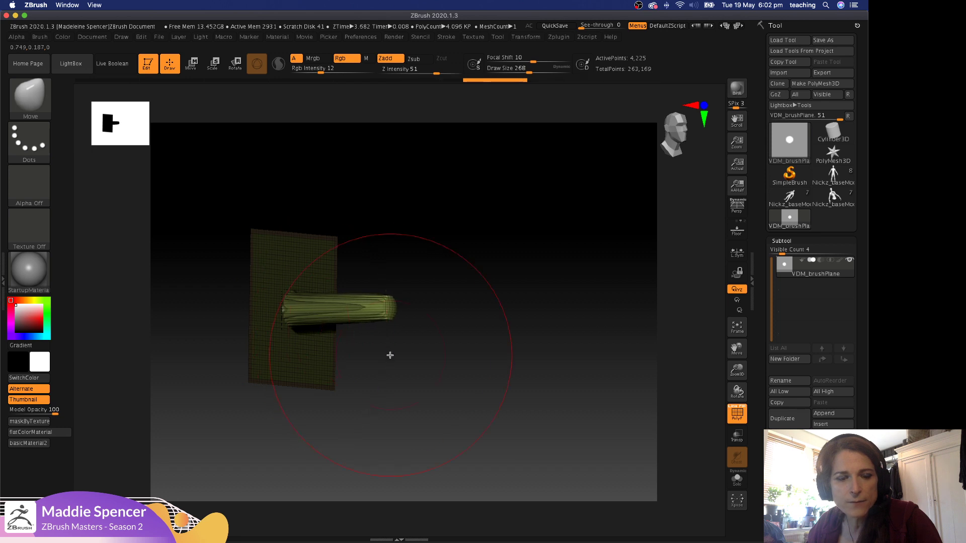
pyautogui.keyDown('ctrl'); pyautogui.moveTo(398, 363); pyautogui.dragTo(429, 394); pyautogui.keyUp('ctrl')
pyautogui.press('w')
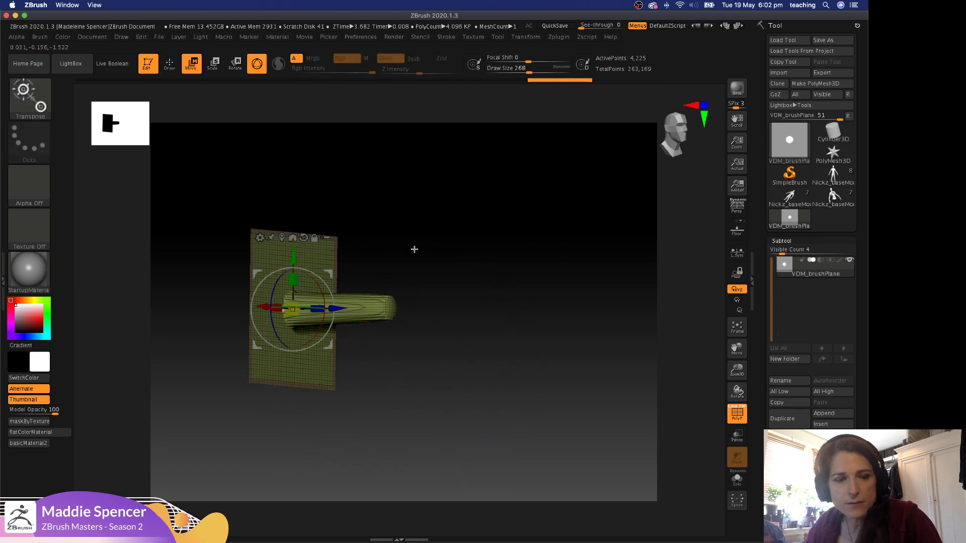
pyautogui.moveTo(406, 264); pyautogui.dragTo(454, 266)
pyautogui.press('q')
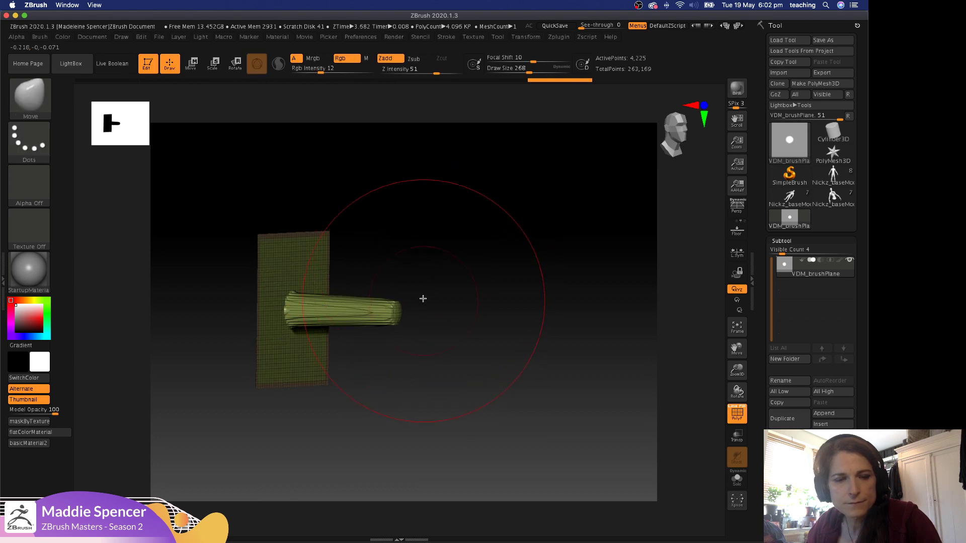
# Subdivide the mesh three times and build up the stalk's tip into a bulb with a hollow end, using the Standard brush at draw size 39.
pyautogui.moveTo(431, 259)
pyautogui.mouseDown()
pyautogui.moveTo(434, 230)
pyautogui.moveTo(447, 222)
pyautogui.mouseUp()
pyautogui.keyDown('ctrl'); pyautogui.moveTo(447, 220); pyautogui.dragTo(455, 251); pyautogui.keyUp('ctrl')
pyautogui.press('space')
pyautogui.moveTo(402, 285)
pyautogui.mouseDown()
pyautogui.moveTo(391, 265)
pyautogui.moveTo(412, 235)
pyautogui.moveTo(438, 275)
pyautogui.moveTo(437, 295)
pyautogui.moveTo(469, 303)
pyautogui.mouseUp()
pyautogui.press('b')
pyautogui.press('s')
pyautogui.press('t')
pyautogui.press('space')
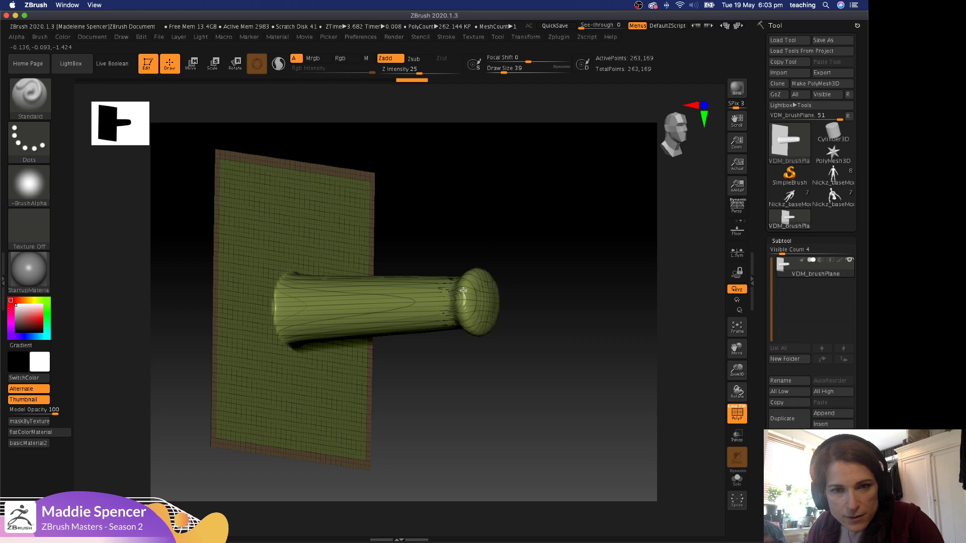
pyautogui.moveTo(528, 230); pyautogui.dragTo(477, 300)
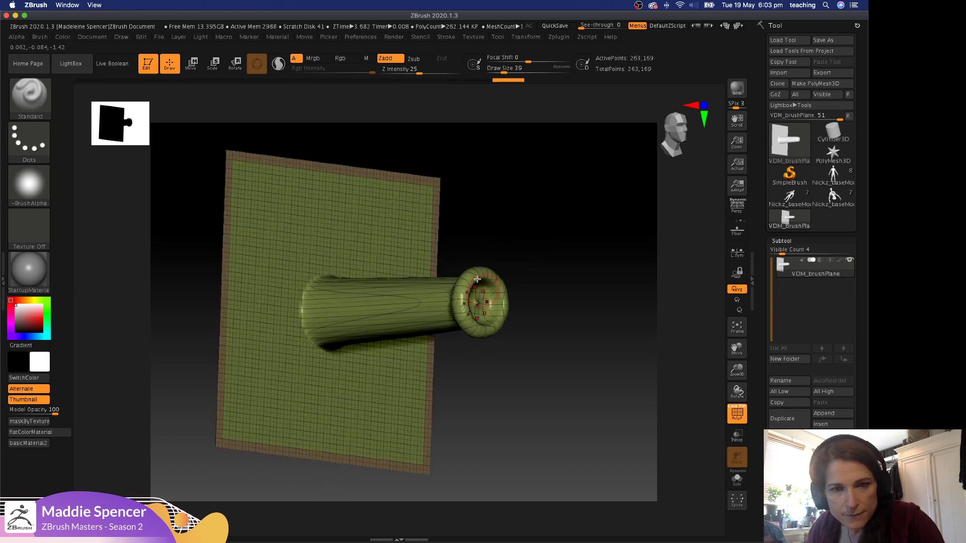
# Carve the stalk's shaft inward into an uneven, waisted profile with the Standard brush at draw size 136.
pyautogui.press('space')
pyautogui.moveTo(416, 292); pyautogui.dragTo(426, 291)
pyautogui.moveTo(442, 241); pyautogui.dragTo(482, 247)
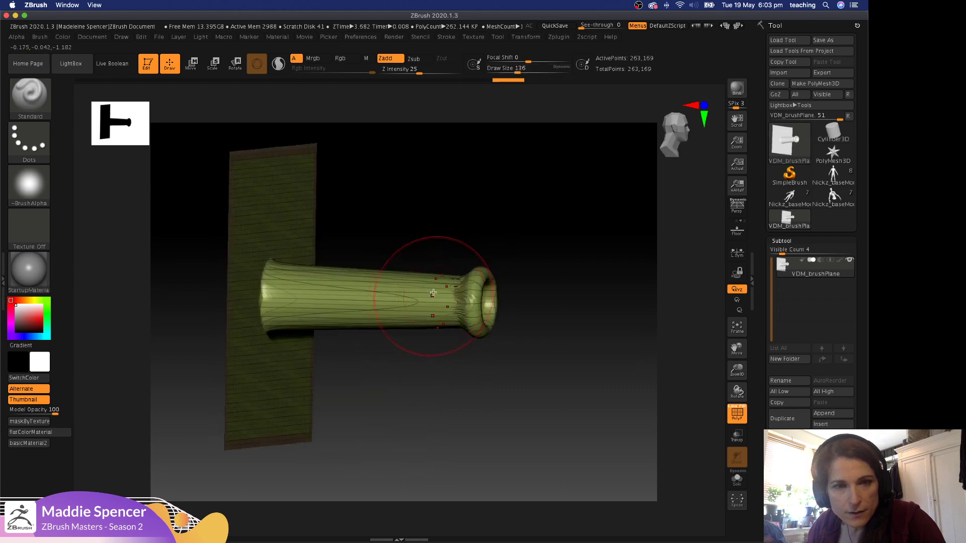
pyautogui.moveTo(417, 277)
pyautogui.keyDown('alt'); pyautogui.mouseDown()
pyautogui.moveTo(394, 292)
pyautogui.moveTo(295, 297)
pyautogui.moveTo(305, 297)
pyautogui.mouseUp(); pyautogui.keyUp('alt')
pyautogui.moveTo(382, 242)
pyautogui.mouseDown()
pyautogui.moveTo(399, 240)
pyautogui.moveTo(394, 249)
pyautogui.moveTo(399, 190)
pyautogui.moveTo(304, 132)
pyautogui.mouseUp()
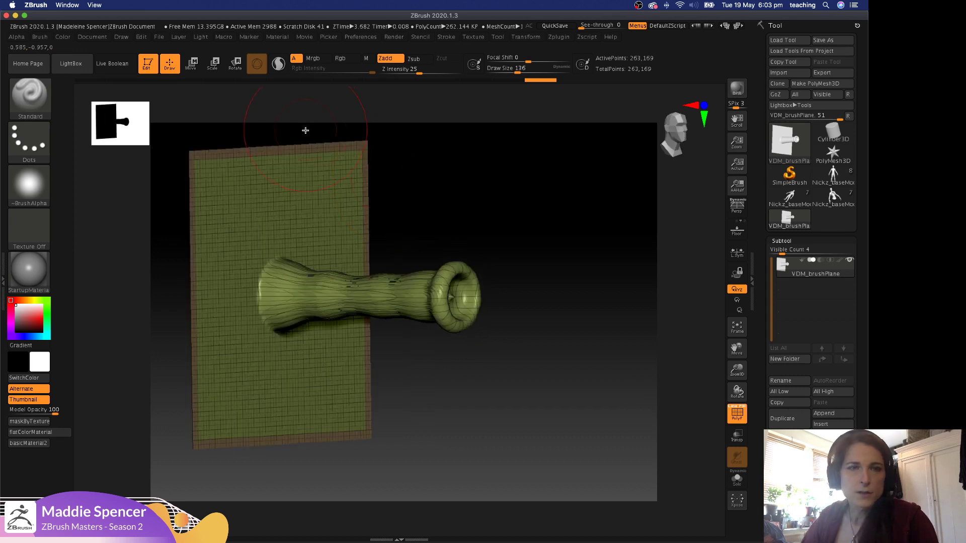
# Hide the border polygroup around the edge of the brush plane.
pyautogui.keyDown('ctrl'); pyautogui.keyDown('shift'); pyautogui.click(307, 147); pyautogui.keyUp('shift'); pyautogui.keyUp('ctrl')
pyautogui.keyDown('ctrl'); pyautogui.keyDown('shift'); pyautogui.click(453, 166); pyautogui.keyUp('shift'); pyautogui.keyUp('ctrl')
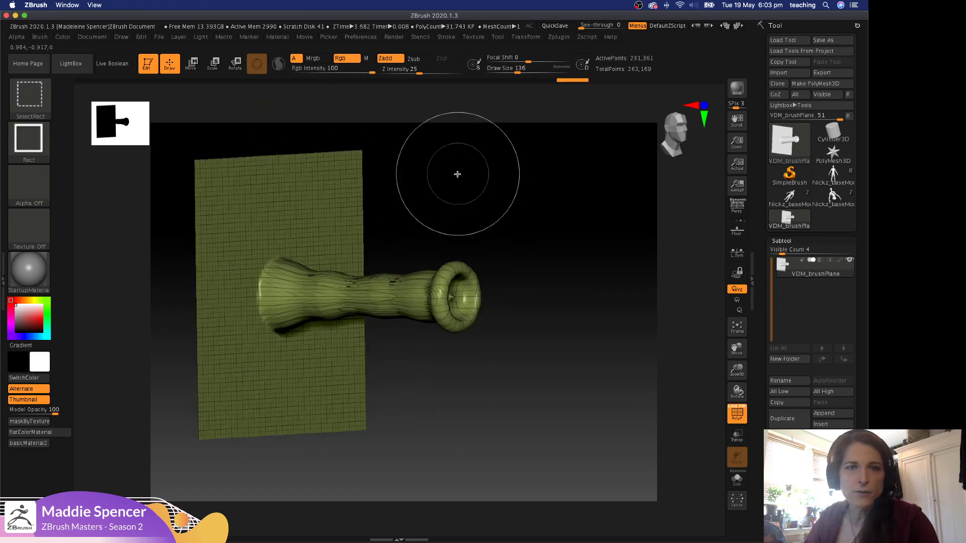
pyautogui.moveTo(494, 213); pyautogui.dragTo(401, 254)
# Bend the stalk into a gentle curve with the Move brush at draw size 274.
pyautogui.press('s')
pyautogui.moveTo(336, 269)
pyautogui.mouseDown()
pyautogui.moveTo(342, 261)
pyautogui.moveTo(326, 269)
pyautogui.moveTo(333, 283)
pyautogui.moveTo(421, 276)
pyautogui.moveTo(468, 295)
pyautogui.moveTo(495, 284)
pyautogui.moveTo(440, 285)
pyautogui.moveTo(432, 261)
pyautogui.moveTo(427, 298)
pyautogui.mouseUp()
pyautogui.press('b')
pyautogui.press('m')
pyautogui.press('v')
pyautogui.press('s')
pyautogui.press('space')
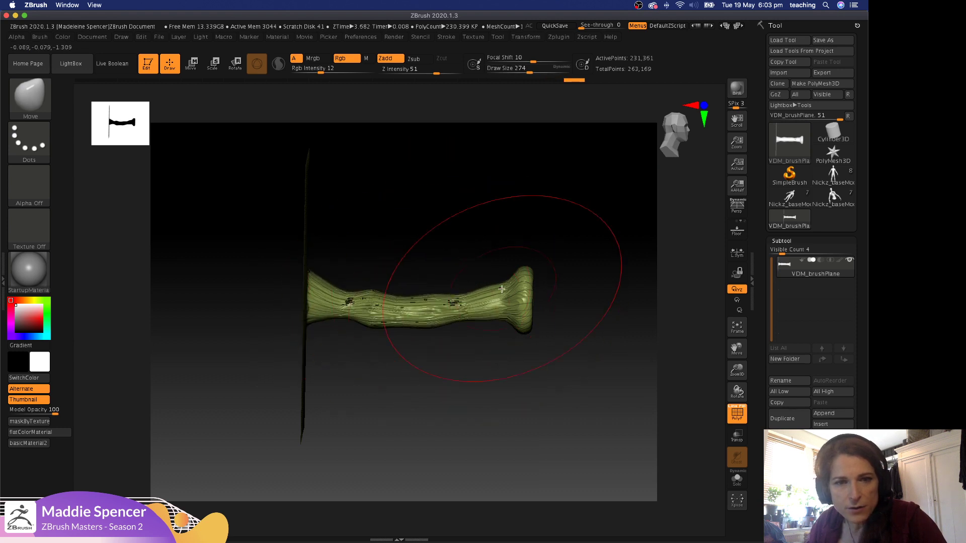
# Unhide the border polygroup around the edge of the plane.
pyautogui.press('ctrl')
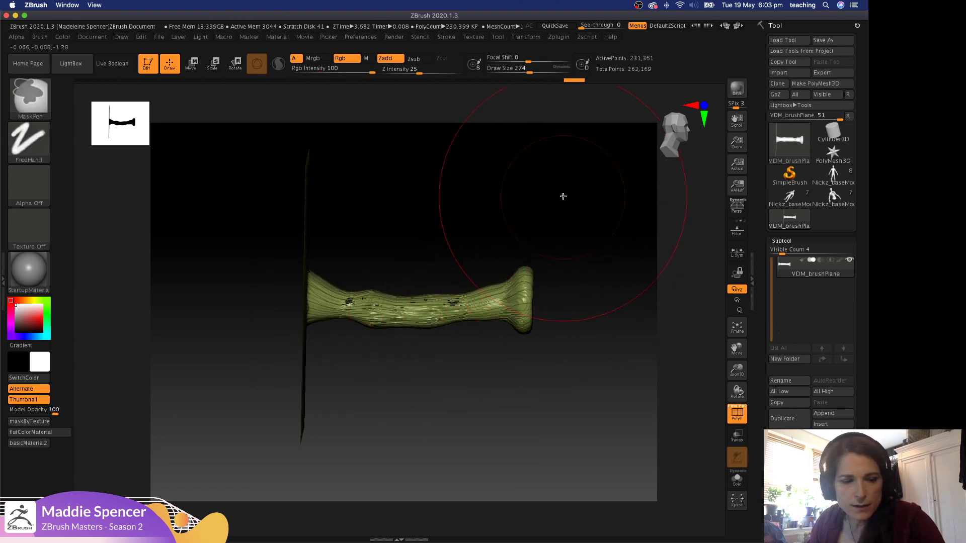
pyautogui.keyDown('ctrl'); pyautogui.keyDown('shift'); pyautogui.click(568, 219); pyautogui.keyUp('shift'); pyautogui.keyUp('ctrl')
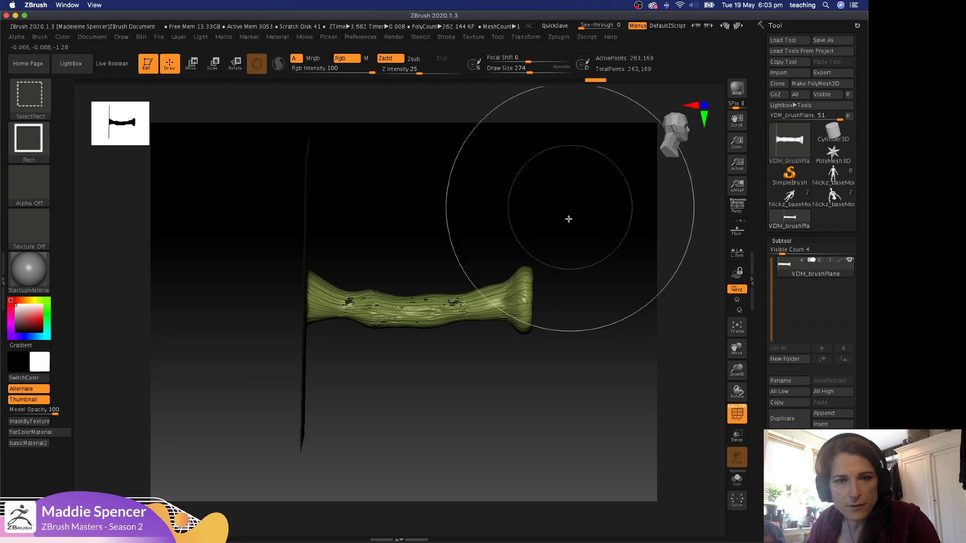
pyautogui.press('ctrl')
pyautogui.press('ctrl')
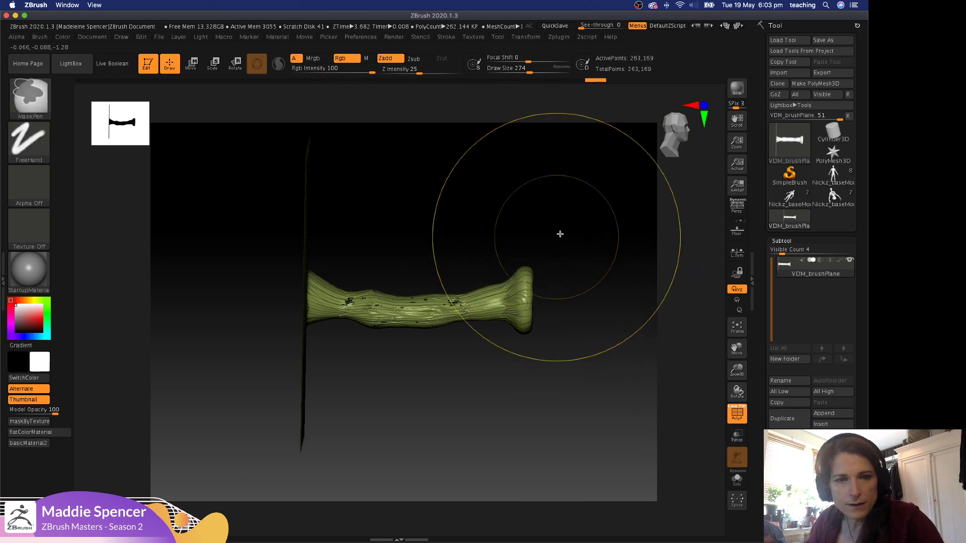
# Subdivide the mesh once more and smooth the stalk's shaft with the Smooth brush at draw size 163.
pyautogui.press('shift')
pyautogui.hotkey('ctrl', 'd')
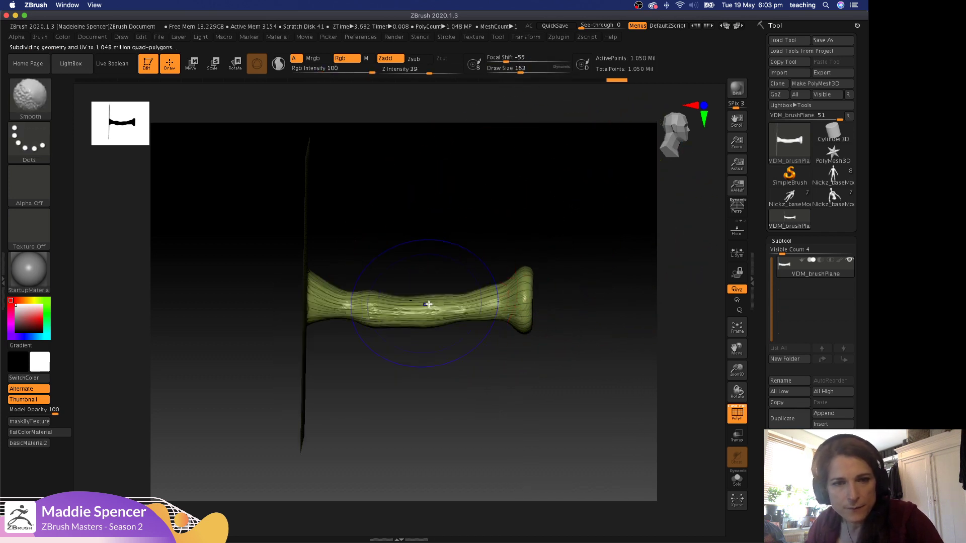
pyautogui.moveTo(387, 300); pyautogui.dragTo(396, 307)
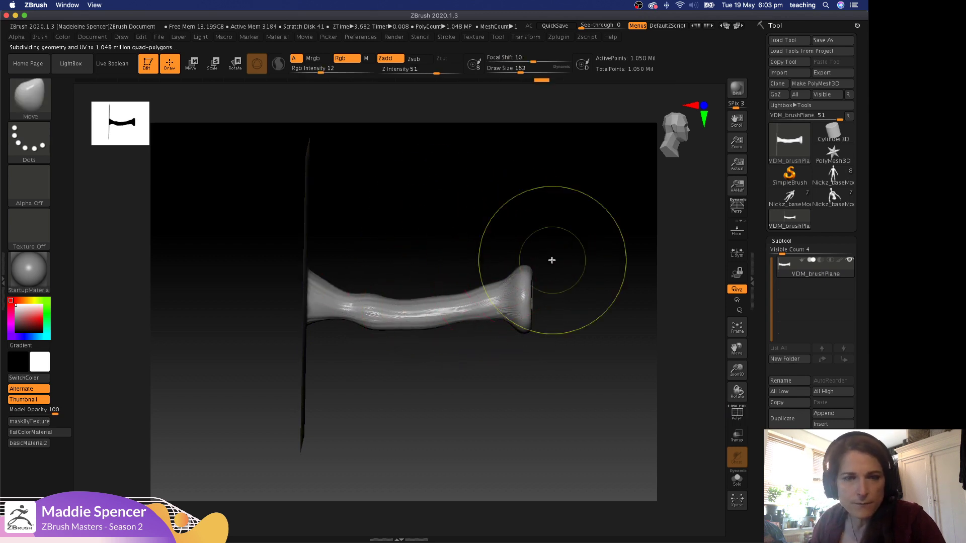
# Mask the base half of the stalk and the plane, leaving the tip half free, and step down one subdivision level.
pyautogui.moveTo(573, 225)
pyautogui.keyDown('ctrl'); pyautogui.mouseDown()
pyautogui.moveTo(453, 367)
pyautogui.moveTo(418, 383)
pyautogui.mouseUp(); pyautogui.keyUp('ctrl')
pyautogui.keyDown('ctrl'); pyautogui.click(447, 416); pyautogui.keyUp('ctrl')
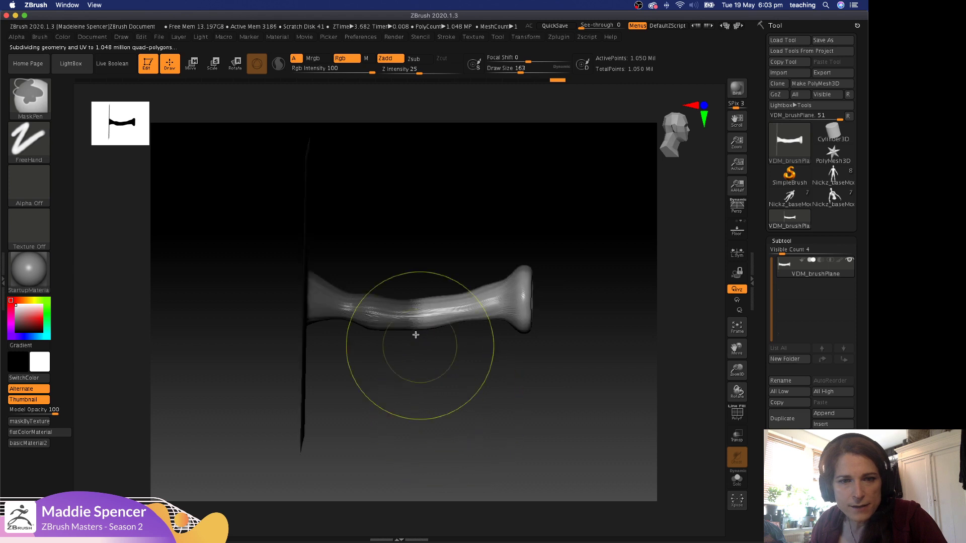
pyautogui.hotkey('shift', 'd')
pyautogui.hotkey('shift', 'd')
pyautogui.press('d')
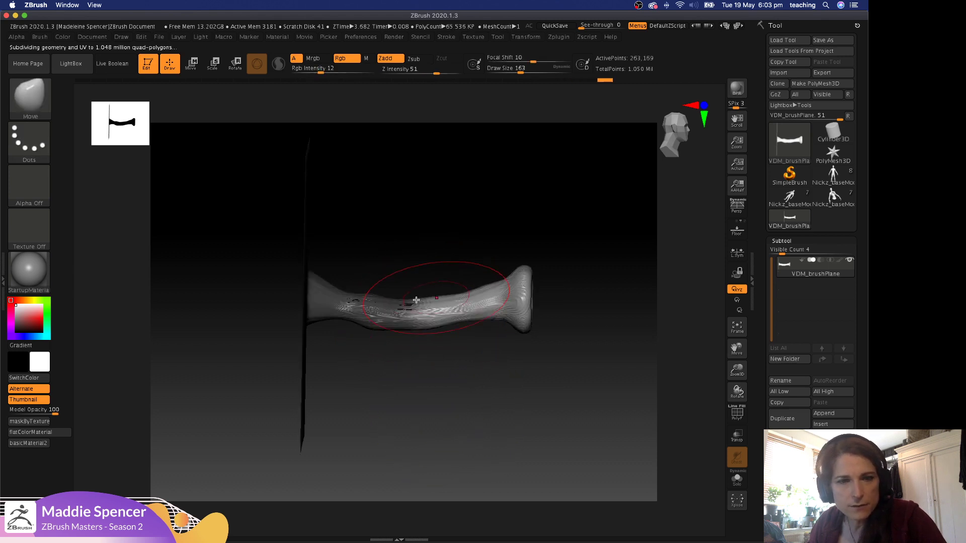
# Bend the outer half of the stalk upward with a Transpose line rotation instead of the gizmo.
pyautogui.press('r')
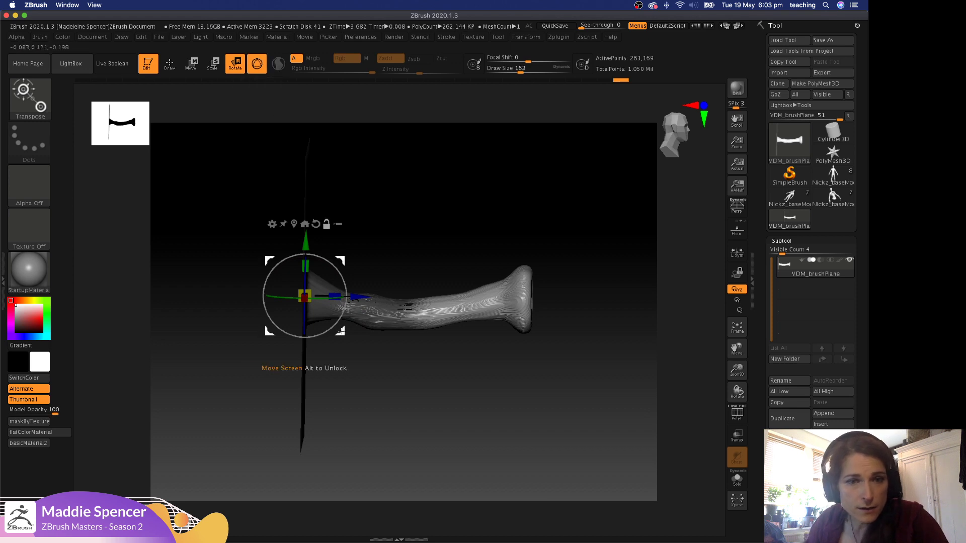
pyautogui.keyDown('alt'); pyautogui.moveTo(344, 331); pyautogui.dragTo(440, 351); pyautogui.keyUp('alt')
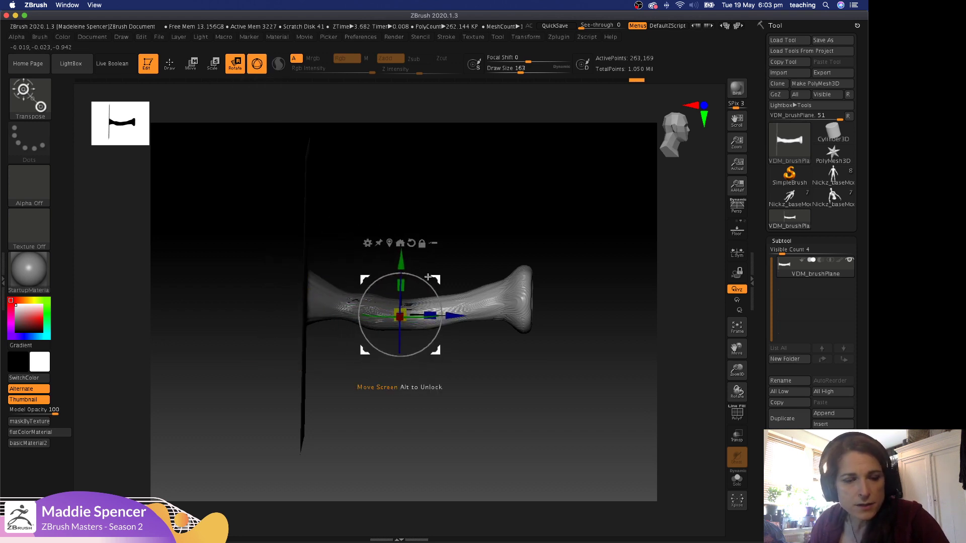
pyautogui.click(254, 60)
pyautogui.moveTo(315, 293)
pyautogui.mouseDown()
pyautogui.moveTo(397, 326)
pyautogui.moveTo(410, 307)
pyautogui.moveTo(403, 292)
pyautogui.mouseUp()
pyautogui.press('e')
pyautogui.press('r')
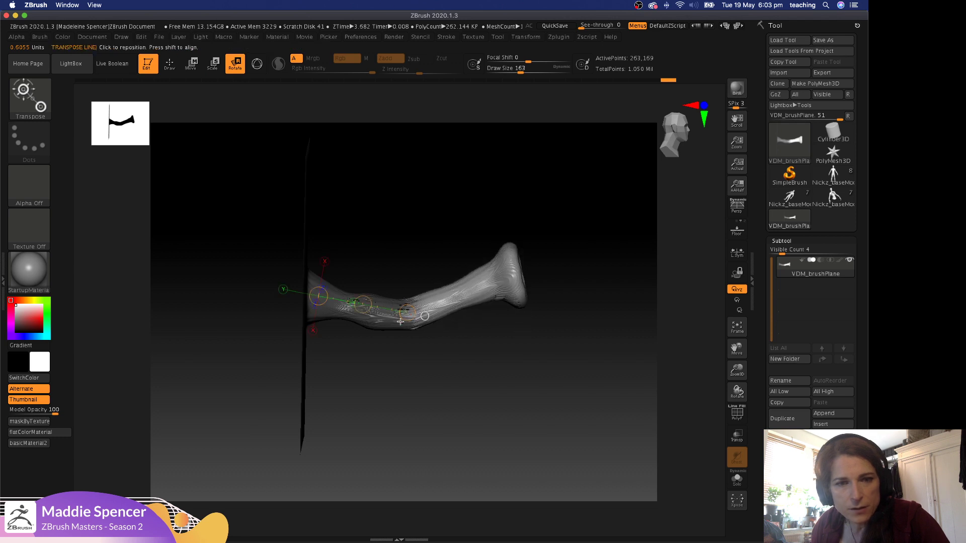
# Place a new Transpose line near the stalk's outer end and rotate the flared tip downward.
pyautogui.moveTo(395, 328)
pyautogui.mouseDown()
pyautogui.moveTo(463, 294)
pyautogui.moveTo(473, 309)
pyautogui.moveTo(461, 342)
pyautogui.moveTo(453, 250)
pyautogui.moveTo(445, 322)
pyautogui.mouseUp()
pyautogui.moveTo(462, 265); pyautogui.dragTo(466, 321)
pyautogui.moveTo(530, 248); pyautogui.dragTo(567, 278)
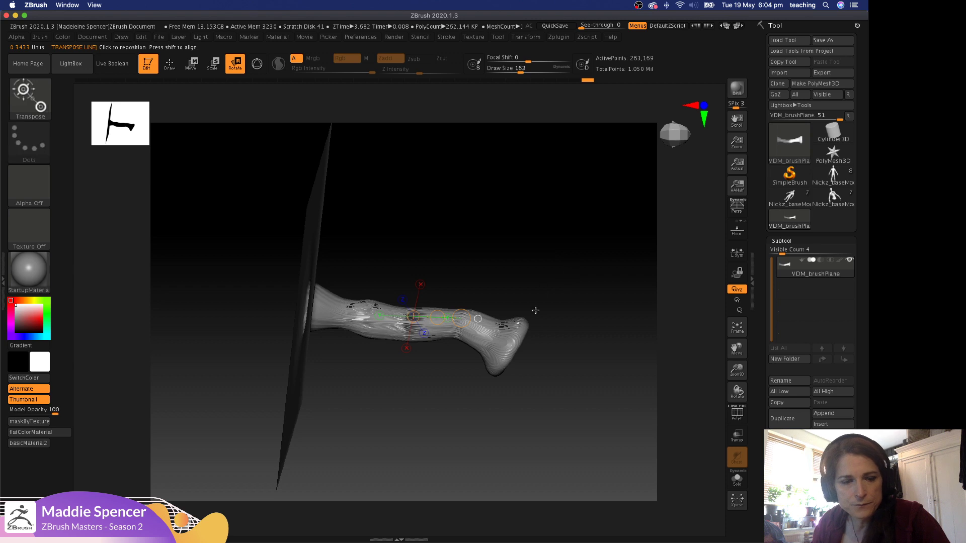
# Smooth the stalk's surface at a higher subdivision level with draw size 44 and divide the mesh once more.
pyautogui.press('d')
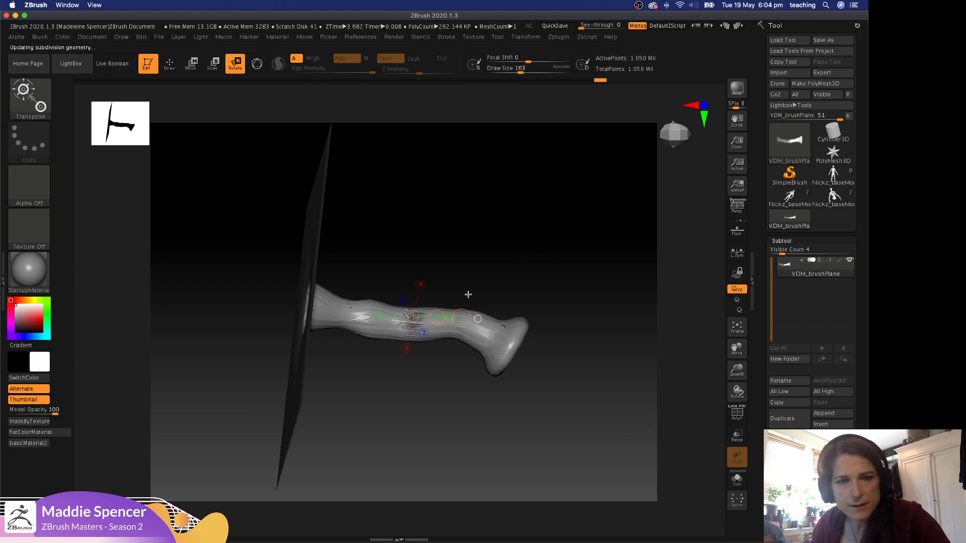
pyautogui.moveTo(482, 276); pyautogui.dragTo(426, 270)
pyautogui.press('q')
pyautogui.press('space')
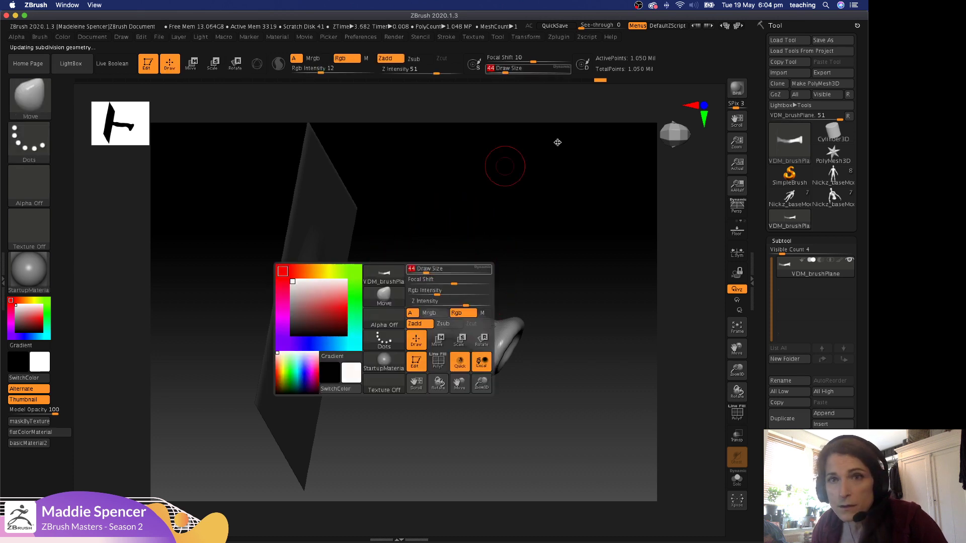
pyautogui.keyDown('ctrl'); pyautogui.moveTo(406, 327); pyautogui.dragTo(412, 319); pyautogui.keyUp('ctrl')
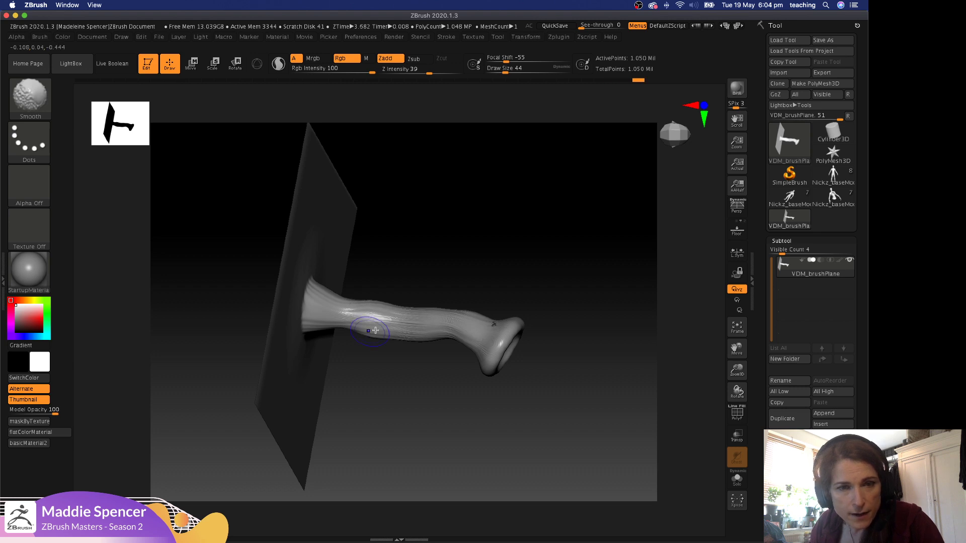
pyautogui.hotkey('ctrl', 'd')
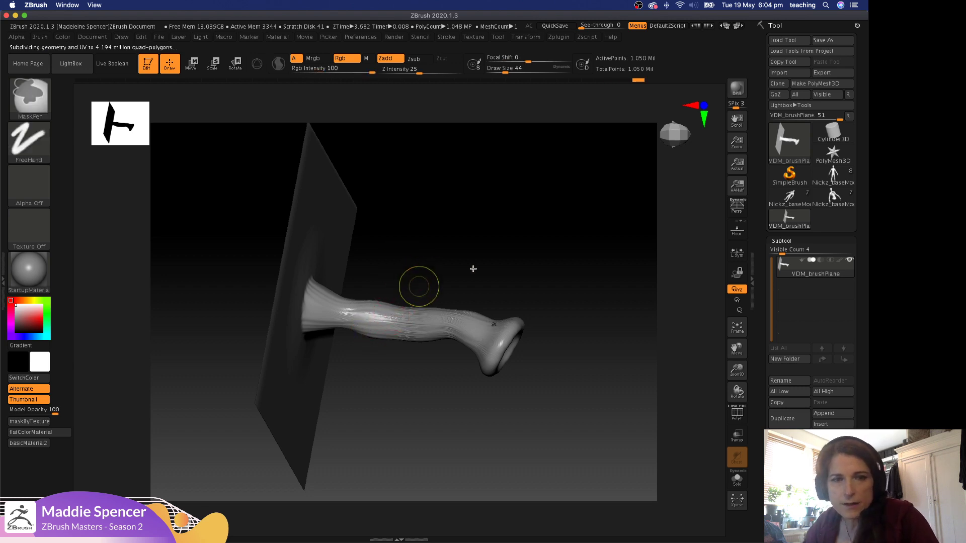
# Carve a crease around the neck behind the flared rim using the DamStandard brush at draw size 25.
pyautogui.press('b')
pyautogui.press('d')
pyautogui.press('s')
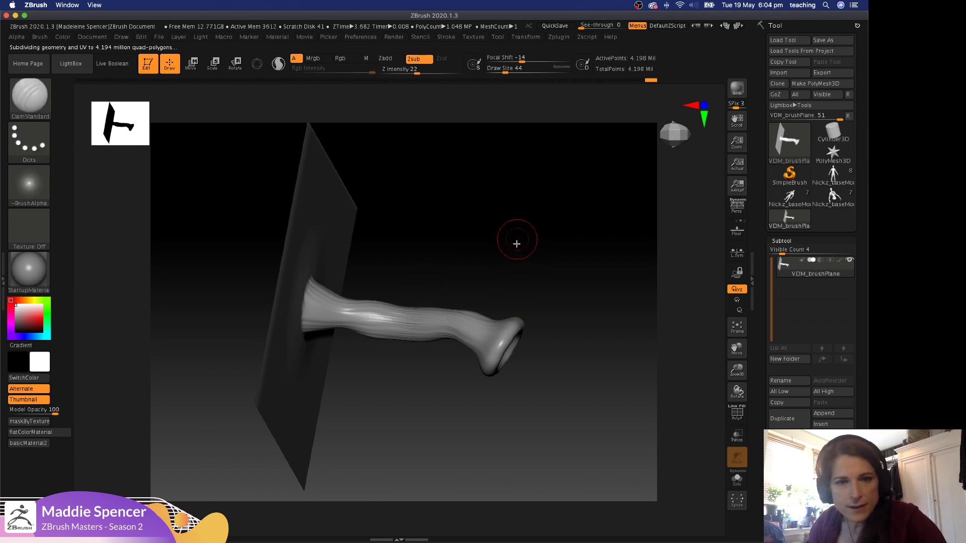
pyautogui.press('space')
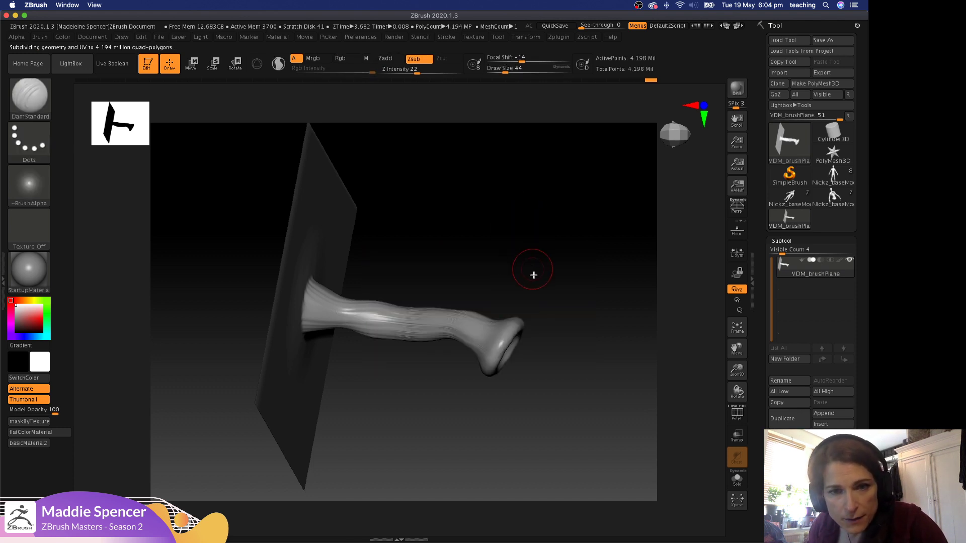
pyautogui.moveTo(534, 275); pyautogui.dragTo(499, 338)
pyautogui.press('space')
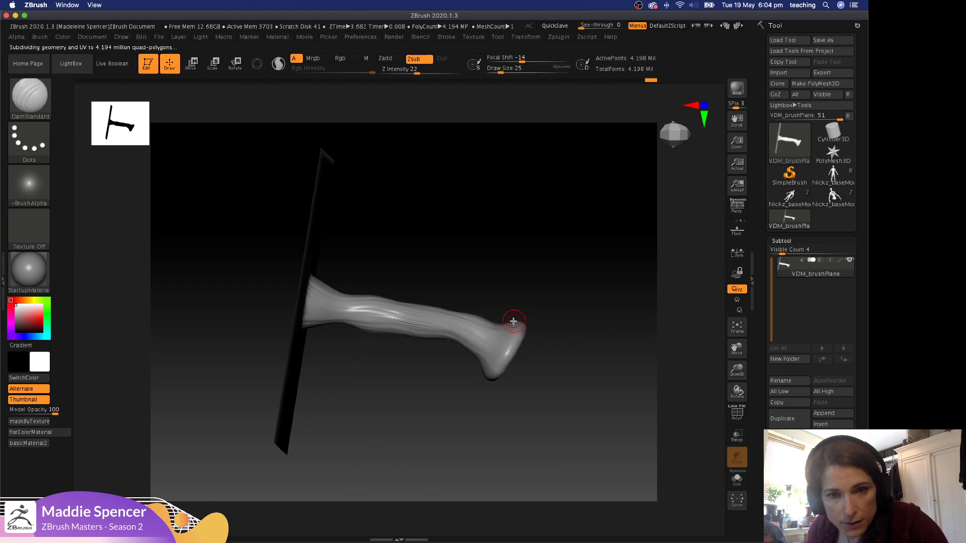
pyautogui.moveTo(535, 277); pyautogui.dragTo(495, 339)
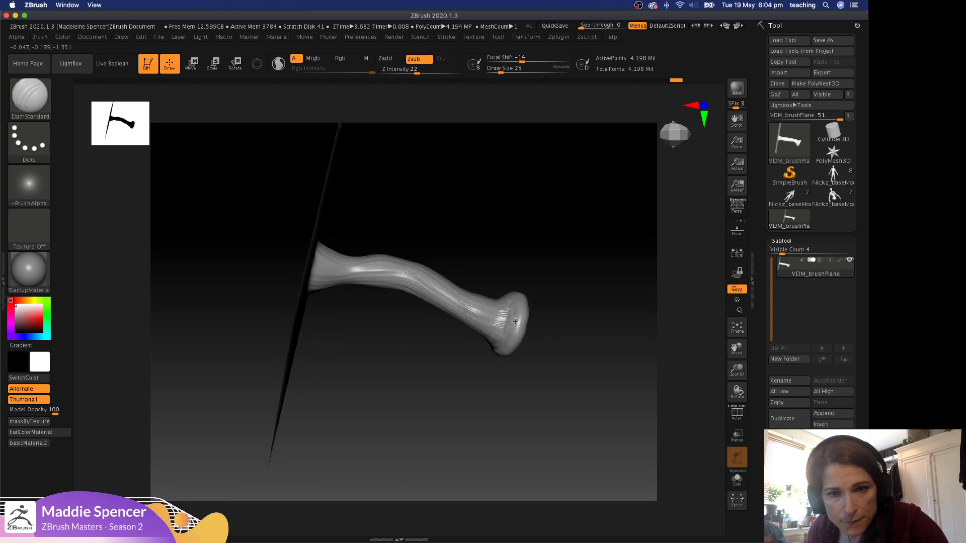
pyautogui.moveTo(552, 222); pyautogui.dragTo(490, 341)
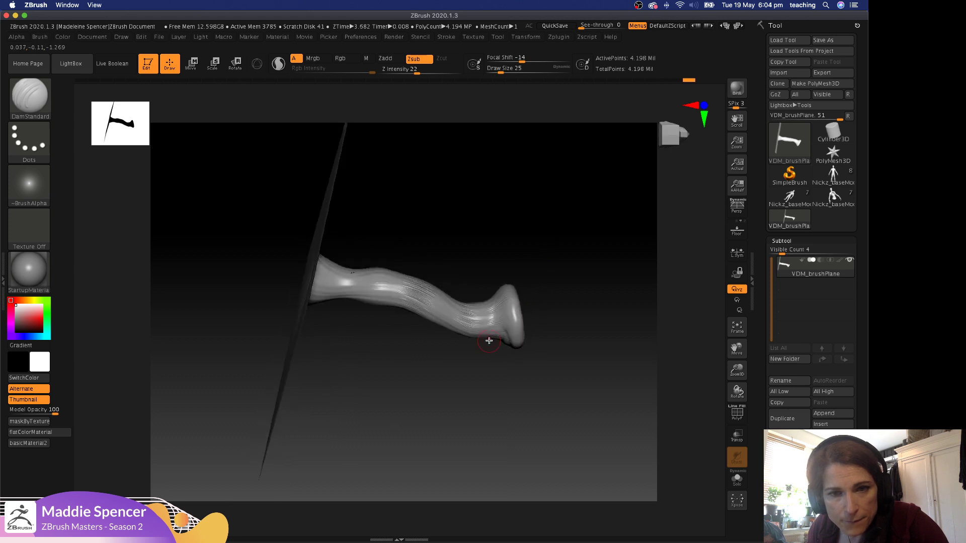
pyautogui.moveTo(526, 206); pyautogui.dragTo(501, 338)
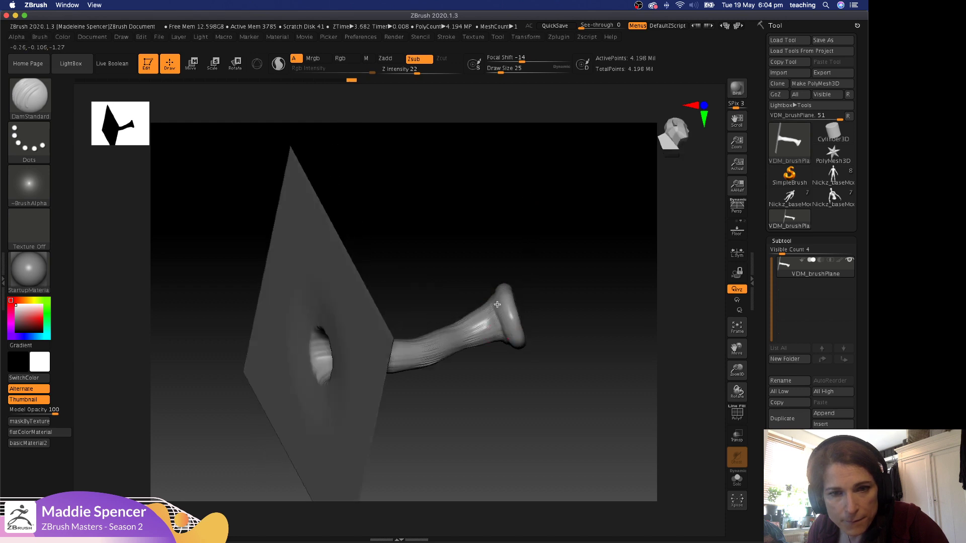
pyautogui.moveTo(510, 298); pyautogui.dragTo(481, 285)
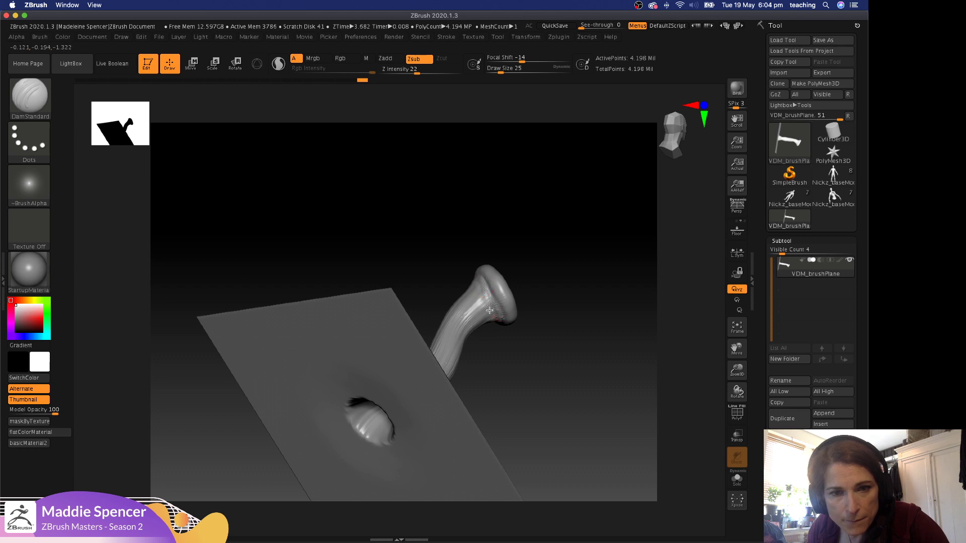
# Build up the flared rim and the inside of the cup with the Standard brush at draw size 46.
pyautogui.press('b')
pyautogui.press('s')
pyautogui.press('t')
pyautogui.press('space')
pyautogui.click(493, 275)
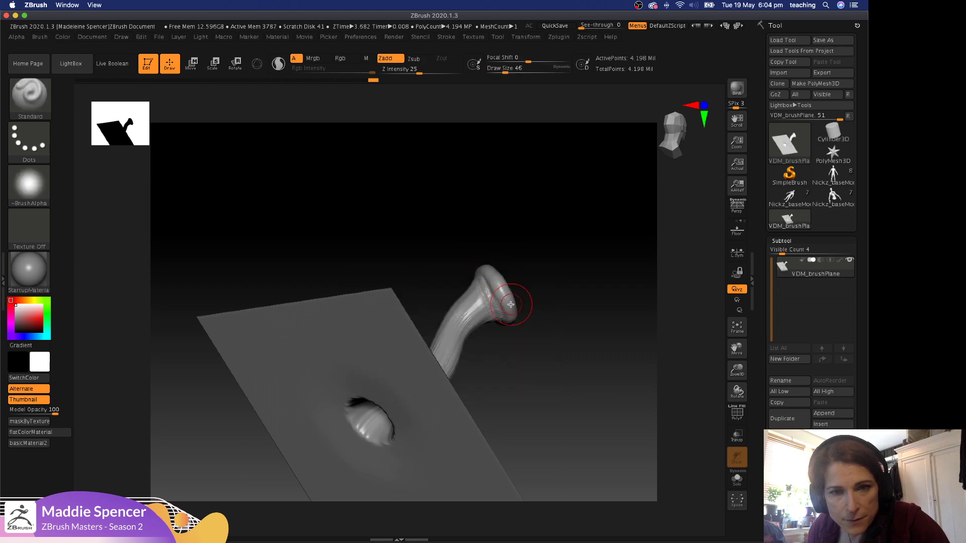
pyautogui.moveTo(513, 302); pyautogui.dragTo(485, 272, button='right')
pyautogui.moveTo(514, 309)
pyautogui.mouseDown(button='right')
pyautogui.moveTo(532, 272)
pyautogui.moveTo(528, 304)
pyautogui.mouseUp(button='right')
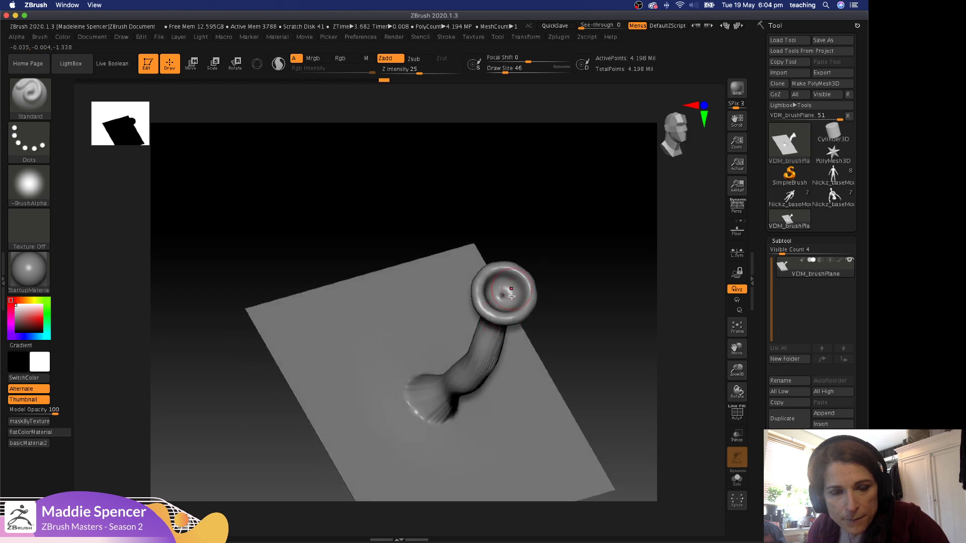
# Carve radial folds into the cup and across its rim using the DamStandard brush at draw size 25.
pyautogui.press('b')
pyautogui.press('d')
pyautogui.press('s')
pyautogui.press('space')
pyautogui.click(508, 289)
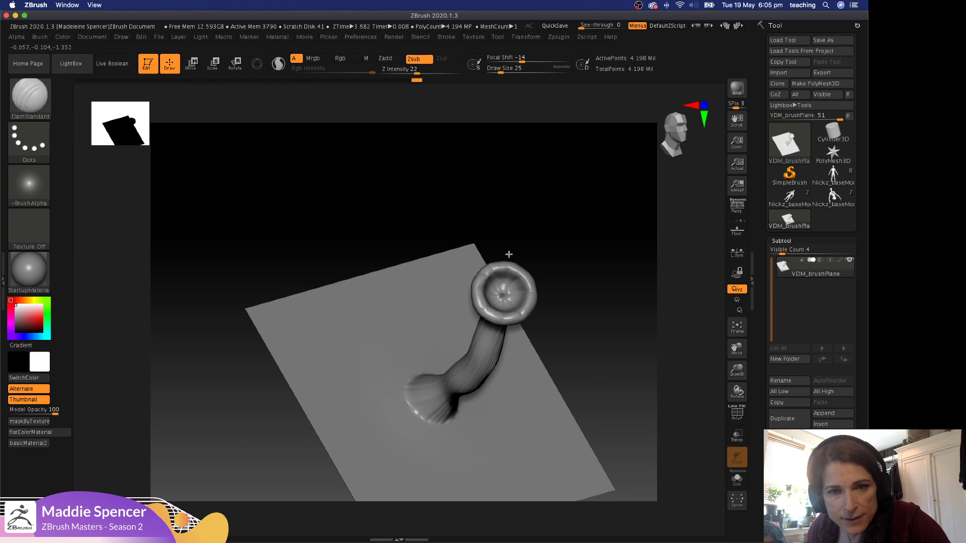
pyautogui.moveTo(509, 254); pyautogui.dragTo(506, 305)
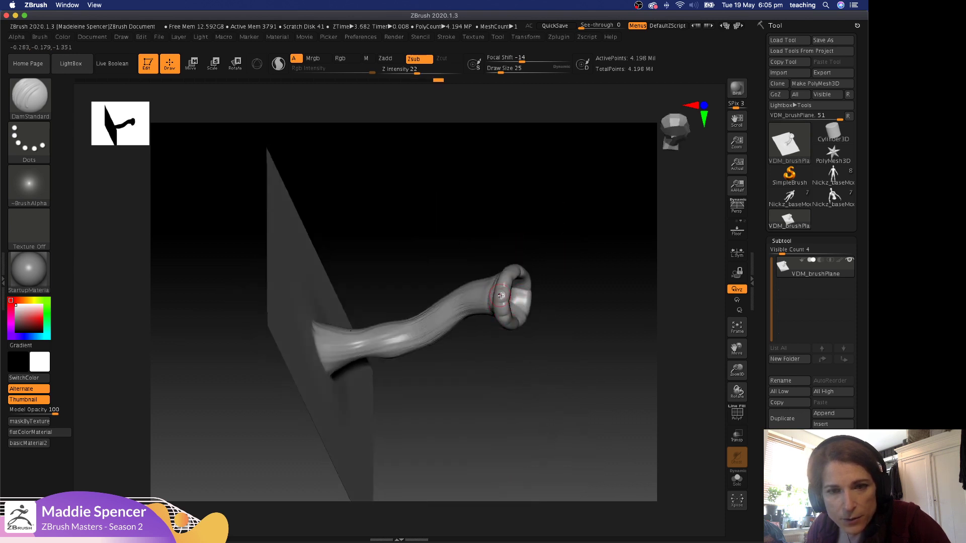
pyautogui.moveTo(552, 214)
pyautogui.mouseDown()
pyautogui.moveTo(549, 226)
pyautogui.moveTo(495, 231)
pyautogui.mouseUp()
# Try DamStandard strokes around the stalk's base at draw size 71 and undo the last stroke.
pyautogui.press('space')
pyautogui.click(347, 289)
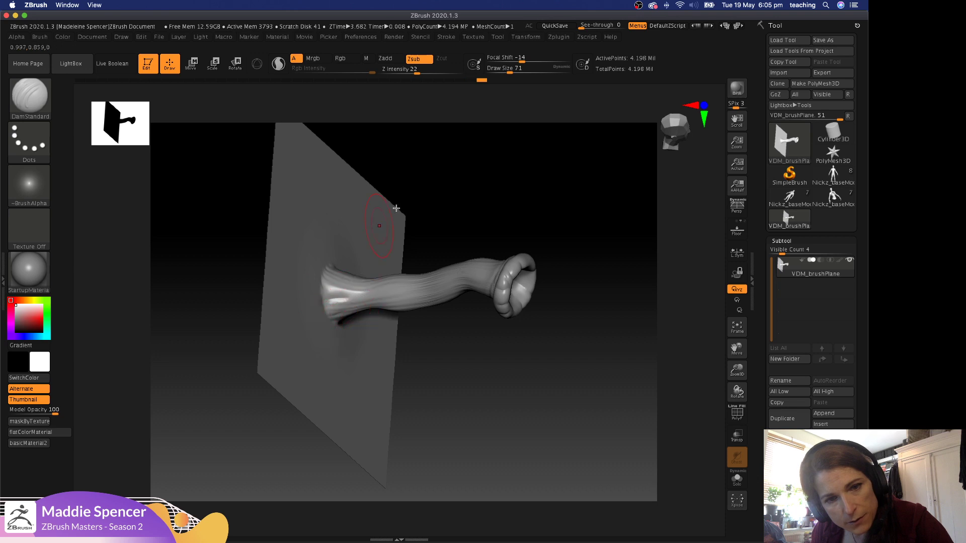
pyautogui.moveTo(440, 227); pyautogui.dragTo(337, 257)
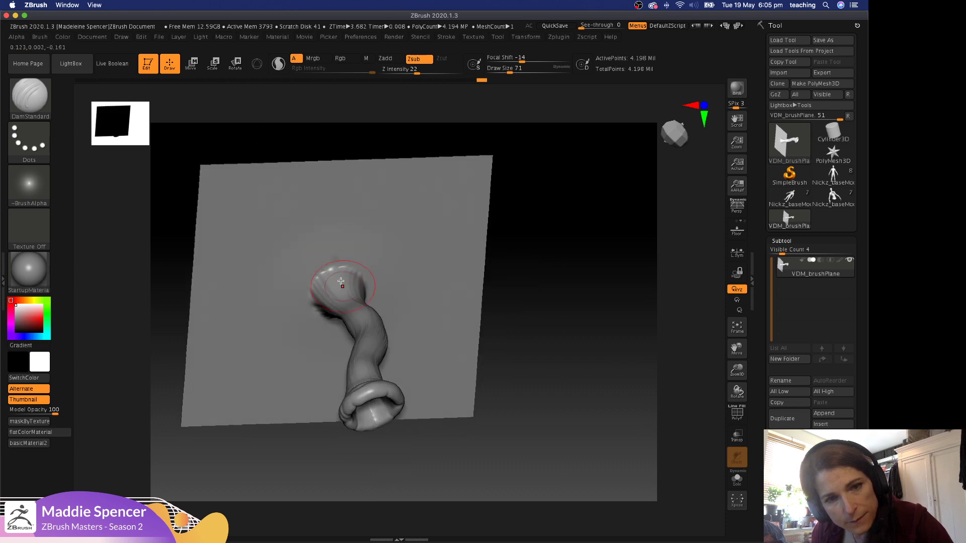
pyautogui.moveTo(408, 257); pyautogui.dragTo(450, 236)
pyautogui.press('ctrl')
pyautogui.hotkey('ctrl', 'z')
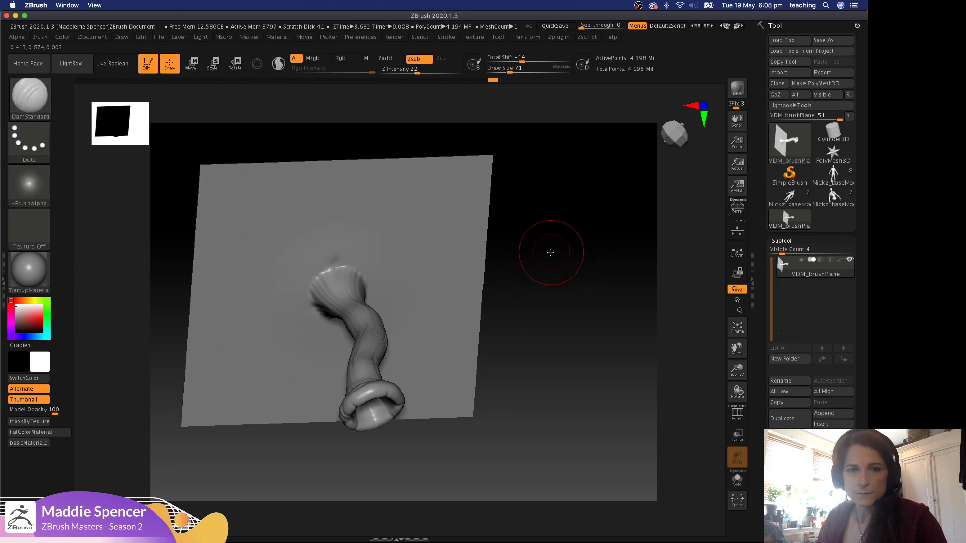
# Mask the whole stalk from the side and begin painting the mask onto the plane around its base.
pyautogui.moveTo(551, 252); pyautogui.dragTo(591, 248)
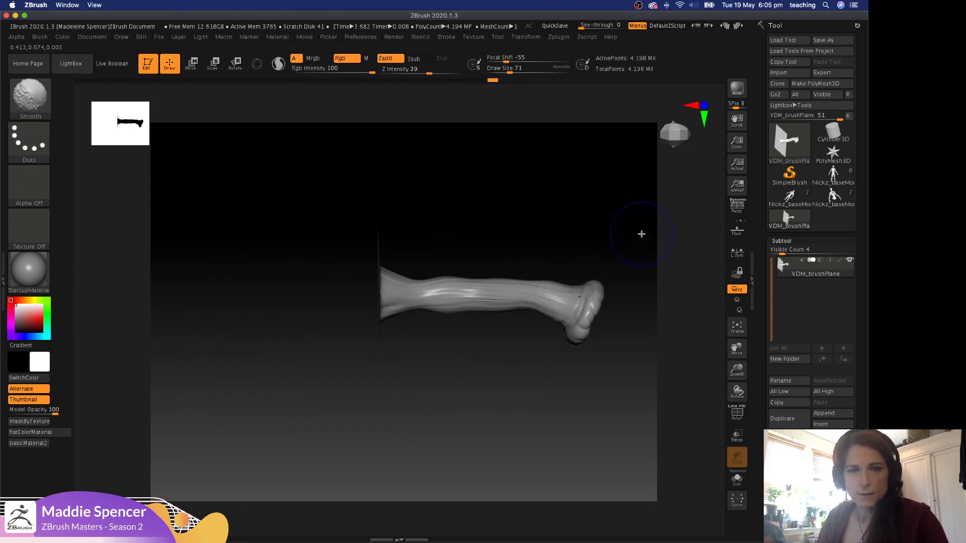
pyautogui.keyDown('ctrl'); pyautogui.moveTo(640, 214); pyautogui.dragTo(536, 344); pyautogui.keyUp('ctrl')
pyautogui.moveTo(418, 365); pyautogui.dragTo(382, 358)
pyautogui.moveTo(402, 317); pyautogui.dragTo(402, 318)
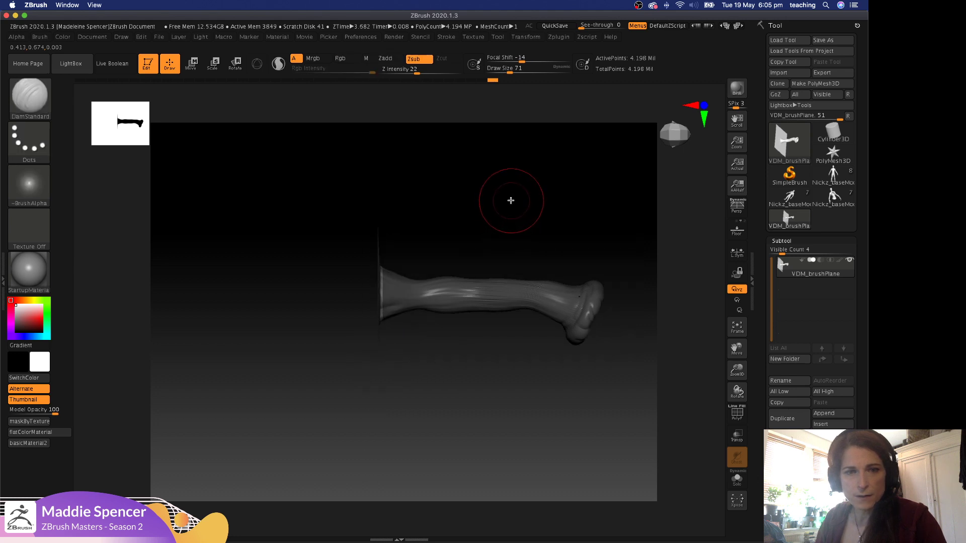
pyautogui.moveTo(463, 210); pyautogui.dragTo(375, 214)
pyautogui.keyDown('ctrl'); pyautogui.moveTo(351, 279); pyautogui.dragTo(350, 336); pyautogui.keyUp('ctrl')
# Complete the mask ring around the stalk's base using Y symmetry and invert it to protect the outer plane.
pyautogui.click(527, 37)
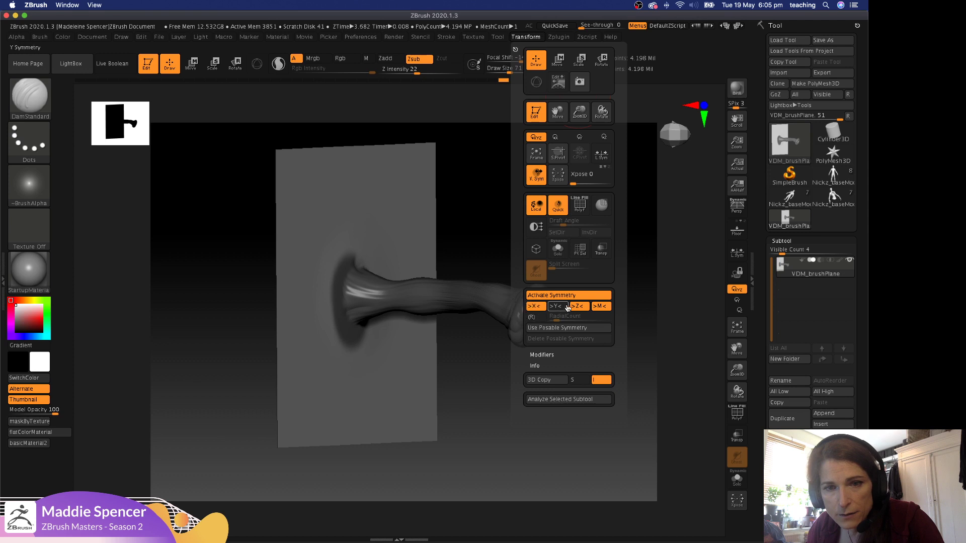
pyautogui.keyDown('ctrl'); pyautogui.moveTo(347, 259); pyautogui.dragTo(367, 275); pyautogui.keyUp('ctrl')
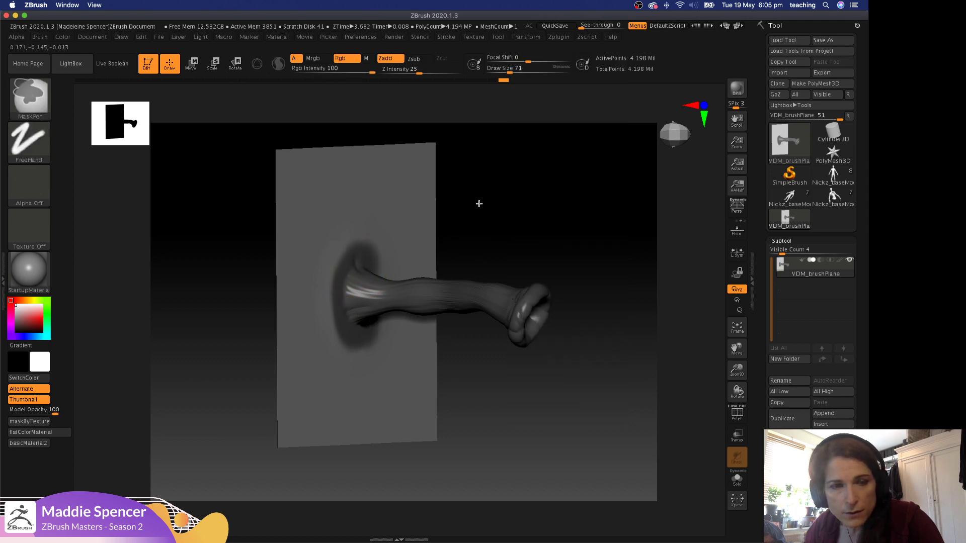
pyautogui.moveTo(528, 205); pyautogui.dragTo(473, 207)
pyautogui.moveTo(393, 257)
pyautogui.keyDown('ctrl'); pyautogui.mouseDown()
pyautogui.moveTo(409, 322)
pyautogui.moveTo(414, 274)
pyautogui.mouseUp(); pyautogui.keyUp('ctrl')
pyautogui.moveTo(568, 241); pyautogui.dragTo(545, 233)
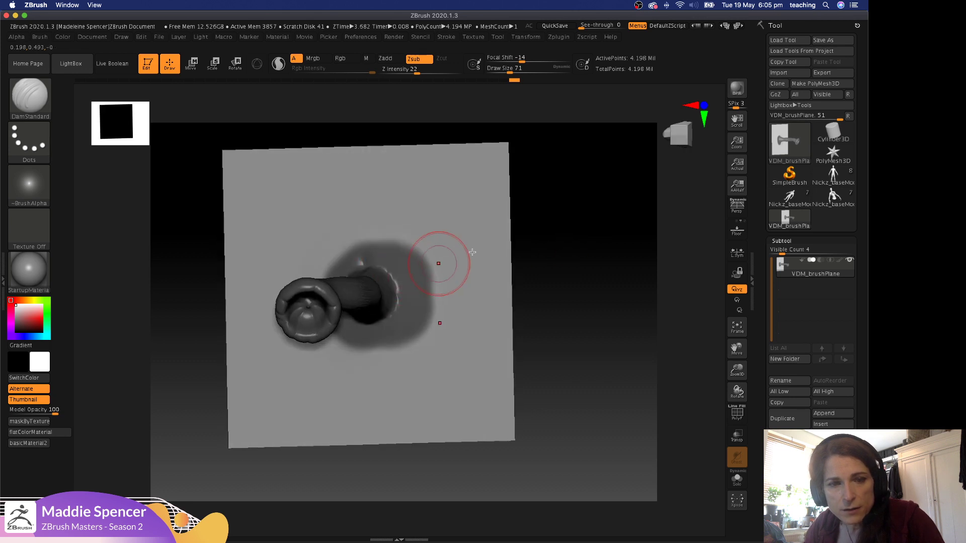
pyautogui.keyDown('ctrl'); pyautogui.click(584, 227); pyautogui.keyUp('ctrl')
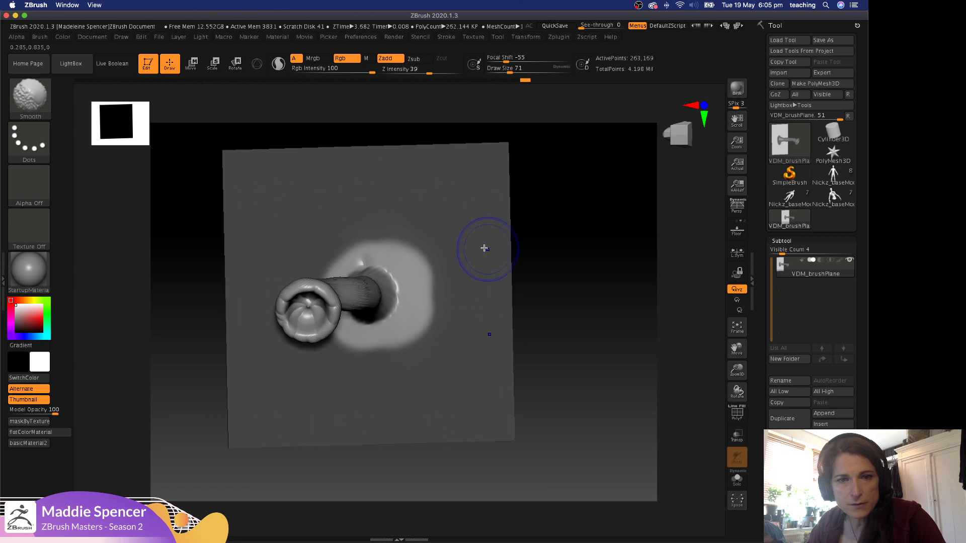
# Step the mesh down through its lower subdivision levels and return it to level 7.
pyautogui.hotkey('shift', 'd')
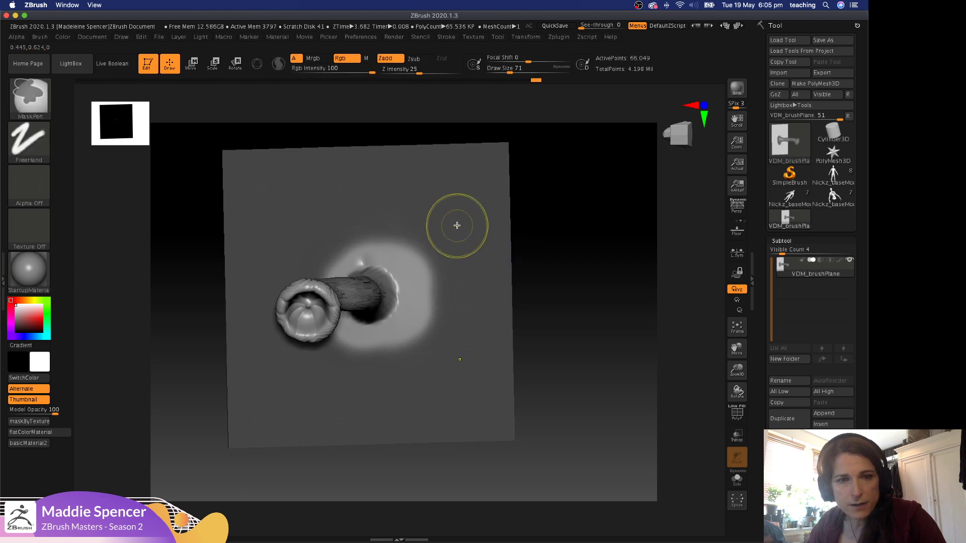
pyautogui.press('shift')
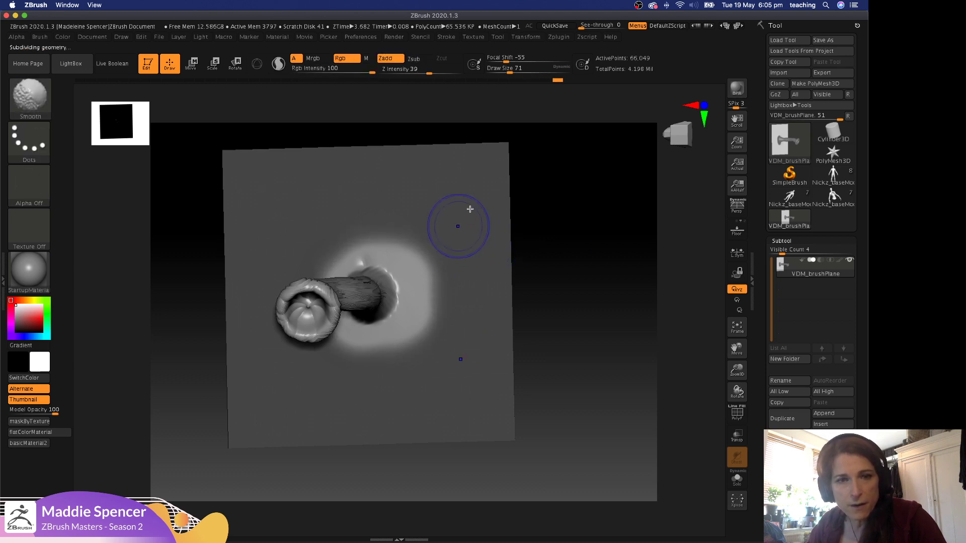
pyautogui.hotkey('shift', 'd')
pyautogui.press('ctrl')
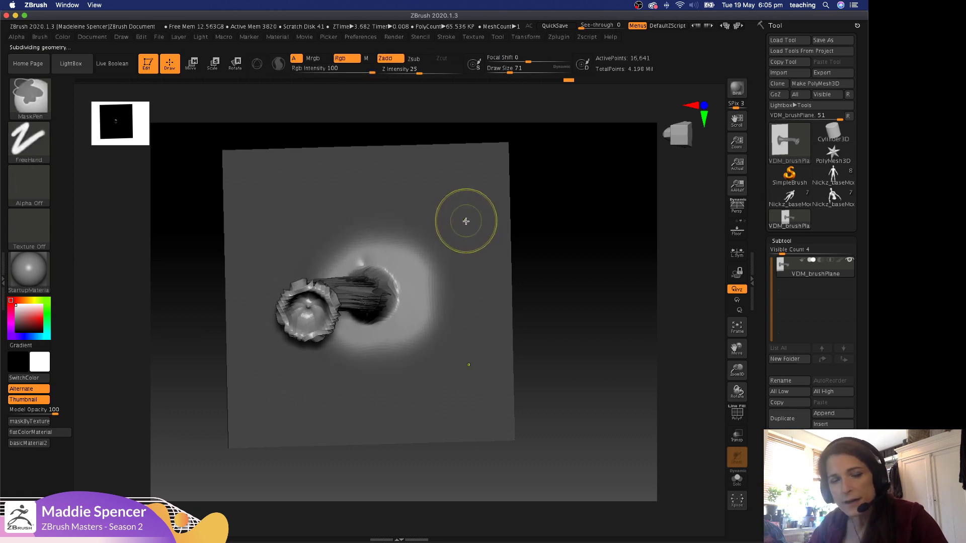
pyautogui.press('d')
pyautogui.press('d')
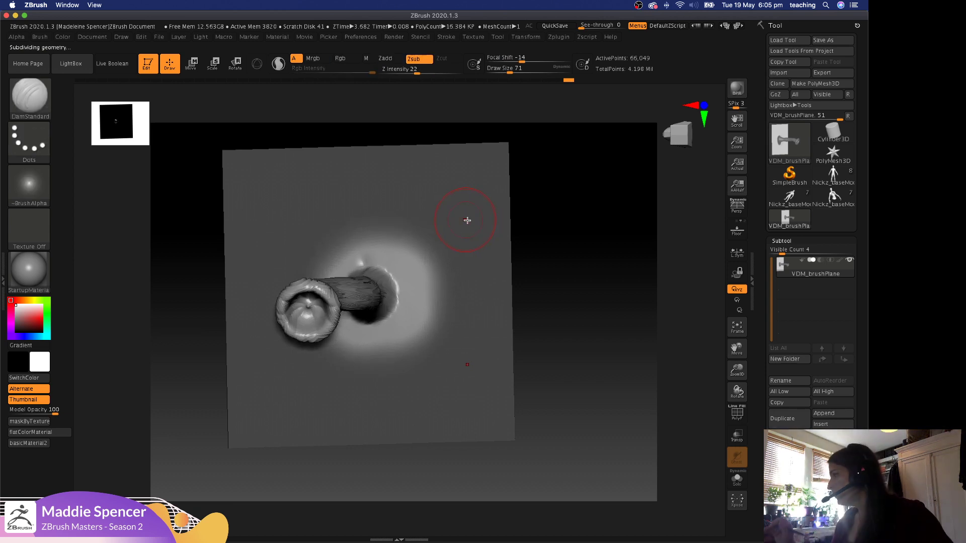
pyautogui.press('d')
pyautogui.press('d')
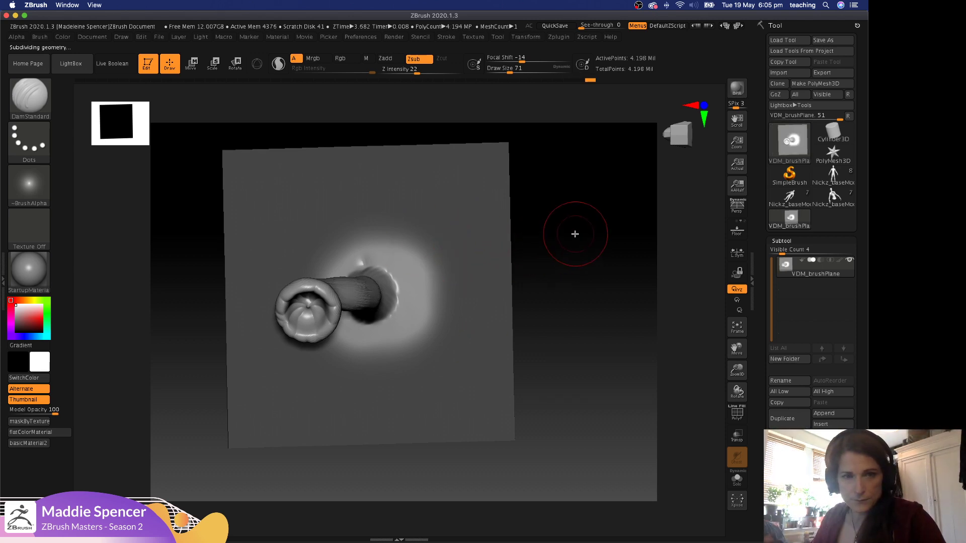
# Add surface noise to the unmasked stalk and its surrounding base with Noise Scale 22.33256 and Strength -0.00152.
pyautogui.moveTo(576, 234); pyautogui.dragTo(595, 248)
pyautogui.moveTo(764, 354); pyautogui.dragTo(765, 334)
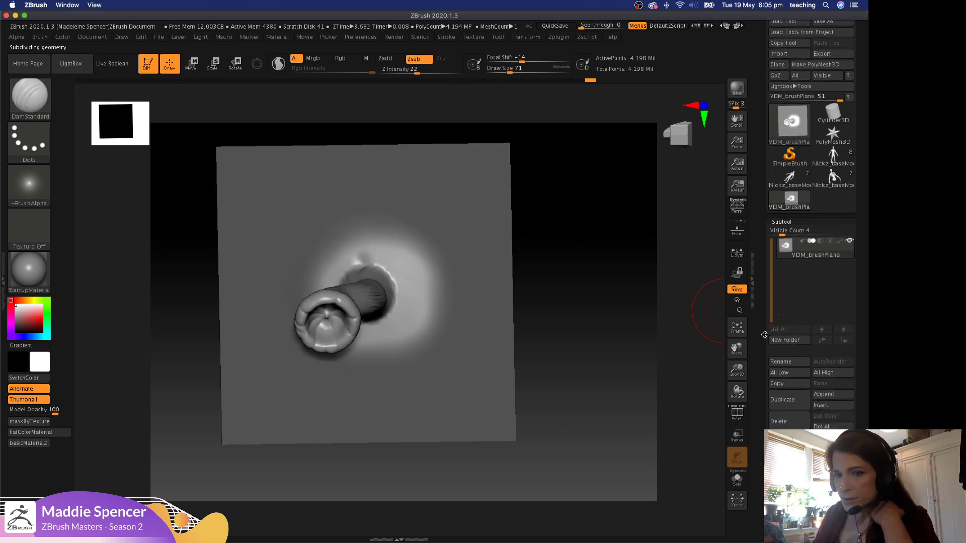
pyautogui.scroll(-10, 775, 337)
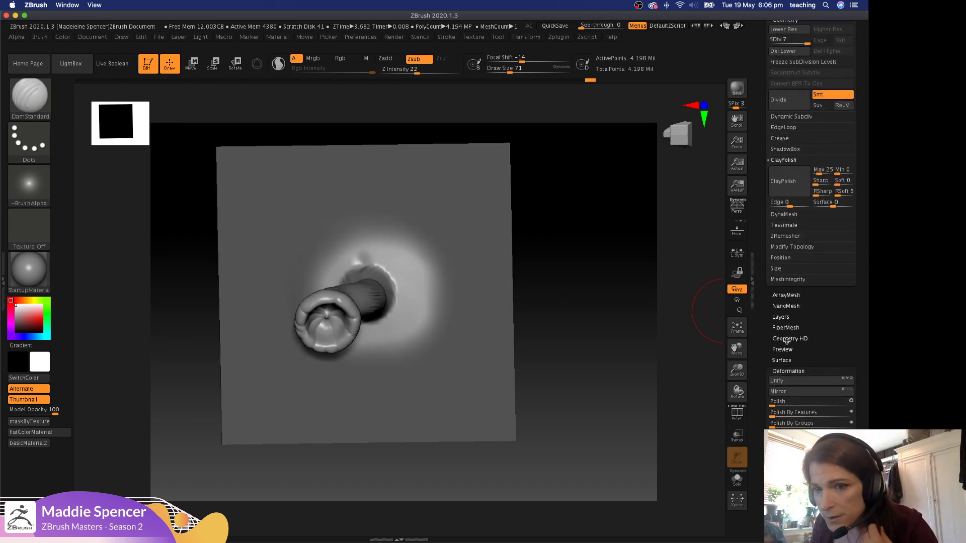
pyautogui.click(784, 360)
pyautogui.click(777, 371)
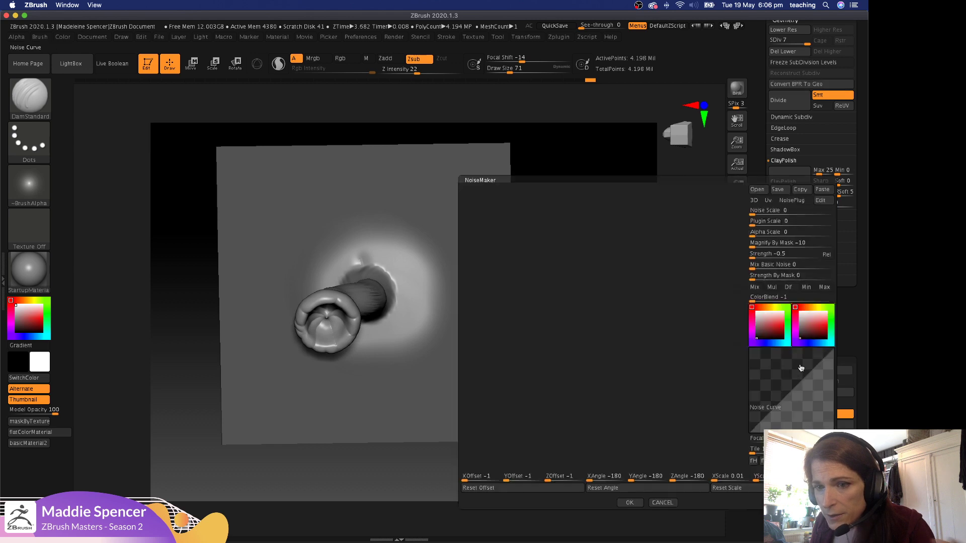
pyautogui.moveTo(727, 327)
pyautogui.mouseDown()
pyautogui.moveTo(743, 316)
pyautogui.moveTo(700, 291)
pyautogui.moveTo(677, 309)
pyautogui.moveTo(671, 323)
pyautogui.moveTo(713, 310)
pyautogui.moveTo(720, 345)
pyautogui.mouseUp()
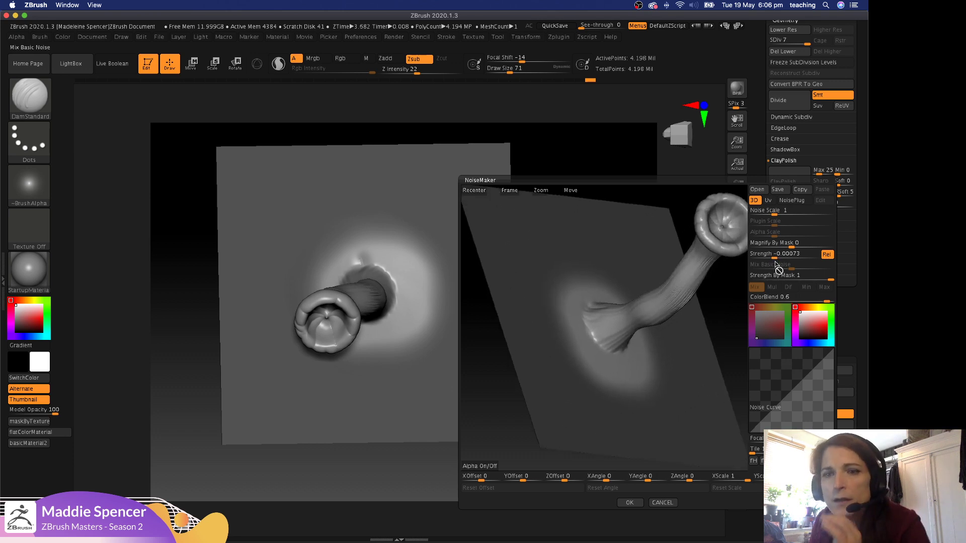
pyautogui.click(775, 210)
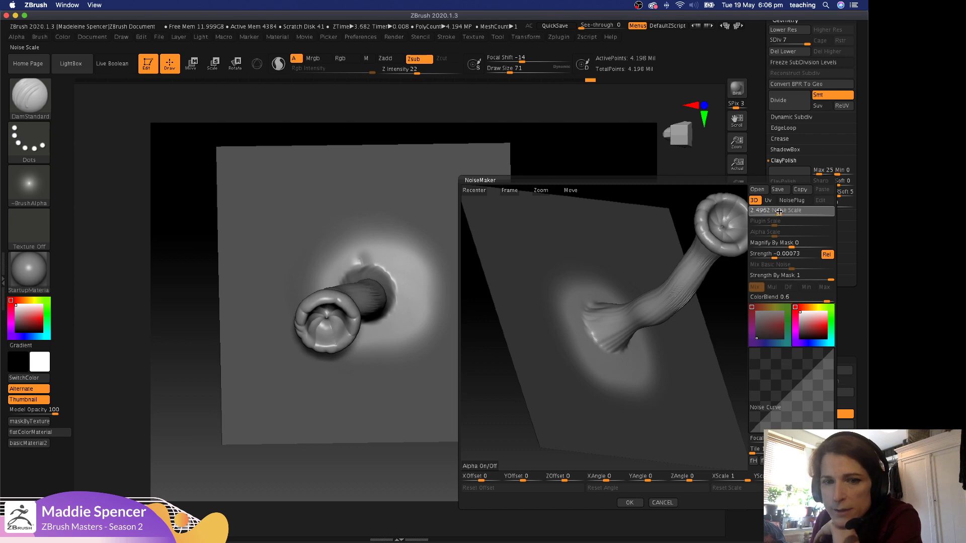
pyautogui.moveTo(789, 212); pyautogui.dragTo(794, 213)
pyautogui.moveTo(774, 256); pyautogui.dragTo(774, 253)
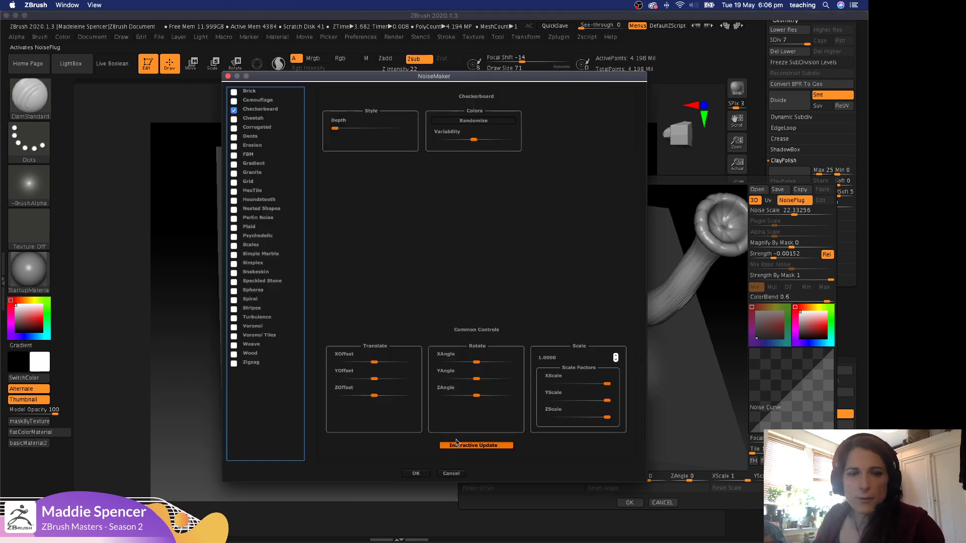
pyautogui.click(452, 474)
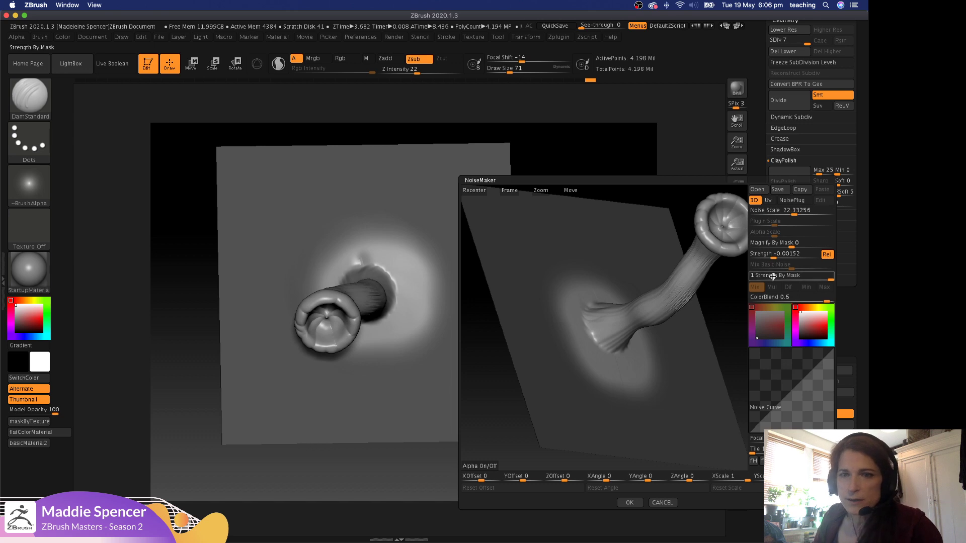
pyautogui.moveTo(728, 305); pyautogui.dragTo(699, 441)
pyautogui.click(635, 503)
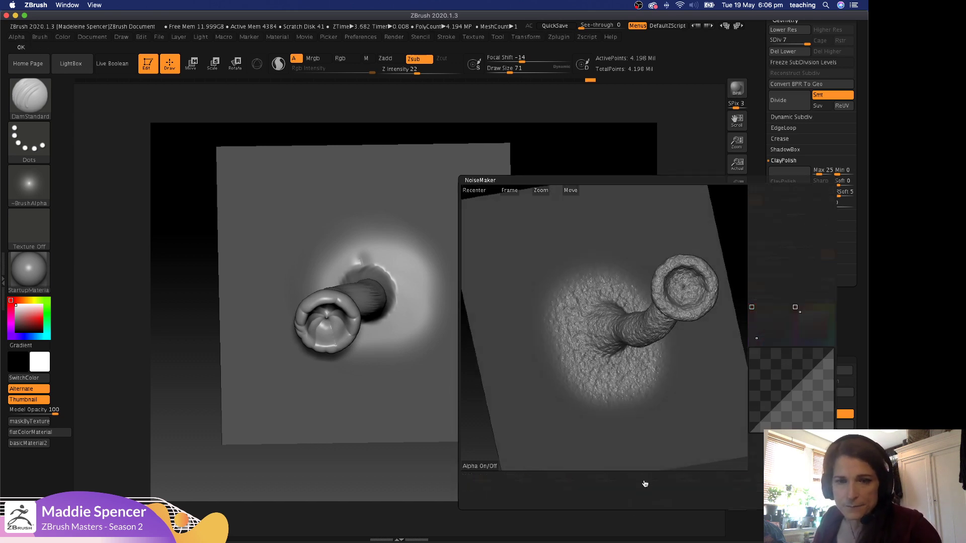
# Apply the surface noise to the mesh and clear the mask from the outer plane.
pyautogui.moveTo(597, 325)
pyautogui.mouseDown()
pyautogui.moveTo(608, 297)
pyautogui.moveTo(638, 299)
pyautogui.mouseUp()
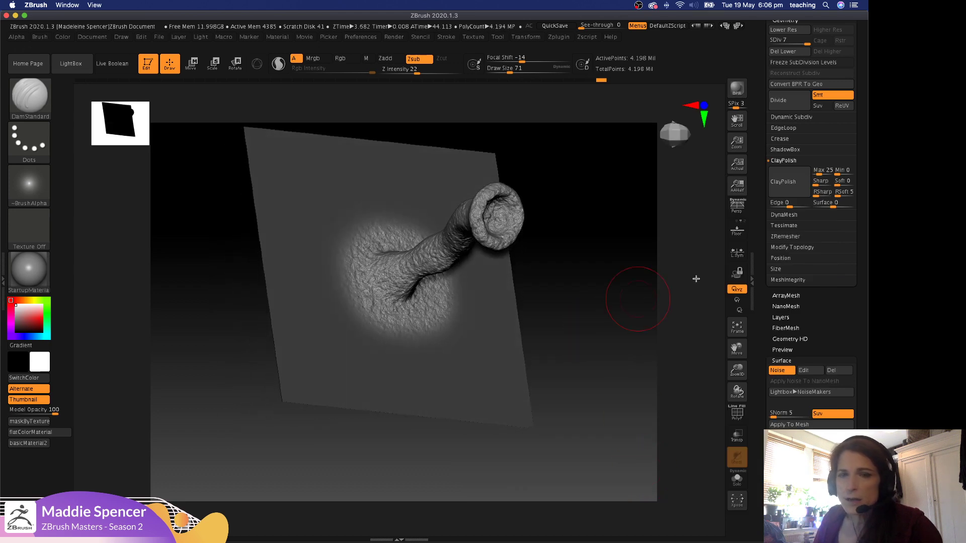
pyautogui.scroll(-3, 808, 317)
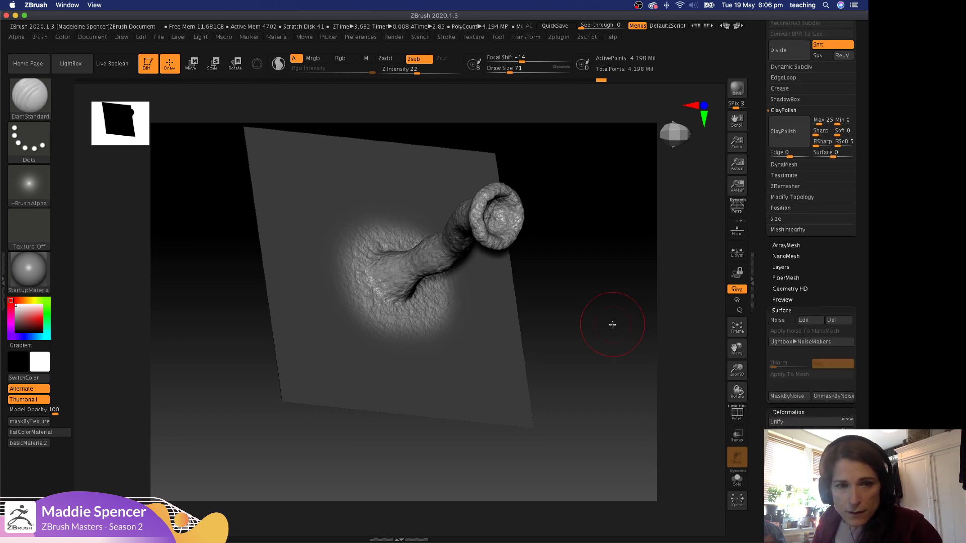
pyautogui.moveTo(590, 263)
pyautogui.mouseDown()
pyautogui.moveTo(602, 261)
pyautogui.moveTo(596, 276)
pyautogui.mouseUp()
pyautogui.keyDown('ctrl'); pyautogui.moveTo(598, 302); pyautogui.dragTo(610, 366); pyautogui.keyUp('ctrl')
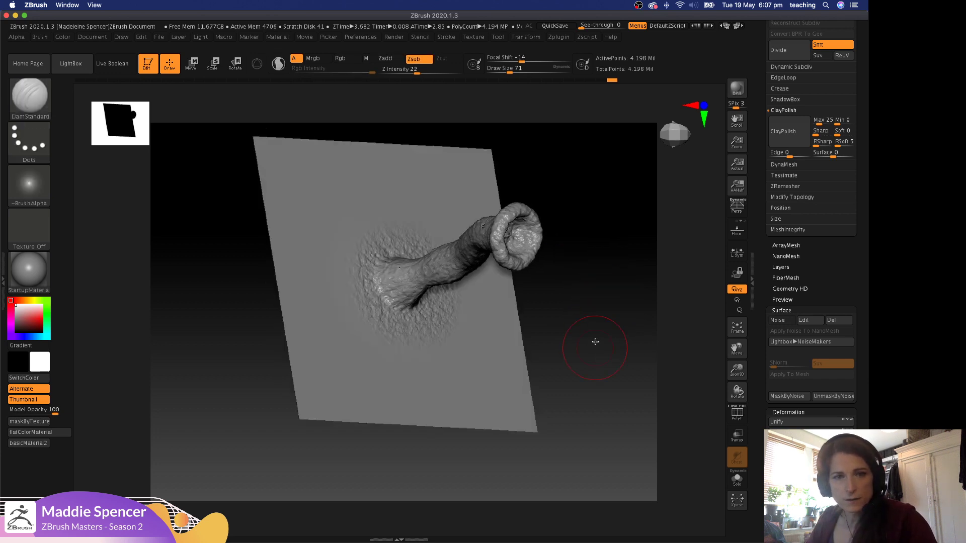
# Carve creases around the stalk's noisy base with the DamStandard brush at draw size 39.
pyautogui.moveTo(599, 320)
pyautogui.mouseDown()
pyautogui.moveTo(587, 313)
pyautogui.moveTo(585, 279)
pyautogui.moveTo(563, 281)
pyautogui.moveTo(581, 340)
pyautogui.mouseUp()
pyautogui.keyDown('alt'); pyautogui.moveTo(600, 272); pyautogui.dragTo(606, 337); pyautogui.keyUp('alt')
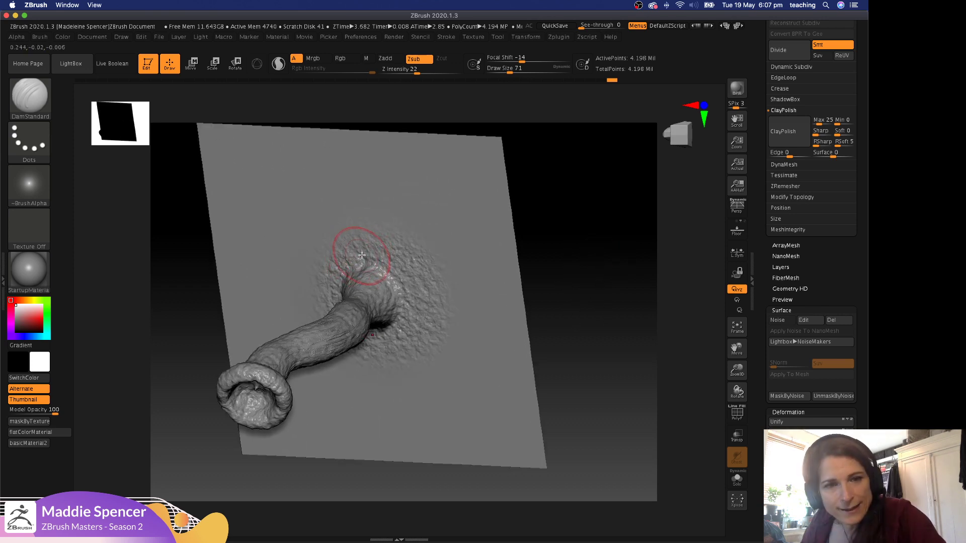
pyautogui.press('space')
pyautogui.moveTo(362, 255); pyautogui.dragTo(356, 255)
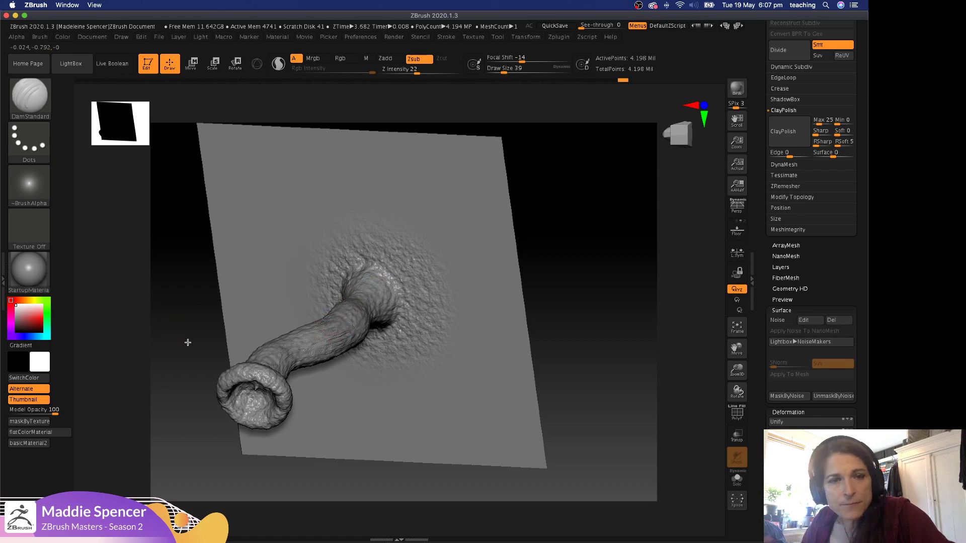
pyautogui.moveTo(187, 342); pyautogui.dragTo(267, 278)
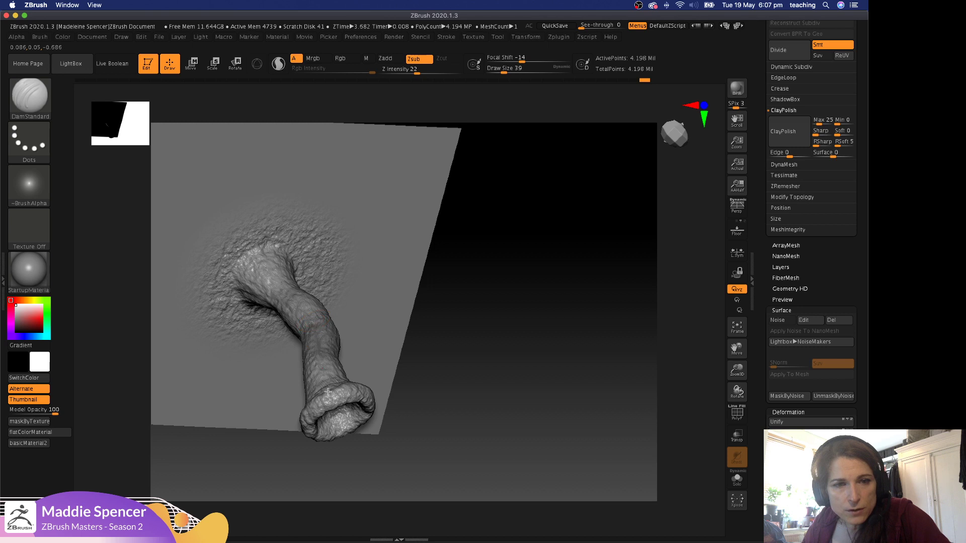
pyautogui.keyDown('alt'); pyautogui.moveTo(534, 334); pyautogui.dragTo(510, 187); pyautogui.keyUp('alt')
pyautogui.moveTo(499, 332); pyautogui.dragTo(530, 246)
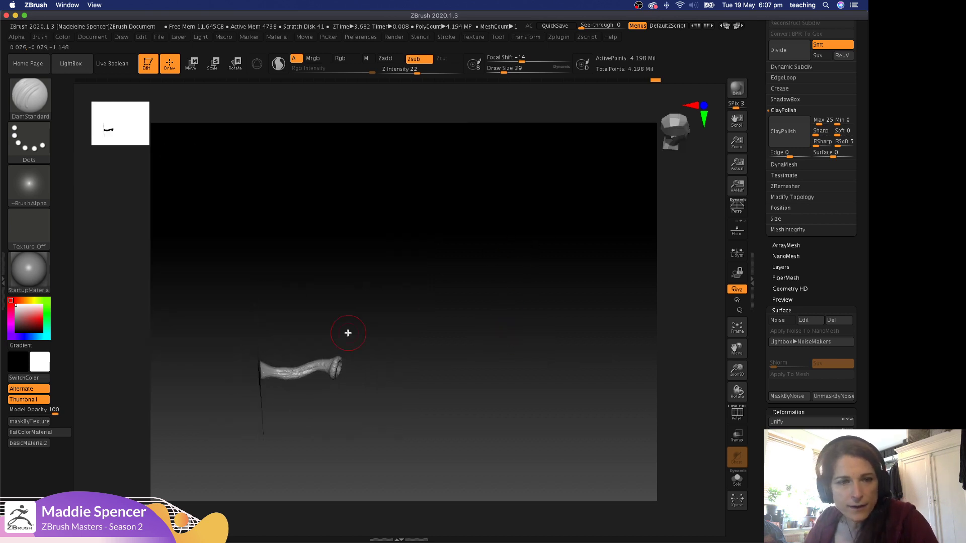
pyautogui.moveTo(374, 284)
pyautogui.keyDown('alt'); pyautogui.mouseDown()
pyautogui.moveTo(479, 239)
pyautogui.moveTo(470, 295)
pyautogui.moveTo(490, 403)
pyautogui.moveTo(424, 335)
pyautogui.mouseUp(); pyautogui.keyUp('alt')
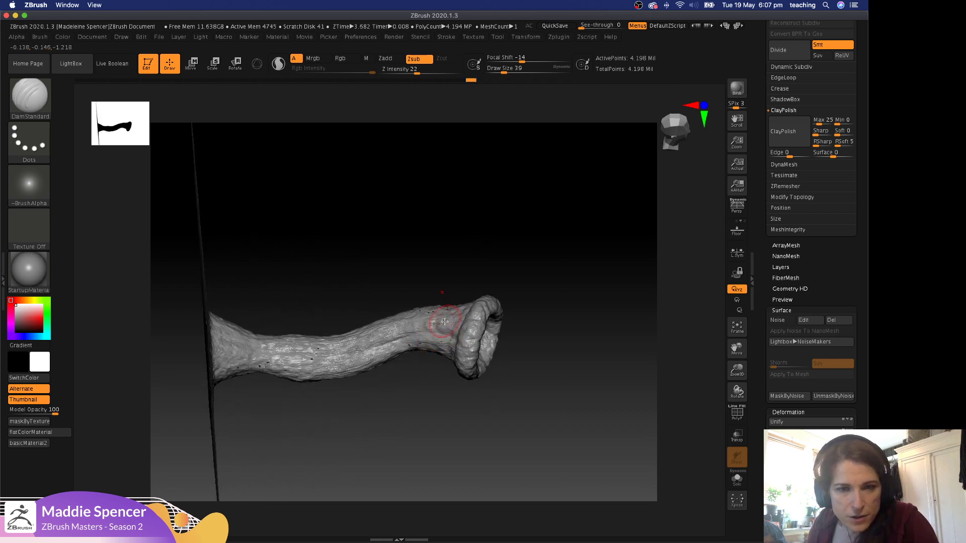
# Smooth the noise along the stalk and over the cup at draw size 83.
pyautogui.press('space')
pyautogui.press('shift')
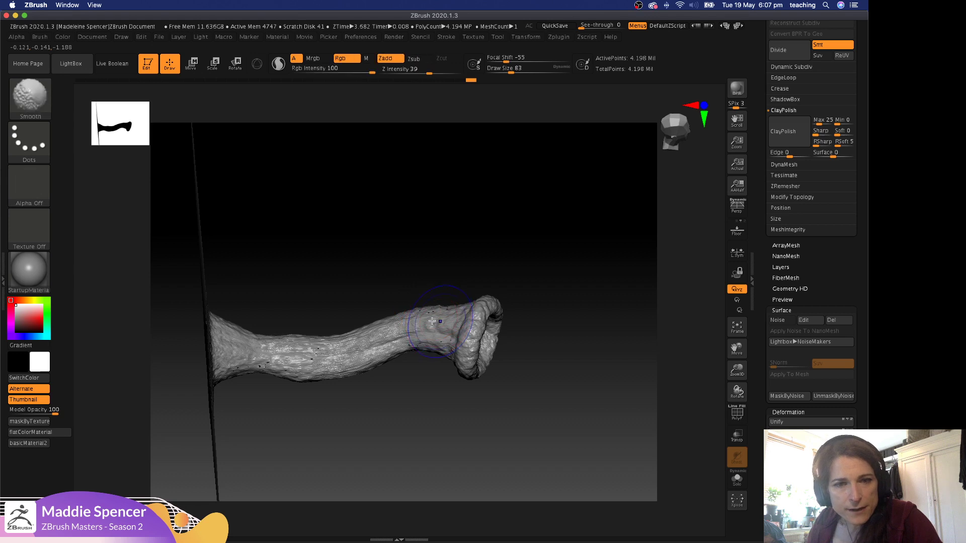
pyautogui.keyDown('shift'); pyautogui.moveTo(292, 349); pyautogui.dragTo(337, 352); pyautogui.keyUp('shift')
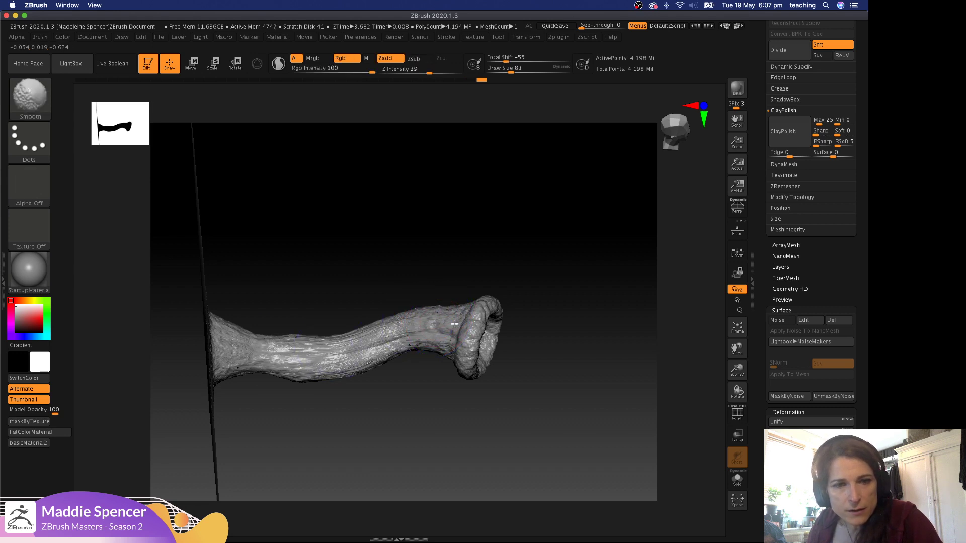
pyautogui.moveTo(455, 325)
pyautogui.keyDown('shift'); pyautogui.mouseDown()
pyautogui.moveTo(480, 326)
pyautogui.moveTo(486, 315)
pyautogui.mouseUp(); pyautogui.keyUp('shift')
pyautogui.moveTo(531, 268)
pyautogui.mouseDown()
pyautogui.moveTo(493, 222)
pyautogui.moveTo(490, 319)
pyautogui.moveTo(536, 202)
pyautogui.moveTo(497, 337)
pyautogui.mouseUp()
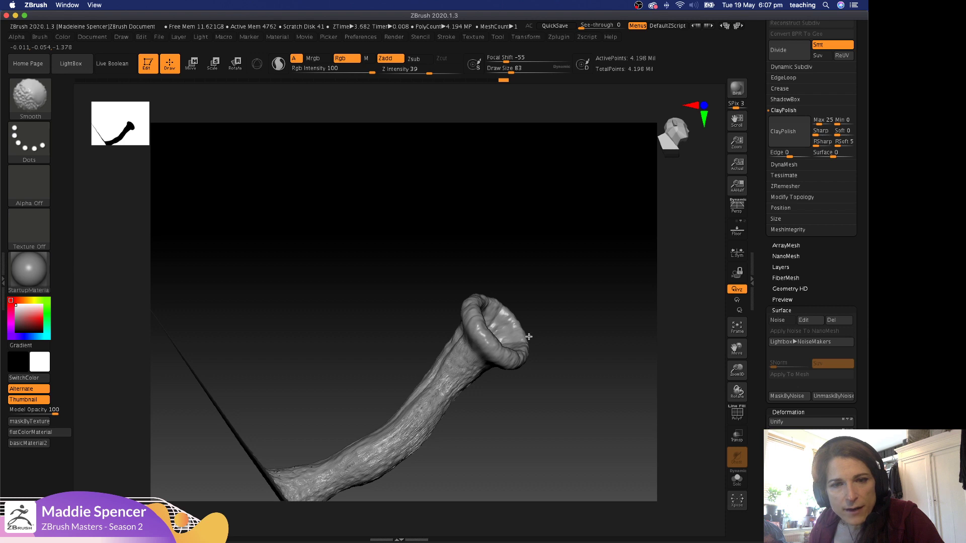
pyautogui.moveTo(524, 222)
pyautogui.mouseDown()
pyautogui.moveTo(537, 287)
pyautogui.moveTo(584, 309)
pyautogui.mouseUp()
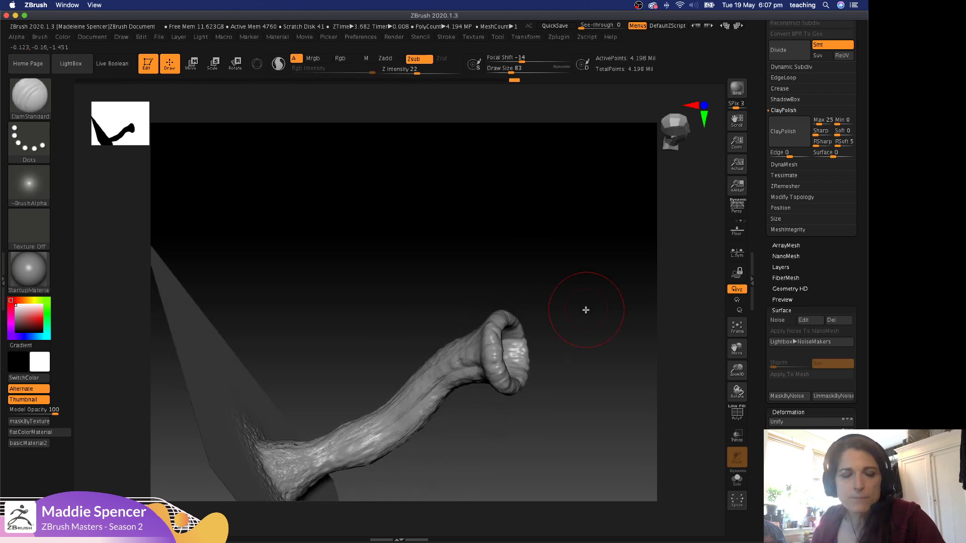
# Face the plane front-on and switch to the ChiselCreature brush.
pyautogui.moveTo(548, 235); pyautogui.dragTo(556, 264)
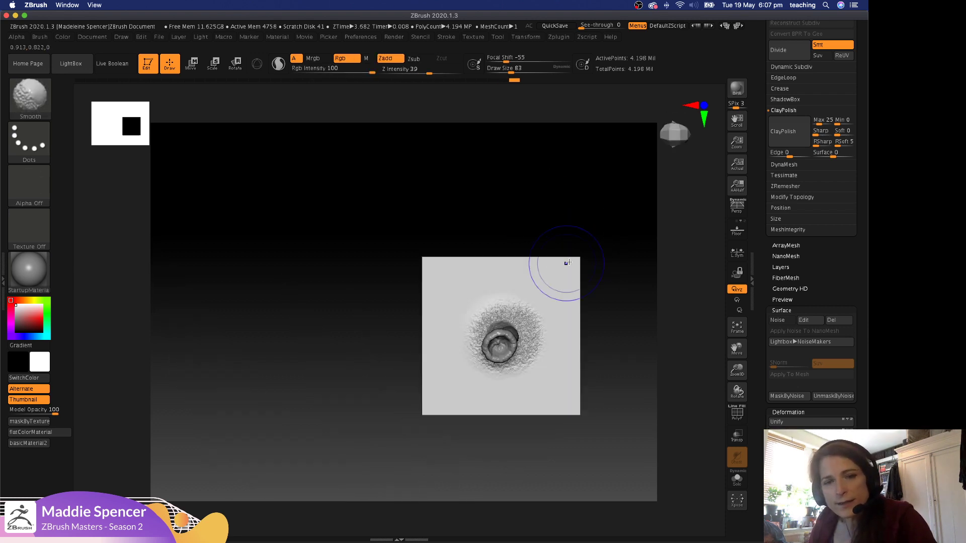
pyautogui.keyDown('alt'); pyautogui.moveTo(592, 202); pyautogui.dragTo(478, 211); pyautogui.keyUp('alt')
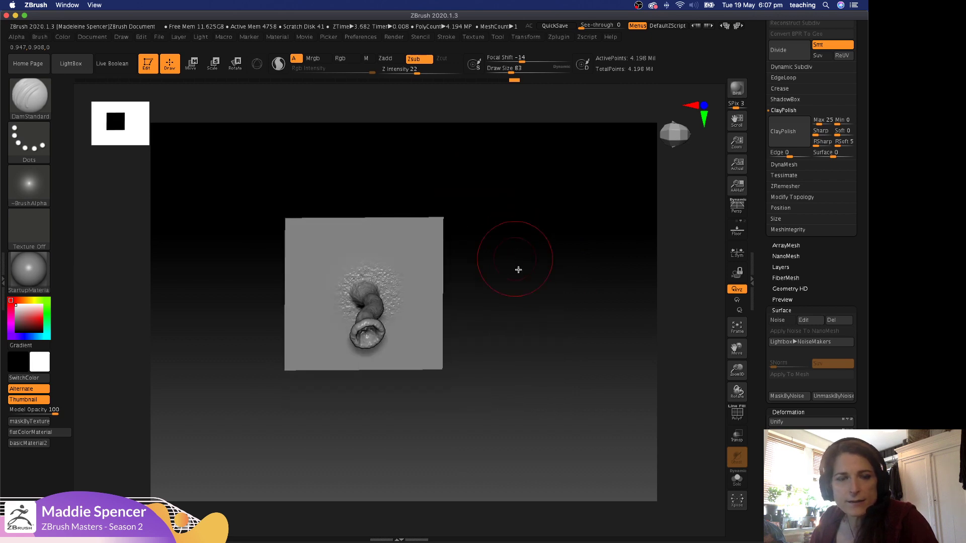
pyautogui.moveTo(518, 270)
pyautogui.mouseDown()
pyautogui.moveTo(516, 225)
pyautogui.moveTo(560, 189)
pyautogui.moveTo(548, 196)
pyautogui.moveTo(557, 201)
pyautogui.mouseUp()
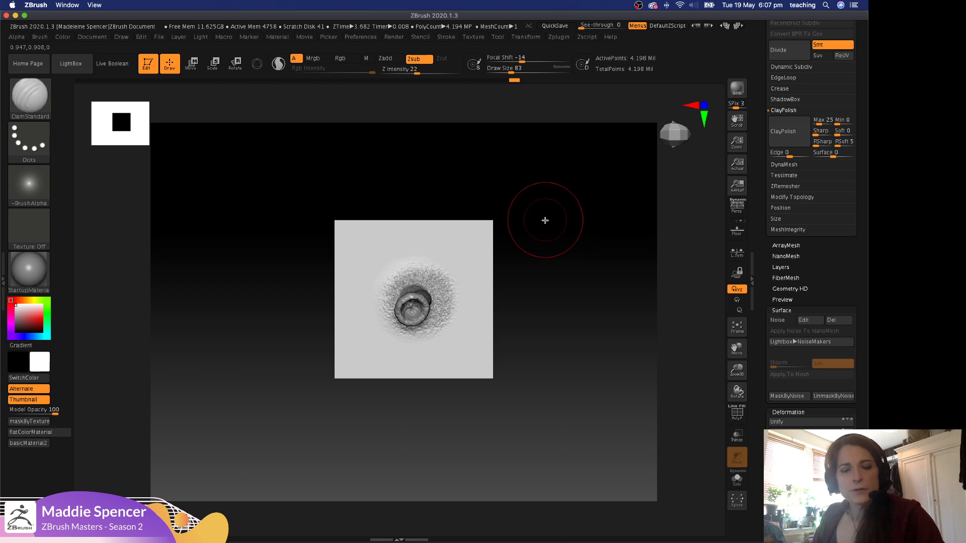
pyautogui.press('b')
pyautogui.press('c')
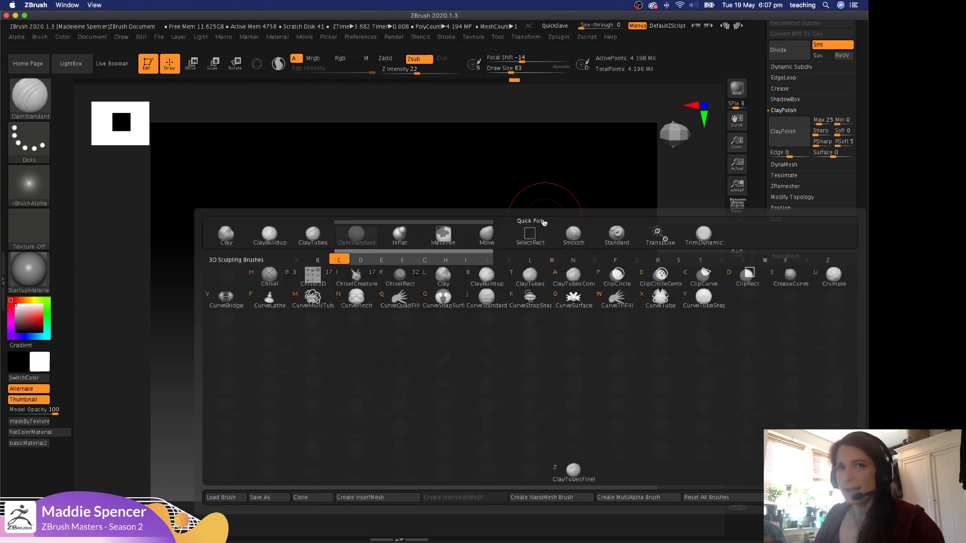
pyautogui.click(356, 274)
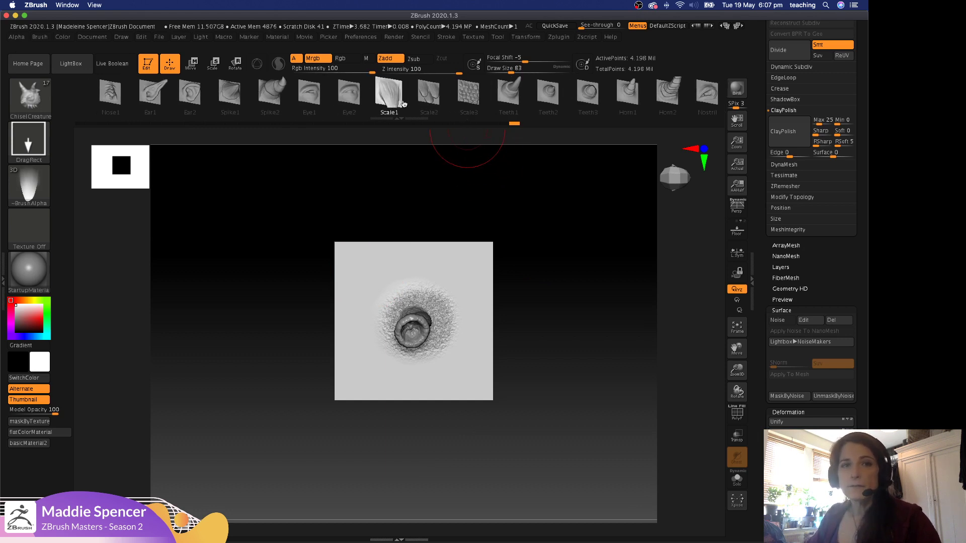
# Look through the ChiselCreature brush's stored VDM shapes, selecting Eye1, Scale2, Teeth2 and Nostril in turn.
pyautogui.click(373, 93)
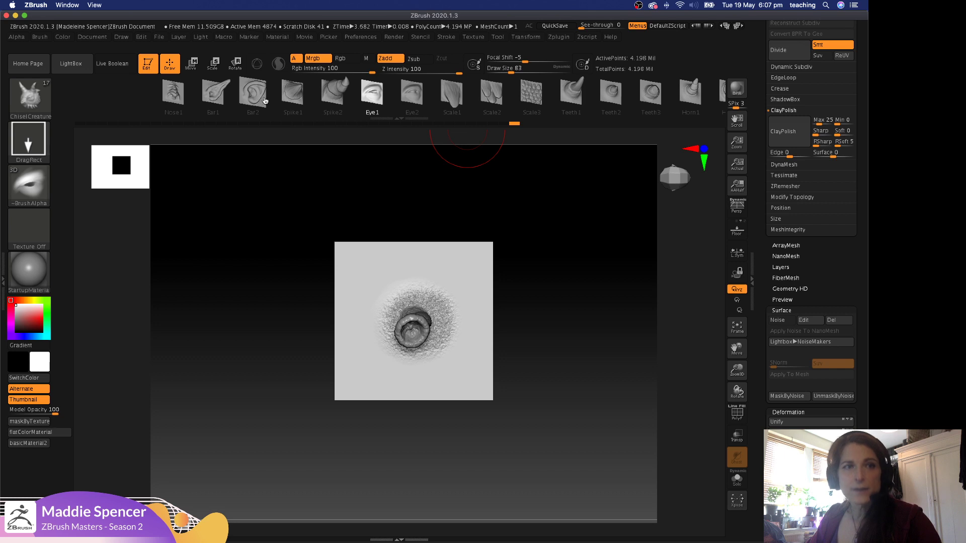
pyautogui.click(469, 98)
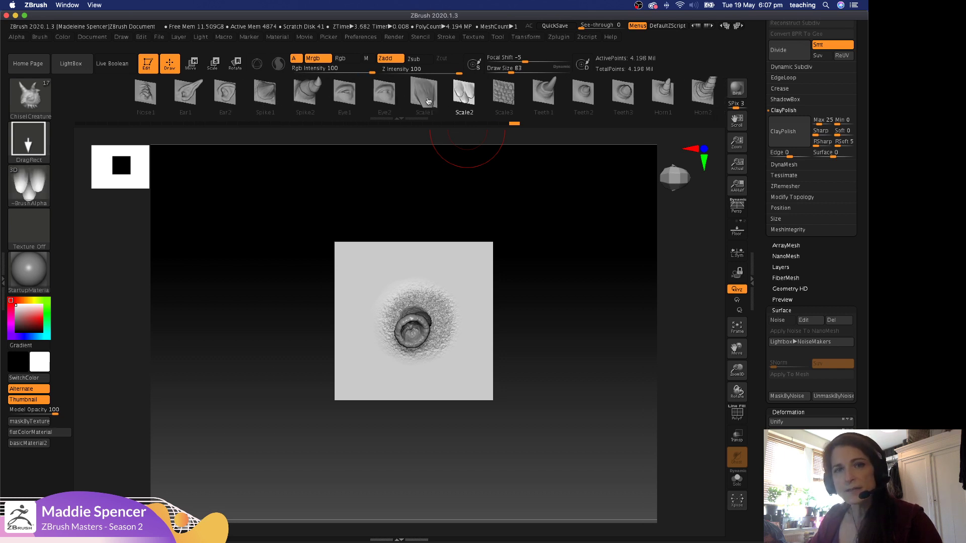
pyautogui.click(502, 93)
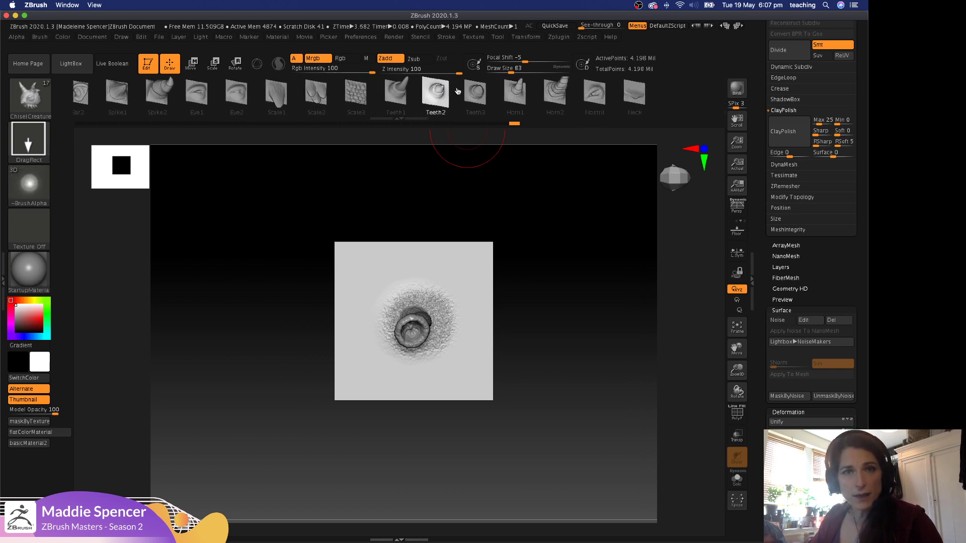
pyautogui.click(557, 95)
pyautogui.moveTo(592, 96)
pyautogui.mouseDown()
pyautogui.moveTo(520, 102)
pyautogui.moveTo(581, 95)
pyautogui.mouseUp()
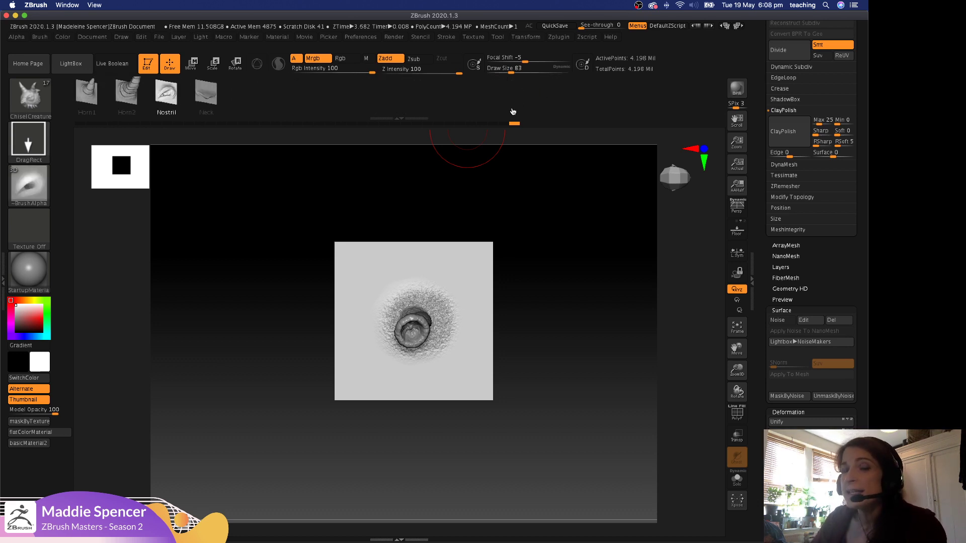
pyautogui.moveTo(439, 99); pyautogui.dragTo(508, 98)
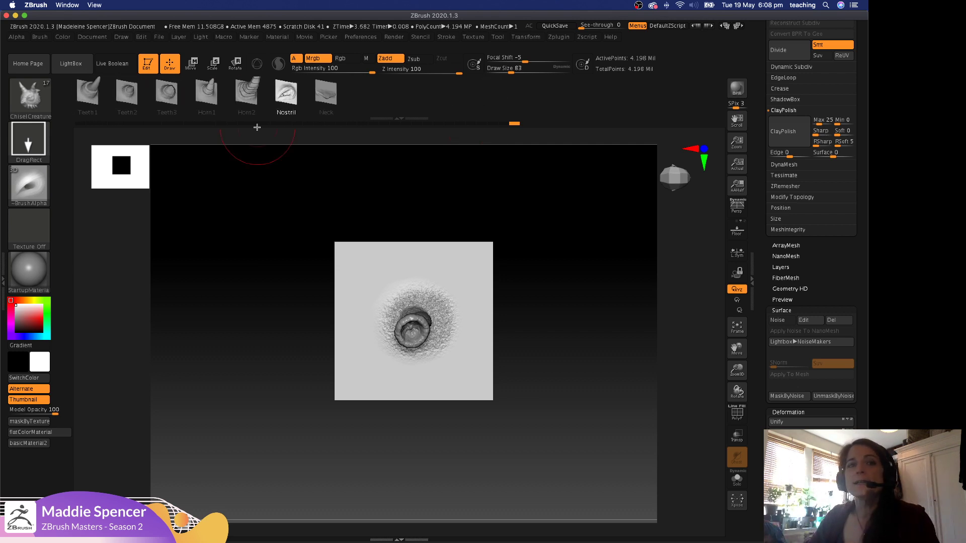
pyautogui.moveTo(375, 110); pyautogui.dragTo(406, 77)
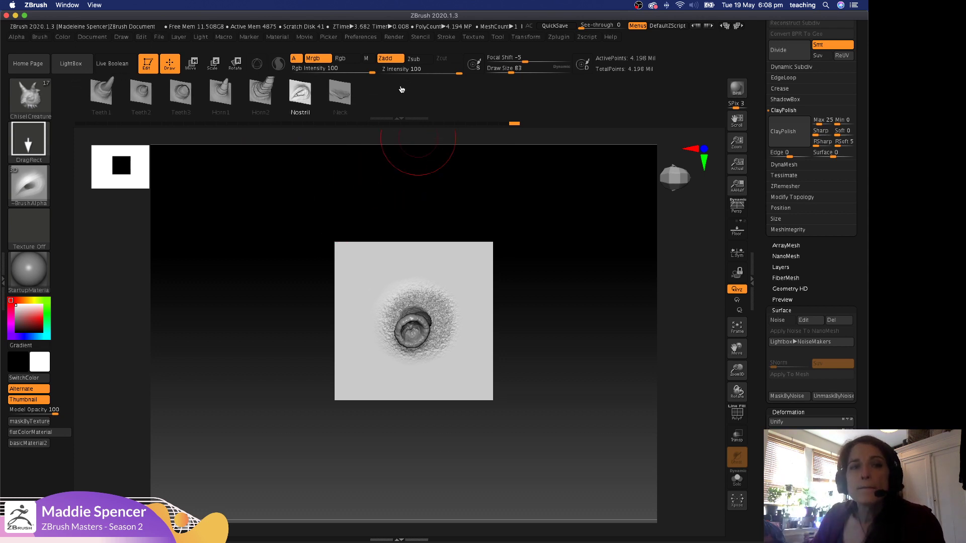
pyautogui.moveTo(386, 90)
pyautogui.mouseDown()
pyautogui.moveTo(403, 90)
pyautogui.moveTo(385, 91)
pyautogui.mouseUp()
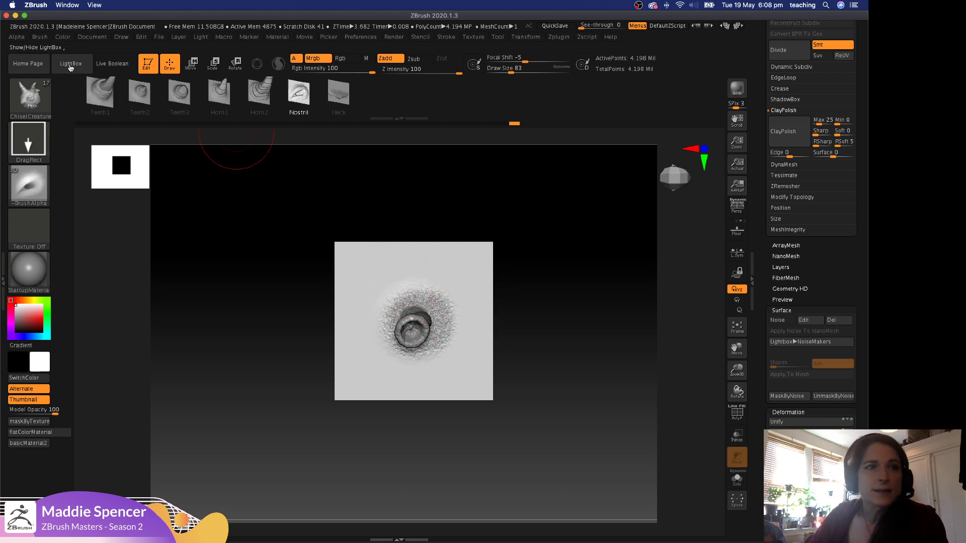
# Add the sculpted stalk plane to the ChiselCreature brush as a new VDM shape.
pyautogui.click(39, 37)
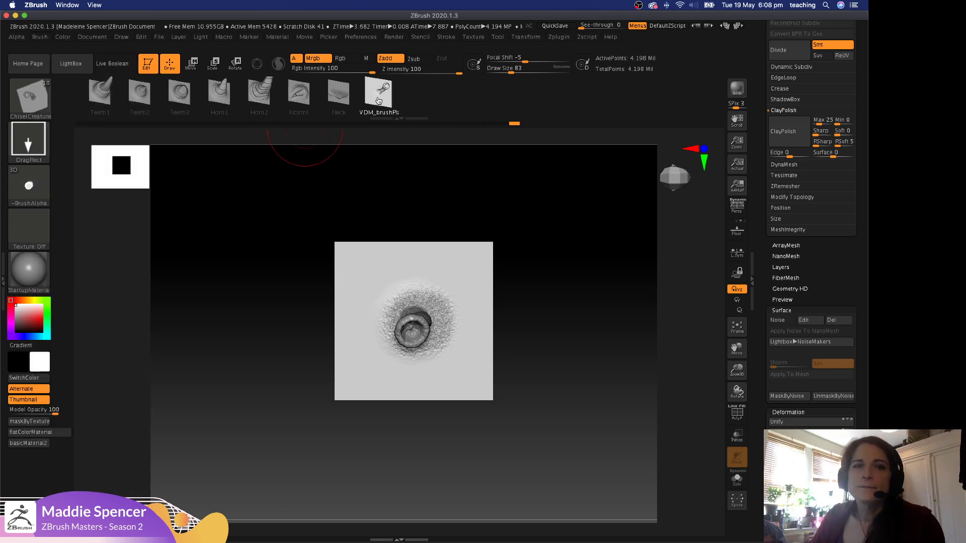
pyautogui.moveTo(453, 185)
pyautogui.mouseDown()
pyautogui.moveTo(463, 198)
pyautogui.moveTo(481, 193)
pyautogui.moveTo(467, 102)
pyautogui.mouseUp()
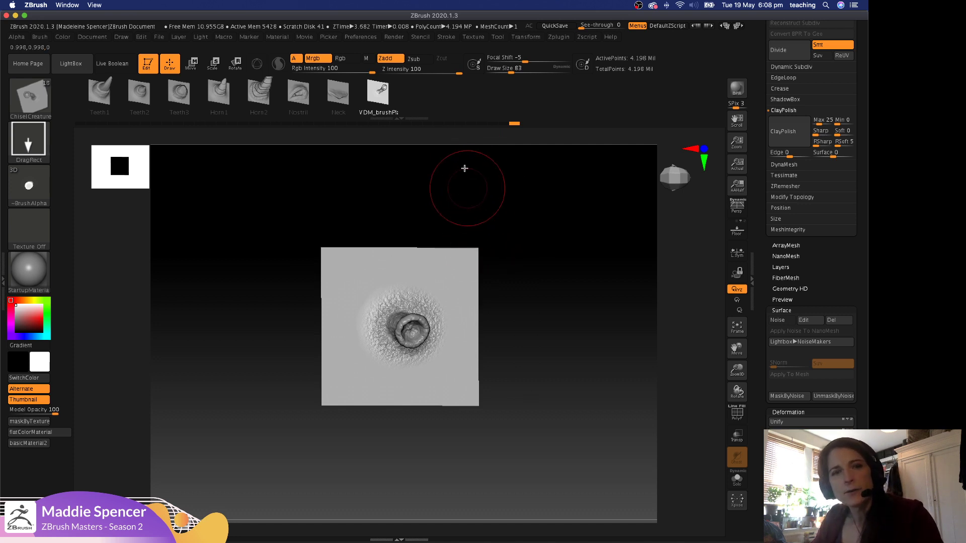
pyautogui.moveTo(451, 179)
pyautogui.mouseDown()
pyautogui.moveTo(530, 183)
pyautogui.moveTo(519, 166)
pyautogui.mouseUp()
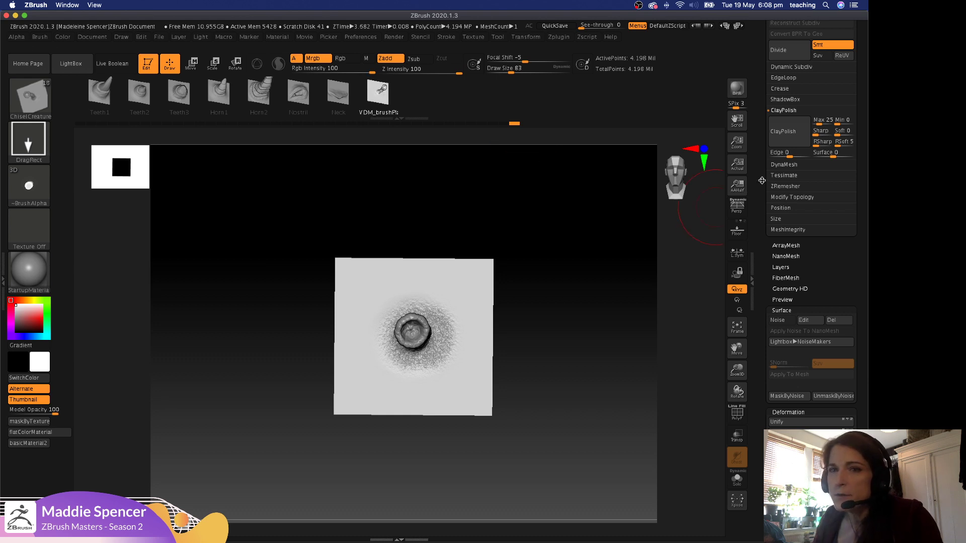
# Switch to the smooth-headed Nickz_baseModel1 figure, activate its PolyMesh3D1 skull and check the skull's wireframe density.
pyautogui.moveTo(762, 180); pyautogui.dragTo(739, 302)
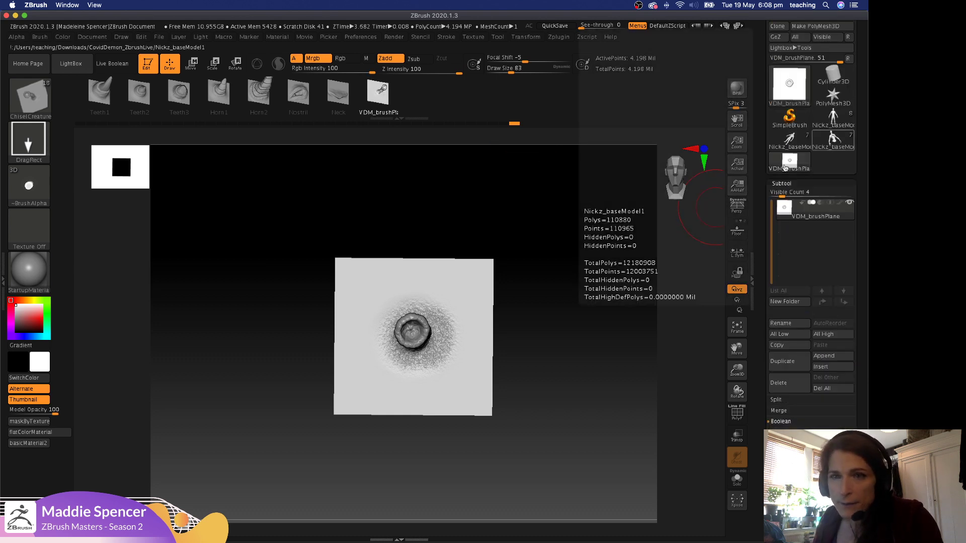
pyautogui.click(835, 141)
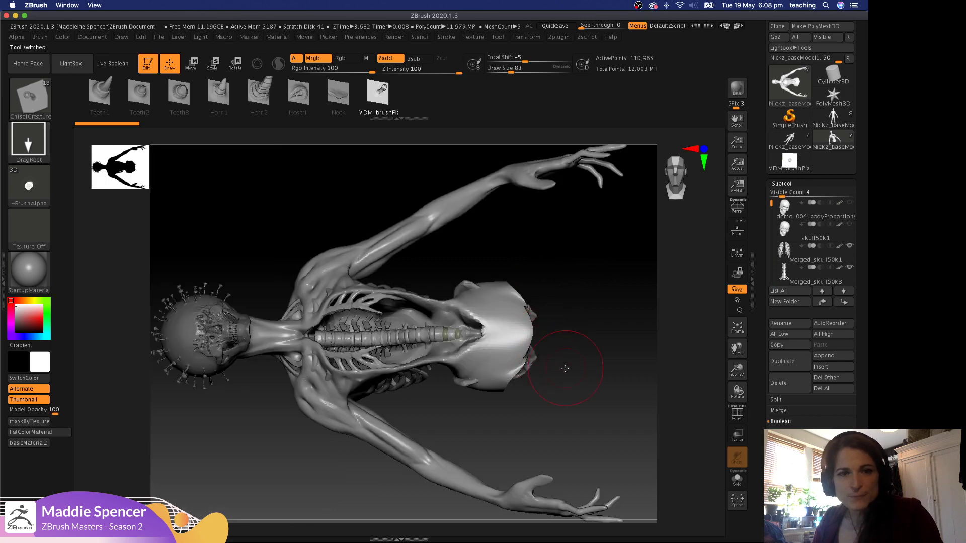
pyautogui.moveTo(581, 339); pyautogui.dragTo(584, 272)
pyautogui.keyDown('shift'); pyautogui.moveTo(548, 195); pyautogui.dragTo(527, 344); pyautogui.keyUp('shift')
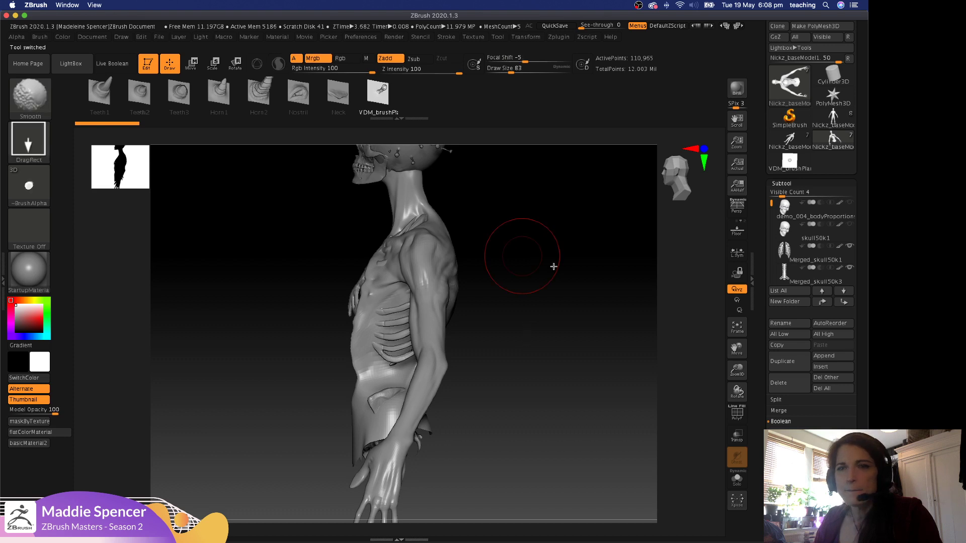
pyautogui.click(789, 142)
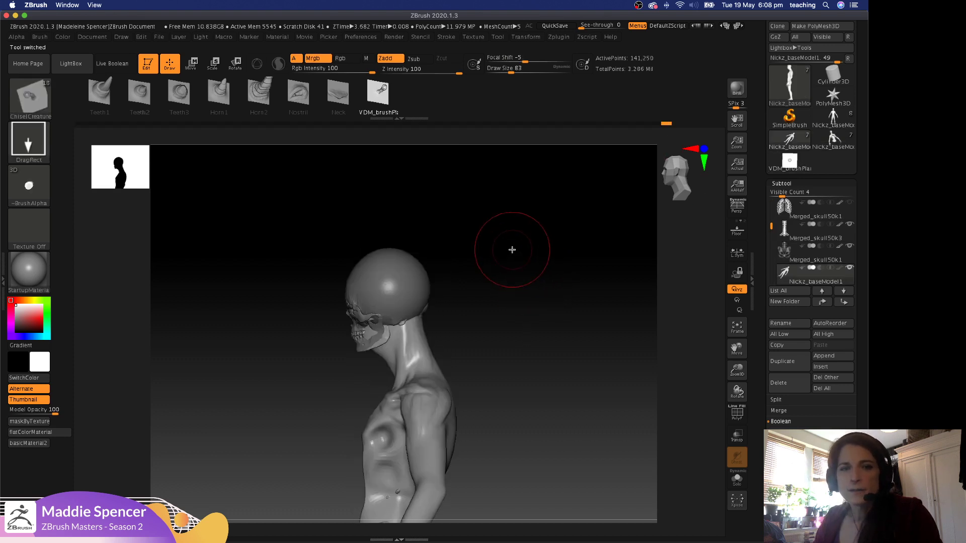
pyautogui.keyDown('alt'); pyautogui.moveTo(527, 248); pyautogui.dragTo(478, 194); pyautogui.keyUp('alt')
pyautogui.moveTo(522, 246); pyautogui.dragTo(523, 265)
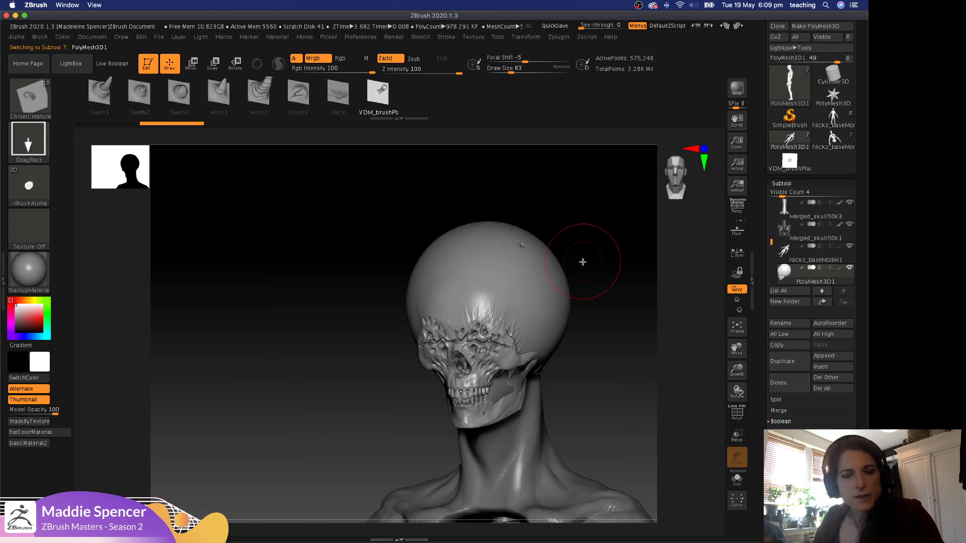
pyautogui.hotkey('shift', 'f')
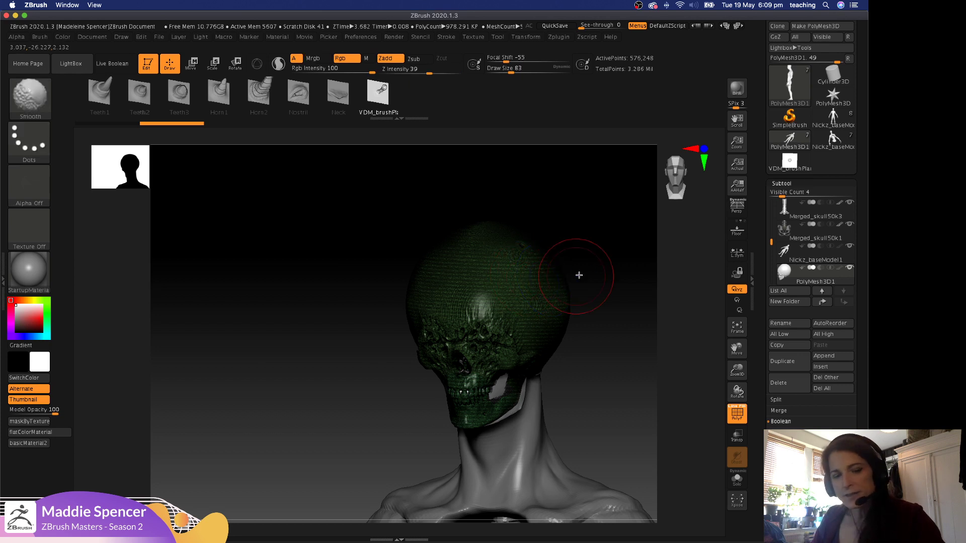
pyautogui.hotkey('shift', 'f')
# Set the draw size to 46 and pull a trial stalk from the upper forehead, undoing the stalk.
pyautogui.keyDown('ctrl'); pyautogui.moveTo(595, 235); pyautogui.dragTo(600, 246, button='right'); pyautogui.keyUp('ctrl')
pyautogui.press('space')
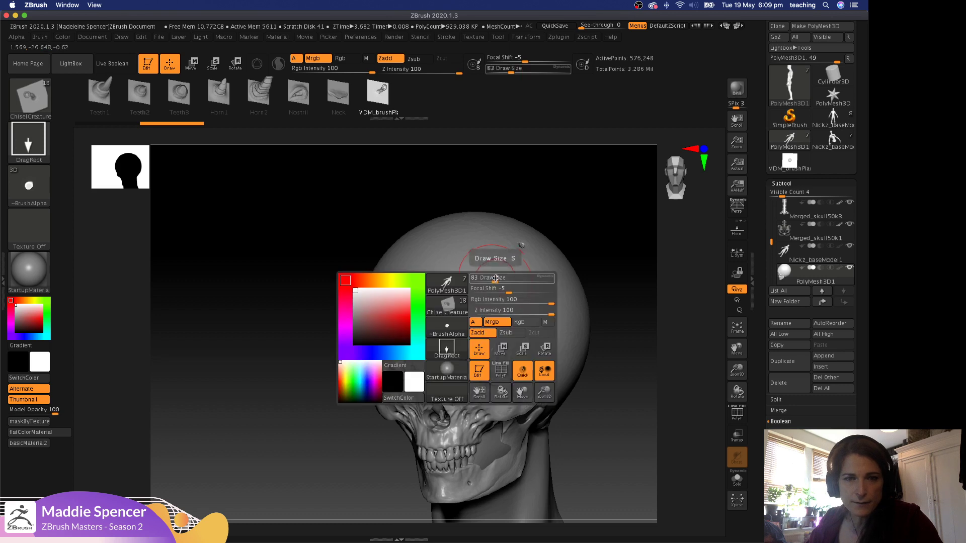
pyautogui.moveTo(492, 278); pyautogui.dragTo(487, 280)
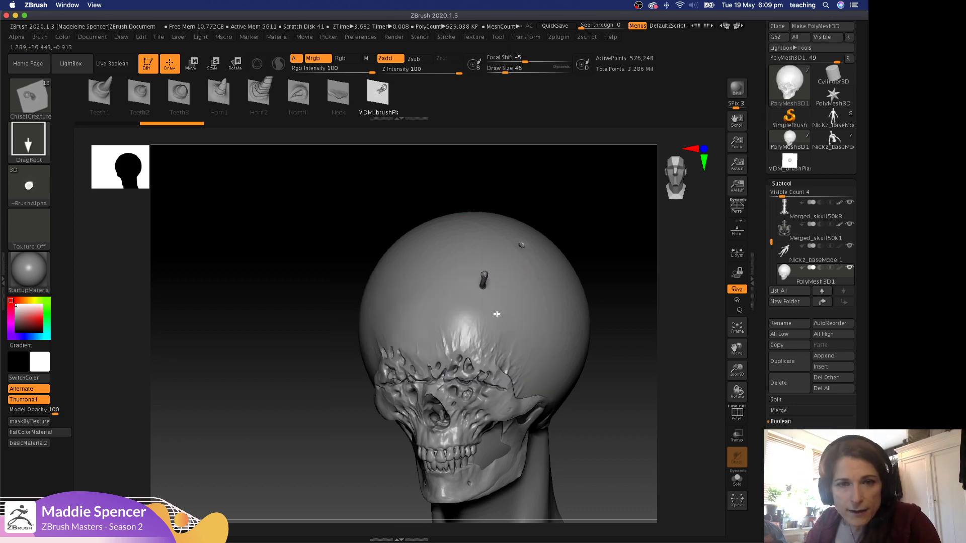
pyautogui.moveTo(608, 207); pyautogui.dragTo(598, 283)
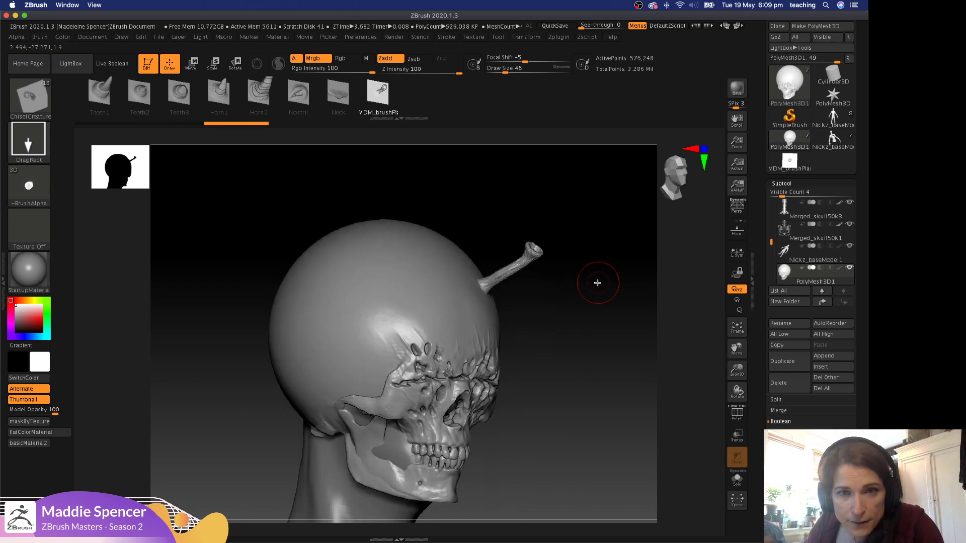
pyautogui.keyDown('ctrl'); pyautogui.moveTo(392, 276); pyautogui.dragTo(390, 293); pyautogui.keyUp('ctrl')
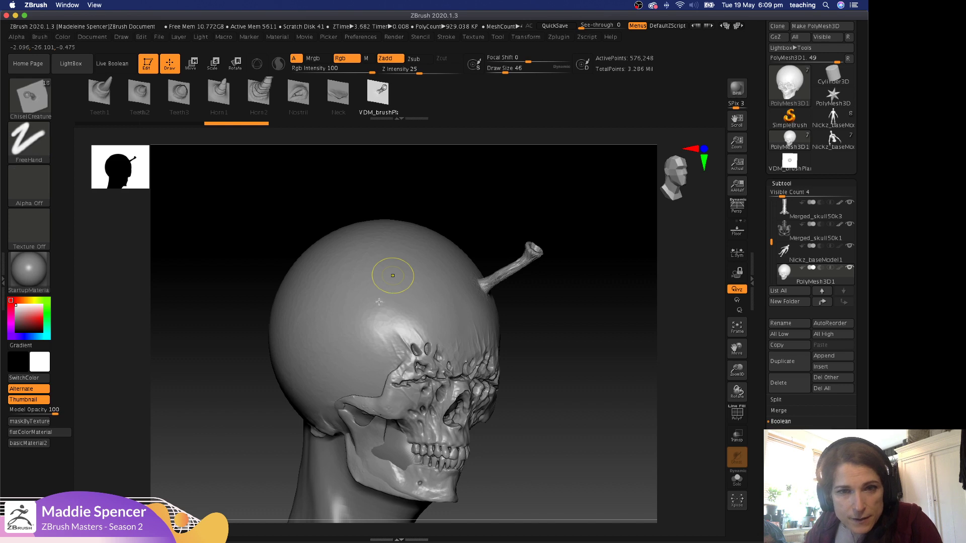
pyautogui.hotkey('ctrl', 'z')
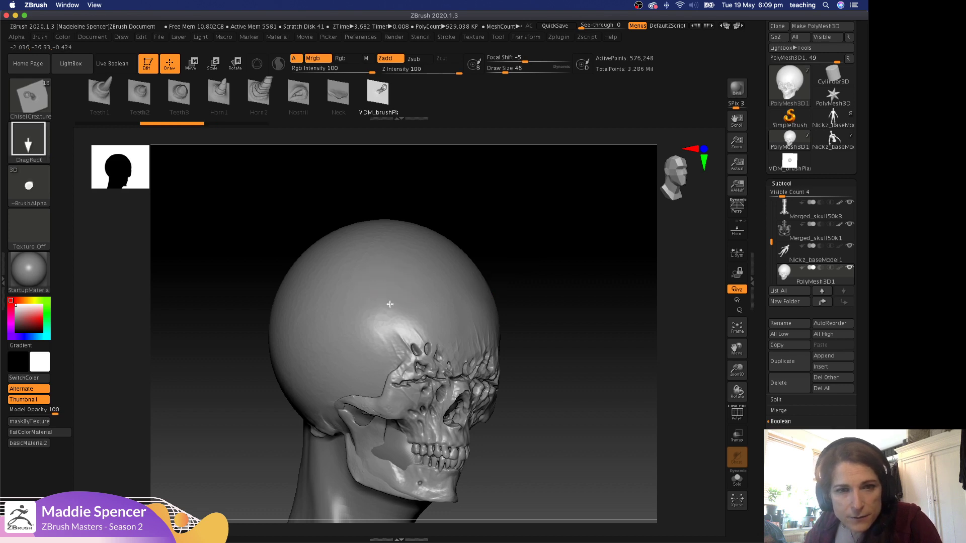
# Pull out a cluster of stalks in varied sizes and directions, mirrored on both sides of the upper cranium.
pyautogui.moveTo(399, 323); pyautogui.dragTo(395, 266)
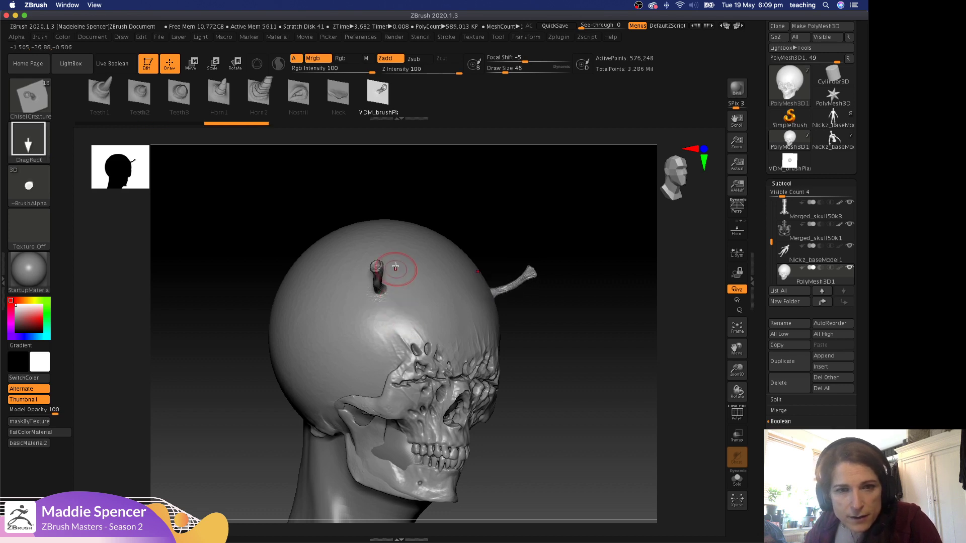
pyautogui.moveTo(400, 308); pyautogui.dragTo(394, 325)
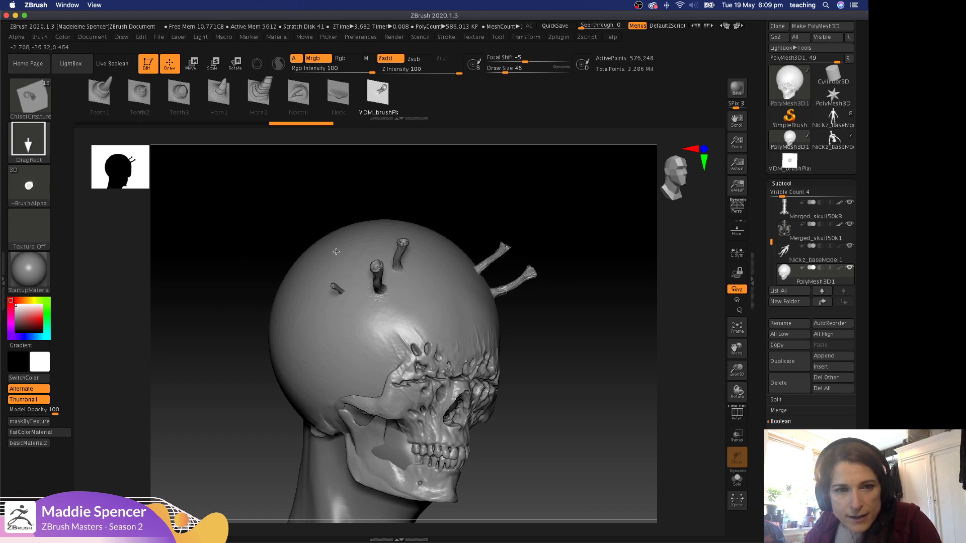
pyautogui.moveTo(336, 252); pyautogui.dragTo(336, 253)
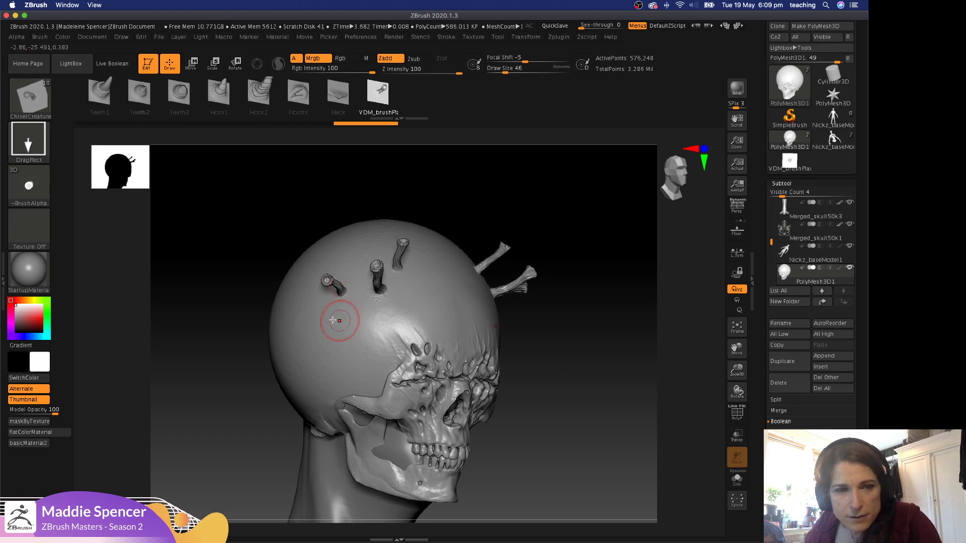
pyautogui.click(323, 283)
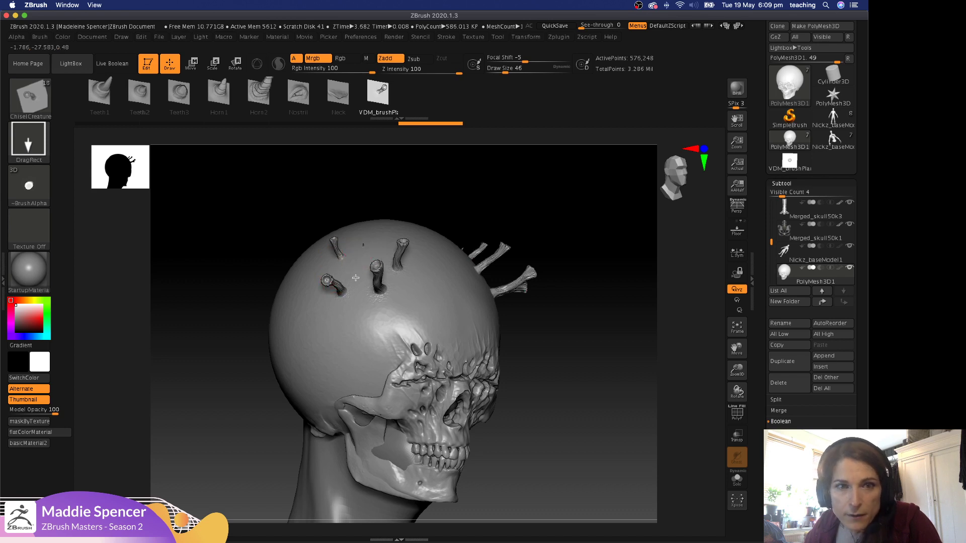
pyautogui.moveTo(355, 278); pyautogui.dragTo(356, 287)
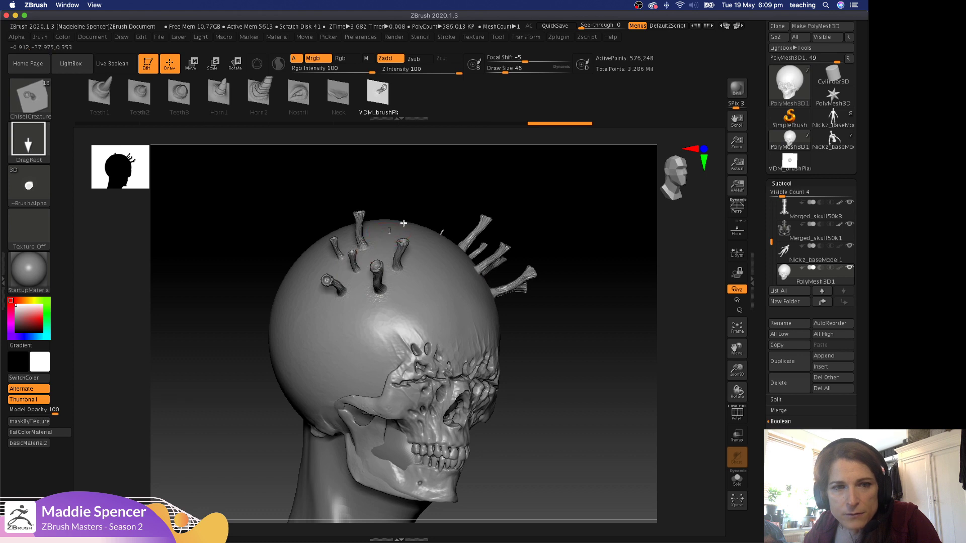
# Add further individual stalks without mirroring across the crown and along both sides of the skull, seen from the front.
pyautogui.moveTo(530, 193)
pyautogui.mouseDown()
pyautogui.moveTo(482, 280)
pyautogui.moveTo(510, 294)
pyautogui.mouseUp()
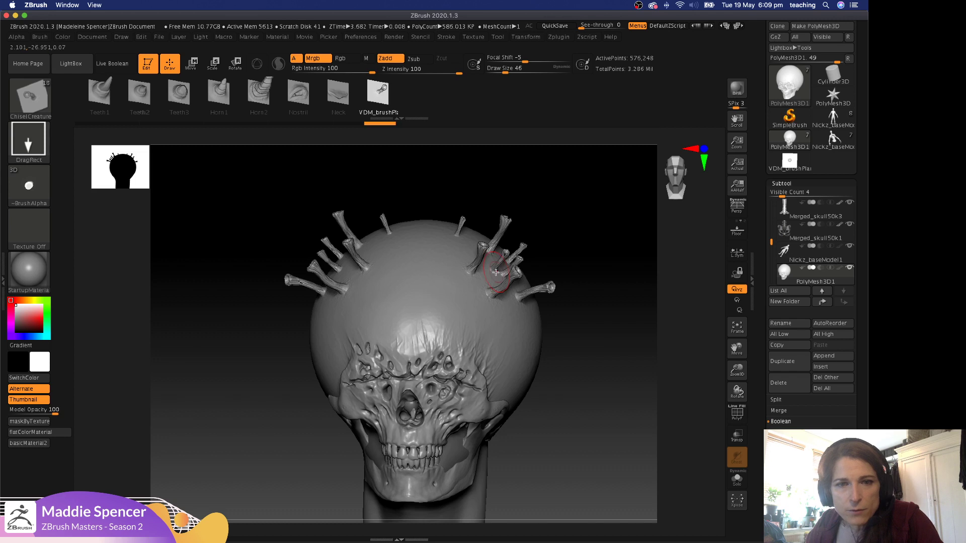
pyautogui.moveTo(464, 234); pyautogui.dragTo(457, 236)
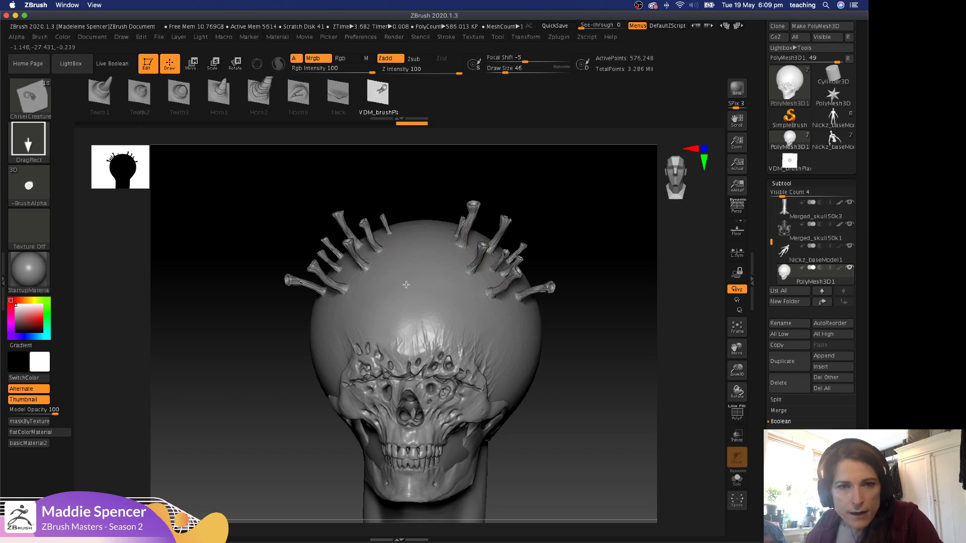
pyautogui.moveTo(405, 281); pyautogui.dragTo(455, 279)
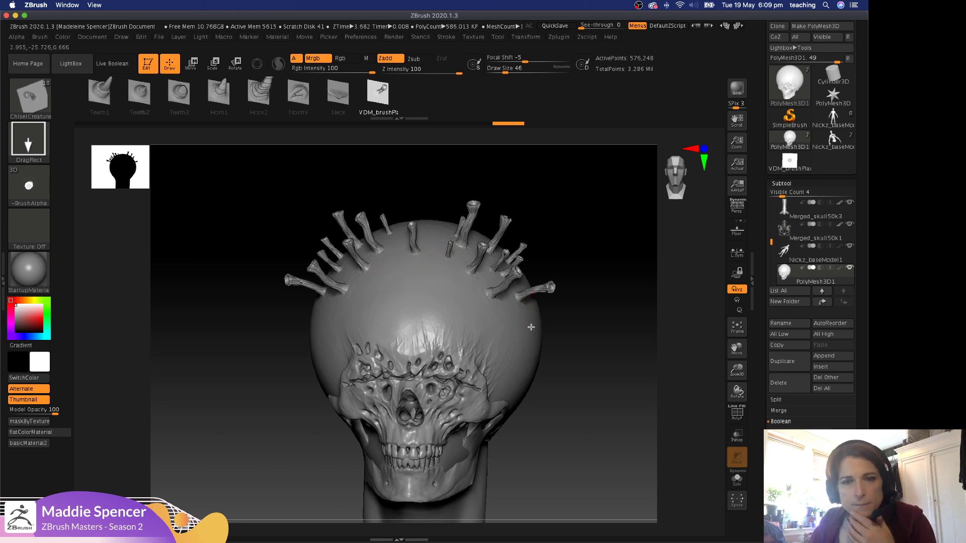
pyautogui.moveTo(540, 342); pyautogui.dragTo(534, 341)
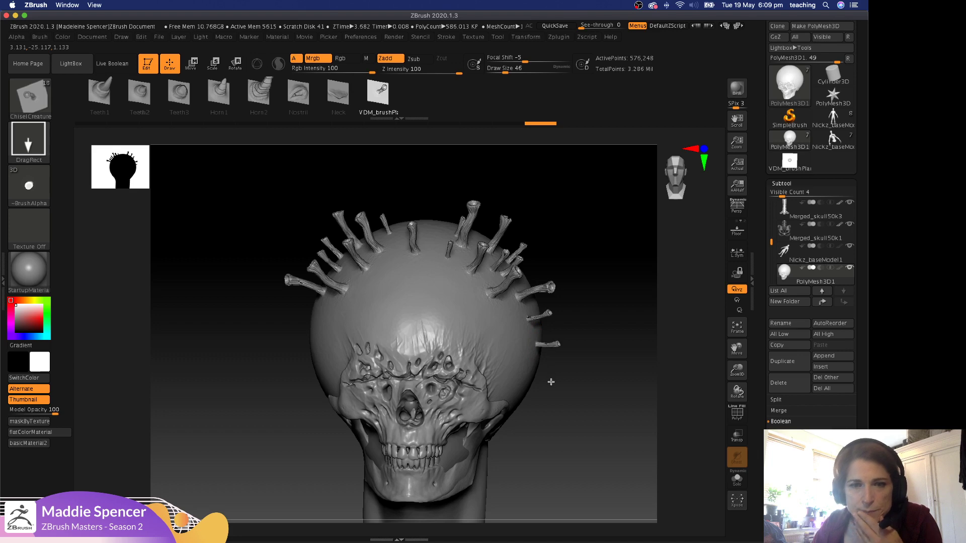
pyautogui.moveTo(551, 382); pyautogui.dragTo(561, 383)
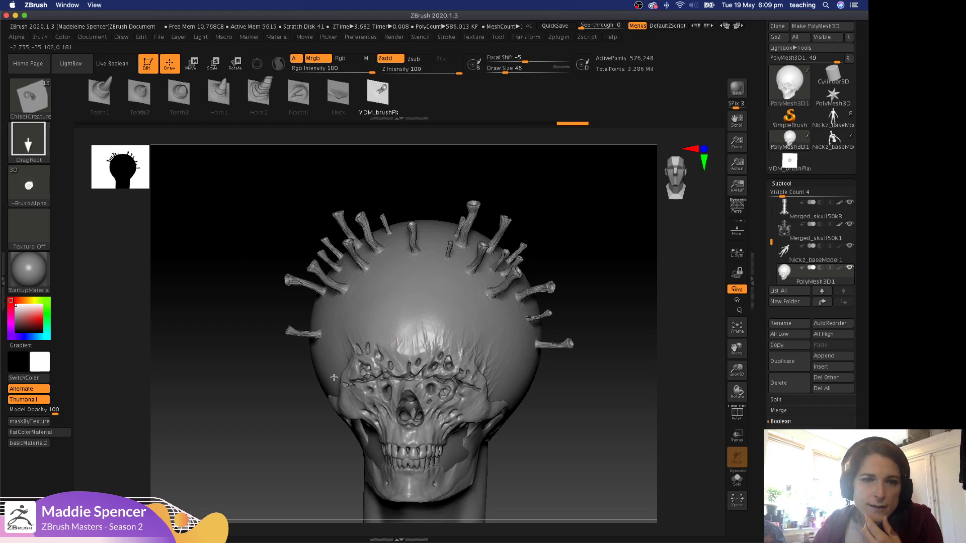
pyautogui.moveTo(334, 378); pyautogui.dragTo(334, 377)
# Change the brush stroke to Spray and scatter small stalks over the back of the head.
pyautogui.moveTo(597, 225)
pyautogui.mouseDown()
pyautogui.moveTo(515, 222)
pyautogui.moveTo(514, 231)
pyautogui.moveTo(623, 267)
pyautogui.moveTo(500, 248)
pyautogui.mouseUp()
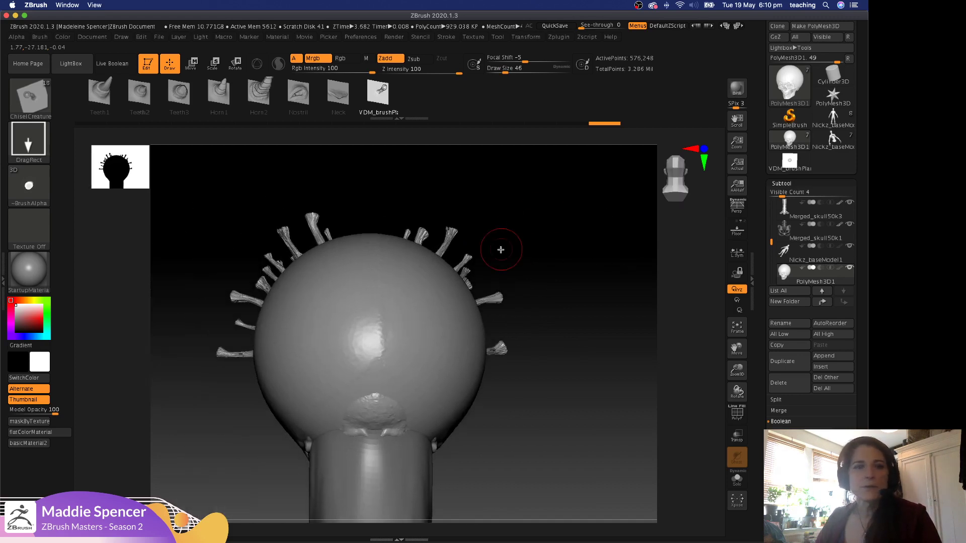
pyautogui.click(383, 366)
pyautogui.click(28, 140)
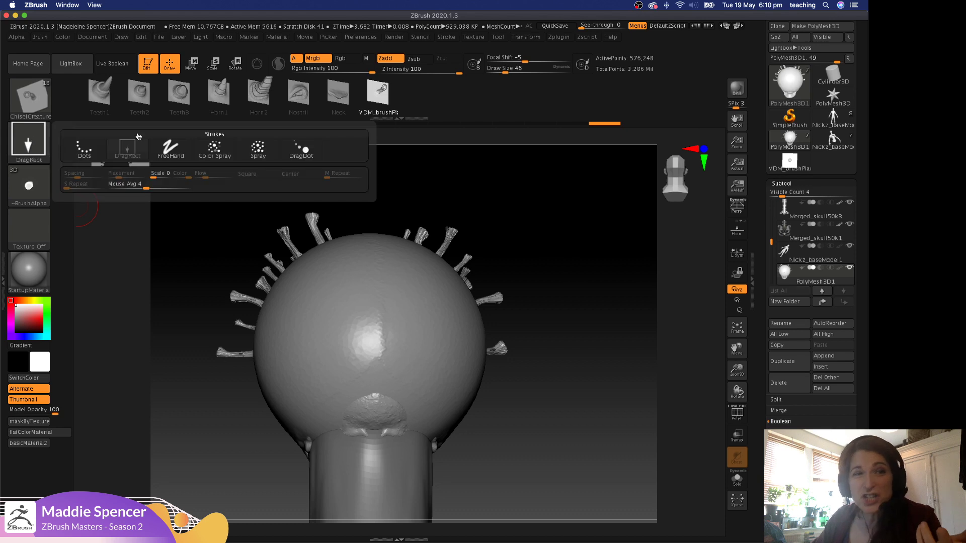
pyautogui.click(252, 146)
pyautogui.click(47, 160)
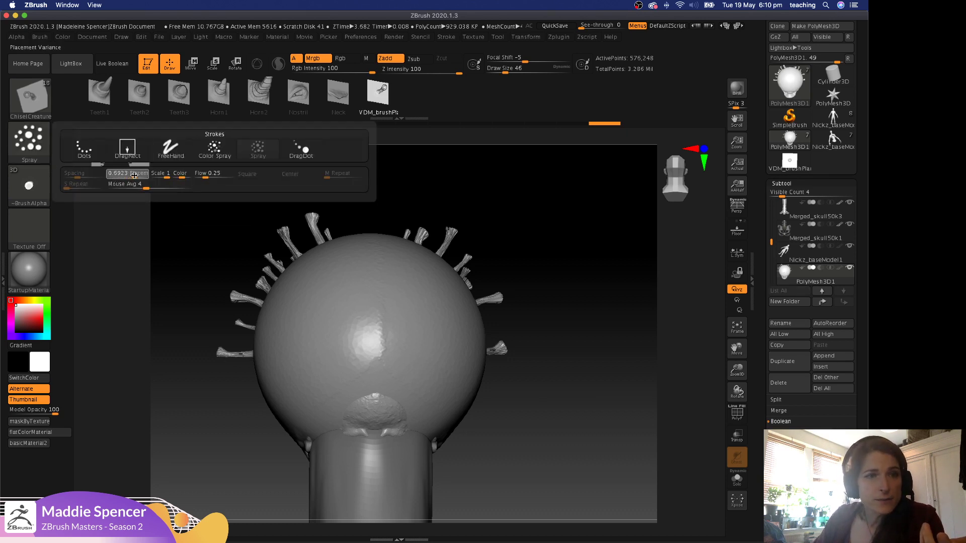
pyautogui.moveTo(338, 316); pyautogui.dragTo(360, 320)
pyautogui.moveTo(545, 213)
pyautogui.mouseDown()
pyautogui.moveTo(561, 219)
pyautogui.moveTo(502, 243)
pyautogui.moveTo(470, 309)
pyautogui.mouseUp()
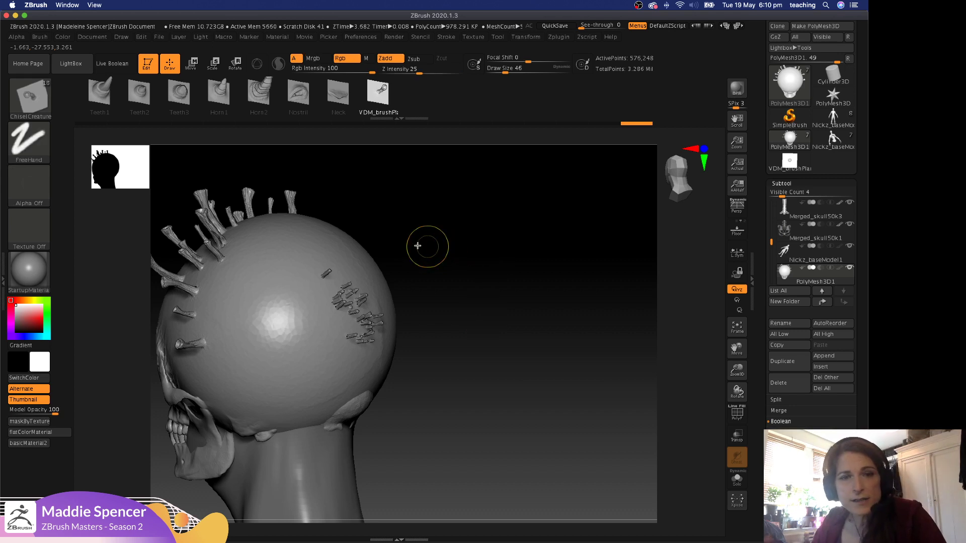
# Try spraying larger stalks at draw size 145 over the side and back of the head, and undo them.
pyautogui.press('space')
pyautogui.moveTo(422, 231); pyautogui.dragTo(463, 232)
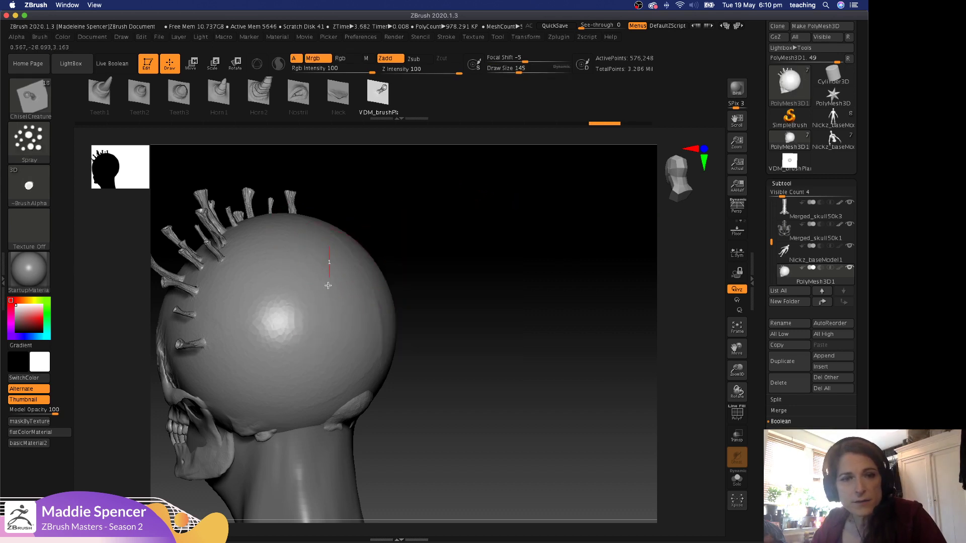
pyautogui.moveTo(303, 357); pyautogui.dragTo(262, 413)
pyautogui.moveTo(537, 244); pyautogui.dragTo(496, 252)
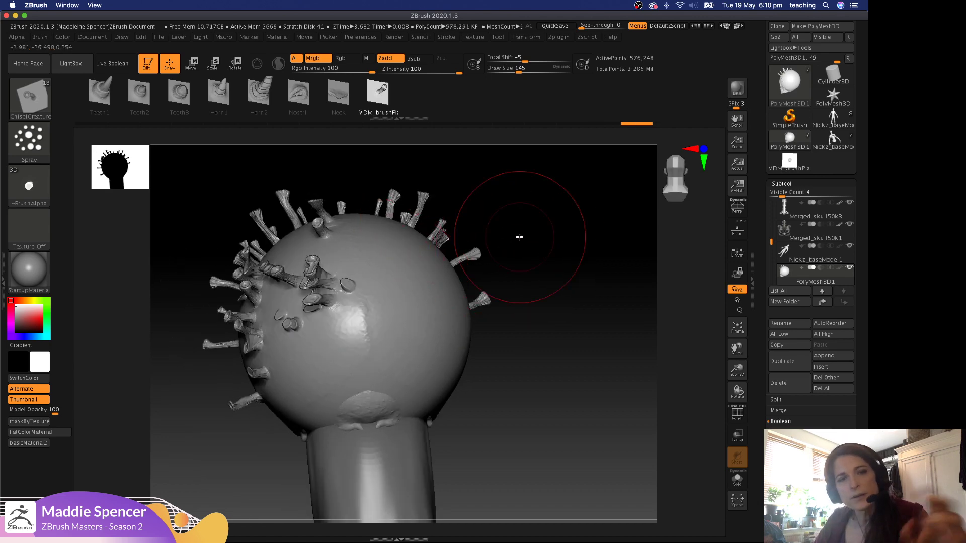
pyautogui.moveTo(584, 215); pyautogui.dragTo(518, 236)
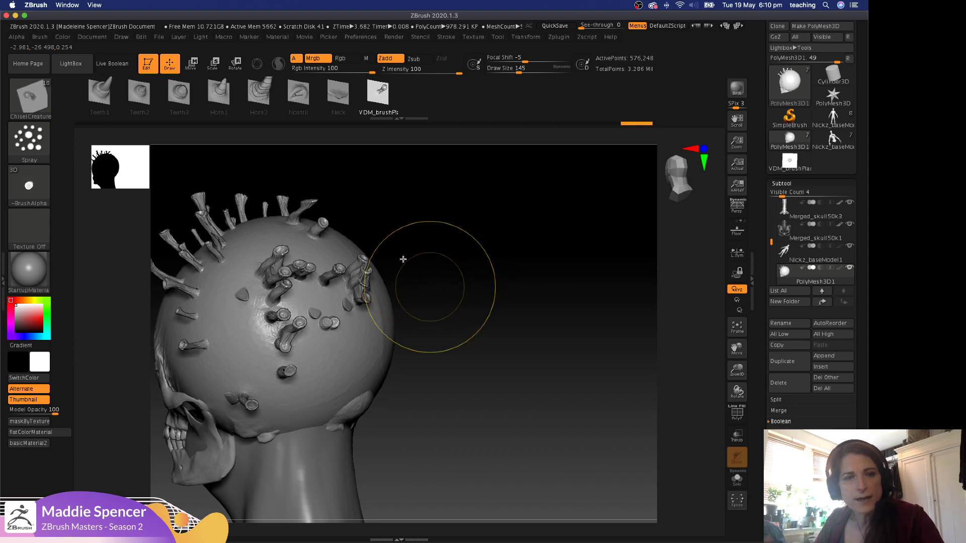
pyautogui.press('super+z')
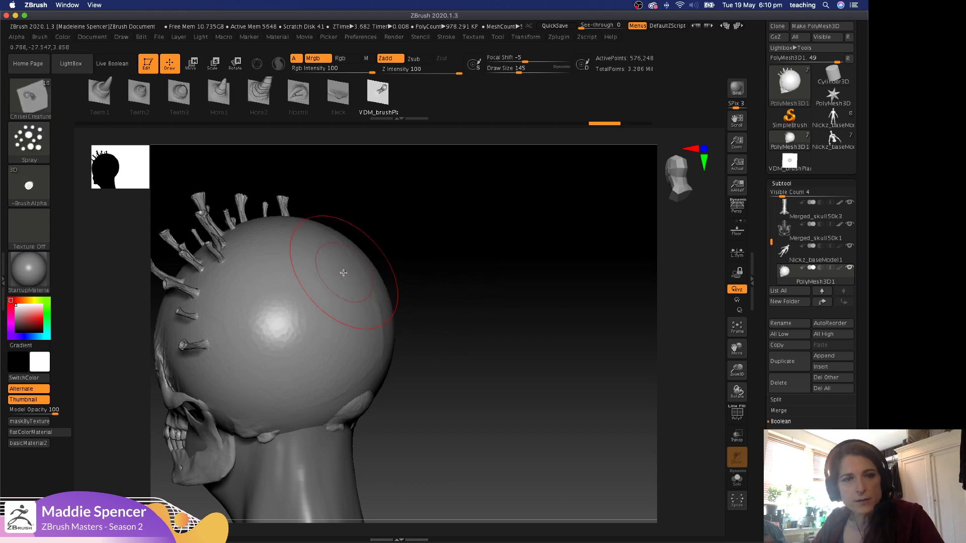
# Set the focal shift to -51 and the draw size to 101, testing them with a stalk spray that is undone.
pyautogui.press('space')
pyautogui.moveTo(348, 296); pyautogui.dragTo(331, 297)
pyautogui.click(337, 285)
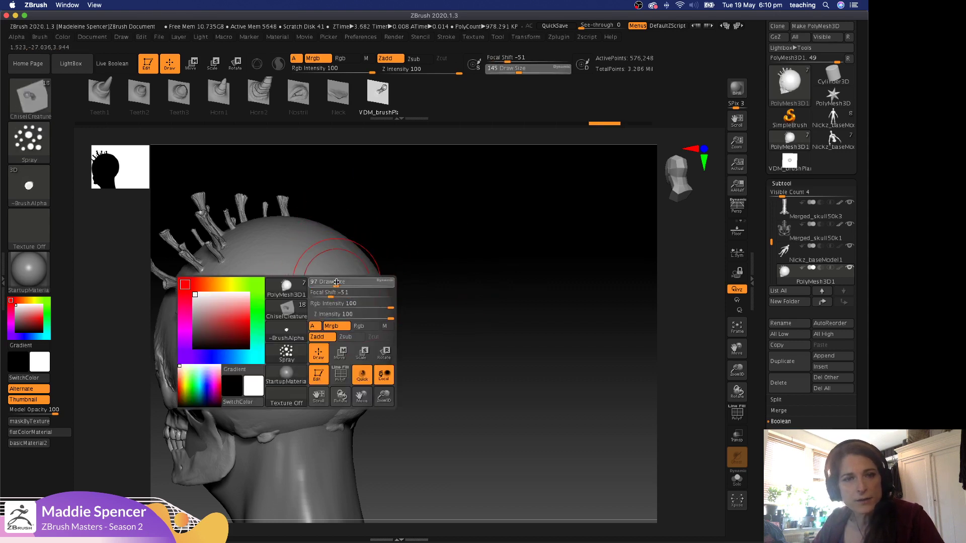
pyautogui.moveTo(302, 246)
pyautogui.mouseDown()
pyautogui.moveTo(309, 307)
pyautogui.moveTo(316, 276)
pyautogui.mouseUp()
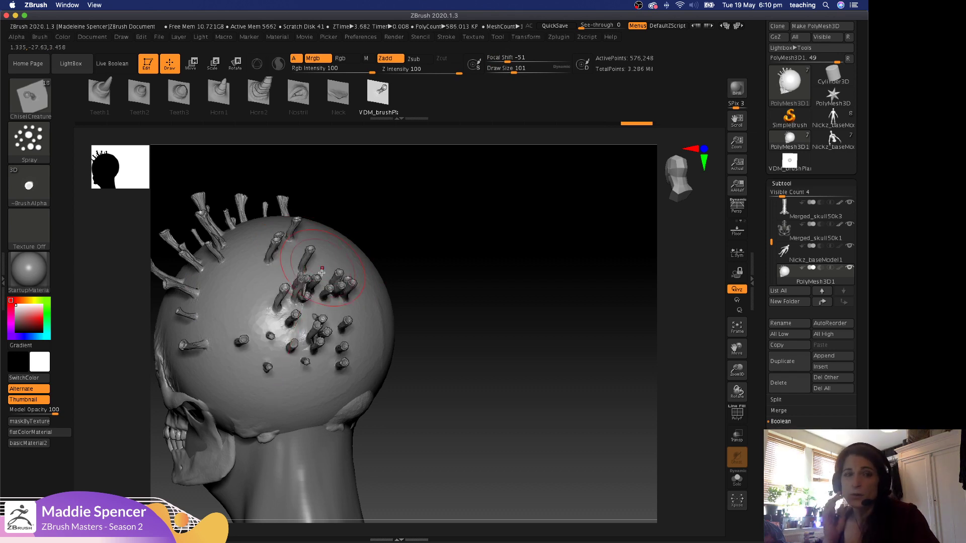
pyautogui.hotkey('ctrl', 'z')
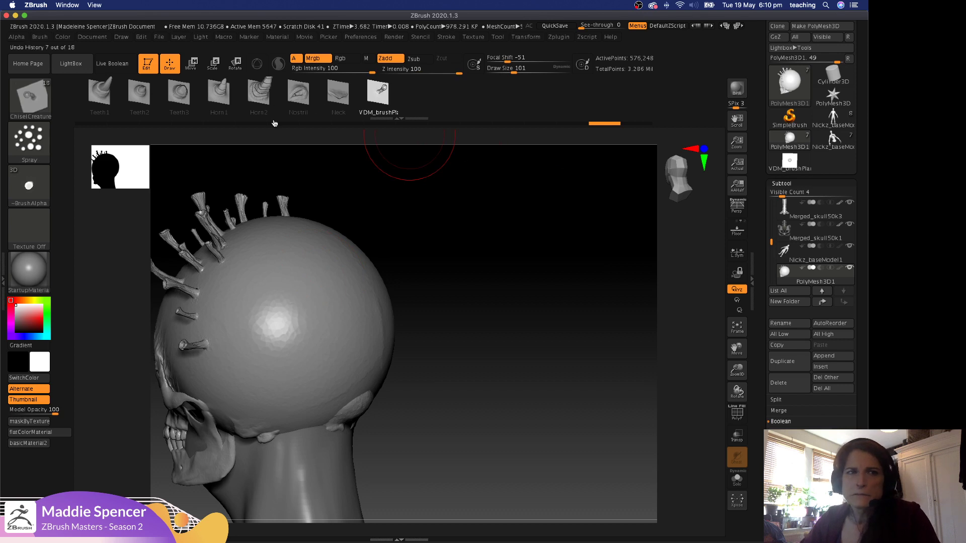
# Try spraying the Teeth2 shape over the side and back of the head, and undo it.
pyautogui.click(139, 92)
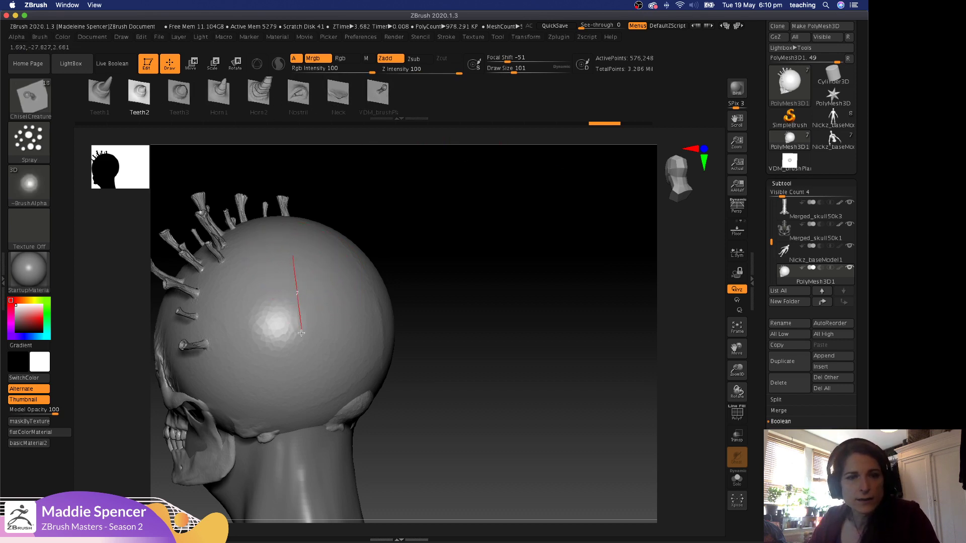
pyautogui.moveTo(301, 333); pyautogui.dragTo(289, 392)
pyautogui.moveTo(464, 259); pyautogui.dragTo(492, 254)
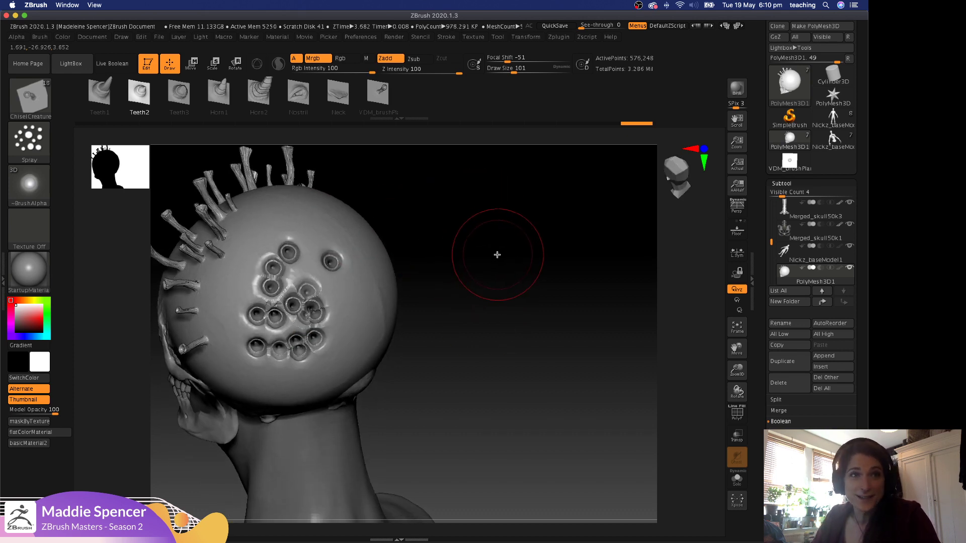
pyautogui.hotkey('ctrl', 'z')
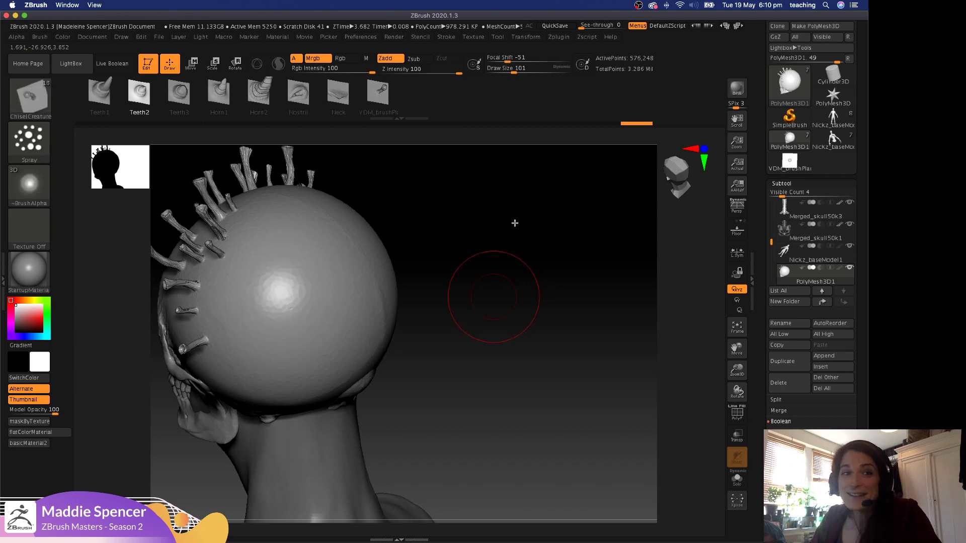
# Examine the stalks around the skull from the front and side, and with the upper body in view.
pyautogui.moveTo(522, 300); pyautogui.dragTo(527, 220)
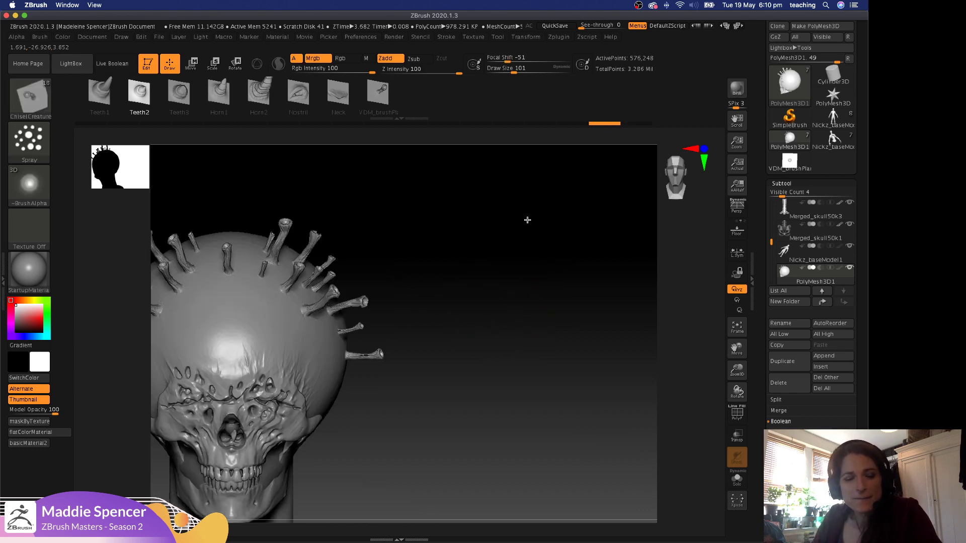
pyautogui.keyDown('alt'); pyautogui.moveTo(445, 262); pyautogui.dragTo(582, 248); pyautogui.keyUp('alt')
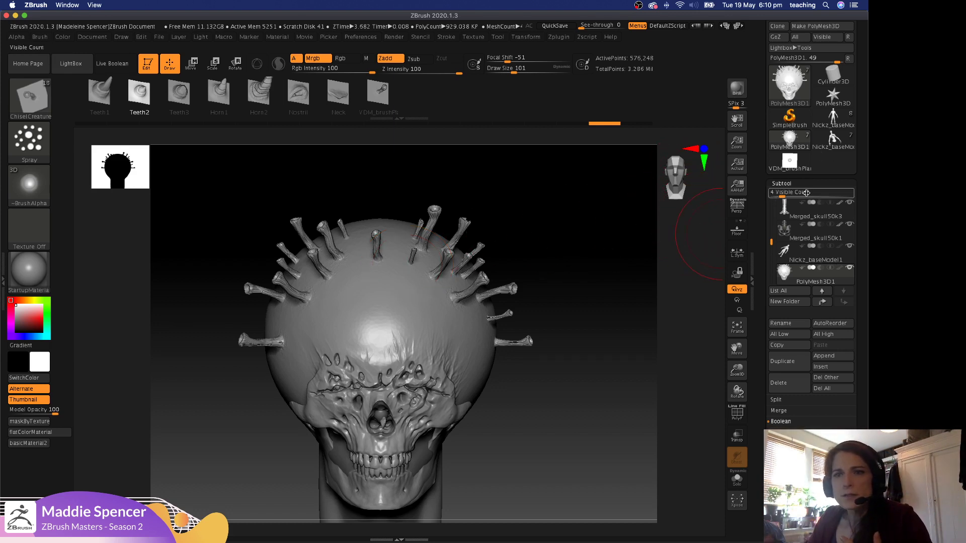
pyautogui.moveTo(801, 210)
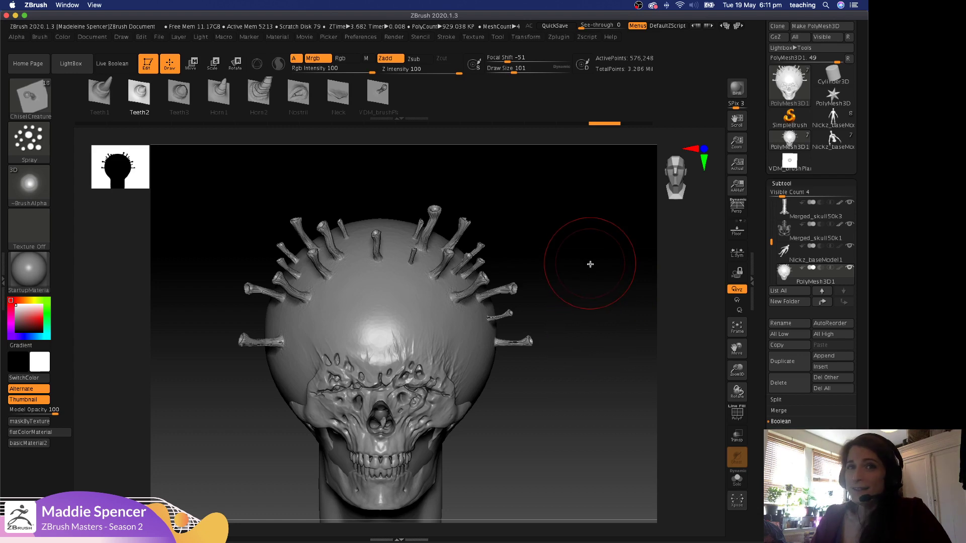
pyautogui.moveTo(588, 264)
pyautogui.mouseDown()
pyautogui.moveTo(604, 263)
pyautogui.moveTo(553, 305)
pyautogui.moveTo(608, 244)
pyautogui.mouseUp()
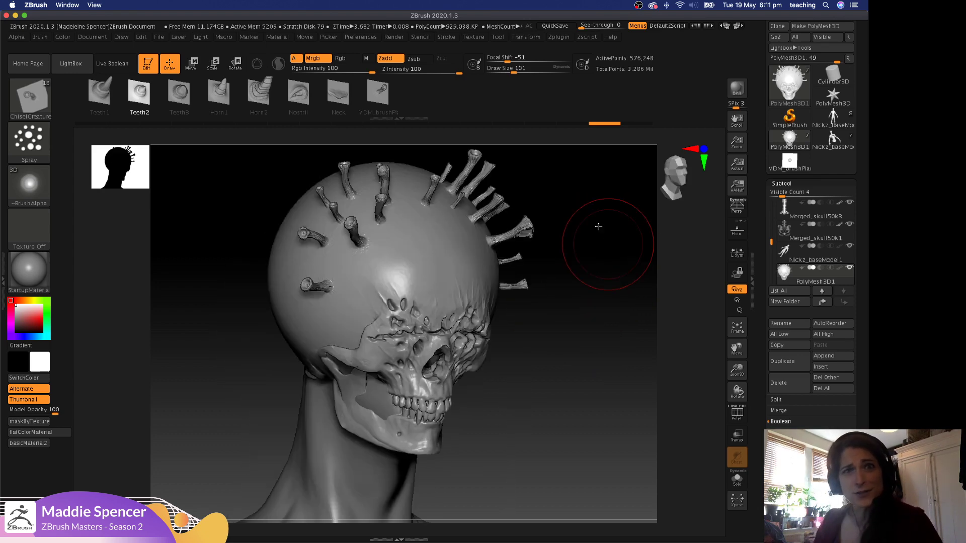
pyautogui.moveTo(533, 330)
pyautogui.mouseDown()
pyautogui.moveTo(600, 338)
pyautogui.moveTo(606, 328)
pyautogui.mouseUp()
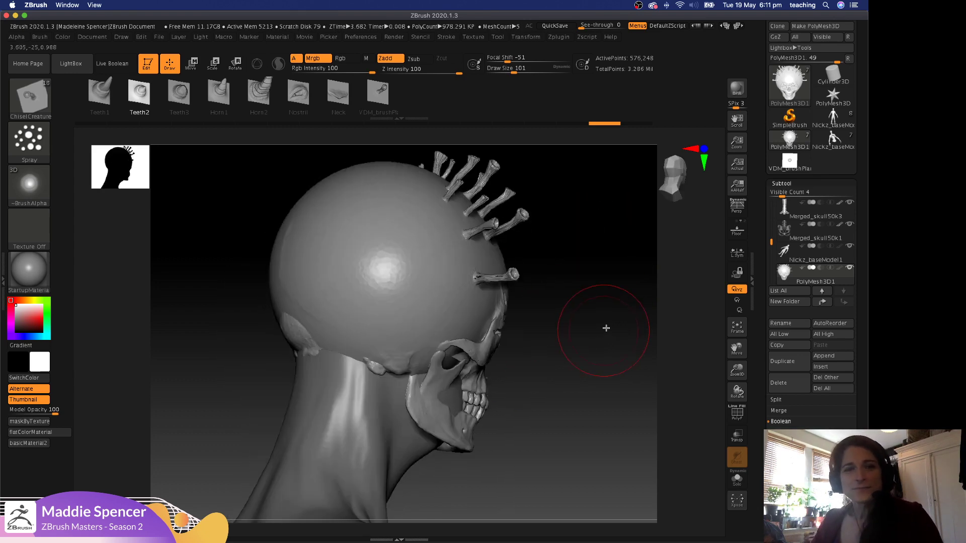
pyautogui.moveTo(217, 363)
pyautogui.mouseDown()
pyautogui.moveTo(369, 368)
pyautogui.moveTo(360, 366)
pyautogui.mouseUp()
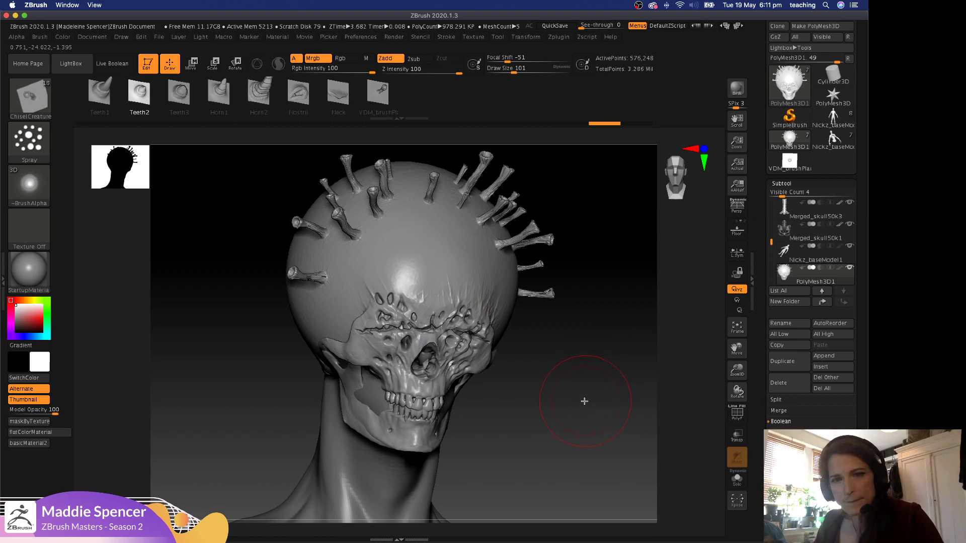
pyautogui.keyDown('alt'); pyautogui.moveTo(575, 371); pyautogui.dragTo(570, 329); pyautogui.keyUp('alt')
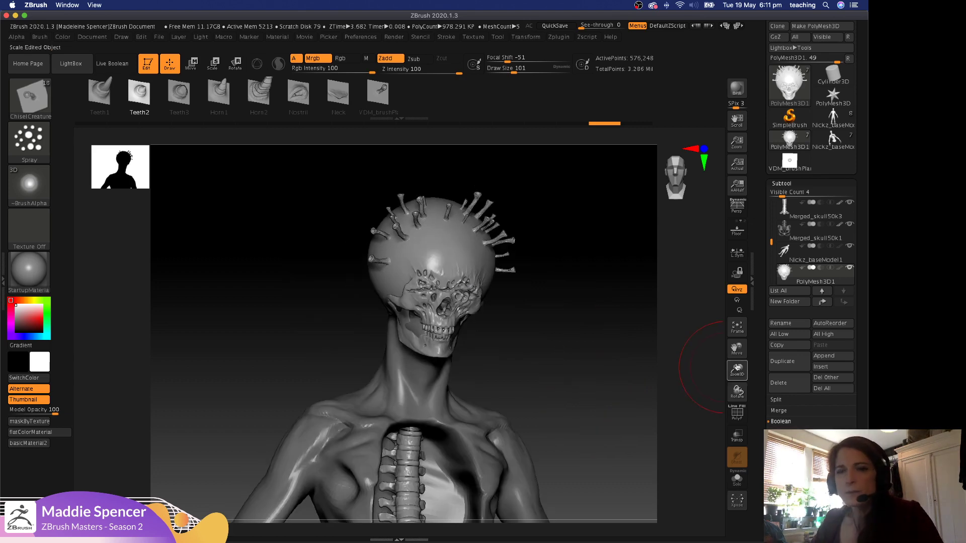
# Append a PolyMesh3D star as a new subtool at the end of the subtool list.
pyautogui.moveTo(761, 328); pyautogui.dragTo(762, 298)
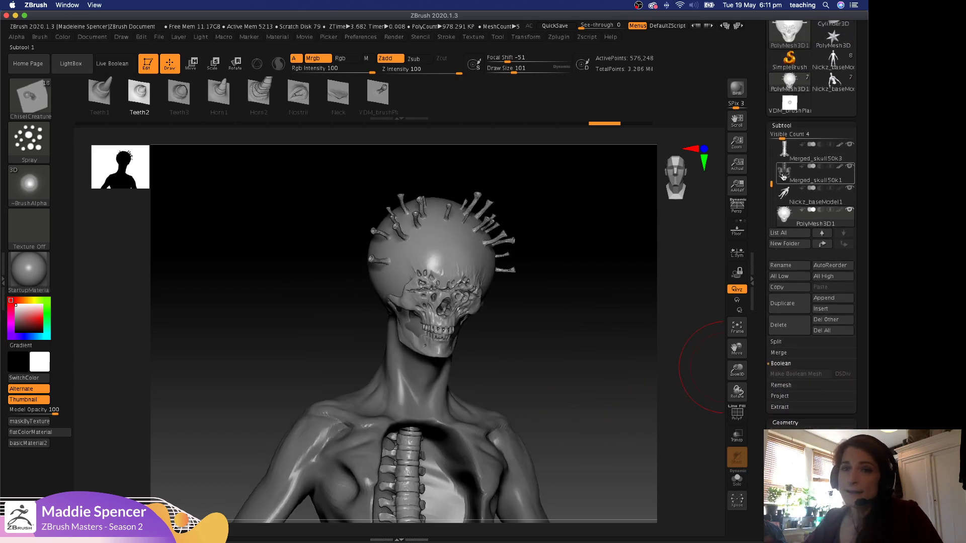
pyautogui.moveTo(773, 184); pyautogui.dragTo(771, 204)
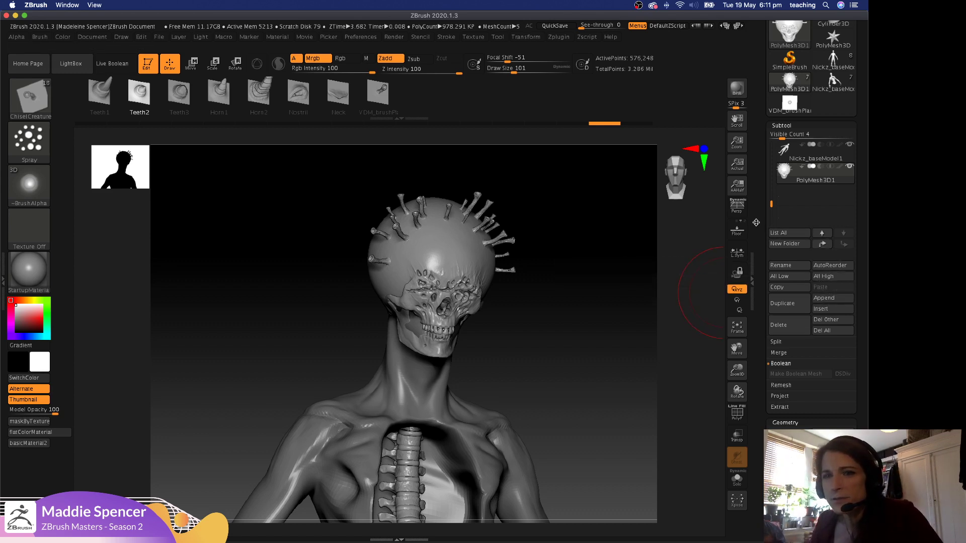
pyautogui.scroll(2, 825, 302)
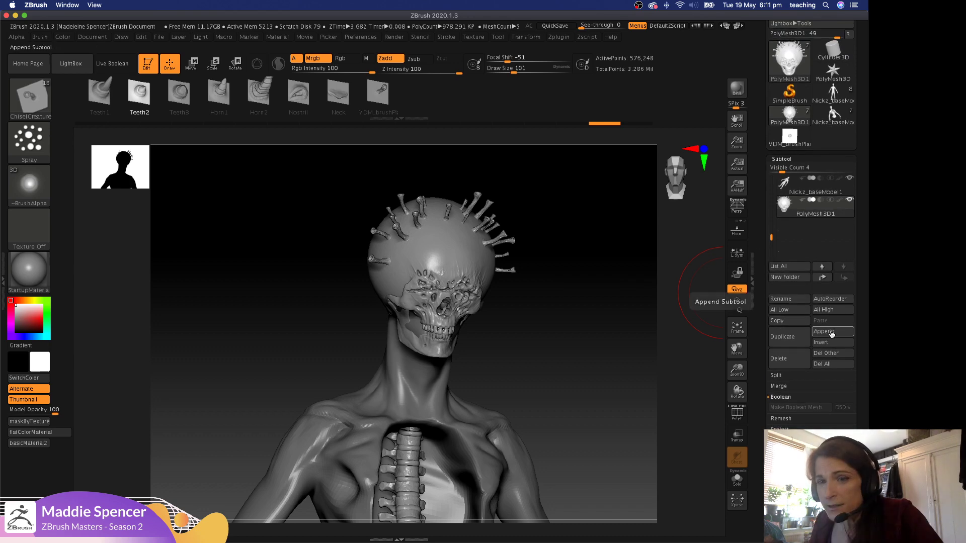
pyautogui.click(846, 333)
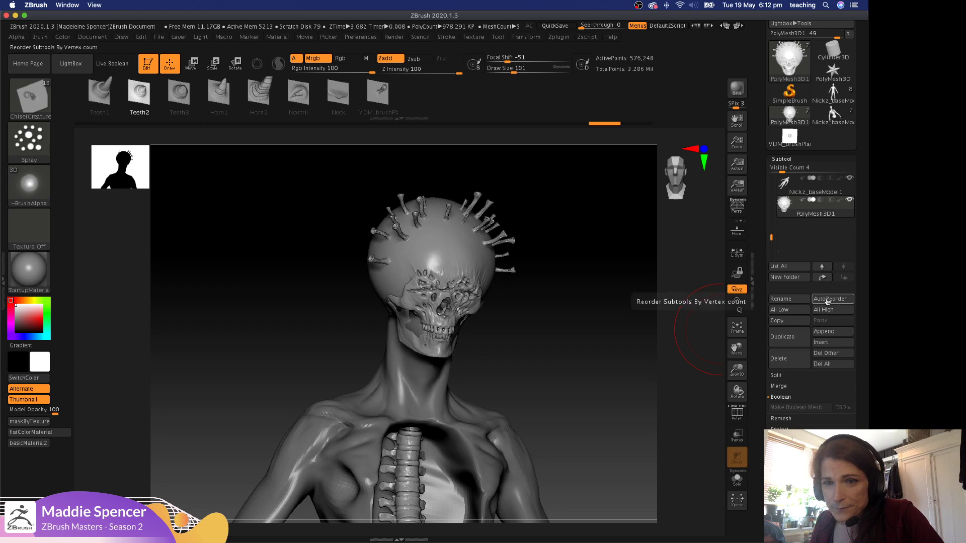
pyautogui.click(826, 331)
pyautogui.click(531, 341)
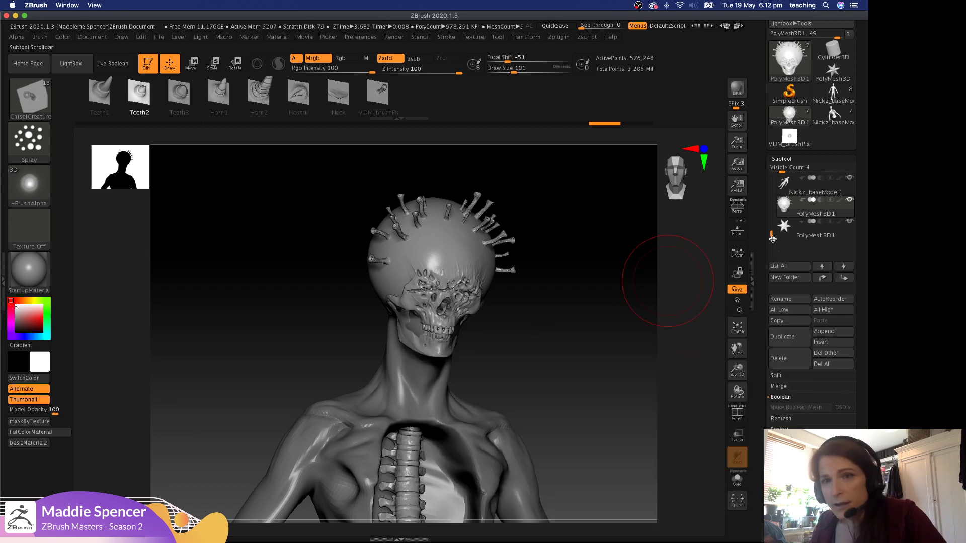
# Select the appended star and raise it with the Gizmo from the pelvis into the body's abdomen.
pyautogui.click(788, 236)
pyautogui.press('w')
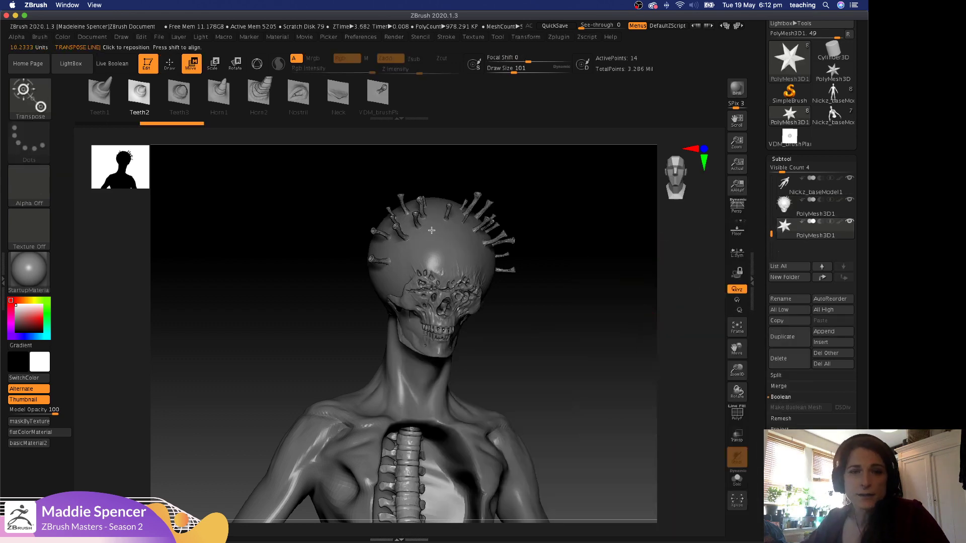
pyautogui.press('f')
pyautogui.press('f')
pyautogui.press('f')
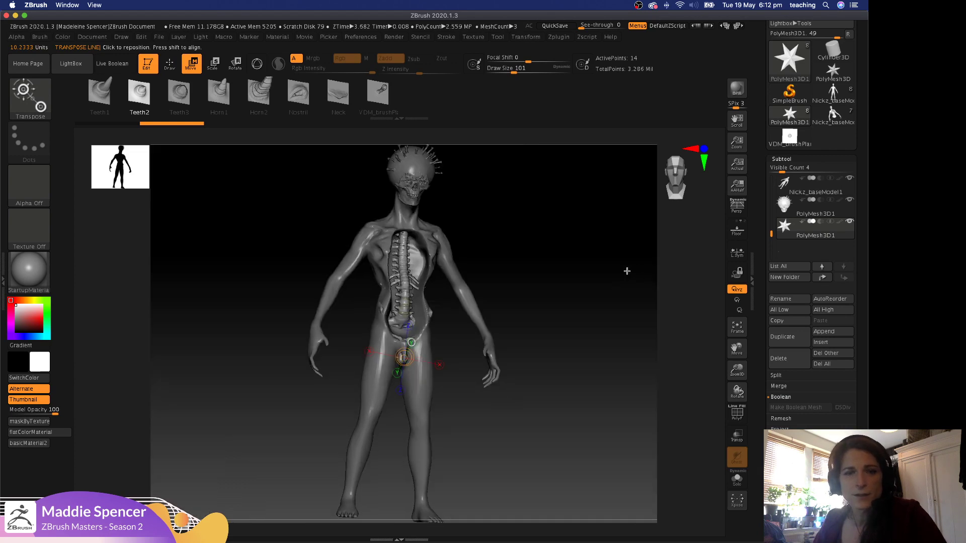
pyautogui.keyDown('shift'); pyautogui.moveTo(627, 271); pyautogui.dragTo(625, 266); pyautogui.keyUp('shift')
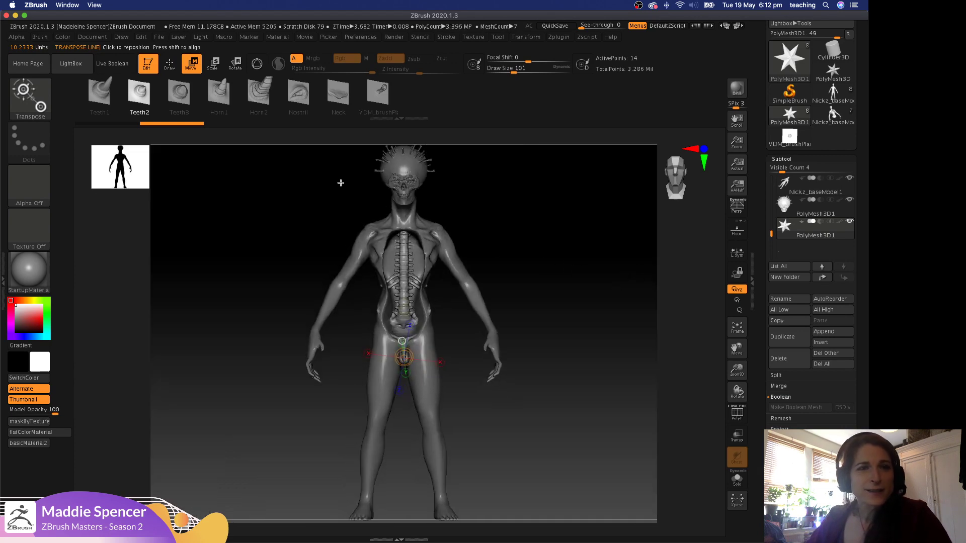
pyautogui.click(257, 65)
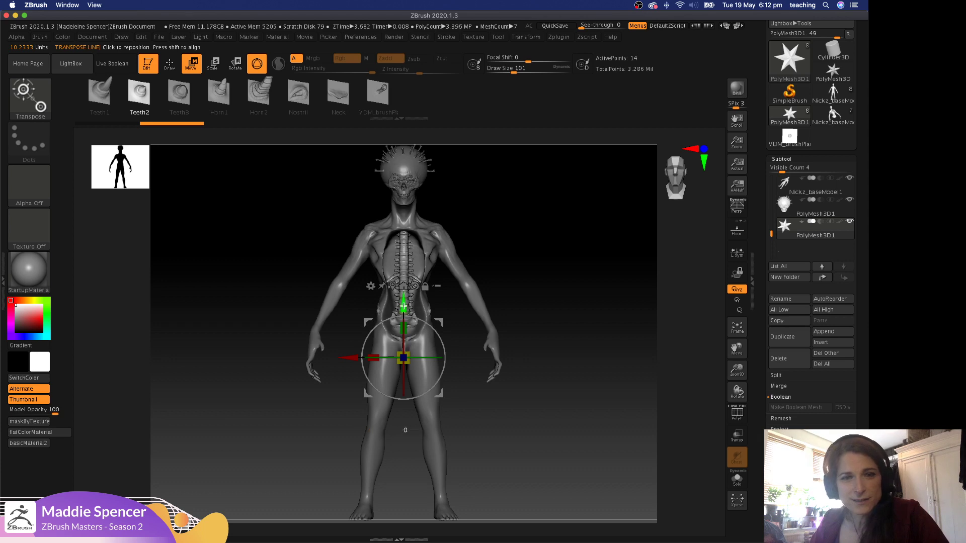
pyautogui.moveTo(408, 301); pyautogui.dragTo(410, 258)
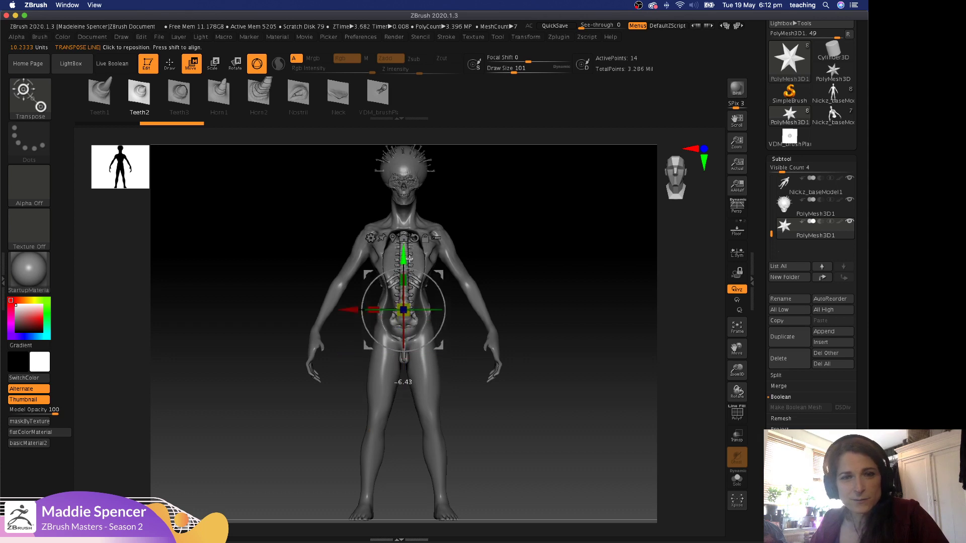
# Isolate the star subtool, replace it with a PolySphere primitive, and return to Draw mode.
pyautogui.click(737, 480)
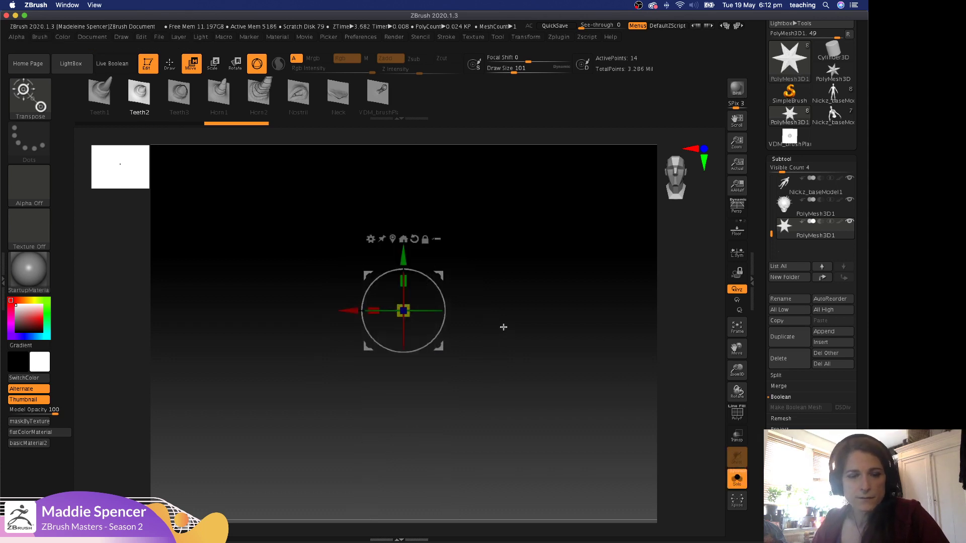
pyautogui.press('f')
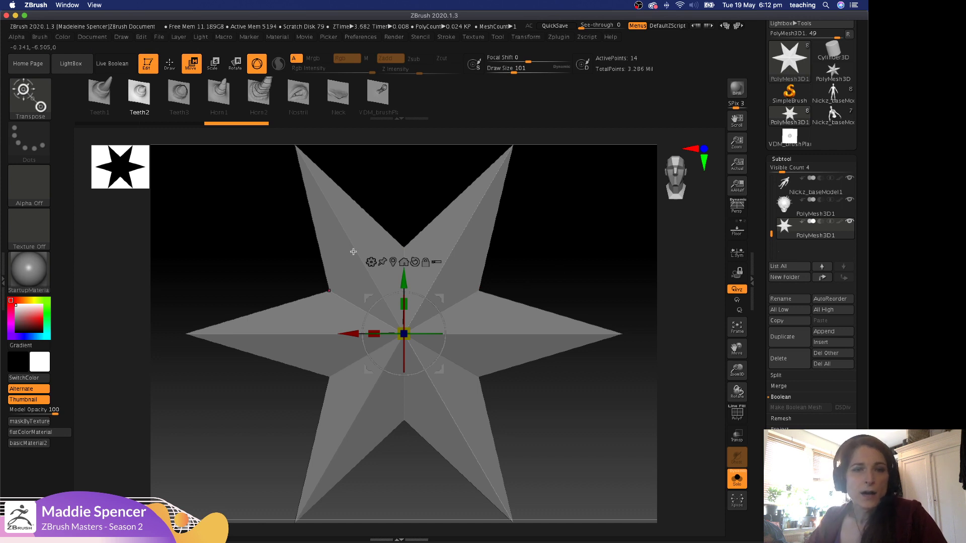
pyautogui.click(371, 262)
pyautogui.click(371, 262)
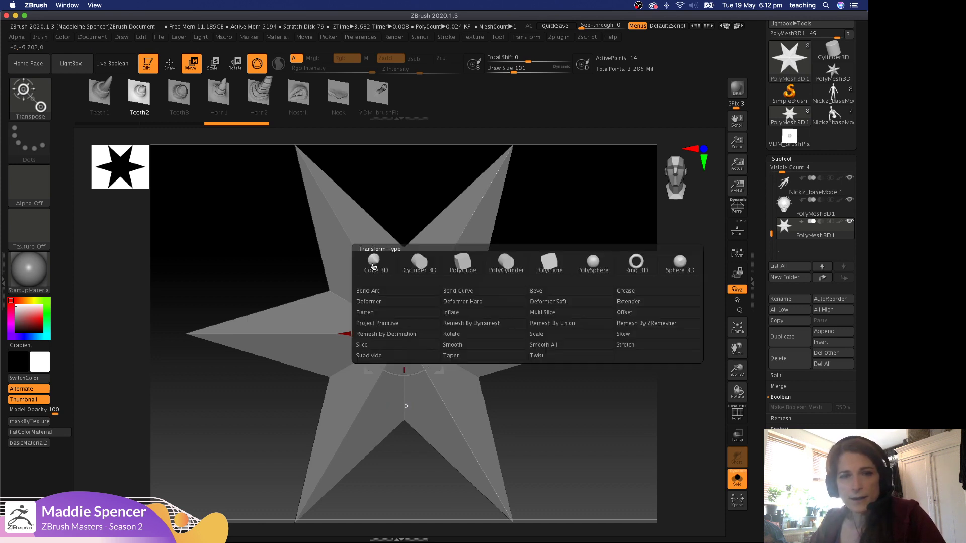
pyautogui.click(594, 262)
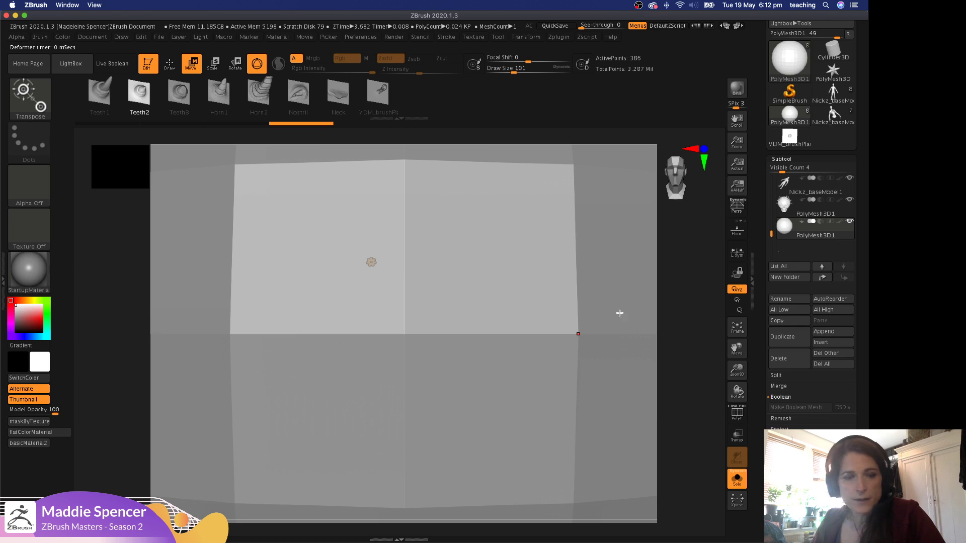
pyautogui.press('q')
pyautogui.press('f')
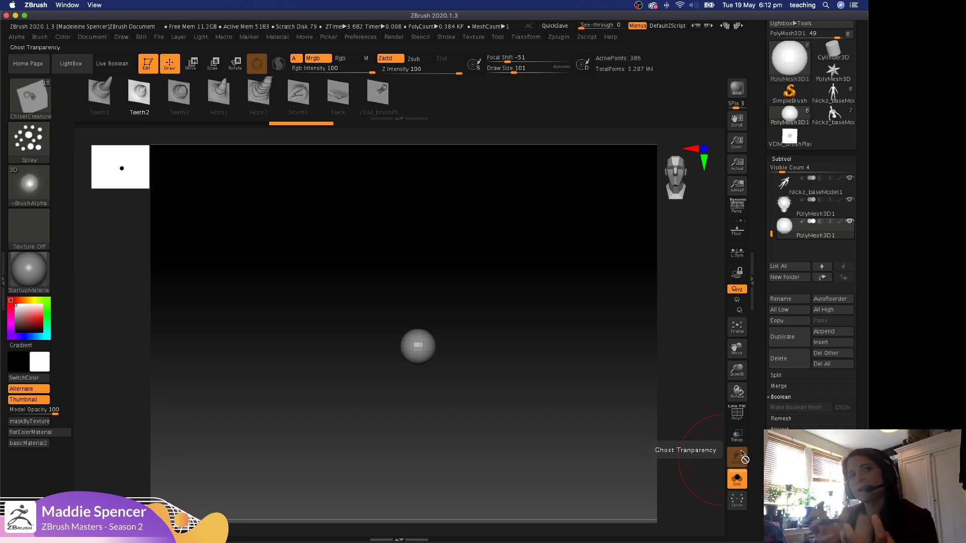
# Enlarge the full-body concept painting beside the hand sketch in Spotlight to study the lungs, and hide the references.
pyautogui.hotkey('shift', 'z')
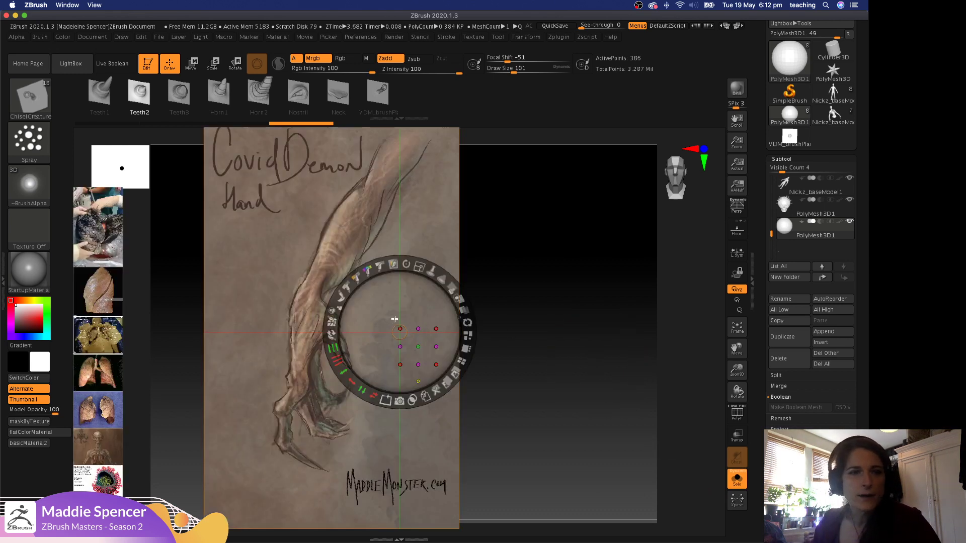
pyautogui.moveTo(105, 444); pyautogui.dragTo(614, 305)
pyautogui.moveTo(592, 242); pyautogui.dragTo(620, 242)
pyautogui.moveTo(673, 336); pyautogui.dragTo(686, 330)
pyautogui.moveTo(627, 290); pyautogui.dragTo(657, 208)
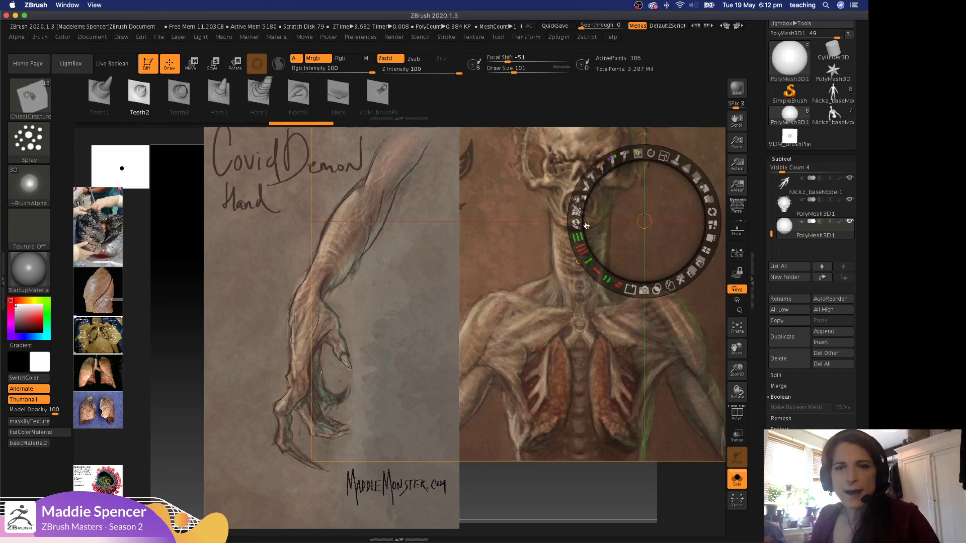
pyautogui.hotkey('shift', 'z')
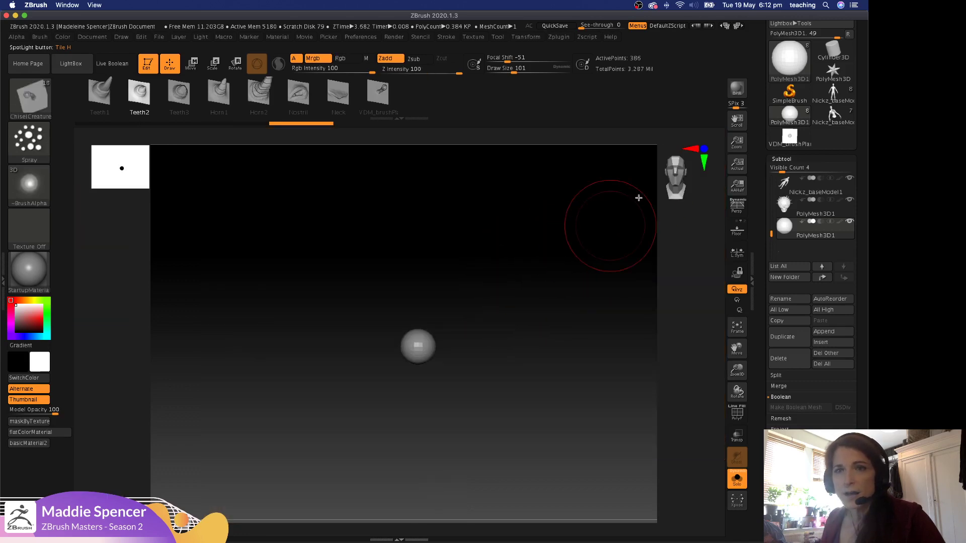
# Show all subtools and move the sphere up into the open chest cavity.
pyautogui.keyDown('alt'); pyautogui.moveTo(518, 254); pyautogui.dragTo(529, 269); pyautogui.keyUp('alt')
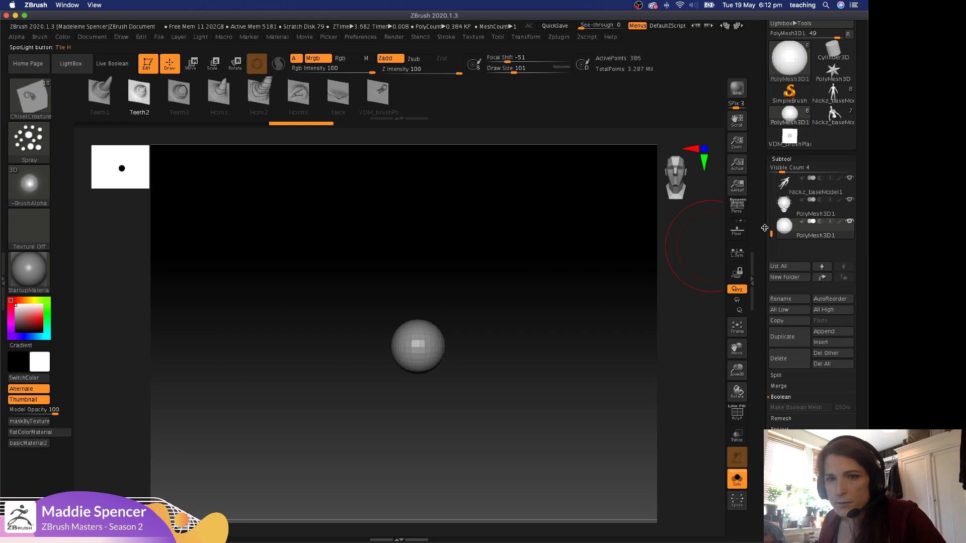
pyautogui.click(740, 483)
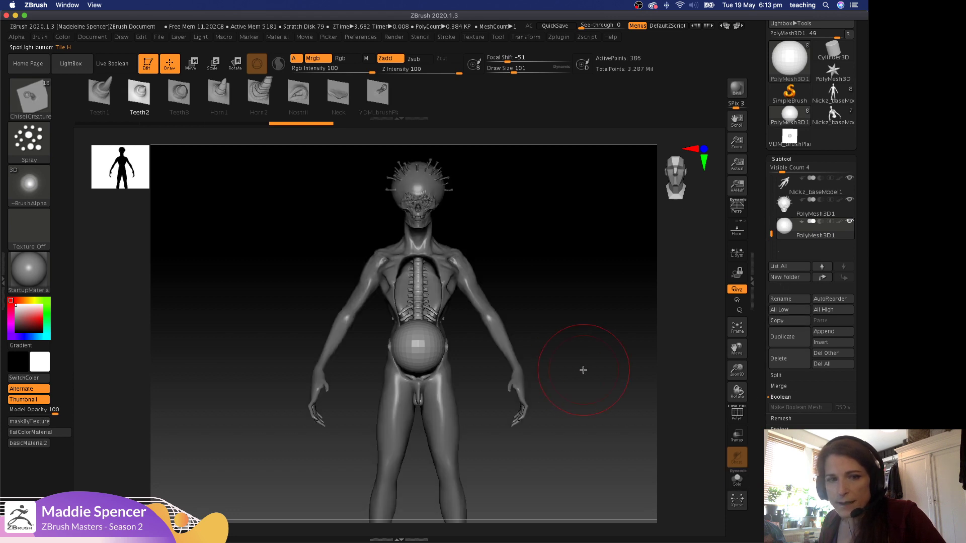
pyautogui.press('w')
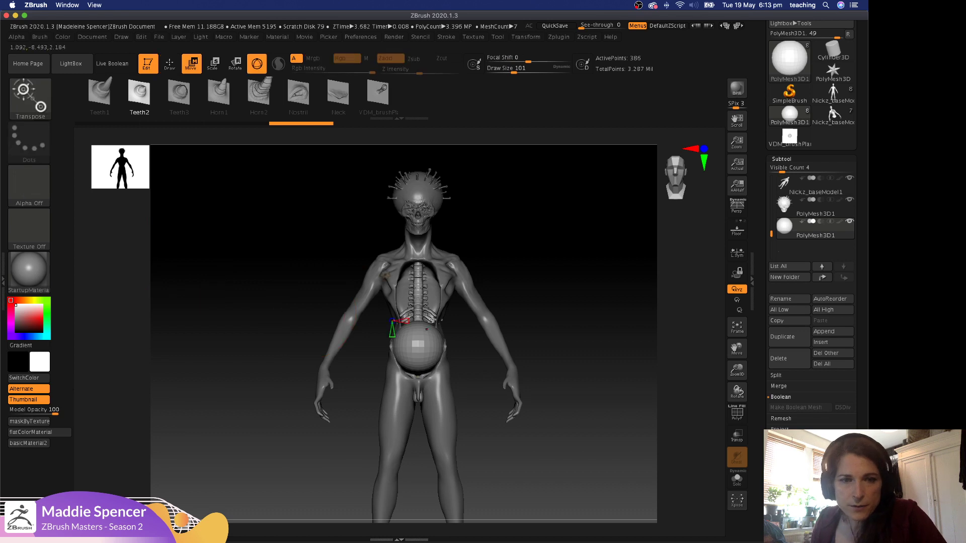
pyautogui.moveTo(424, 237); pyautogui.dragTo(424, 227)
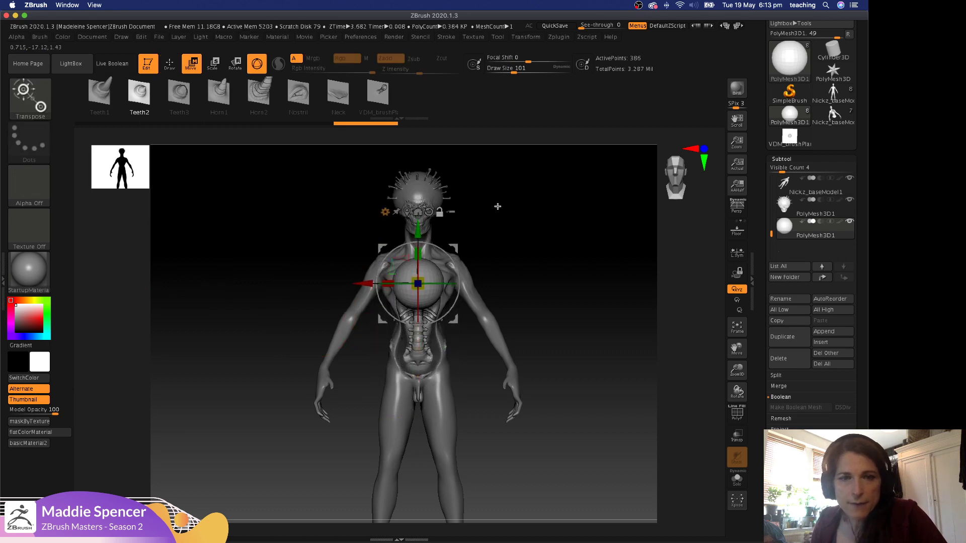
pyautogui.keyDown('alt'); pyautogui.moveTo(493, 259); pyautogui.dragTo(454, 363); pyautogui.keyUp('alt')
pyautogui.moveTo(424, 276); pyautogui.dragTo(424, 377)
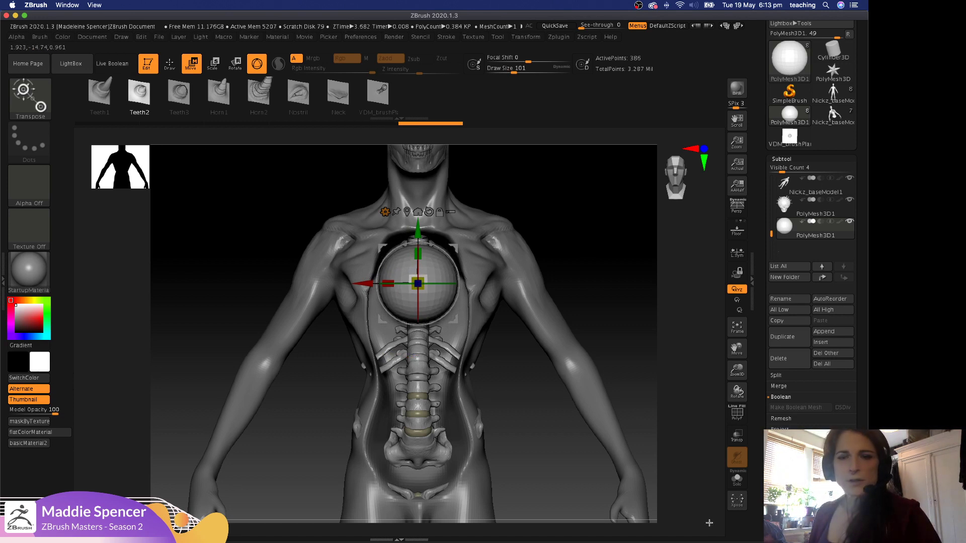
# Isolate the sphere again and squash it slightly from front to back.
pyautogui.click(738, 479)
pyautogui.moveTo(575, 230); pyautogui.dragTo(602, 233)
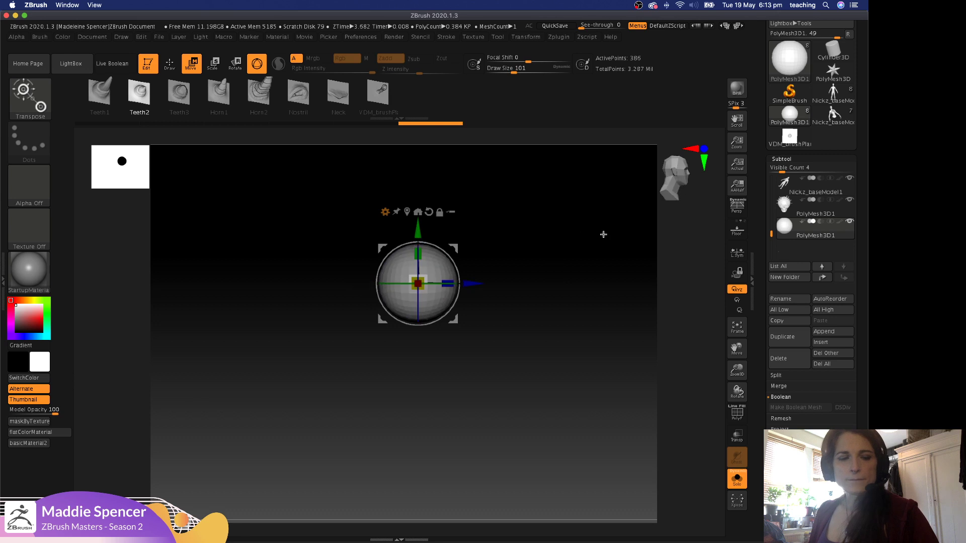
pyautogui.moveTo(448, 283); pyautogui.dragTo(438, 283)
pyautogui.moveTo(493, 219)
pyautogui.keyDown('shift'); pyautogui.mouseDown()
pyautogui.moveTo(450, 228)
pyautogui.moveTo(429, 250)
pyautogui.mouseUp(); pyautogui.keyUp('shift')
# Shape the sphere into an elongated, slightly tilted lung with the Move brush at draw size 136, and subdivide it twice.
pyautogui.press('q')
pyautogui.press('space')
pyautogui.press('space')
pyautogui.moveTo(429, 292)
pyautogui.mouseDown()
pyautogui.moveTo(432, 304)
pyautogui.moveTo(390, 295)
pyautogui.moveTo(380, 303)
pyautogui.moveTo(419, 319)
pyautogui.mouseUp()
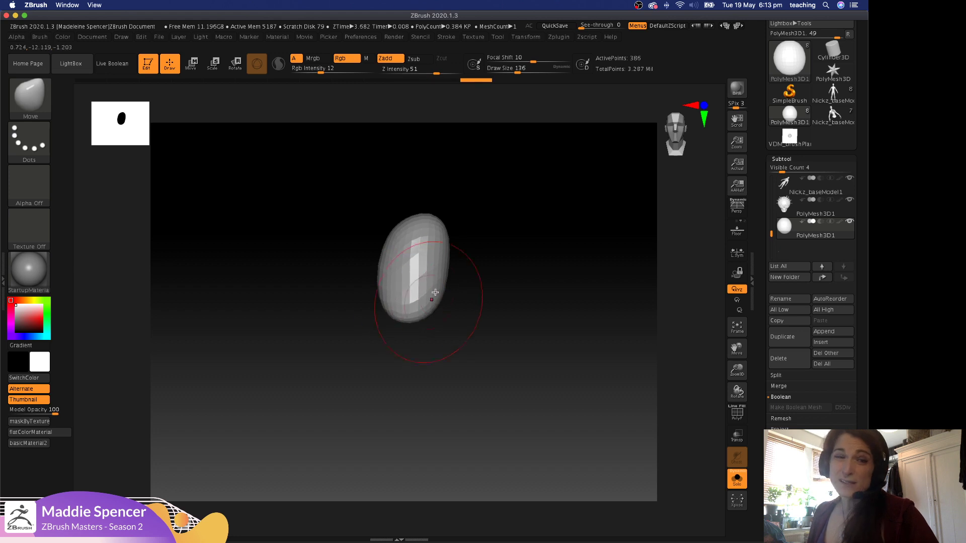
pyautogui.moveTo(432, 286); pyautogui.dragTo(448, 238)
pyautogui.moveTo(452, 267); pyautogui.dragTo(447, 267)
pyautogui.moveTo(471, 220); pyautogui.dragTo(489, 233)
pyautogui.moveTo(423, 229); pyautogui.dragTo(425, 232)
pyautogui.hotkey('ctrl', 'd')
pyautogui.hotkey('ctrl', 'd')
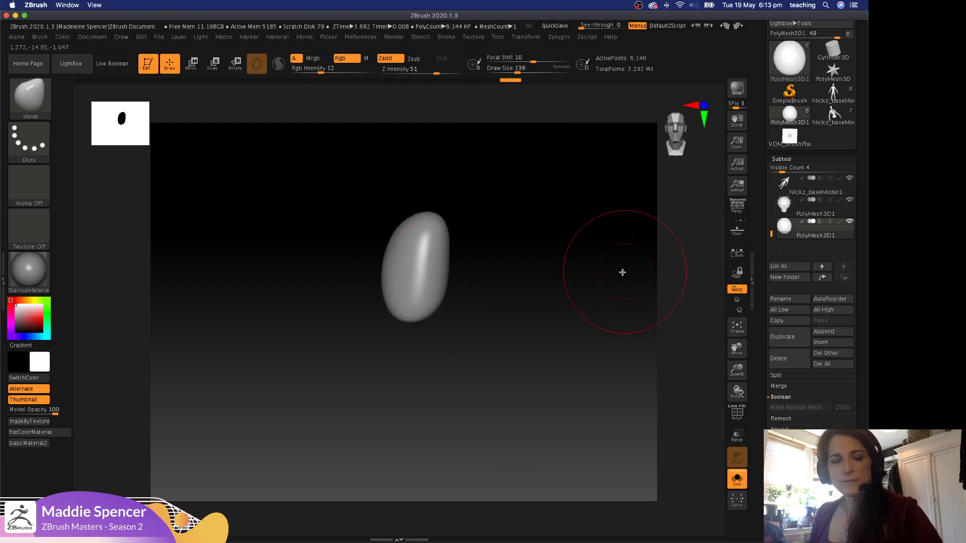
# Return the hand sketch and concept painting to the Spotlight image strip and enlarge the single-lung photo on blue cloth beside the model.
pyautogui.hotkey('shift', 'z')
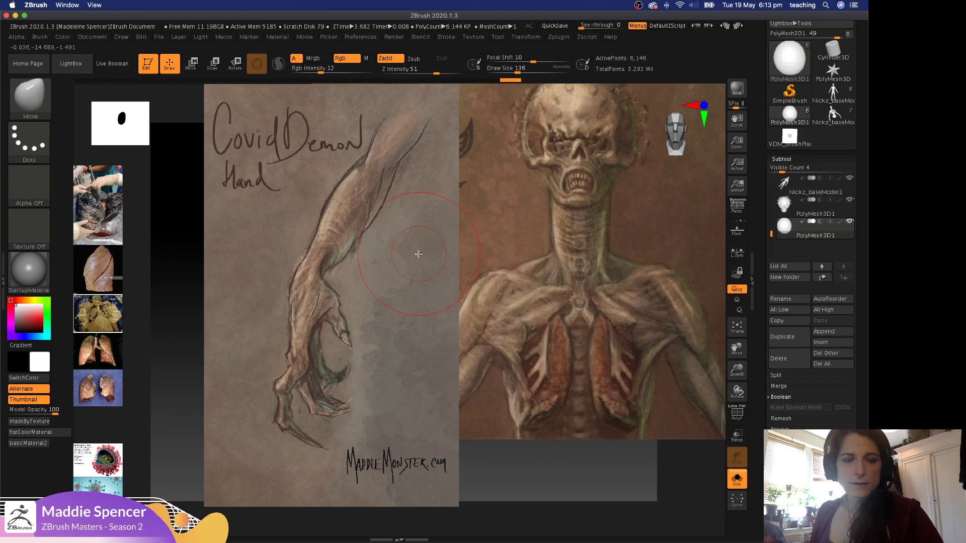
pyautogui.press('z')
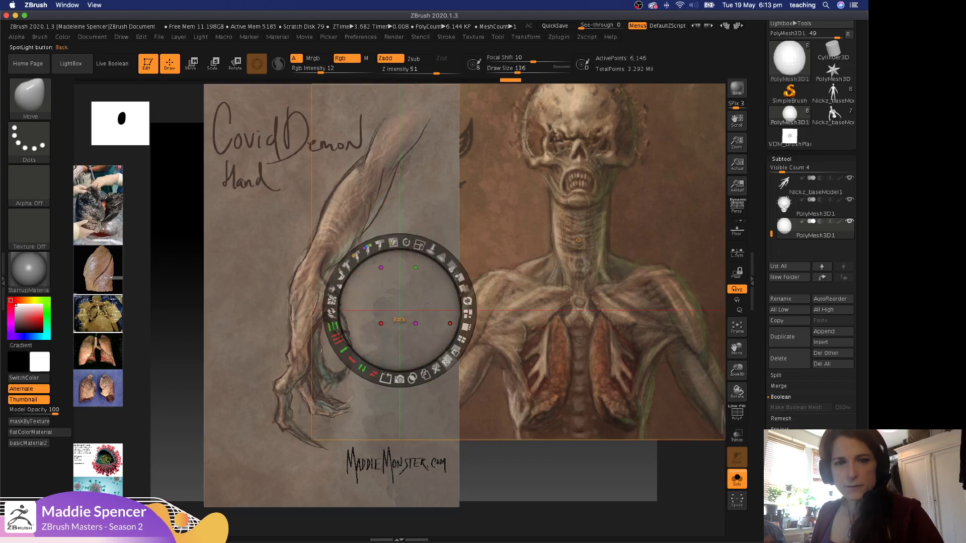
pyautogui.click(457, 336)
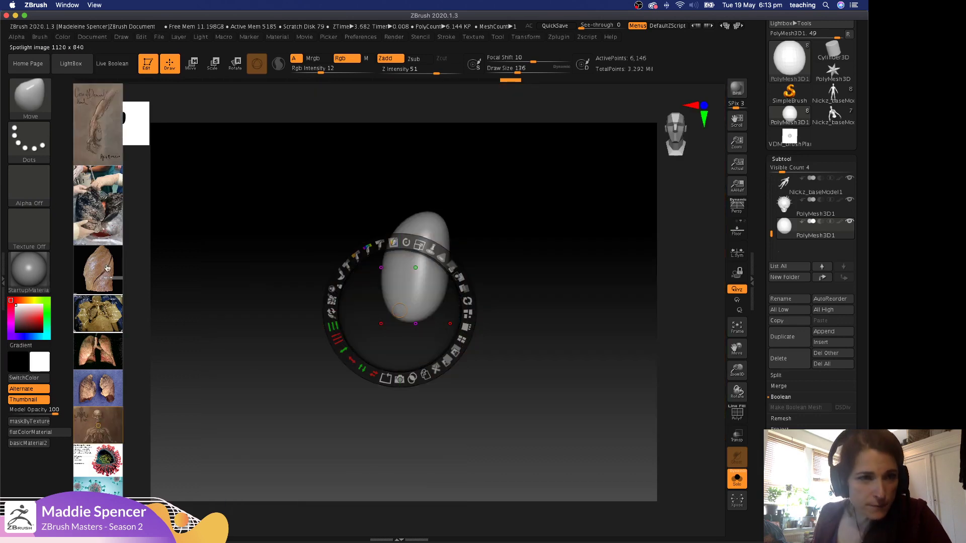
pyautogui.moveTo(98, 388); pyautogui.dragTo(645, 263)
pyautogui.moveTo(568, 231); pyautogui.dragTo(712, 220)
pyautogui.hotkey('shift', 'z')
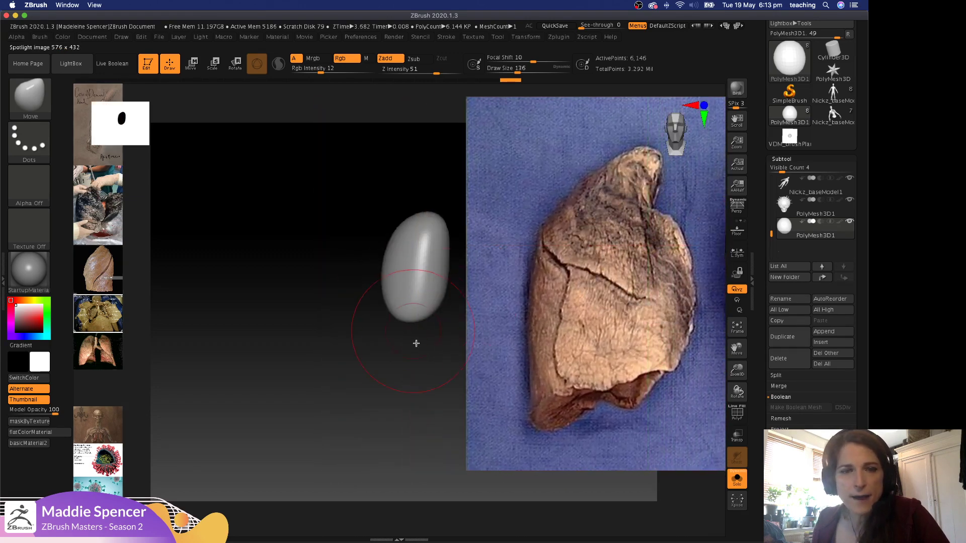
# Pull the lung's top up and its base down with the Move brush, and push in the lower inner edge to match the photo.
pyautogui.moveTo(404, 355)
pyautogui.keyDown('alt'); pyautogui.mouseDown()
pyautogui.moveTo(367, 369)
pyautogui.moveTo(377, 403)
pyautogui.moveTo(396, 409)
pyautogui.mouseUp(); pyautogui.keyUp('alt')
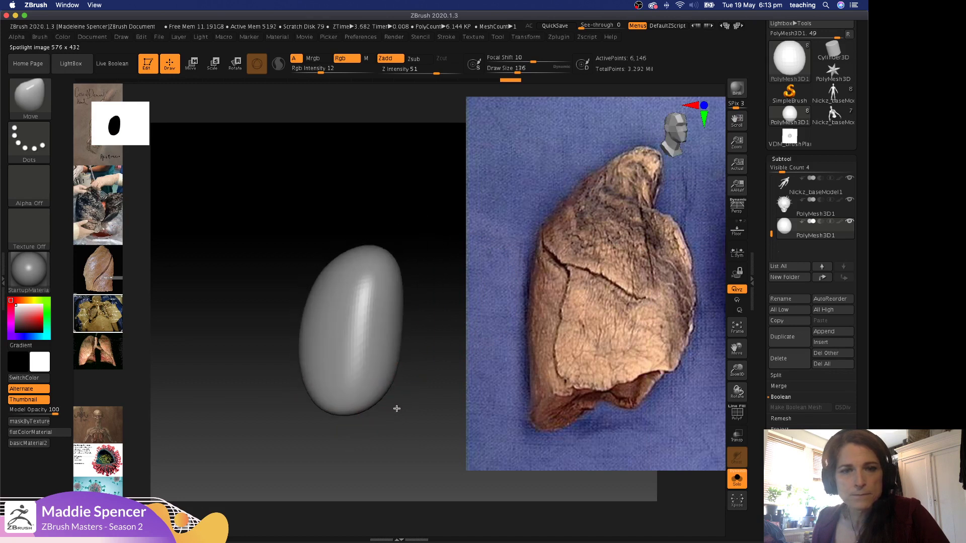
pyautogui.moveTo(388, 263); pyautogui.dragTo(395, 240)
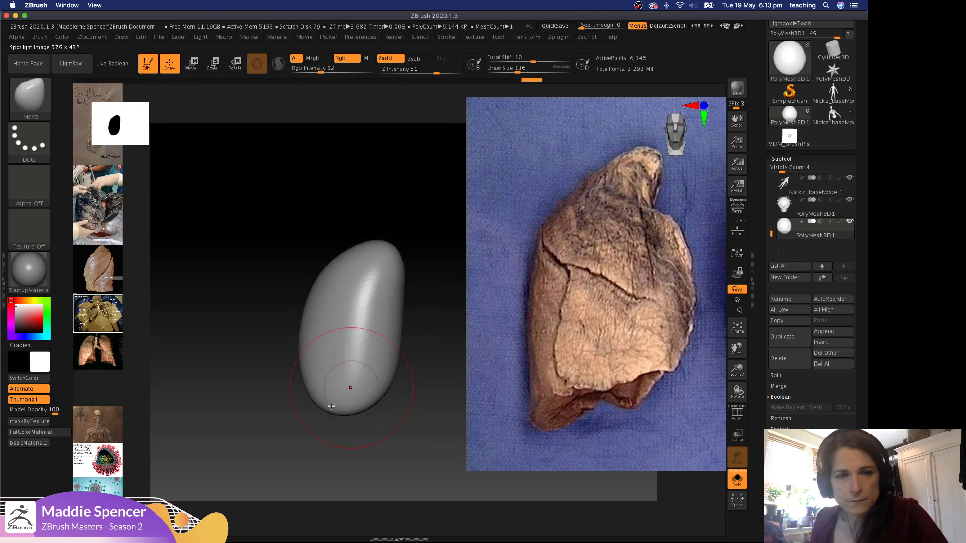
pyautogui.moveTo(330, 406); pyautogui.dragTo(342, 432)
pyautogui.moveTo(356, 395)
pyautogui.mouseDown()
pyautogui.moveTo(364, 403)
pyautogui.moveTo(389, 393)
pyautogui.moveTo(371, 367)
pyautogui.mouseUp()
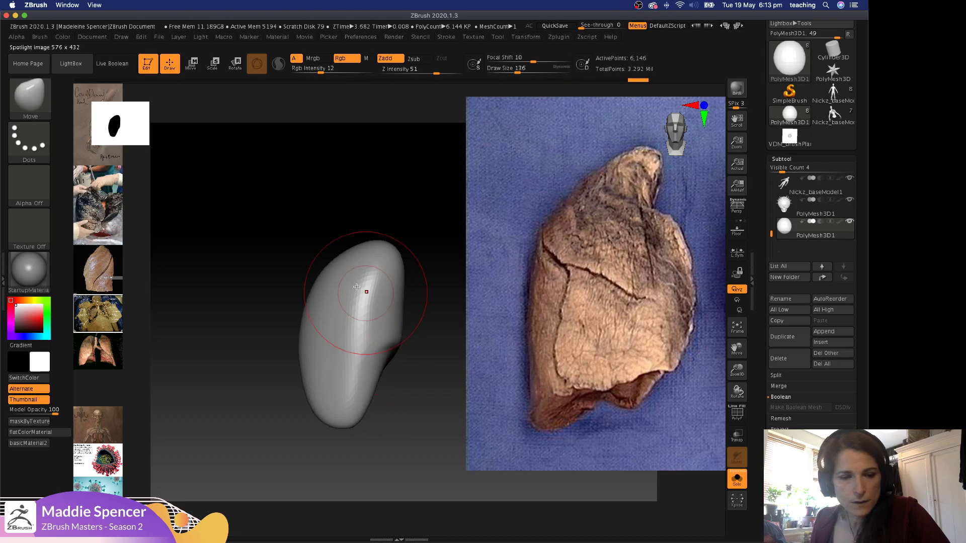
# Hollow out the lung's lower inner side and model its front surface with the ClayTubes brush.
pyautogui.press('b')
pyautogui.press('s')
pyautogui.press('t')
pyautogui.press('space')
pyautogui.moveTo(358, 333); pyautogui.dragTo(346, 332)
pyautogui.moveTo(416, 256)
pyautogui.mouseDown()
pyautogui.moveTo(333, 417)
pyautogui.moveTo(330, 403)
pyautogui.moveTo(354, 367)
pyautogui.moveTo(373, 363)
pyautogui.moveTo(363, 370)
pyautogui.moveTo(374, 373)
pyautogui.moveTo(368, 403)
pyautogui.moveTo(363, 392)
pyautogui.mouseUp()
pyautogui.press('space')
pyautogui.moveTo(355, 274)
pyautogui.mouseDown()
pyautogui.moveTo(374, 333)
pyautogui.moveTo(341, 409)
pyautogui.moveTo(363, 329)
pyautogui.moveTo(345, 403)
pyautogui.mouseUp()
pyautogui.press('space')
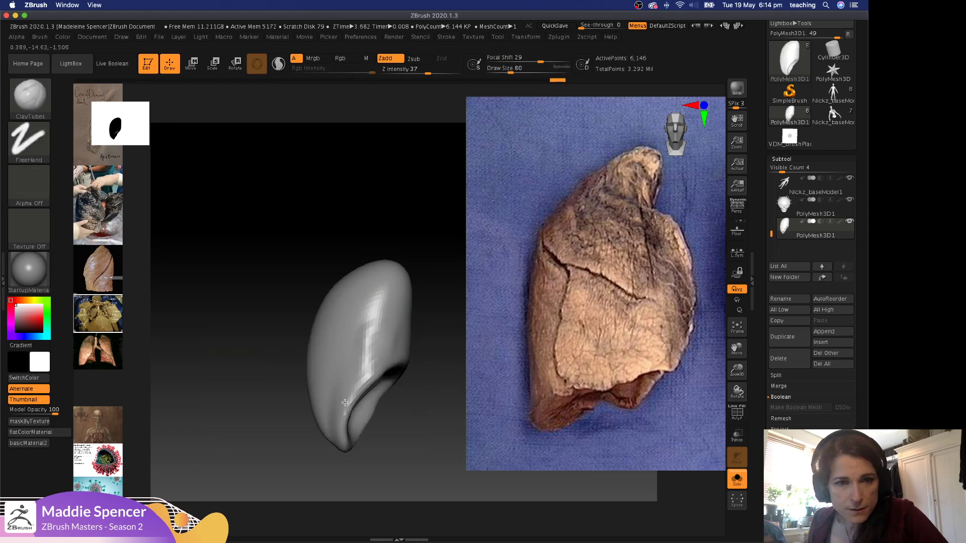
pyautogui.moveTo(376, 317)
pyautogui.mouseDown()
pyautogui.moveTo(334, 390)
pyautogui.moveTo(321, 388)
pyautogui.moveTo(361, 308)
pyautogui.mouseUp()
pyautogui.moveTo(322, 349)
pyautogui.mouseDown()
pyautogui.moveTo(403, 283)
pyautogui.moveTo(400, 270)
pyautogui.moveTo(390, 291)
pyautogui.moveTo(424, 253)
pyautogui.moveTo(383, 238)
pyautogui.moveTo(421, 218)
pyautogui.moveTo(356, 264)
pyautogui.mouseUp()
# Pull the top of the lung into a narrower tip with the Move brush at draw size 116.
pyautogui.press('b')
pyautogui.press('m')
pyautogui.press('v')
pyautogui.press('space')
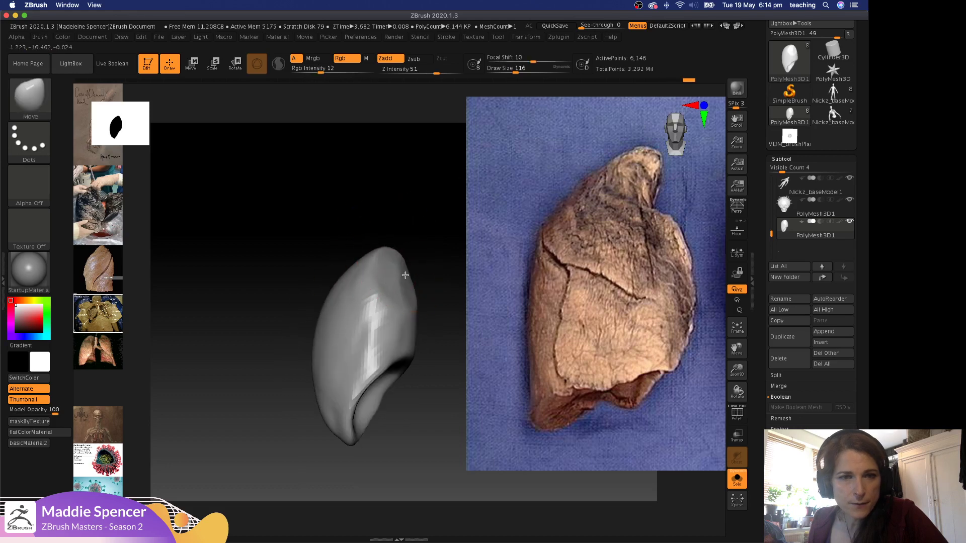
# Carve the branching lobe fissures into the lung with the DamStandard brush at draw size 44, and subdivide the mesh three times.
pyautogui.press('b')
pyautogui.press('d')
pyautogui.press('s')
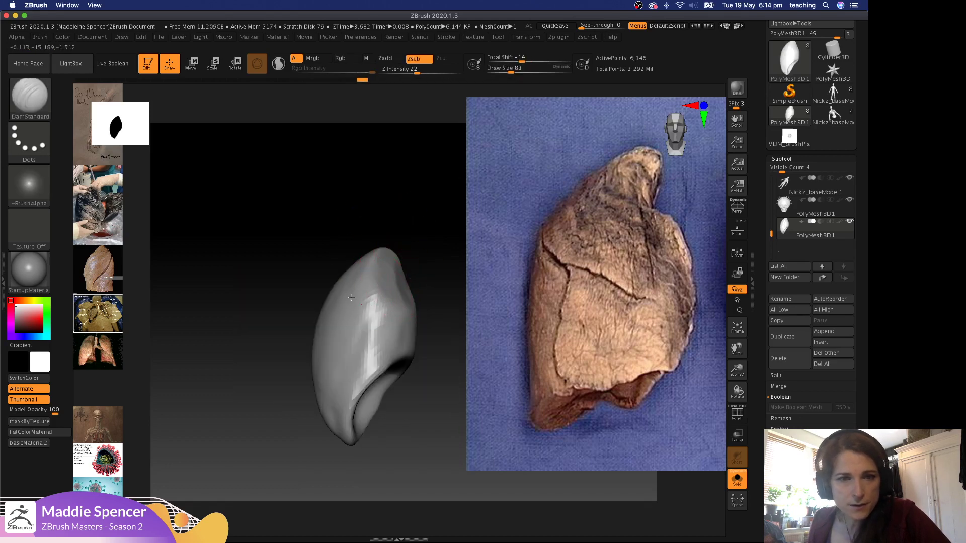
pyautogui.press('space')
pyautogui.moveTo(346, 308)
pyautogui.mouseDown()
pyautogui.moveTo(375, 340)
pyautogui.moveTo(350, 364)
pyautogui.moveTo(342, 346)
pyautogui.mouseUp()
pyautogui.hotkey('ctrl', 'd')
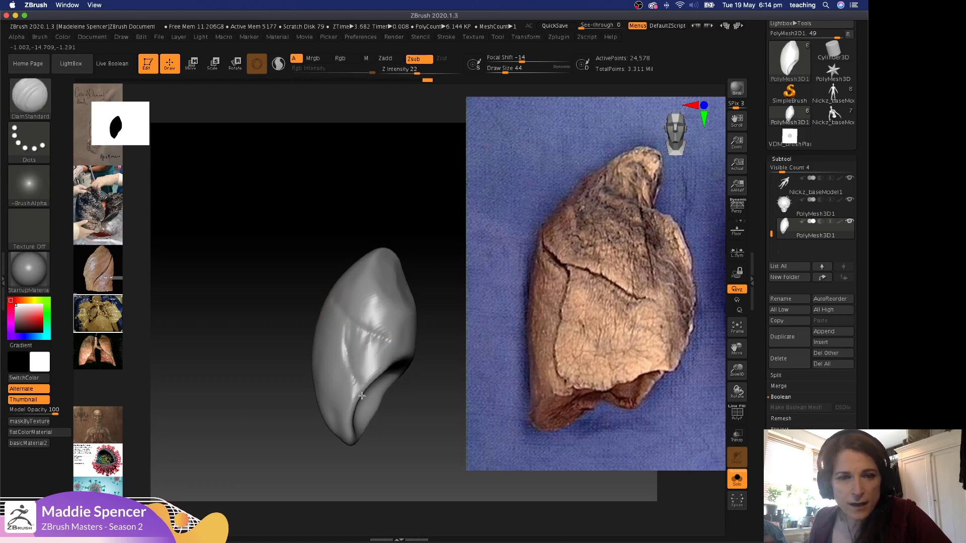
pyautogui.moveTo(362, 396); pyautogui.dragTo(358, 392)
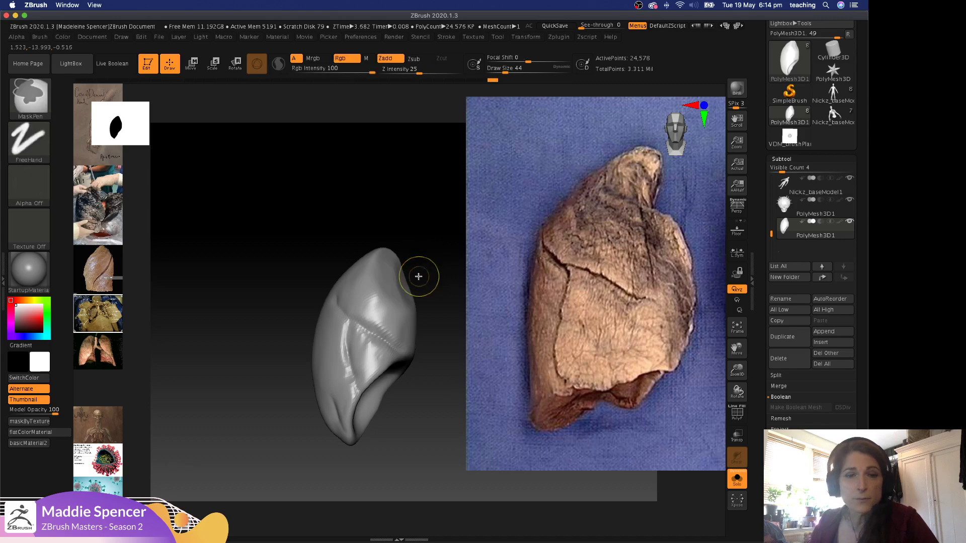
pyautogui.hotkey('ctrl', 'd')
pyautogui.hotkey('ctrl', 'd')
pyautogui.moveTo(436, 263)
pyautogui.mouseDown()
pyautogui.moveTo(445, 266)
pyautogui.moveTo(433, 249)
pyautogui.mouseUp()
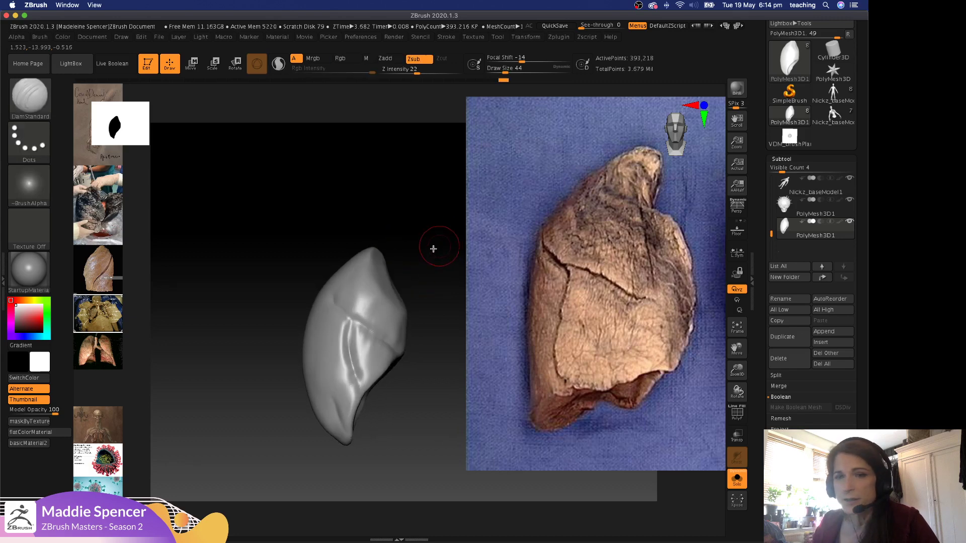
# Start a surface noise on the lung in NoiseMaker and choose the Voronoi noise plug-in.
pyautogui.scroll(-10, 775, 302)
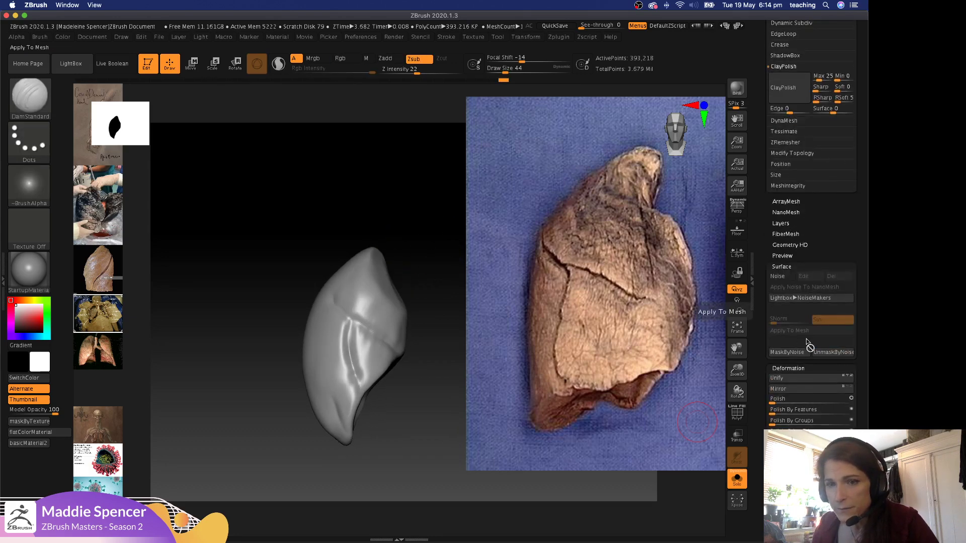
pyautogui.click(779, 277)
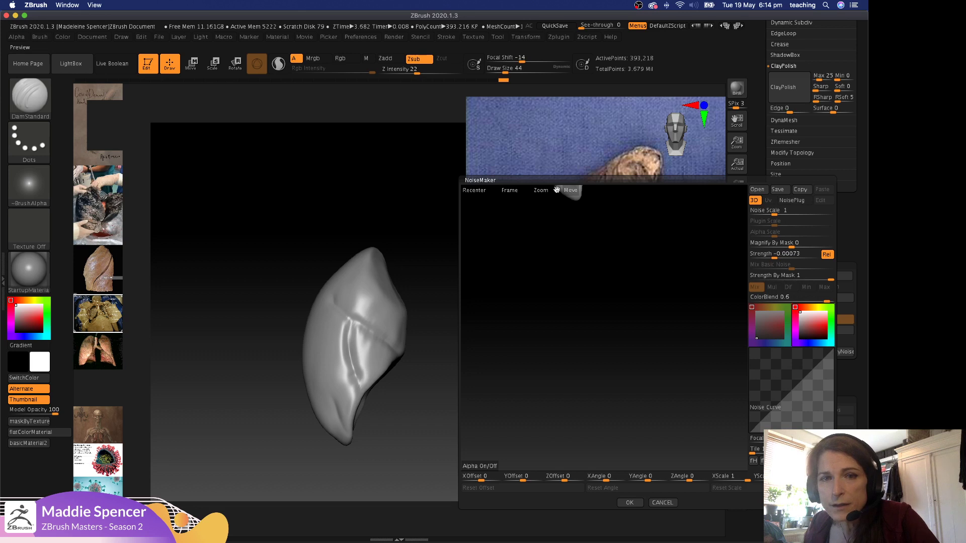
pyautogui.click(509, 190)
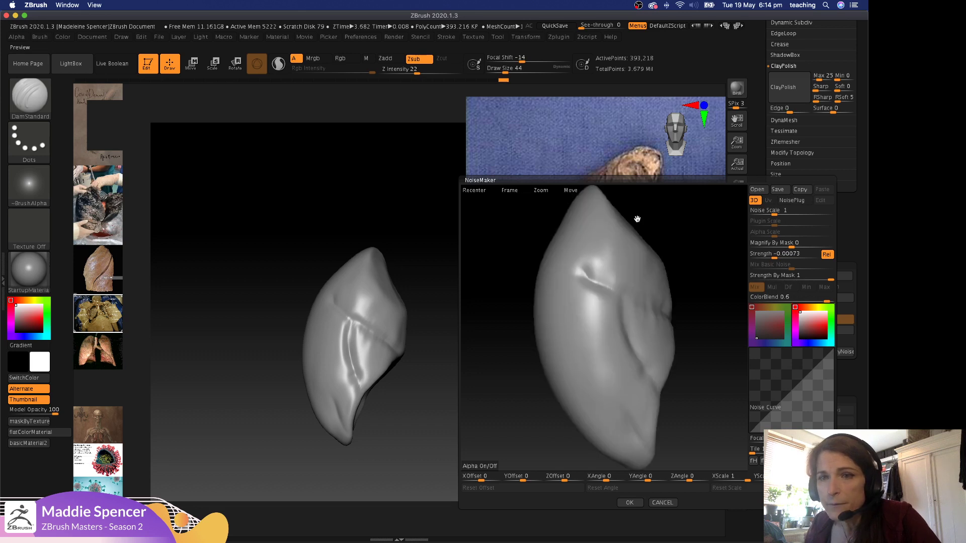
pyautogui.click(791, 200)
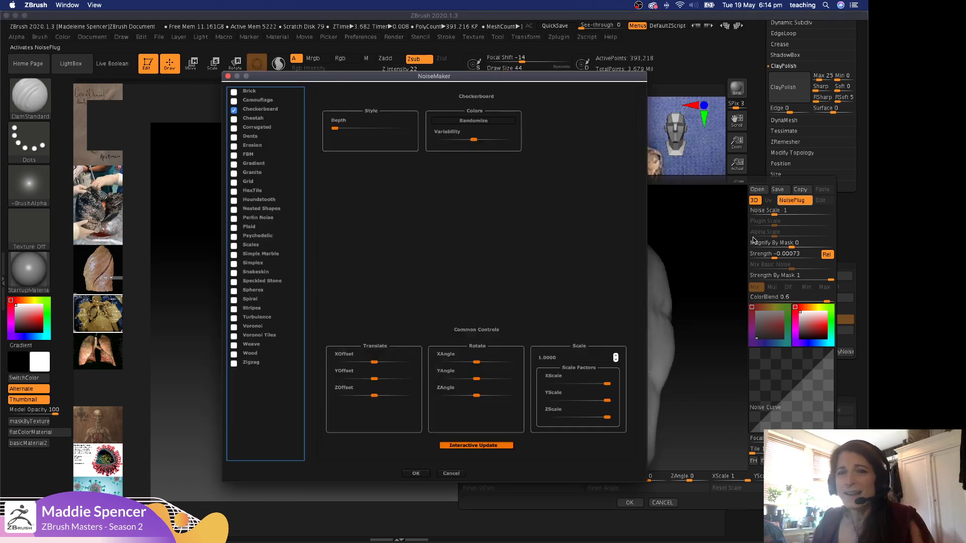
pyautogui.click(266, 328)
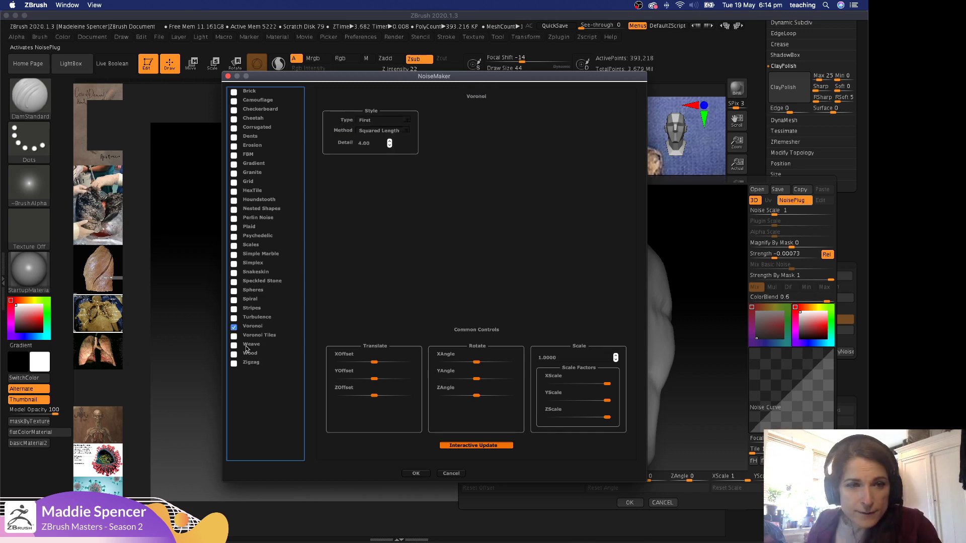
pyautogui.click(416, 474)
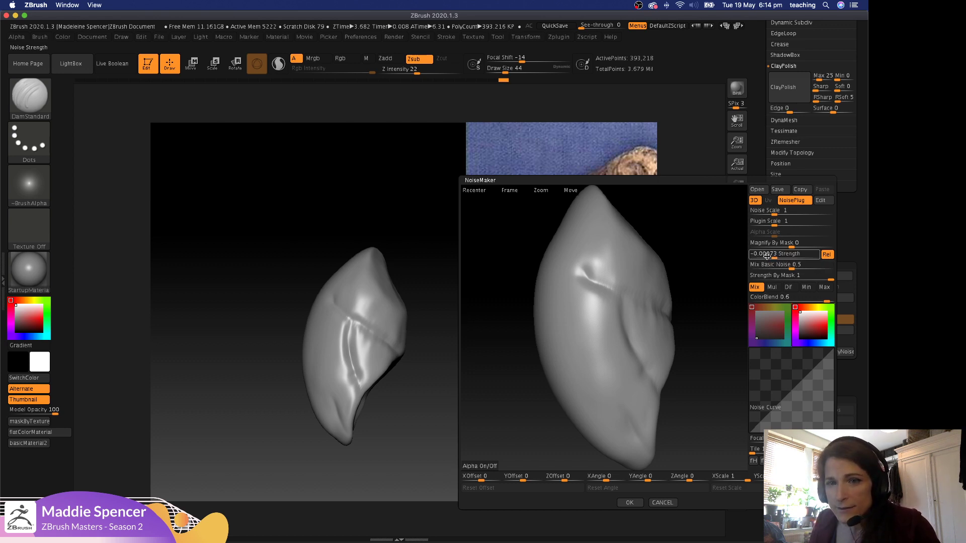
# Set the noise Strength to about -0.09 and Mix Basic Noise to about 0.15, and accept the surface noise.
pyautogui.moveTo(705, 248); pyautogui.dragTo(710, 241)
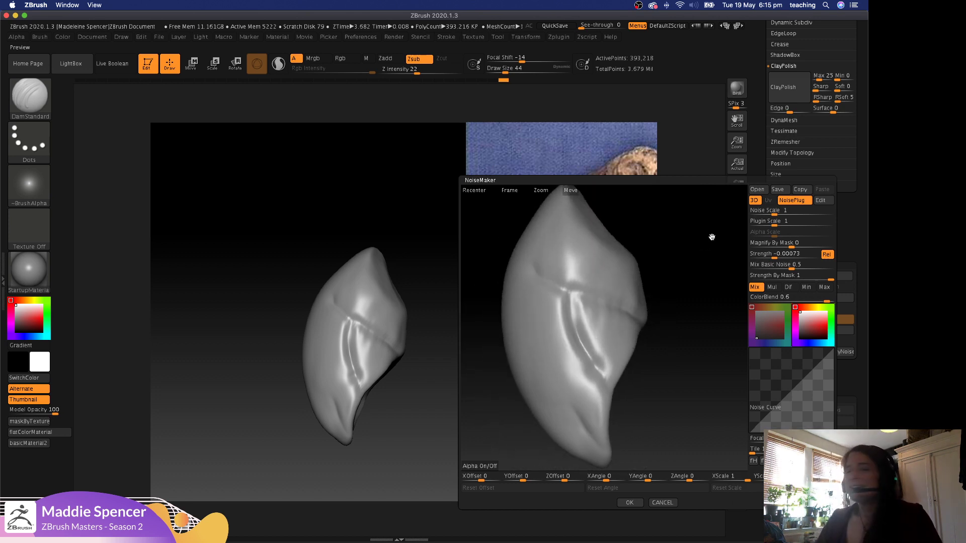
pyautogui.click(771, 252)
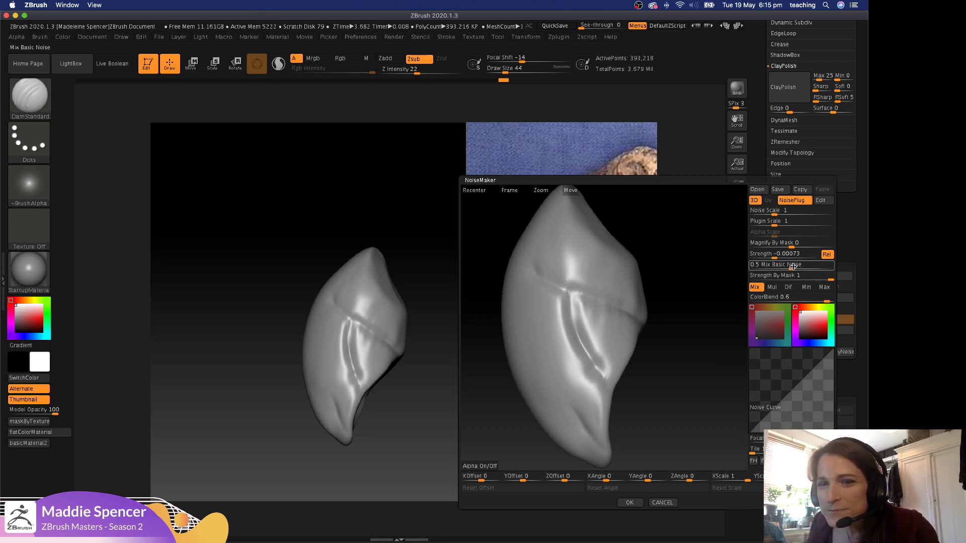
pyautogui.moveTo(774, 255); pyautogui.dragTo(762, 255)
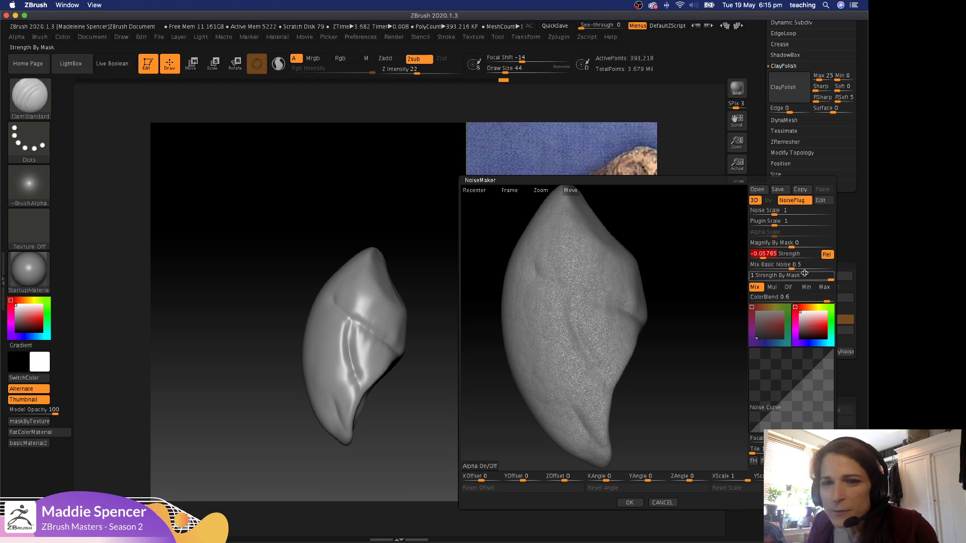
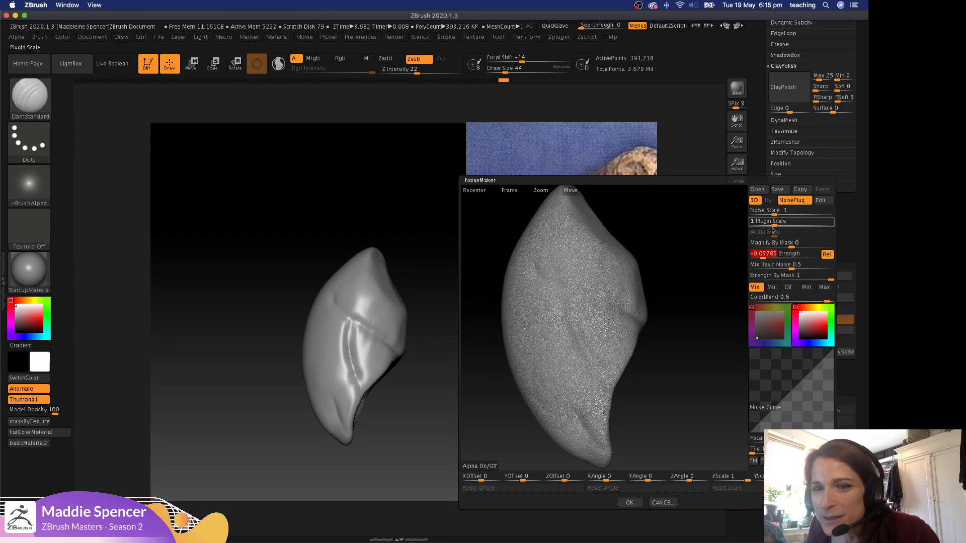
pyautogui.moveTo(792, 265); pyautogui.dragTo(677, 286)
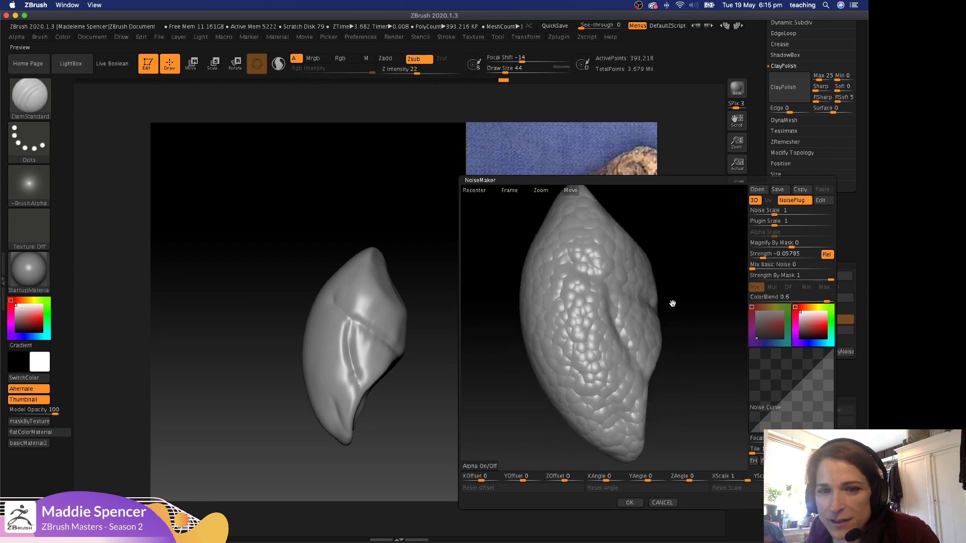
pyautogui.moveTo(751, 265)
pyautogui.mouseDown()
pyautogui.moveTo(764, 266)
pyautogui.moveTo(759, 256)
pyautogui.mouseUp()
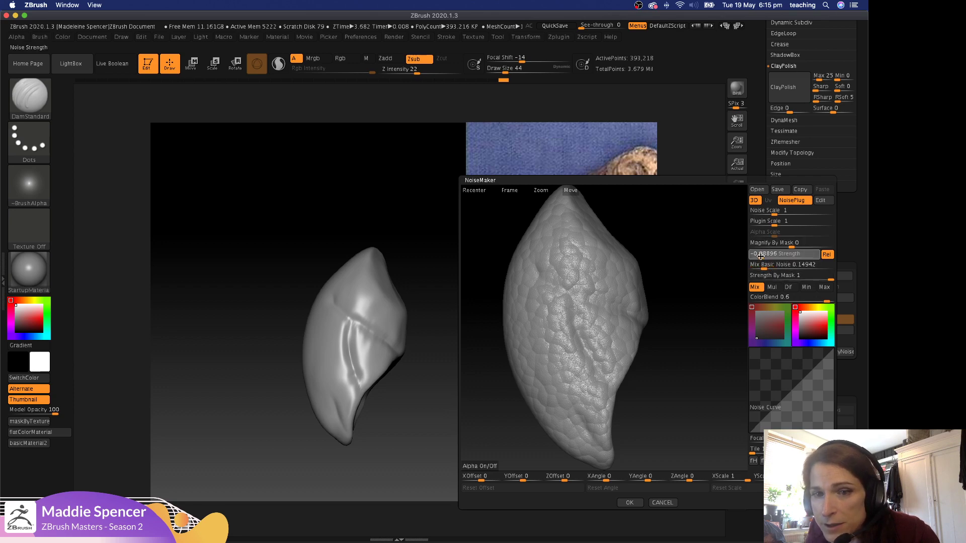
pyautogui.click(635, 503)
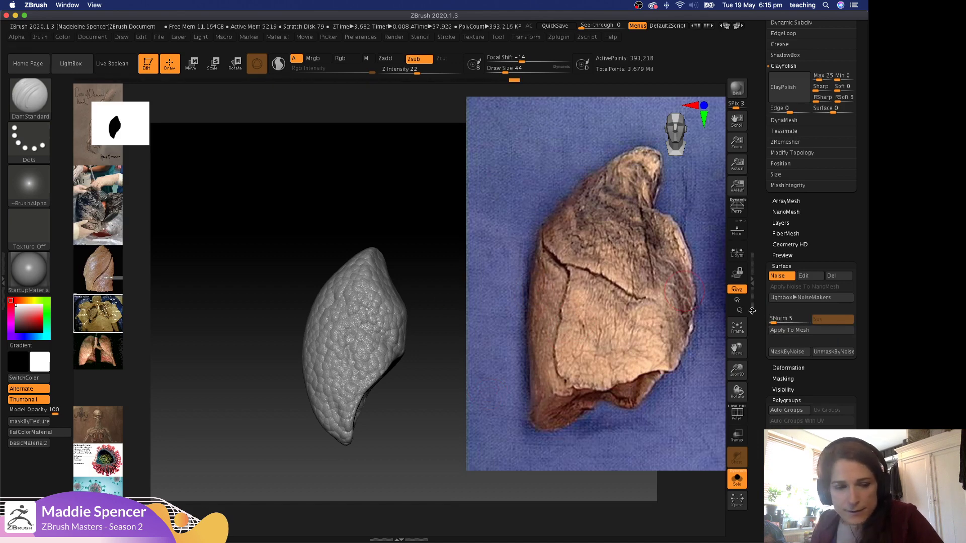
# Subdivide the lung twice more and apply the surface noise to the mesh.
pyautogui.press('ctrl')
pyautogui.hotkey('ctrl', 'd')
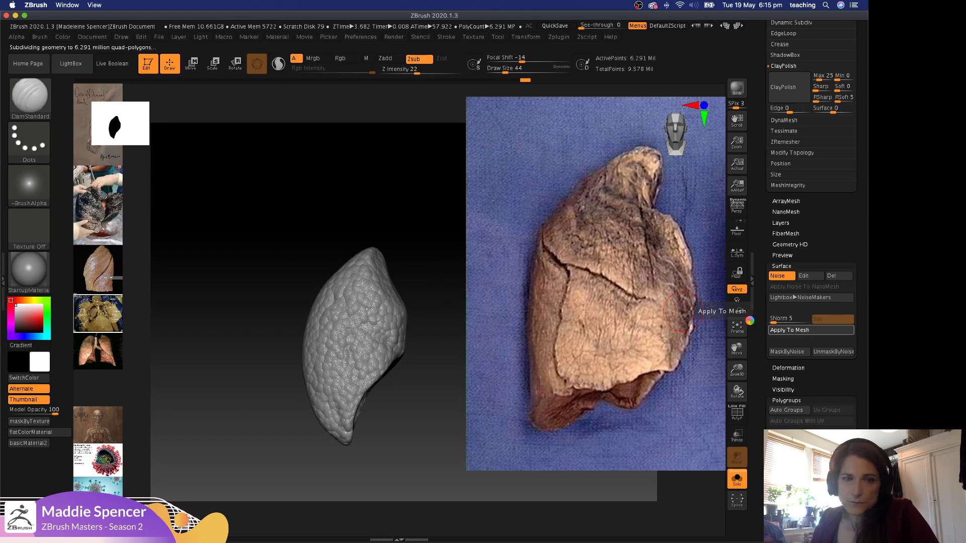
pyautogui.click(783, 330)
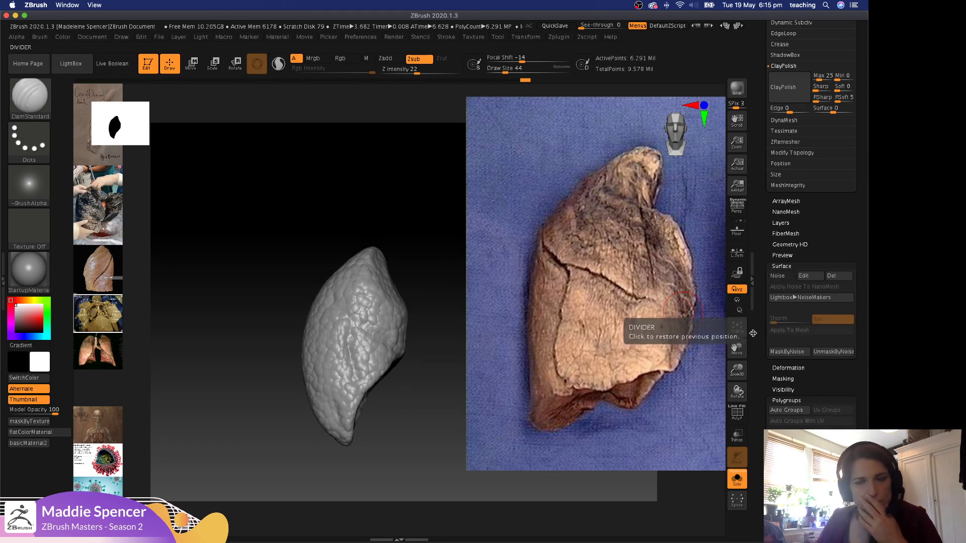
# Smooth the bumpy lung surface while stepping down to subdivision level 5, and delete the higher subdivision levels.
pyautogui.click(781, 266)
pyautogui.press('shift')
pyautogui.hotkey('shift', 'd')
pyautogui.hotkey('shift', 'd')
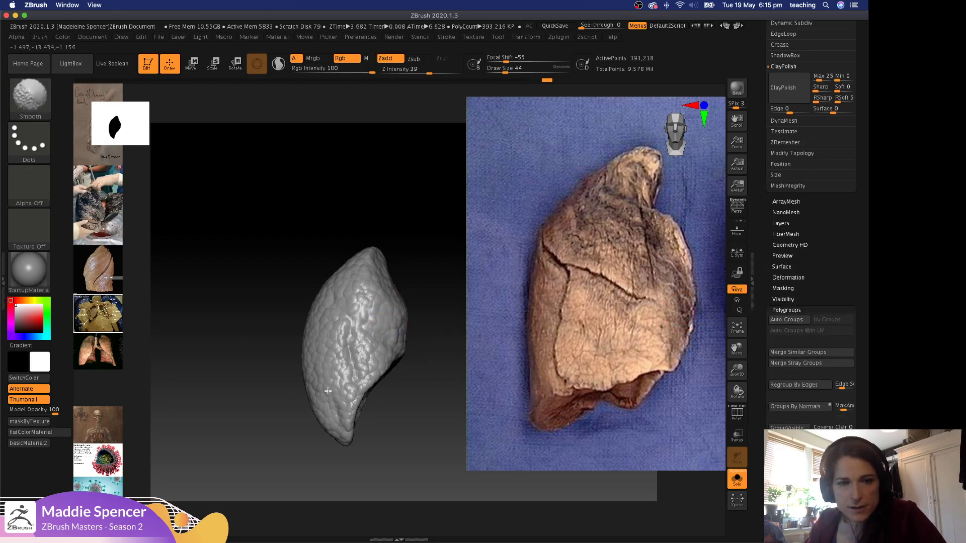
pyautogui.press('d')
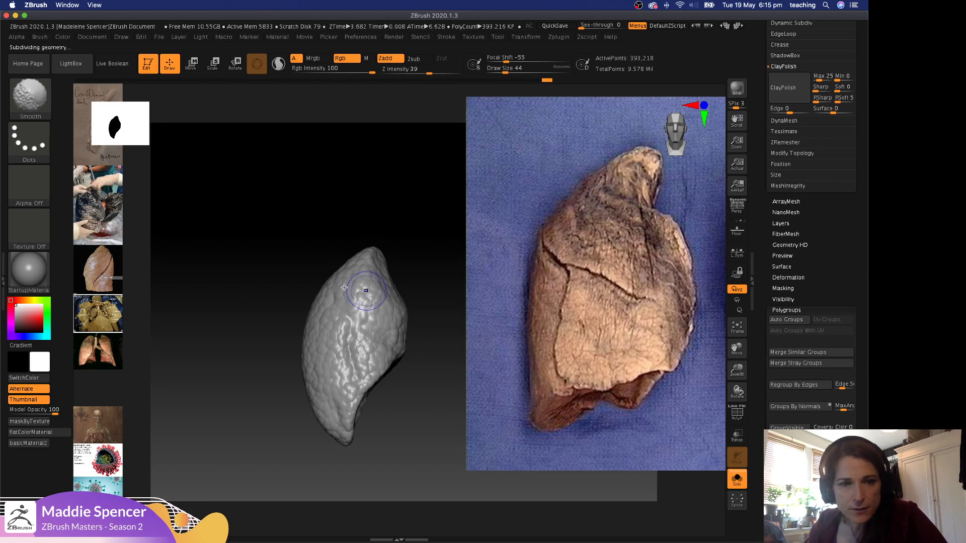
pyautogui.hotkey('shift', 'd')
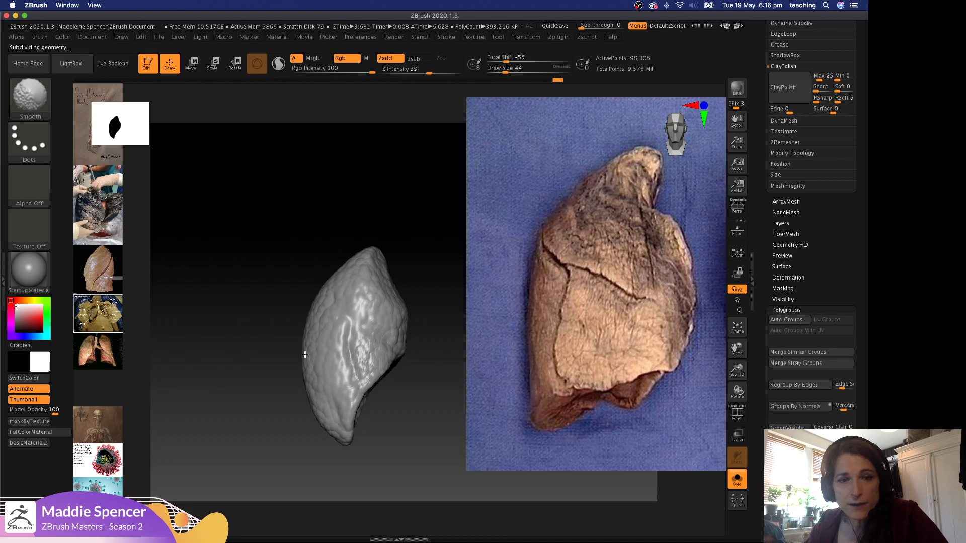
pyautogui.moveTo(399, 162)
pyautogui.mouseDown()
pyautogui.moveTo(444, 179)
pyautogui.moveTo(358, 191)
pyautogui.moveTo(384, 198)
pyautogui.moveTo(405, 237)
pyautogui.moveTo(378, 237)
pyautogui.mouseUp()
pyautogui.moveTo(446, 263); pyautogui.dragTo(425, 211)
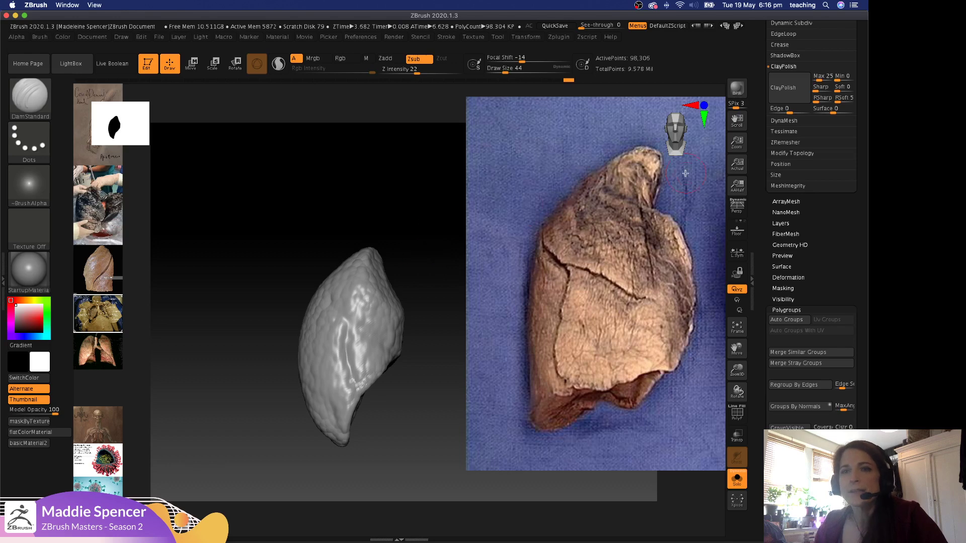
pyautogui.scroll(5, 799, 216)
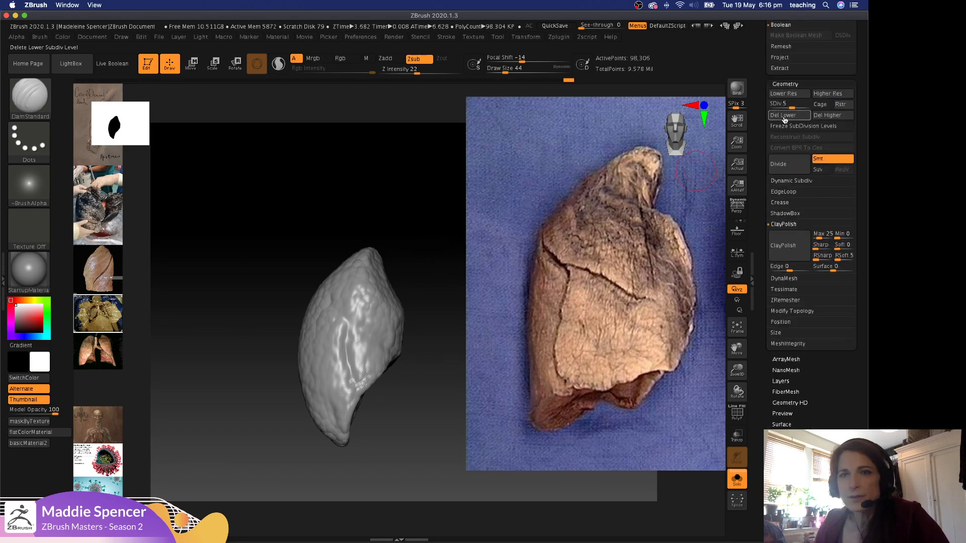
pyautogui.click(827, 116)
# Recarve the lobe fissures on the textured lung with the DamStandard brush at draw size 29.
pyautogui.moveTo(404, 239)
pyautogui.mouseDown()
pyautogui.moveTo(415, 235)
pyautogui.moveTo(416, 252)
pyautogui.moveTo(377, 261)
pyautogui.mouseUp()
pyautogui.press('space')
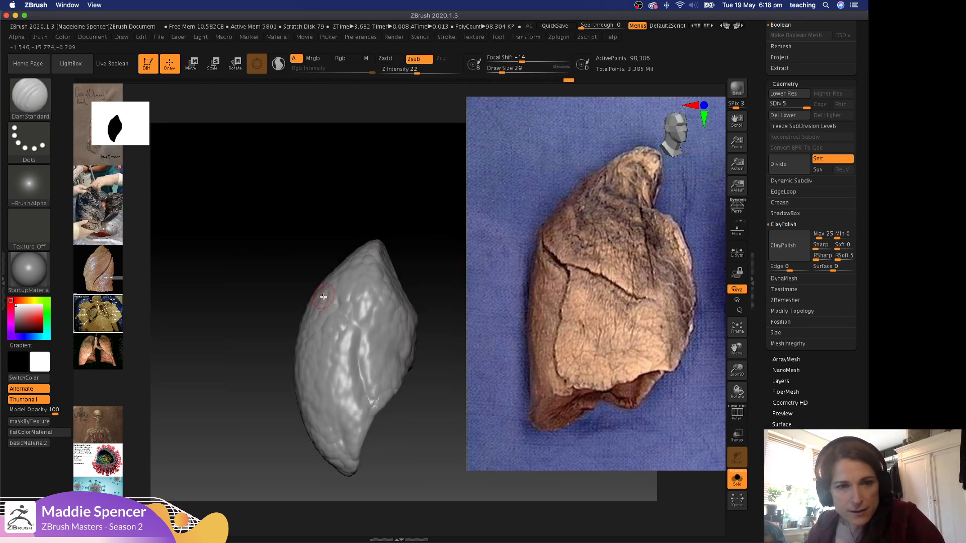
pyautogui.moveTo(337, 298); pyautogui.dragTo(361, 359)
pyautogui.moveTo(359, 311); pyautogui.dragTo(406, 327)
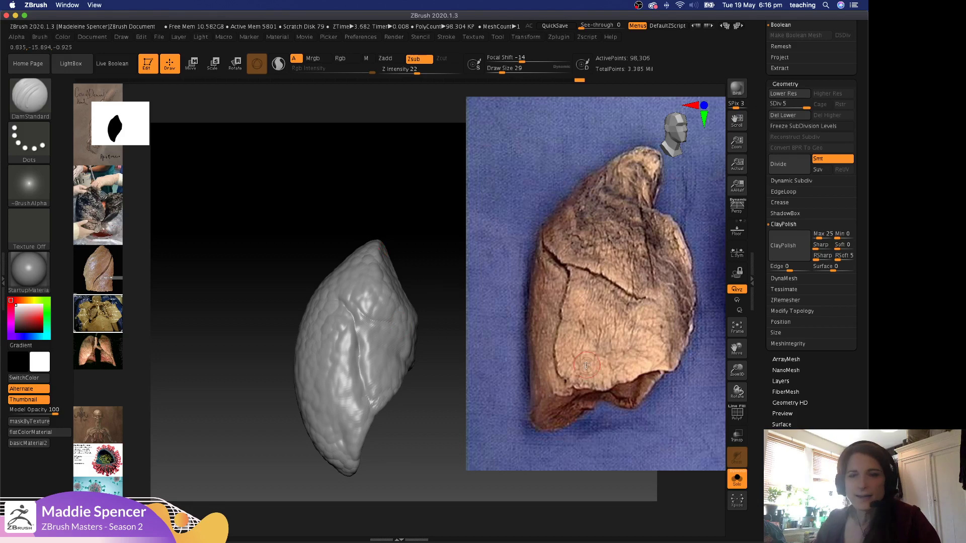
# Show the full body again and move the lung sideways off the spine into the right half of the chest.
pyautogui.click(737, 479)
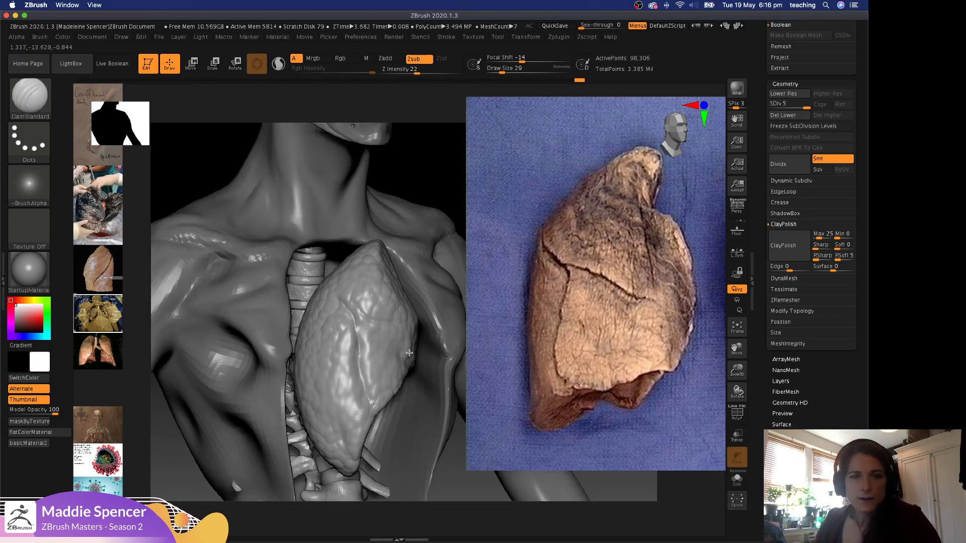
pyautogui.press('w')
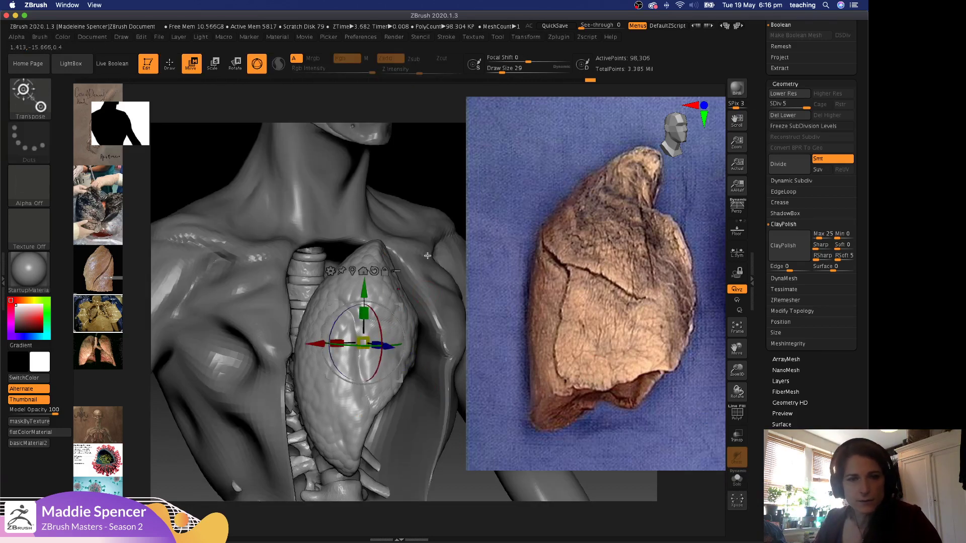
pyautogui.moveTo(427, 166); pyautogui.dragTo(394, 169)
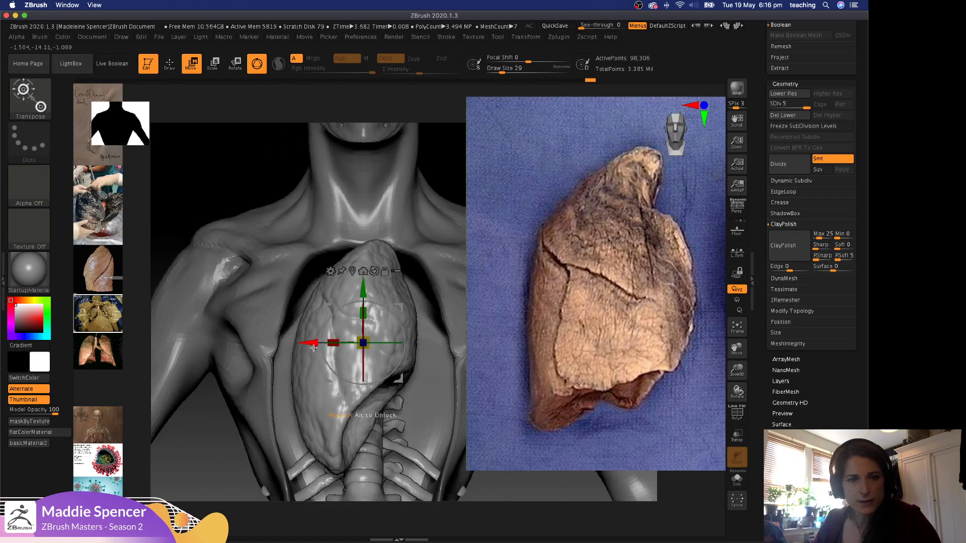
pyautogui.moveTo(314, 347); pyautogui.dragTo(266, 347)
# Find the rib cage subtool and make it visible around the lung.
pyautogui.scroll(3, 833, 416)
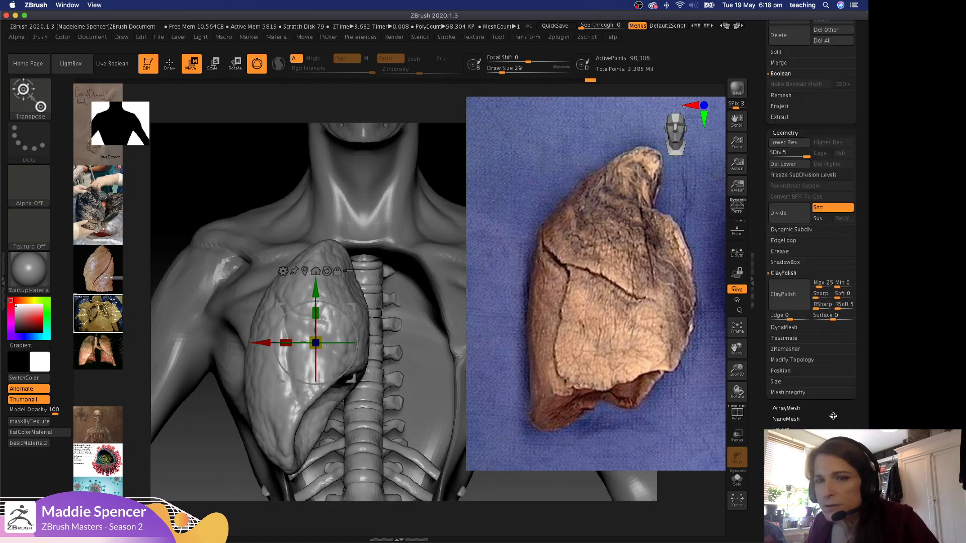
pyautogui.scroll(10, 833, 416)
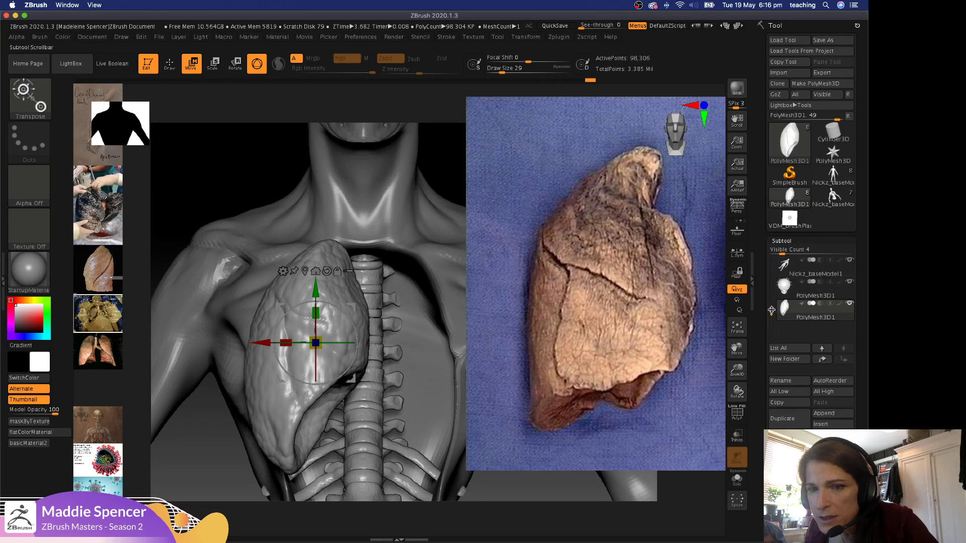
pyautogui.moveTo(772, 311); pyautogui.dragTo(771, 263)
pyautogui.click(850, 283)
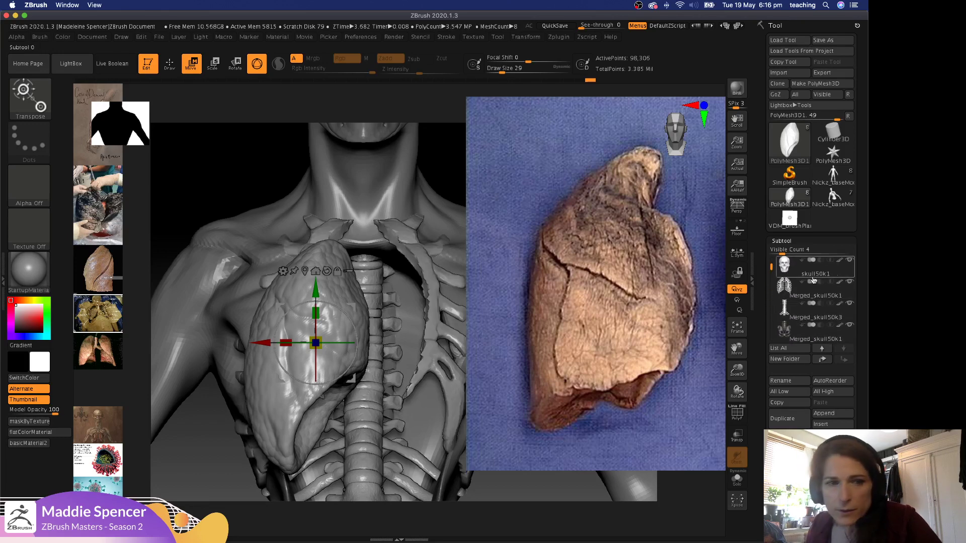
# Move the lung back into the rib cage and nudge it to sit behind the cut rib edge.
pyautogui.moveTo(263, 173); pyautogui.dragTo(491, 260)
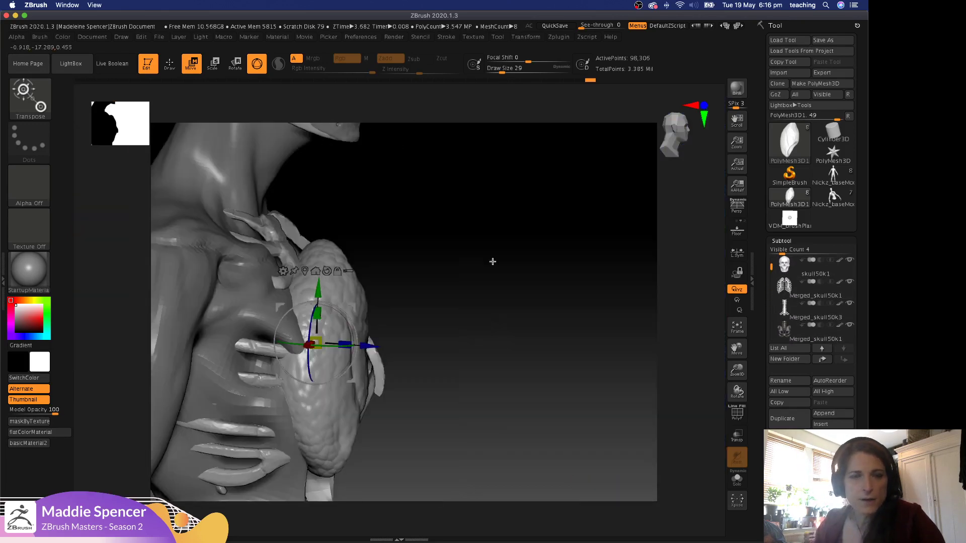
pyautogui.moveTo(374, 345); pyautogui.dragTo(308, 351)
pyautogui.moveTo(345, 308); pyautogui.dragTo(375, 303)
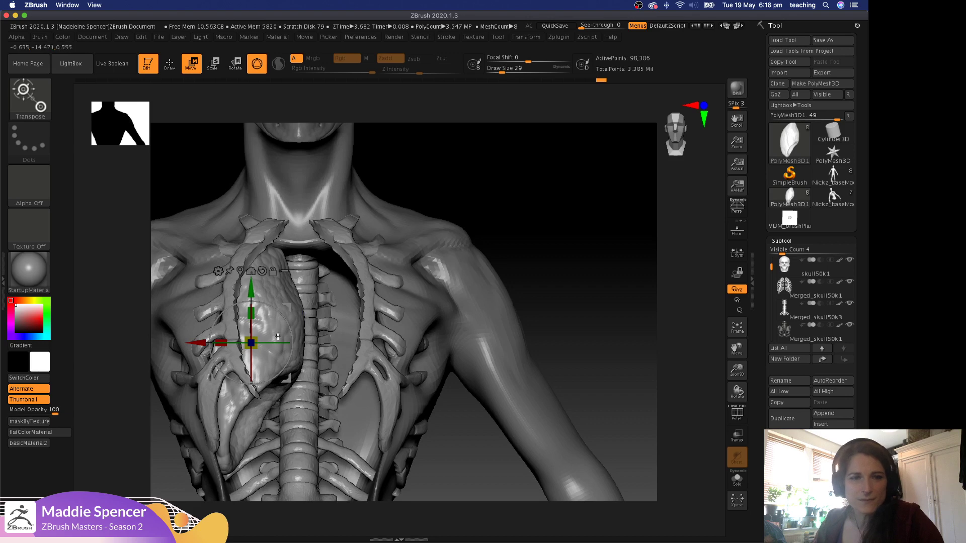
pyautogui.moveTo(385, 197); pyautogui.dragTo(349, 211)
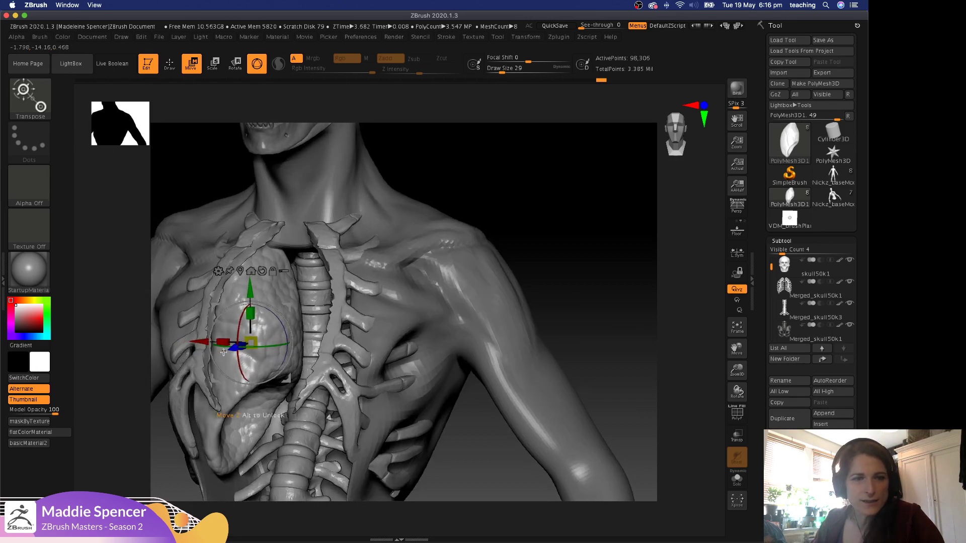
pyautogui.moveTo(231, 348); pyautogui.dragTo(275, 326)
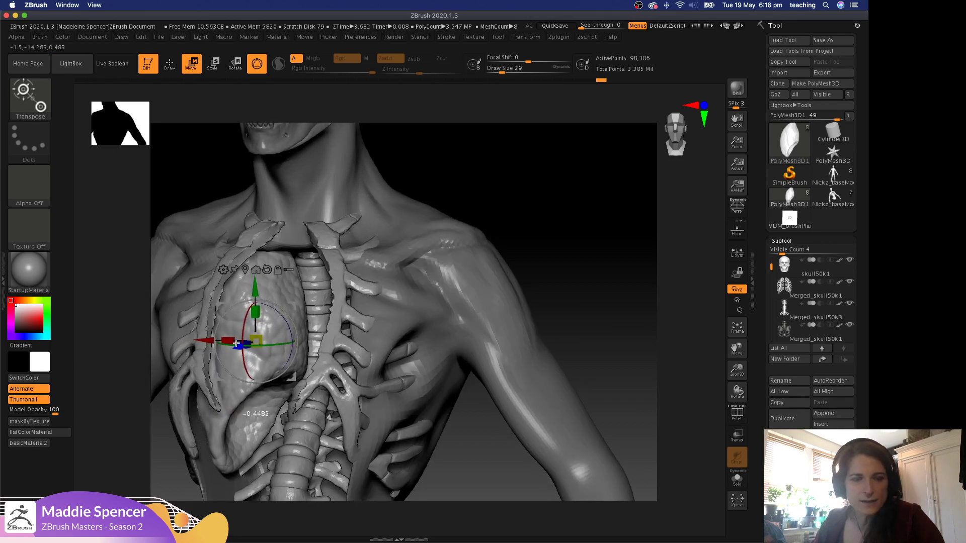
# Reshape the lung's inner edge, tip and lower lobe with the Move brush at draw sizes 163, 132 and 207 to fit the ribs.
pyautogui.press('q')
pyautogui.press('space')
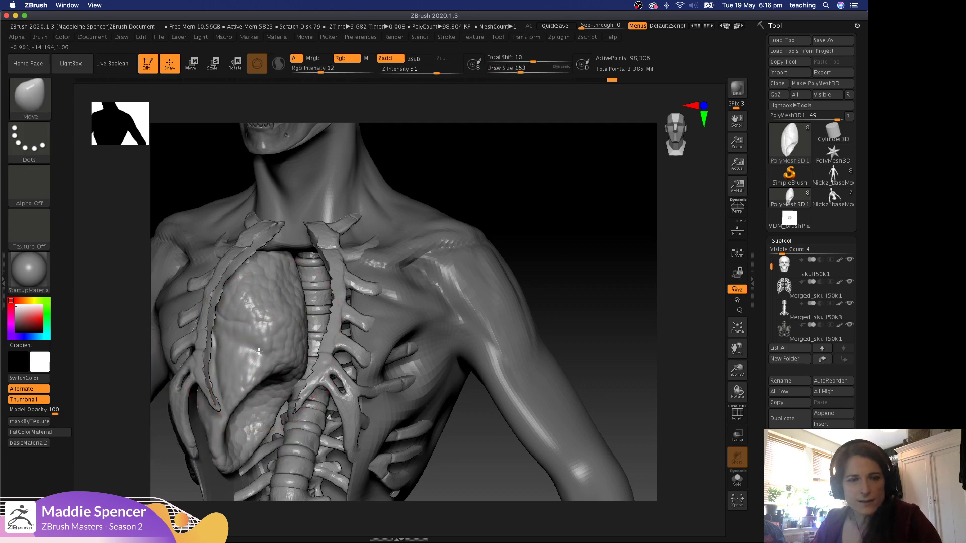
pyautogui.moveTo(228, 361); pyautogui.dragTo(280, 384)
pyautogui.moveTo(289, 349); pyautogui.dragTo(281, 347)
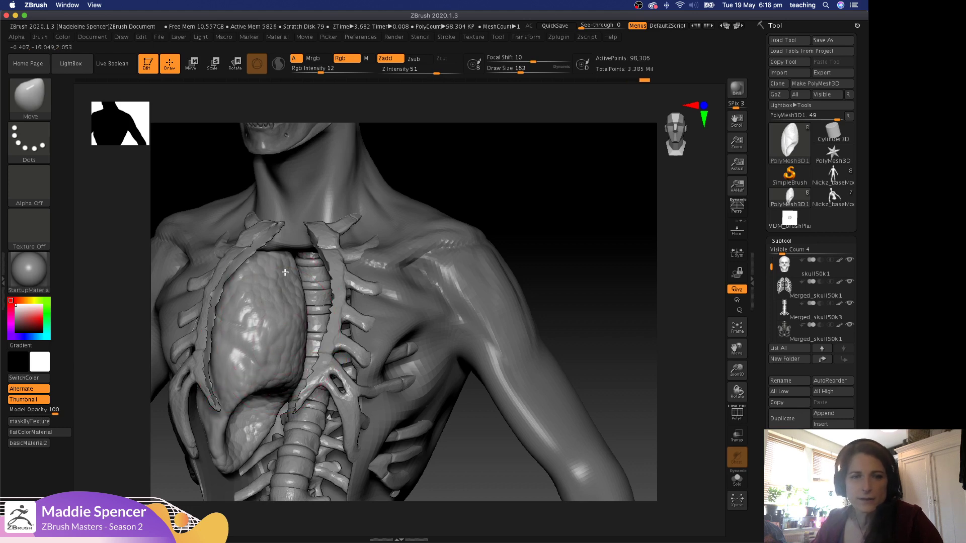
pyautogui.moveTo(285, 272); pyautogui.dragTo(283, 268)
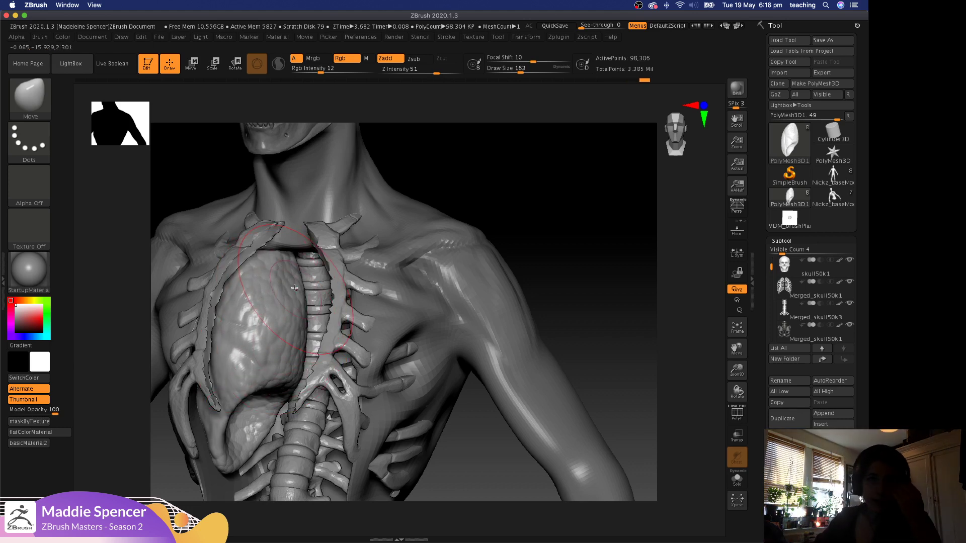
pyautogui.moveTo(496, 209); pyautogui.dragTo(486, 201)
pyautogui.moveTo(269, 261); pyautogui.dragTo(287, 272)
pyautogui.press('space')
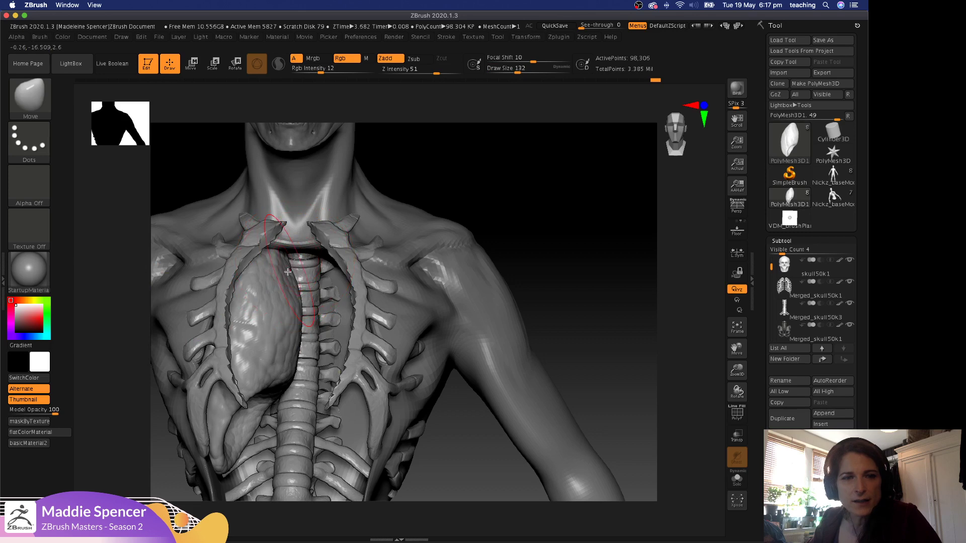
pyautogui.moveTo(297, 318); pyautogui.dragTo(293, 314)
pyautogui.press('space')
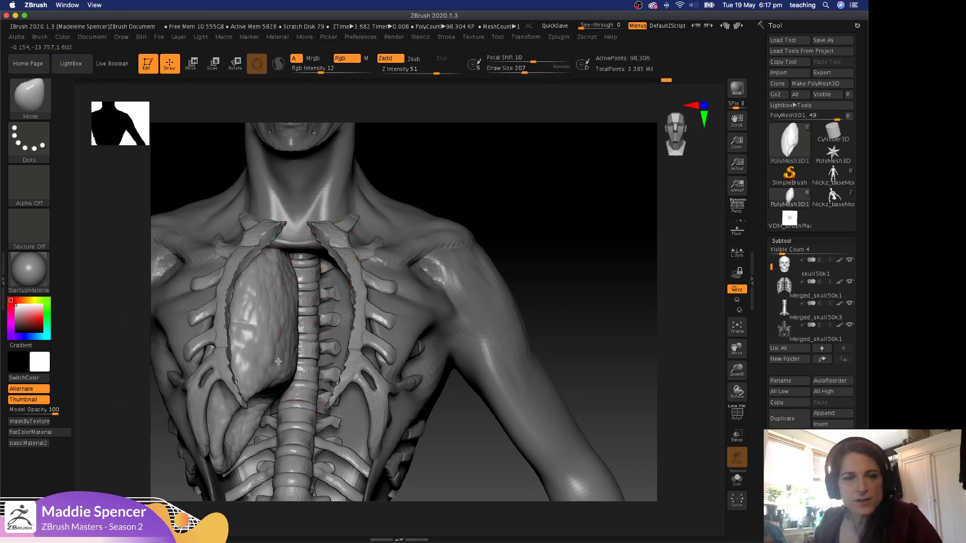
pyautogui.moveTo(276, 362); pyautogui.dragTo(265, 364)
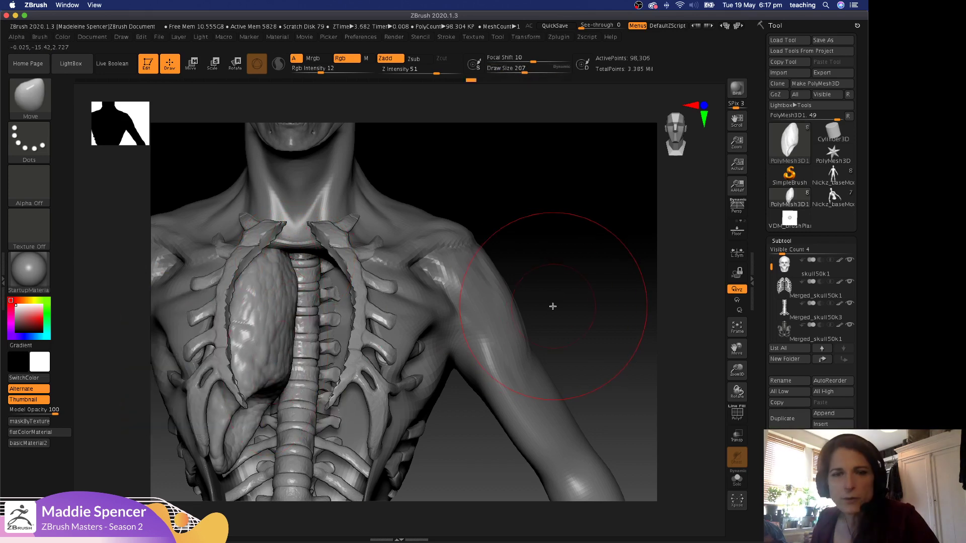
# Mirror the lung across the X axis merged into one SubTool, and nudge the pair with the Move brush at draw size 104.
pyautogui.moveTo(552, 303)
pyautogui.keyDown('alt'); pyautogui.mouseDown()
pyautogui.moveTo(537, 239)
pyautogui.moveTo(561, 252)
pyautogui.moveTo(555, 214)
pyautogui.mouseUp(); pyautogui.keyUp('alt')
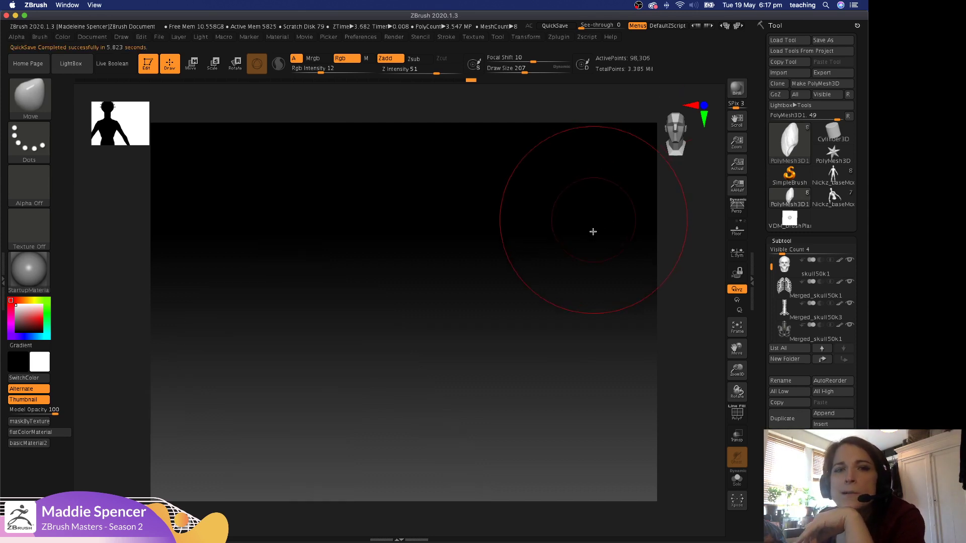
pyautogui.click(559, 37)
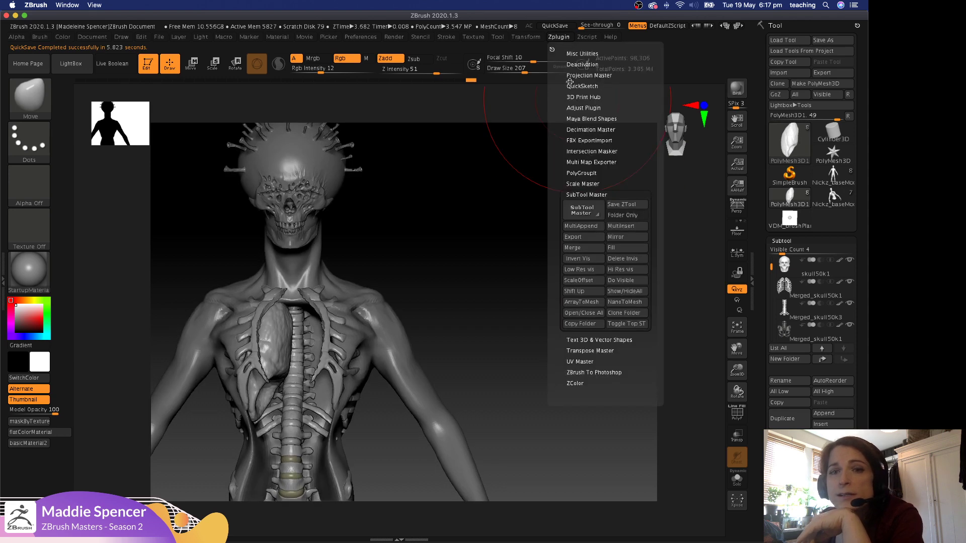
pyautogui.click(618, 240)
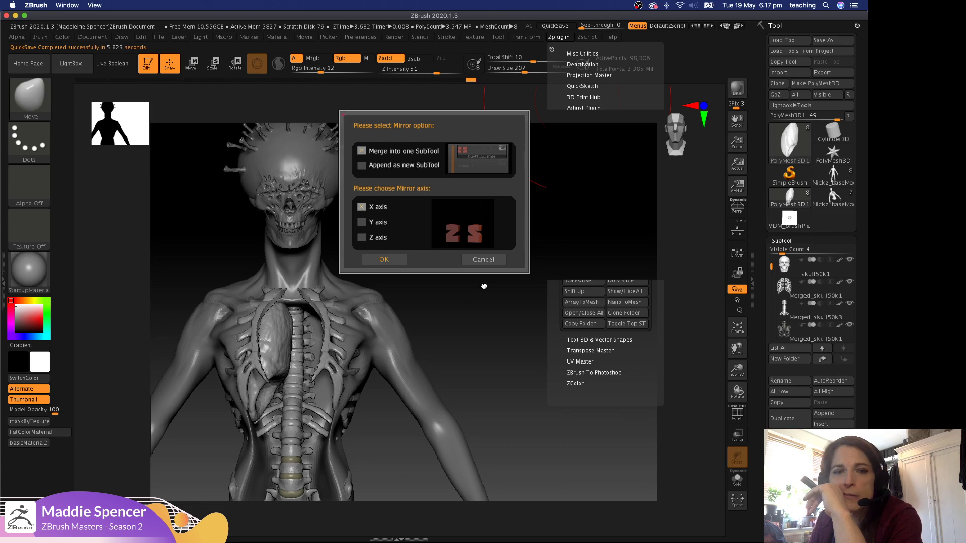
pyautogui.click(390, 262)
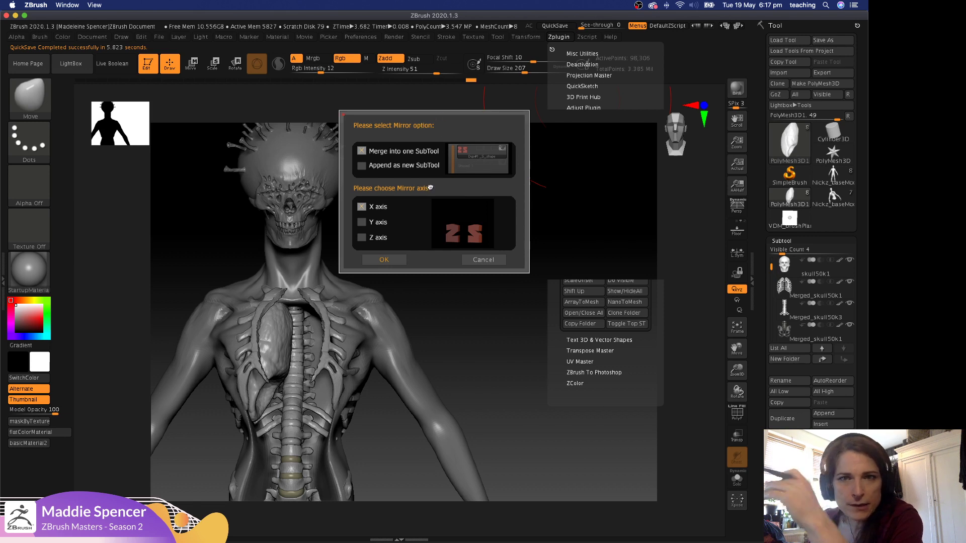
pyautogui.click(393, 260)
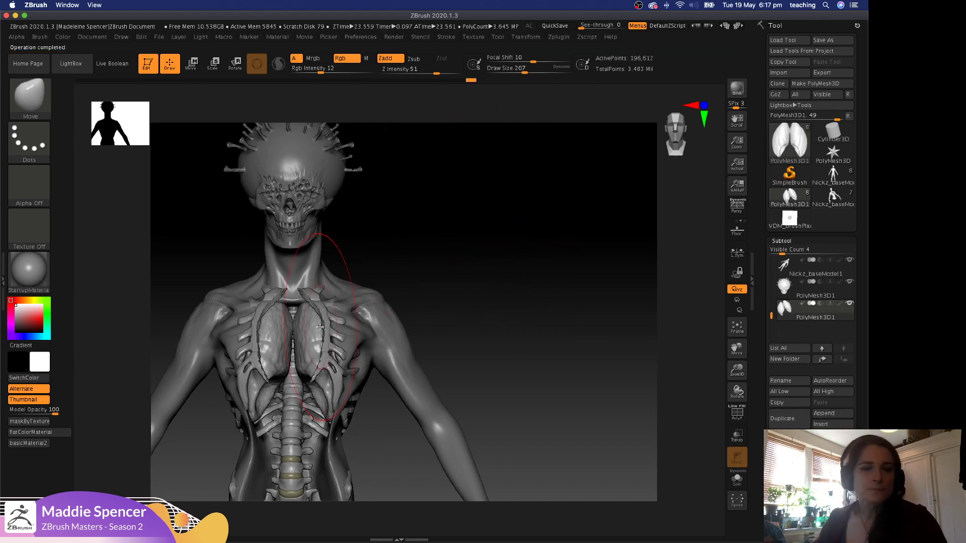
pyautogui.press('space')
pyautogui.moveTo(305, 335)
pyautogui.mouseDown()
pyautogui.moveTo(294, 336)
pyautogui.moveTo(297, 353)
pyautogui.moveTo(309, 362)
pyautogui.moveTo(306, 347)
pyautogui.mouseUp()
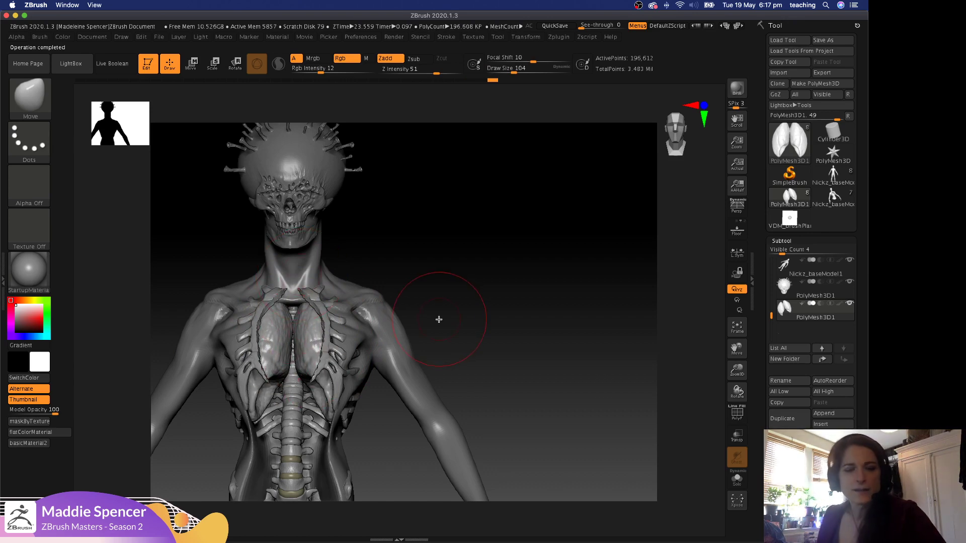
# Bring up the reference images, compare the lungs with the enlarged concept painting, and hide the references again.
pyautogui.hotkey('shift', 'z')
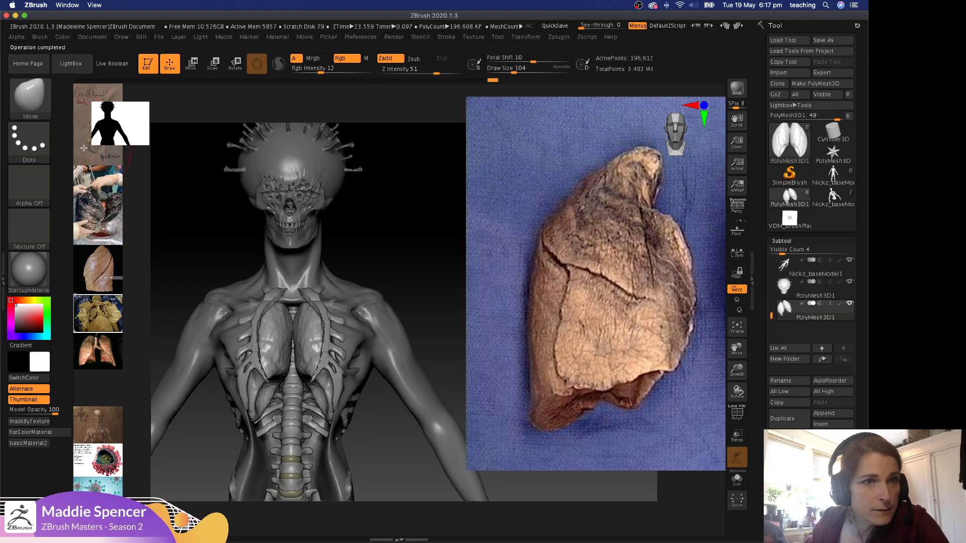
pyautogui.moveTo(83, 147); pyautogui.dragTo(173, 200)
pyautogui.click(95, 160)
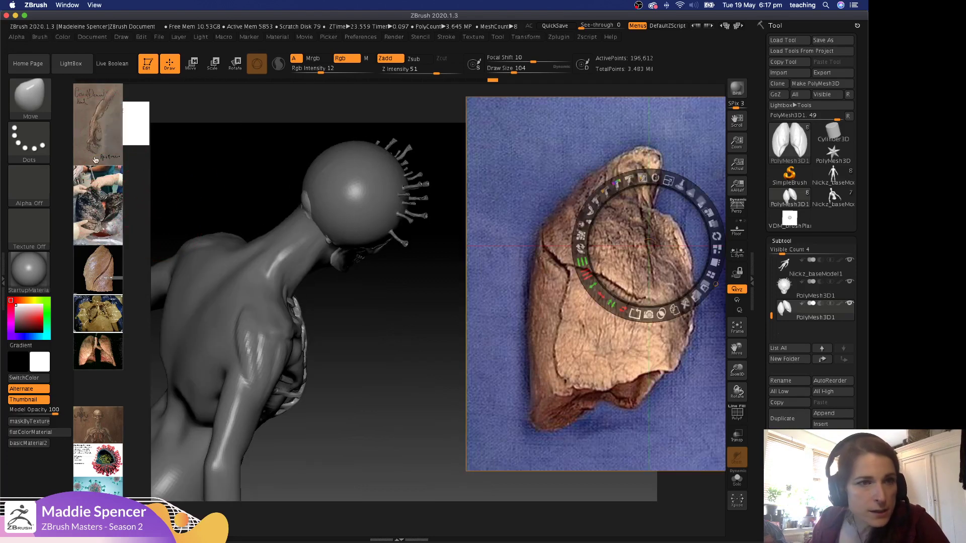
pyautogui.moveTo(108, 428); pyautogui.dragTo(419, 305)
pyautogui.moveTo(438, 235); pyautogui.dragTo(478, 266)
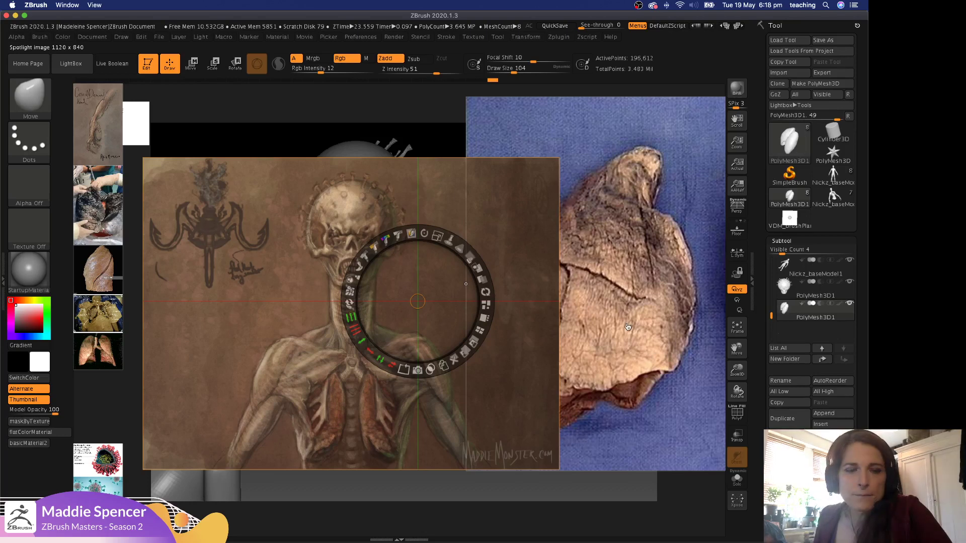
pyautogui.hotkey('shift', 'z')
pyautogui.moveTo(579, 331); pyautogui.dragTo(530, 291)
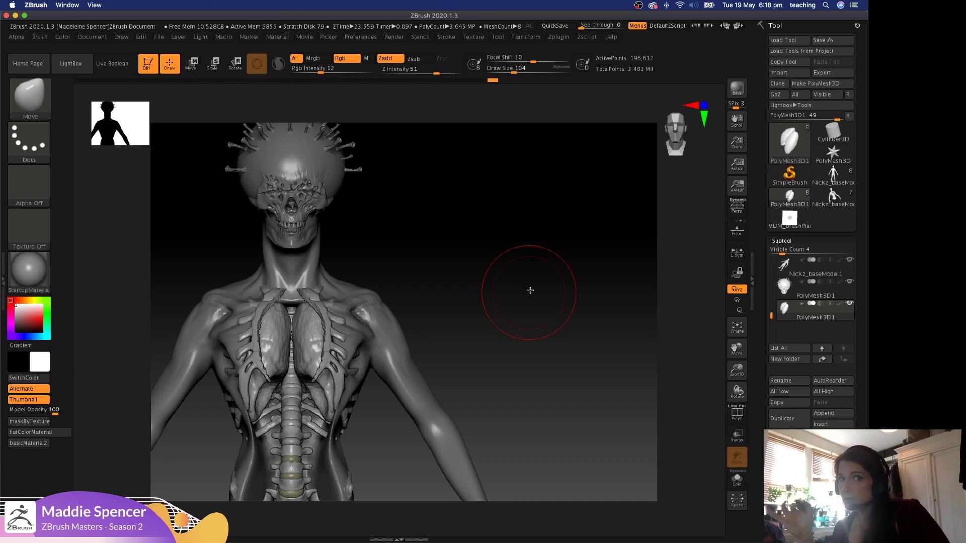
# Switch to Preview to view presentation image 025 of the red Illustrator vector shape, and return to ZBrush.
pyautogui.press('super+Tab')
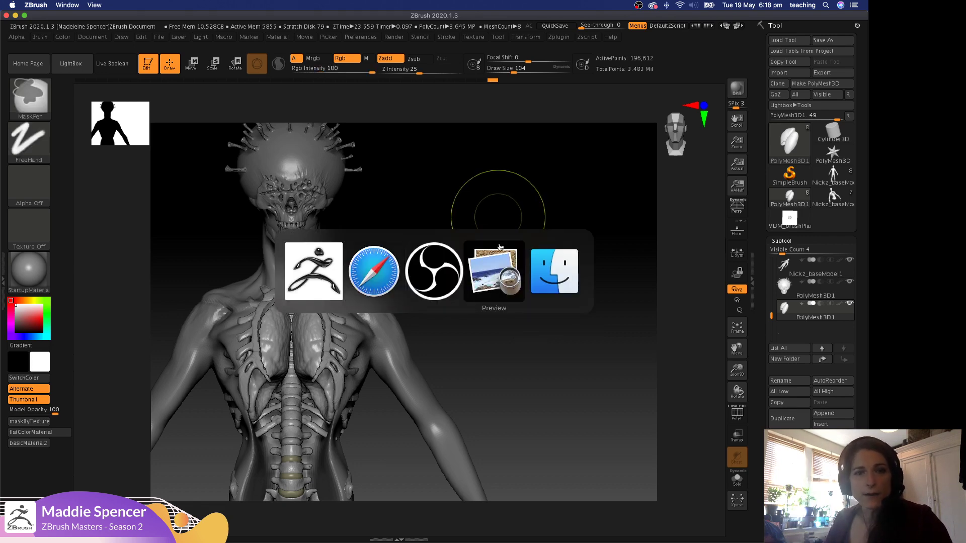
pyautogui.click(478, 269)
pyautogui.press('Down')
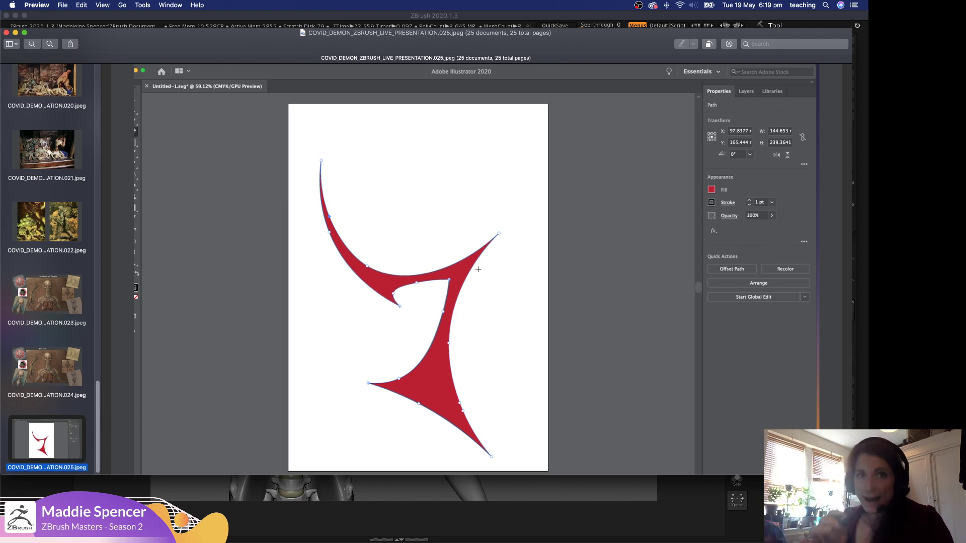
pyautogui.press('super+Tab')
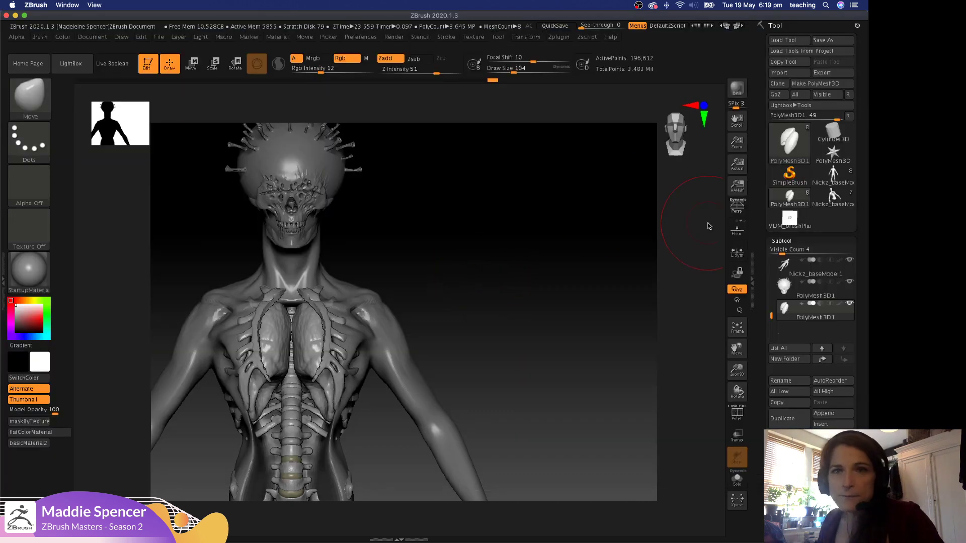
# Create a new SVG vector shape from Untitled-1.svg in the demo_Ztools folder 06_lungSocket.
pyautogui.click(564, 40)
pyautogui.click(552, 48)
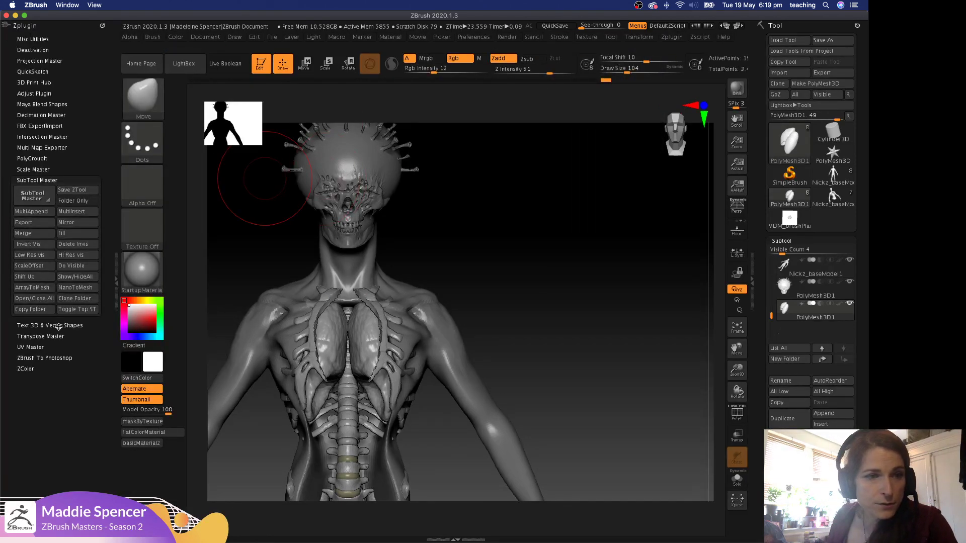
pyautogui.click(59, 326)
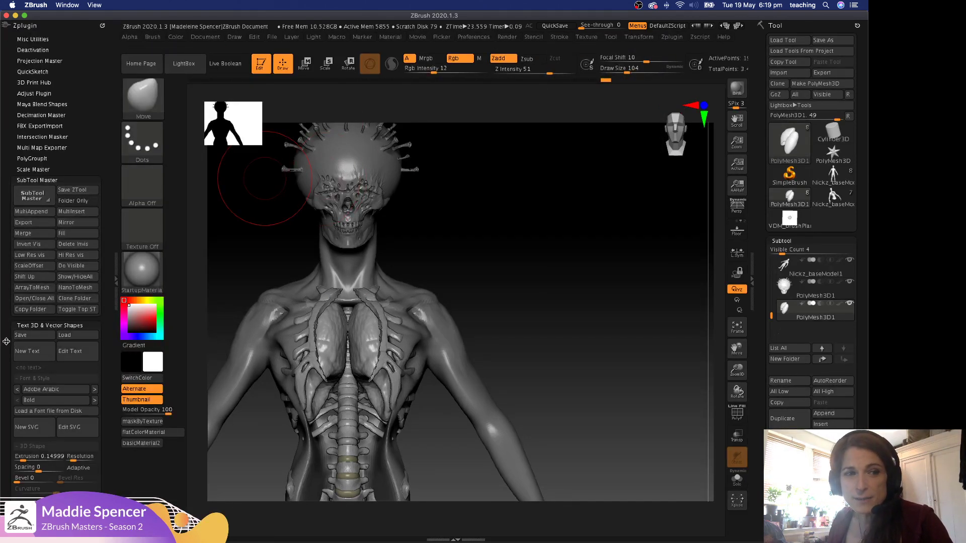
pyautogui.moveTo(4, 343); pyautogui.dragTo(3, 298)
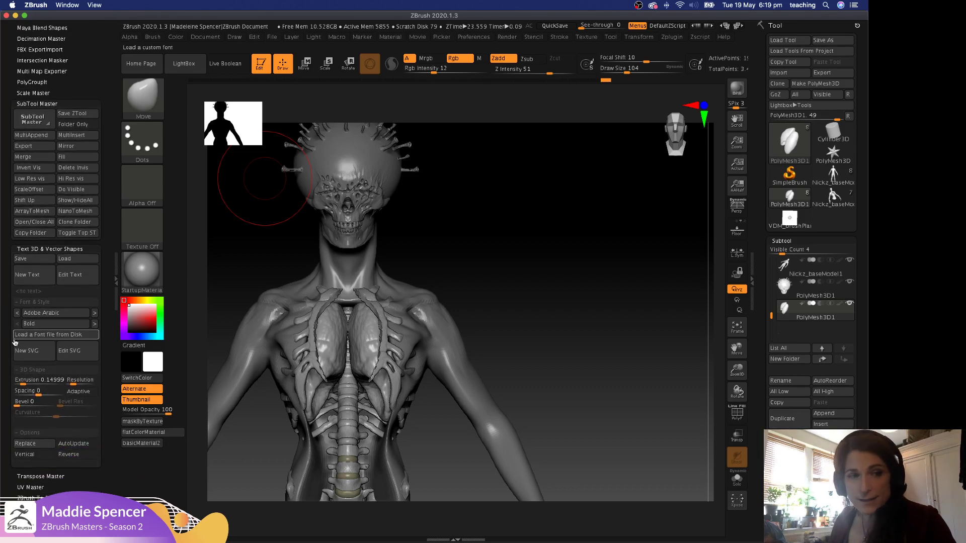
pyautogui.click(24, 355)
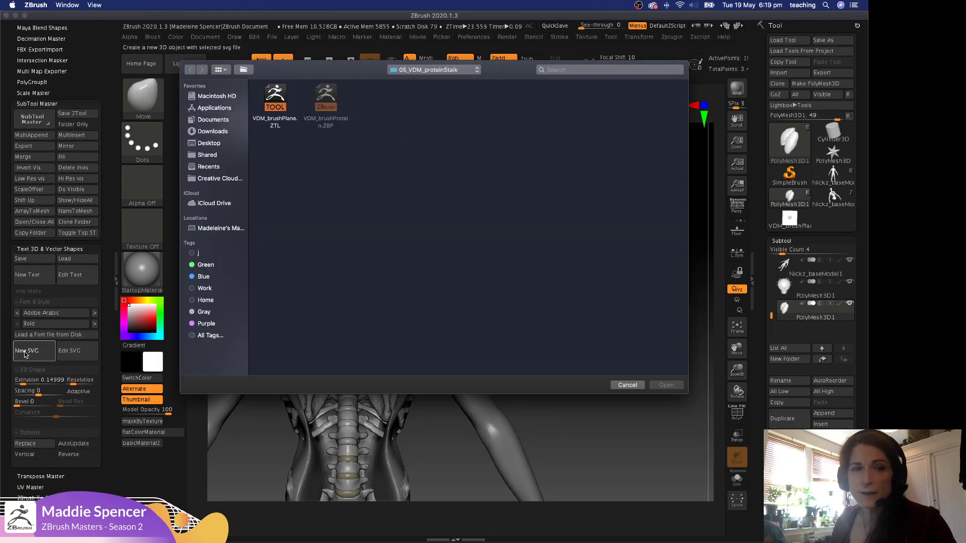
pyautogui.click(431, 65)
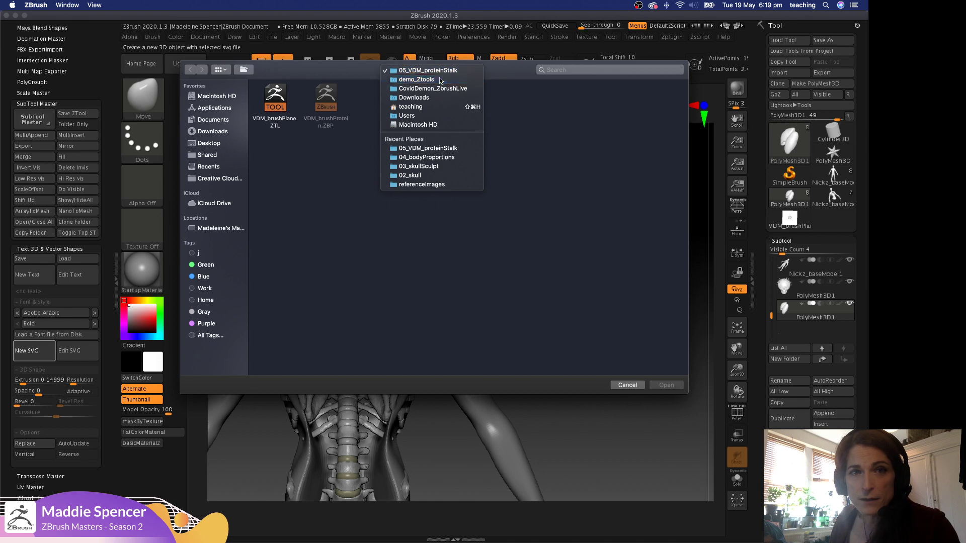
pyautogui.click(417, 81)
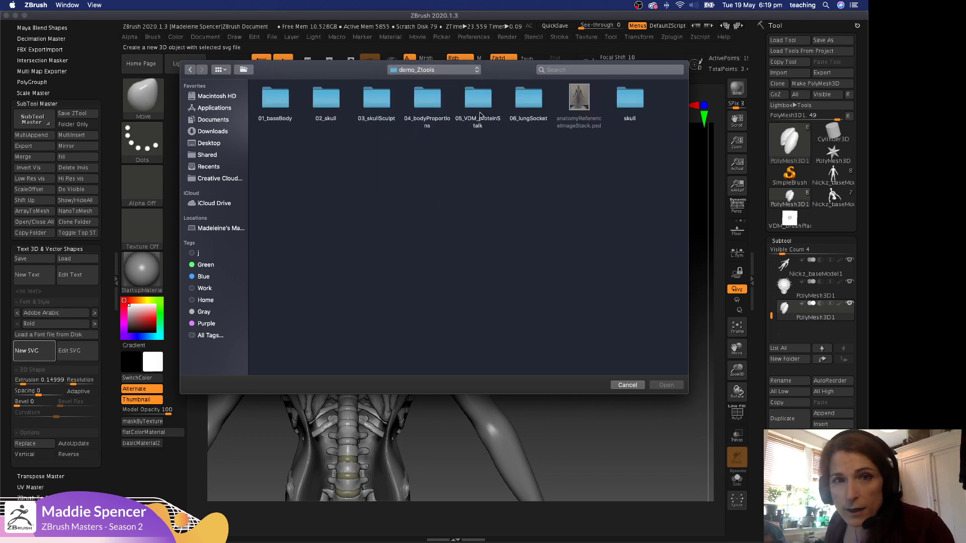
pyautogui.doubleClick(516, 105)
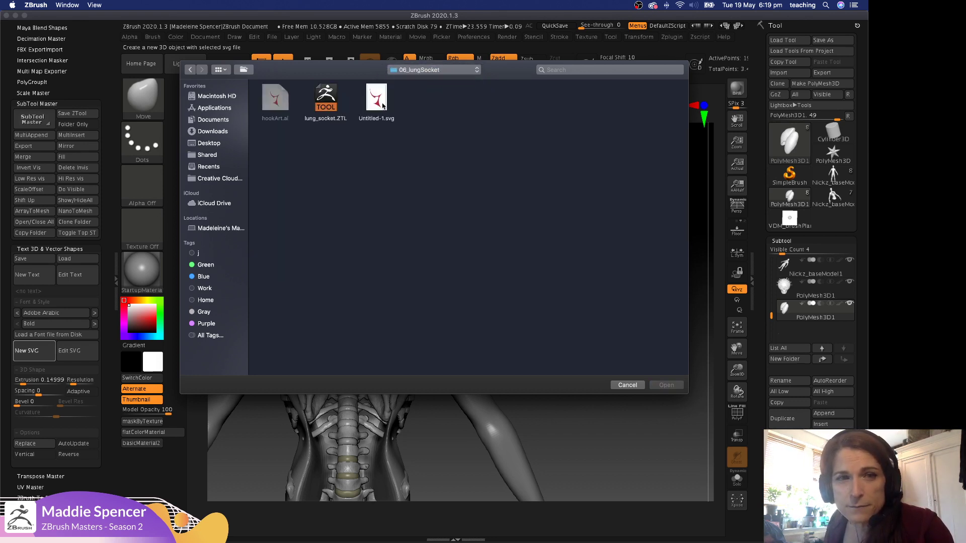
pyautogui.click(379, 121)
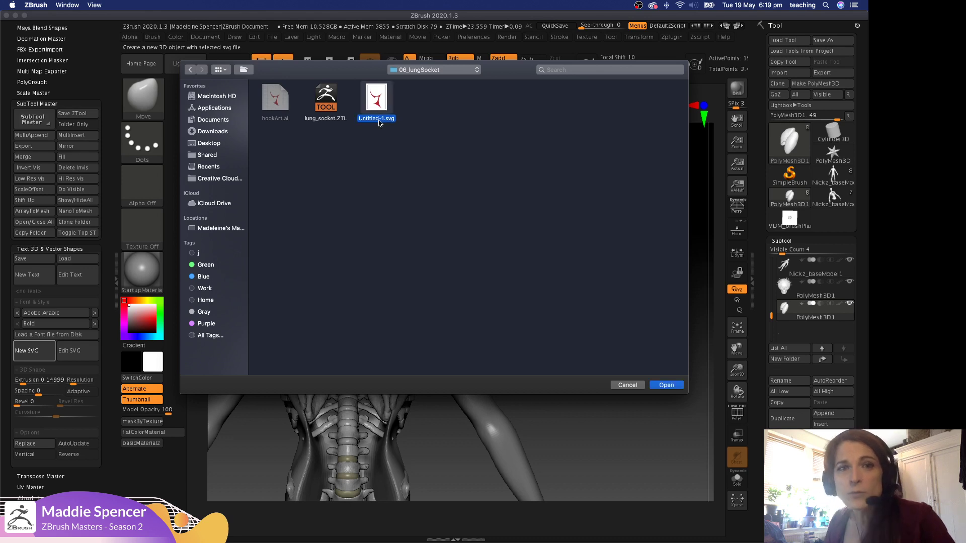
pyautogui.doubleClick(377, 103)
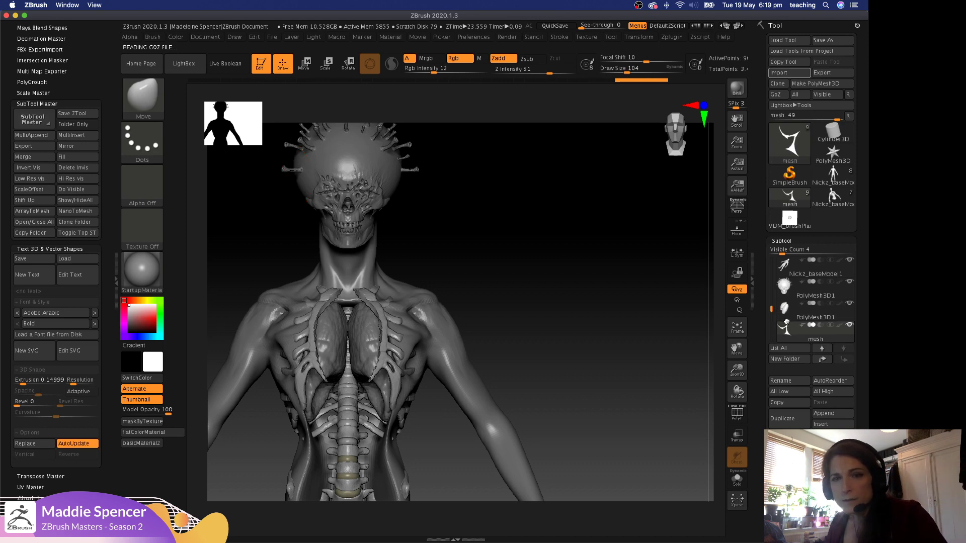
# Isolate the imported hook shape in Solo mode and raise its vector shape resolution to 8.
pyautogui.click(737, 479)
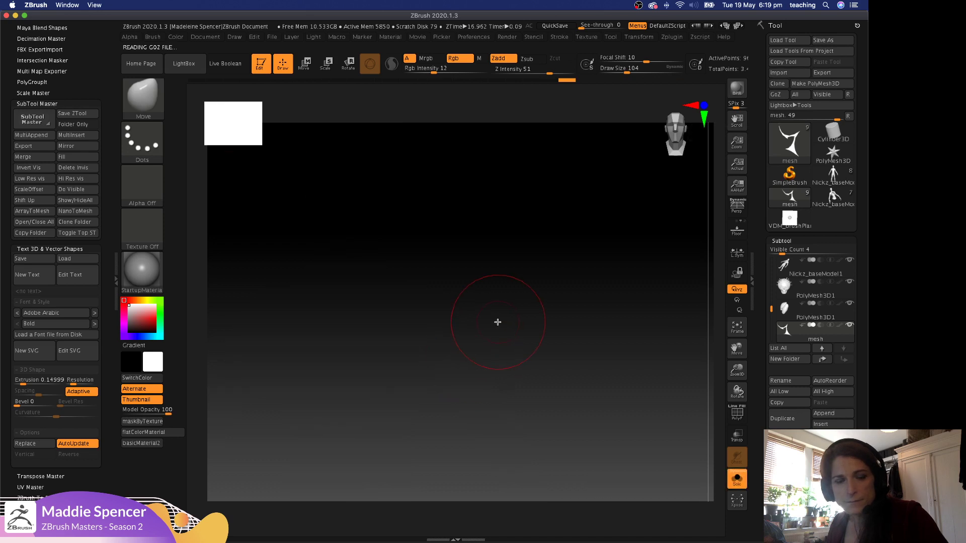
pyautogui.moveTo(583, 339)
pyautogui.mouseDown()
pyautogui.moveTo(545, 349)
pyautogui.moveTo(498, 341)
pyautogui.moveTo(627, 357)
pyautogui.moveTo(607, 356)
pyautogui.moveTo(604, 324)
pyautogui.mouseUp()
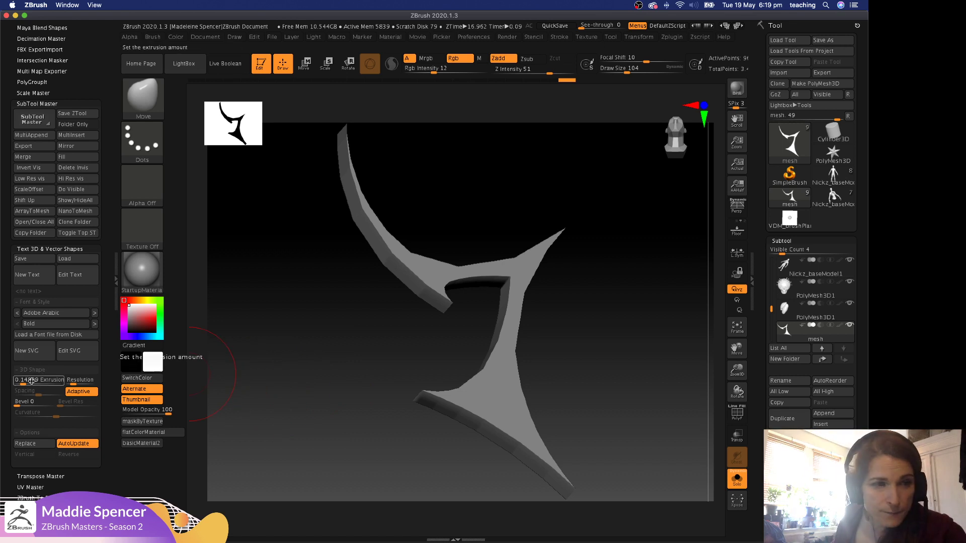
pyautogui.moveTo(75, 381); pyautogui.dragTo(85, 381)
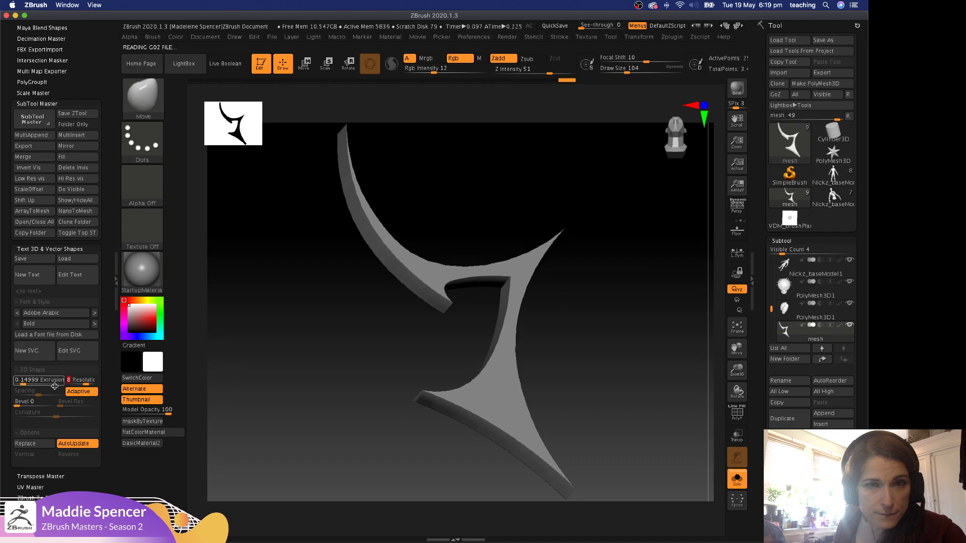
# Thin the hook shape to an extrusion of about 0.062 and give it a bevel of 10.
pyautogui.moveTo(23, 381); pyautogui.dragTo(23, 382)
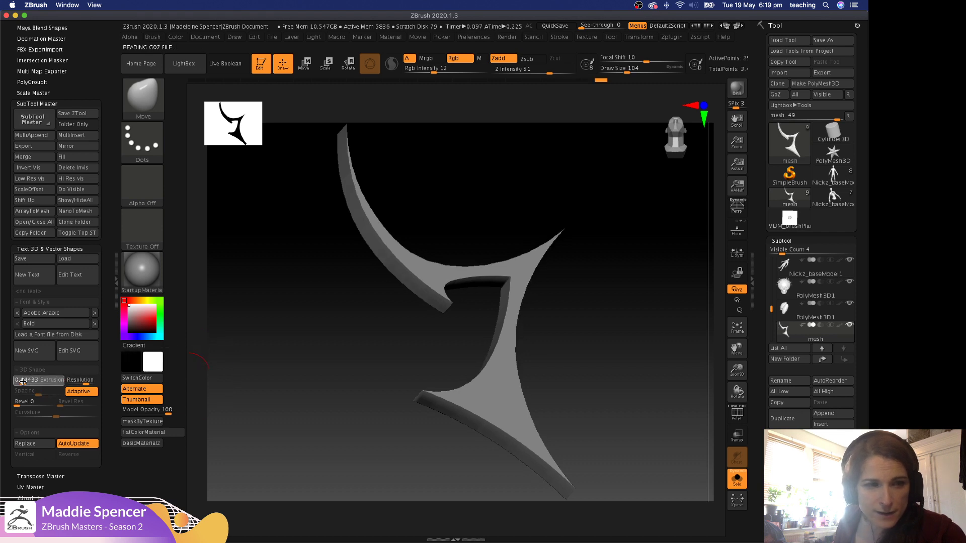
pyautogui.click(19, 382)
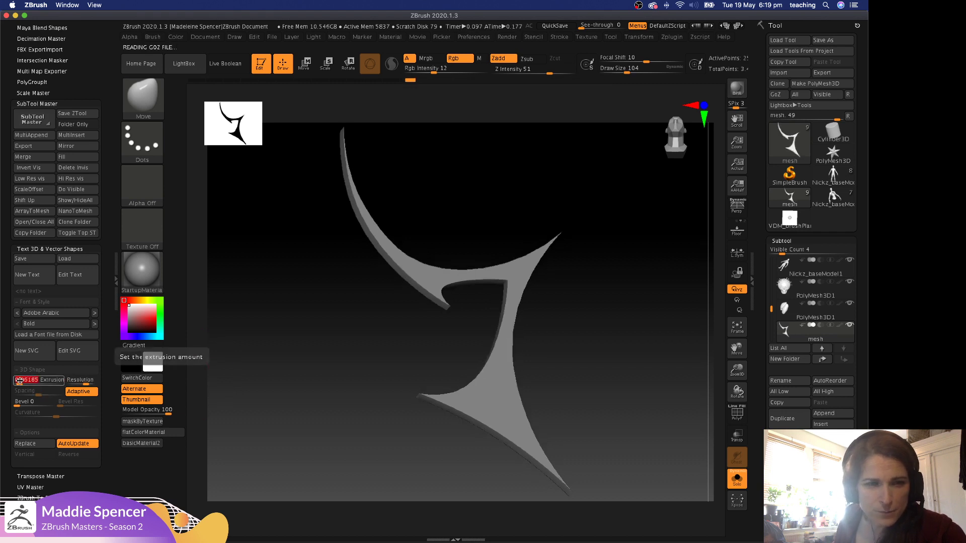
pyautogui.click(17, 403)
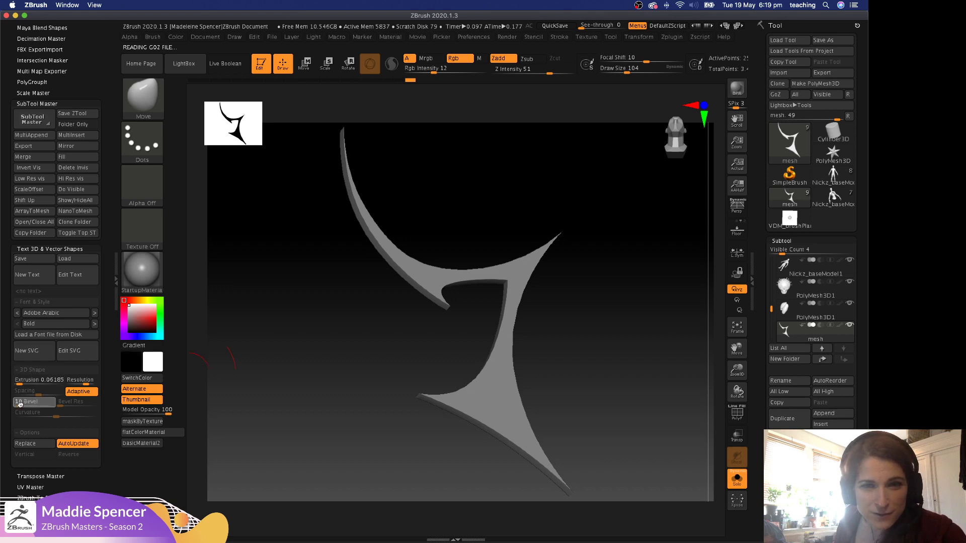
pyautogui.write('10')
pyautogui.press('Return')
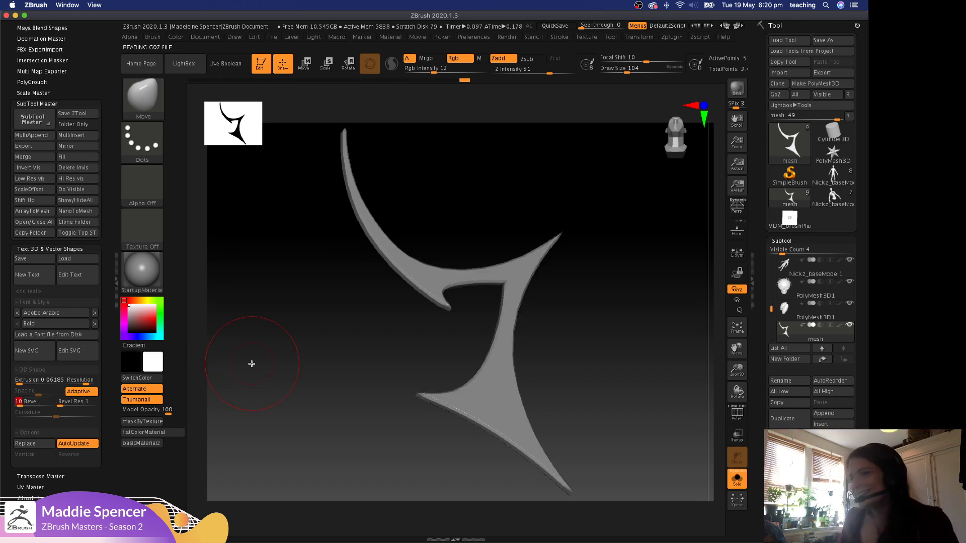
# Apply the Taper deformer to the hook shape from the gizmo's transform types.
pyautogui.moveTo(640, 233); pyautogui.dragTo(507, 270)
pyautogui.press('w')
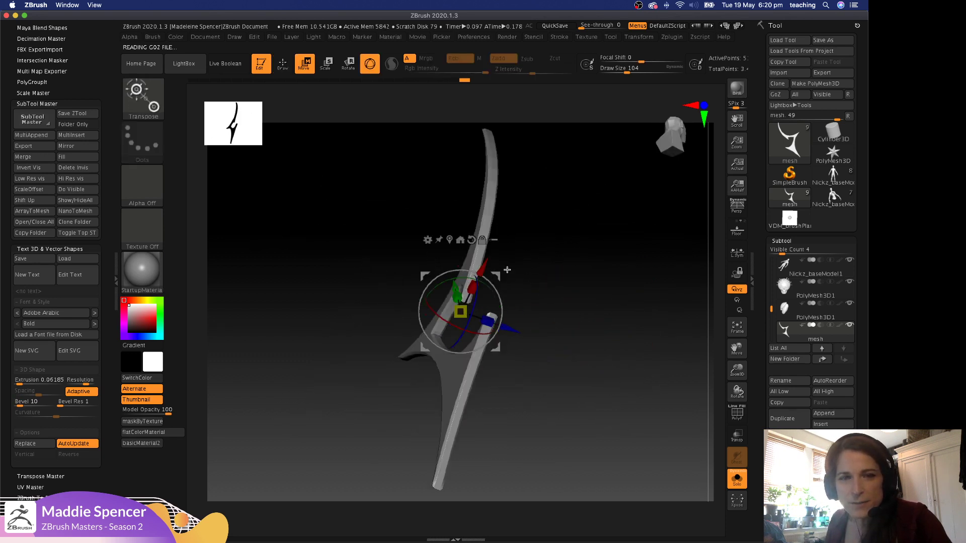
pyautogui.click(427, 240)
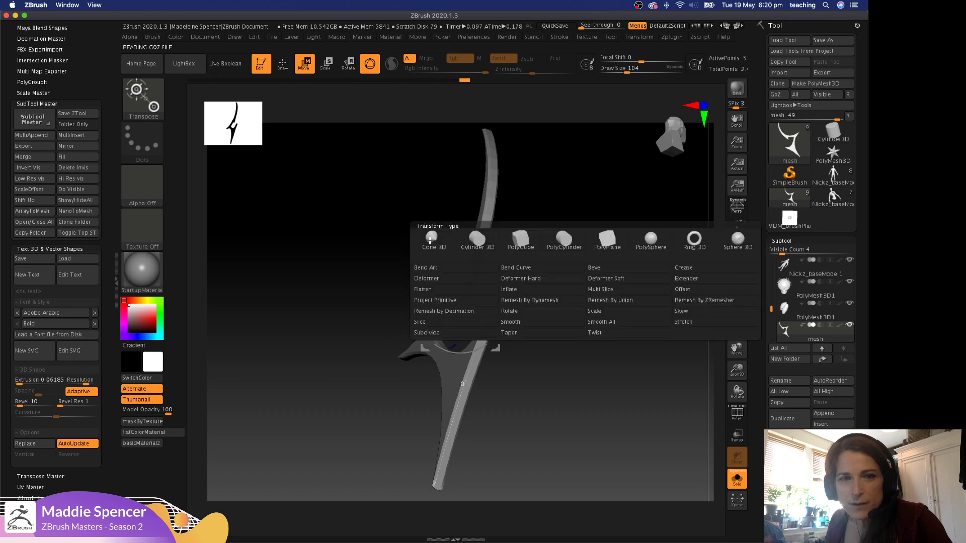
pyautogui.click(541, 334)
pyautogui.moveTo(629, 359); pyautogui.dragTo(591, 338)
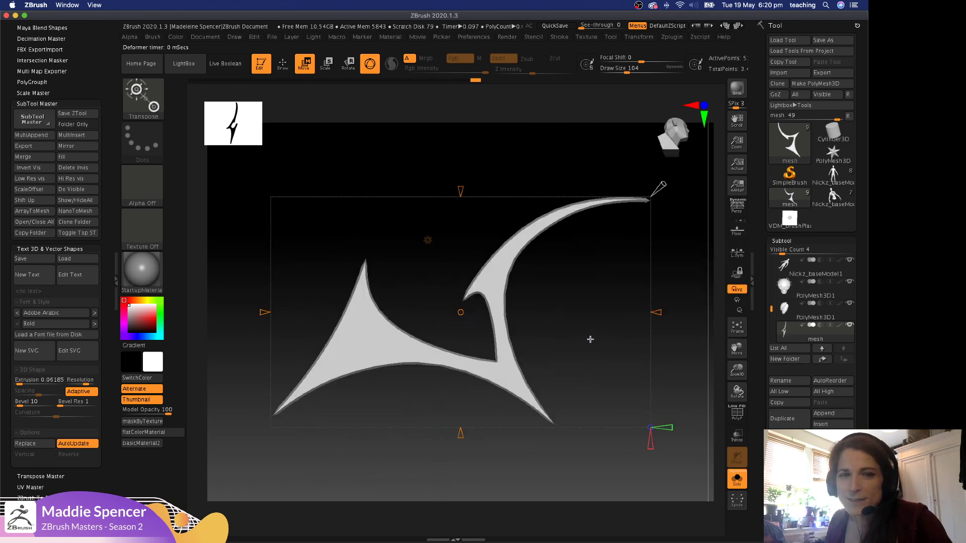
# Try tapering the hook shape with the deformer's handles and undo both attempts.
pyautogui.keyDown('alt'); pyautogui.moveTo(683, 285); pyautogui.dragTo(495, 324); pyautogui.keyUp('alt')
pyautogui.moveTo(573, 280); pyautogui.dragTo(539, 259)
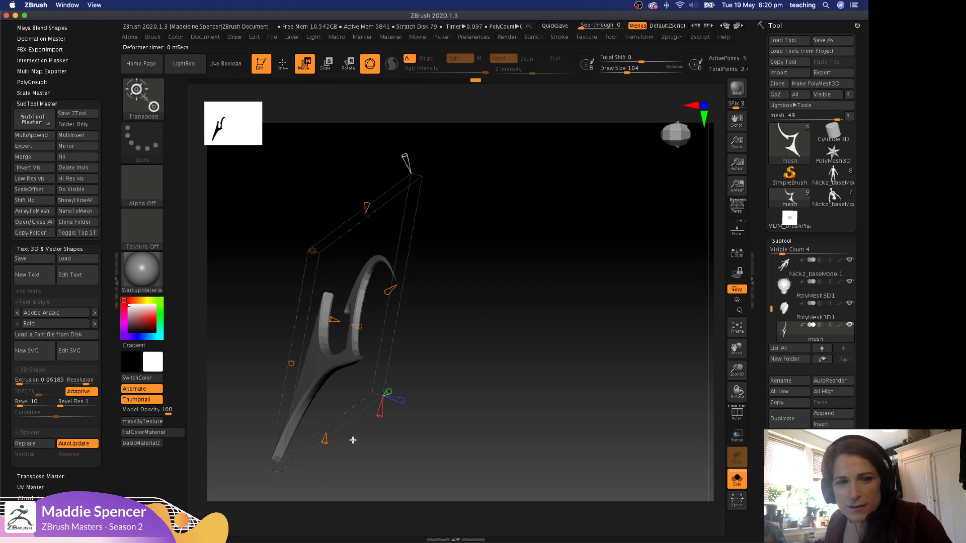
pyautogui.hotkey('ctrl', 'z')
pyautogui.moveTo(323, 444); pyautogui.dragTo(331, 419)
pyautogui.hotkey('ctrl', 'z')
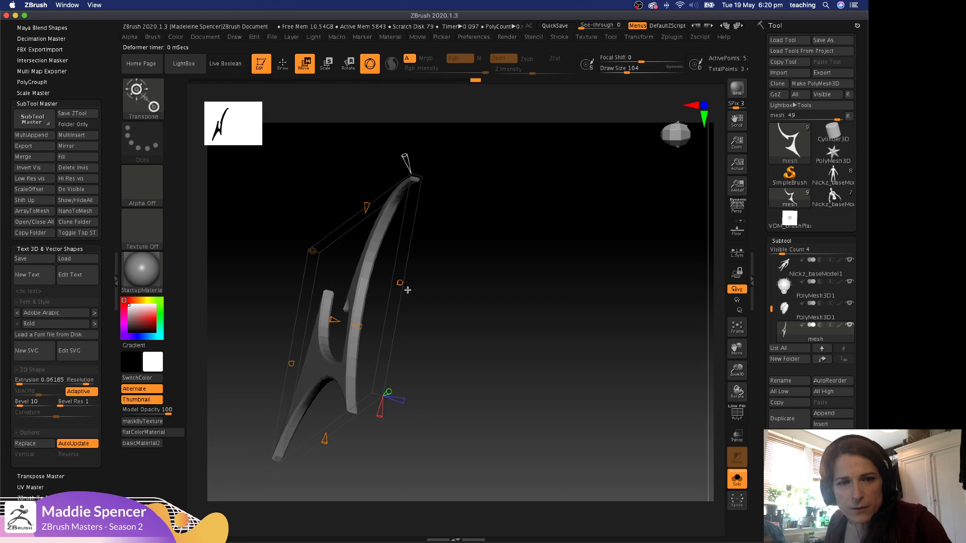
# Taper the hook's curved end with the side handle and reorient the taper direction so the narrowing runs through its thickness.
pyautogui.moveTo(408, 291); pyautogui.dragTo(447, 291)
pyautogui.moveTo(450, 328); pyautogui.dragTo(422, 326)
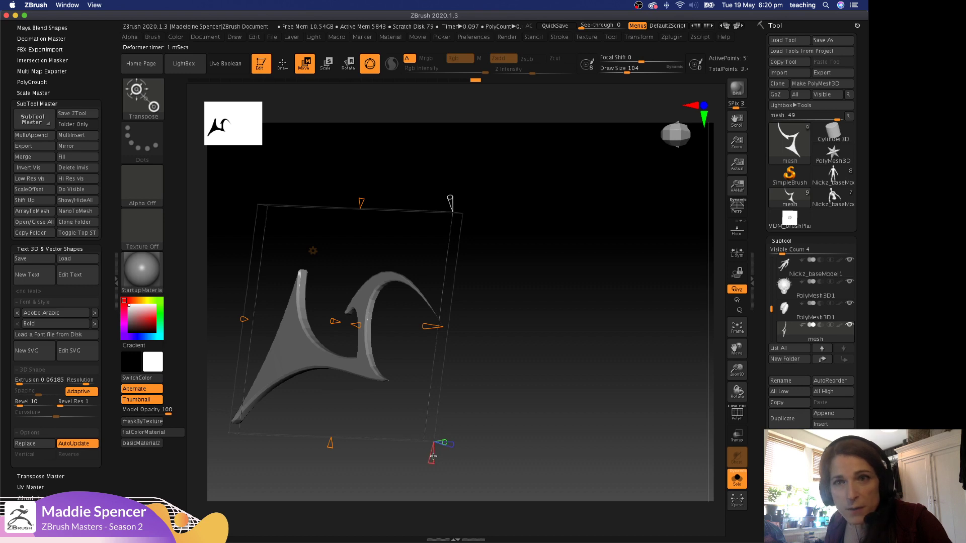
pyautogui.moveTo(437, 446); pyautogui.dragTo(406, 457)
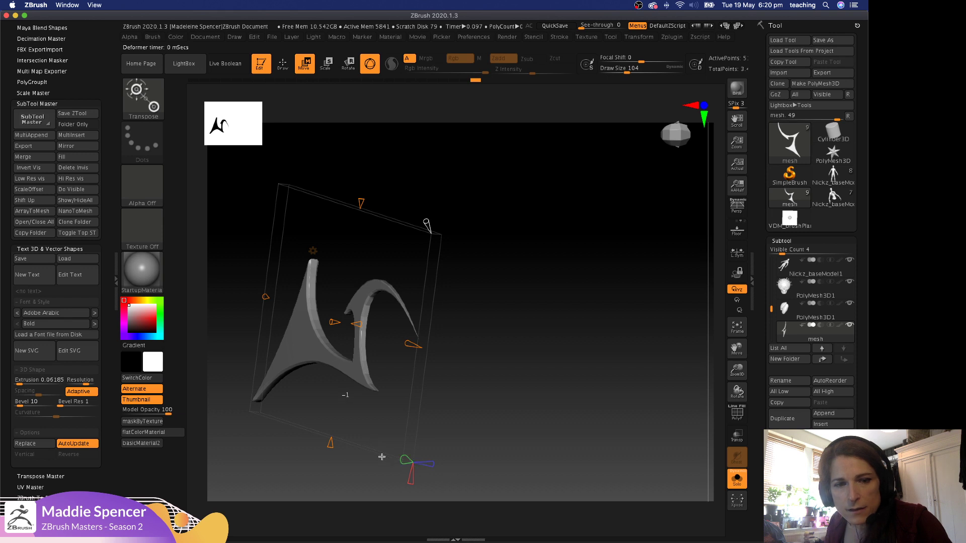
pyautogui.moveTo(418, 475); pyautogui.dragTo(460, 427)
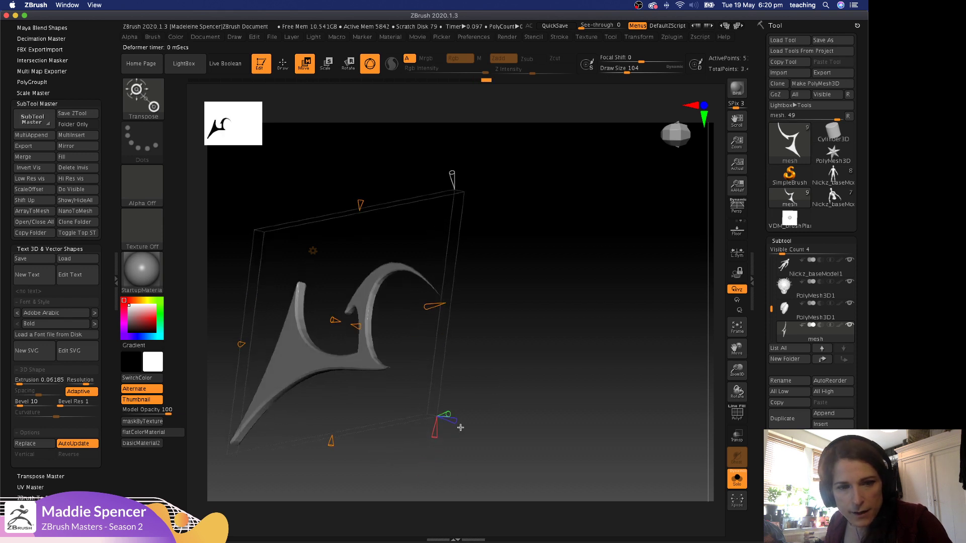
pyautogui.moveTo(434, 465); pyautogui.dragTo(426, 407)
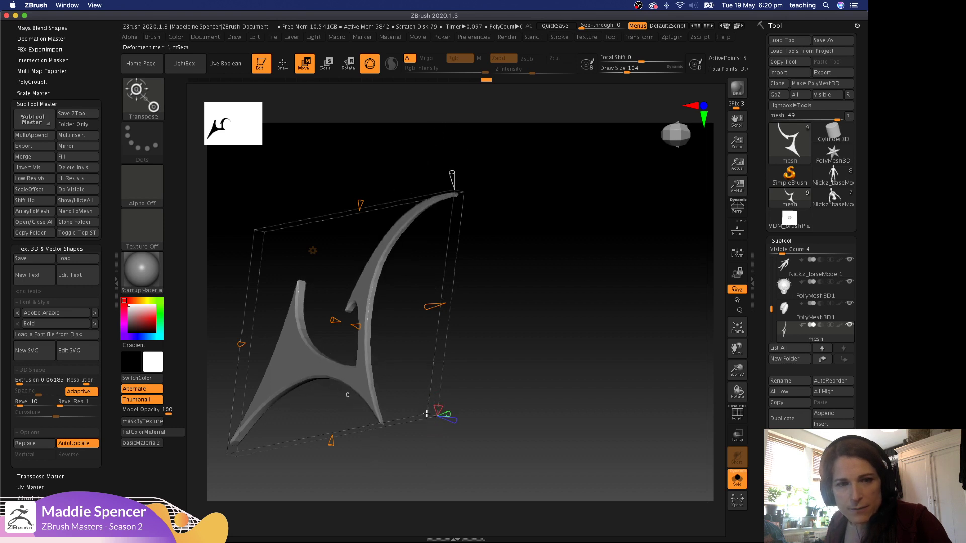
# Examine the tapered hook's thickness and bevelled edges from several angles.
pyautogui.moveTo(492, 334); pyautogui.dragTo(482, 338)
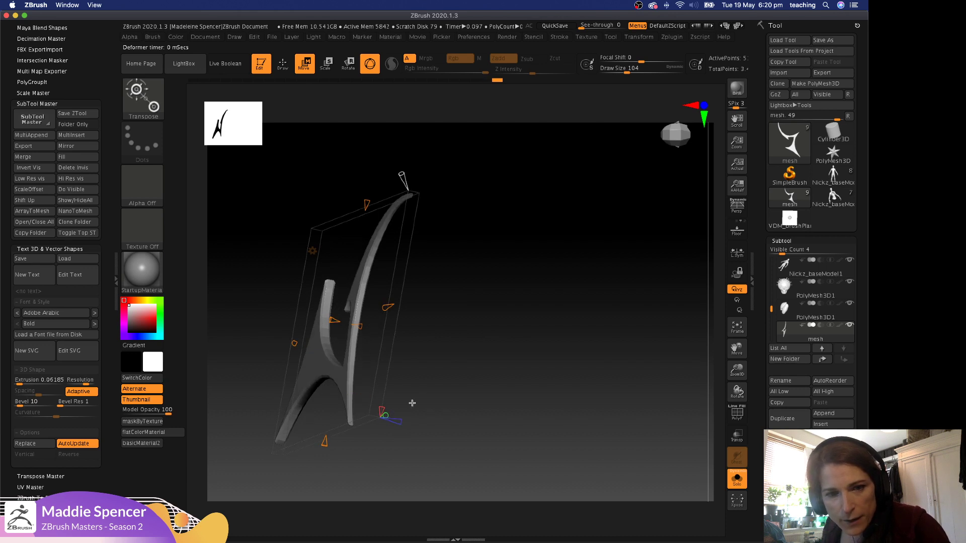
pyautogui.moveTo(412, 401); pyautogui.dragTo(472, 365)
pyautogui.rightClick(432, 388)
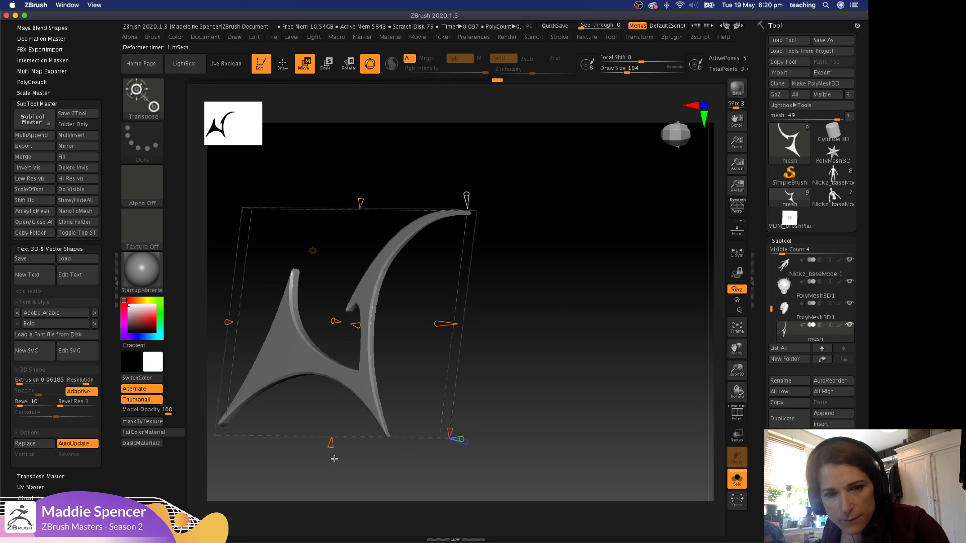
pyautogui.moveTo(329, 446); pyautogui.dragTo(333, 446)
pyautogui.moveTo(488, 417)
pyautogui.mouseDown()
pyautogui.moveTo(475, 384)
pyautogui.moveTo(483, 369)
pyautogui.mouseUp()
pyautogui.moveTo(467, 271); pyautogui.dragTo(573, 326)
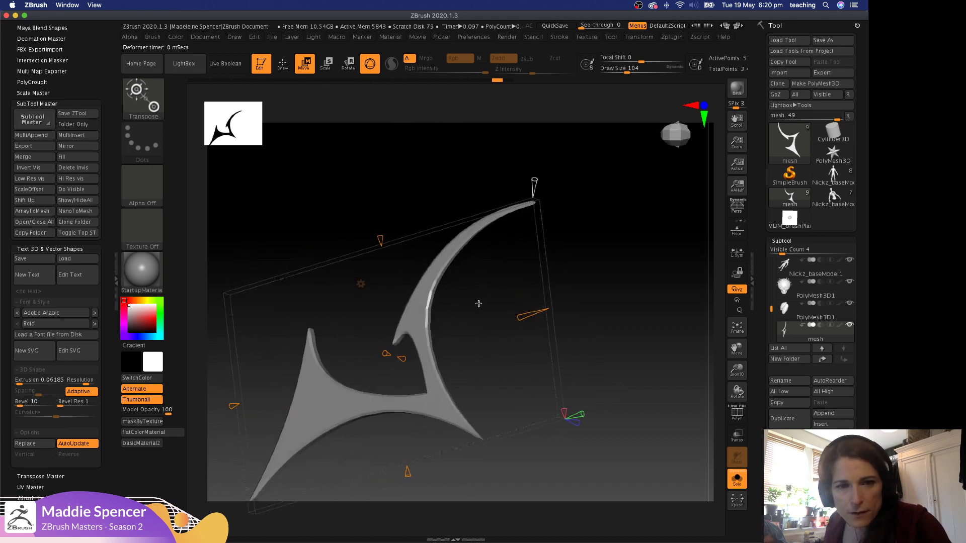
pyautogui.moveTo(479, 303); pyautogui.dragTo(507, 341)
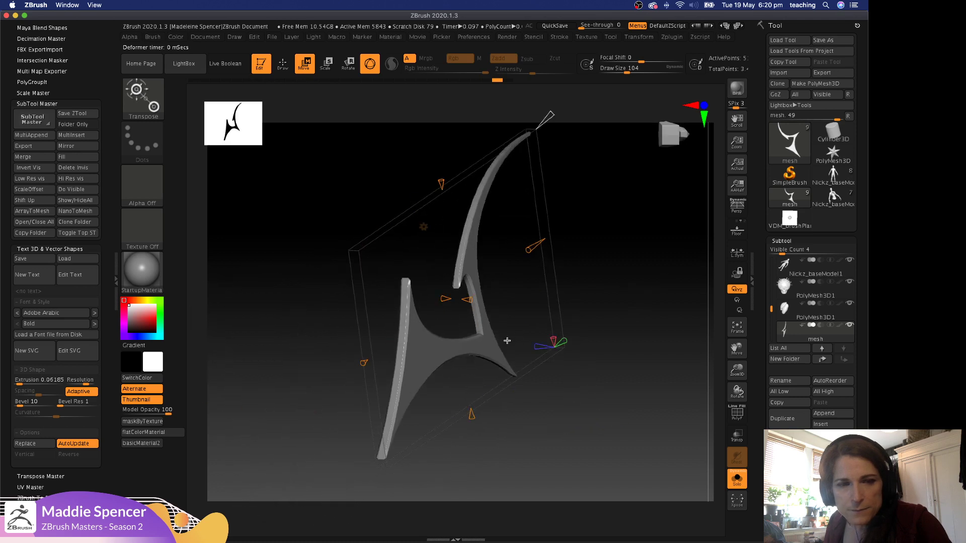
pyautogui.moveTo(381, 371); pyautogui.dragTo(484, 315)
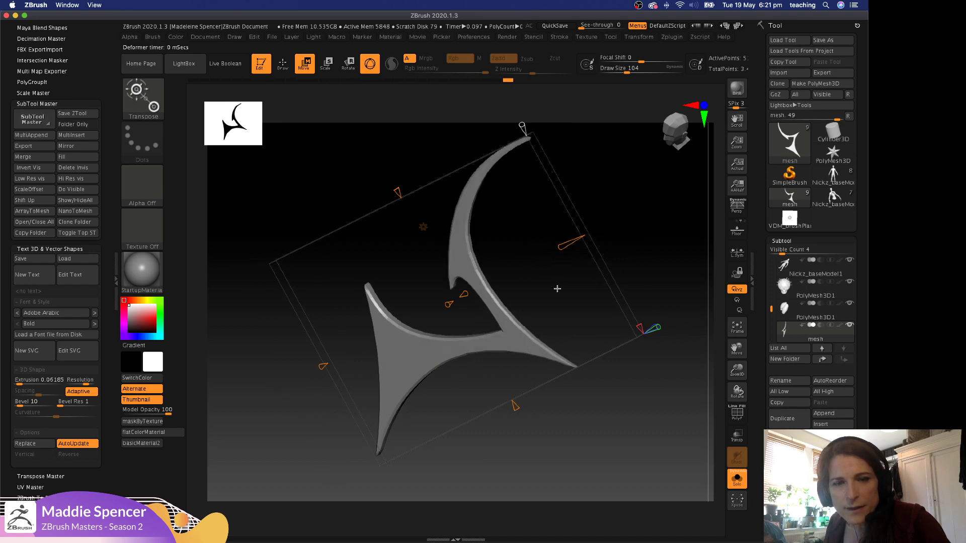
pyautogui.keyDown('alt'); pyautogui.moveTo(661, 224); pyautogui.dragTo(601, 274); pyautogui.keyUp('alt')
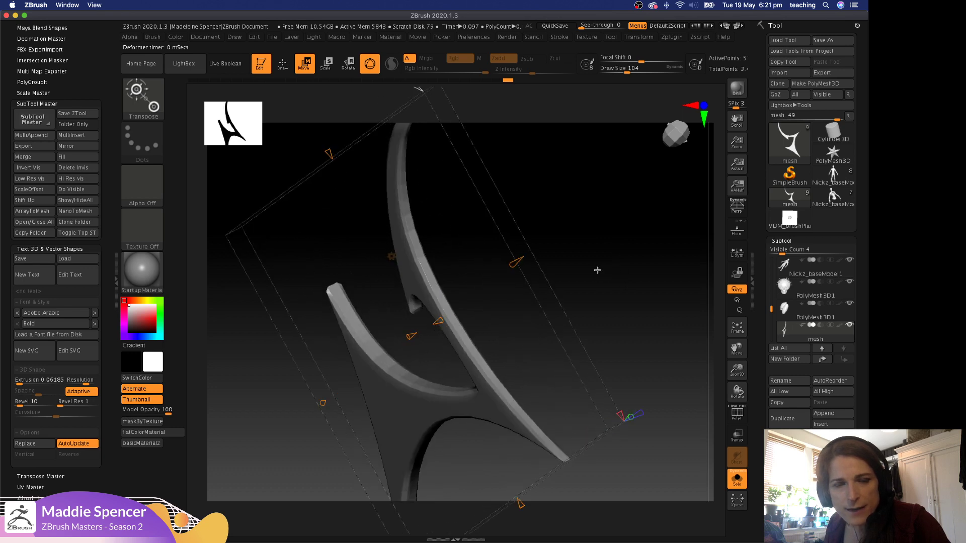
# Accept the taper on the hook shape and return to the regular transform gizmo.
pyautogui.press('w')
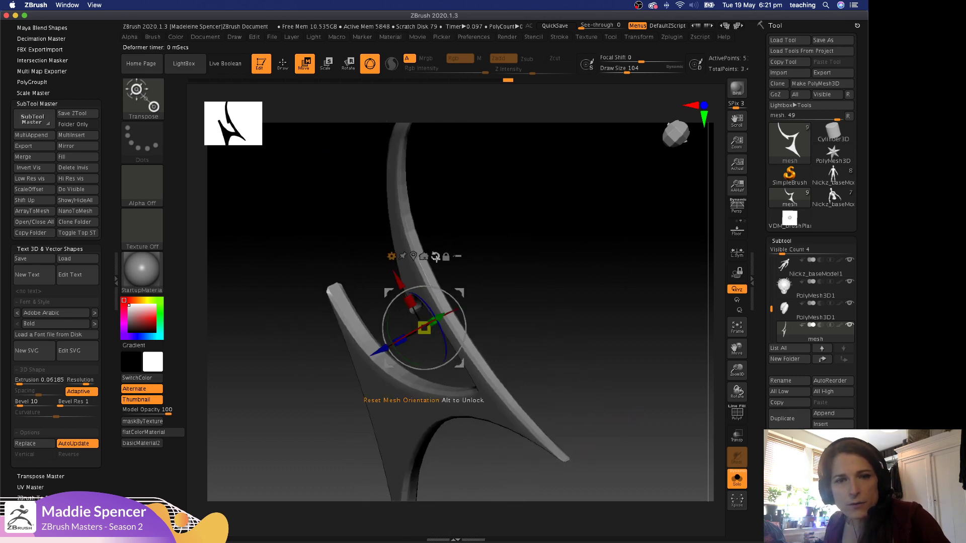
pyautogui.click(392, 256)
pyautogui.click(405, 285)
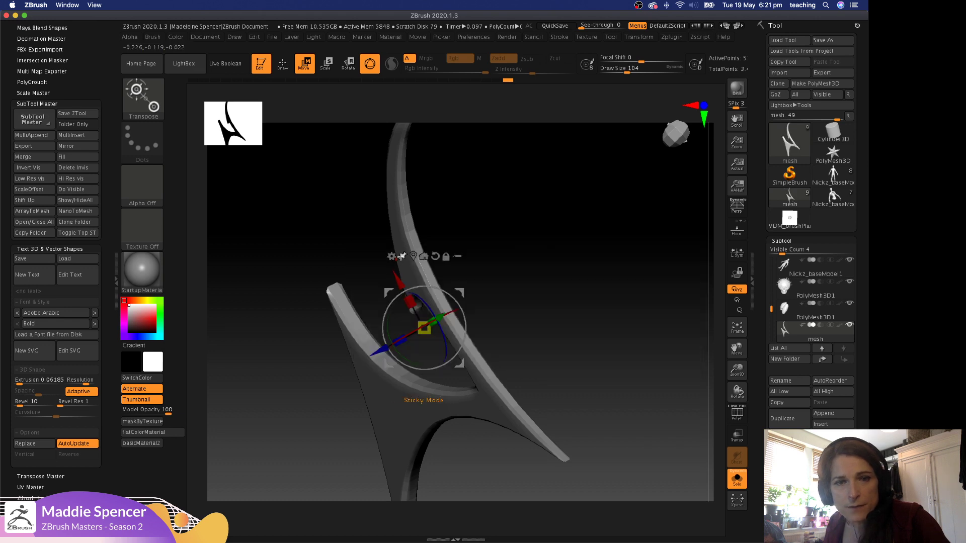
# Apply a bend deformer to the hook shape, curve its long blade, and undo the extra adjustment made with an inner handle.
pyautogui.click(392, 257)
pyautogui.click(491, 345)
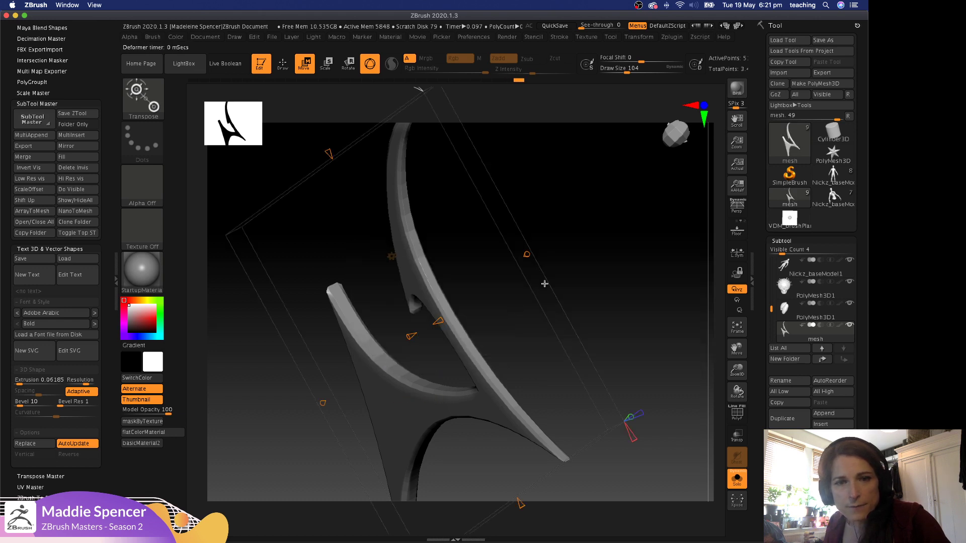
pyautogui.moveTo(527, 255); pyautogui.dragTo(596, 263)
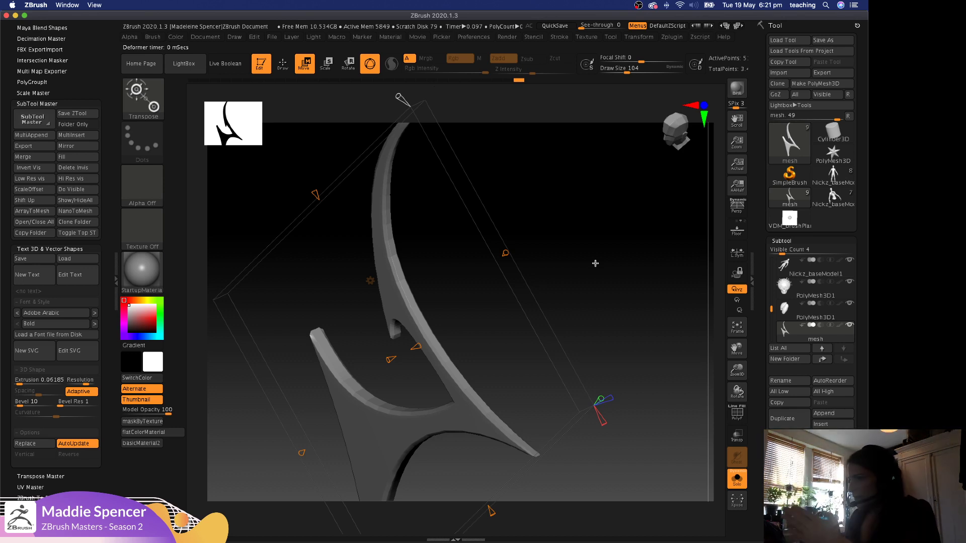
pyautogui.moveTo(572, 255); pyautogui.dragTo(409, 311)
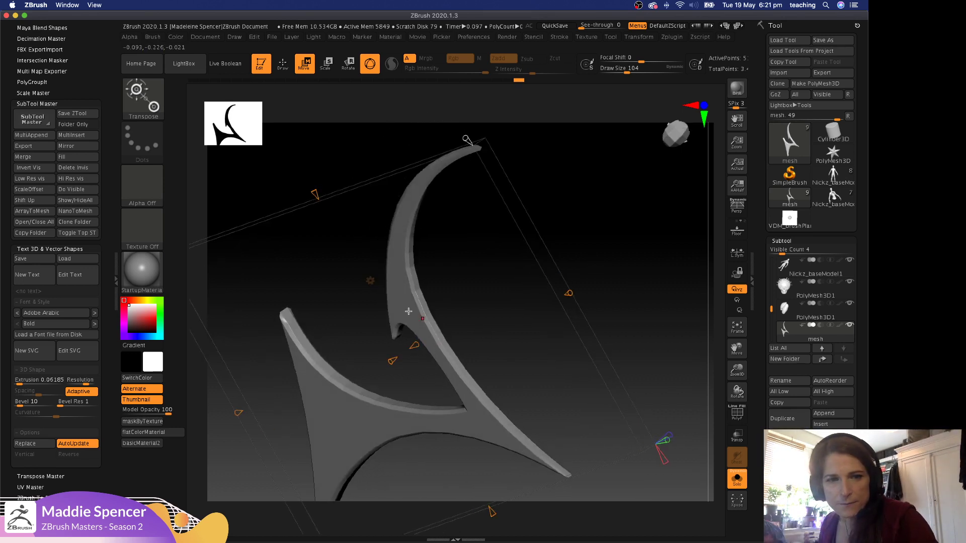
pyautogui.click(569, 292)
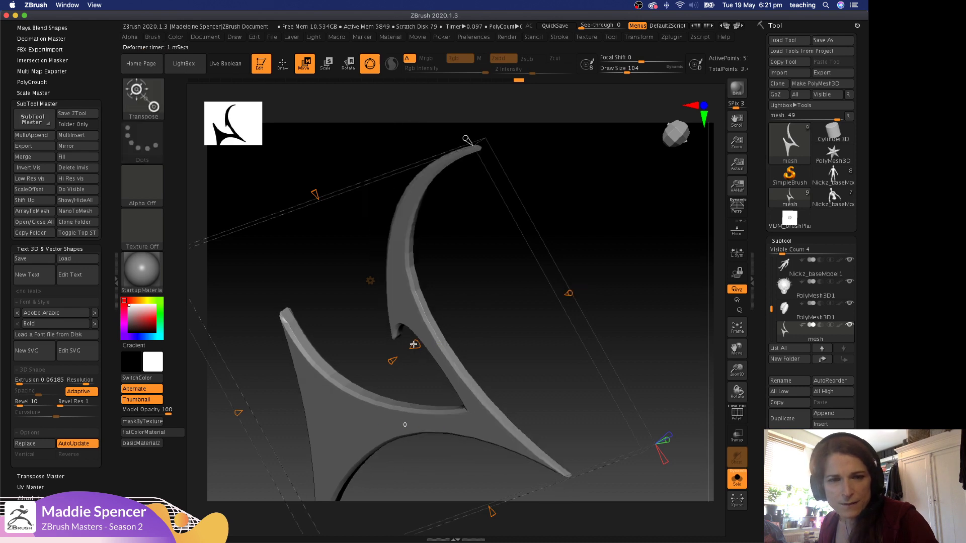
pyautogui.moveTo(399, 356); pyautogui.dragTo(397, 358)
pyautogui.press('super+z')
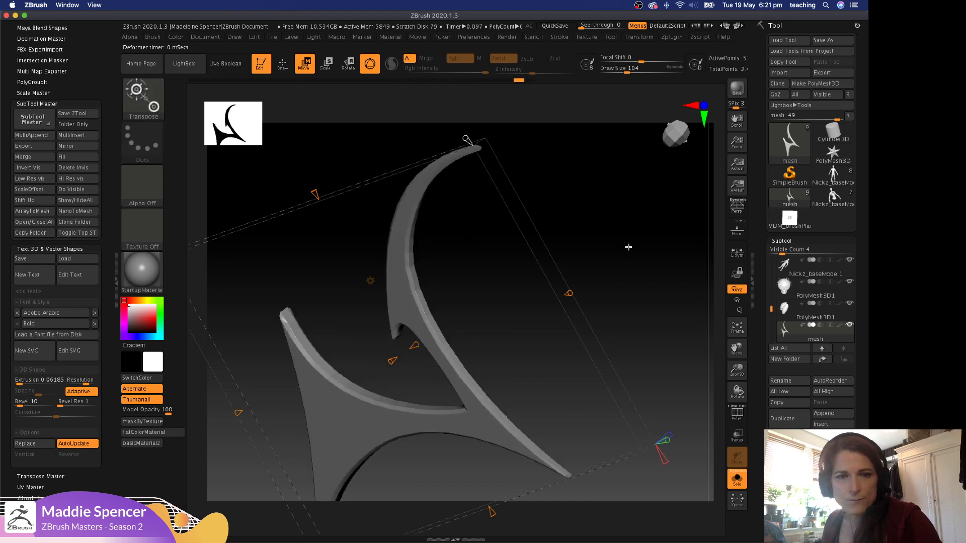
# Bend the hook's long blade further, fine-tune the curve with the corner cone, and return to Draw mode to check the shape.
pyautogui.moveTo(570, 294); pyautogui.dragTo(535, 303)
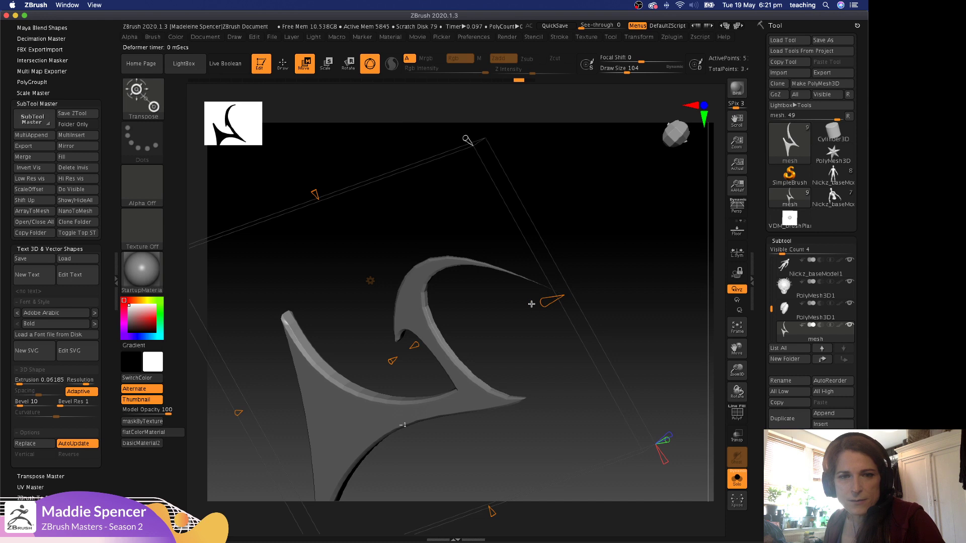
pyautogui.moveTo(660, 260); pyautogui.dragTo(660, 208)
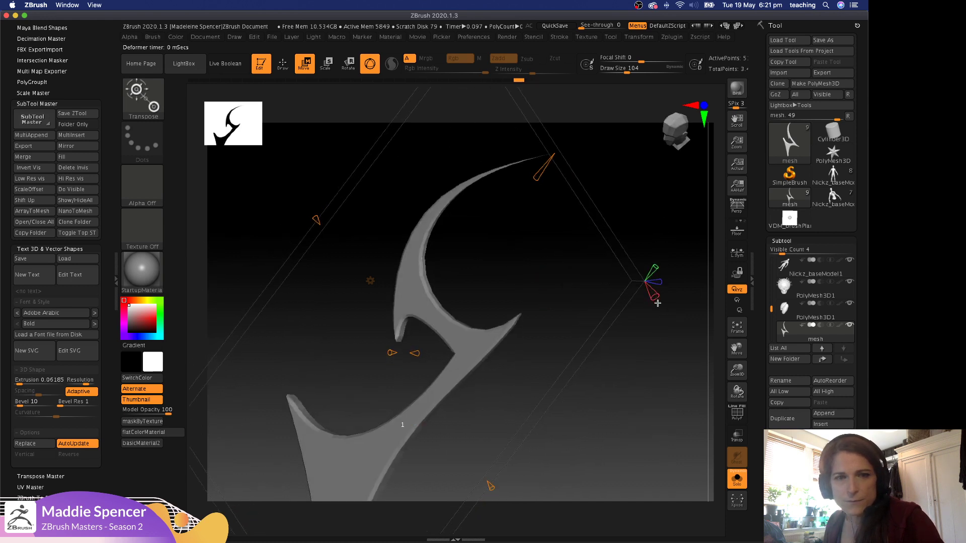
pyautogui.moveTo(652, 294)
pyautogui.mouseDown()
pyautogui.moveTo(641, 282)
pyautogui.moveTo(649, 295)
pyautogui.mouseUp()
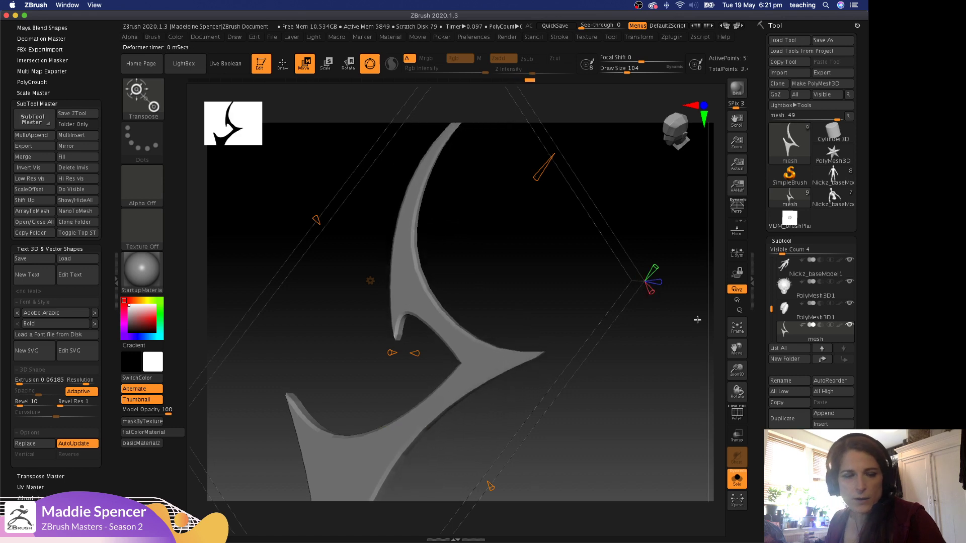
pyautogui.press('q')
pyautogui.moveTo(690, 366)
pyautogui.mouseDown()
pyautogui.moveTo(628, 262)
pyautogui.moveTo(599, 274)
pyautogui.moveTo(593, 250)
pyautogui.moveTo(610, 248)
pyautogui.moveTo(608, 270)
pyautogui.moveTo(594, 255)
pyautogui.mouseUp()
pyautogui.moveTo(578, 321)
pyautogui.mouseDown()
pyautogui.moveTo(563, 326)
pyautogui.moveTo(584, 344)
pyautogui.moveTo(580, 321)
pyautogui.moveTo(604, 334)
pyautogui.moveTo(575, 325)
pyautogui.moveTo(556, 295)
pyautogui.mouseUp()
pyautogui.moveTo(568, 333)
pyautogui.mouseDown()
pyautogui.moveTo(557, 324)
pyautogui.moveTo(643, 276)
pyautogui.mouseUp()
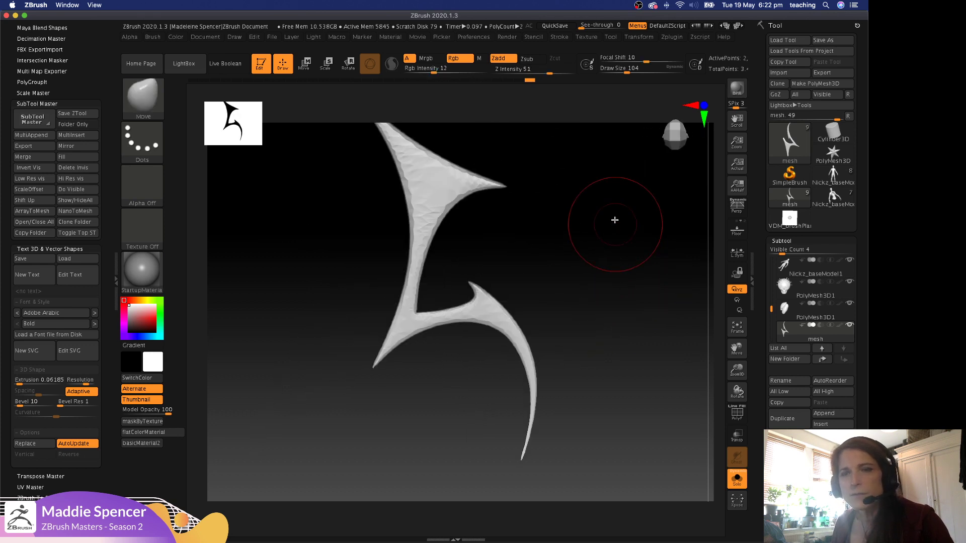
pyautogui.moveTo(615, 216); pyautogui.dragTo(656, 132)
# Load lung_socket.ZTL from the 06_lungSocket folder, turn off Solo mode, and frame the whole assembly.
pyautogui.click(800, 43)
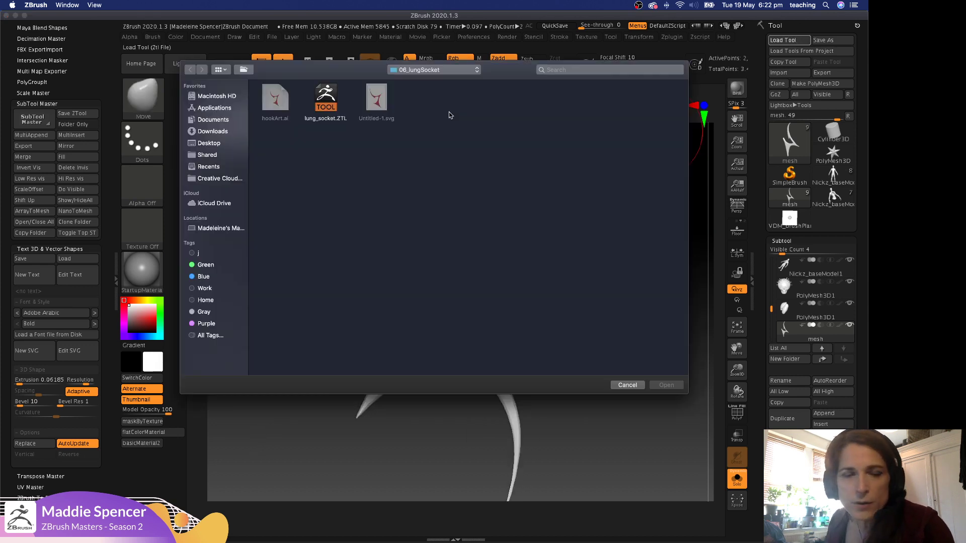
pyautogui.click(433, 70)
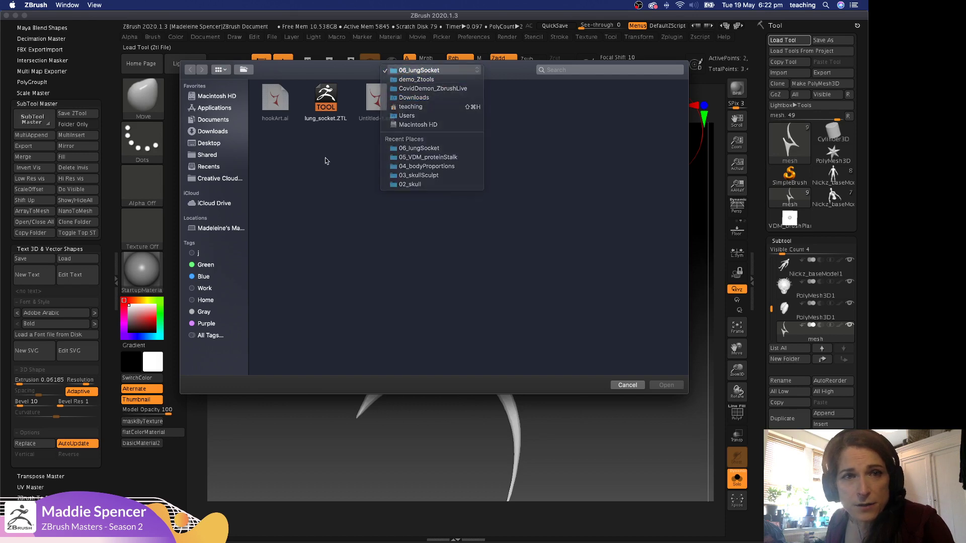
pyautogui.click(326, 103)
pyautogui.doubleClick(332, 112)
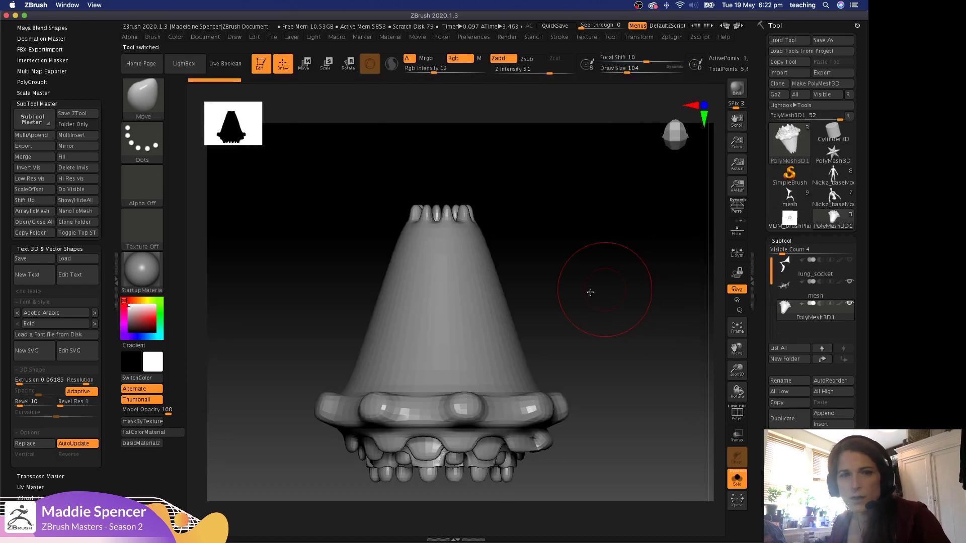
pyautogui.keyDown('shift'); pyautogui.moveTo(590, 293); pyautogui.dragTo(587, 192); pyautogui.keyUp('shift')
pyautogui.click(736, 481)
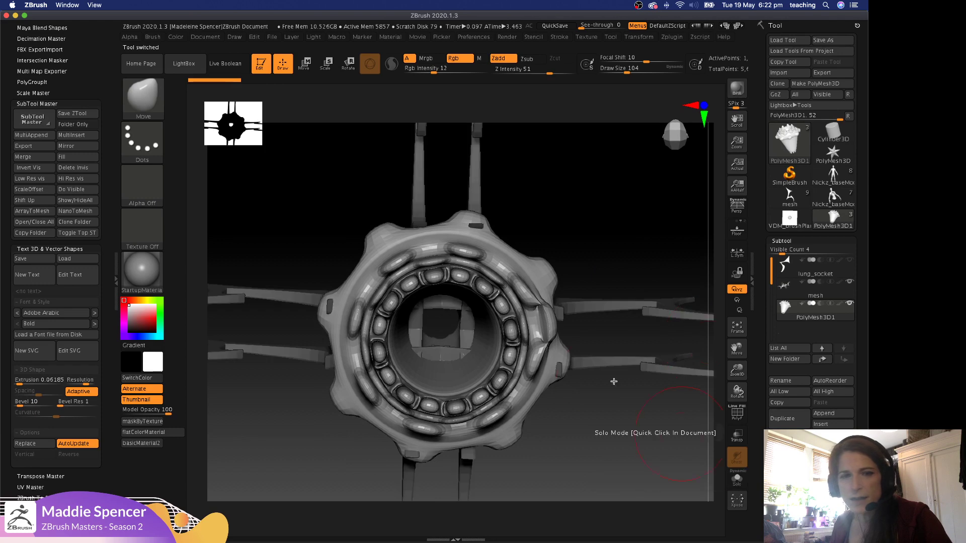
pyautogui.press('f')
# Examine how the paired hooks radiate around the lung socket, looking into its opening and from the side.
pyautogui.moveTo(578, 401); pyautogui.dragTo(637, 231)
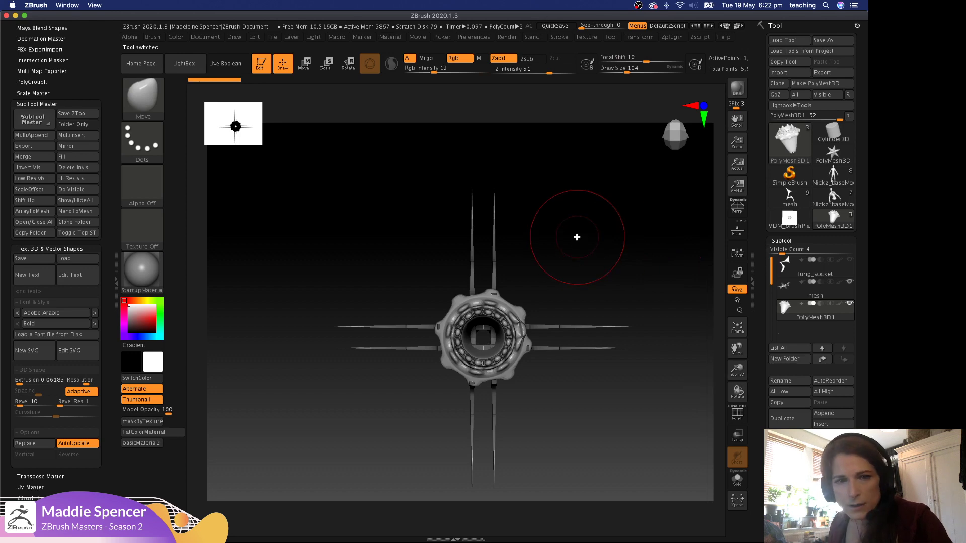
pyautogui.moveTo(576, 233)
pyautogui.mouseDown()
pyautogui.moveTo(578, 209)
pyautogui.moveTo(606, 230)
pyautogui.moveTo(576, 231)
pyautogui.moveTo(565, 280)
pyautogui.moveTo(575, 282)
pyautogui.moveTo(580, 196)
pyautogui.moveTo(608, 213)
pyautogui.moveTo(612, 243)
pyautogui.moveTo(598, 231)
pyautogui.moveTo(593, 196)
pyautogui.moveTo(597, 205)
pyautogui.moveTo(586, 196)
pyautogui.moveTo(555, 235)
pyautogui.mouseUp()
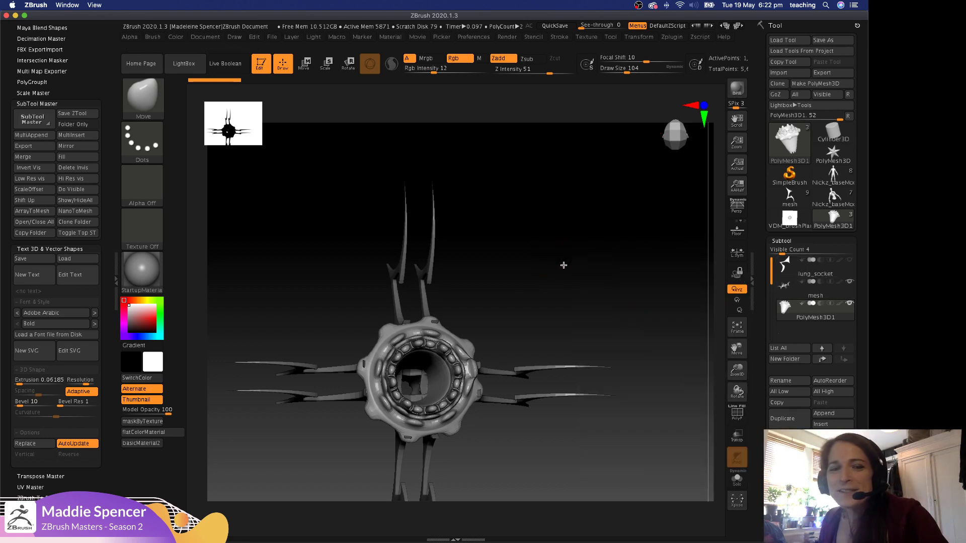
pyautogui.keyDown('shift'); pyautogui.moveTo(563, 265); pyautogui.dragTo(582, 231); pyautogui.keyUp('shift')
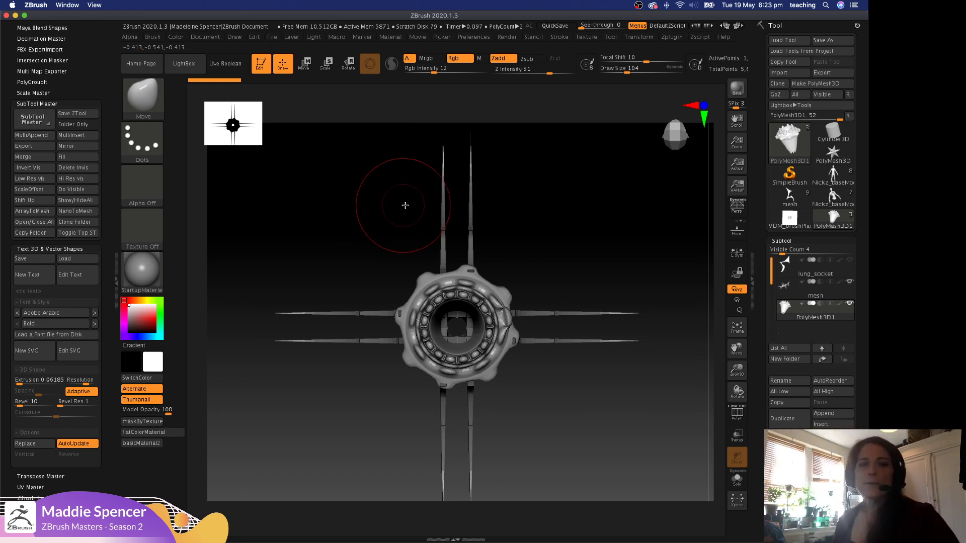
pyautogui.moveTo(518, 189); pyautogui.dragTo(554, 98)
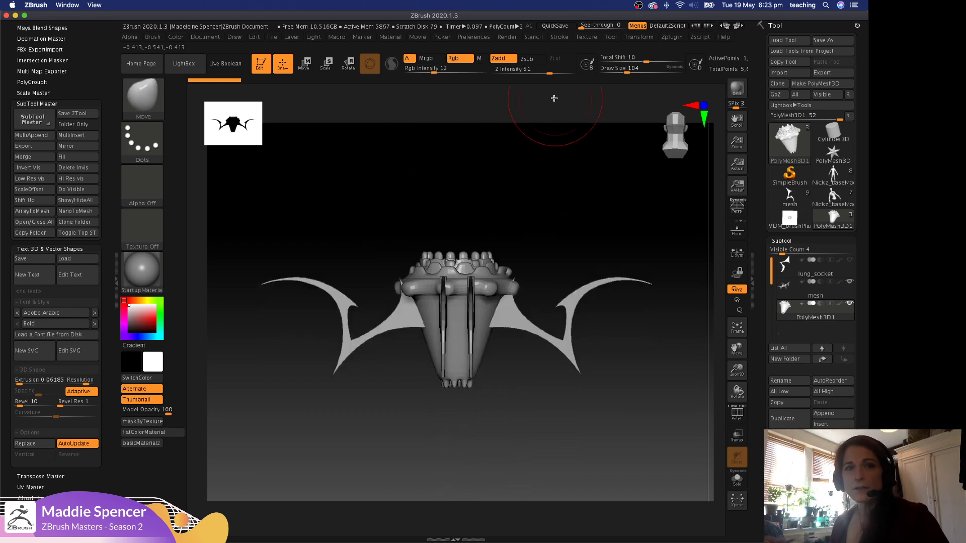
pyautogui.moveTo(588, 173); pyautogui.dragTo(611, 280)
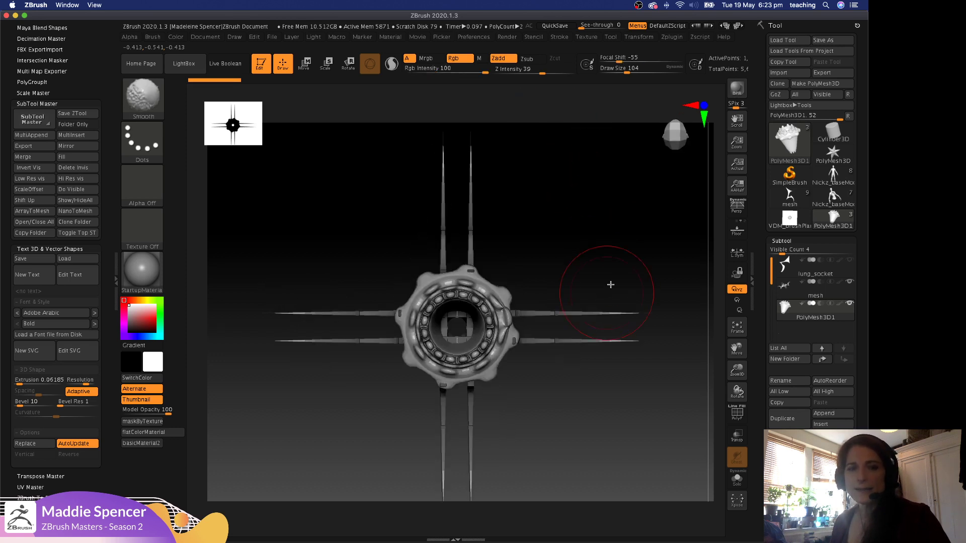
pyautogui.click(160, 39)
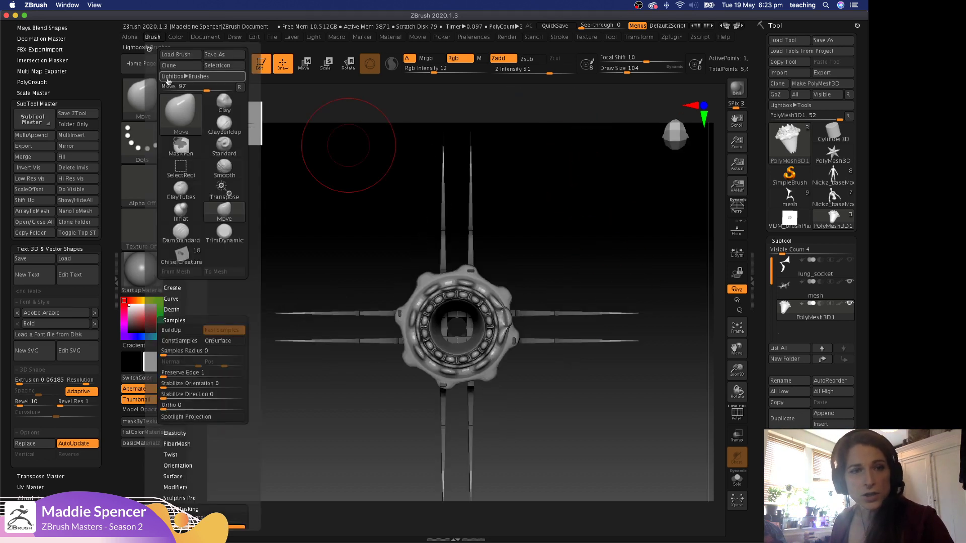
pyautogui.click(177, 285)
pyautogui.click(183, 304)
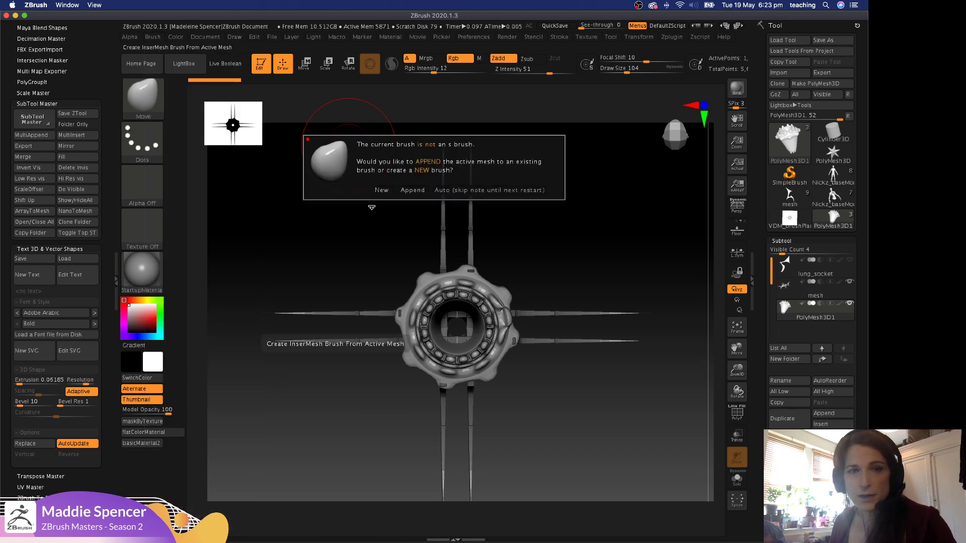
pyautogui.click(381, 191)
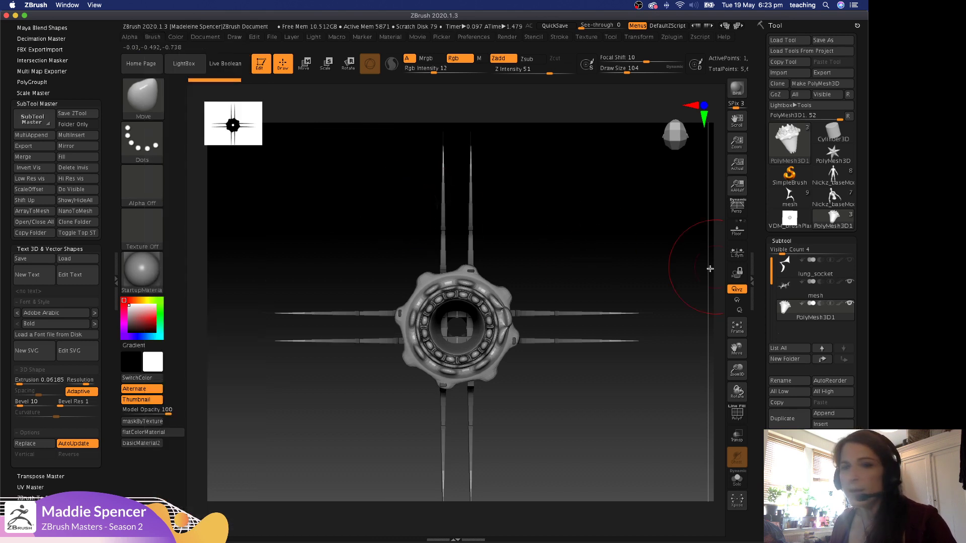
# Merge the lung socket's subtools down into one mesh, starting from the lung_socket subtool, and turn on the PolyFrame display.
pyautogui.click(786, 267)
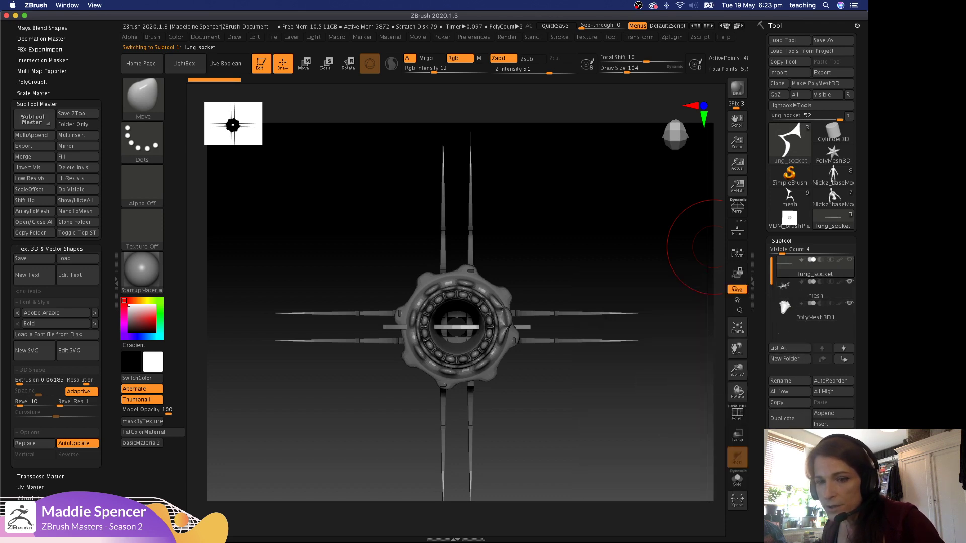
pyautogui.click(788, 484)
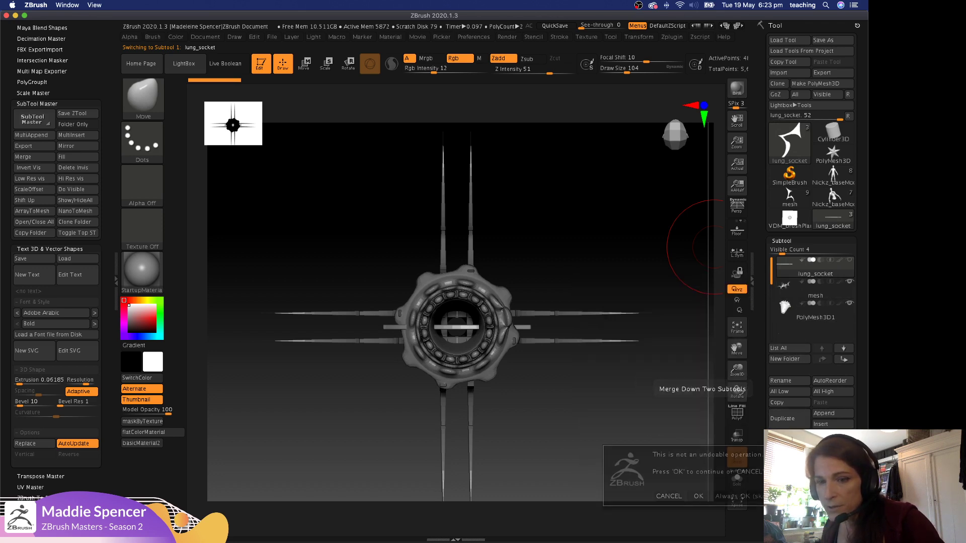
pyautogui.click(730, 497)
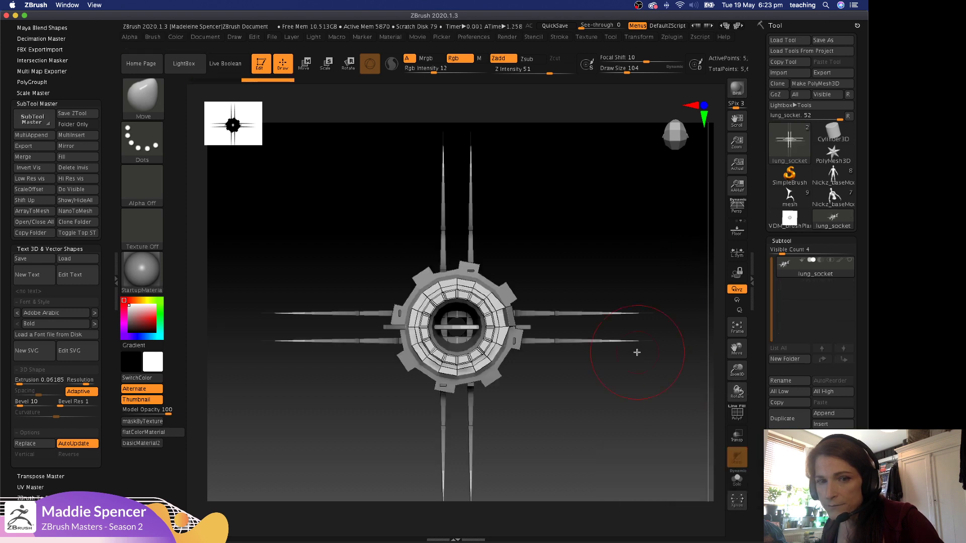
pyautogui.moveTo(600, 242)
pyautogui.mouseDown()
pyautogui.moveTo(610, 231)
pyautogui.moveTo(576, 265)
pyautogui.moveTo(582, 248)
pyautogui.moveTo(567, 244)
pyautogui.mouseUp()
pyautogui.hotkey('shift', 'f')
pyautogui.press('ctrl')
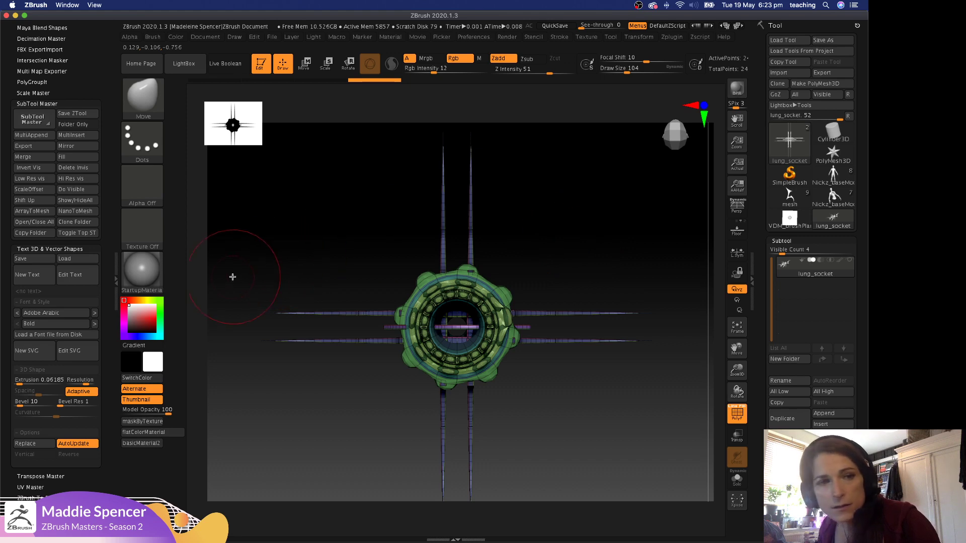
# Collapse the plugin tray and create a new InsertMesh brush from the merged lung_socket mesh.
pyautogui.click(119, 282)
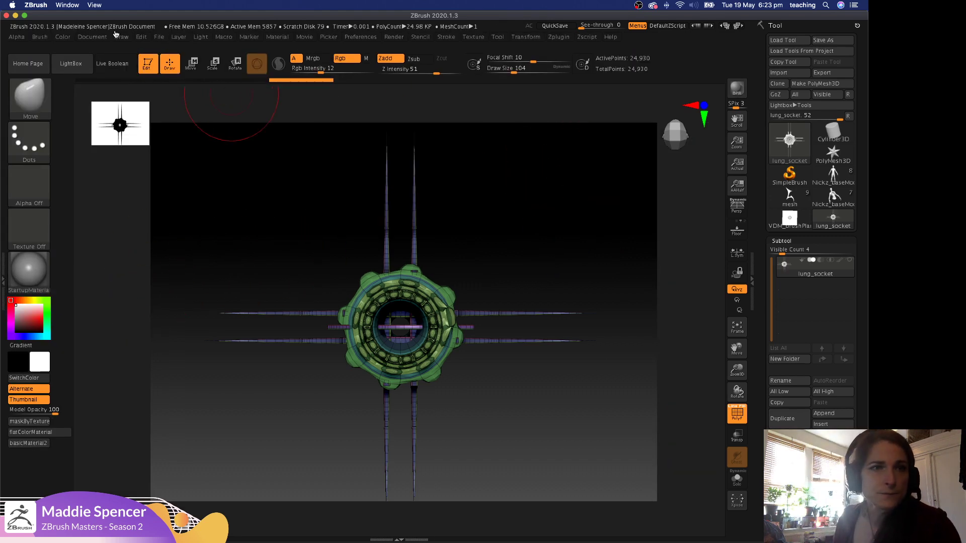
pyautogui.click(41, 38)
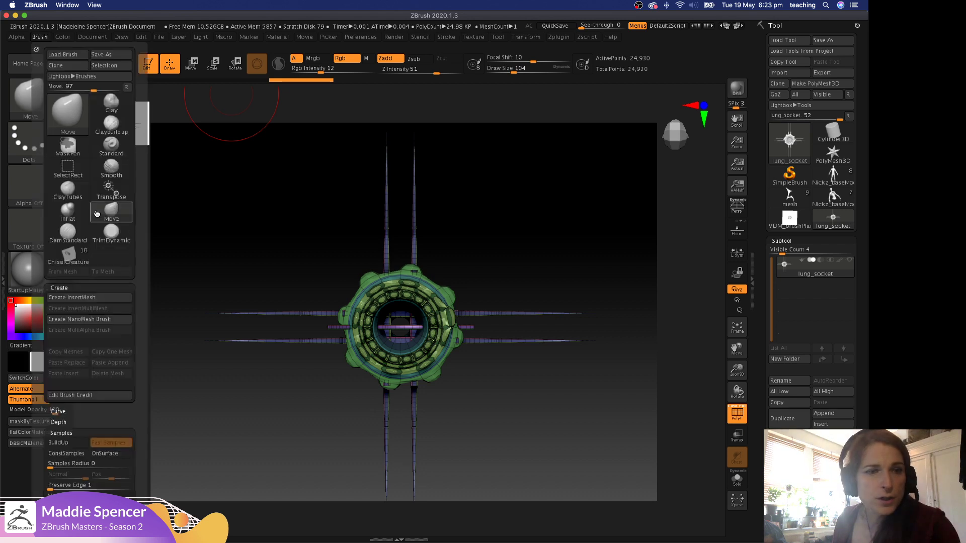
pyautogui.click(86, 297)
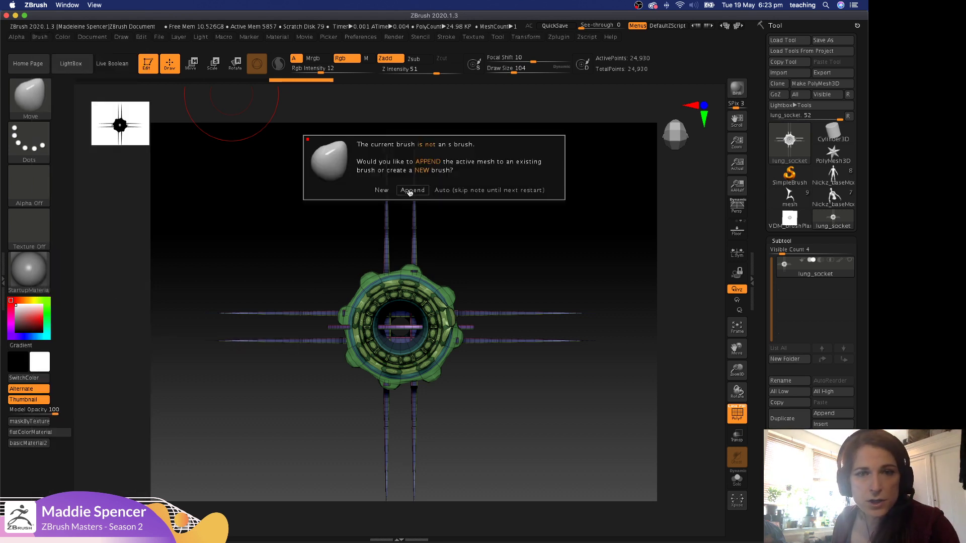
pyautogui.click(382, 190)
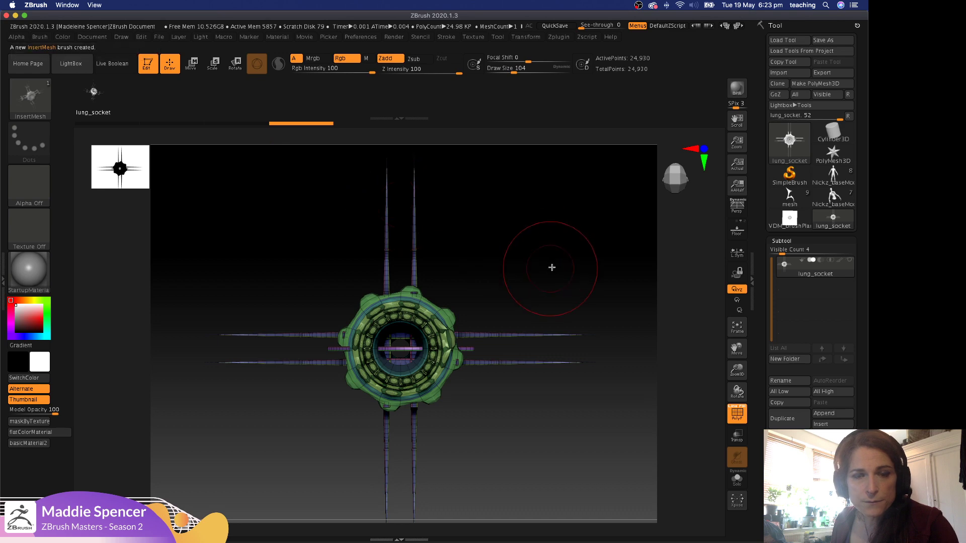
# Try to duplicate the merged lung socket in place with the Move gizmo, working from the straight front view.
pyautogui.moveTo(550, 268)
pyautogui.mouseDown()
pyautogui.moveTo(575, 218)
pyautogui.moveTo(568, 210)
pyautogui.moveTo(538, 216)
pyautogui.moveTo(533, 240)
pyautogui.moveTo(568, 278)
pyautogui.moveTo(560, 272)
pyautogui.moveTo(594, 251)
pyautogui.moveTo(591, 224)
pyautogui.moveTo(565, 225)
pyautogui.mouseUp()
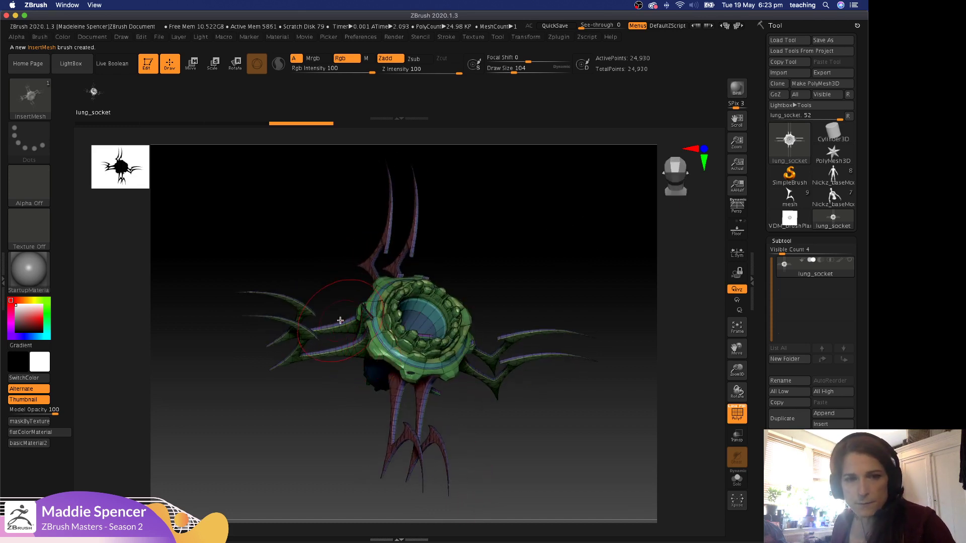
pyautogui.keyDown('shift'); pyautogui.moveTo(522, 228); pyautogui.dragTo(498, 196); pyautogui.keyUp('shift')
pyautogui.moveTo(509, 232)
pyautogui.keyDown('ctrl'); pyautogui.mouseDown(button='right')
pyautogui.moveTo(519, 245)
pyautogui.moveTo(482, 194)
pyautogui.mouseUp(button='right'); pyautogui.keyUp('ctrl')
pyautogui.keyDown('alt'); pyautogui.moveTo(503, 213); pyautogui.dragTo(528, 247); pyautogui.keyUp('alt')
pyautogui.keyDown('ctrl'); pyautogui.moveTo(529, 246); pyautogui.dragTo(531, 256, button='right'); pyautogui.keyUp('ctrl')
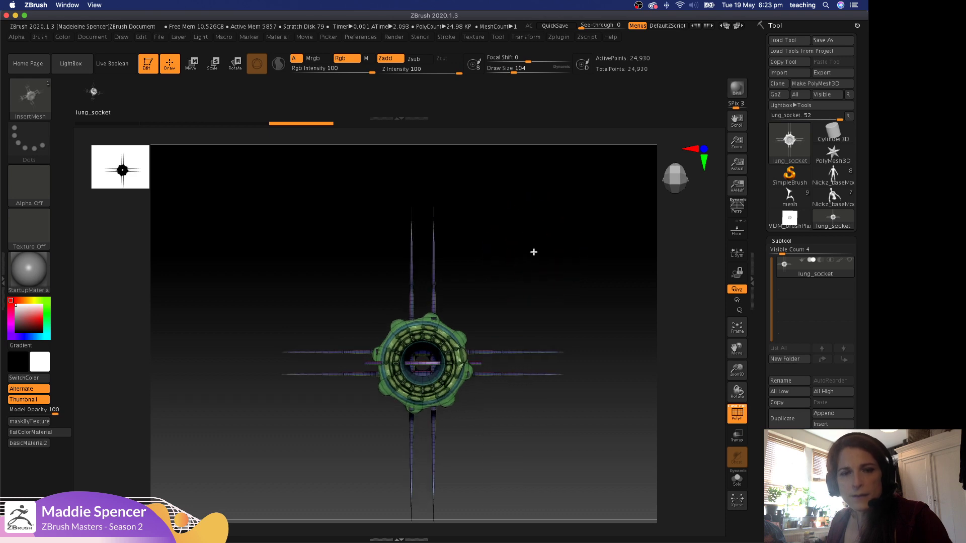
pyautogui.keyDown('alt'); pyautogui.moveTo(535, 252); pyautogui.dragTo(509, 242); pyautogui.keyUp('alt')
pyautogui.press('w')
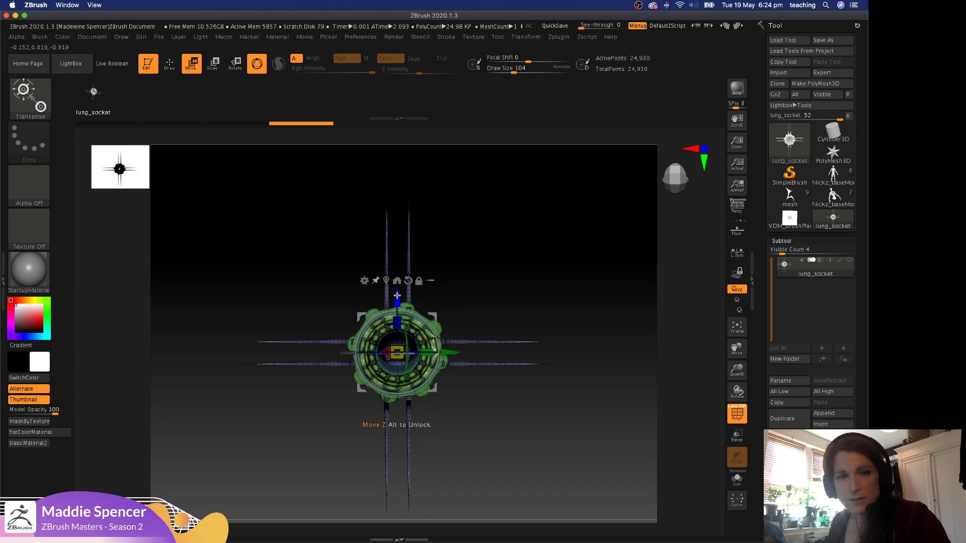
pyautogui.press('ctrl')
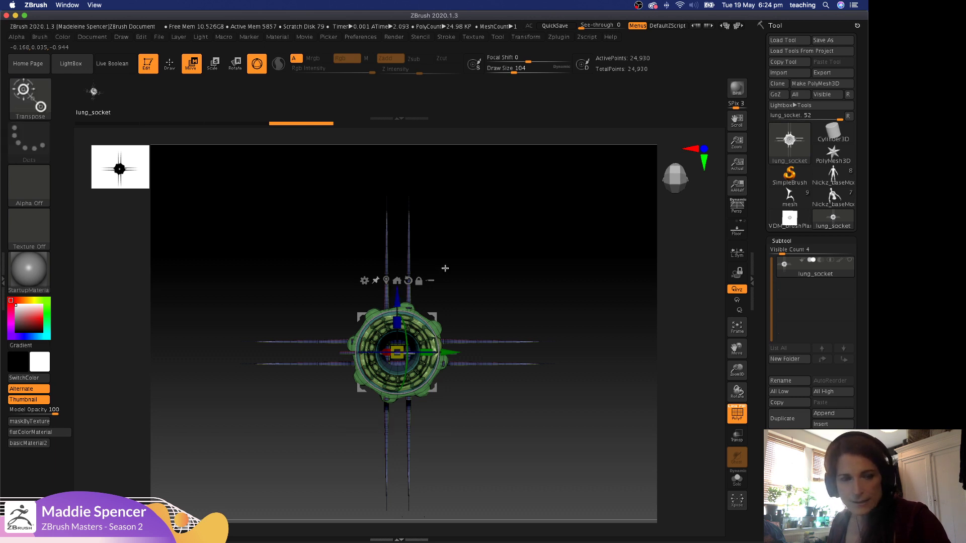
pyautogui.press('q')
pyautogui.moveTo(487, 243); pyautogui.dragTo(498, 257)
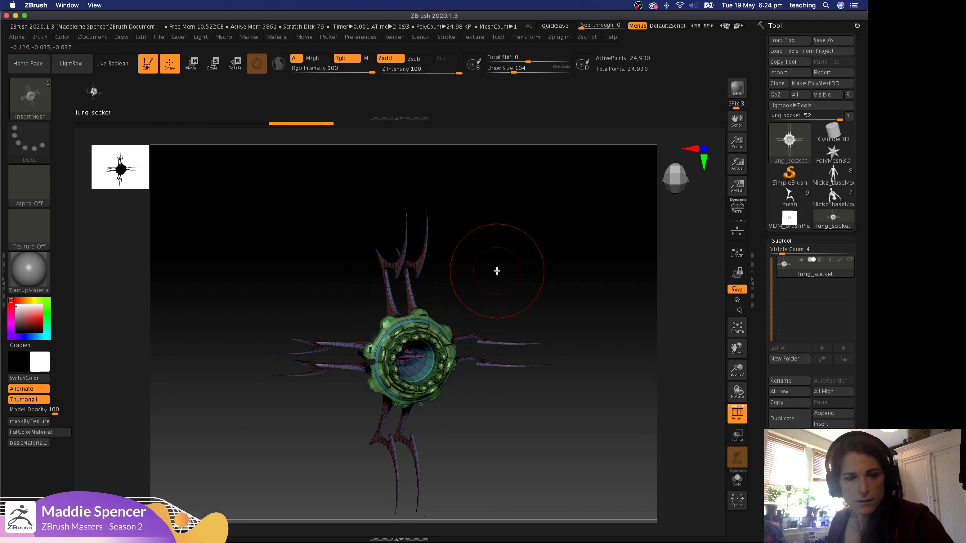
pyautogui.keyDown('shift'); pyautogui.moveTo(496, 270); pyautogui.dragTo(488, 270); pyautogui.keyUp('shift')
pyautogui.press('w')
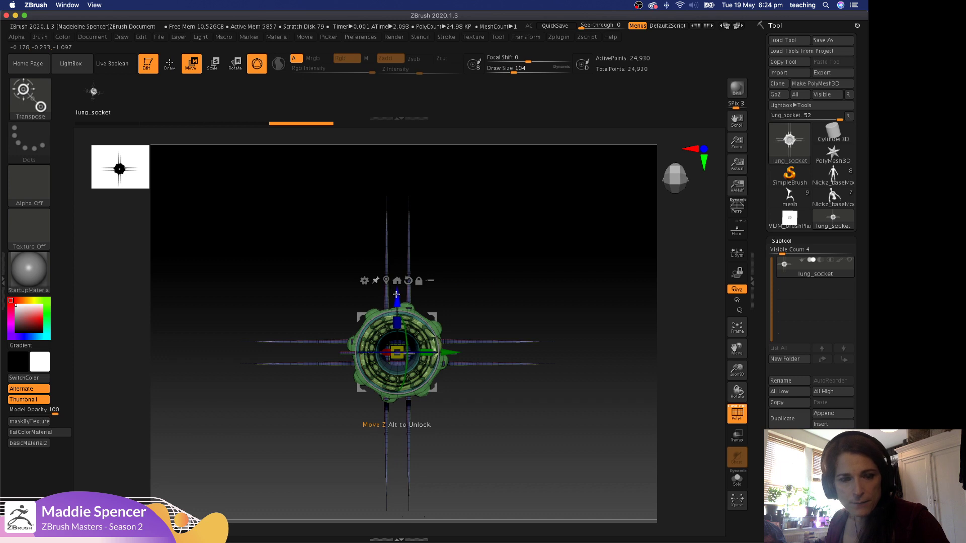
pyautogui.keyDown('ctrl'); pyautogui.moveTo(396, 295); pyautogui.dragTo(397, 293); pyautogui.keyUp('ctrl')
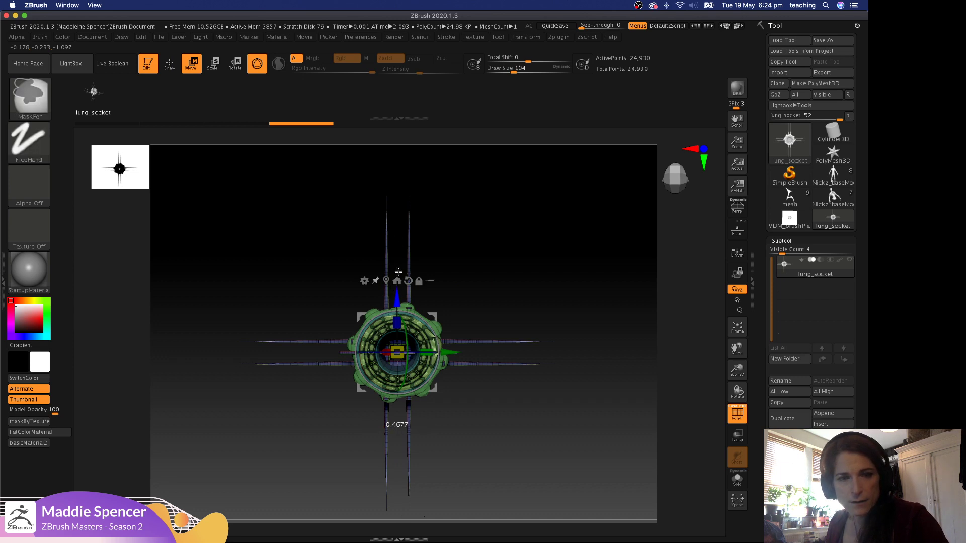
pyautogui.keyDown('ctrl'); pyautogui.moveTo(399, 272); pyautogui.dragTo(399, 298); pyautogui.keyUp('ctrl')
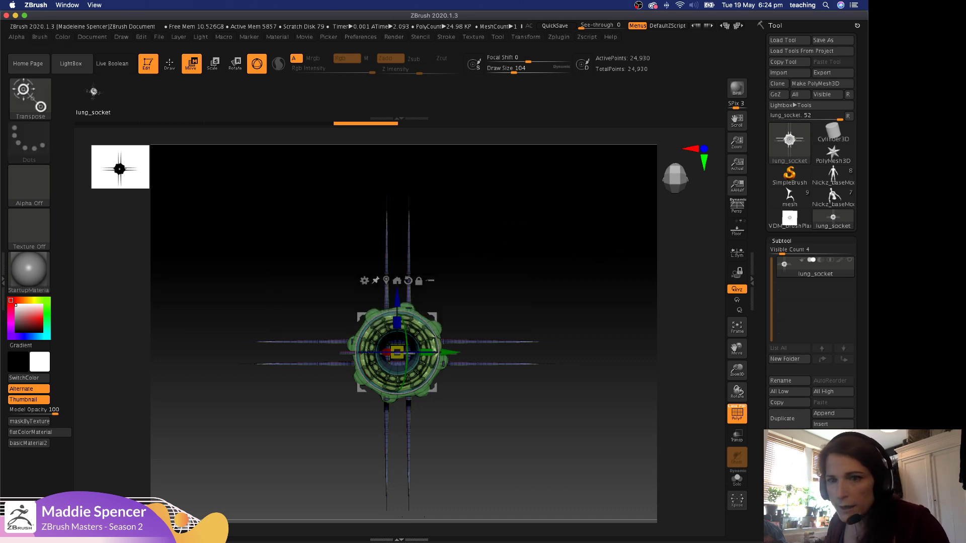
# Delete the lower subdivision levels of the merged lung socket.
pyautogui.click(786, 240)
pyautogui.click(786, 251)
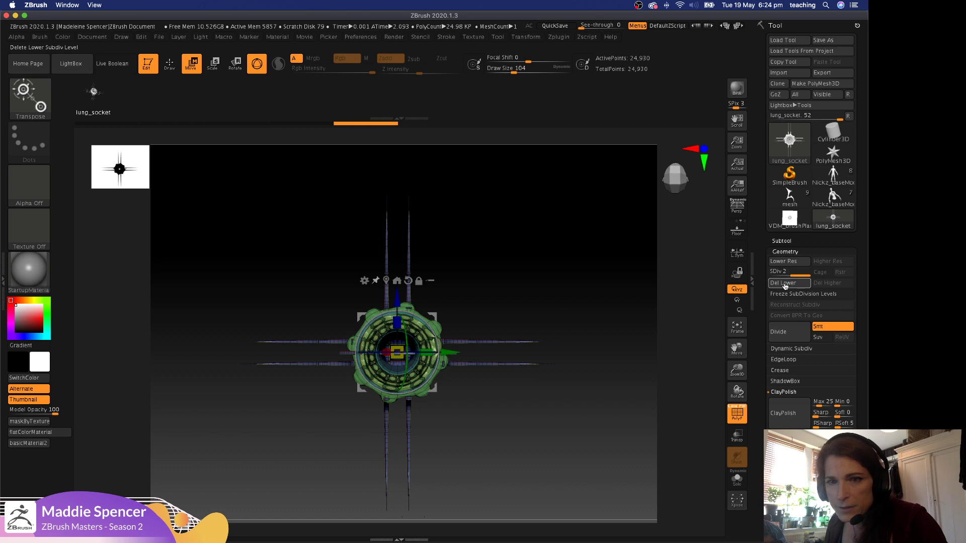
pyautogui.click(786, 283)
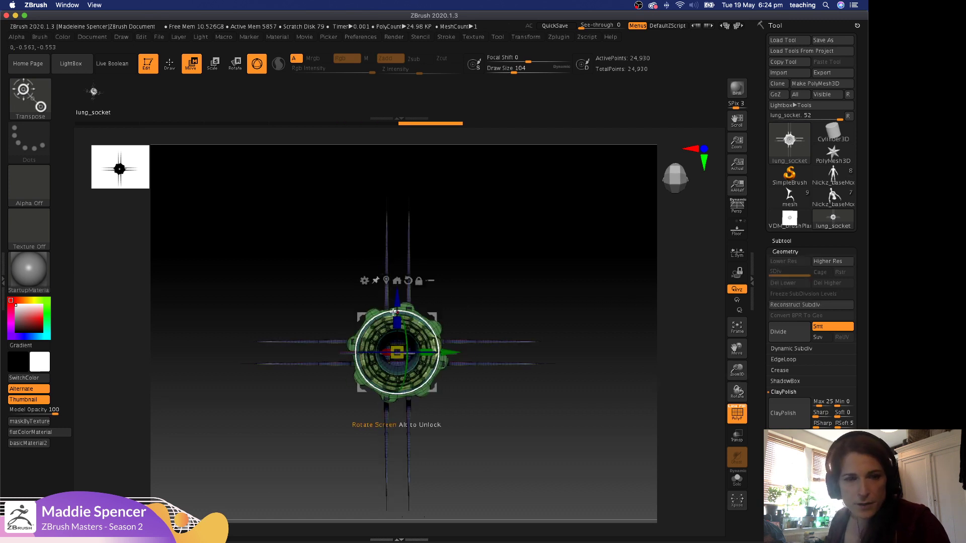
# Duplicate the lung socket in place, rotate it about 45° so extra hooks fill the diagonal gaps, and clear the mask.
pyautogui.keyDown('ctrl'); pyautogui.moveTo(397, 303); pyautogui.dragTo(398, 300); pyautogui.keyUp('ctrl')
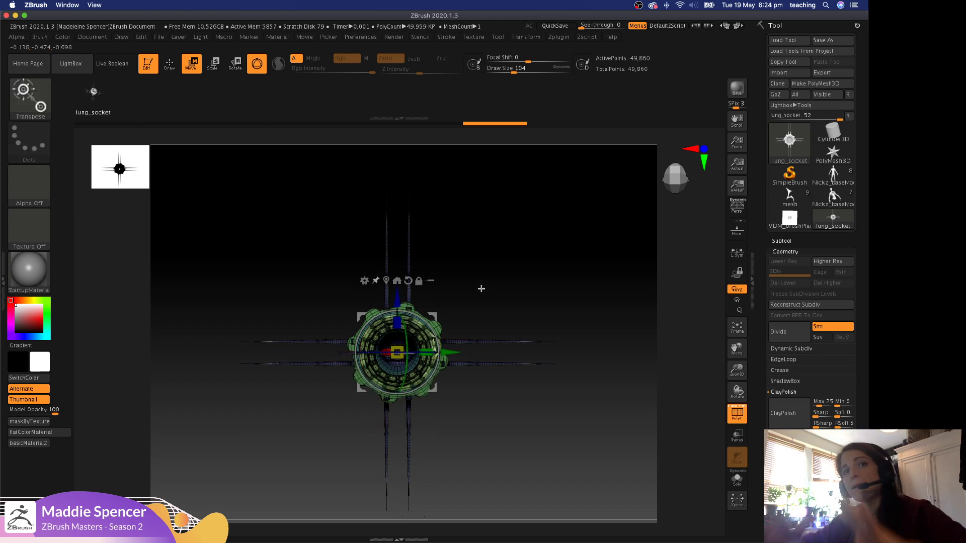
pyautogui.moveTo(423, 318); pyautogui.dragTo(393, 352)
pyautogui.press('q')
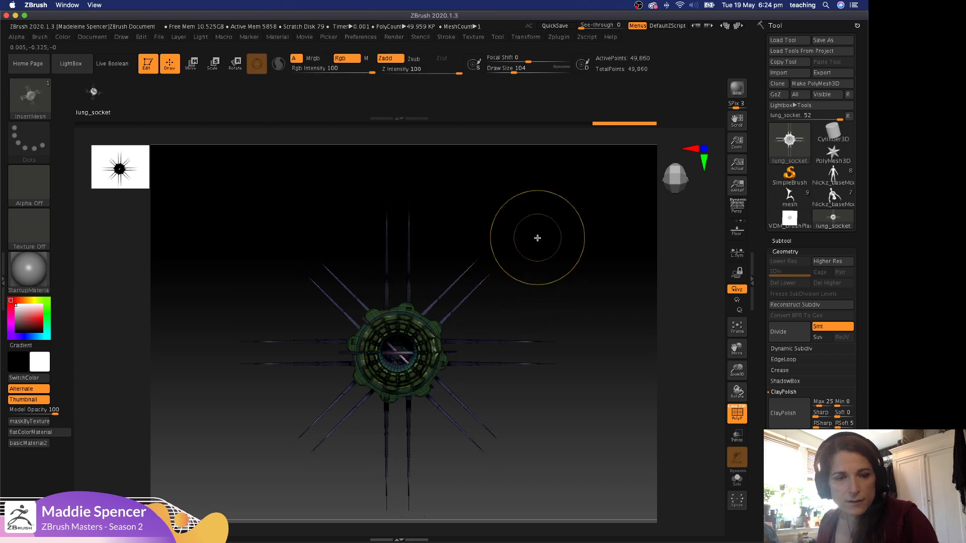
pyautogui.moveTo(537, 237)
pyautogui.keyDown('ctrl'); pyautogui.mouseDown()
pyautogui.moveTo(572, 256)
pyautogui.moveTo(511, 250)
pyautogui.moveTo(570, 226)
pyautogui.moveTo(548, 289)
pyautogui.moveTo(539, 248)
pyautogui.moveTo(558, 254)
pyautogui.moveTo(545, 256)
pyautogui.moveTo(538, 186)
pyautogui.moveTo(584, 209)
pyautogui.moveTo(552, 218)
pyautogui.moveTo(563, 249)
pyautogui.mouseUp(); pyautogui.keyUp('ctrl')
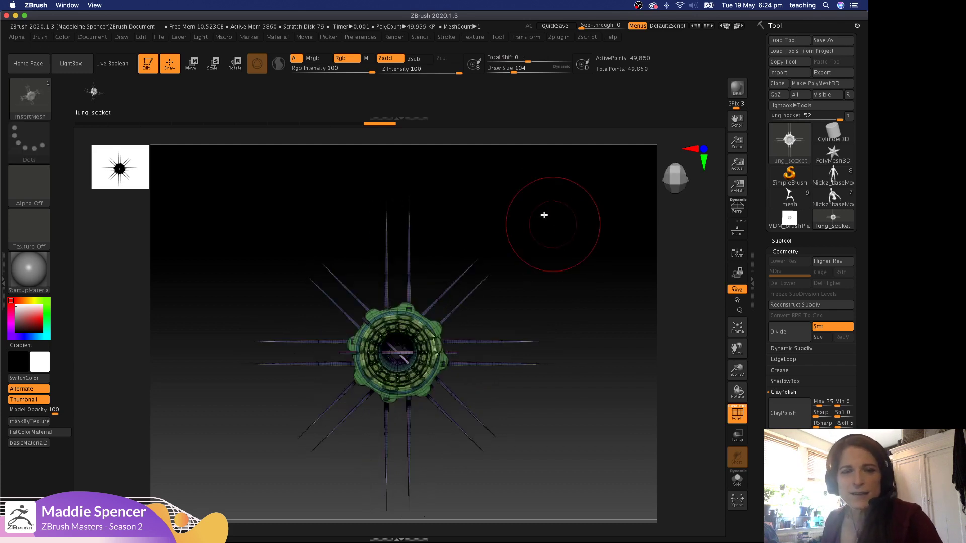
# Append the lung socket with the doubled hooks to the current InsertMesh brush and dismiss the note.
pyautogui.moveTo(544, 215)
pyautogui.mouseDown()
pyautogui.moveTo(569, 213)
pyautogui.moveTo(535, 212)
pyautogui.mouseUp()
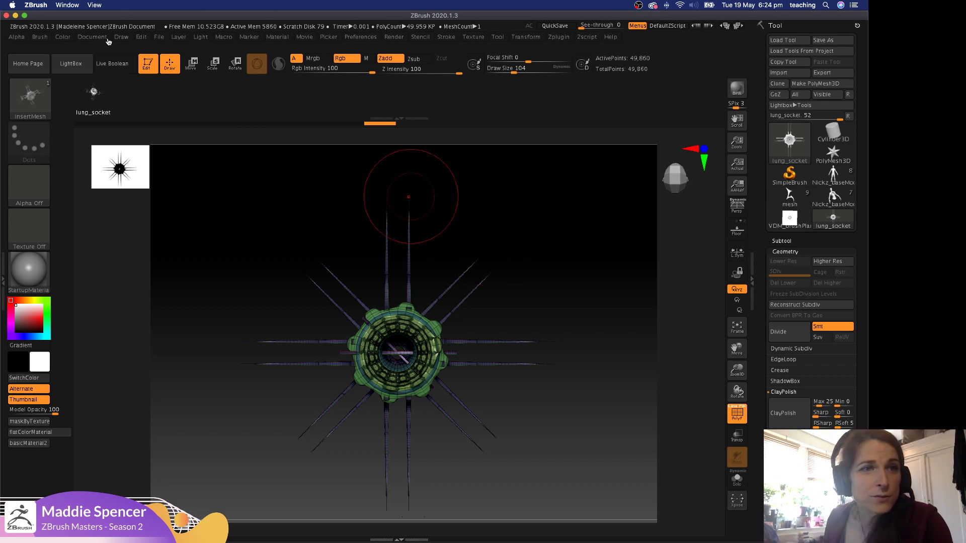
pyautogui.click(40, 37)
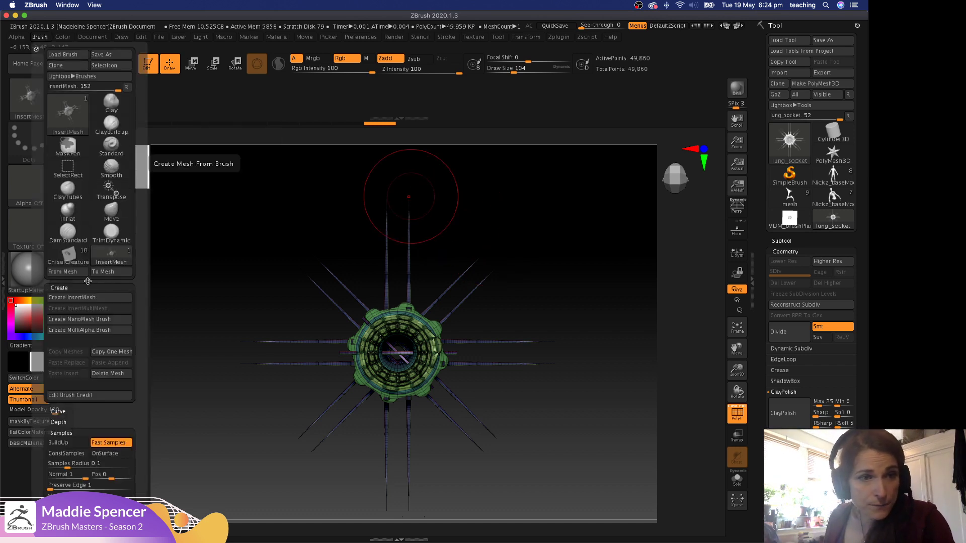
pyautogui.click(100, 162)
pyautogui.click(412, 191)
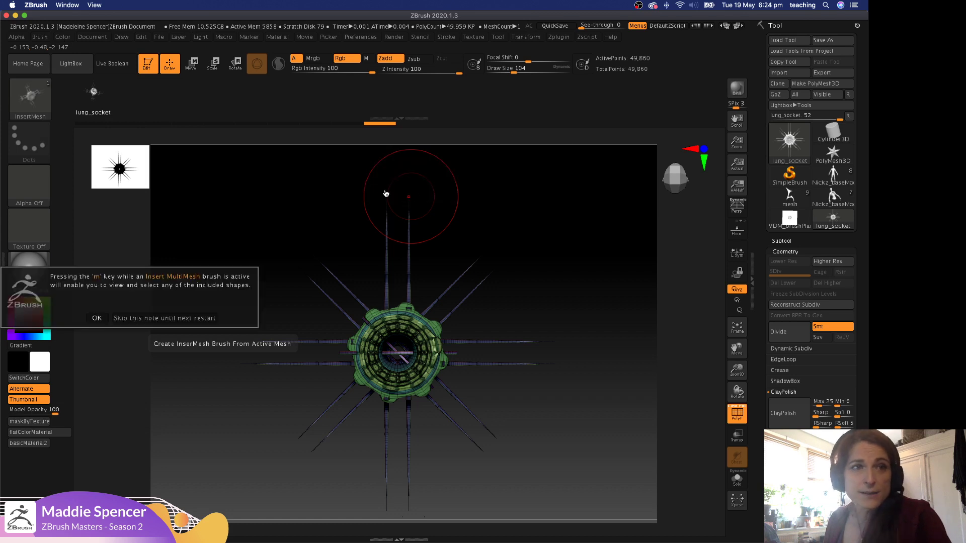
pyautogui.click(96, 318)
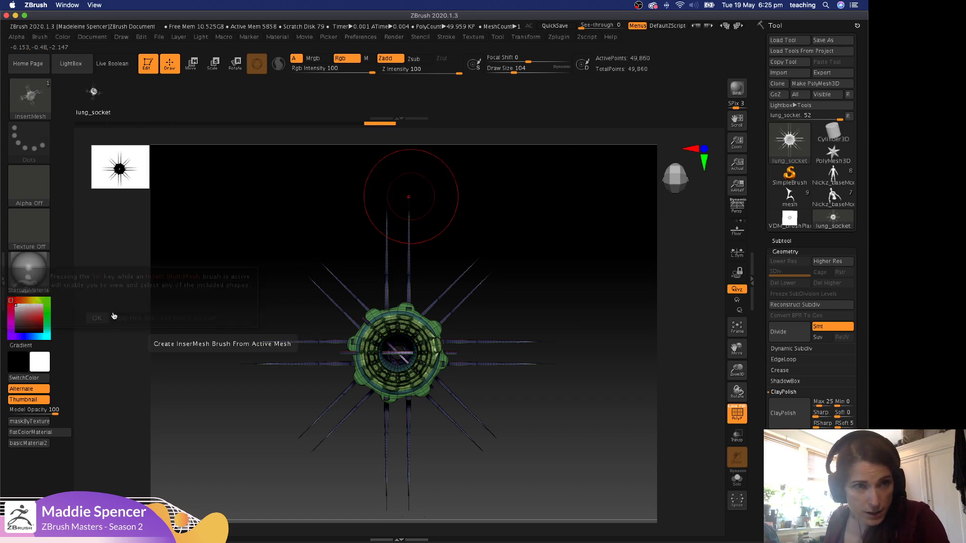
# Save the brush preset as insertLungSocket in the 06_lungSocket folder.
pyautogui.click(45, 39)
pyautogui.click(110, 54)
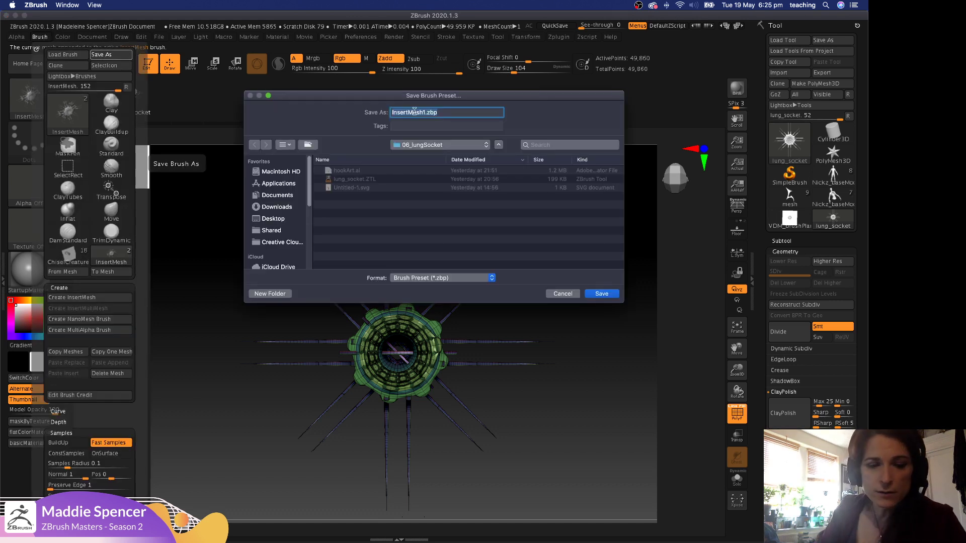
pyautogui.write('insertLungS')
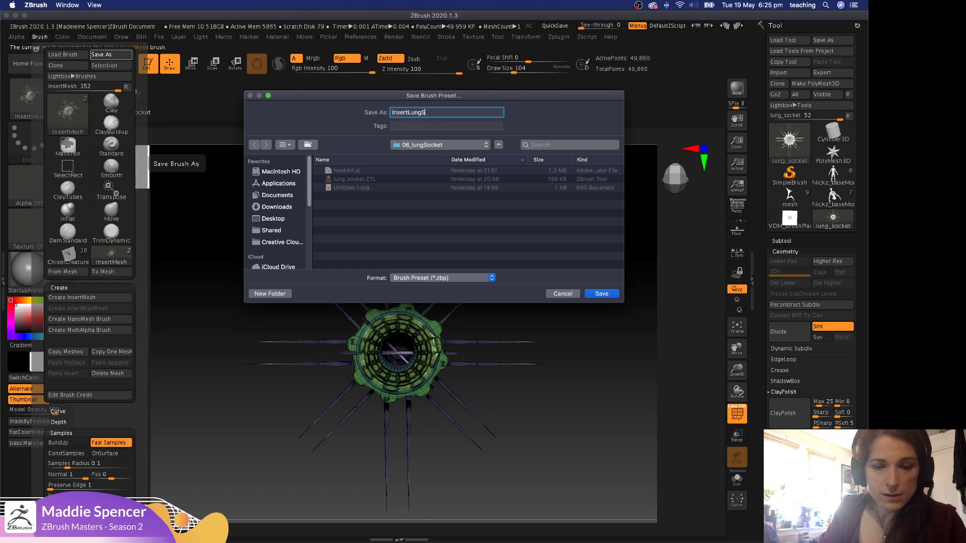
pyautogui.write('ocket')
pyautogui.press('Return')
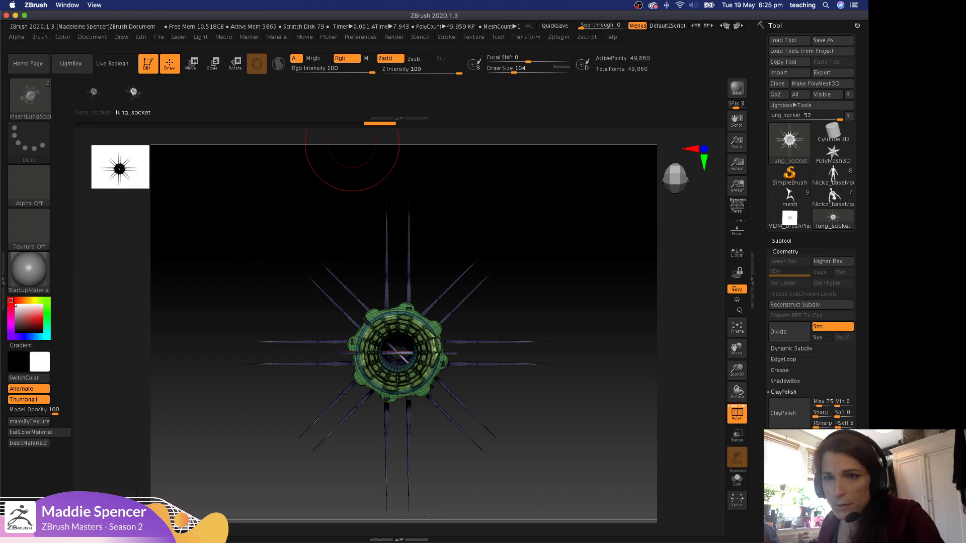
pyautogui.click(834, 197)
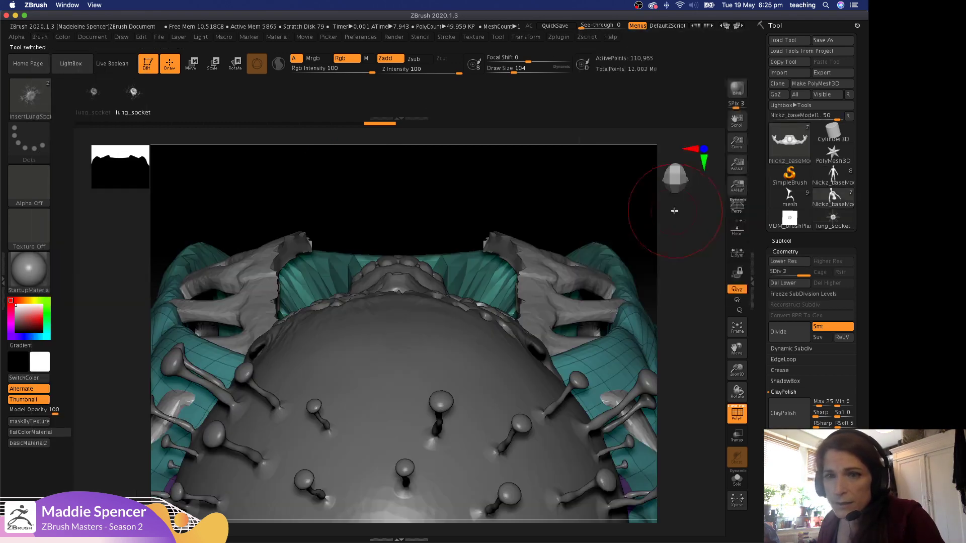
pyautogui.press('f')
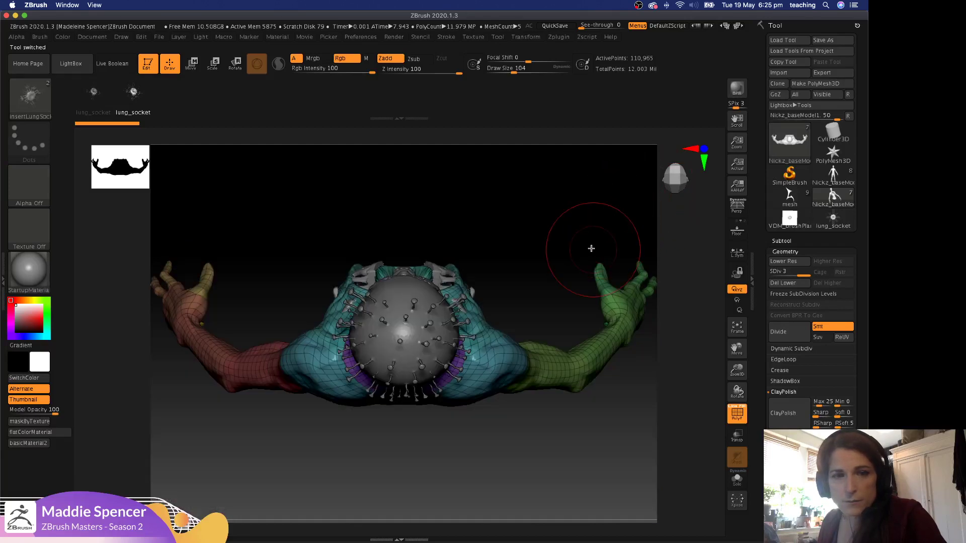
pyautogui.moveTo(590, 248); pyautogui.dragTo(569, 166)
pyautogui.moveTo(582, 229); pyautogui.dragTo(649, 218)
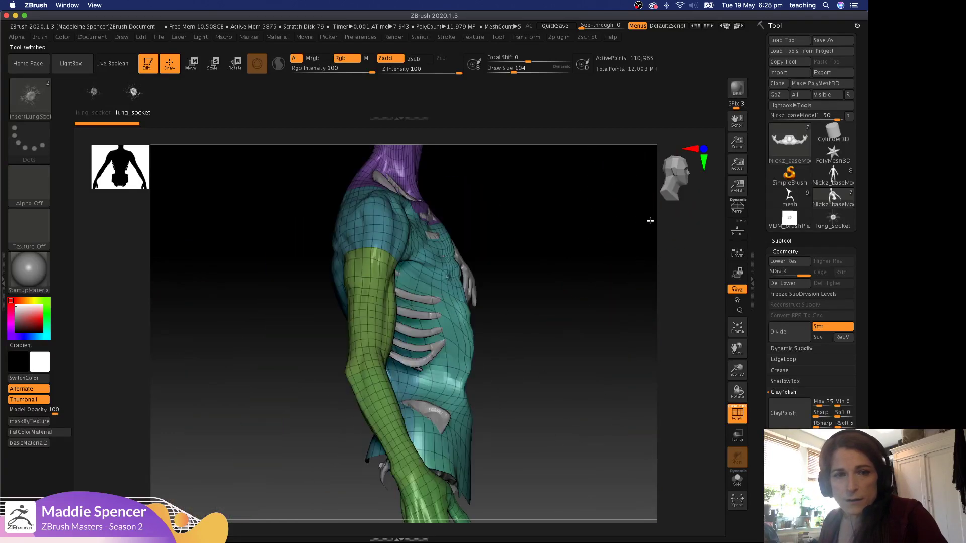
# Switch to the mesh tool with the full skeleton body, select and solo its lungs subtool, and turn off PolyFrame.
pyautogui.click(791, 198)
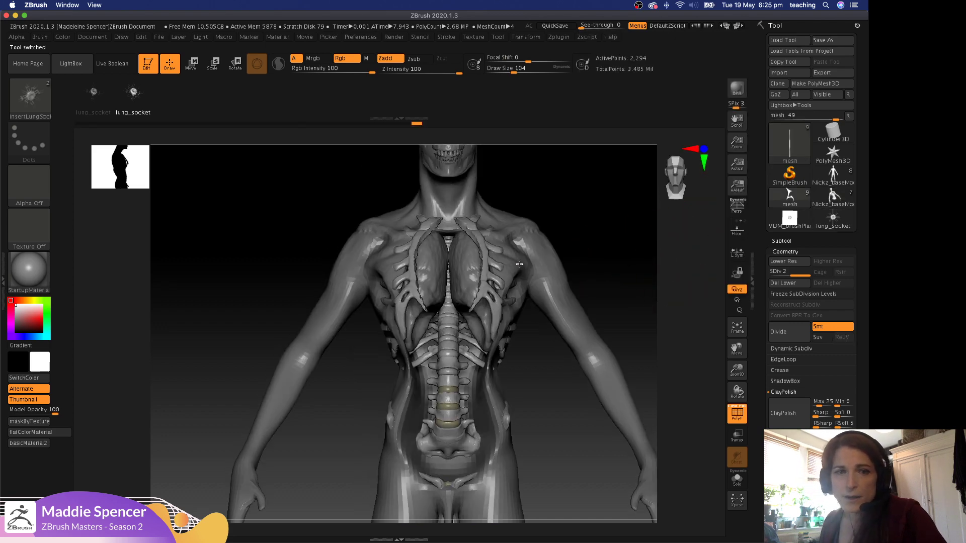
pyautogui.click(462, 280)
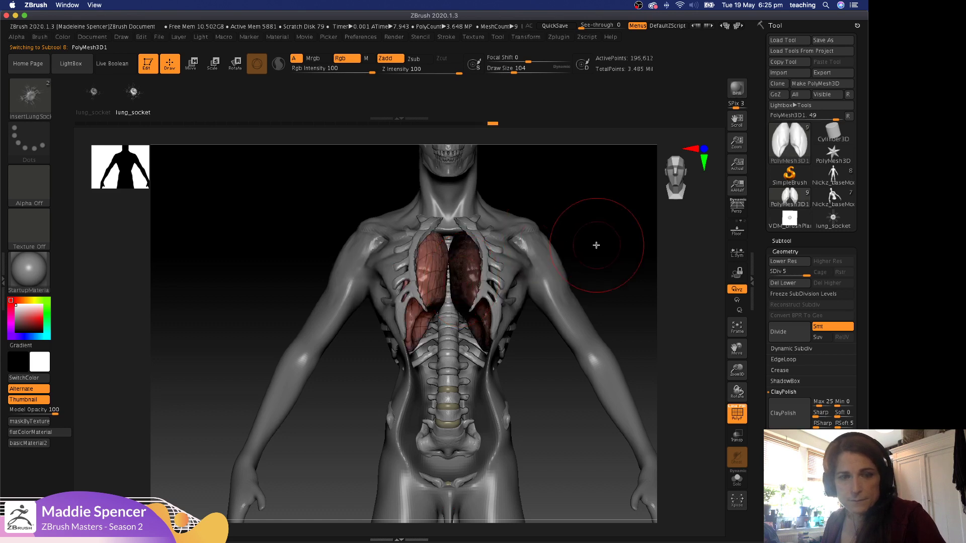
pyautogui.click(745, 483)
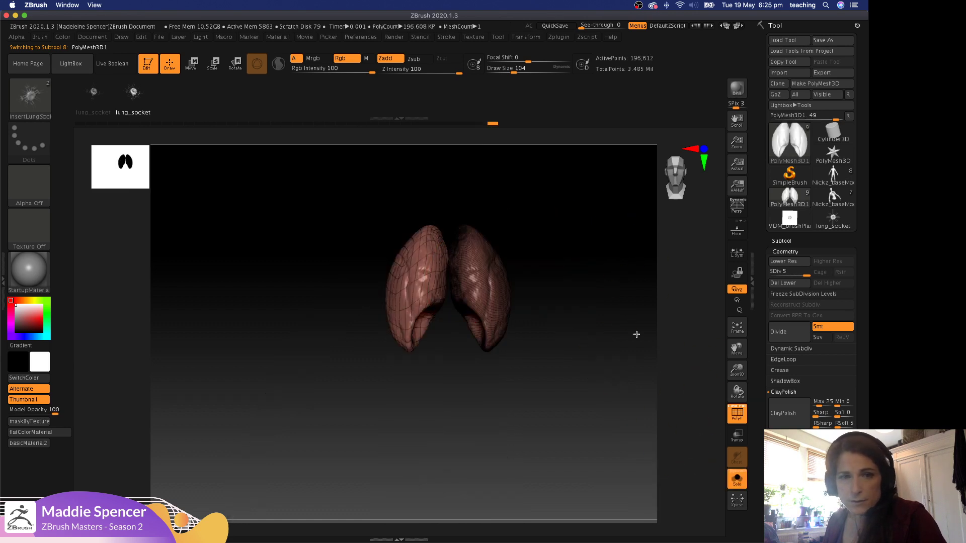
pyautogui.keyDown('alt'); pyautogui.moveTo(636, 335); pyautogui.dragTo(630, 337); pyautogui.keyUp('alt')
pyautogui.keyDown('alt'); pyautogui.moveTo(595, 242); pyautogui.dragTo(589, 409); pyautogui.keyUp('alt')
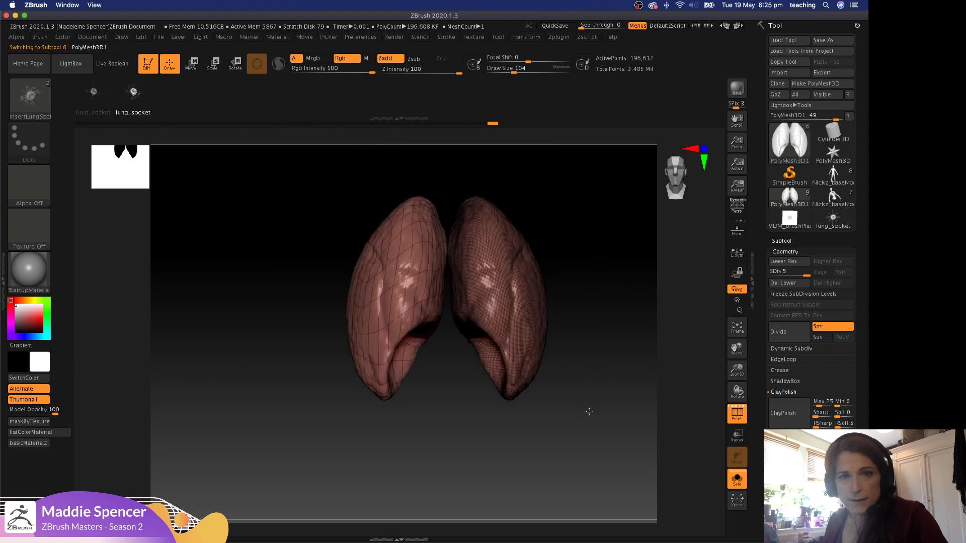
pyautogui.press('shift')
pyautogui.hotkey('shift', 'f')
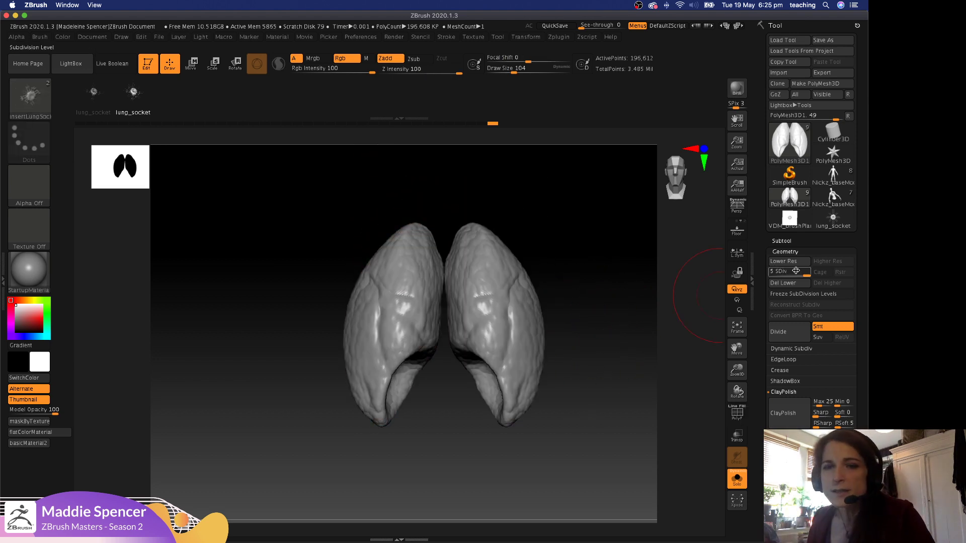
# Duplicate the lungs subtool, select the copy PolyMesh3D2, and isolate it in Solo mode.
pyautogui.click(791, 241)
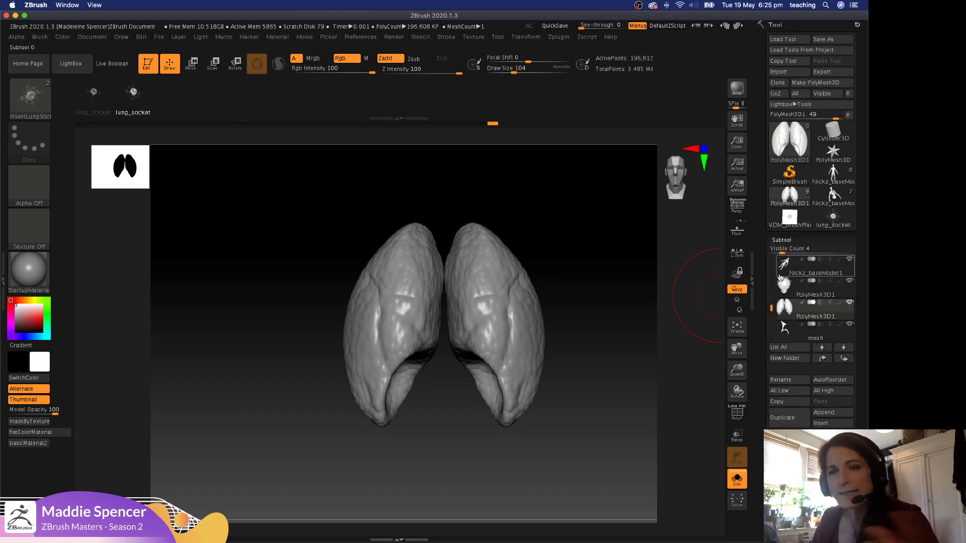
pyautogui.click(783, 418)
pyautogui.moveTo(769, 297); pyautogui.dragTo(768, 309)
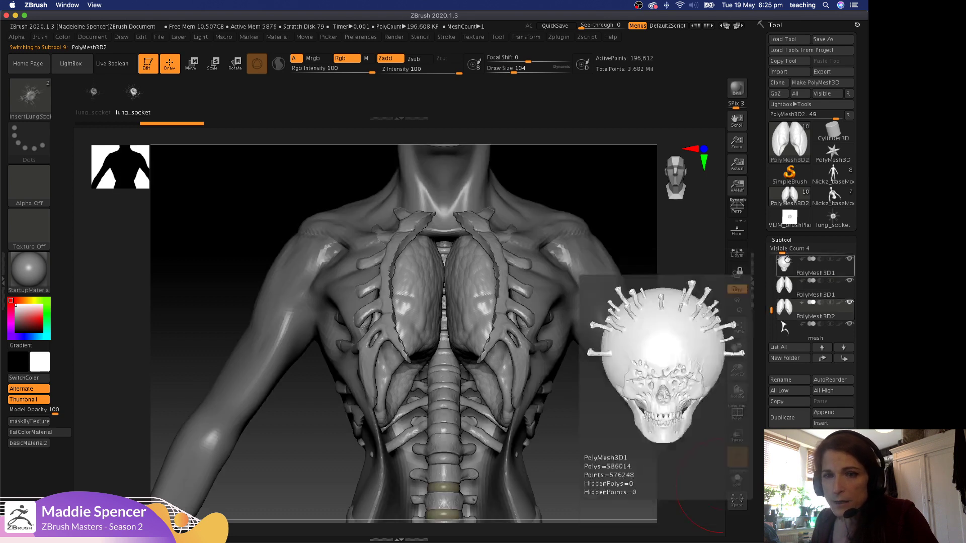
pyautogui.click(737, 478)
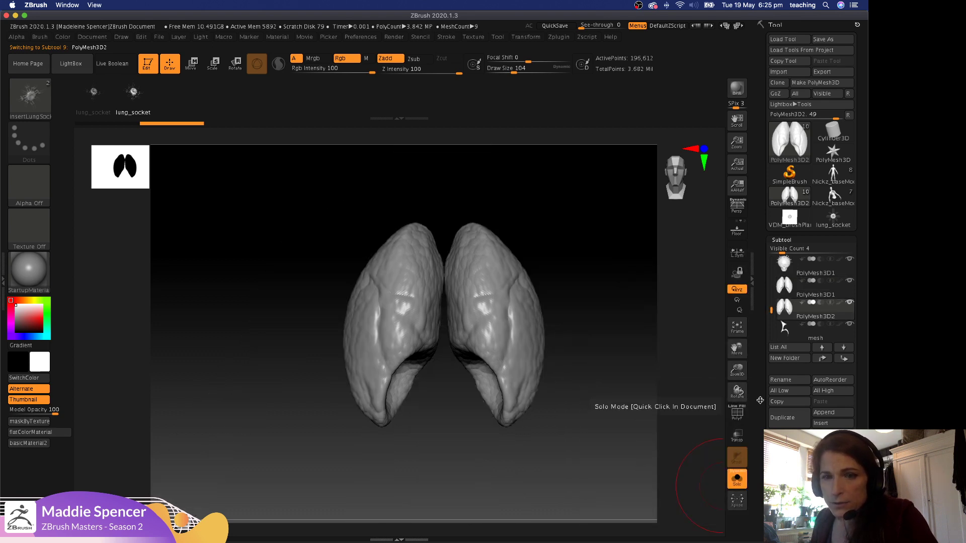
# Delete the subdivision levels above SDiv 1 on the copied lungs and insert the lung socket symmetrically on the front of both lobes.
pyautogui.click(797, 245)
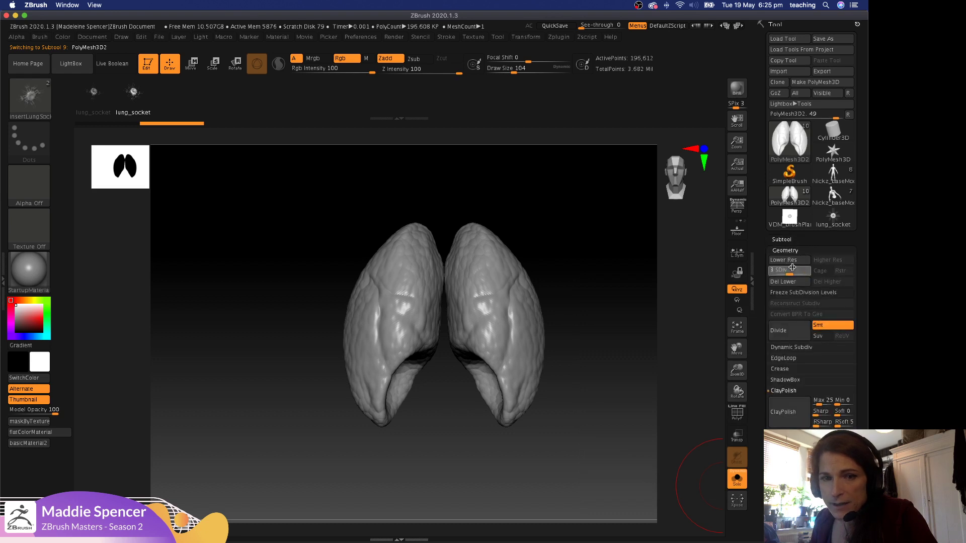
pyautogui.moveTo(792, 268); pyautogui.dragTo(777, 268)
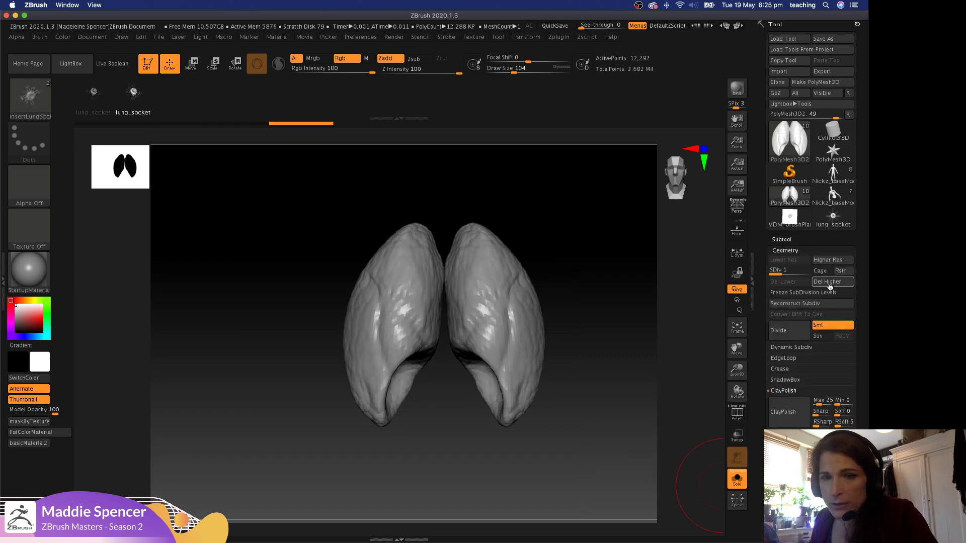
pyautogui.click(830, 283)
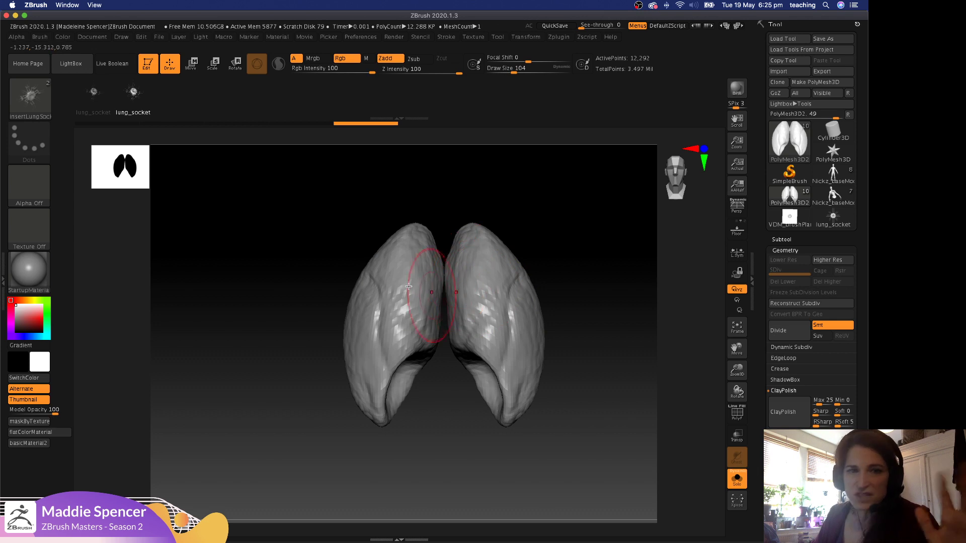
pyautogui.moveTo(394, 335); pyautogui.dragTo(409, 379)
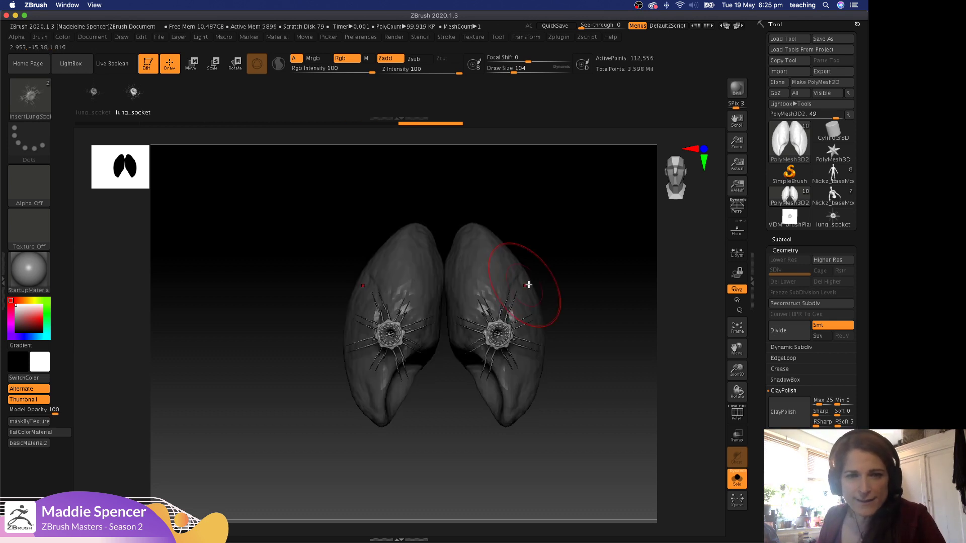
# Move the inserted sockets along their depth axis until they sit against the front surfaces of both lungs.
pyautogui.moveTo(619, 252); pyautogui.dragTo(492, 280)
pyautogui.press('w')
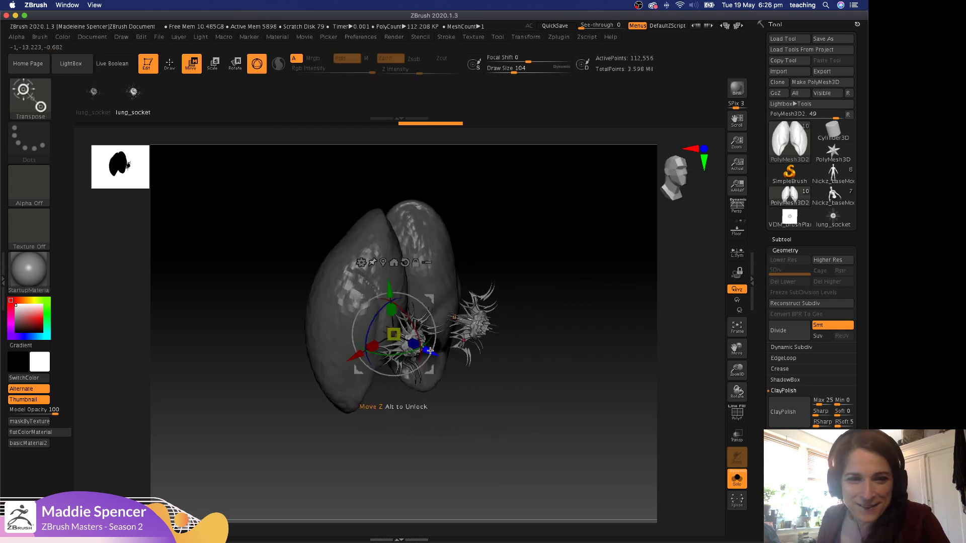
pyautogui.moveTo(430, 351); pyautogui.dragTo(414, 345)
pyautogui.moveTo(569, 343); pyautogui.dragTo(554, 187)
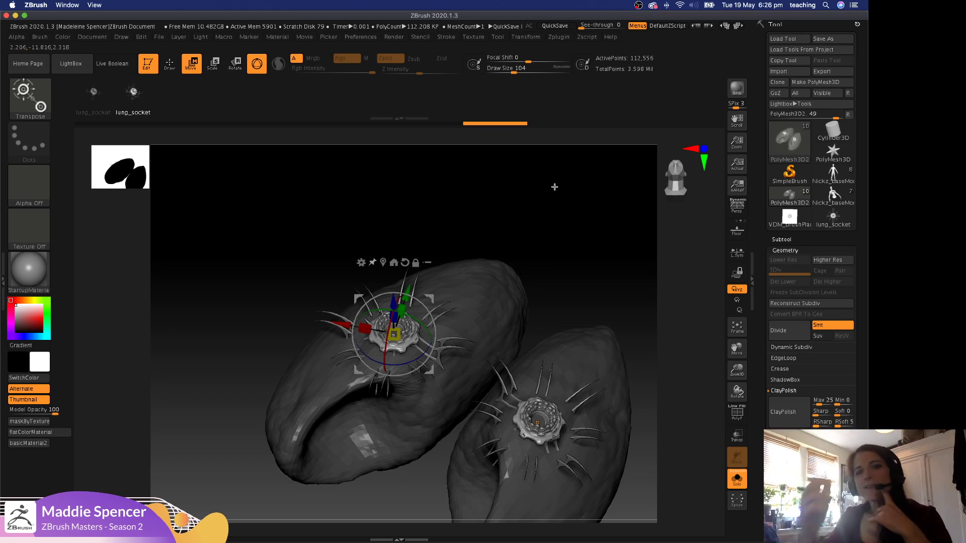
pyautogui.moveTo(218, 244); pyautogui.dragTo(287, 271)
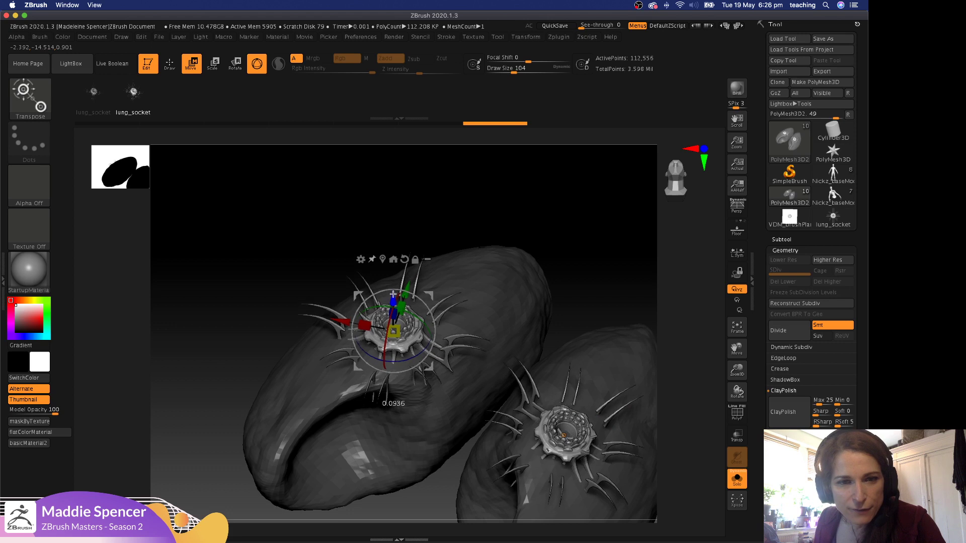
pyautogui.keyDown('alt'); pyautogui.moveTo(457, 187); pyautogui.dragTo(454, 208); pyautogui.keyUp('alt')
pyautogui.moveTo(393, 301); pyautogui.dragTo(392, 299)
pyautogui.press('q')
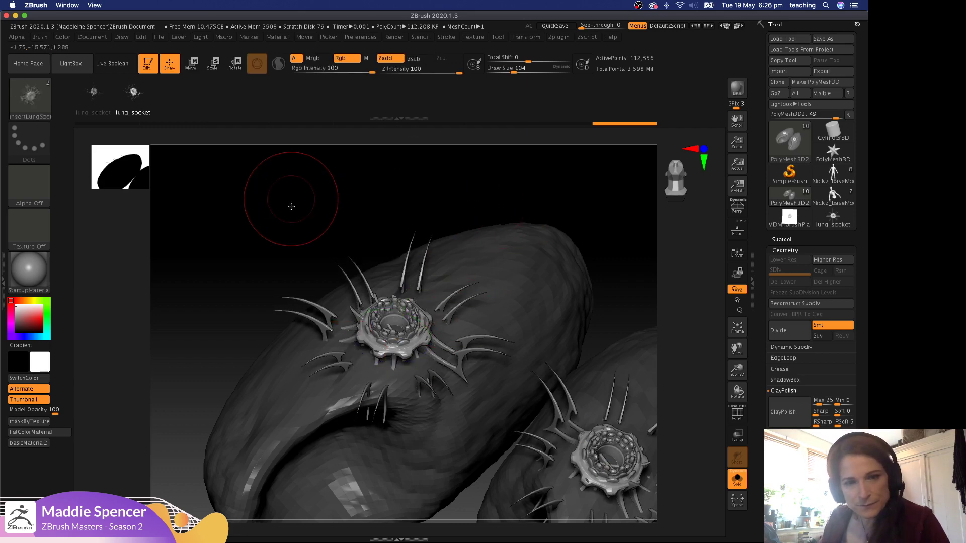
pyautogui.moveTo(291, 207); pyautogui.dragTo(294, 218)
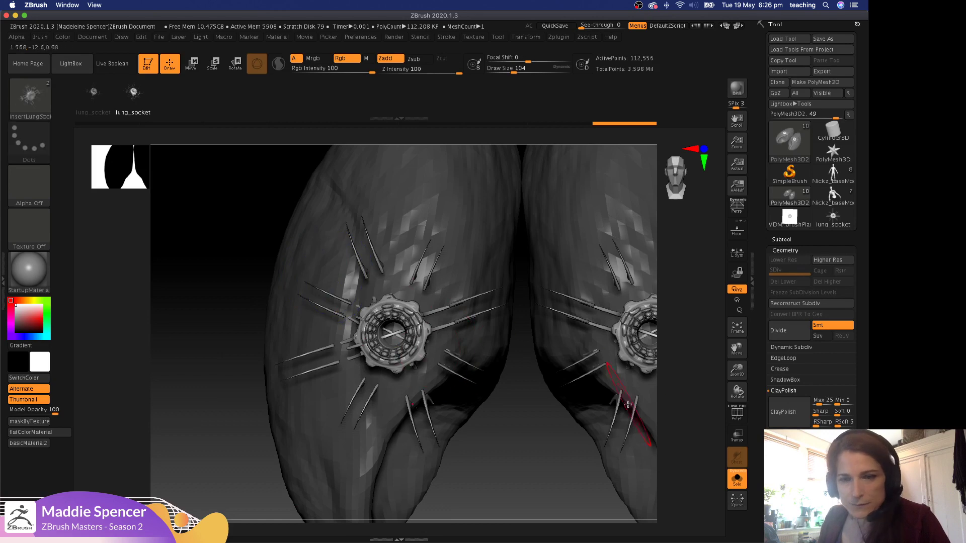
# Show the surrounding body and reposition the sockets higher and further inward on the lungs, clear of the broken rib edges.
pyautogui.click(737, 479)
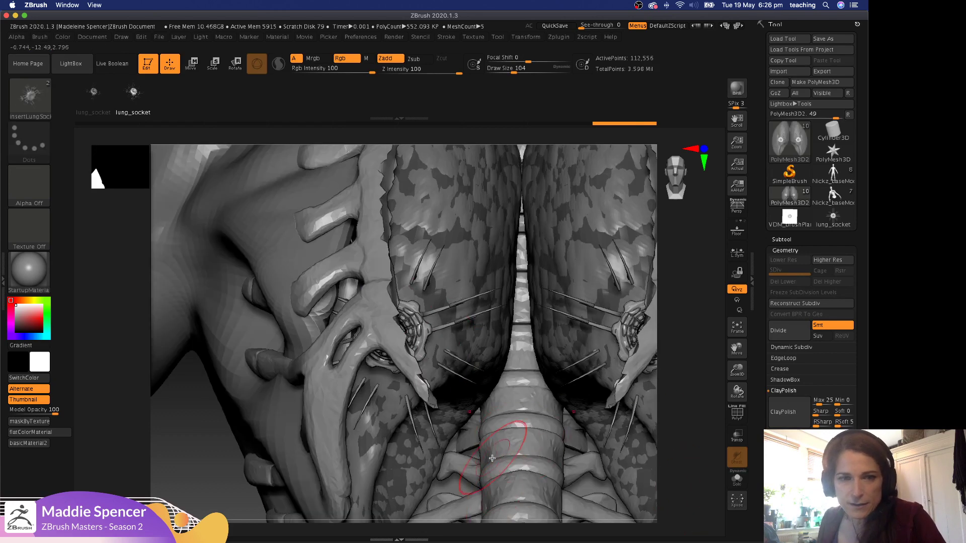
pyautogui.press('w')
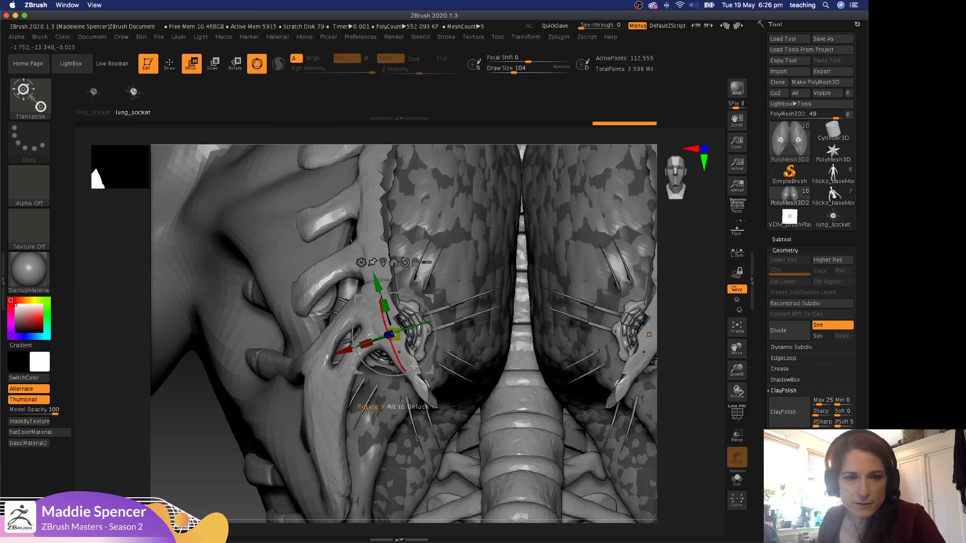
pyautogui.moveTo(438, 362); pyautogui.dragTo(462, 327)
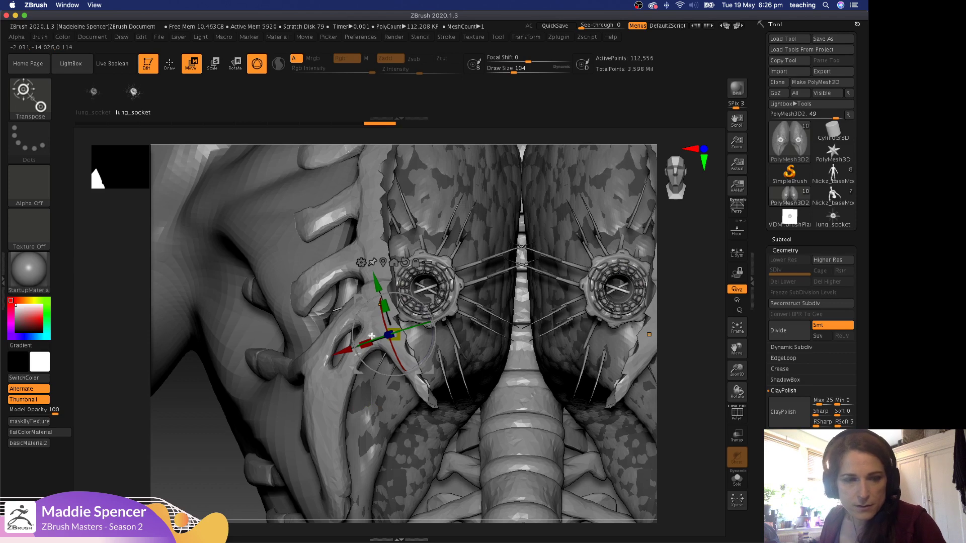
pyautogui.moveTo(372, 336); pyautogui.dragTo(386, 335)
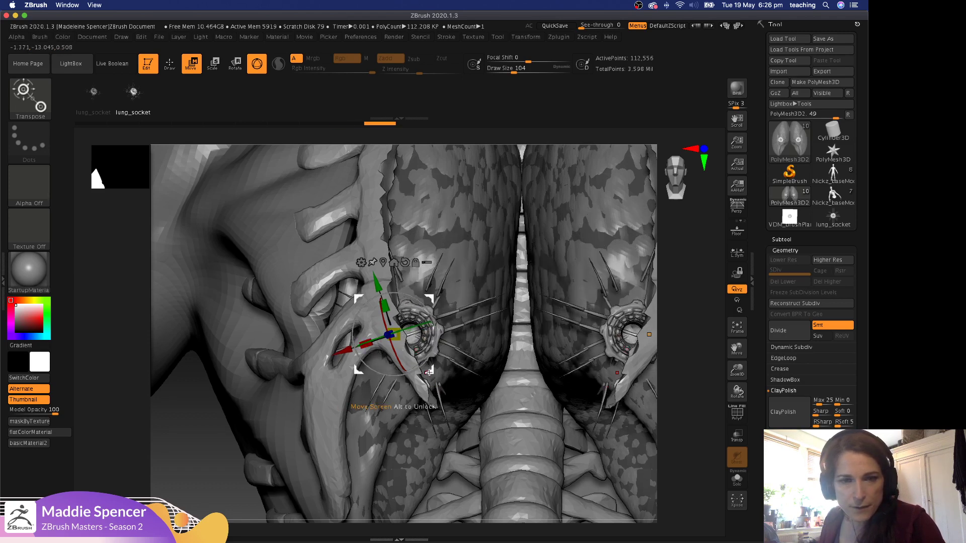
pyautogui.moveTo(429, 371); pyautogui.dragTo(414, 277)
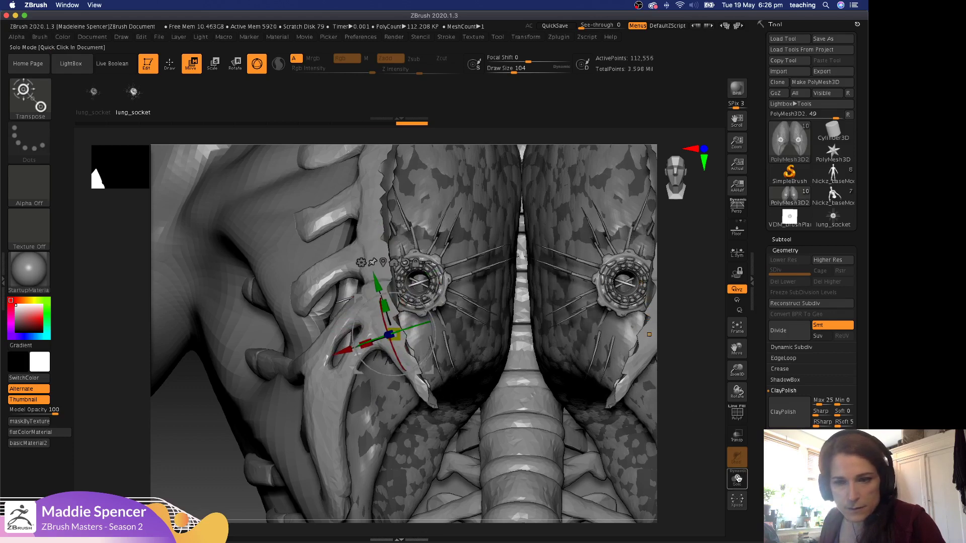
pyautogui.click(384, 263)
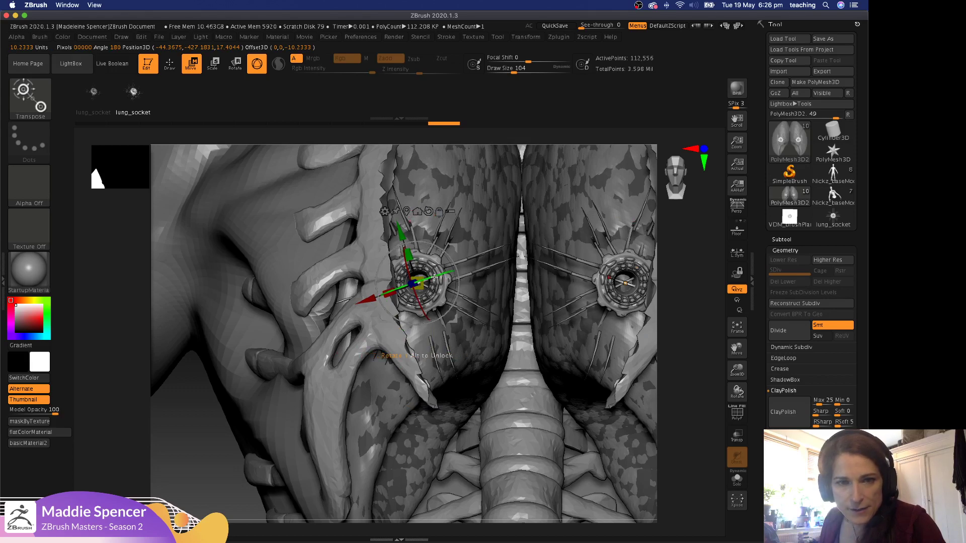
pyautogui.moveTo(435, 277); pyautogui.dragTo(396, 275)
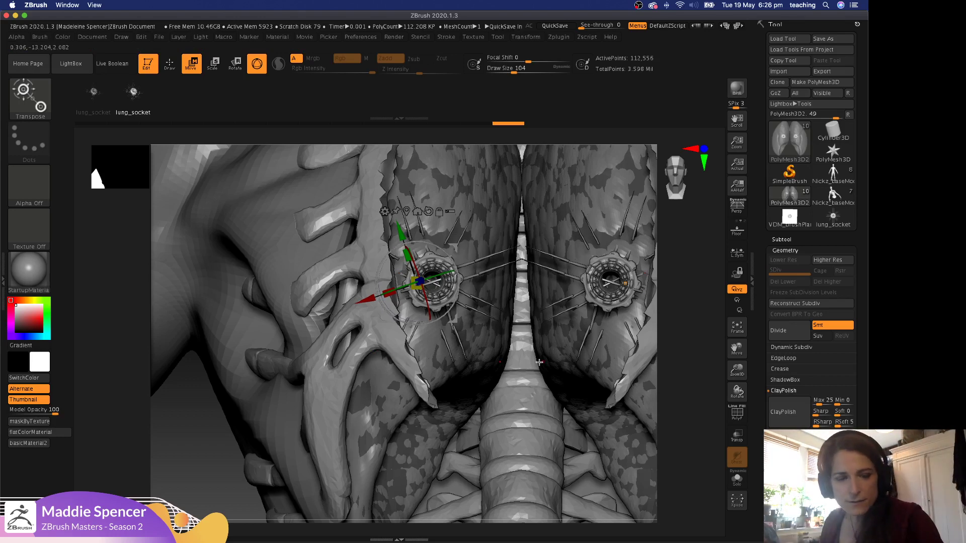
# Reset the gizmo orientation, duplicate the socket pair straight up the lungs, and scale the copies down.
pyautogui.moveTo(691, 362); pyautogui.dragTo(661, 310)
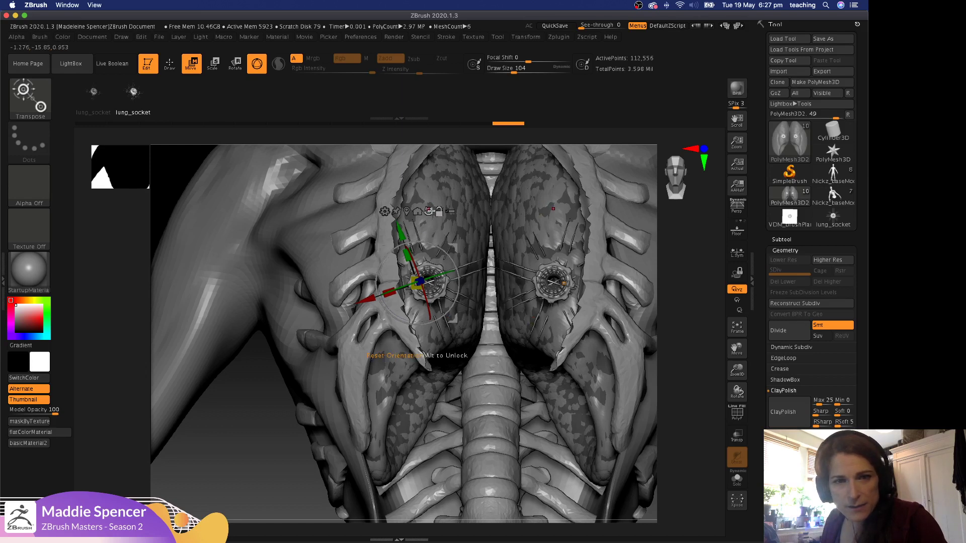
pyautogui.click(430, 211)
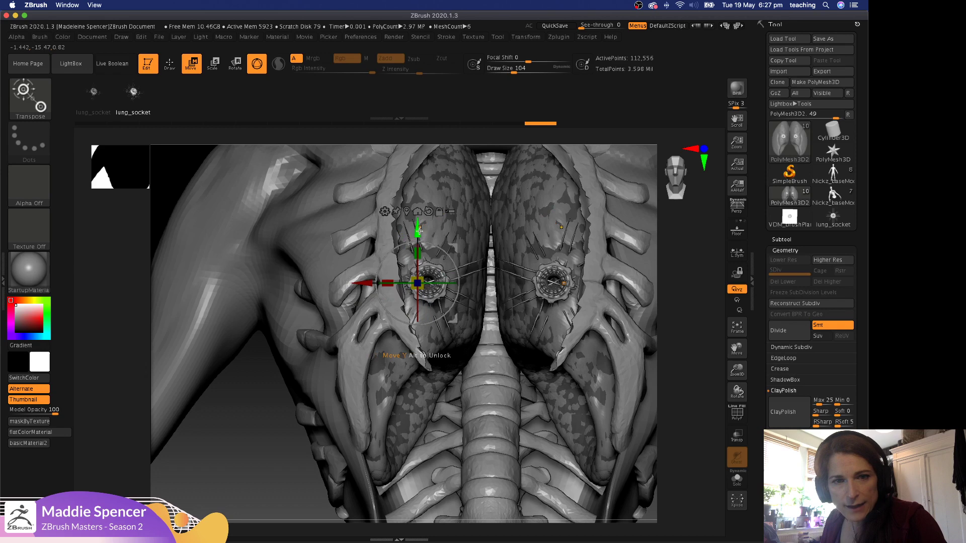
pyautogui.moveTo(419, 231); pyautogui.dragTo(434, 155)
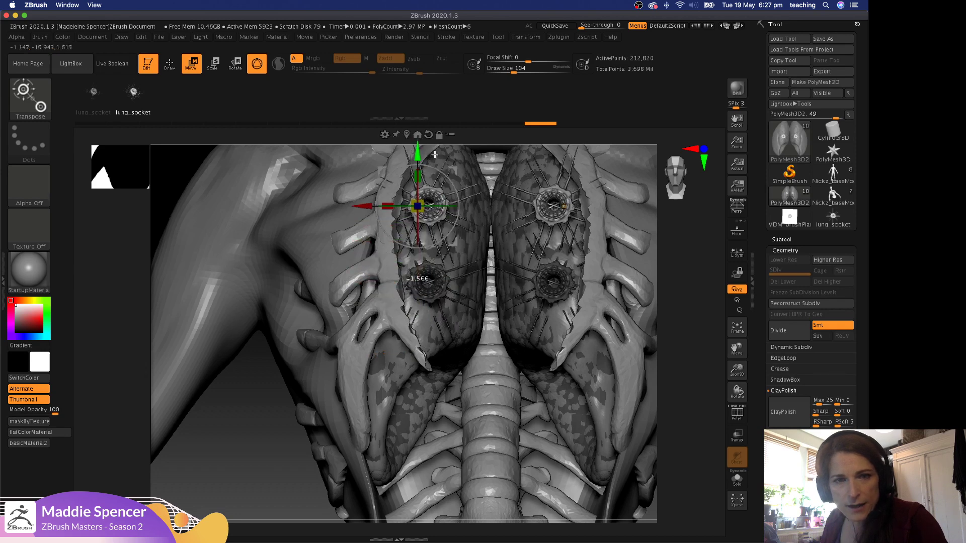
pyautogui.moveTo(420, 203); pyautogui.dragTo(404, 208)
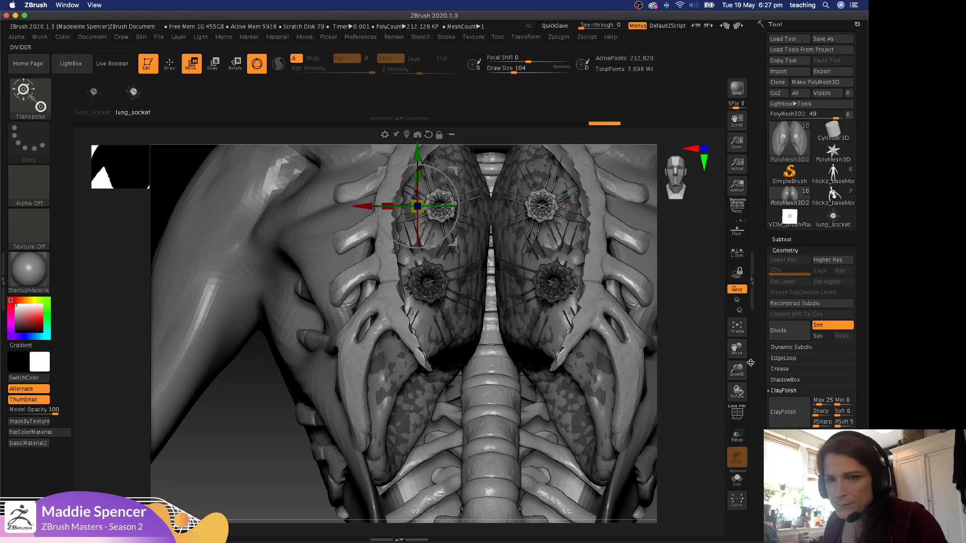
# Isolate the lungs and, in side view, push back and tilt the duplicated sockets to follow the lung surface.
pyautogui.click(737, 479)
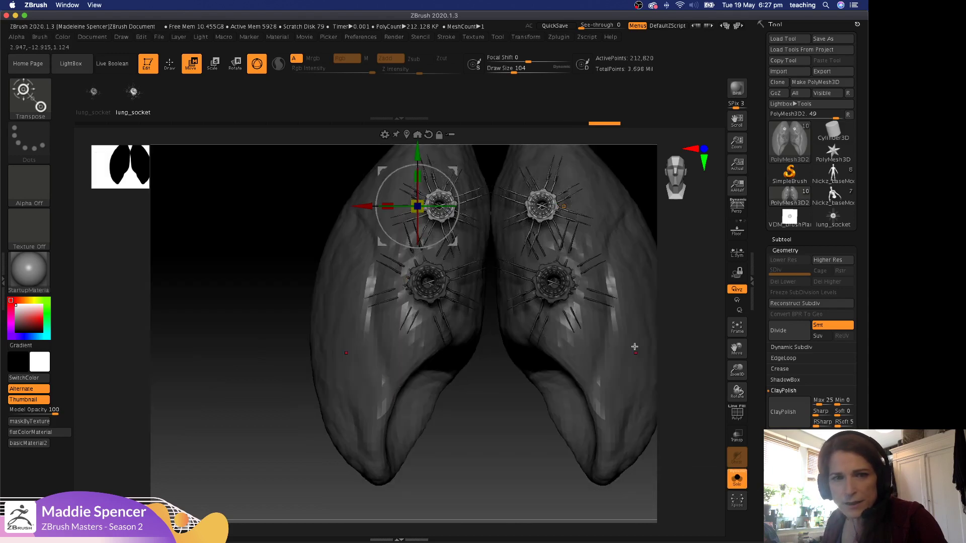
pyautogui.keyDown('ctrl'); pyautogui.moveTo(671, 349); pyautogui.dragTo(666, 380, button='right'); pyautogui.keyUp('ctrl')
pyautogui.moveTo(682, 325)
pyautogui.mouseDown()
pyautogui.moveTo(653, 329)
pyautogui.moveTo(531, 298)
pyautogui.moveTo(588, 326)
pyautogui.moveTo(622, 316)
pyautogui.mouseUp()
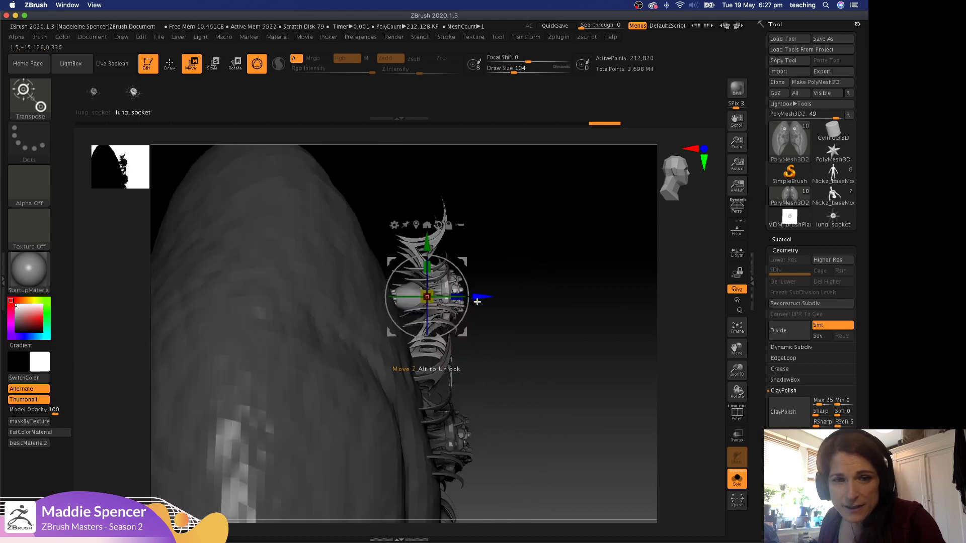
pyautogui.moveTo(469, 292); pyautogui.dragTo(435, 286)
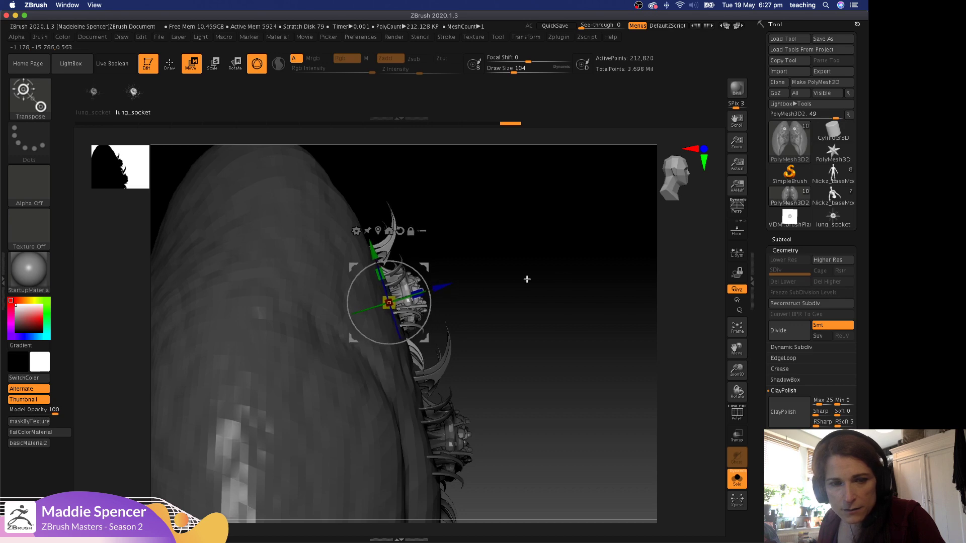
pyautogui.moveTo(527, 279); pyautogui.dragTo(515, 286)
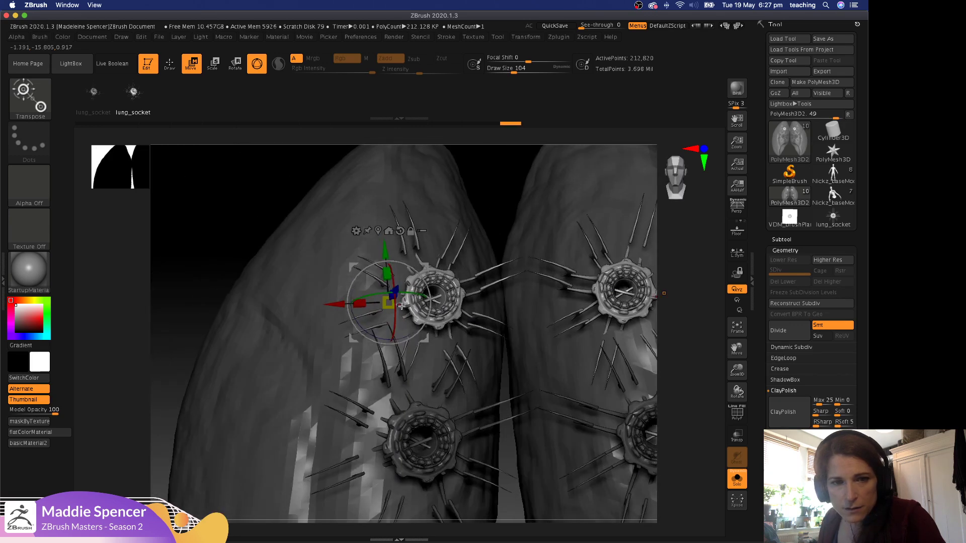
# Centre the gizmo on the second socket pair, adjust its placement, and undo the last gizmo change.
pyautogui.moveTo(480, 182); pyautogui.dragTo(475, 189)
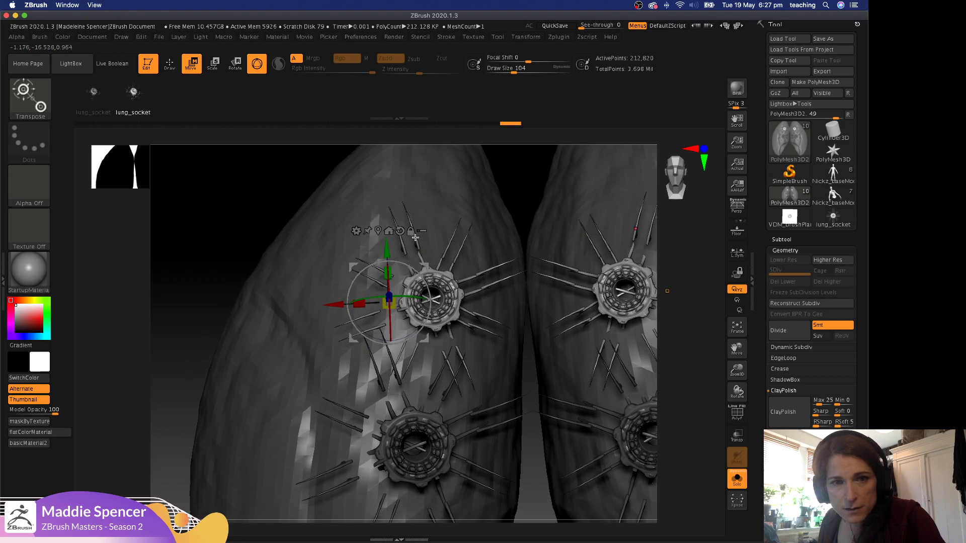
pyautogui.click(382, 232)
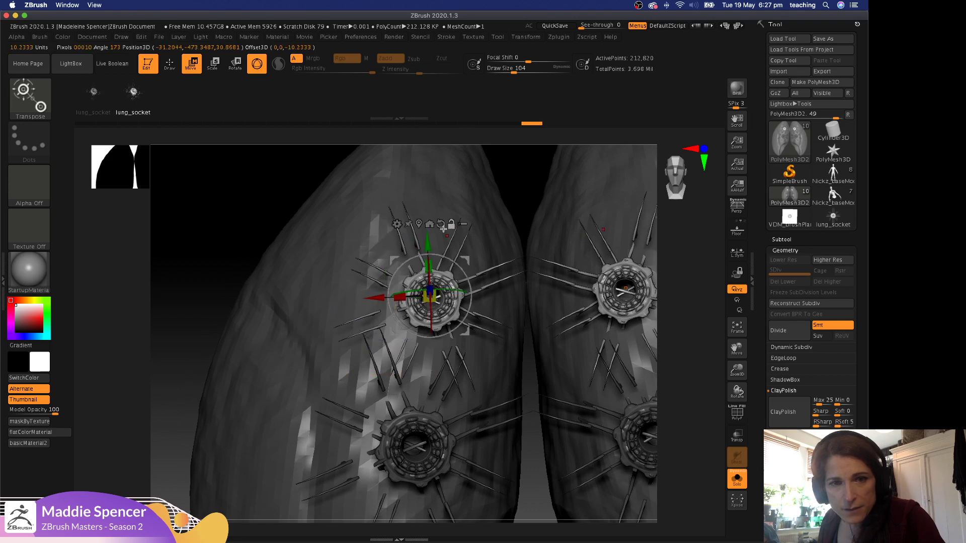
pyautogui.moveTo(415, 290); pyautogui.dragTo(373, 298)
pyautogui.keyDown('alt'); pyautogui.moveTo(422, 245); pyautogui.dragTo(421, 197); pyautogui.keyUp('alt')
pyautogui.press('super+z')
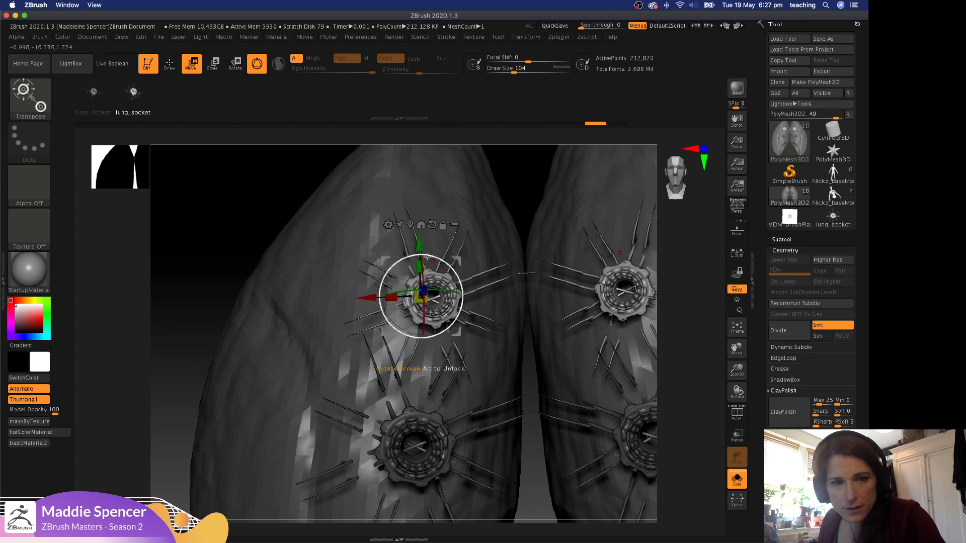
# Duplicate a third socket pair toward the lung tops, shrink it, and tilt it against the surface.
pyautogui.keyDown('ctrl'); pyautogui.moveTo(417, 246); pyautogui.dragTo(410, 140); pyautogui.keyUp('ctrl')
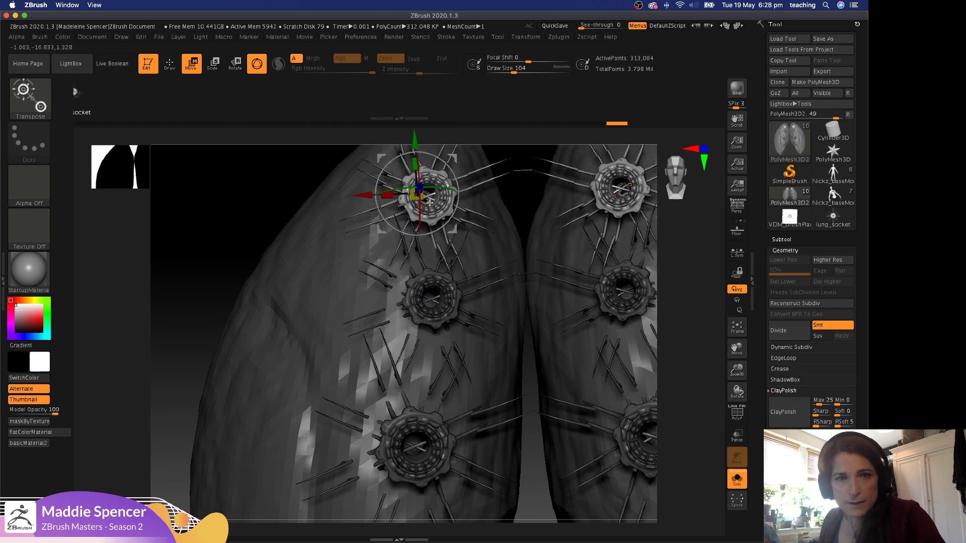
pyautogui.moveTo(425, 199); pyautogui.dragTo(386, 195)
pyautogui.moveTo(242, 190); pyautogui.dragTo(289, 204)
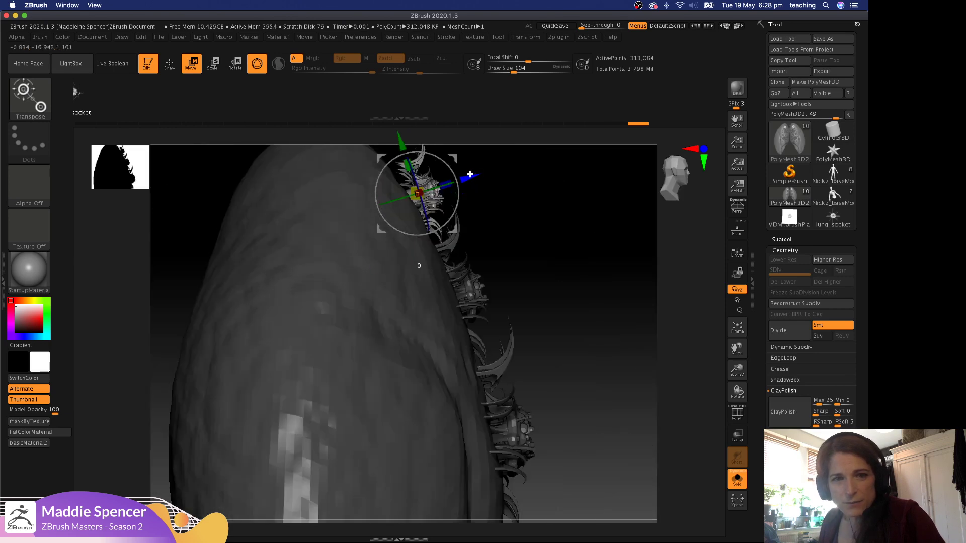
pyautogui.moveTo(470, 174); pyautogui.dragTo(451, 206)
pyautogui.moveTo(542, 198); pyautogui.dragTo(517, 198)
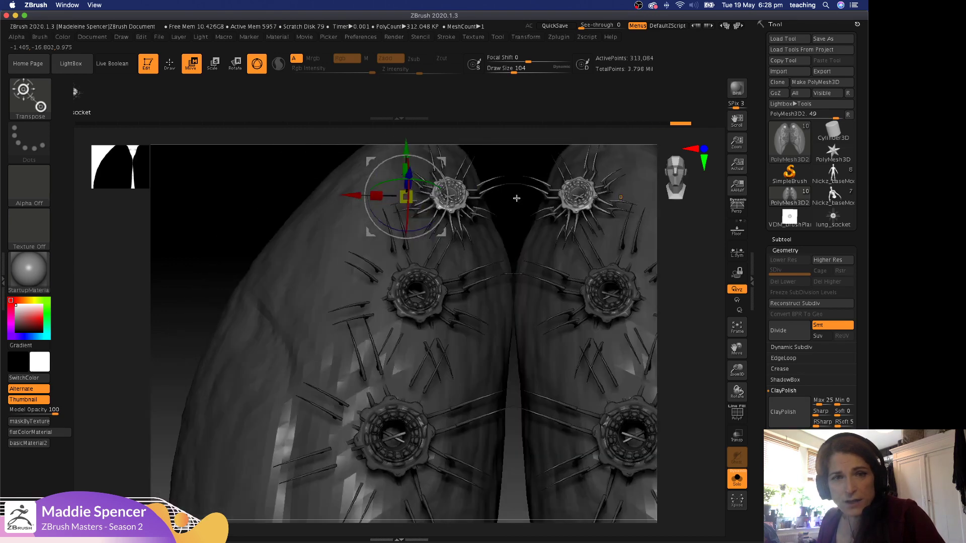
pyautogui.click(511, 124)
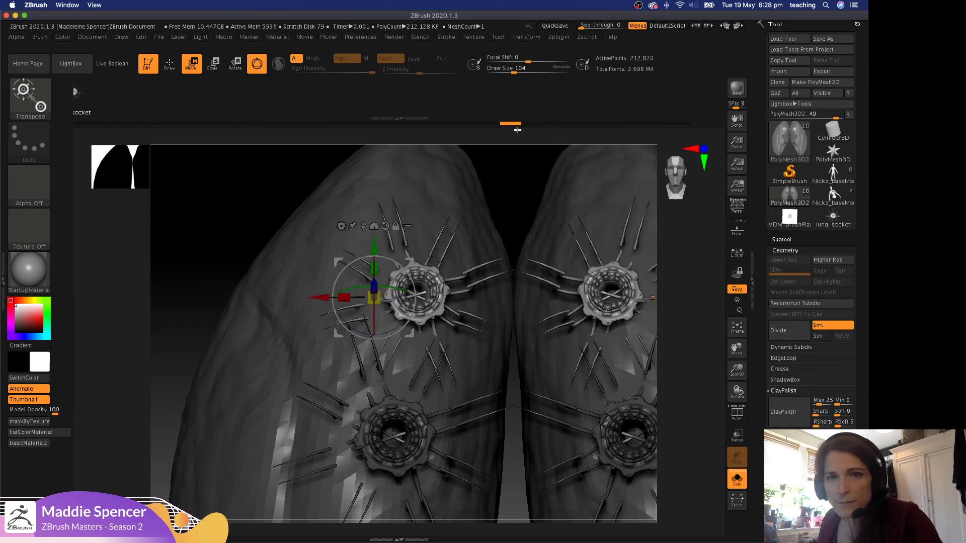
pyautogui.click(682, 124)
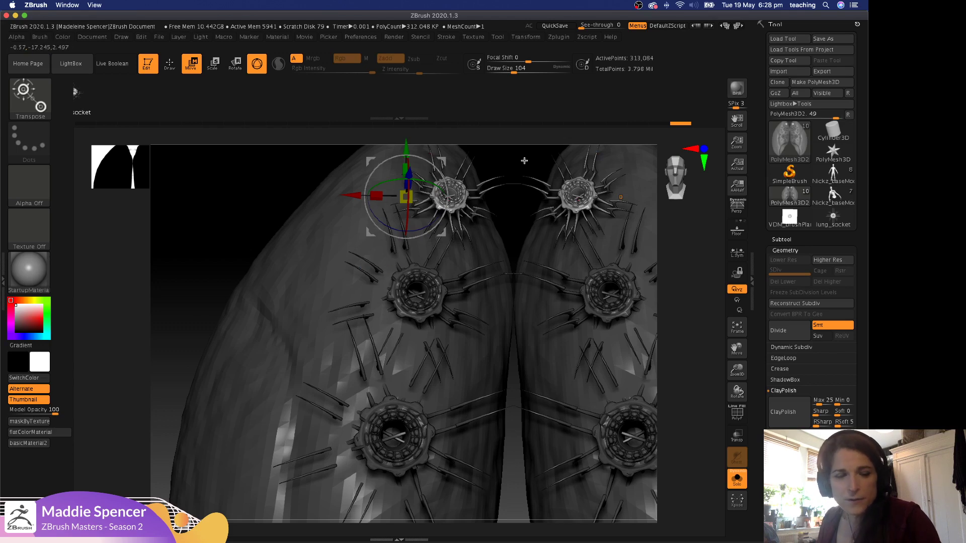
# Centre the gizmo on the top sockets, shift and turn them outward, and sink them into the lungs.
pyautogui.keyDown('alt'); pyautogui.moveTo(524, 161); pyautogui.dragTo(495, 287); pyautogui.keyUp('alt')
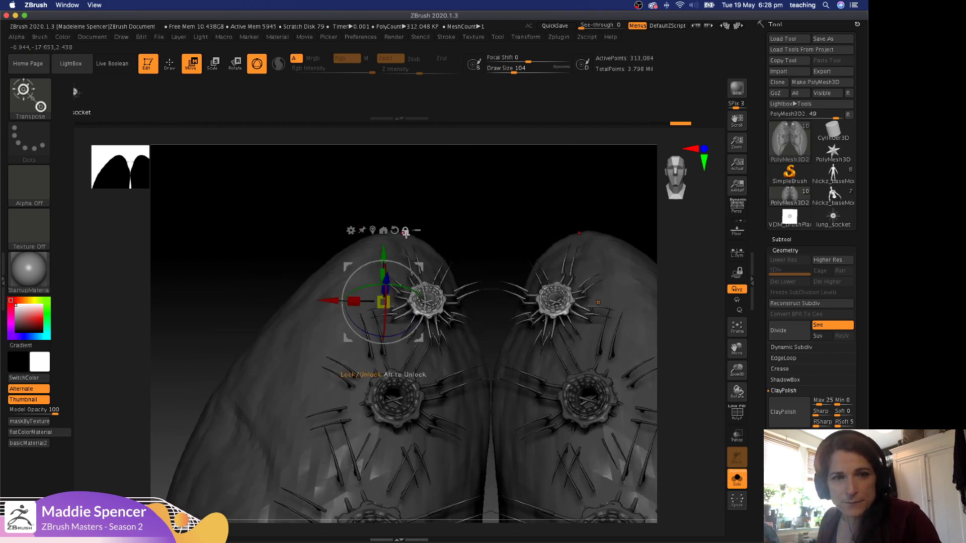
pyautogui.click(373, 230)
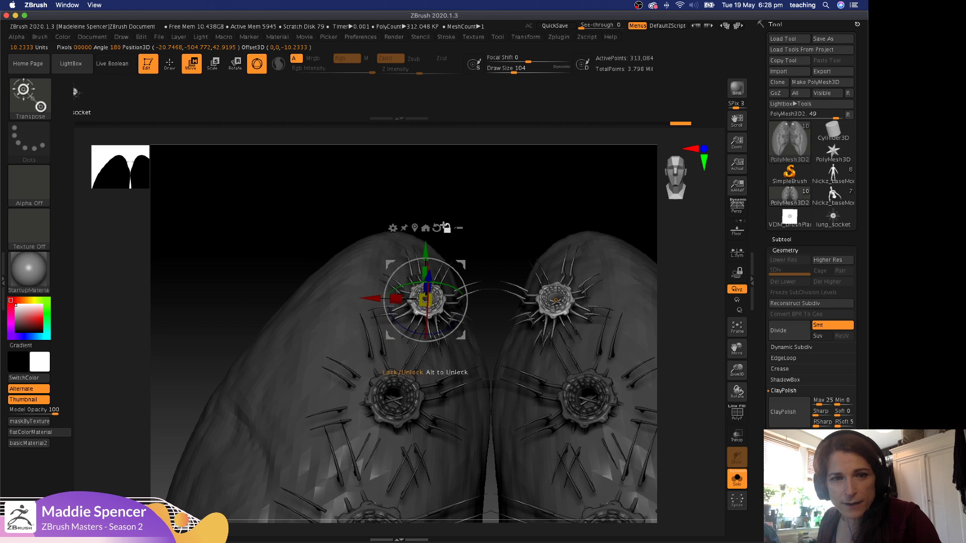
pyautogui.moveTo(376, 298); pyautogui.dragTo(367, 298)
pyautogui.moveTo(440, 284); pyautogui.dragTo(453, 288)
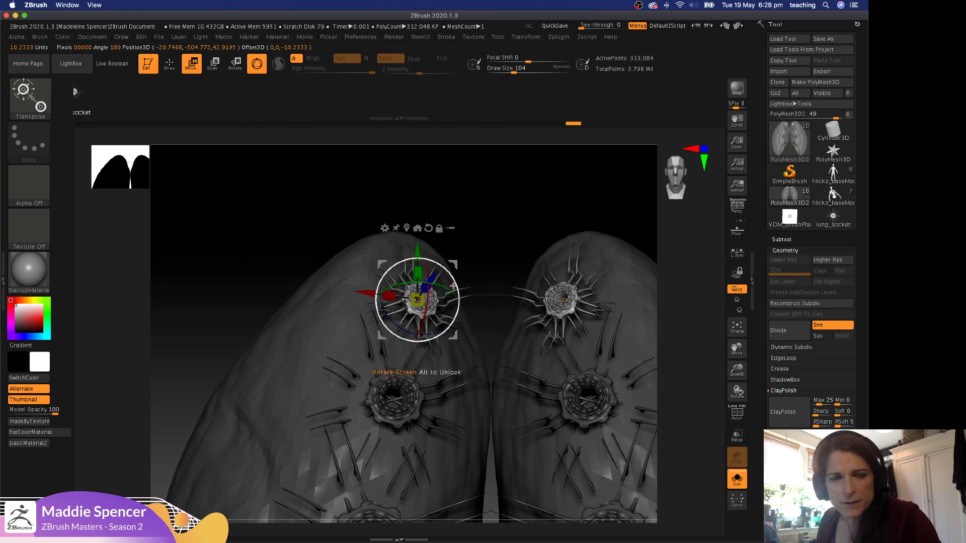
pyautogui.moveTo(509, 258); pyautogui.dragTo(509, 378)
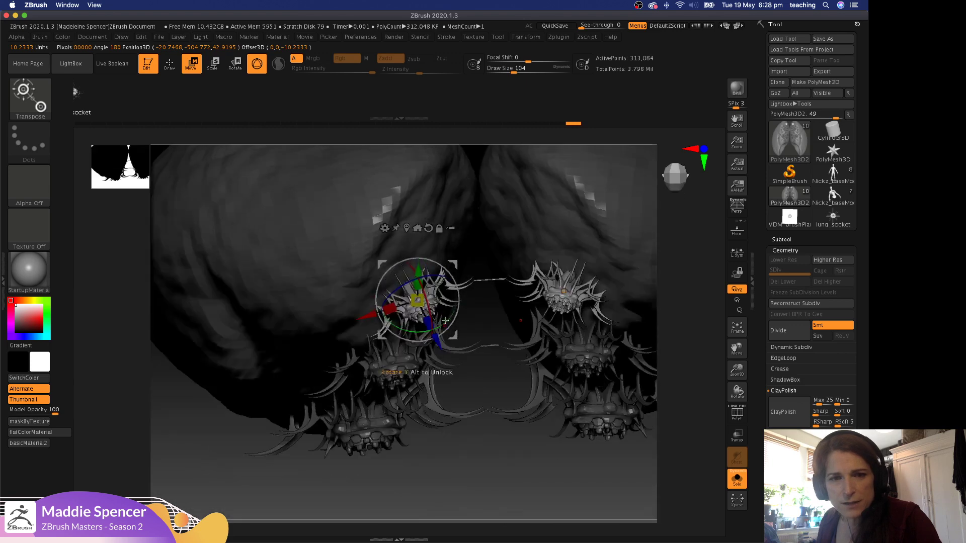
pyautogui.moveTo(440, 336); pyautogui.dragTo(407, 305)
pyautogui.moveTo(578, 509); pyautogui.dragTo(475, 388)
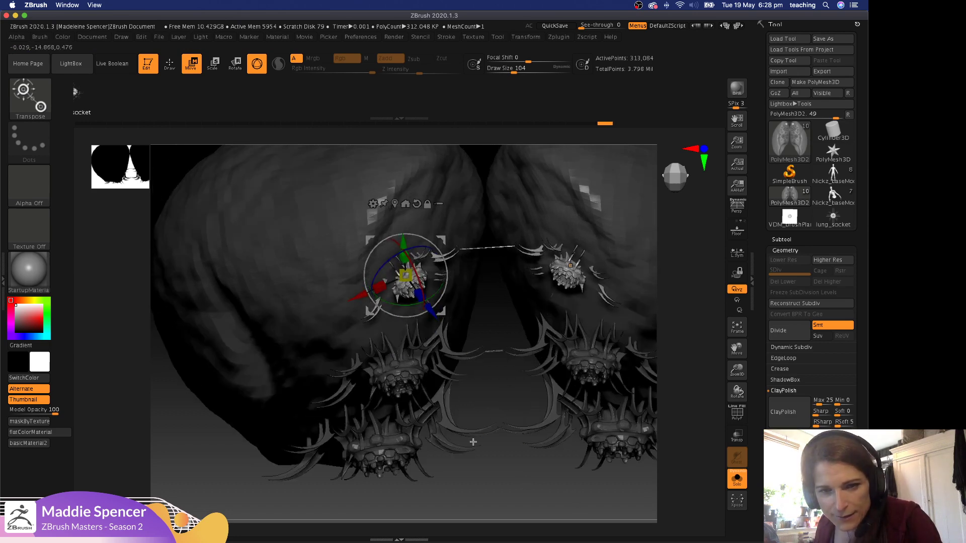
# Inspect the three socket pairs, return to Draw mode, and show the full body framed in view.
pyautogui.moveTo(550, 489); pyautogui.dragTo(538, 439)
pyautogui.moveTo(642, 422); pyautogui.dragTo(640, 364)
pyautogui.press('q')
pyautogui.keyDown('alt'); pyautogui.moveTo(613, 295); pyautogui.dragTo(637, 263); pyautogui.keyUp('alt')
pyautogui.moveTo(576, 366); pyautogui.dragTo(626, 370)
pyautogui.click(737, 479)
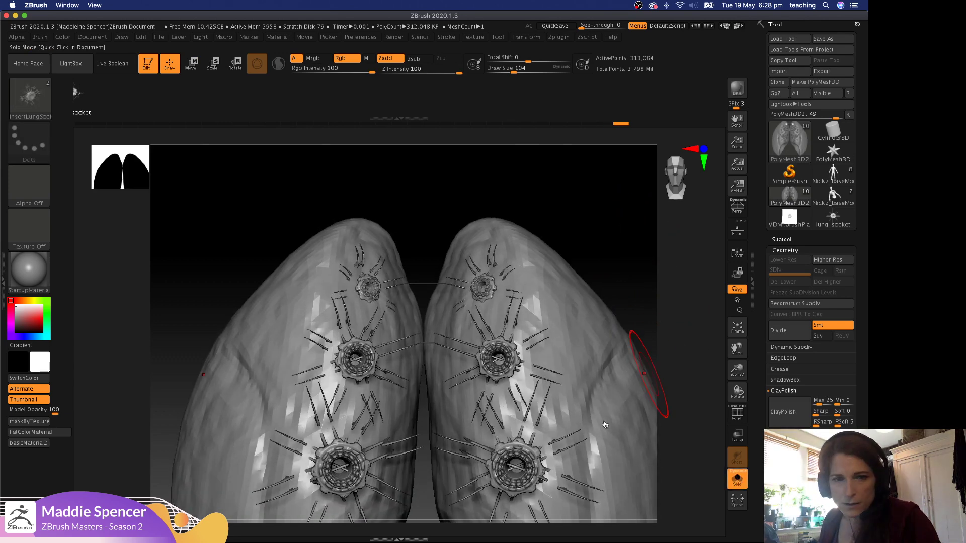
pyautogui.press('f')
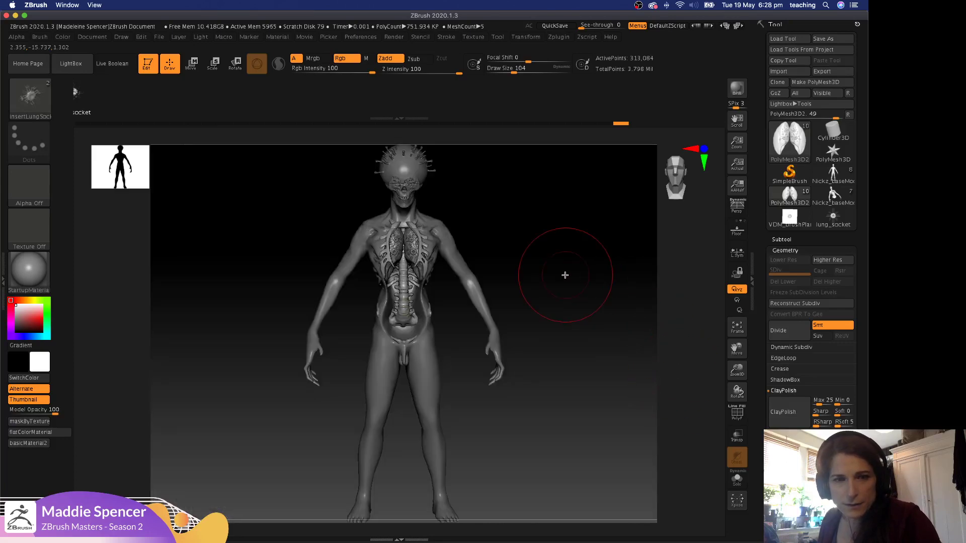
# Select the body subtool and hide its legs, keeping the torso, arms, and head visible.
pyautogui.keyDown('alt'); pyautogui.click(428, 405); pyautogui.keyUp('alt')
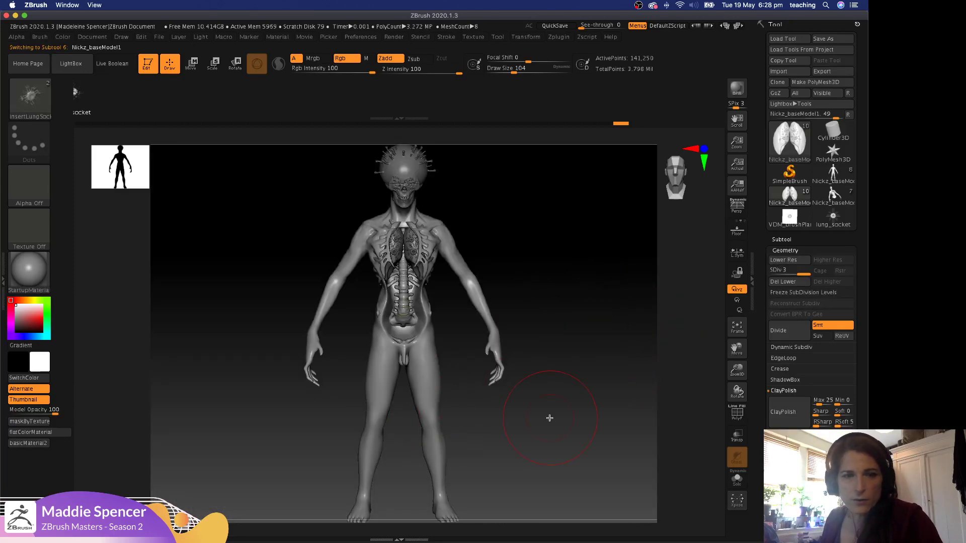
pyautogui.hotkey('ctrl', 'shift')
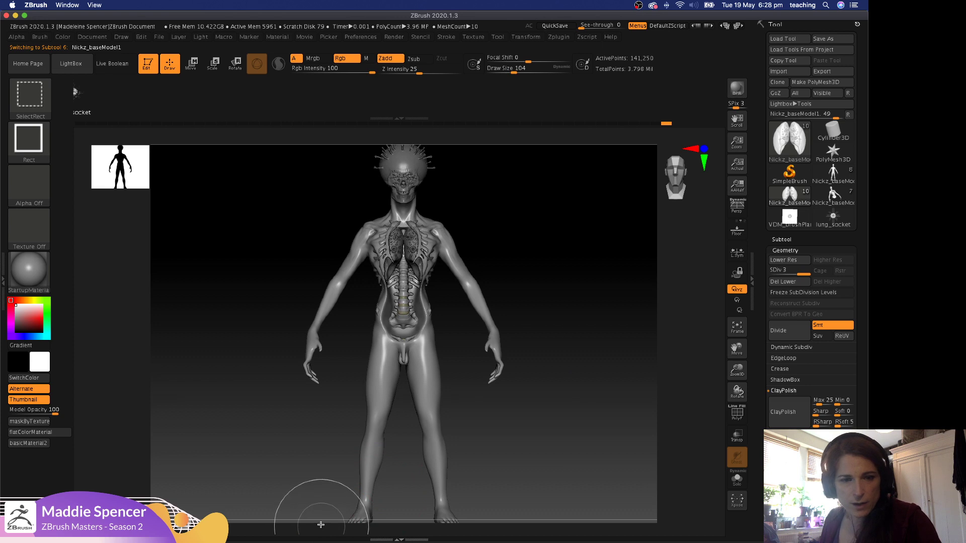
pyautogui.moveTo(293, 462)
pyautogui.keyDown('alt'); pyautogui.mouseDown()
pyautogui.moveTo(315, 479)
pyautogui.moveTo(371, 490)
pyautogui.moveTo(436, 351)
pyautogui.moveTo(460, 362)
pyautogui.moveTo(449, 330)
pyautogui.mouseUp(); pyautogui.keyUp('alt')
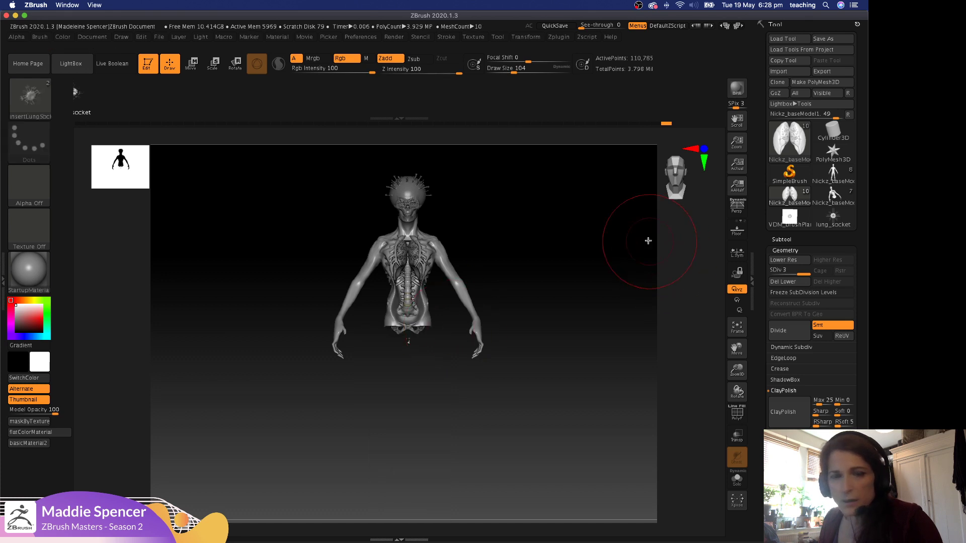
pyautogui.keyDown('alt'); pyautogui.moveTo(638, 240); pyautogui.dragTo(687, 248); pyautogui.keyUp('alt')
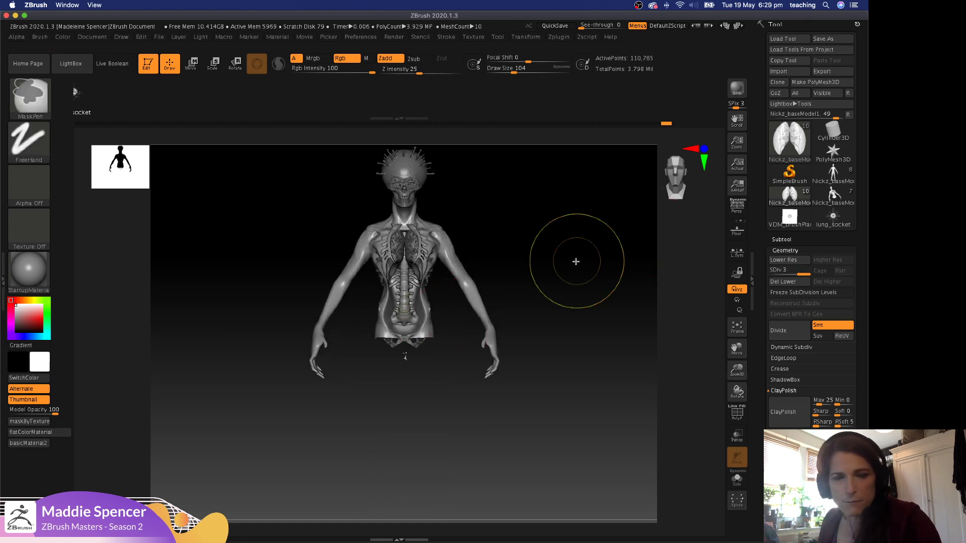
# Drop the body to subdivision level 1, delete the hidden legs, and return it to level 3.
pyautogui.hotkey('shift', 'd')
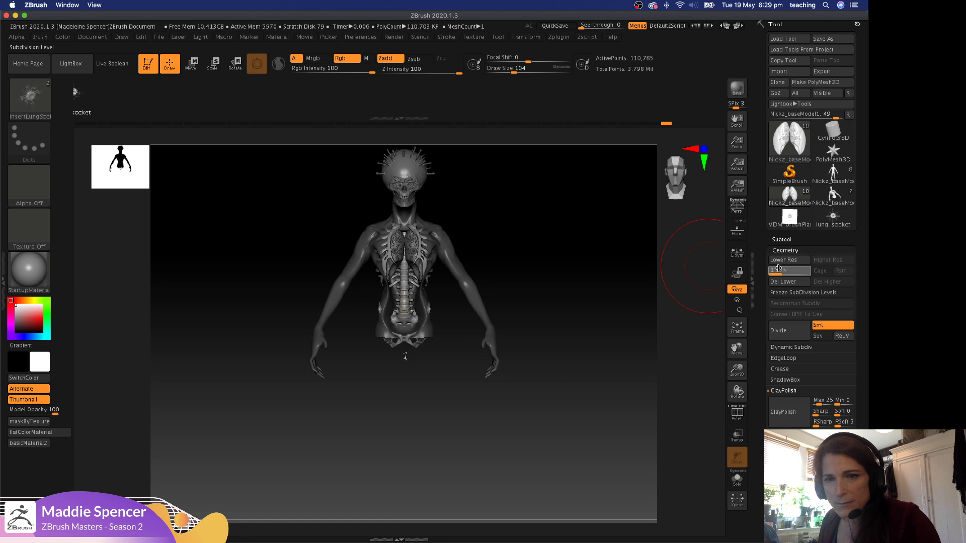
pyautogui.click(779, 262)
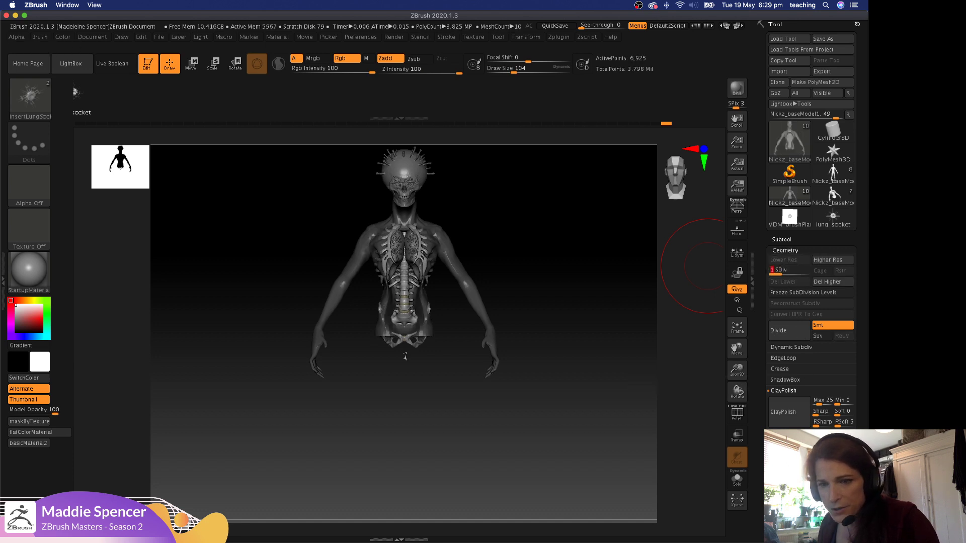
pyautogui.click(783, 390)
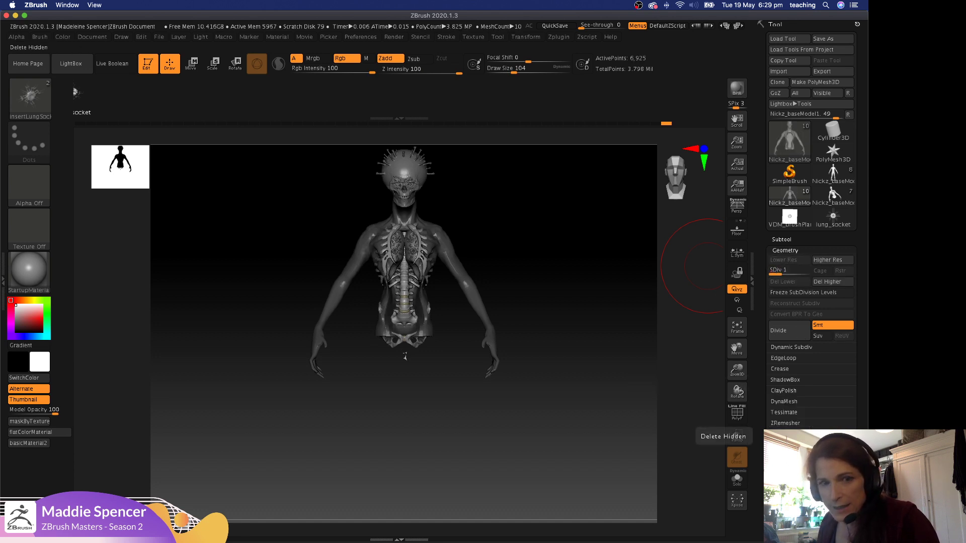
pyautogui.press('d')
pyautogui.press('d')
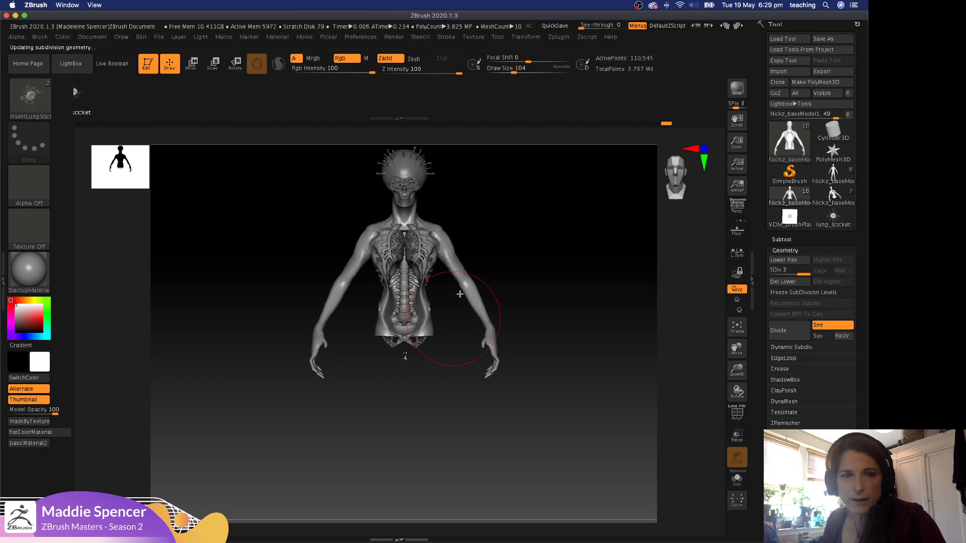
# Pull the body's cut lower edge down over the pelvis with the Move brush.
pyautogui.keyDown('alt'); pyautogui.moveTo(555, 203); pyautogui.dragTo(552, 271); pyautogui.keyUp('alt')
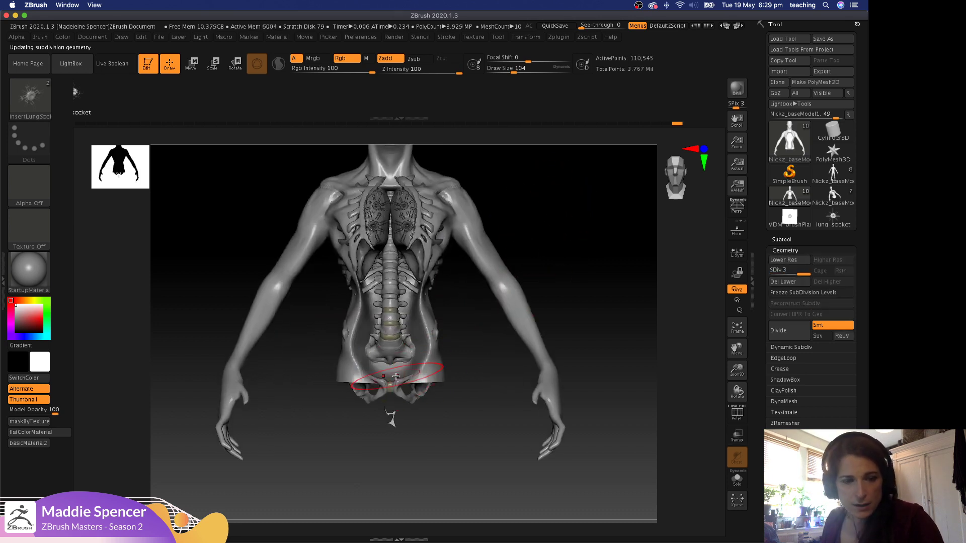
pyautogui.press('b')
pyautogui.press('m')
pyautogui.press('v')
pyautogui.moveTo(376, 363)
pyautogui.mouseDown()
pyautogui.moveTo(377, 391)
pyautogui.moveTo(373, 356)
pyautogui.moveTo(404, 367)
pyautogui.moveTo(355, 386)
pyautogui.moveTo(357, 368)
pyautogui.moveTo(356, 382)
pyautogui.mouseUp()
pyautogui.press('space')
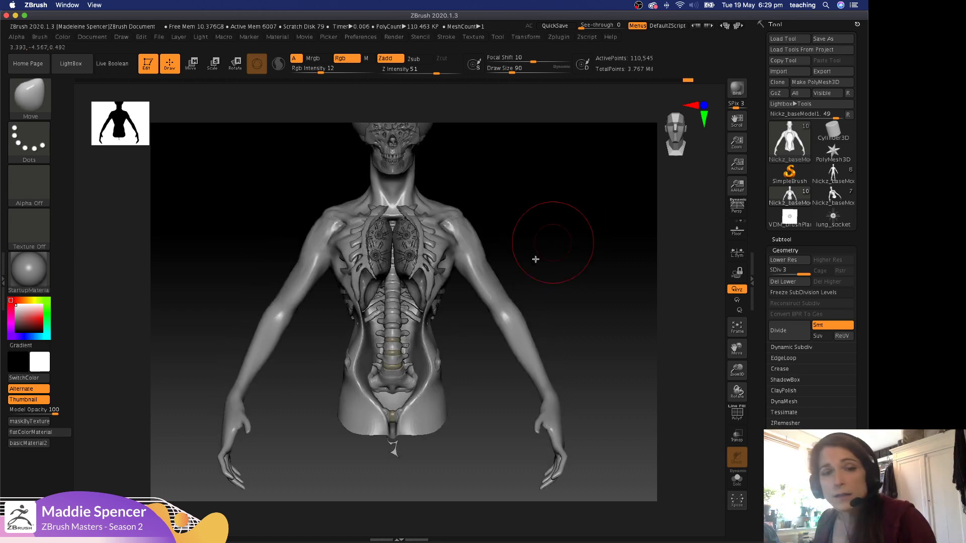
# Isolate the lung copy carrying the sockets, strip away its lung surfaces so only the sockets remain, and leave Solo mode.
pyautogui.moveTo(565, 231)
pyautogui.mouseDown()
pyautogui.moveTo(597, 237)
pyautogui.moveTo(552, 243)
pyautogui.moveTo(582, 194)
pyautogui.moveTo(610, 269)
pyautogui.moveTo(578, 257)
pyautogui.mouseUp()
pyautogui.keyDown('alt'); pyautogui.click(421, 335); pyautogui.keyUp('alt')
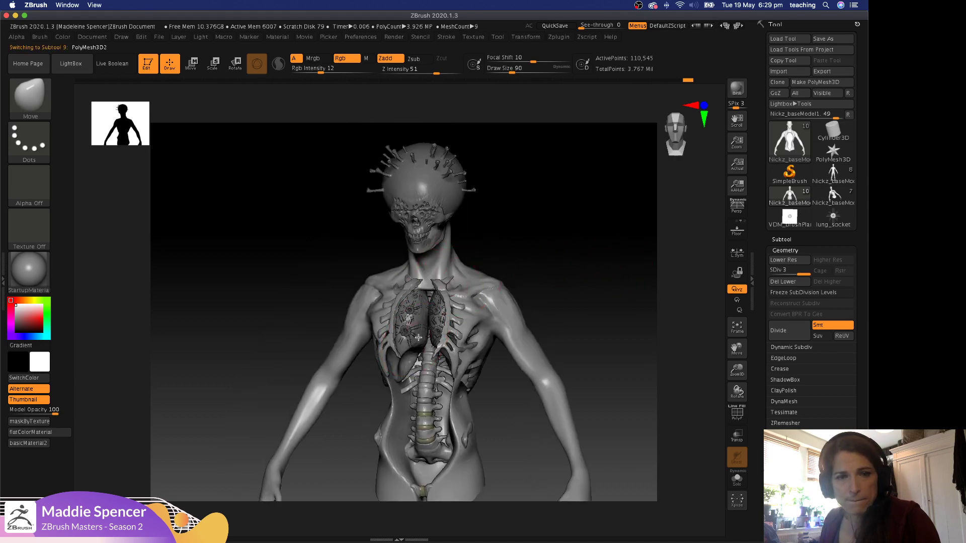
pyautogui.click(737, 479)
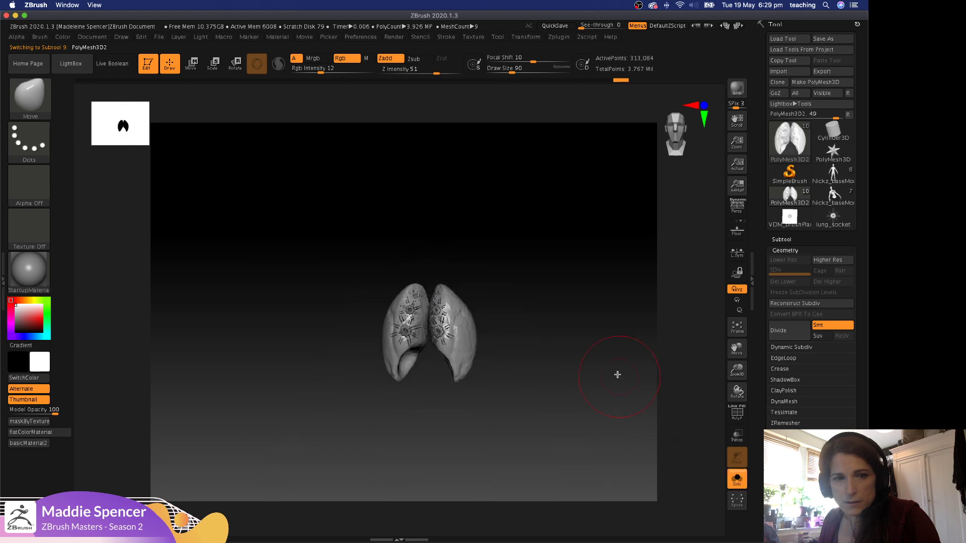
pyautogui.press('f')
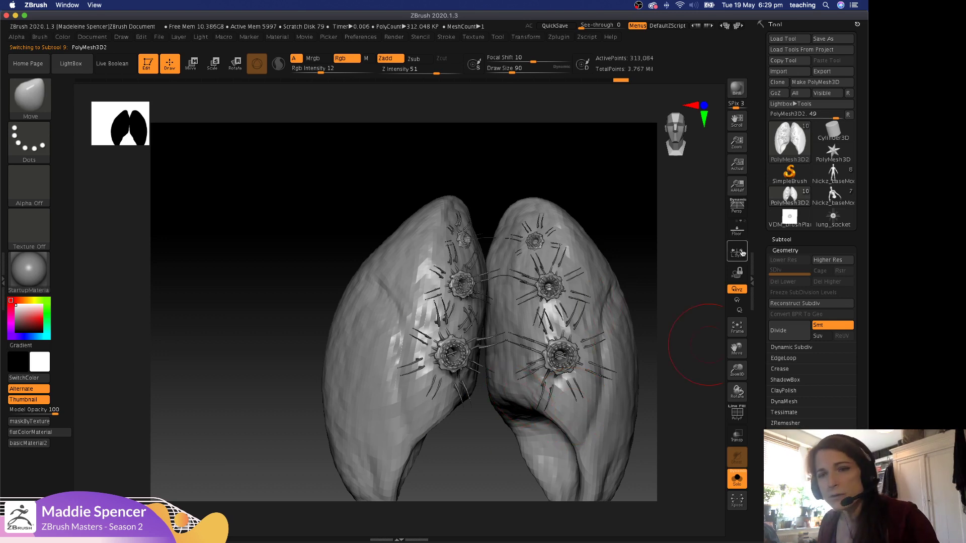
pyautogui.moveTo(584, 184)
pyautogui.mouseDown()
pyautogui.moveTo(582, 172)
pyautogui.moveTo(547, 194)
pyautogui.mouseUp()
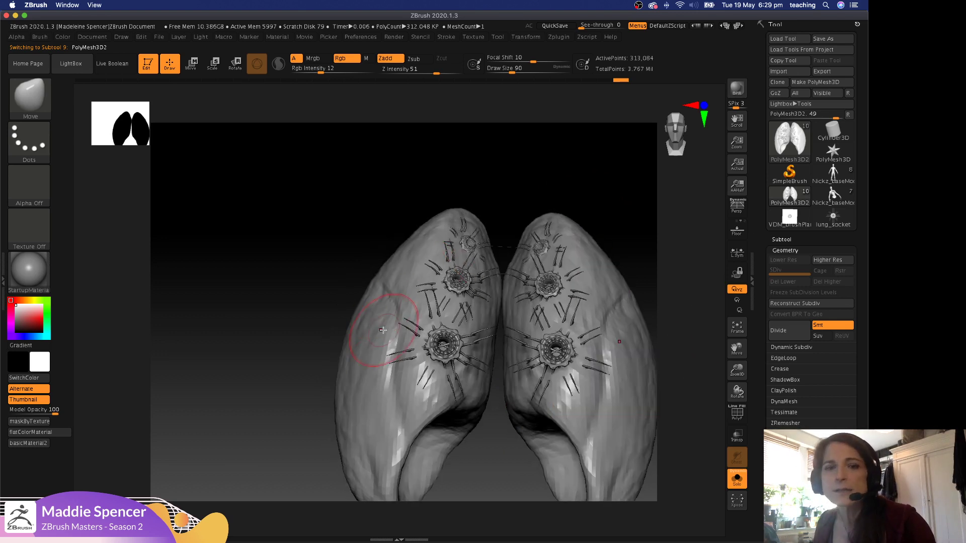
pyautogui.keyDown('ctrl'); pyautogui.keyDown('shift'); pyautogui.click(384, 389); pyautogui.keyUp('shift'); pyautogui.keyUp('ctrl')
pyautogui.keyDown('ctrl'); pyautogui.keyDown('shift'); pyautogui.click(382, 389); pyautogui.keyUp('shift'); pyautogui.keyUp('ctrl')
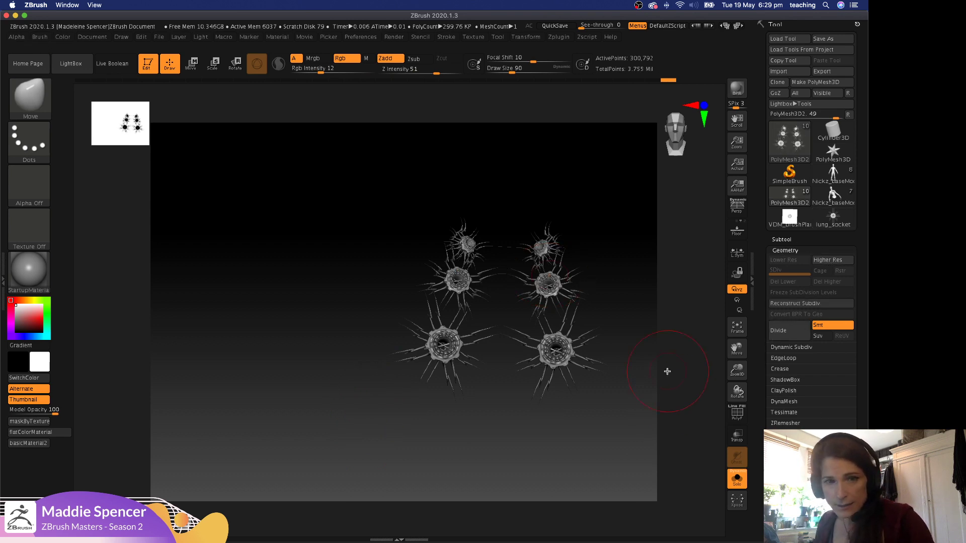
pyautogui.click(737, 479)
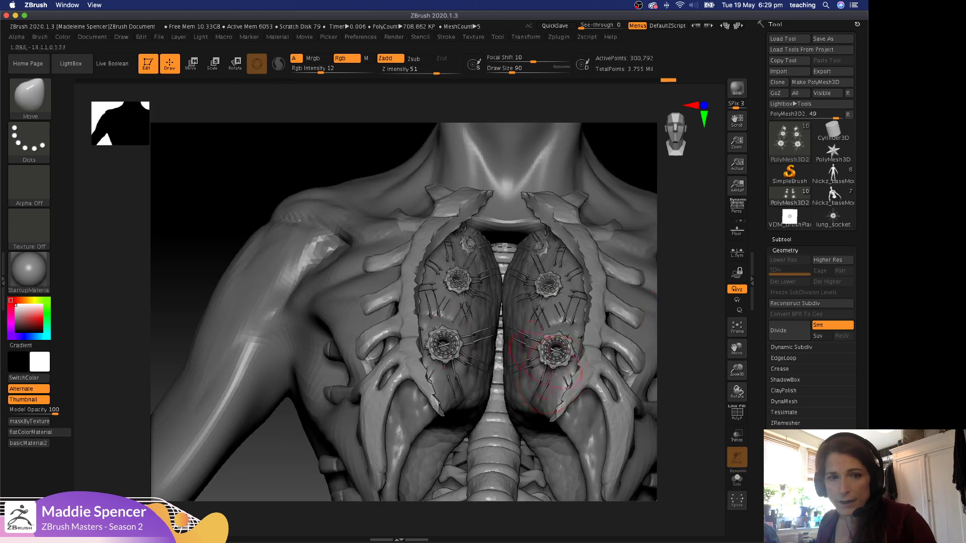
# Select the original lungs subtool and hide every subtool except the lungs and the sockets.
pyautogui.keyDown('alt'); pyautogui.click(468, 387); pyautogui.keyUp('alt')
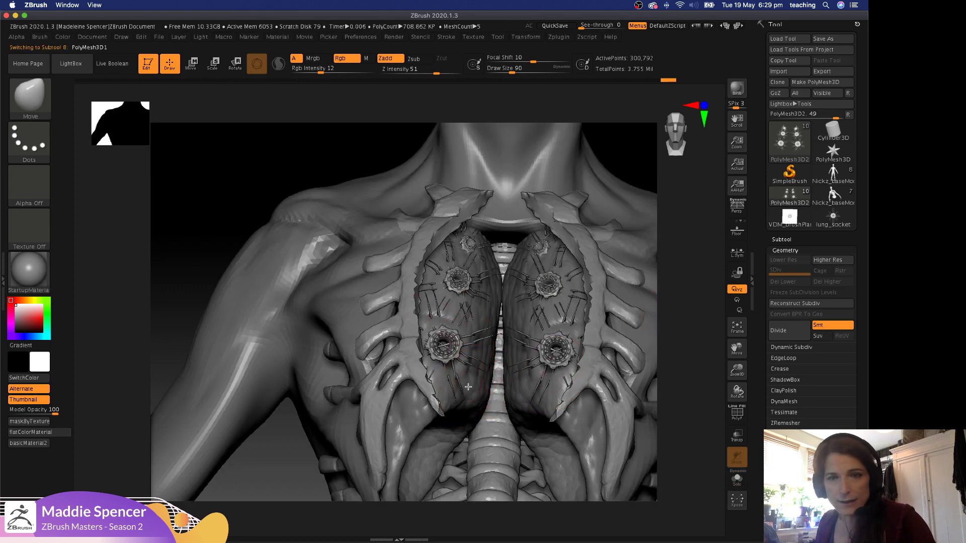
pyautogui.click(778, 240)
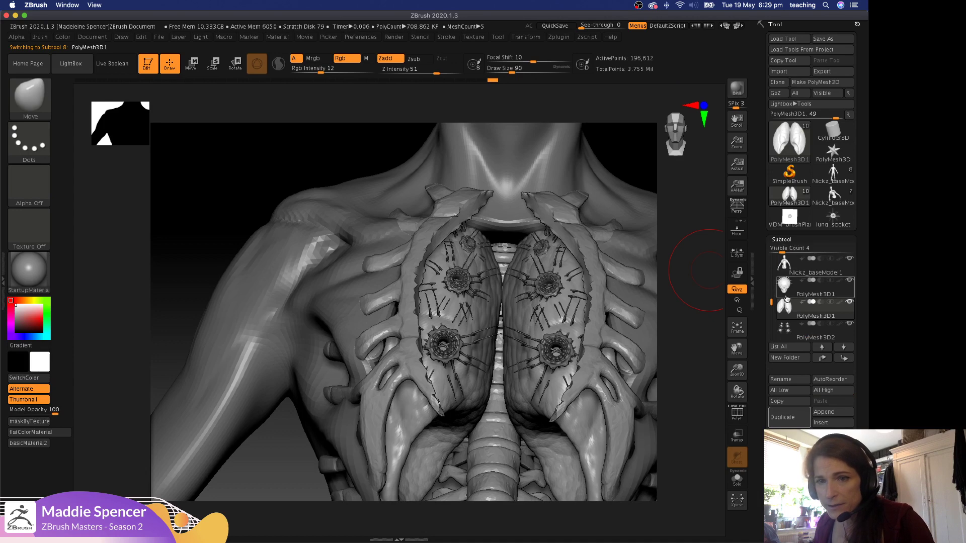
pyautogui.moveTo(777, 317)
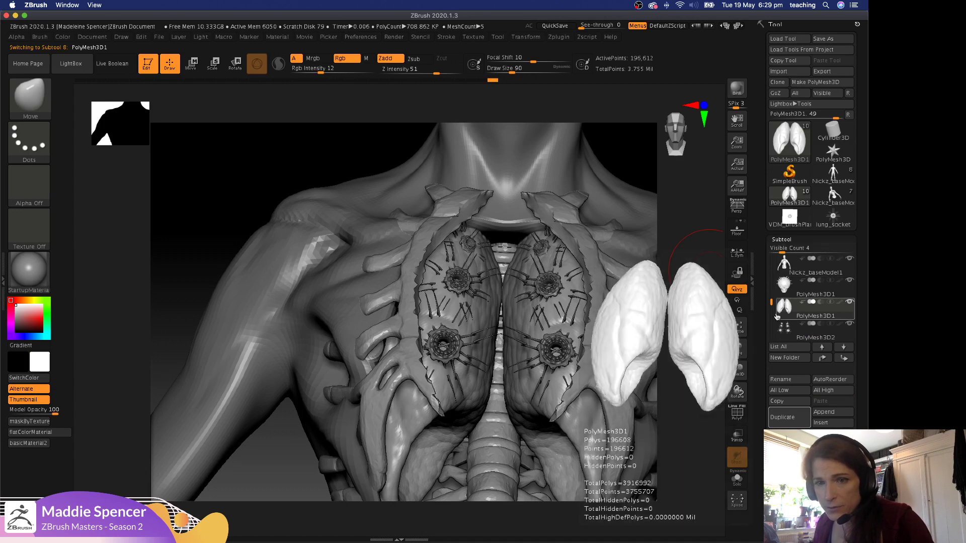
pyautogui.keyDown('shift'); pyautogui.click(850, 303); pyautogui.keyUp('shift')
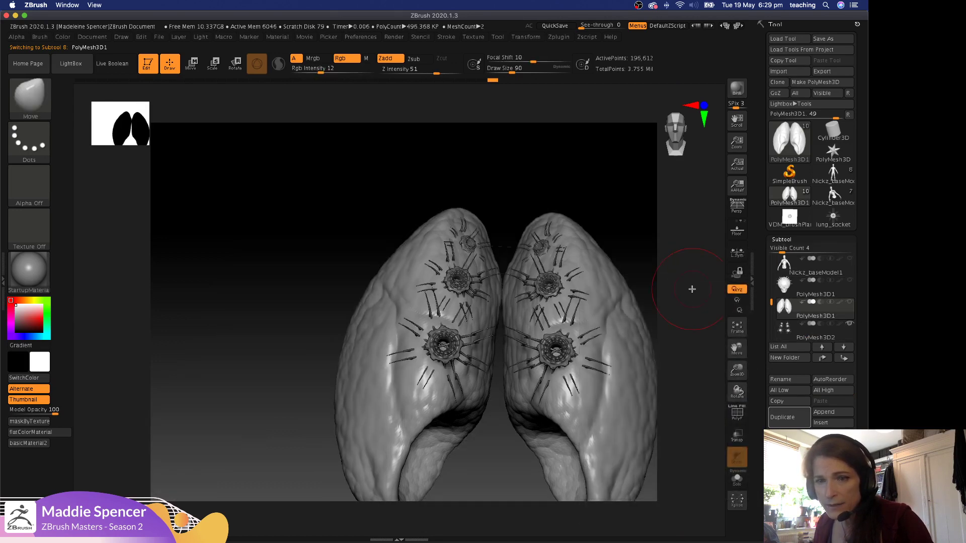
# Lower the lungs one subdivision level and raise rims around the middle sockets with the Standard brush at draw size 29.
pyautogui.keyDown('alt'); pyautogui.moveTo(634, 198); pyautogui.dragTo(656, 202); pyautogui.keyUp('alt')
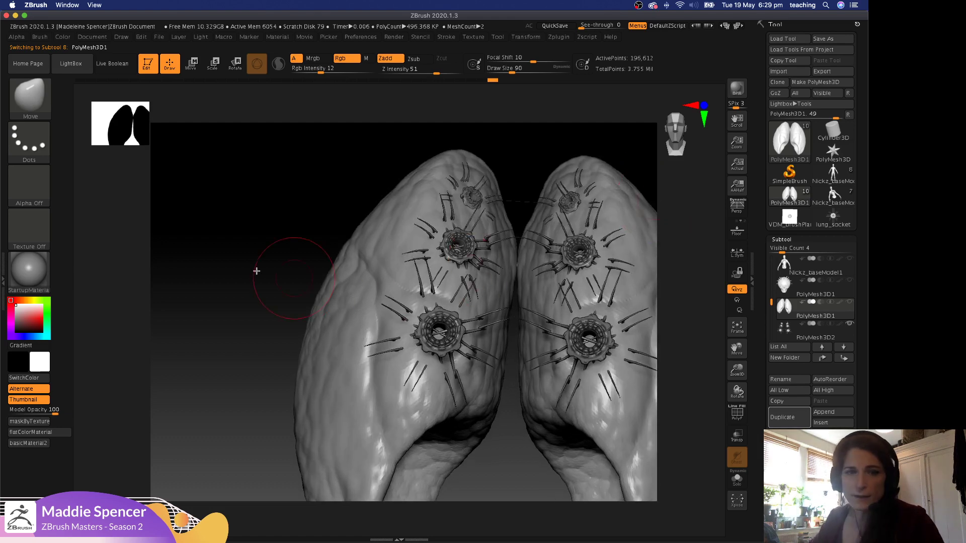
pyautogui.moveTo(287, 184); pyautogui.dragTo(375, 214)
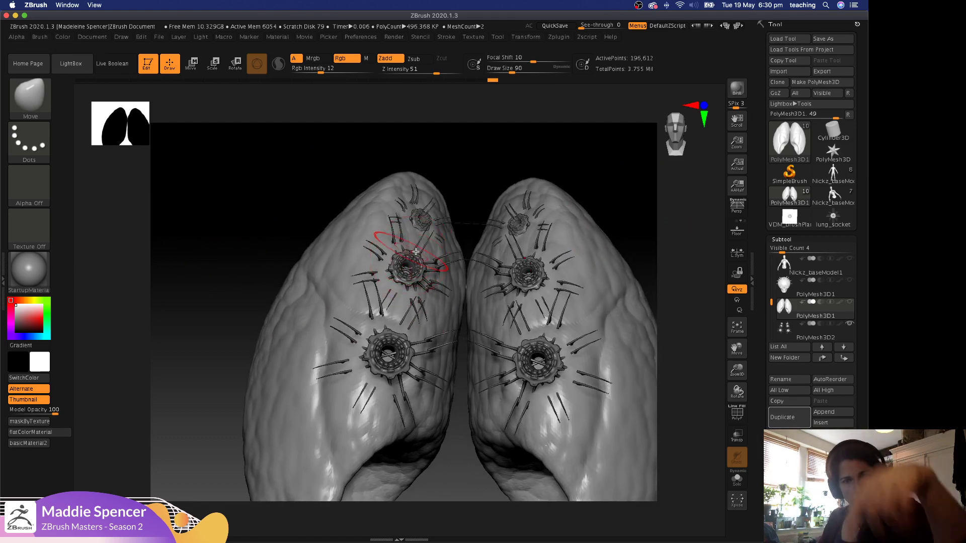
pyautogui.press('shift')
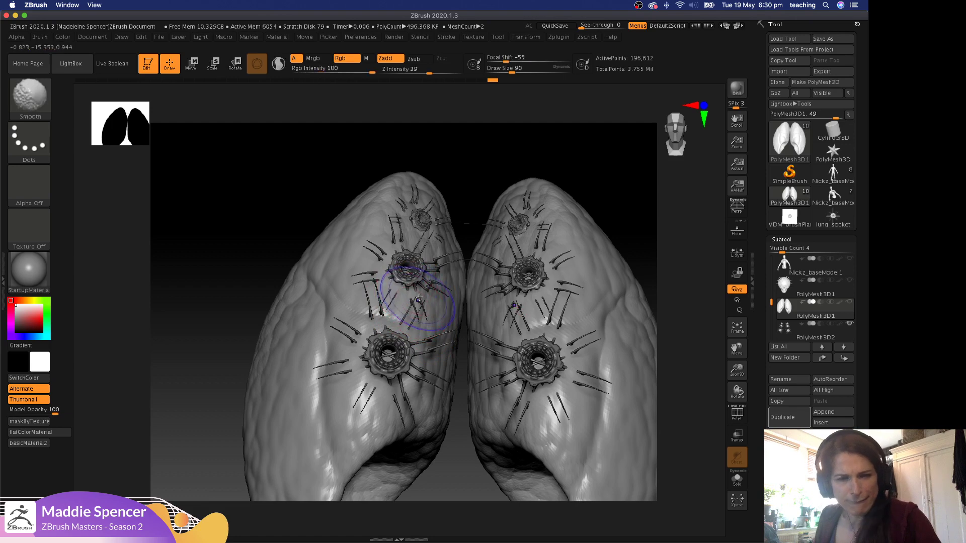
pyautogui.hotkey('shift', 'd')
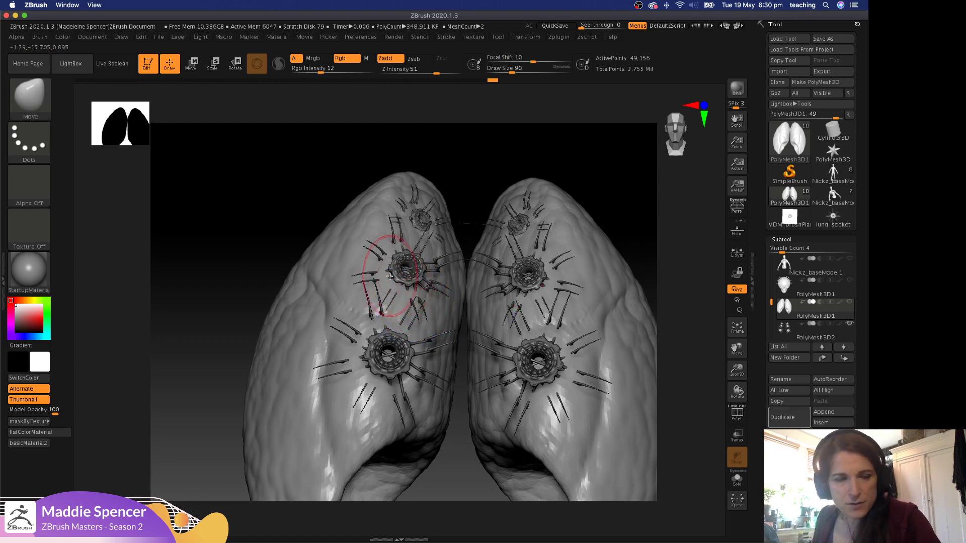
pyautogui.press('b')
pyautogui.press('s')
pyautogui.press('t')
pyautogui.press('space')
pyautogui.click(387, 271)
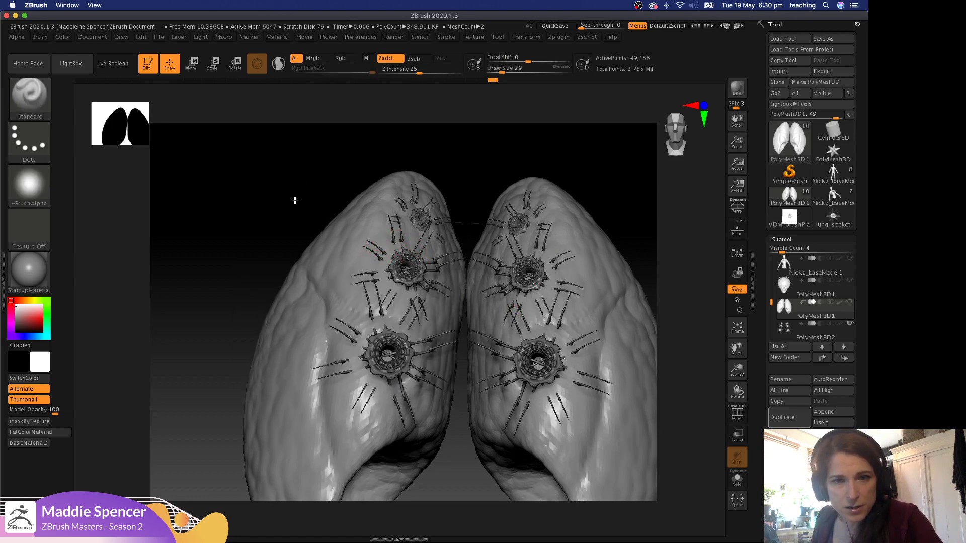
pyautogui.moveTo(295, 201); pyautogui.dragTo(298, 224)
pyautogui.moveTo(392, 250)
pyautogui.mouseDown()
pyautogui.moveTo(386, 297)
pyautogui.moveTo(390, 283)
pyautogui.mouseUp()
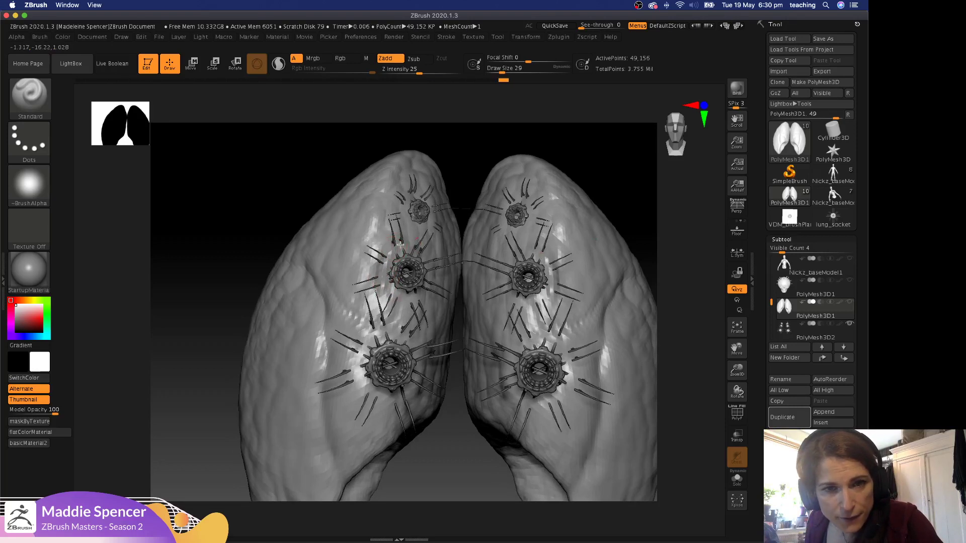
pyautogui.moveTo(400, 244); pyautogui.dragTo(429, 262)
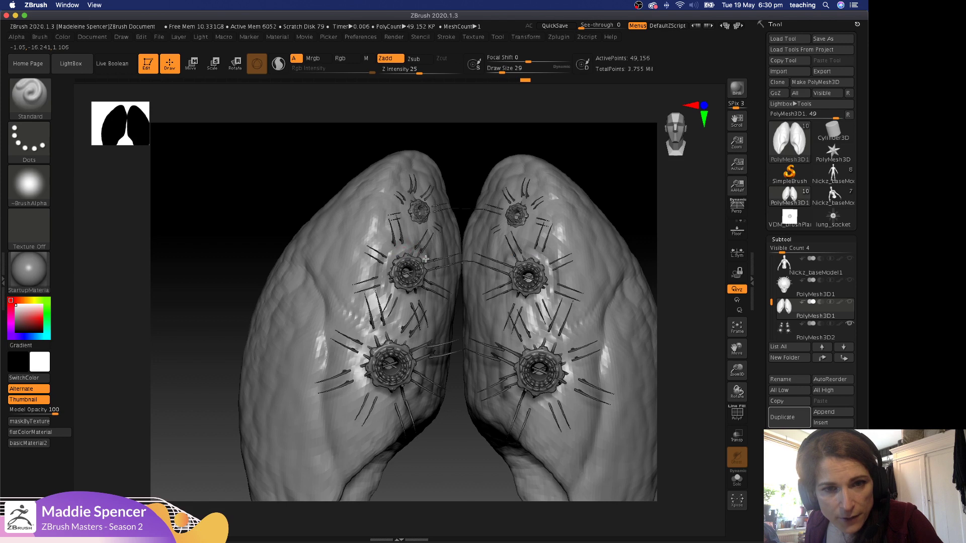
# Build up raised rims around the bottom sockets and extend the rims around the middle and top sockets.
pyautogui.moveTo(356, 356)
pyautogui.mouseDown()
pyautogui.moveTo(359, 385)
pyautogui.moveTo(357, 364)
pyautogui.moveTo(377, 396)
pyautogui.moveTo(397, 401)
pyautogui.mouseUp()
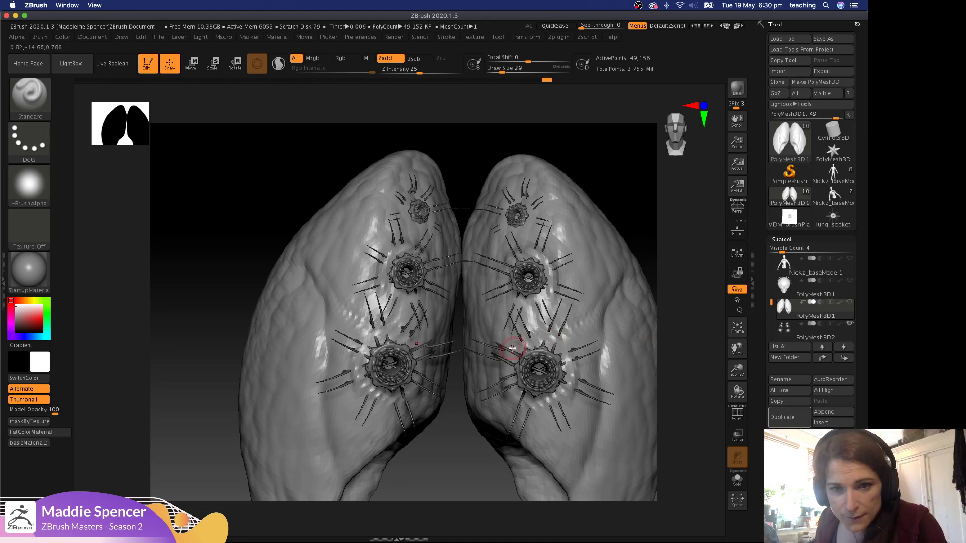
pyautogui.moveTo(512, 347)
pyautogui.mouseDown()
pyautogui.moveTo(554, 345)
pyautogui.moveTo(534, 341)
pyautogui.moveTo(553, 345)
pyautogui.moveTo(566, 364)
pyautogui.moveTo(550, 403)
pyautogui.mouseUp()
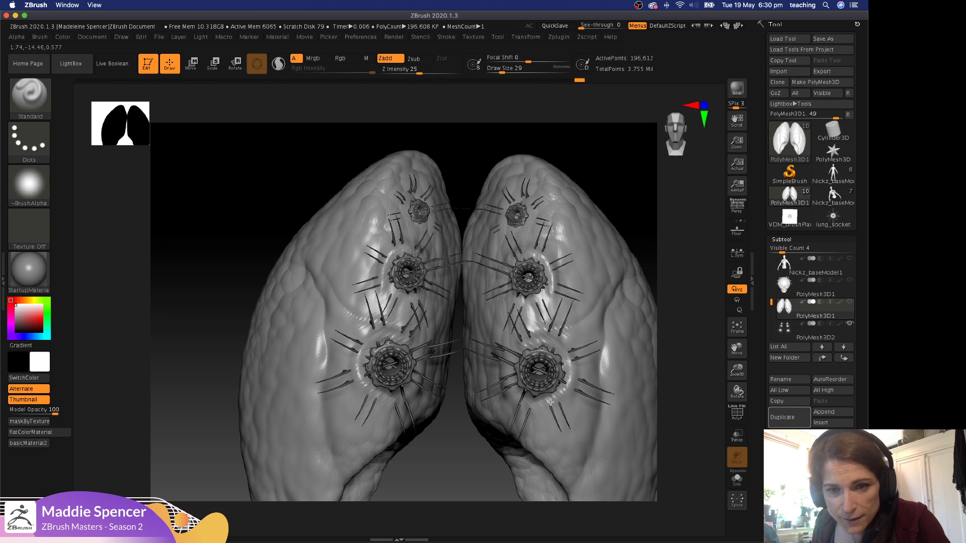
pyautogui.moveTo(509, 372); pyautogui.dragTo(516, 398)
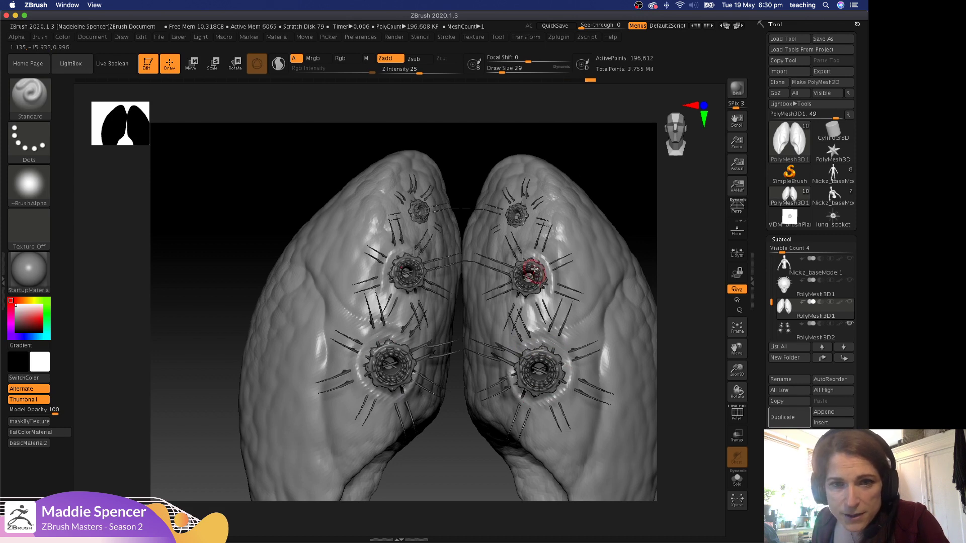
pyautogui.moveTo(552, 279); pyautogui.dragTo(538, 297)
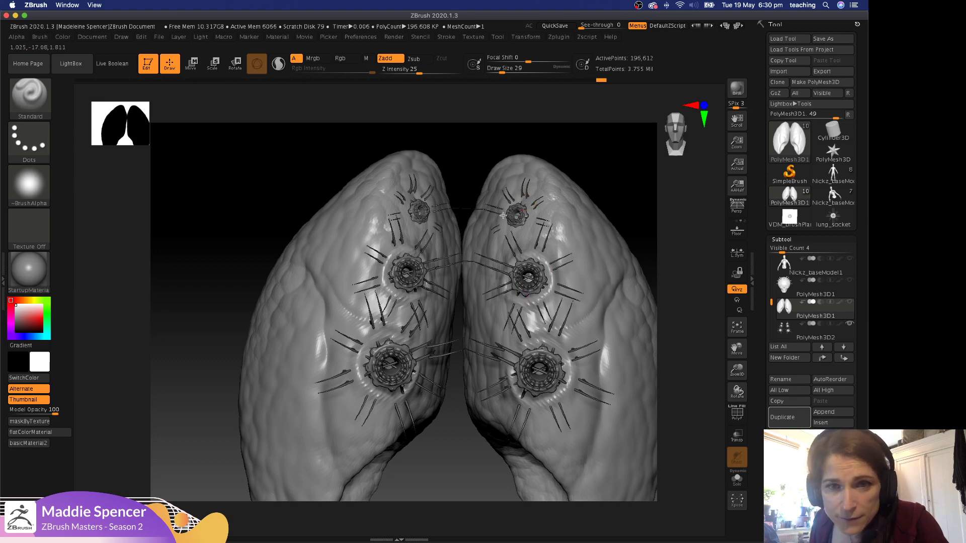
pyautogui.moveTo(504, 215)
pyautogui.mouseDown()
pyautogui.moveTo(526, 229)
pyautogui.moveTo(525, 207)
pyautogui.moveTo(537, 214)
pyautogui.moveTo(531, 200)
pyautogui.moveTo(502, 202)
pyautogui.moveTo(501, 237)
pyautogui.moveTo(495, 217)
pyautogui.moveTo(506, 237)
pyautogui.moveTo(517, 232)
pyautogui.mouseUp()
# Carve fine creases into the lung surface between and around the sockets with the DamStandard brush at draw size 44.
pyautogui.press('b')
pyautogui.press('d')
pyautogui.press('s')
pyautogui.press('space')
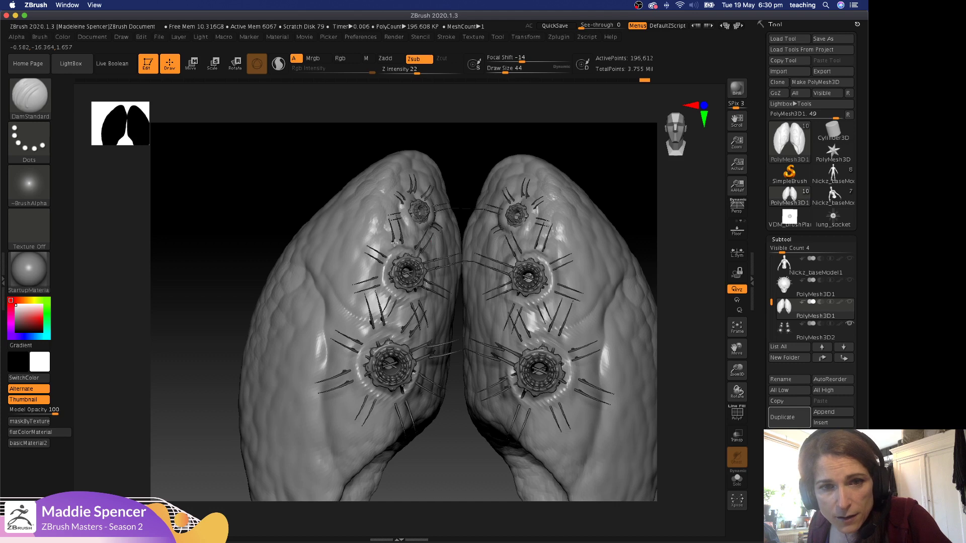
pyautogui.moveTo(395, 243); pyautogui.dragTo(413, 242)
pyautogui.moveTo(386, 321)
pyautogui.mouseDown()
pyautogui.moveTo(366, 329)
pyautogui.moveTo(374, 319)
pyautogui.moveTo(402, 320)
pyautogui.mouseUp()
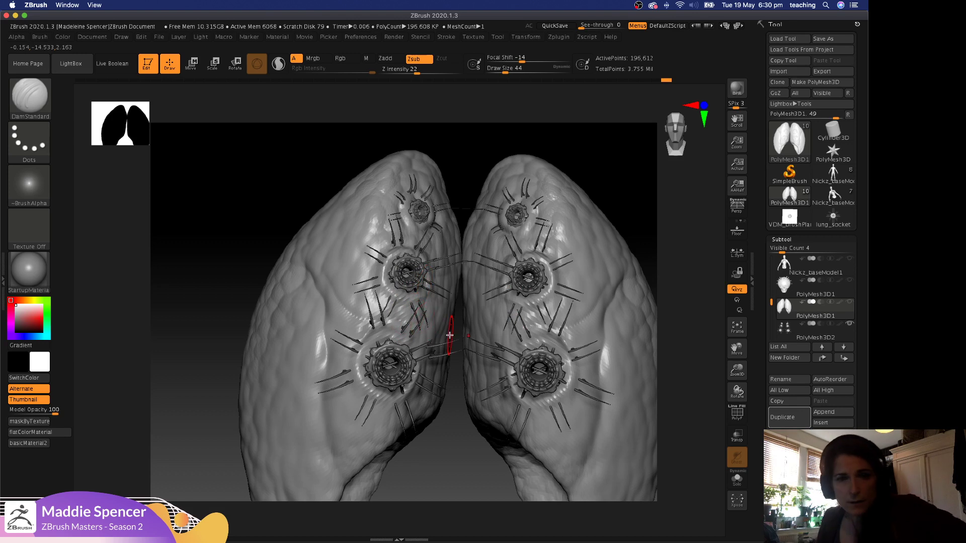
pyautogui.moveTo(503, 386)
pyautogui.mouseDown()
pyautogui.moveTo(543, 418)
pyautogui.moveTo(585, 386)
pyautogui.moveTo(573, 413)
pyautogui.moveTo(582, 412)
pyautogui.moveTo(608, 373)
pyautogui.mouseUp()
pyautogui.moveTo(599, 428); pyautogui.dragTo(606, 356)
pyautogui.moveTo(591, 451); pyautogui.dragTo(606, 400)
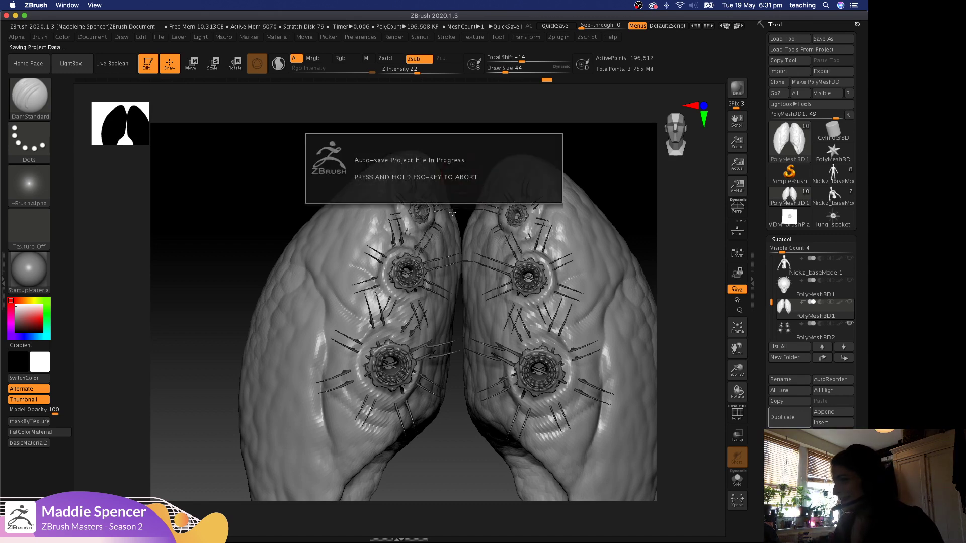
# Switch to Safari.
pyautogui.press('super+Tab')
pyautogui.press('super+Tab')
pyautogui.press('super+Tab')
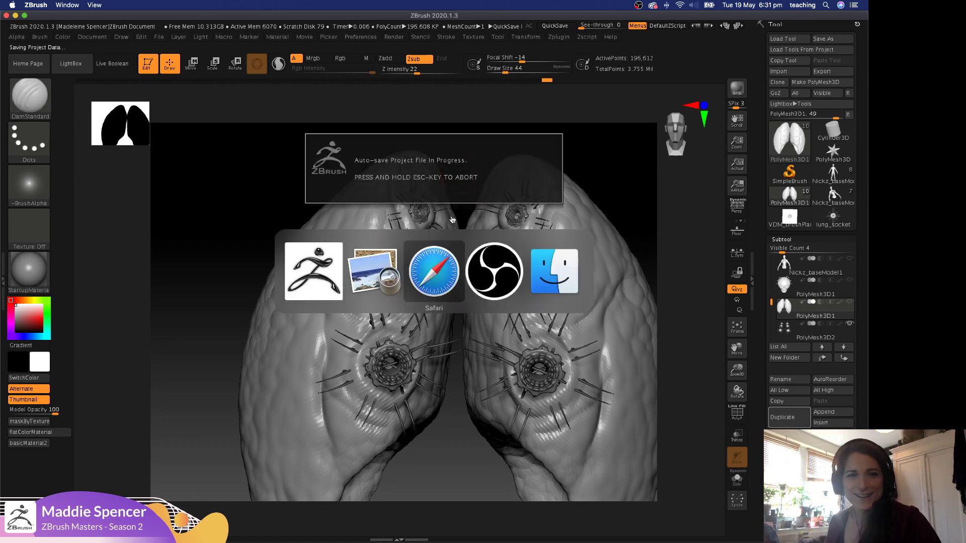